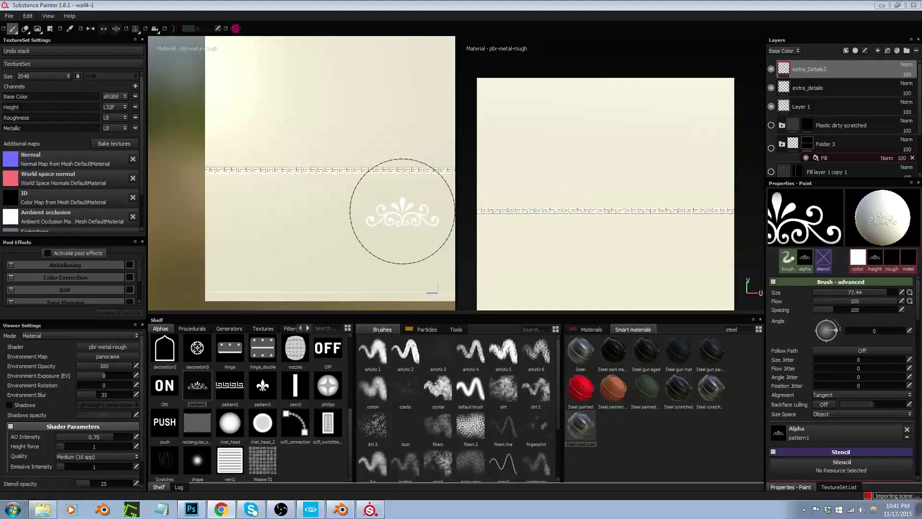
Stamp the pattern1 ornament at the wall's bottom centre, and again rotated 180 degrees beneath the centre of the Greek-key border
{"action": "middle_click_drag", "start_coordinate": [355, 248], "coordinate": [319, 243], "text": "alt"}
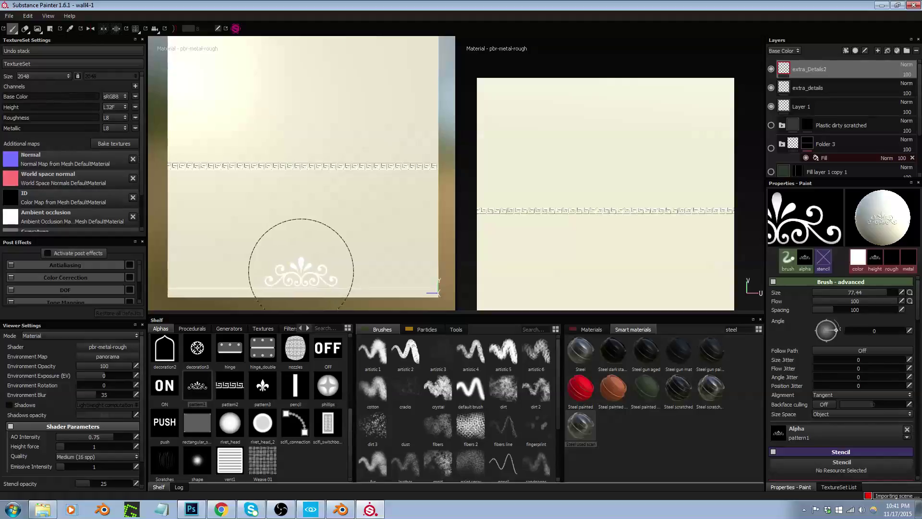
{"action": "left_click", "coordinate": [301, 266]}
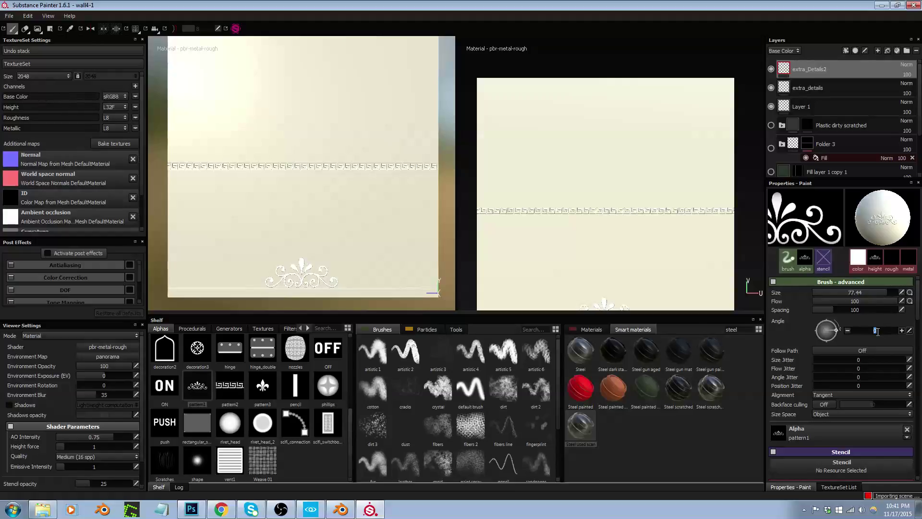
{"action": "type", "text": "180"}
{"action": "key", "text": "Return"}
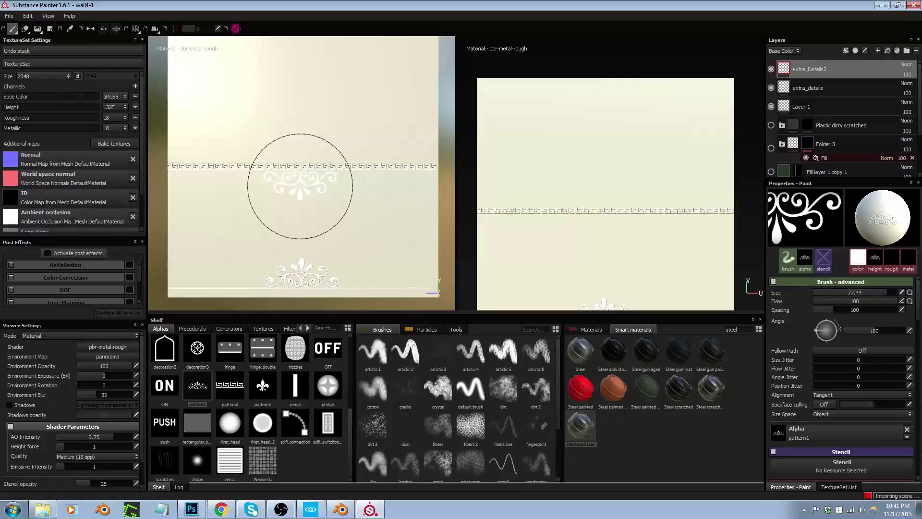
{"action": "left_click", "coordinate": [300, 186]}
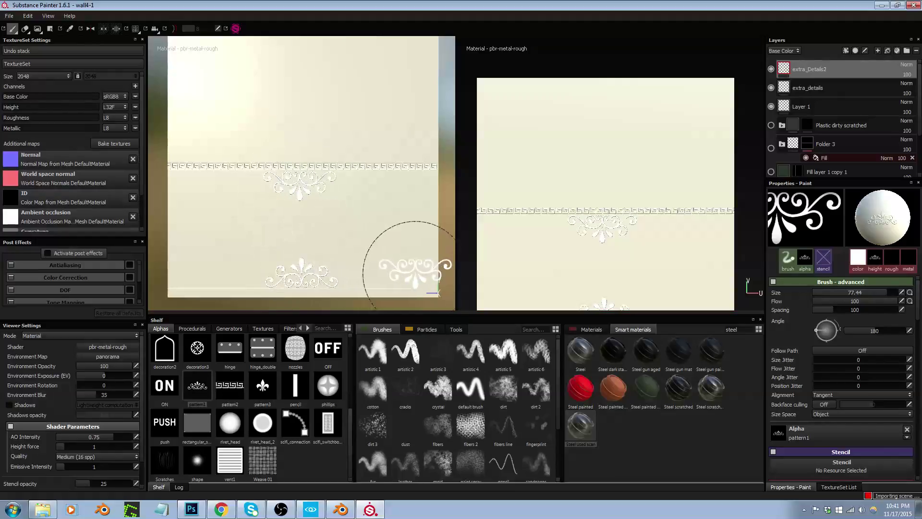
Try stamping the pattern1 ornament at the wall's left edge with the brush angle set to 90, then undo it
{"action": "left_click", "coordinate": [909, 330]}
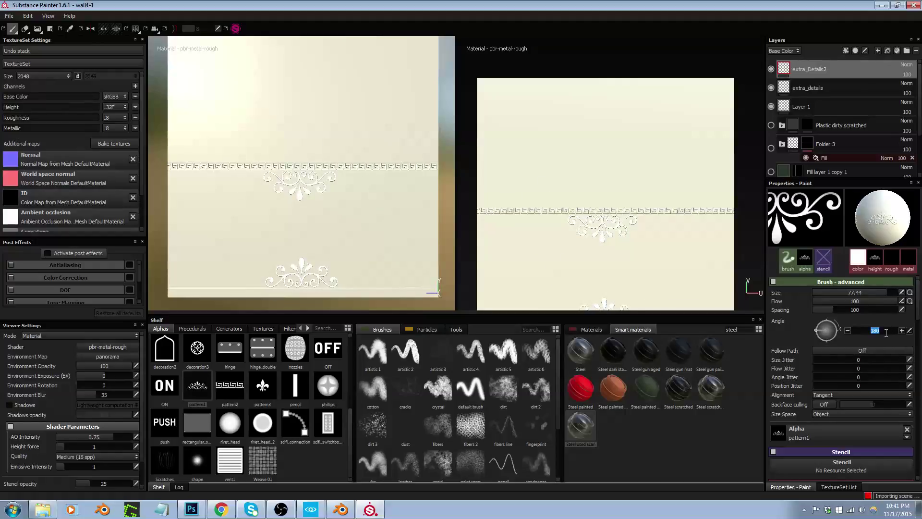
{"action": "type", "text": "90"}
{"action": "key", "text": "Return"}
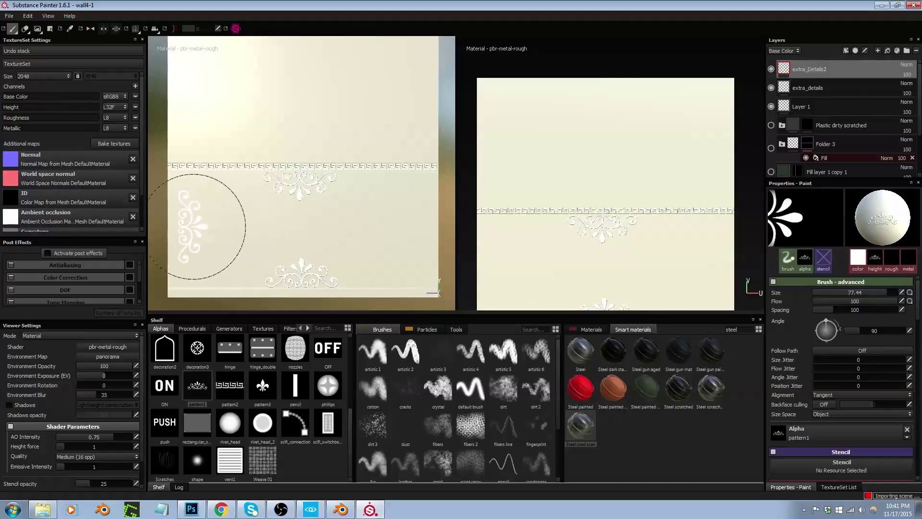
{"action": "left_click", "coordinate": [183, 228]}
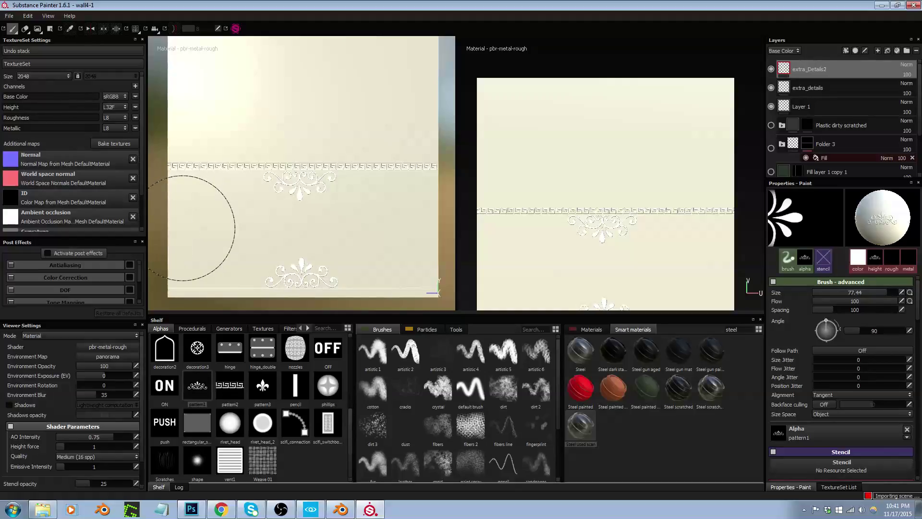
{"action": "scroll", "coordinate": [216, 244], "scroll_direction": "up", "scroll_amount": 3}
{"action": "mouse_move", "coordinate": [223, 237]}
{"action": "middle_mouse_down", "text": "alt"}
{"action": "mouse_move", "coordinate": [484, 183]}
{"action": "mouse_move", "coordinate": [188, 205]}
{"action": "mouse_move", "coordinate": [290, 188]}
{"action": "mouse_move", "coordinate": [438, 184]}
{"action": "middle_mouse_up", "text": "alt"}
{"action": "key", "text": "ctrl+z"}
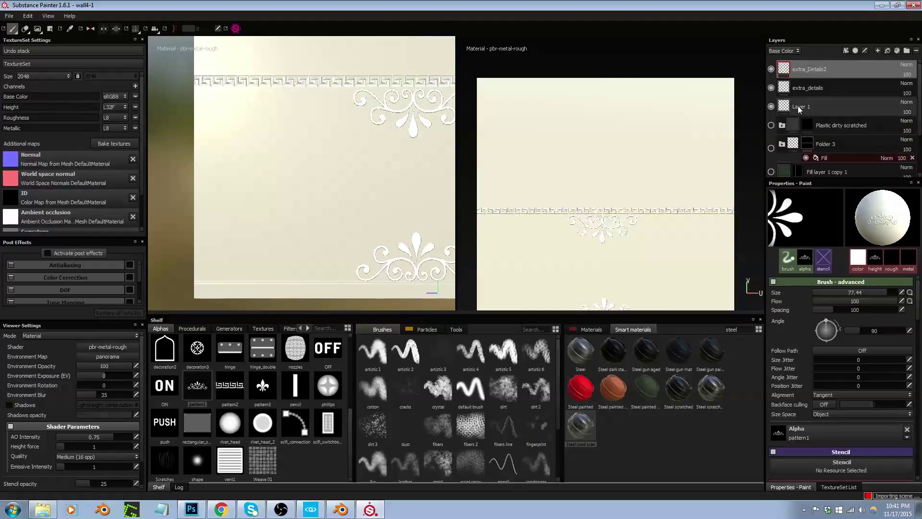
Select the extra_details layer and assign pattern2 as both the brush alpha and the height map
{"action": "left_click", "coordinate": [816, 106]}
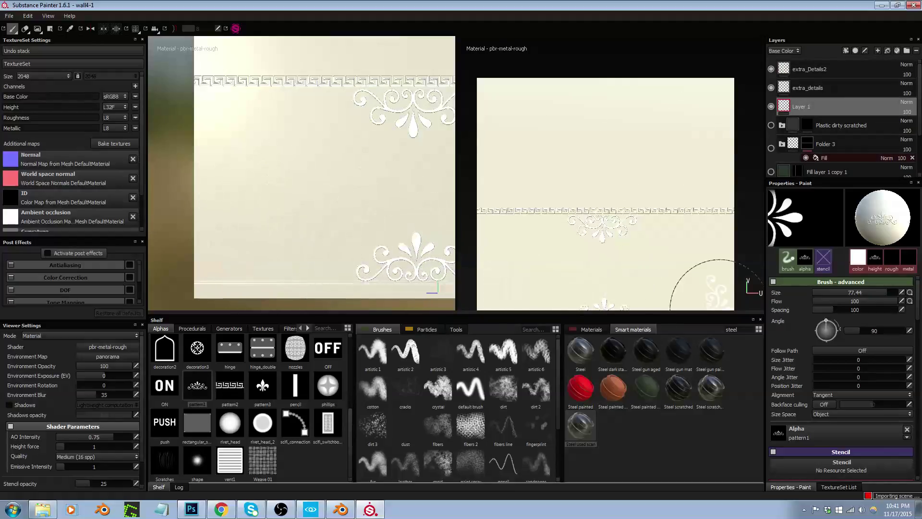
{"action": "left_click", "coordinate": [810, 88]}
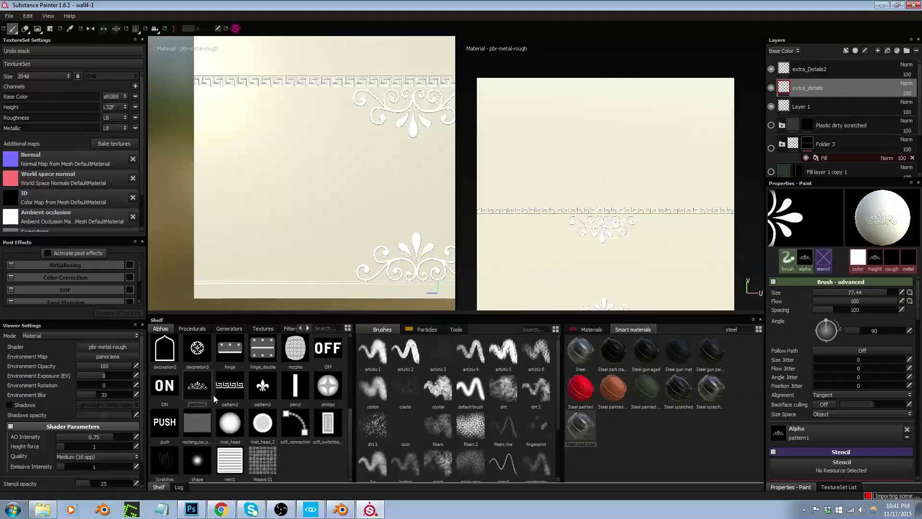
{"action": "mouse_move", "coordinate": [226, 389]}
{"action": "left_mouse_down"}
{"action": "mouse_move", "coordinate": [680, 431]}
{"action": "mouse_move", "coordinate": [829, 429]}
{"action": "mouse_move", "coordinate": [793, 437]}
{"action": "left_mouse_up"}
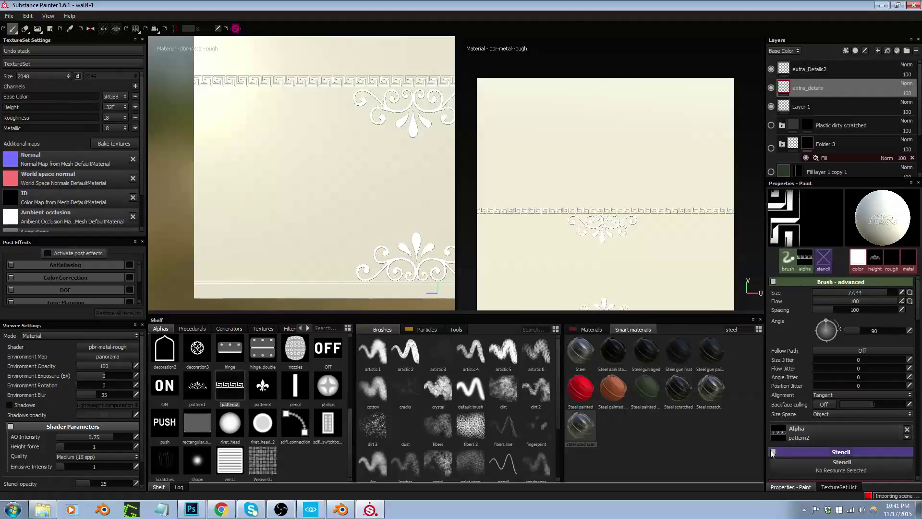
{"action": "scroll", "coordinate": [916, 312], "scroll_direction": "down", "scroll_amount": 4}
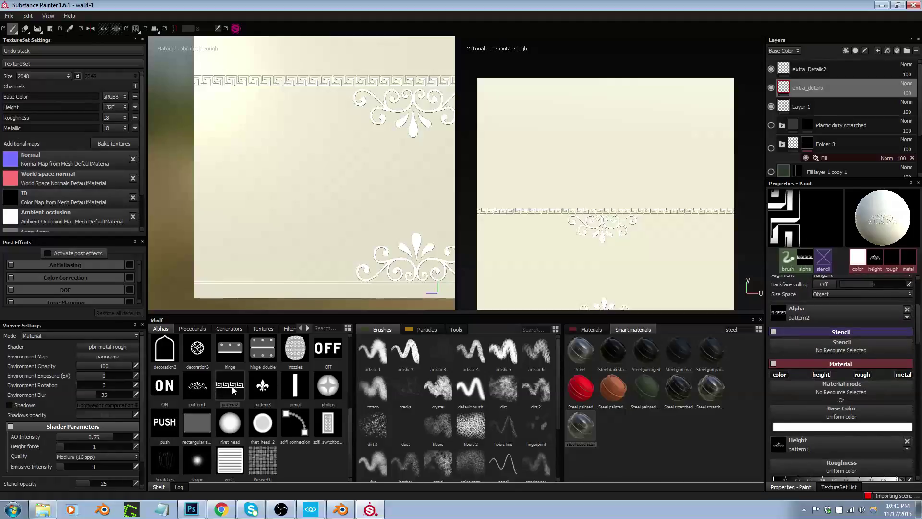
{"action": "mouse_move", "coordinate": [232, 386]}
{"action": "left_mouse_down"}
{"action": "mouse_move", "coordinate": [687, 460]}
{"action": "mouse_move", "coordinate": [802, 442]}
{"action": "left_mouse_up"}
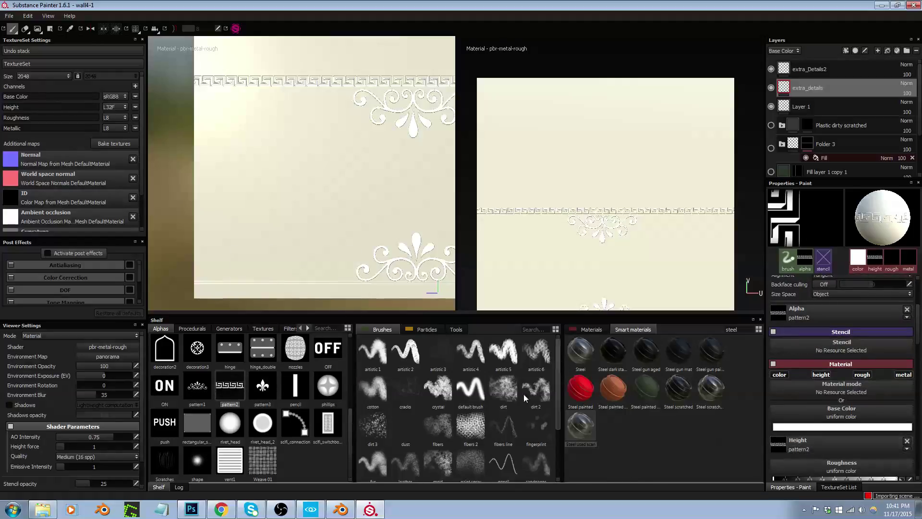
Set the brush size to 30 for the Greek-key pattern
{"action": "scroll", "coordinate": [297, 235], "scroll_direction": "down", "scroll_amount": 2}
{"action": "scroll", "coordinate": [336, 195], "scroll_direction": "down", "scroll_amount": 1}
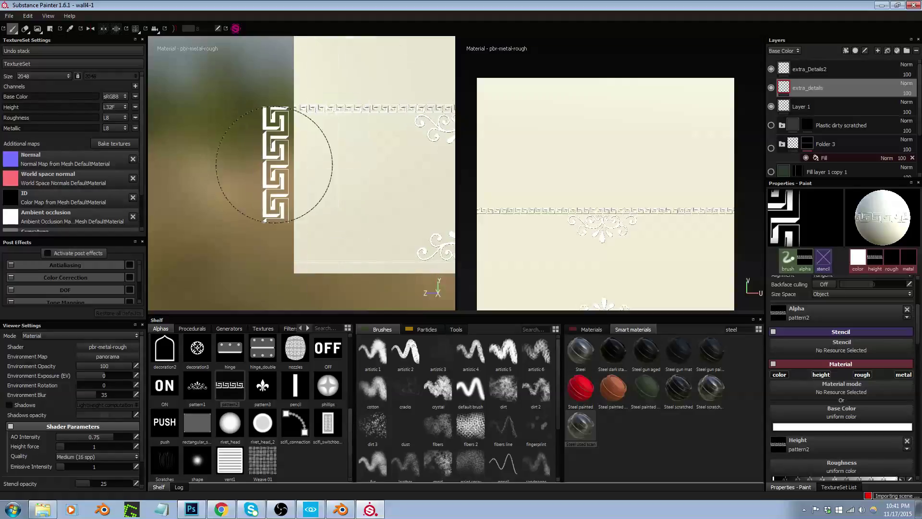
{"action": "middle_click_drag", "start_coordinate": [341, 193], "coordinate": [247, 222], "text": "alt"}
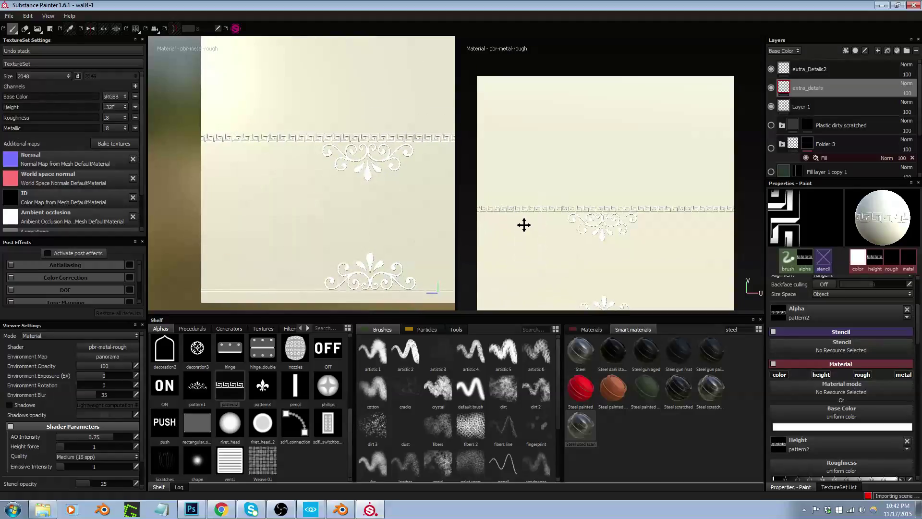
{"action": "middle_click_drag", "start_coordinate": [523, 228], "coordinate": [540, 163], "text": "alt"}
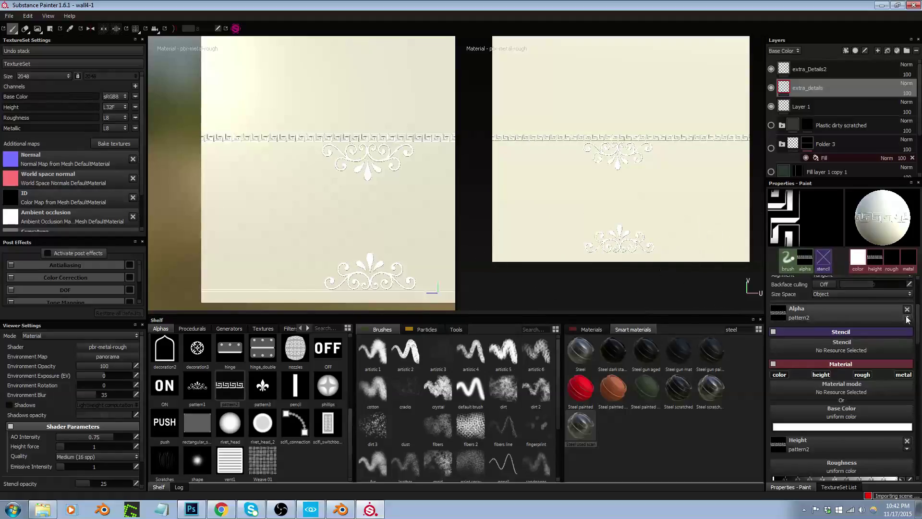
{"action": "scroll", "coordinate": [921, 291], "scroll_direction": "up", "scroll_amount": 3}
{"action": "left_click_drag", "start_coordinate": [881, 292], "coordinate": [842, 289]}
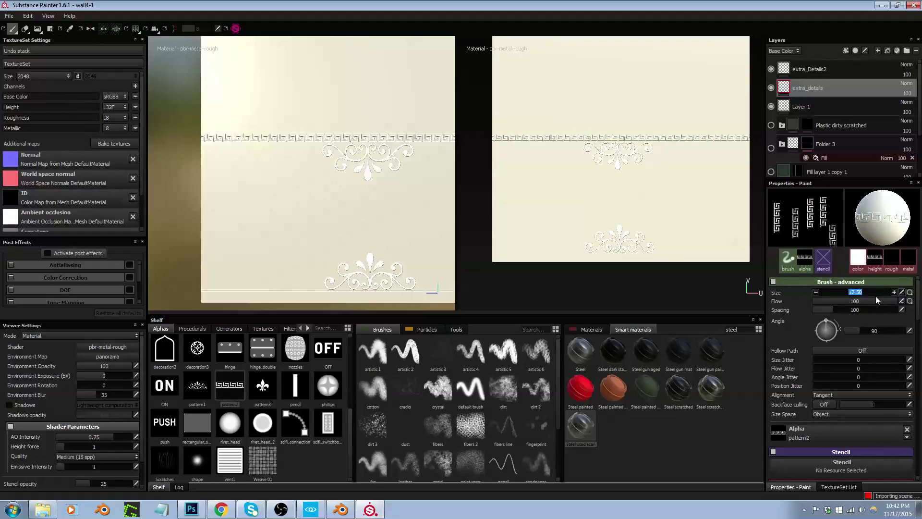
{"action": "type", "text": "30"}
{"action": "key", "text": "Return"}
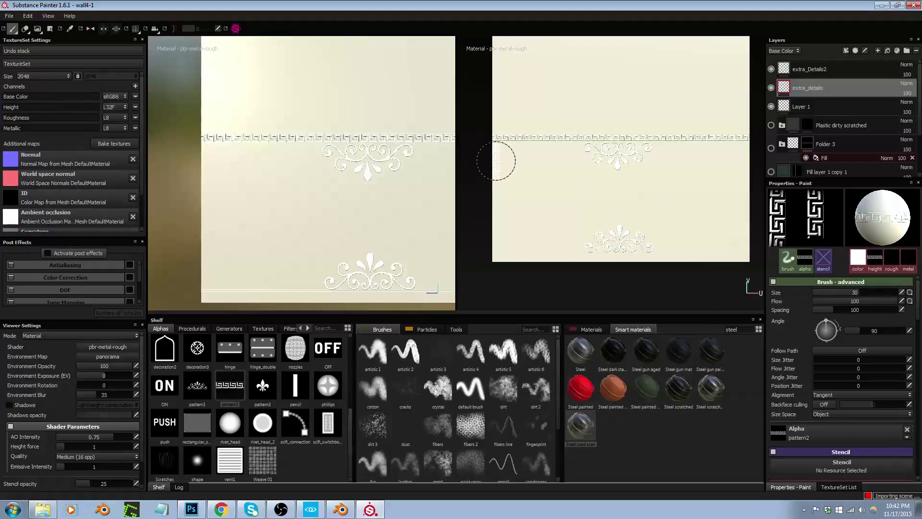
Try stamping a vertical pattern2 strip at the wall's left edge below the border in the 2D view, and undo it
{"action": "scroll", "coordinate": [499, 161], "scroll_direction": "up", "scroll_amount": 2}
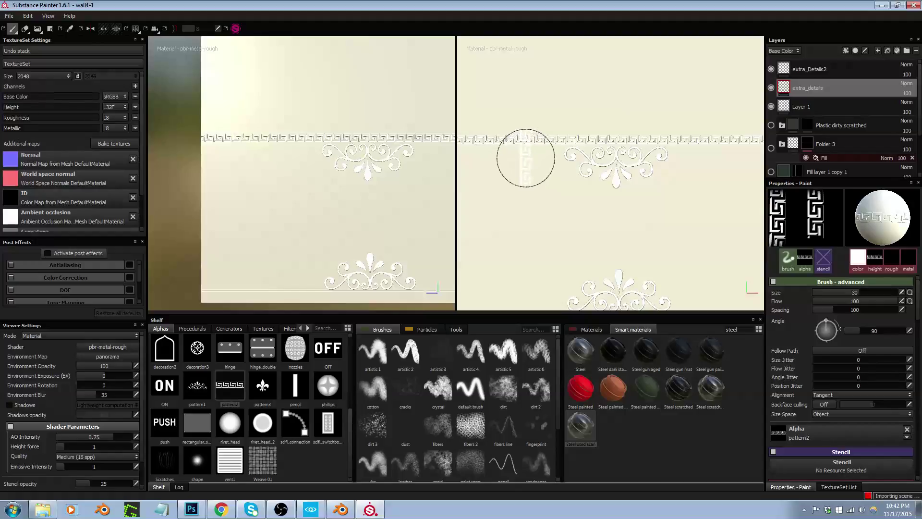
{"action": "middle_click_drag", "start_coordinate": [541, 157], "coordinate": [601, 136], "text": "alt"}
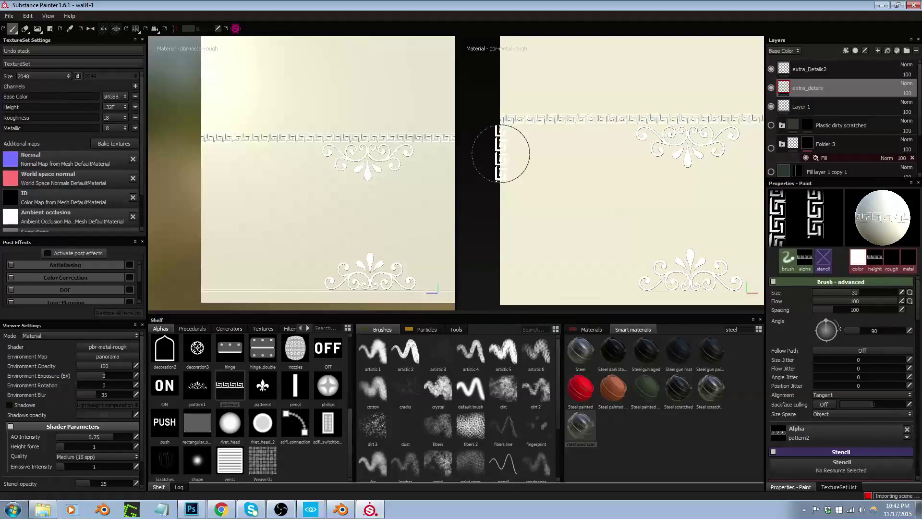
{"action": "left_click", "coordinate": [501, 154]}
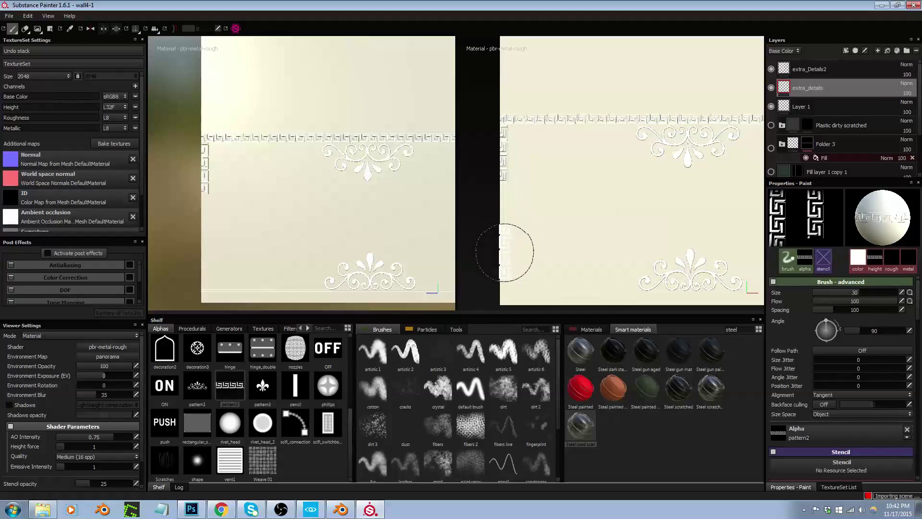
{"action": "key", "text": "ctrl+z"}
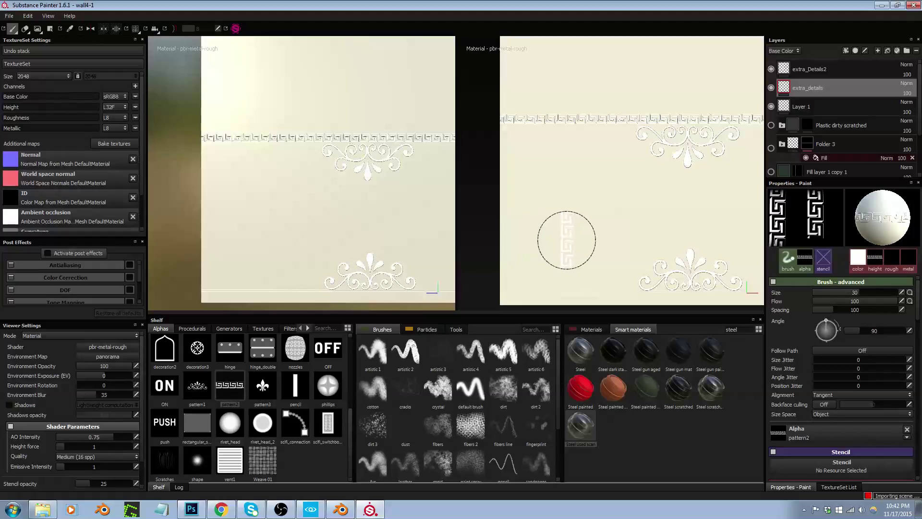
Widen the 3D view so it takes up most of the split workspace
{"action": "mouse_move", "coordinate": [557, 185]}
{"action": "left_mouse_down", "text": "alt"}
{"action": "mouse_move", "coordinate": [589, 196]}
{"action": "mouse_move", "coordinate": [561, 171]}
{"action": "left_mouse_up", "text": "alt"}
{"action": "mouse_move", "coordinate": [590, 169]}
{"action": "middle_mouse_down", "text": "alt"}
{"action": "mouse_move", "coordinate": [562, 145]}
{"action": "mouse_move", "coordinate": [582, 164]}
{"action": "mouse_move", "coordinate": [562, 181]}
{"action": "middle_mouse_up", "text": "alt"}
{"action": "scroll", "coordinate": [565, 155], "scroll_direction": "down", "scroll_amount": 2}
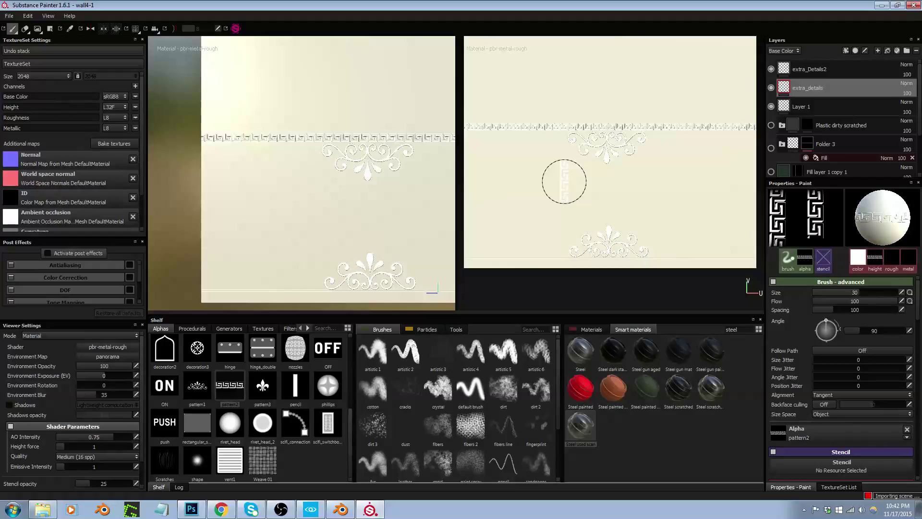
{"action": "middle_click_drag", "start_coordinate": [307, 197], "coordinate": [255, 210]}
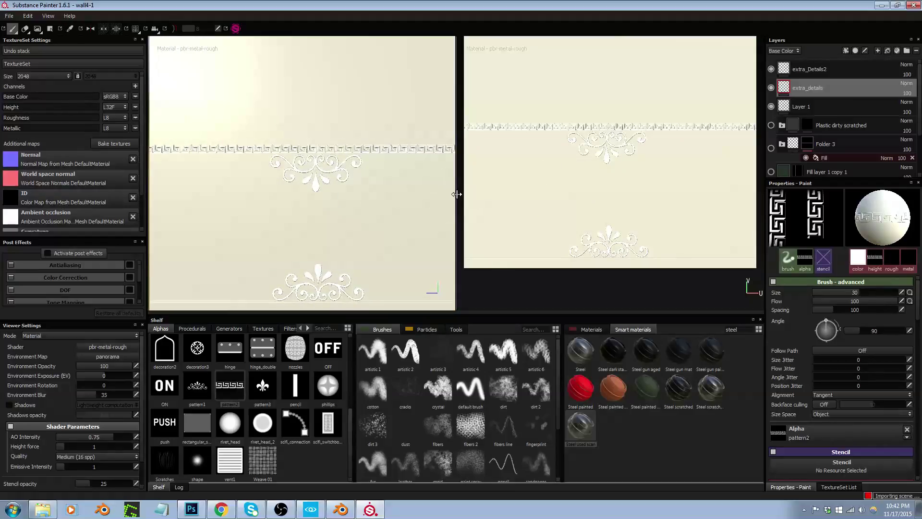
{"action": "left_click_drag", "start_coordinate": [459, 192], "coordinate": [663, 197]}
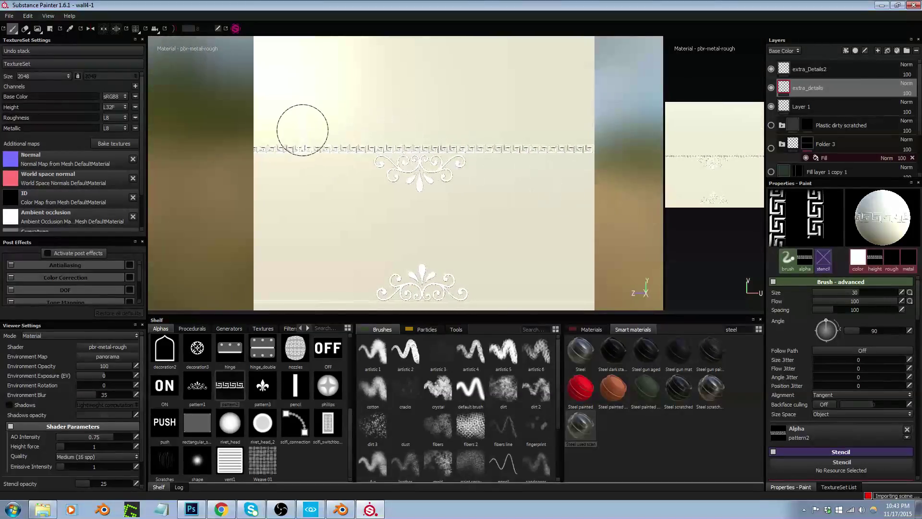
Try stamping a vertical pattern2 strip on the wall's left edge in the 3D view, and undo it
{"action": "scroll", "coordinate": [303, 129], "scroll_direction": "up", "scroll_amount": 5}
{"action": "mouse_move", "coordinate": [435, 138]}
{"action": "middle_mouse_down", "text": "alt"}
{"action": "mouse_move", "coordinate": [415, 151]}
{"action": "mouse_move", "coordinate": [888, 218]}
{"action": "mouse_move", "coordinate": [511, 183]}
{"action": "mouse_move", "coordinate": [441, 189]}
{"action": "mouse_move", "coordinate": [474, 176]}
{"action": "middle_mouse_up", "text": "alt"}
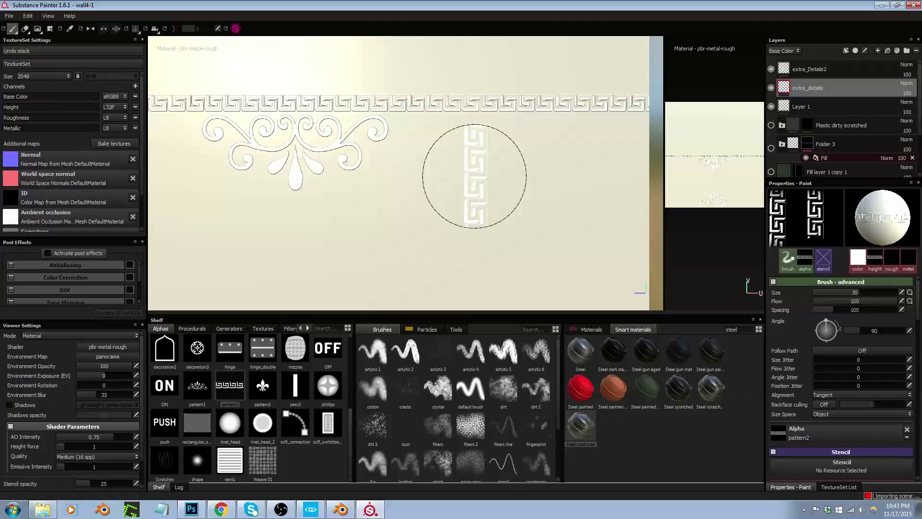
{"action": "scroll", "coordinate": [555, 192], "scroll_direction": "down", "scroll_amount": 3}
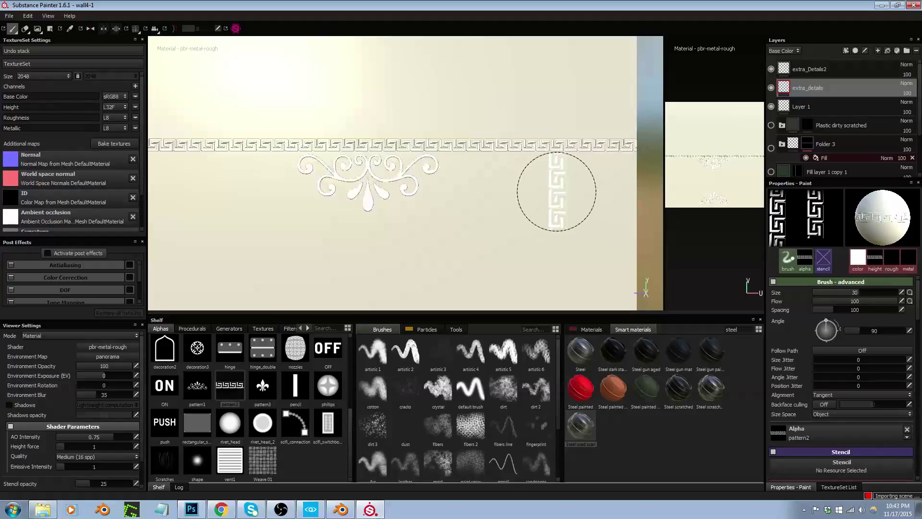
{"action": "mouse_move", "coordinate": [397, 233]}
{"action": "middle_mouse_down", "text": "alt"}
{"action": "mouse_move", "coordinate": [491, 187]}
{"action": "mouse_move", "coordinate": [438, 144]}
{"action": "mouse_move", "coordinate": [436, 173]}
{"action": "mouse_move", "coordinate": [406, 179]}
{"action": "middle_mouse_up", "text": "alt"}
{"action": "scroll", "coordinate": [439, 151], "scroll_direction": "down", "scroll_amount": 2}
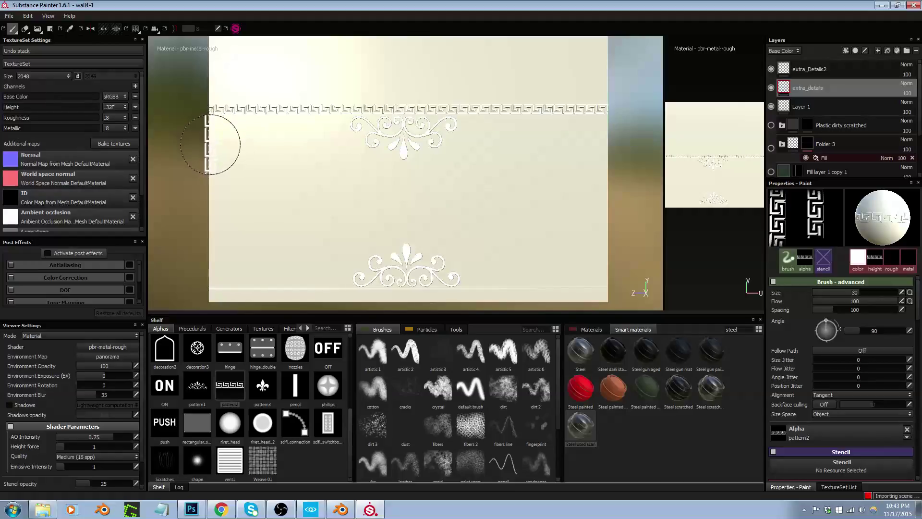
{"action": "left_click", "coordinate": [210, 144]}
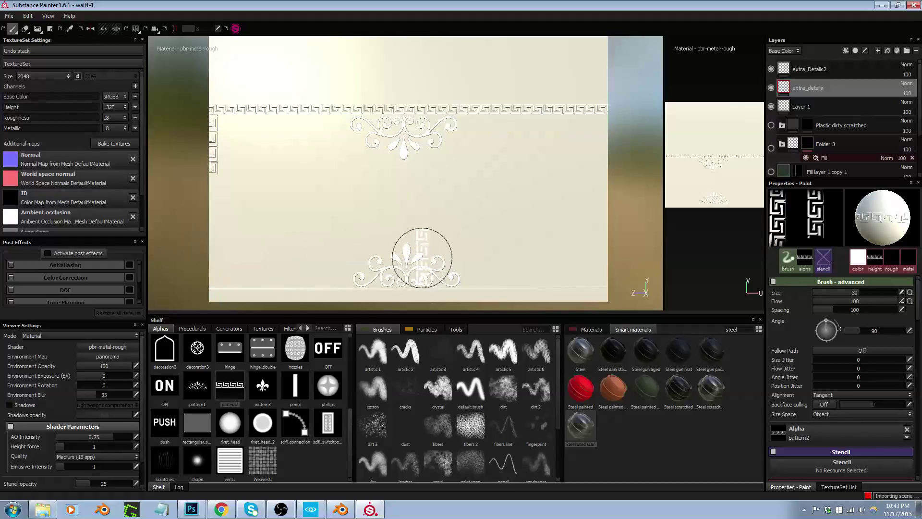
{"action": "key", "text": "ctrl+z"}
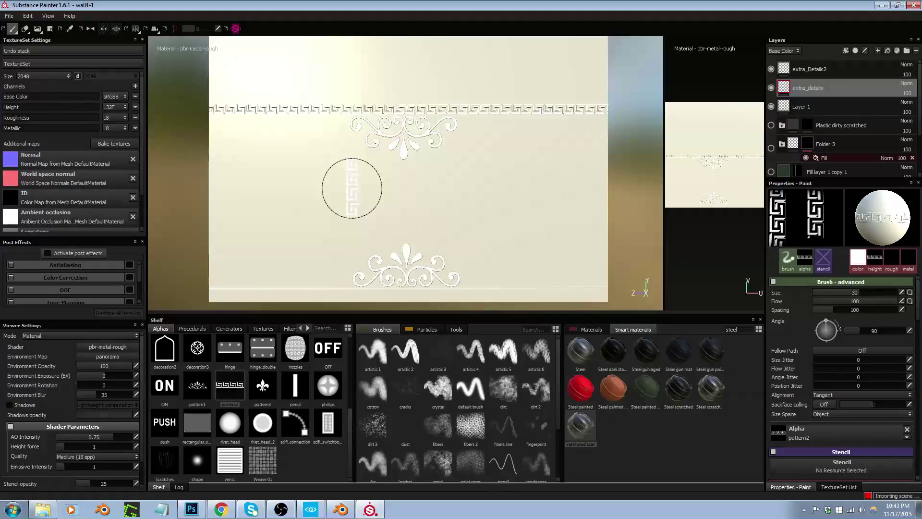
{"action": "mouse_move", "coordinate": [346, 175]}
{"action": "left_mouse_down", "text": "alt"}
{"action": "mouse_move", "coordinate": [375, 180]}
{"action": "mouse_move", "coordinate": [356, 170]}
{"action": "left_mouse_up", "text": "alt"}
{"action": "middle_click_drag", "start_coordinate": [433, 167], "coordinate": [407, 162], "text": "alt"}
{"action": "key", "text": "ctrl+z"}
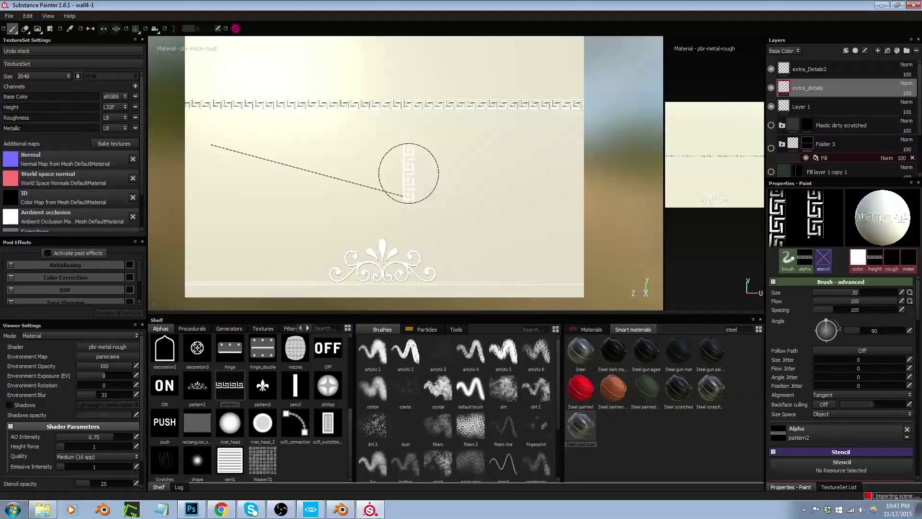
{"action": "key", "text": "ctrl+y"}
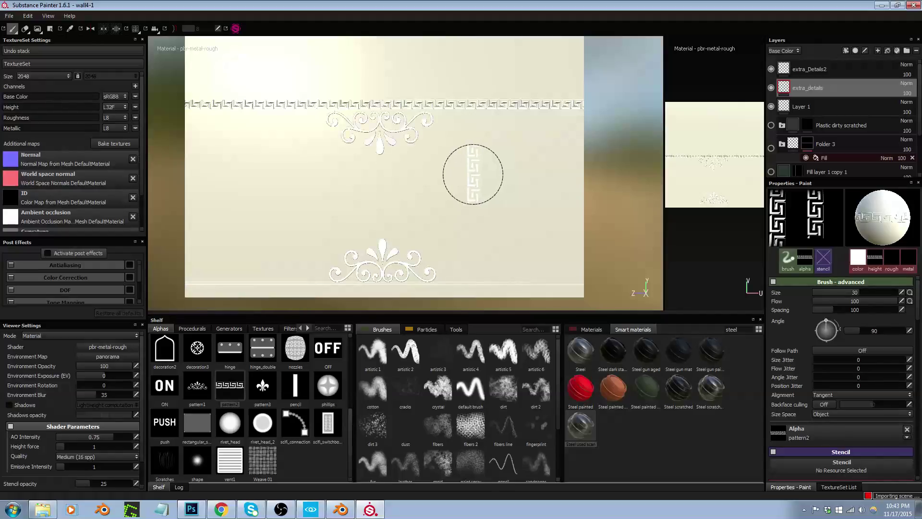
{"action": "mouse_move", "coordinate": [441, 182]}
{"action": "left_mouse_down", "text": "alt"}
{"action": "mouse_move", "coordinate": [416, 187]}
{"action": "mouse_move", "coordinate": [440, 195]}
{"action": "mouse_move", "coordinate": [411, 181]}
{"action": "mouse_move", "coordinate": [422, 197]}
{"action": "left_mouse_up", "text": "alt"}
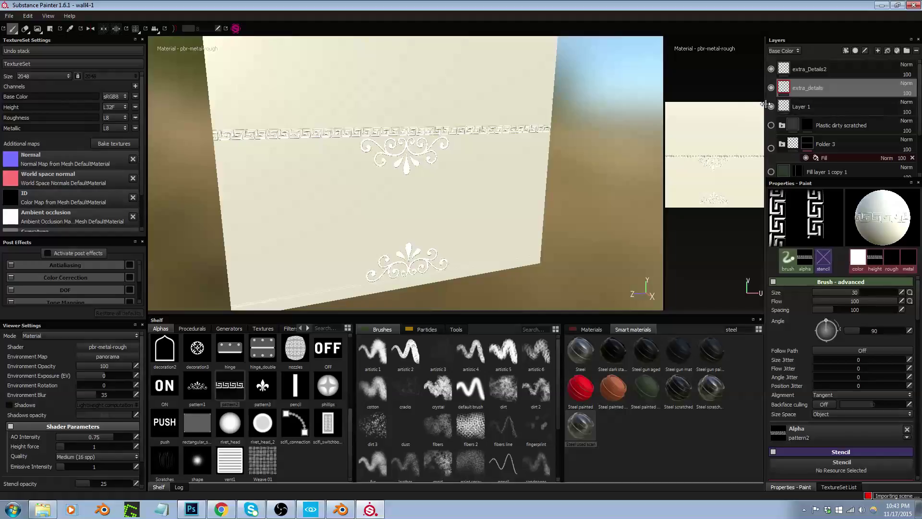
Add a fill layer directly above Layer 1
{"action": "scroll", "coordinate": [920, 111], "scroll_direction": "down", "scroll_amount": 1}
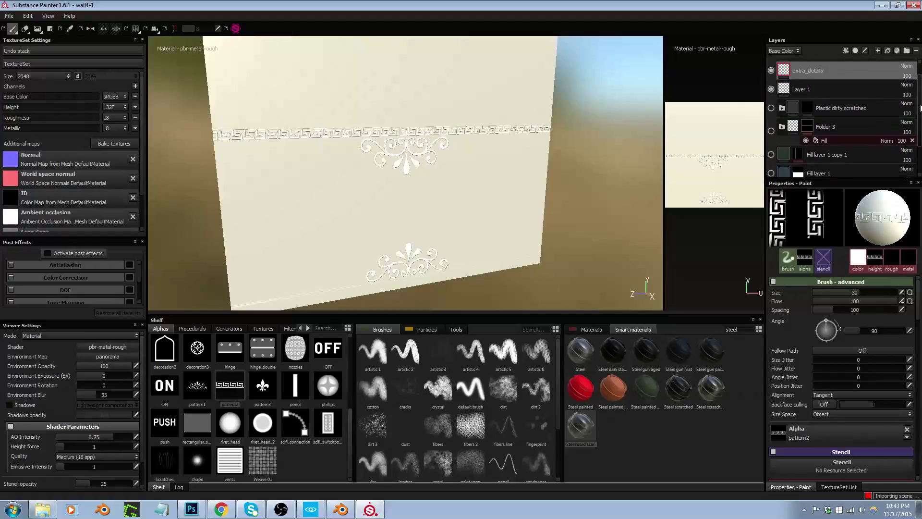
{"action": "scroll", "coordinate": [832, 102], "scroll_direction": "up", "scroll_amount": 1}
{"action": "left_click", "coordinate": [829, 104]}
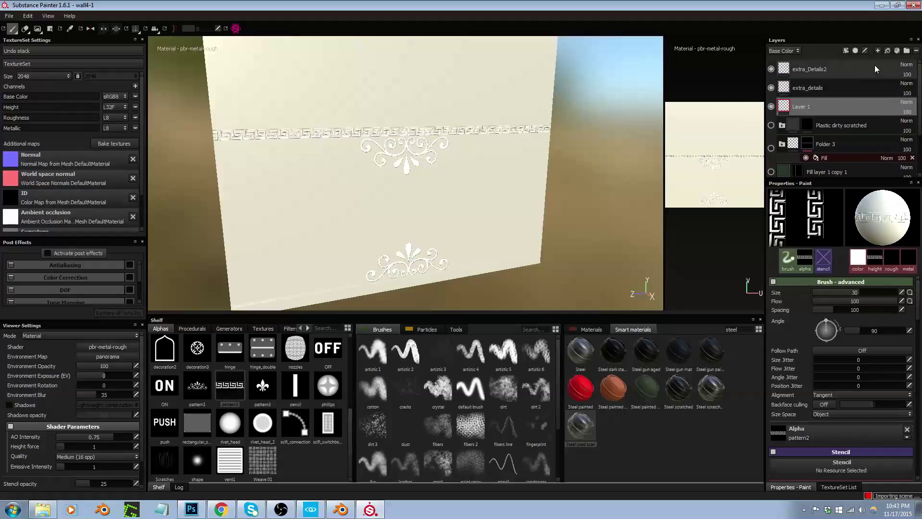
{"action": "left_click", "coordinate": [887, 50]}
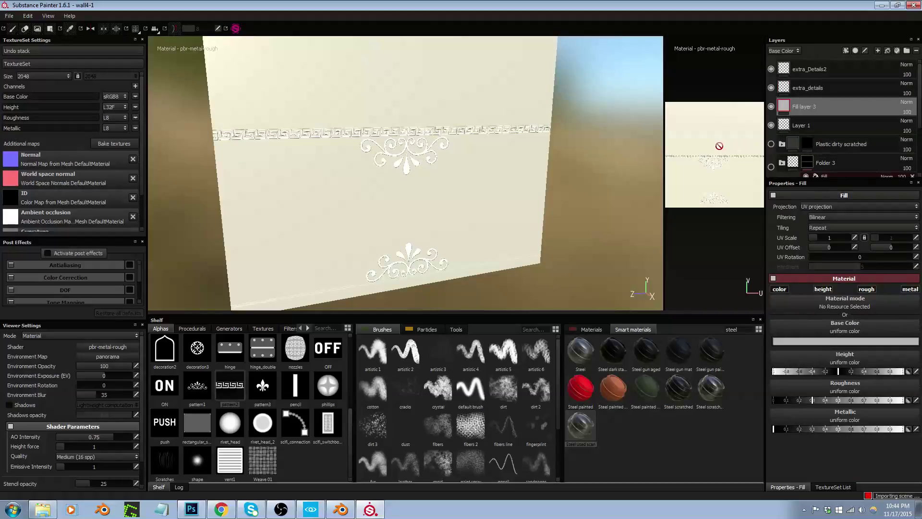
Set the new fill layer's base color to black (0.000, 0.000, 0.000)
{"action": "left_click", "coordinate": [848, 341]}
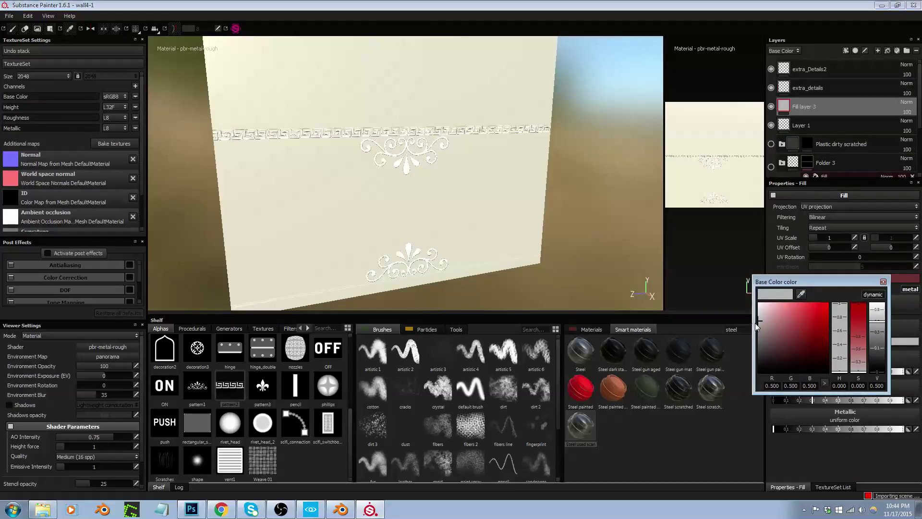
{"action": "left_click_drag", "start_coordinate": [755, 321], "coordinate": [744, 413]}
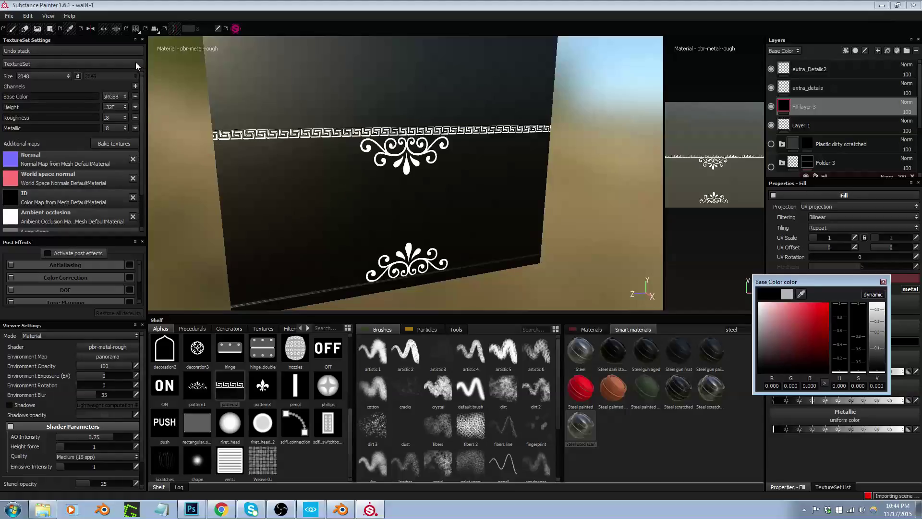
Export the texture set with the idMap configuration to the folder D:/ON_yOUR_OWN ASSETS/walls/wall4-1
{"action": "left_click", "coordinate": [9, 16]}
{"action": "left_click", "coordinate": [53, 139]}
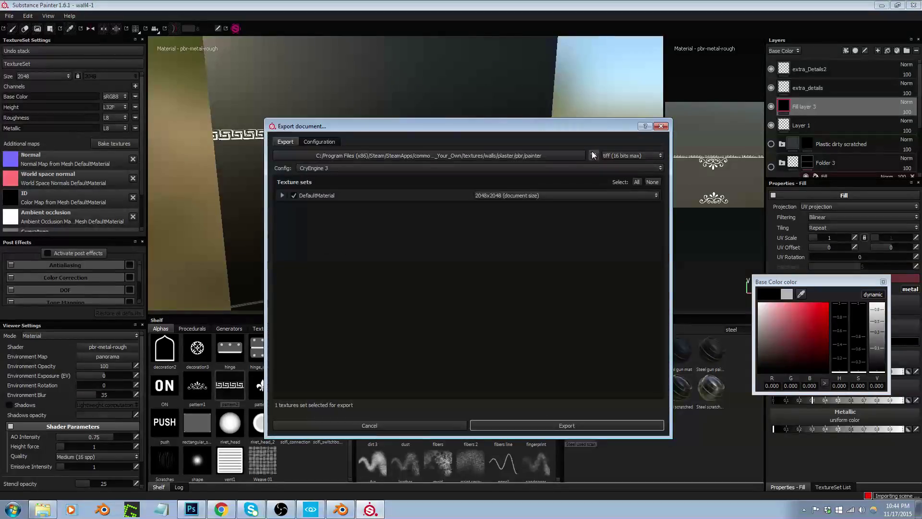
{"action": "left_click", "coordinate": [440, 168]}
{"action": "scroll", "coordinate": [373, 209], "scroll_direction": "down", "scroll_amount": 3}
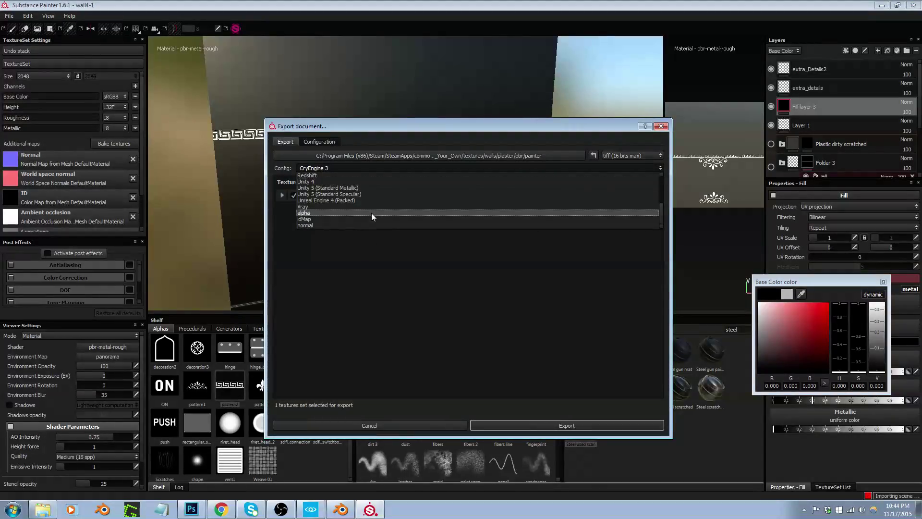
{"action": "left_click", "coordinate": [367, 220]}
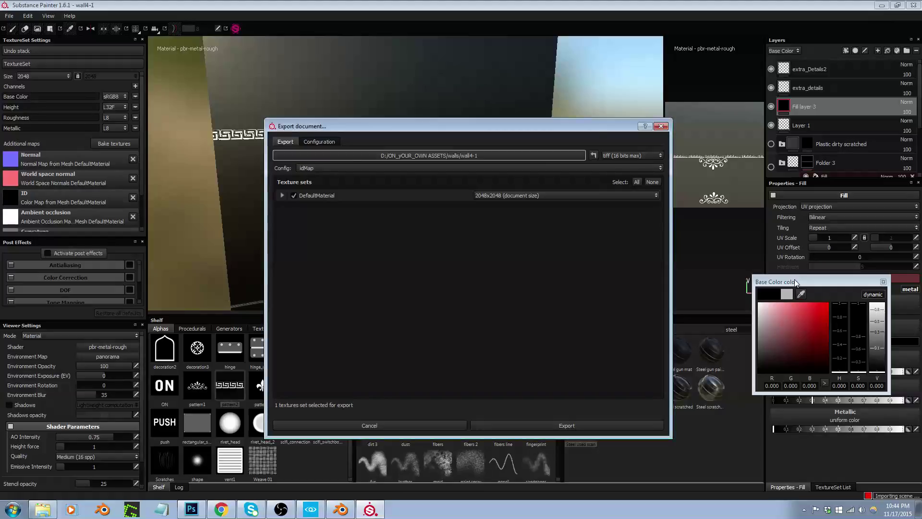
{"action": "left_click", "coordinate": [561, 425]}
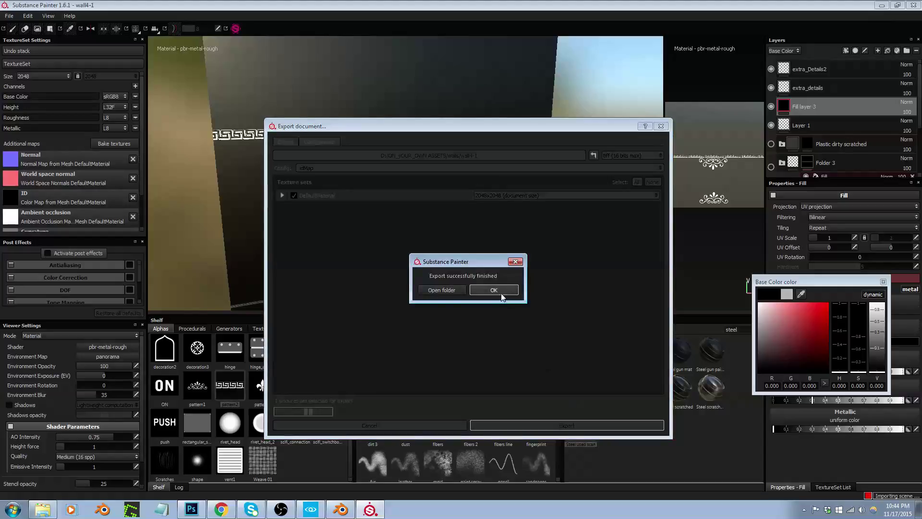
{"action": "left_click", "coordinate": [500, 288]}
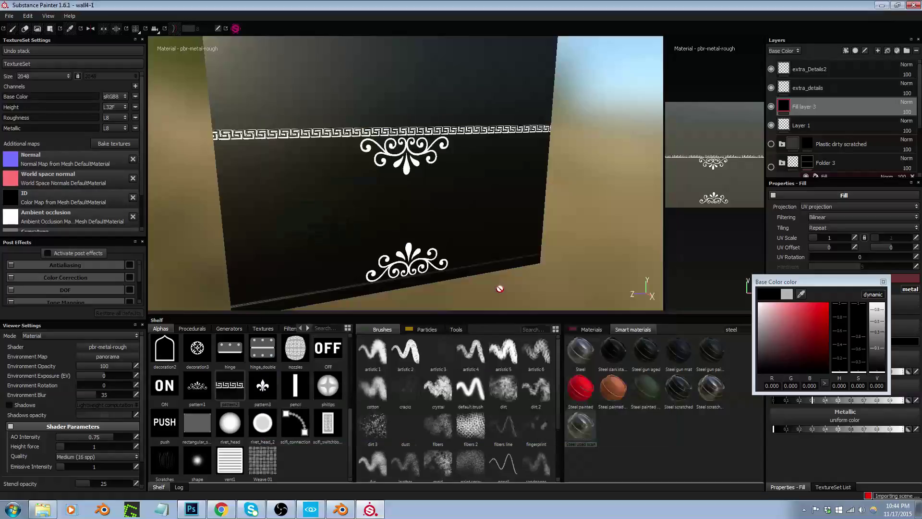
{"action": "left_click", "coordinate": [9, 17]}
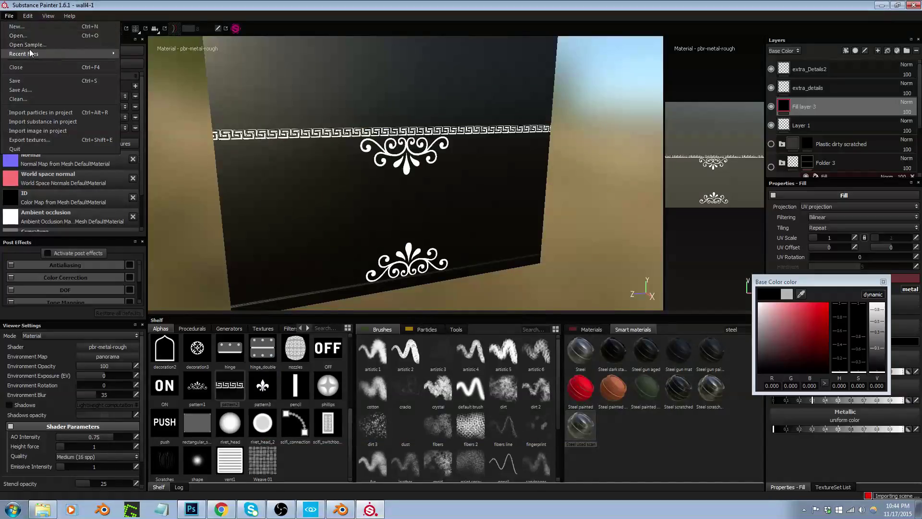
{"action": "mouse_move", "coordinate": [30, 54]}
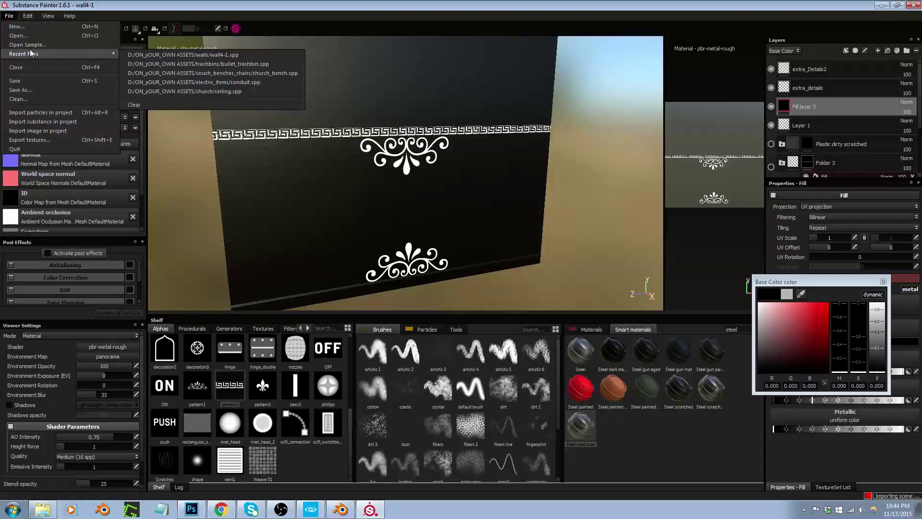
{"action": "mouse_move", "coordinate": [48, 16]}
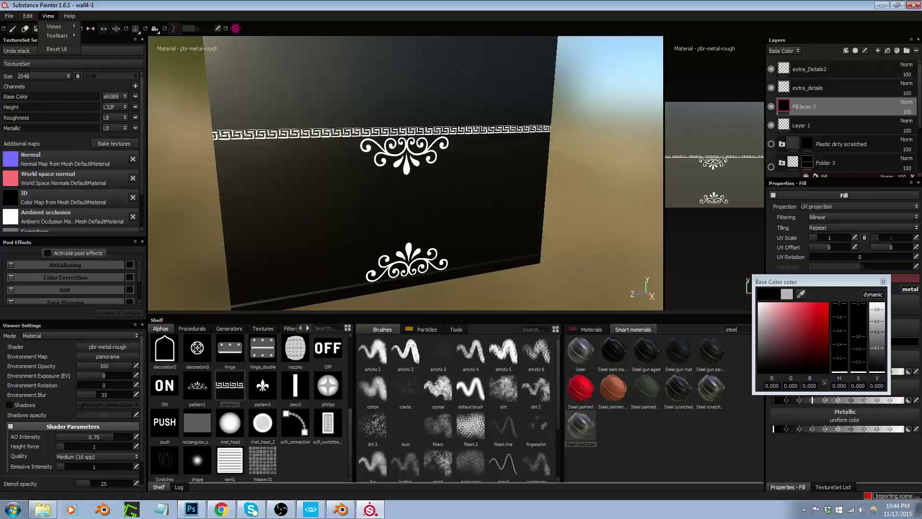
{"action": "key", "text": "Escape"}
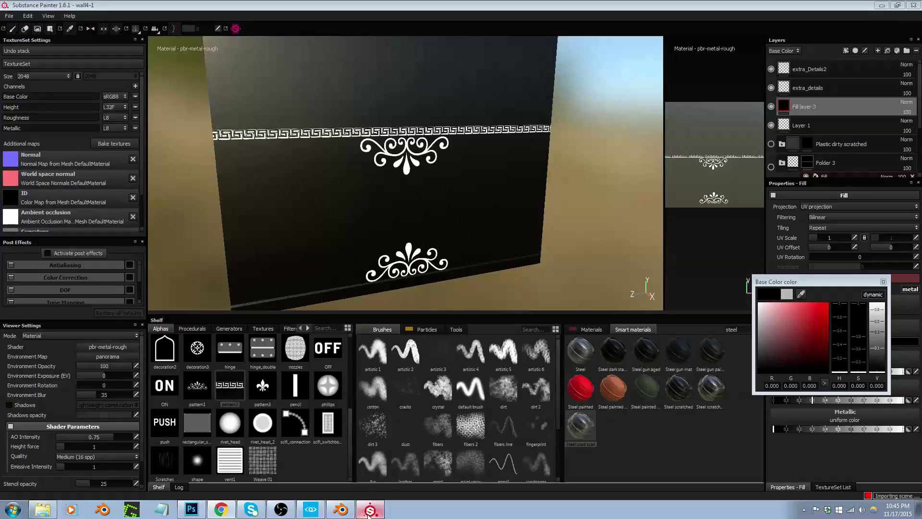
Switch to CRYENGINE Sandbox and examine the church interior's walls, pillars and lighting from several viewpoints
{"action": "left_click", "coordinate": [311, 510]}
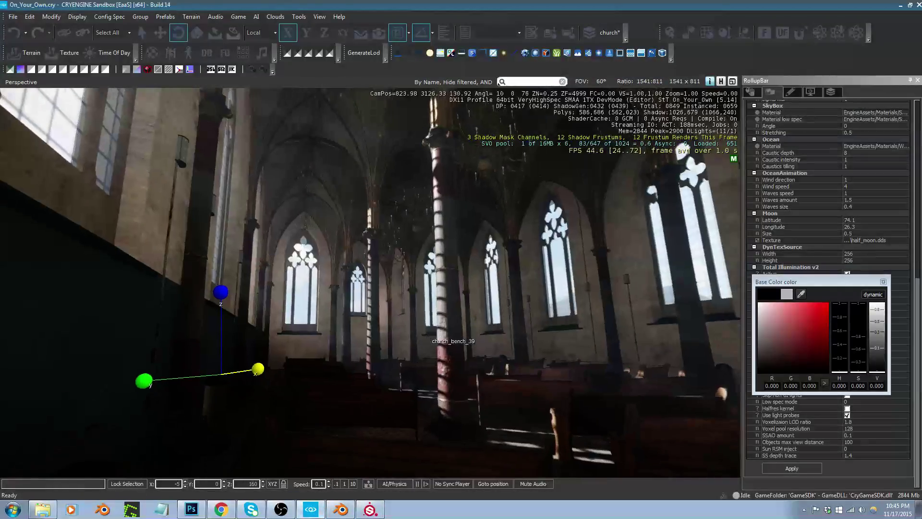
{"action": "key", "text": "w"}
{"action": "mouse_move", "coordinate": [453, 336]}
{"action": "right_mouse_down"}
{"action": "mouse_move", "coordinate": [600, 342]}
{"action": "mouse_move", "coordinate": [451, 335]}
{"action": "right_mouse_up"}
{"action": "key", "text": "a"}
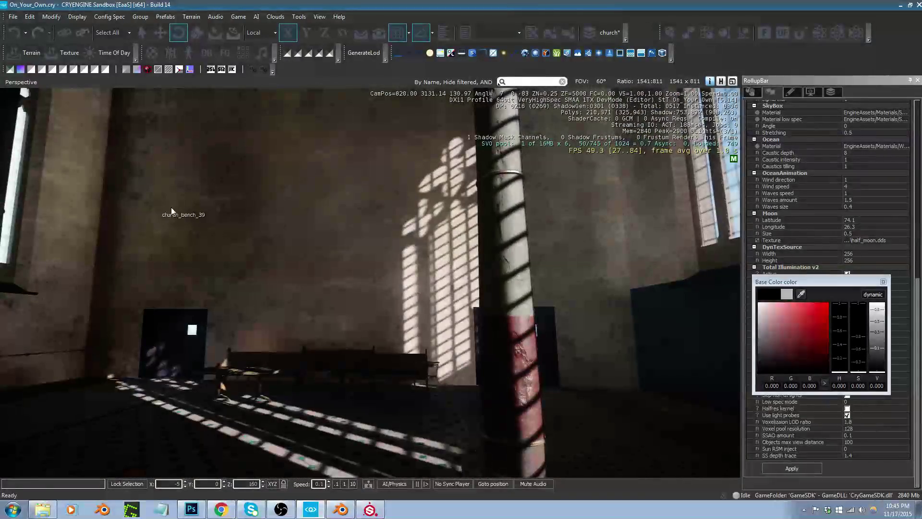
{"action": "right_click_drag", "start_coordinate": [208, 207], "coordinate": [235, 195]}
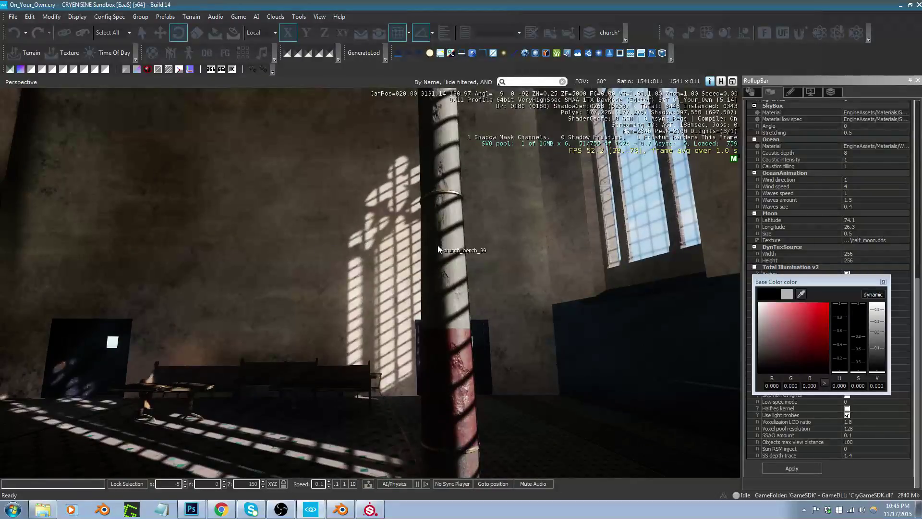
{"action": "right_click_drag", "start_coordinate": [451, 234], "coordinate": [362, 244]}
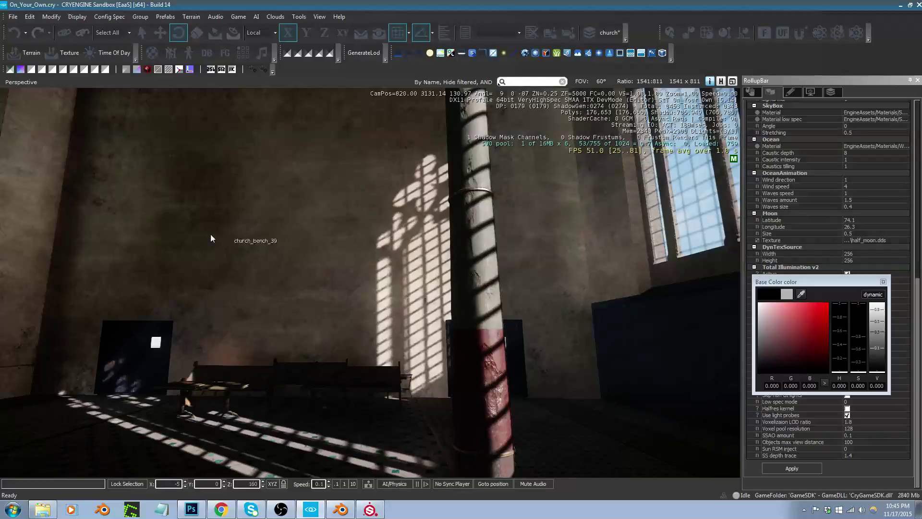
{"action": "mouse_move", "coordinate": [491, 242]}
{"action": "right_mouse_down"}
{"action": "mouse_move", "coordinate": [538, 245]}
{"action": "mouse_move", "coordinate": [488, 249]}
{"action": "right_mouse_up"}
{"action": "key", "text": "s"}
{"action": "key", "text": "d"}
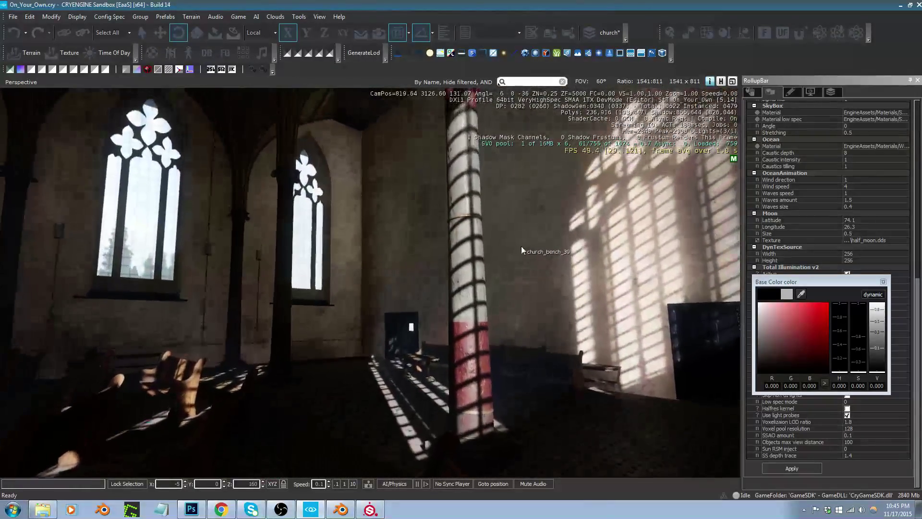
{"action": "right_click_drag", "start_coordinate": [442, 171], "coordinate": [479, 220]}
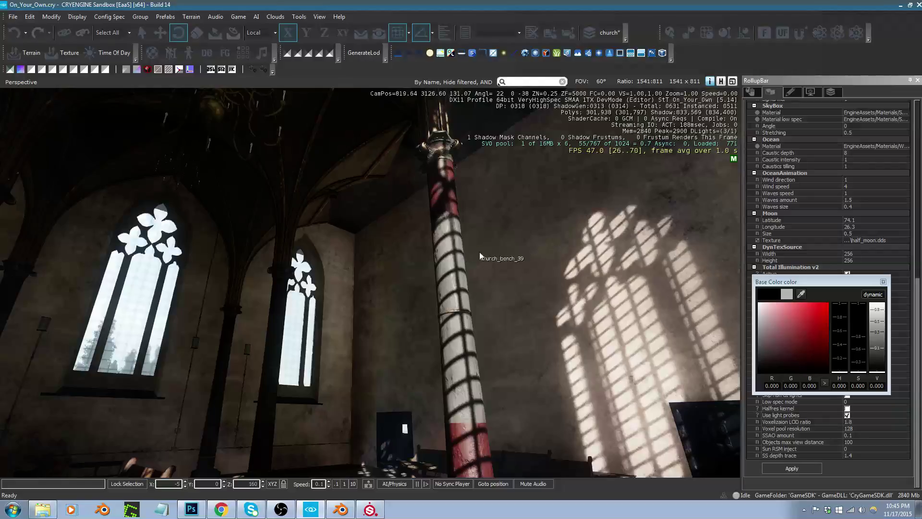
{"action": "right_click_drag", "start_coordinate": [531, 339], "coordinate": [531, 334]}
{"action": "key", "text": "w"}
{"action": "key", "text": "d"}
{"action": "key", "text": "w"}
{"action": "right_click_drag", "start_coordinate": [447, 404], "coordinate": [485, 405]}
{"action": "key", "text": "w"}
{"action": "key", "text": "w"}
{"action": "key", "text": "d"}
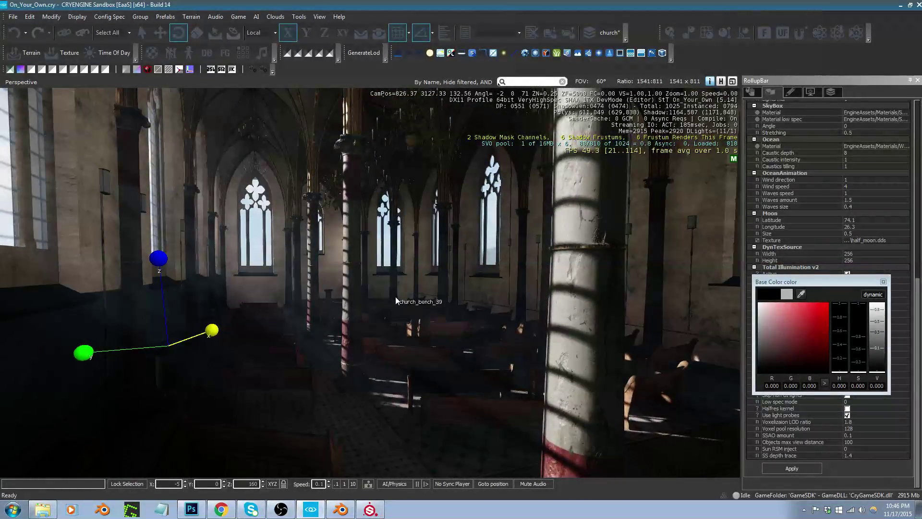
Switch back to Substance Painter and export the texture set with the normal configuration to the wall4-1 folder
{"action": "left_click", "coordinate": [370, 509]}
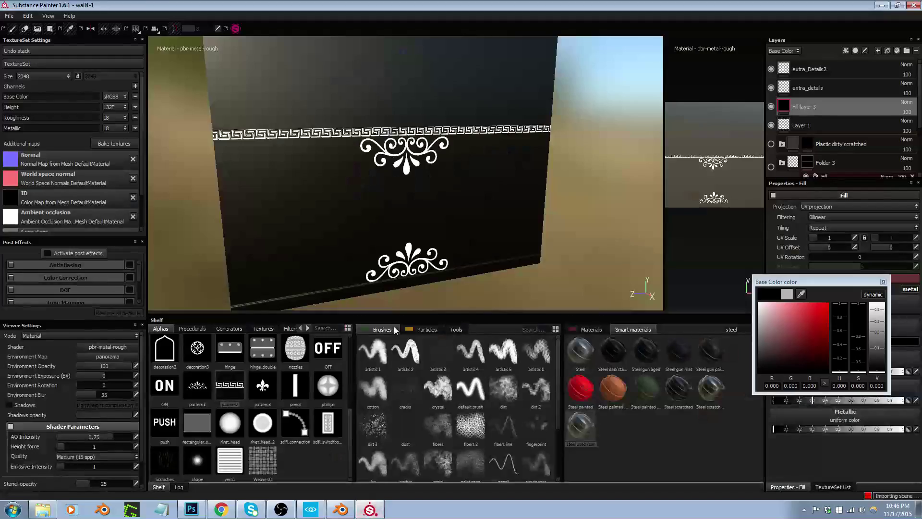
{"action": "left_click", "coordinate": [9, 16]}
{"action": "left_click", "coordinate": [61, 138]}
{"action": "left_click", "coordinate": [384, 167]}
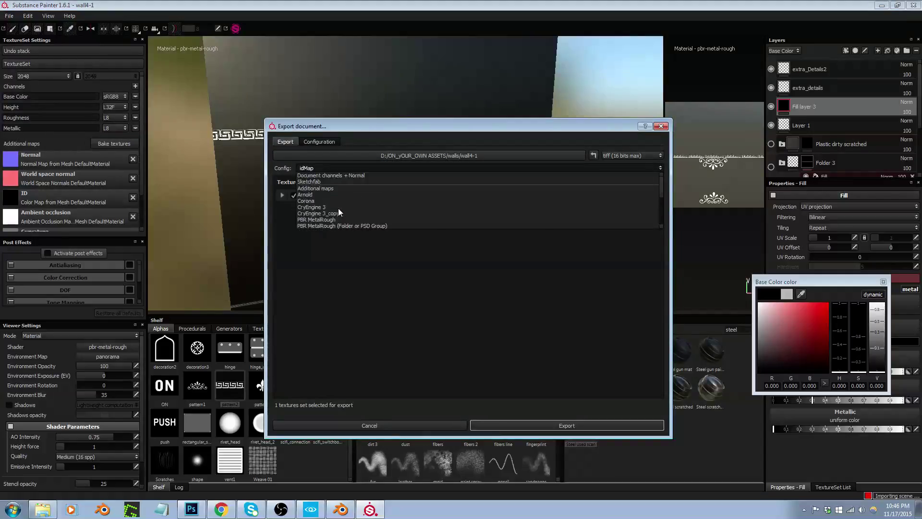
{"action": "scroll", "coordinate": [341, 206], "scroll_direction": "down", "scroll_amount": 3}
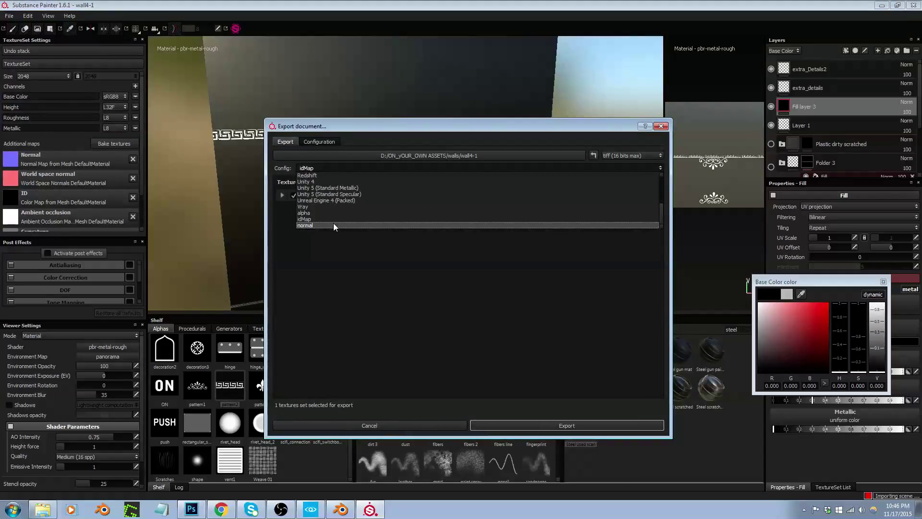
{"action": "left_click", "coordinate": [333, 225]}
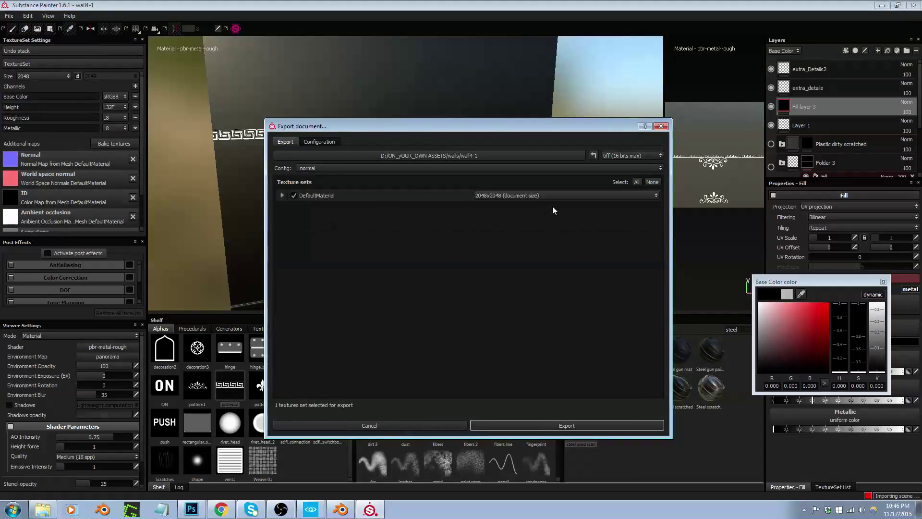
{"action": "left_click", "coordinate": [553, 424]}
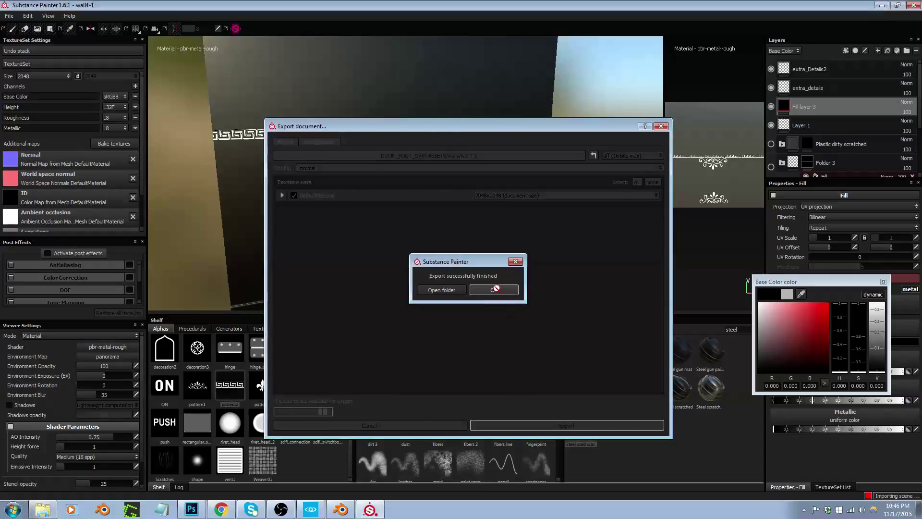
{"action": "left_click", "coordinate": [497, 289]}
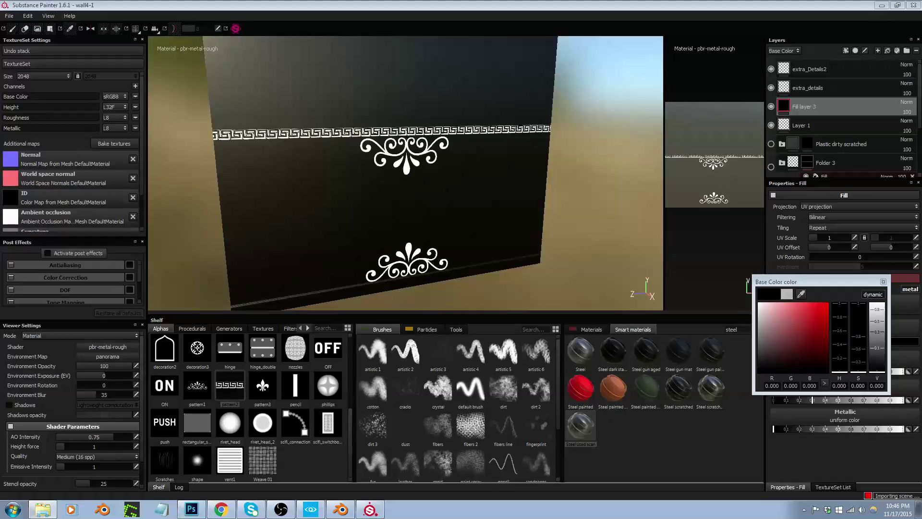
Assign the RGB Alpha texture as the ID map and wall4_normal as the Normal map in the additional maps
{"action": "left_click", "coordinate": [263, 329]}
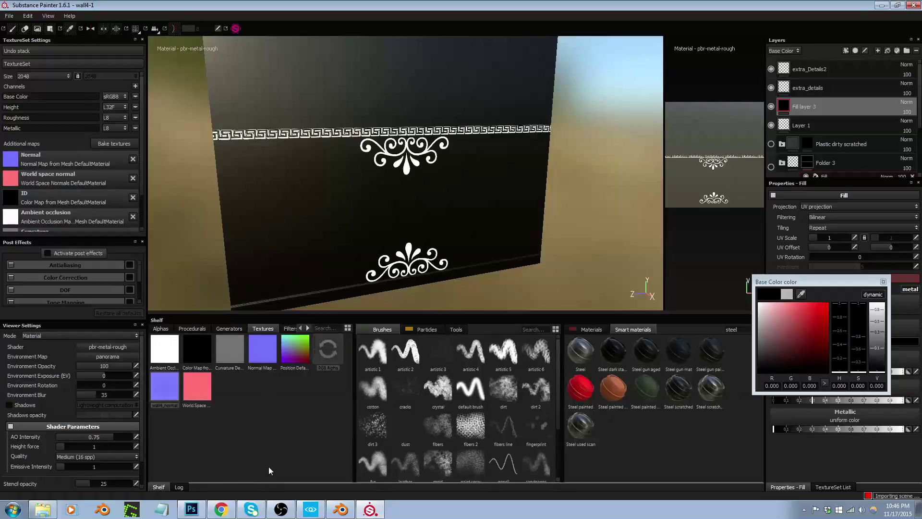
{"action": "left_click_drag", "start_coordinate": [329, 356], "coordinate": [28, 193]}
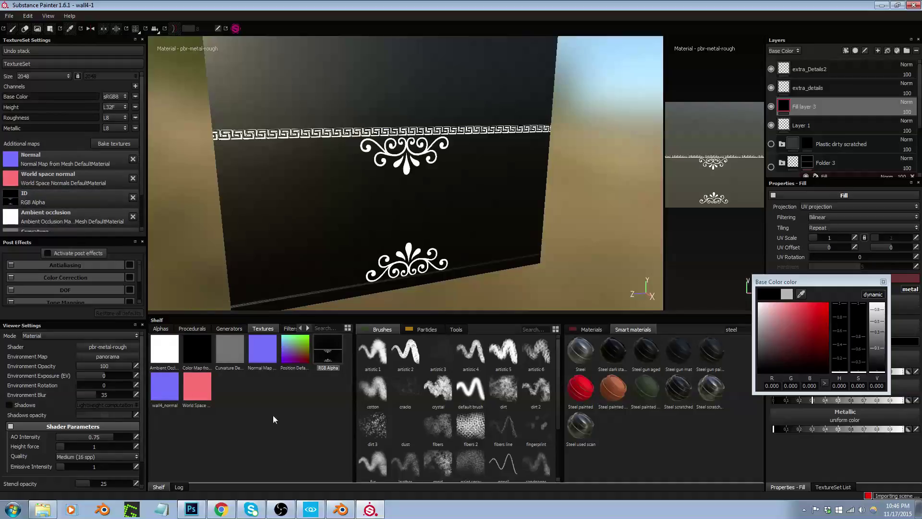
{"action": "left_click_drag", "start_coordinate": [173, 390], "coordinate": [46, 154]}
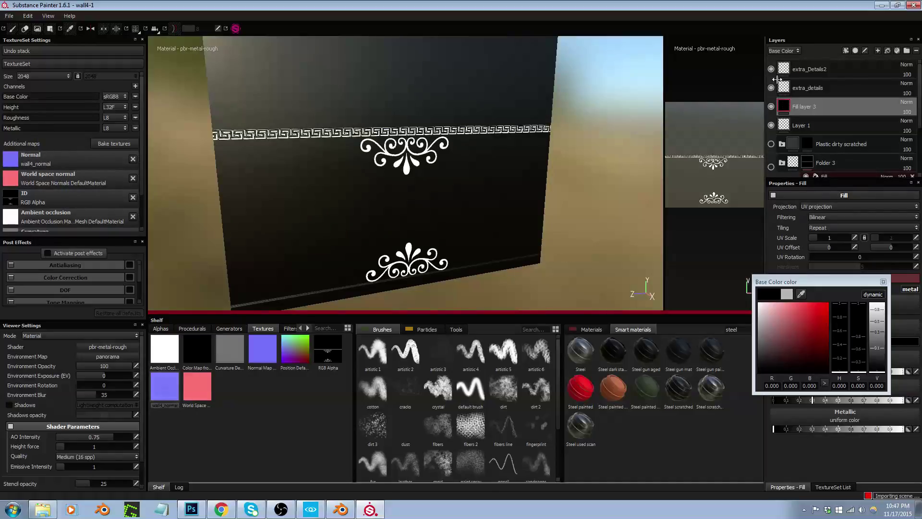
Hide the extra_Details2, extra_details and Fill layer 3 layers
{"action": "left_click", "coordinate": [771, 68]}
{"action": "left_click", "coordinate": [771, 88]}
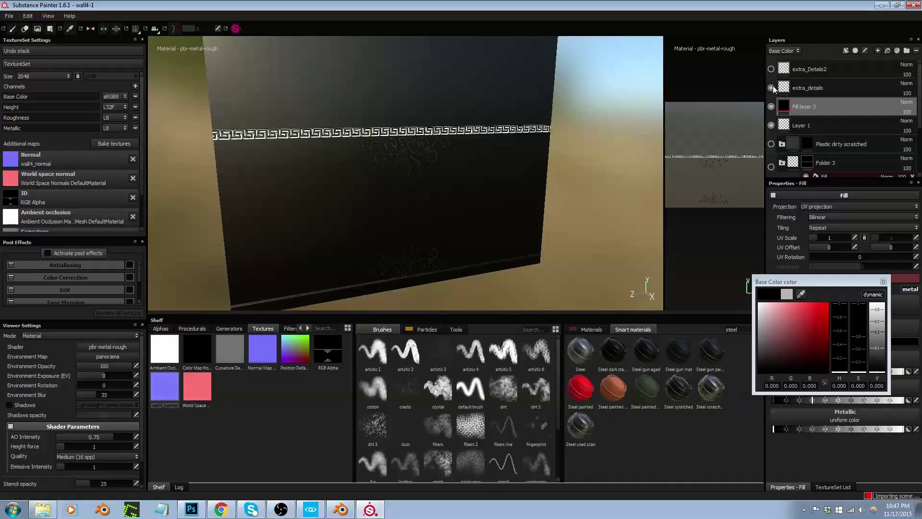
{"action": "left_click", "coordinate": [771, 107]}
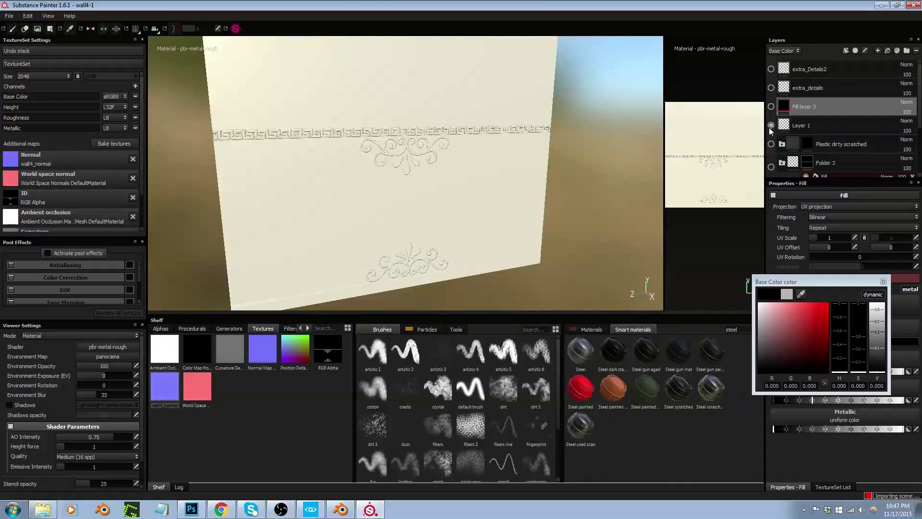
Show the Plastic dirty scratched, Folder 2, Plaster bare and Fill layer 1 layers, and inspect the ornament on the wall up close
{"action": "left_click", "coordinate": [772, 143]}
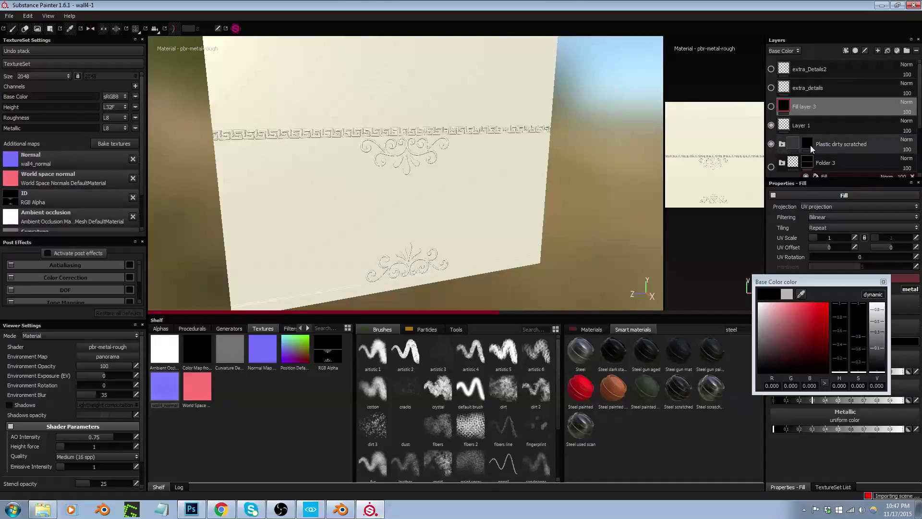
{"action": "scroll", "coordinate": [799, 144], "scroll_direction": "down", "scroll_amount": 1}
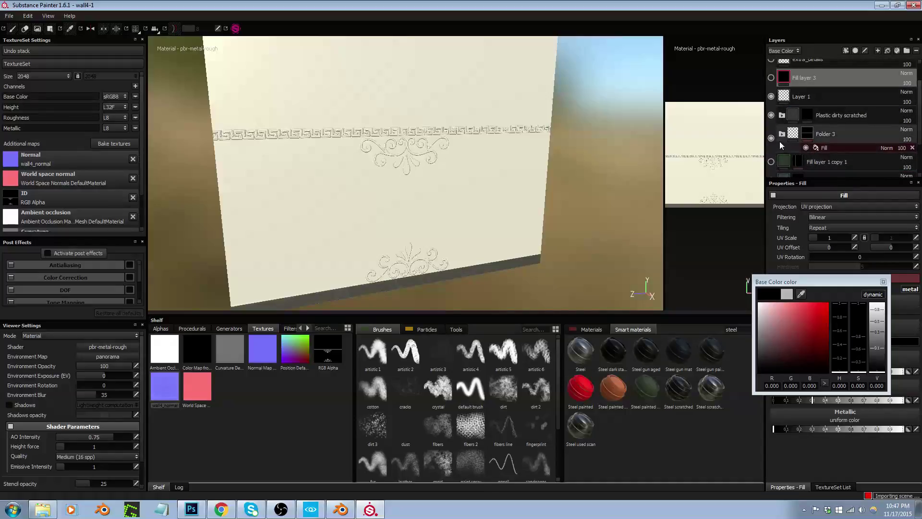
{"action": "scroll", "coordinate": [802, 137], "scroll_direction": "down", "scroll_amount": 2}
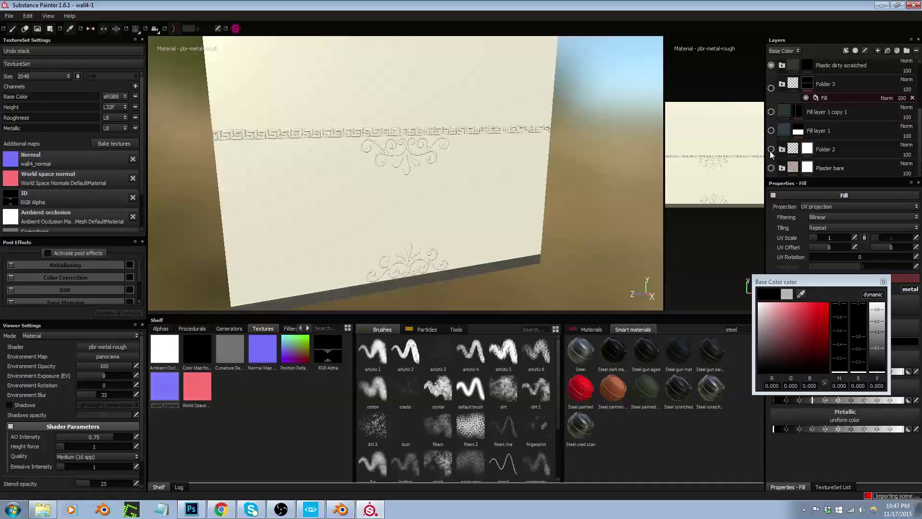
{"action": "left_click", "coordinate": [770, 167]}
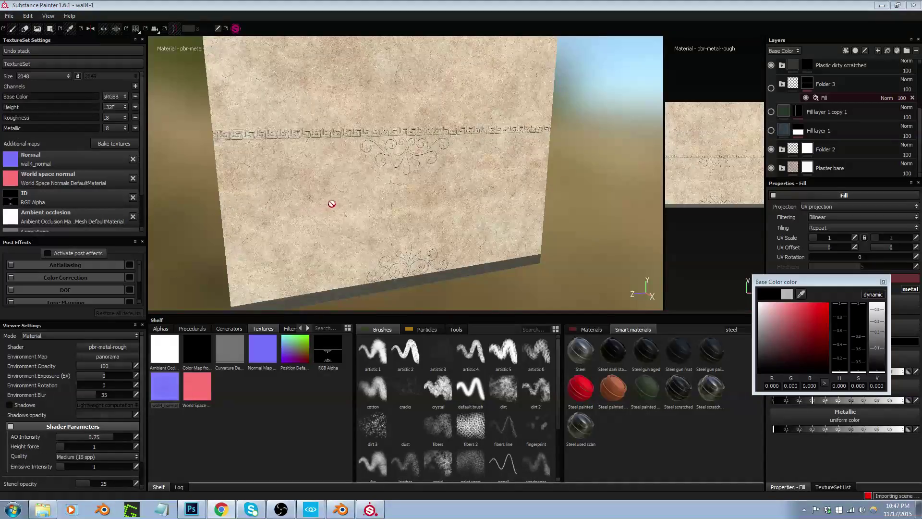
{"action": "left_click", "coordinate": [771, 130]}
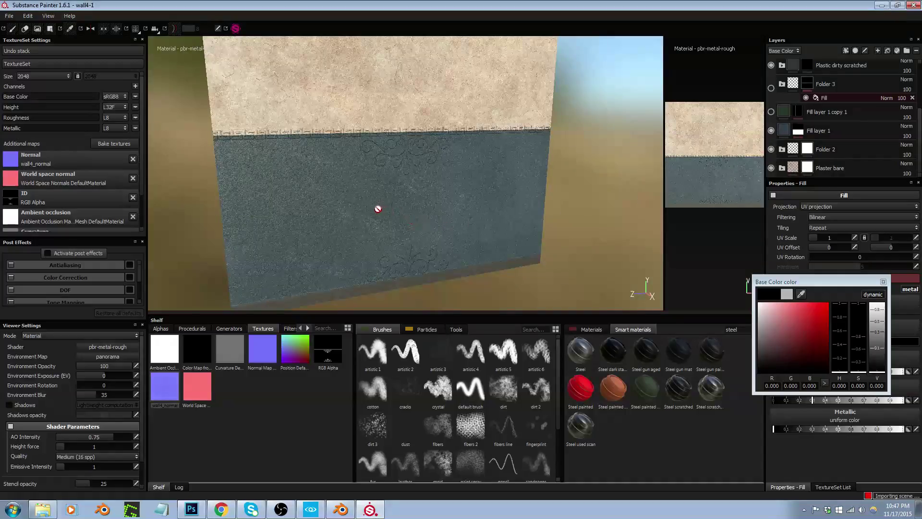
{"action": "left_click_drag", "start_coordinate": [354, 185], "coordinate": [326, 175], "text": "alt"}
{"action": "scroll", "coordinate": [369, 162], "scroll_direction": "up", "scroll_amount": 3}
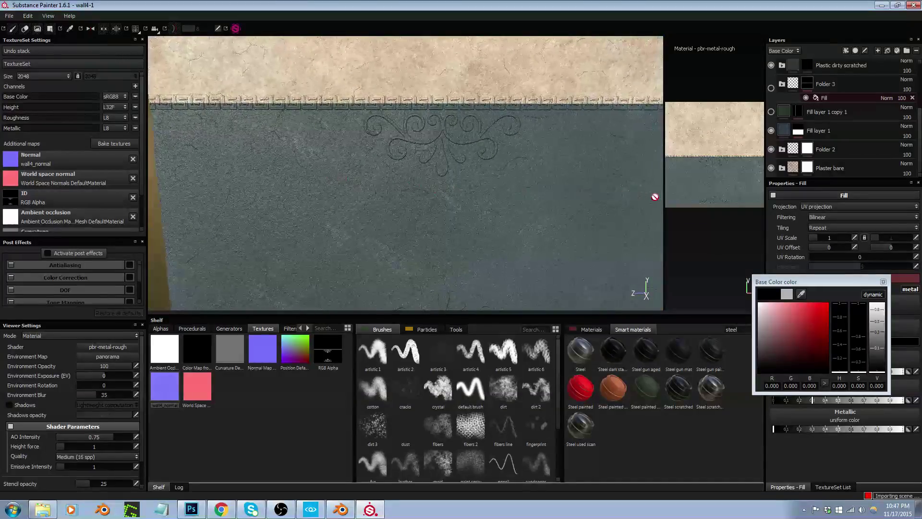
Search the smart materials for "bronze" and add the Bronze armor material to the layer stack directly above Folder 3
{"action": "double_click", "coordinate": [730, 330]}
{"action": "left_click", "coordinate": [884, 282]}
{"action": "key", "text": "BackSpace"}
{"action": "key", "text": "BackSpace"}
{"action": "key", "text": "BackSpace"}
{"action": "key", "text": "BackSpace"}
{"action": "key", "text": "BackSpace"}
{"action": "type", "text": "bronz"}
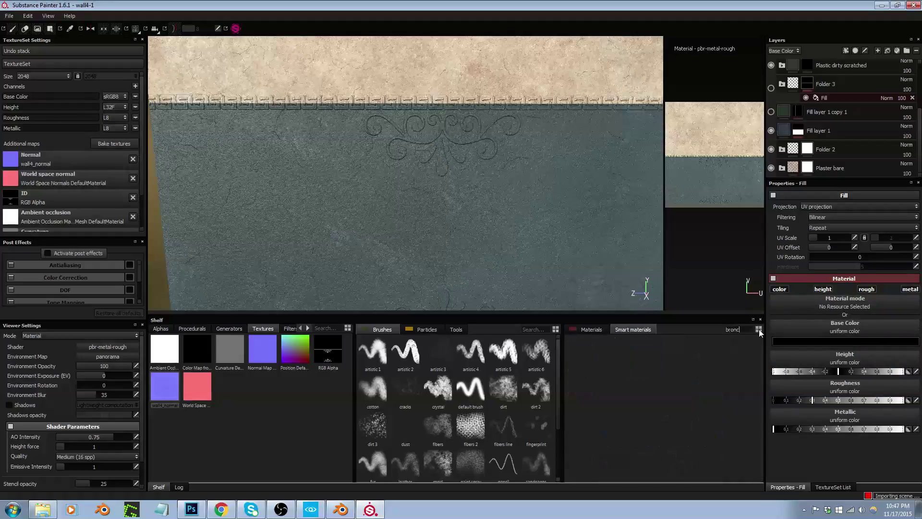
{"action": "type", "text": "ew"}
{"action": "key", "text": "BackSpace"}
{"action": "left_click_drag", "start_coordinate": [587, 352], "coordinate": [841, 112]}
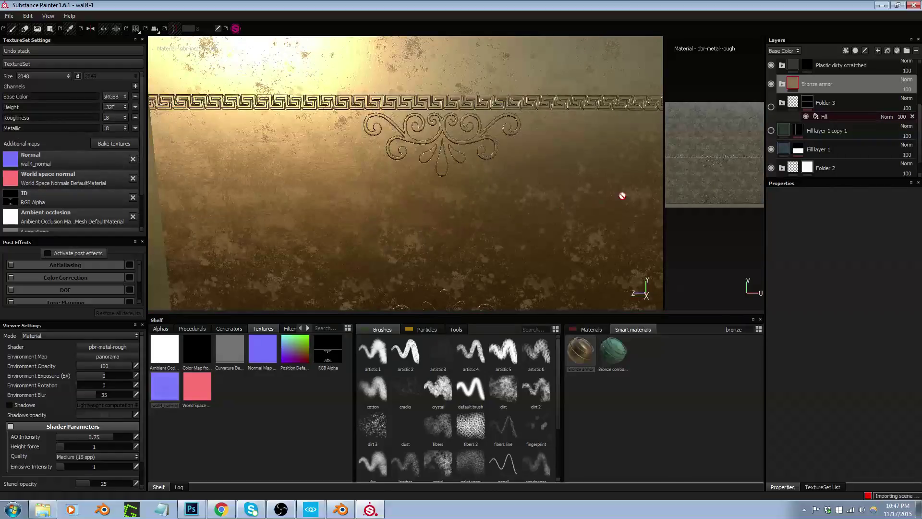
Add a black mask with a color selection to the Bronze armor layer and pick the ornaments' white from the ID map
{"action": "right_click", "coordinate": [799, 85]}
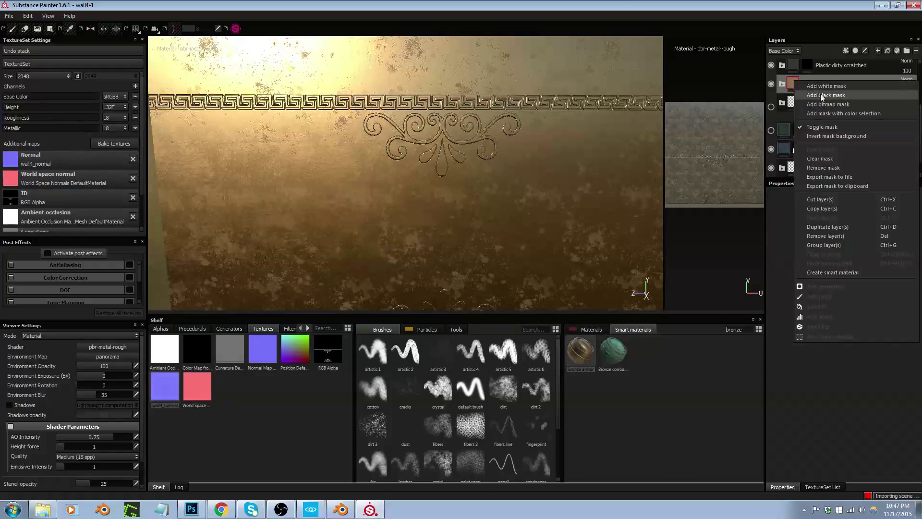
{"action": "left_click", "coordinate": [822, 95]}
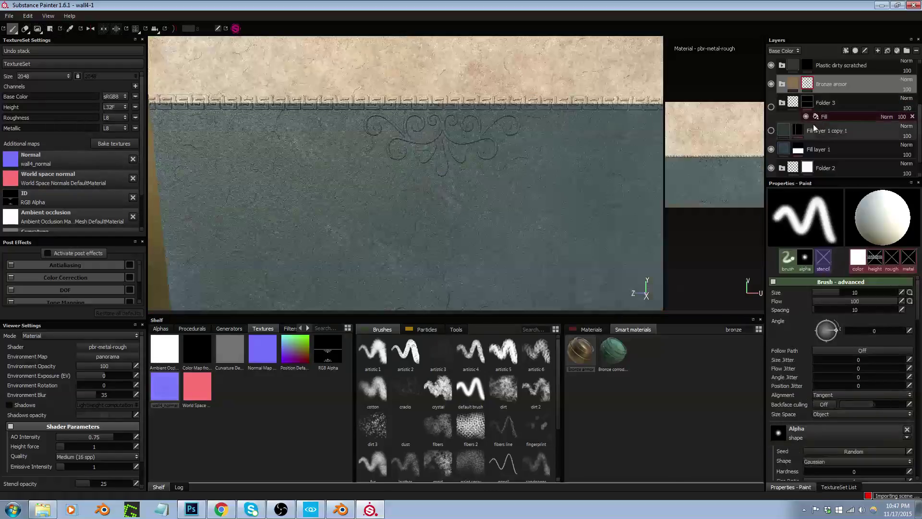
{"action": "right_click", "coordinate": [809, 82]}
{"action": "left_click", "coordinate": [837, 114]}
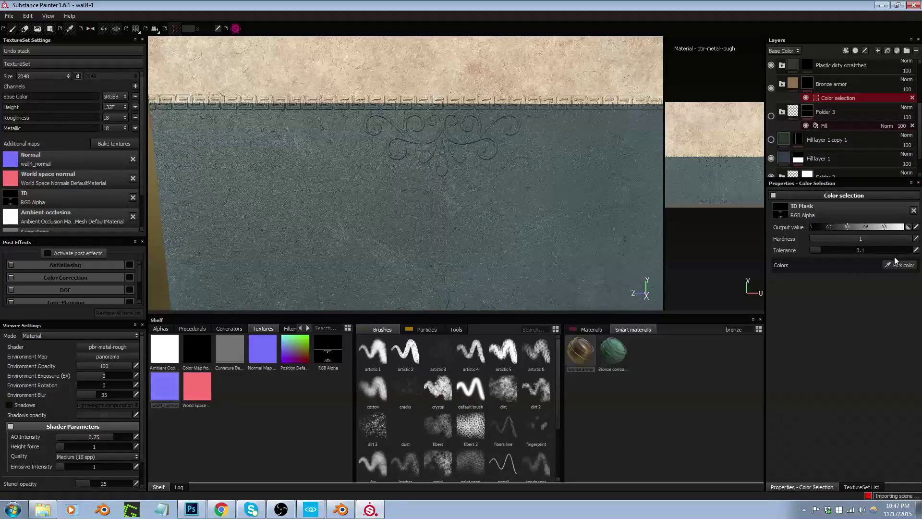
{"action": "left_click", "coordinate": [896, 265]}
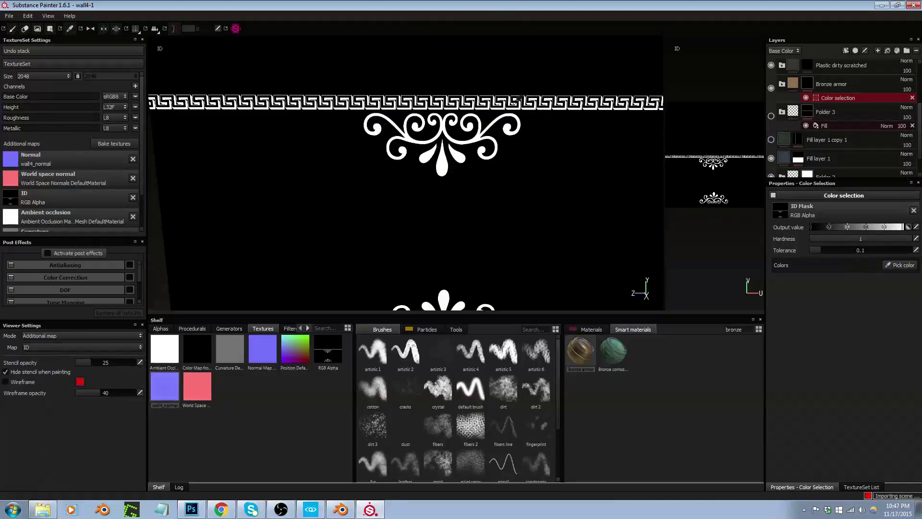
{"action": "left_click", "coordinate": [446, 165]}
Examine the bronze border and scroll ornaments on the wall up close and from several angles
{"action": "left_click_drag", "start_coordinate": [403, 165], "coordinate": [488, 206], "text": "alt"}
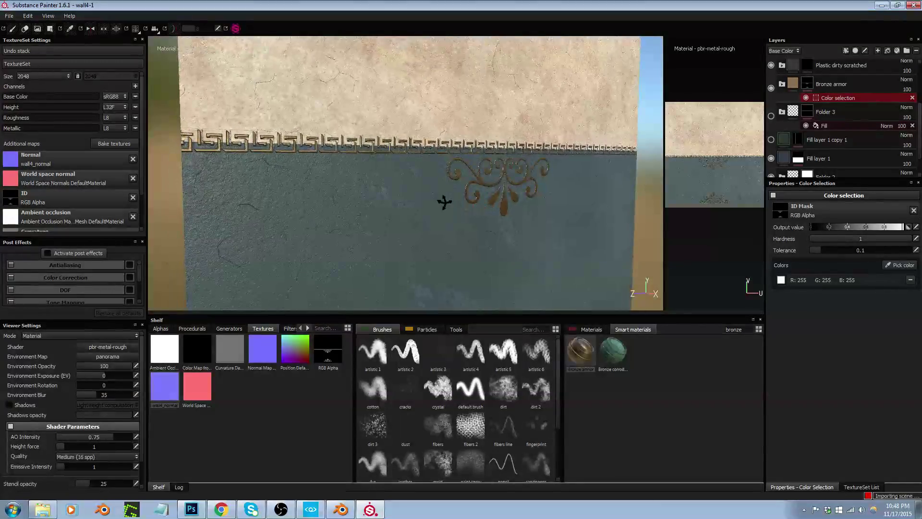
{"action": "scroll", "coordinate": [451, 205], "scroll_direction": "up", "scroll_amount": 3}
{"action": "scroll", "coordinate": [461, 197], "scroll_direction": "down", "scroll_amount": 4}
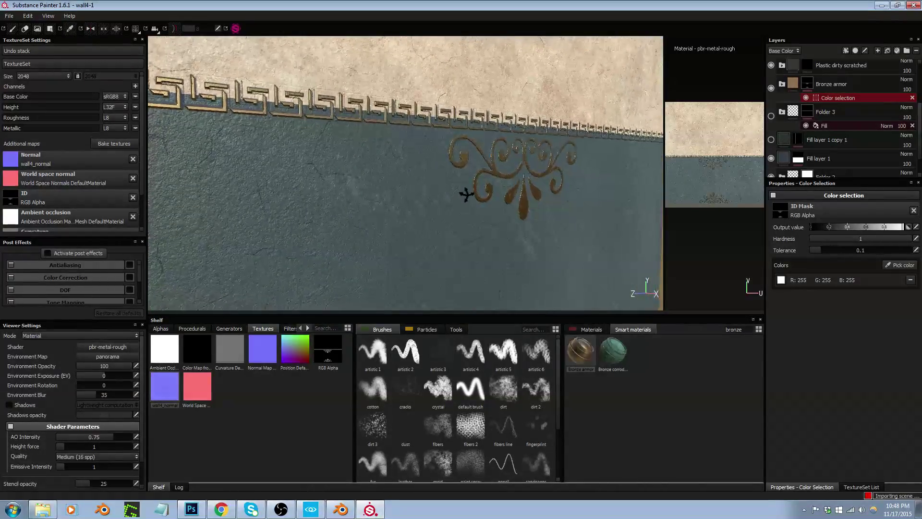
{"action": "left_click_drag", "start_coordinate": [458, 177], "coordinate": [423, 197], "text": "alt"}
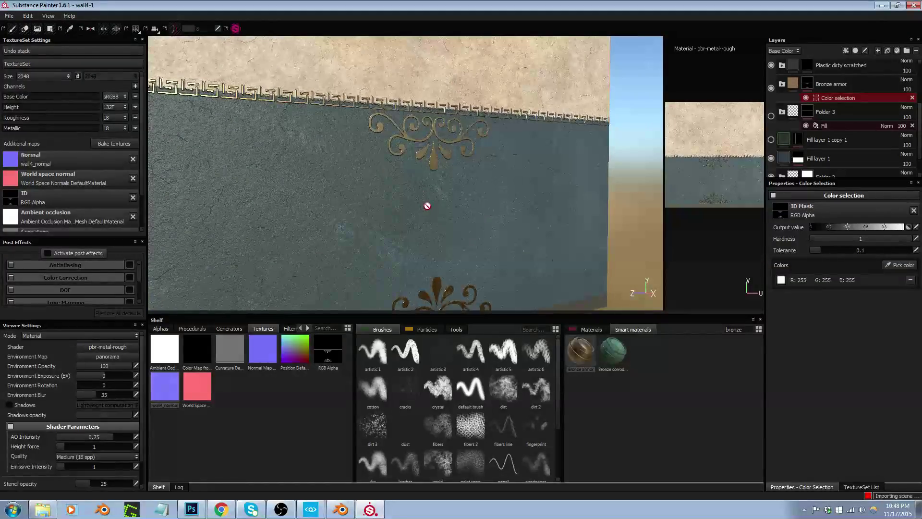
{"action": "left_click_drag", "start_coordinate": [567, 208], "coordinate": [461, 191], "text": "alt"}
{"action": "scroll", "coordinate": [461, 192], "scroll_direction": "up", "scroll_amount": 3}
{"action": "left_click_drag", "start_coordinate": [388, 192], "coordinate": [422, 178], "text": "alt"}
{"action": "middle_click_drag", "start_coordinate": [422, 179], "coordinate": [457, 245], "text": "alt"}
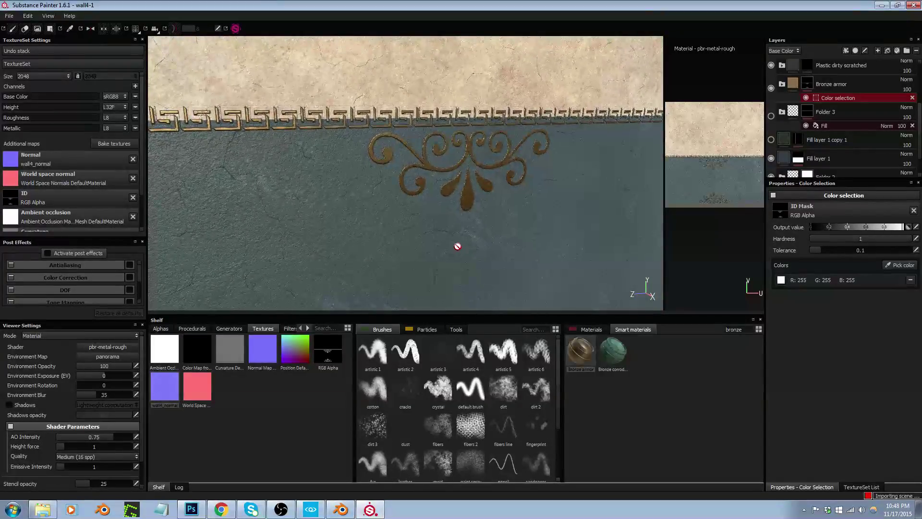
Set the tolerance of the Bronze armor mask's color selection to 0.325
{"action": "left_click", "coordinate": [838, 85]}
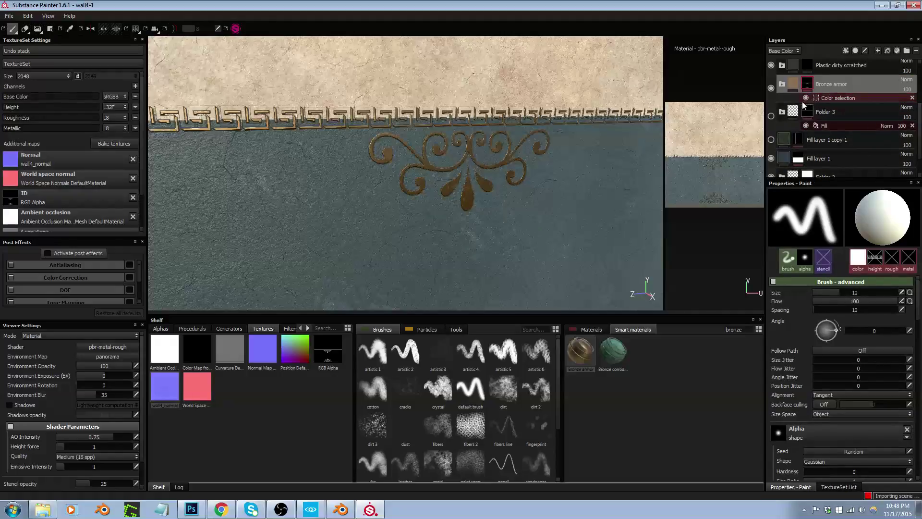
{"action": "left_click", "coordinate": [782, 85]}
{"action": "scroll", "coordinate": [854, 157], "scroll_direction": "down", "scroll_amount": 2}
{"action": "scroll", "coordinate": [854, 157], "scroll_direction": "up", "scroll_amount": 3}
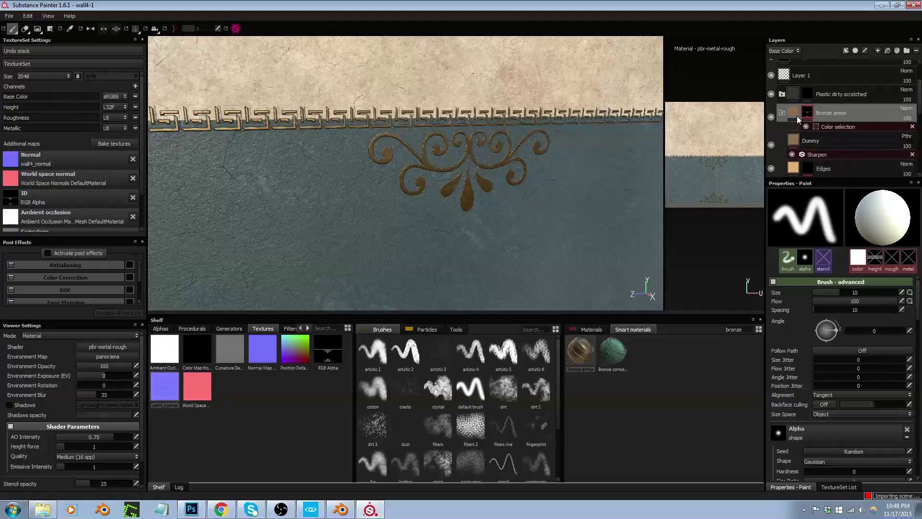
{"action": "left_click", "coordinate": [782, 113]}
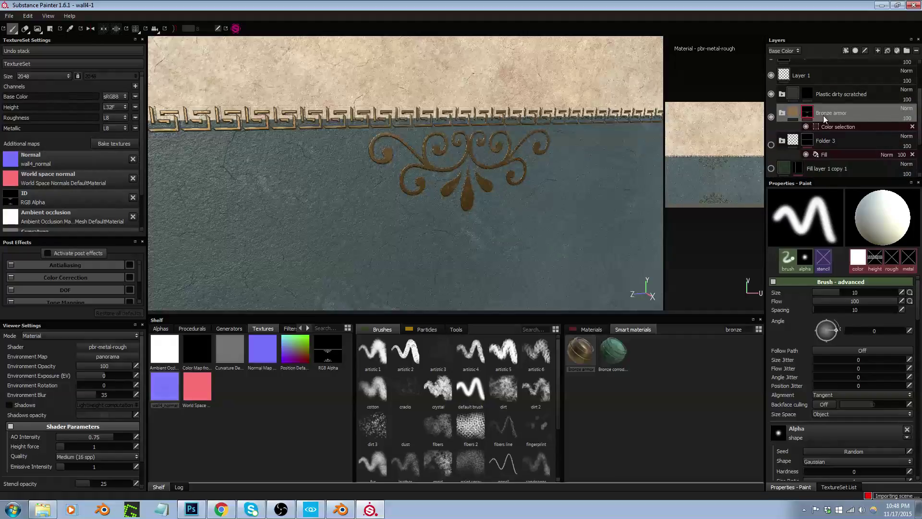
{"action": "left_click", "coordinate": [855, 126]}
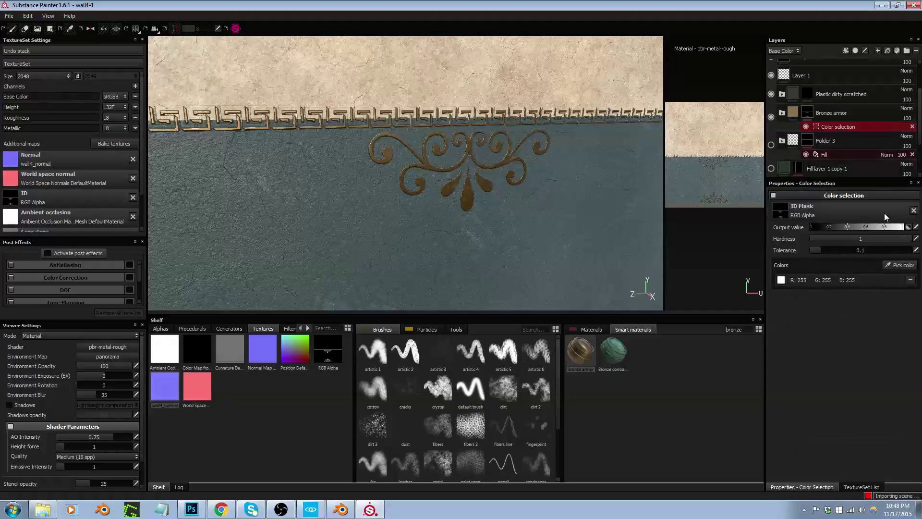
{"action": "mouse_move", "coordinate": [822, 250]}
{"action": "left_mouse_down"}
{"action": "mouse_move", "coordinate": [915, 251]}
{"action": "mouse_move", "coordinate": [799, 240]}
{"action": "mouse_move", "coordinate": [905, 239]}
{"action": "mouse_move", "coordinate": [821, 248]}
{"action": "left_mouse_up"}
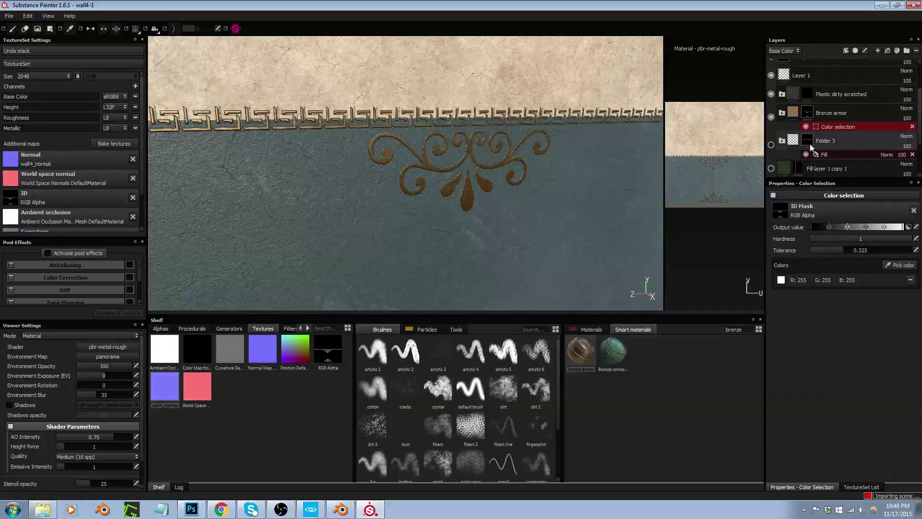
Create a new folder above the Bronze armor layer and move the Bronze armor layer into it
{"action": "left_click", "coordinate": [826, 112]}
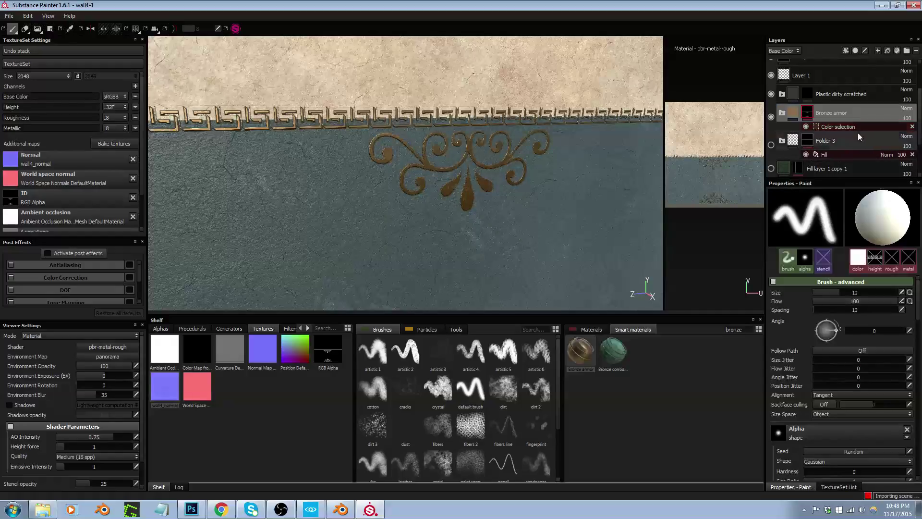
{"action": "left_click", "coordinate": [907, 51]}
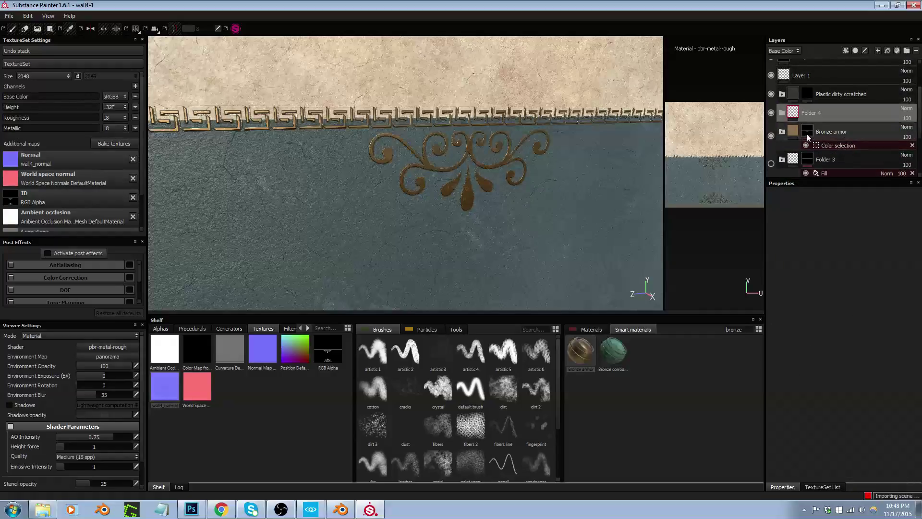
{"action": "left_click_drag", "start_coordinate": [791, 124], "coordinate": [796, 112]}
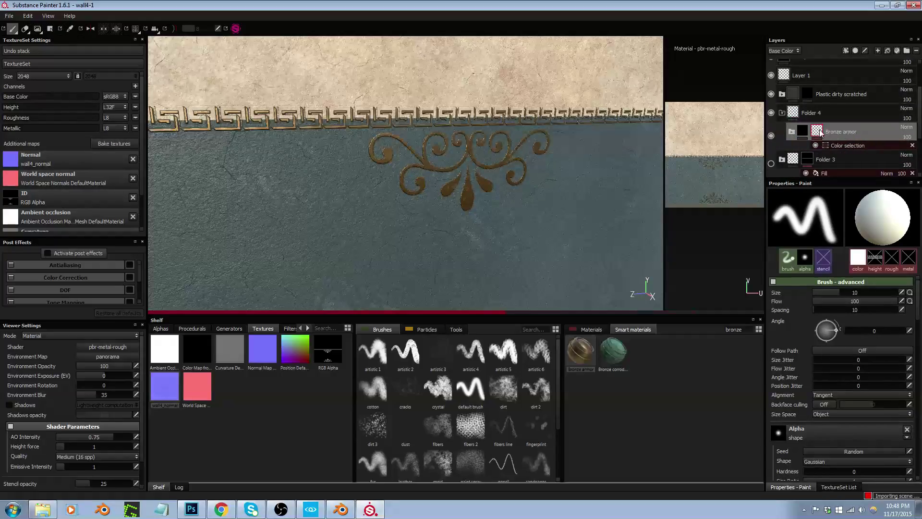
{"action": "right_click", "coordinate": [793, 109]}
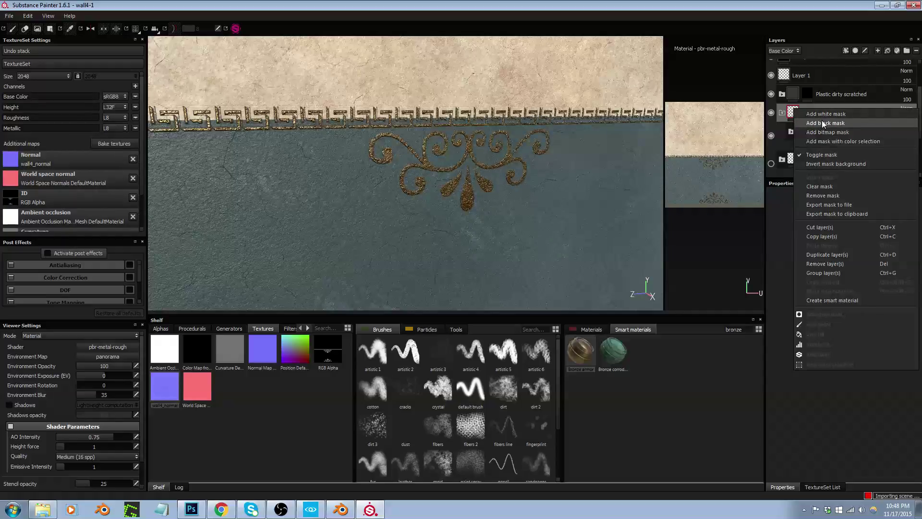
{"action": "left_click", "coordinate": [529, 186]}
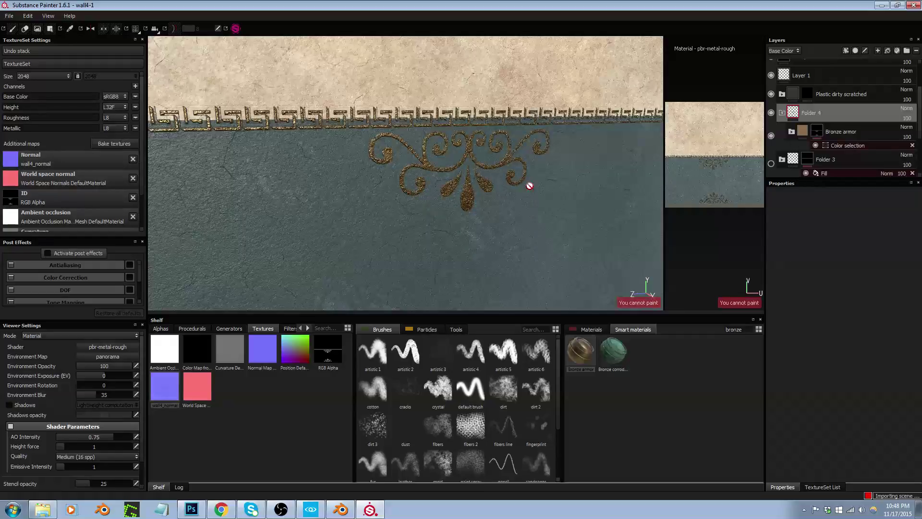
{"action": "mouse_move", "coordinate": [529, 185]}
{"action": "left_mouse_down", "text": "alt"}
{"action": "mouse_move", "coordinate": [466, 168]}
{"action": "mouse_move", "coordinate": [589, 168]}
{"action": "left_mouse_up", "text": "alt"}
{"action": "right_click", "coordinate": [794, 116]}
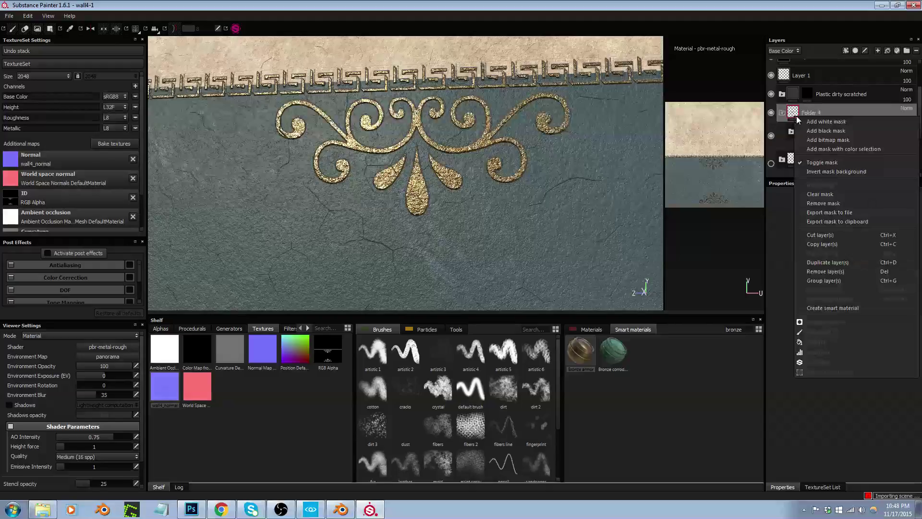
{"action": "left_click", "coordinate": [817, 122]}
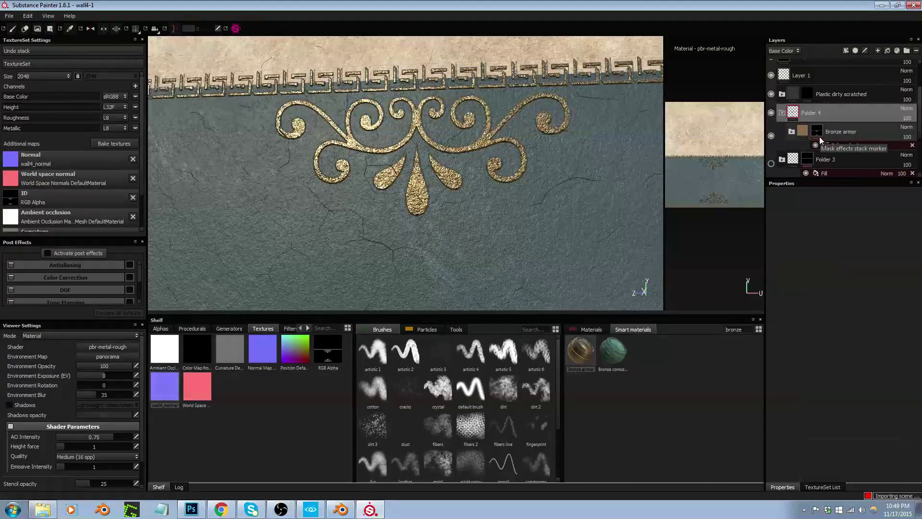
{"action": "right_click", "coordinate": [792, 110]}
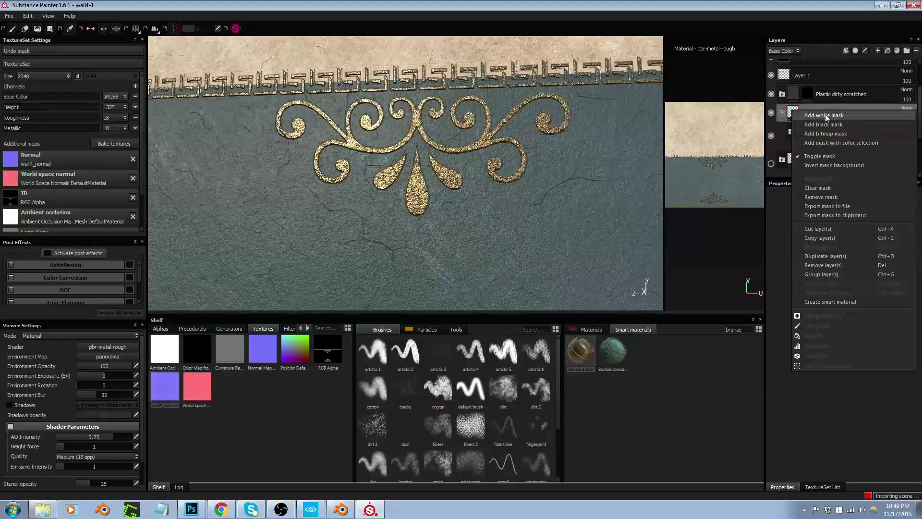
{"action": "left_click", "coordinate": [789, 110]}
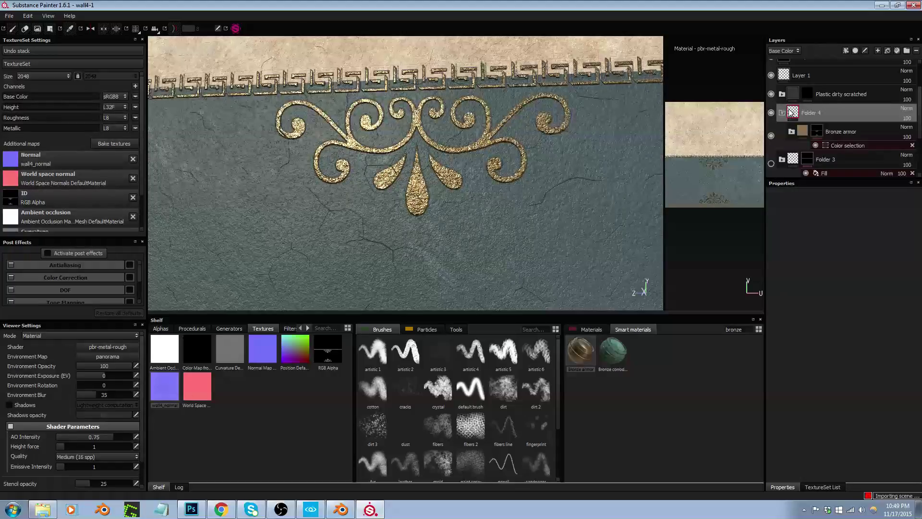
Add a black mask to Folder 4 and apply the MG Edge Damages generator to that mask
{"action": "right_click", "coordinate": [793, 112]}
{"action": "left_click", "coordinate": [812, 125]}
{"action": "right_click", "coordinate": [808, 113]}
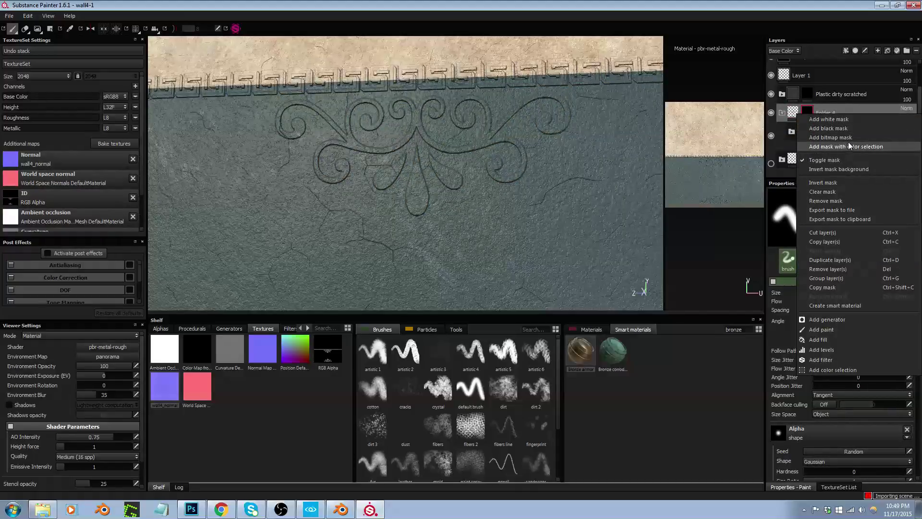
{"action": "left_click", "coordinate": [851, 317]}
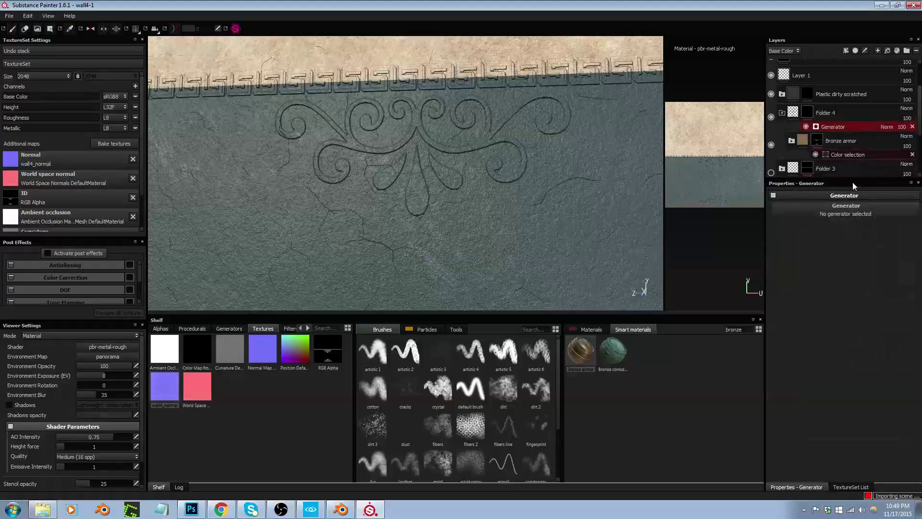
{"action": "left_click", "coordinate": [846, 206]}
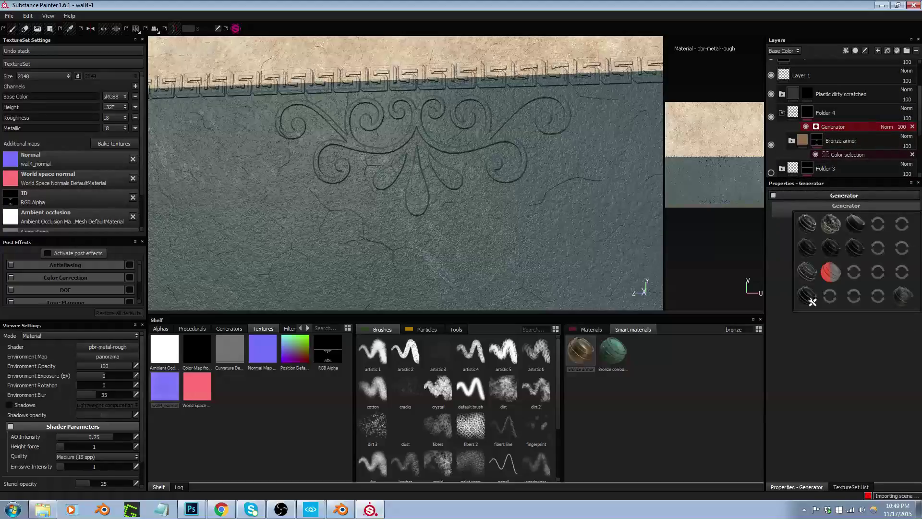
{"action": "left_click", "coordinate": [894, 226]}
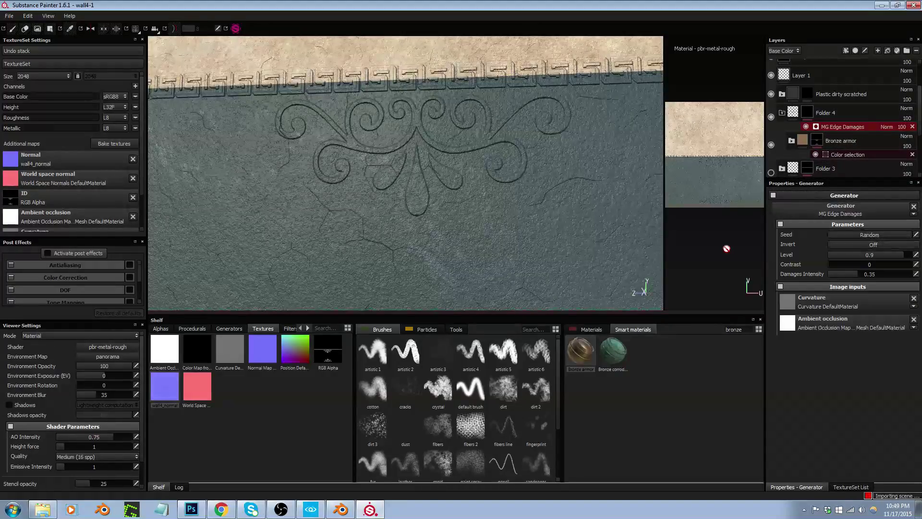
Turn on Invert for the MG Edge Damages generator, randomize its seed, and set its Level to 0.82
{"action": "left_click", "coordinate": [873, 245]}
{"action": "left_click", "coordinate": [873, 234]}
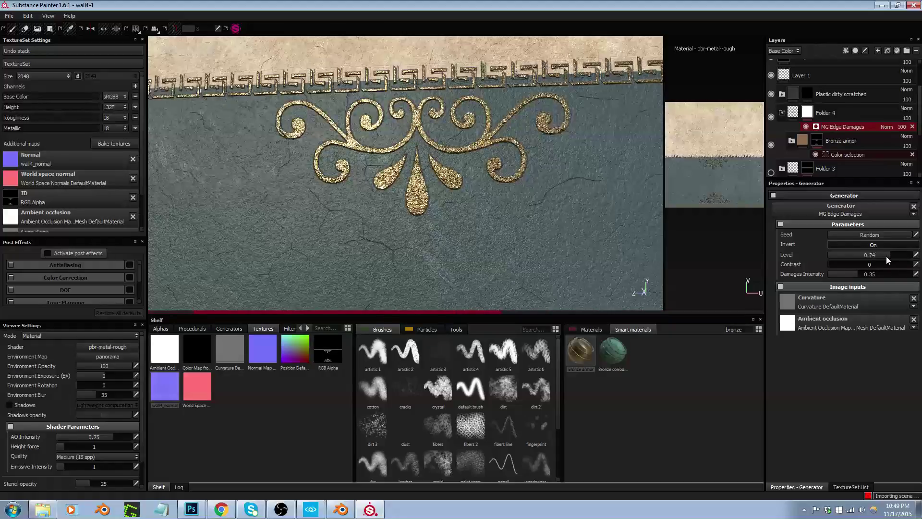
{"action": "mouse_move", "coordinate": [885, 256]}
{"action": "left_mouse_down"}
{"action": "mouse_move", "coordinate": [917, 257]}
{"action": "mouse_move", "coordinate": [895, 257]}
{"action": "left_mouse_up"}
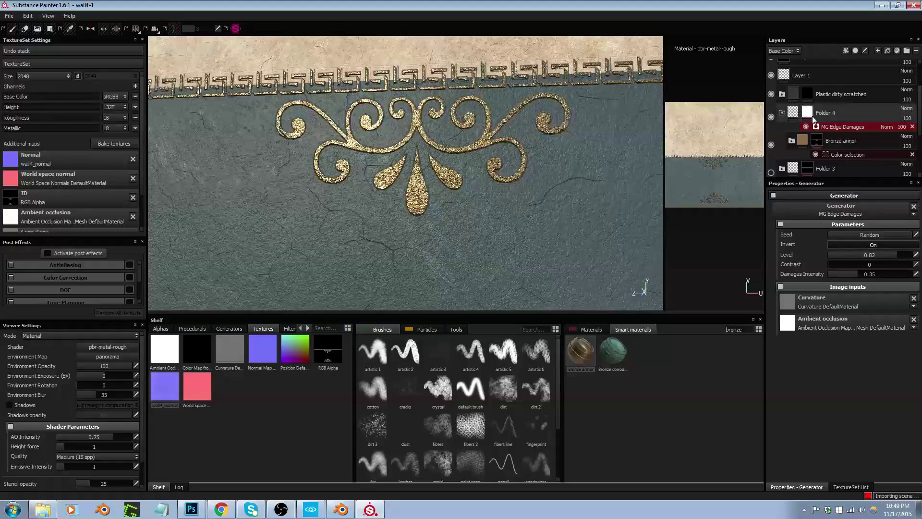
Compare the bronze ornaments with the MG Edge Damages generator disabled and enabled, both up close and from farther away
{"action": "mouse_move", "coordinate": [811, 117]}
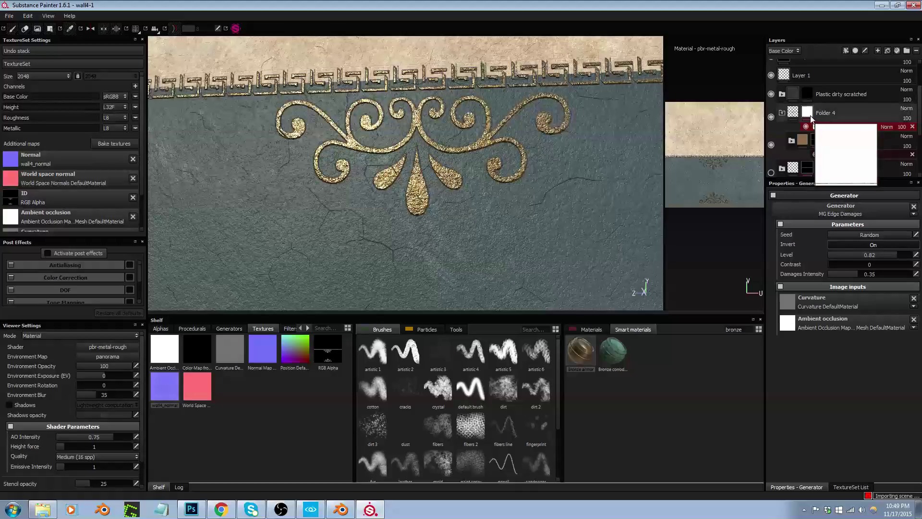
{"action": "left_click", "coordinate": [806, 127]}
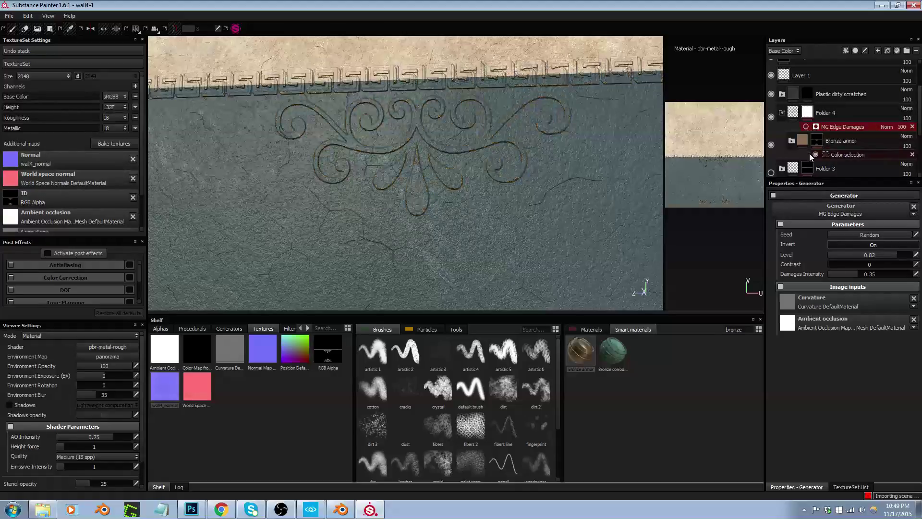
{"action": "left_click", "coordinate": [806, 127]}
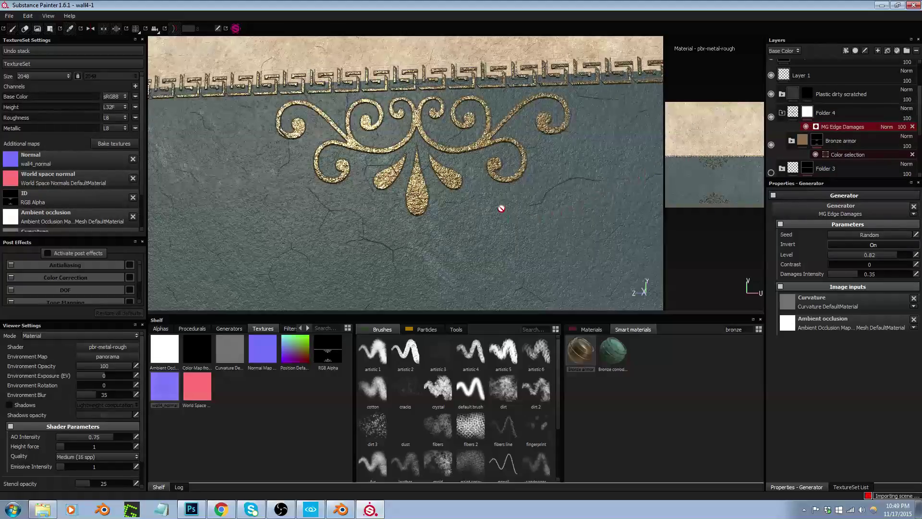
{"action": "middle_click_drag", "start_coordinate": [494, 218], "coordinate": [433, 127]}
{"action": "left_click_drag", "start_coordinate": [439, 154], "coordinate": [465, 173], "text": "alt"}
{"action": "right_click_drag", "start_coordinate": [465, 173], "coordinate": [461, 195], "text": "alt"}
{"action": "middle_click_drag", "start_coordinate": [461, 196], "coordinate": [468, 186], "text": "alt"}
{"action": "left_click_drag", "start_coordinate": [468, 185], "coordinate": [464, 198], "text": "alt"}
{"action": "middle_click_drag", "start_coordinate": [464, 197], "coordinate": [472, 233], "text": "alt"}
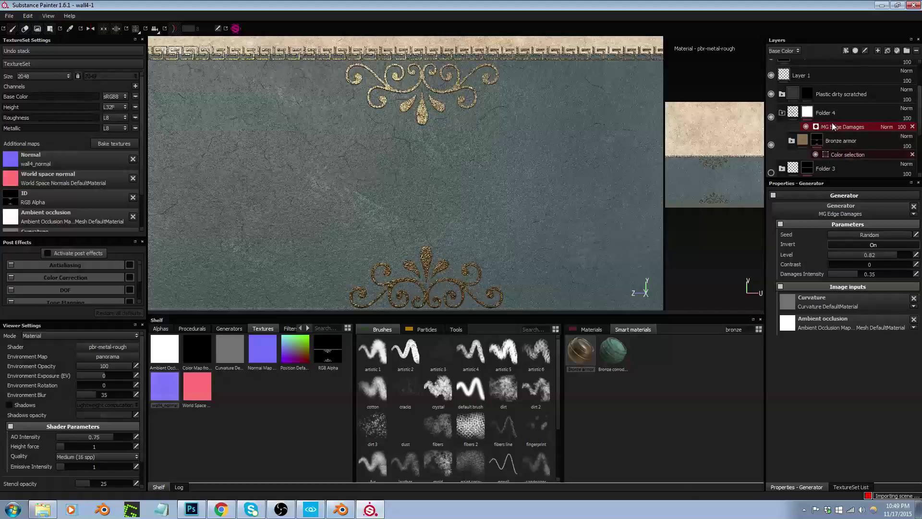
{"action": "left_click", "coordinate": [806, 127]}
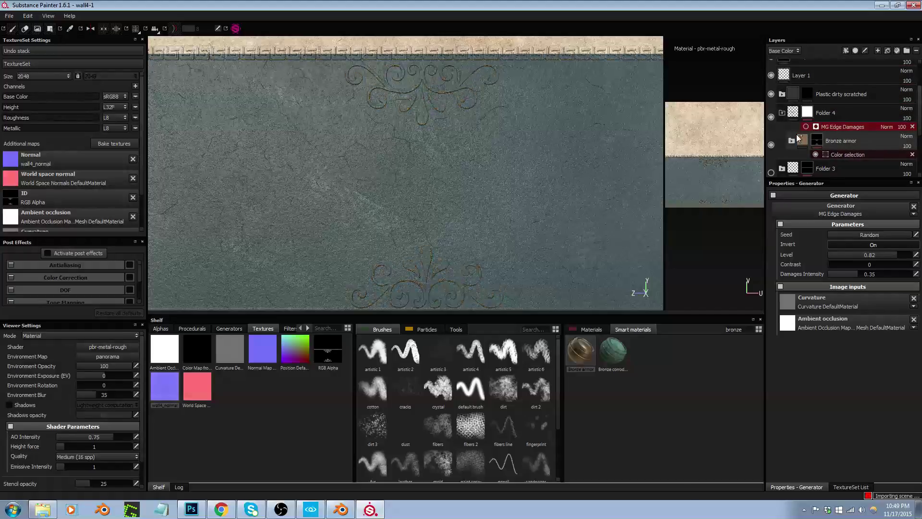
Undo the MG Edge Damages changes, the Folder 4 mask and the creation of Folder 4 itself
{"action": "key", "text": "ctrl+z"}
{"action": "key", "text": "ctrl+z"}
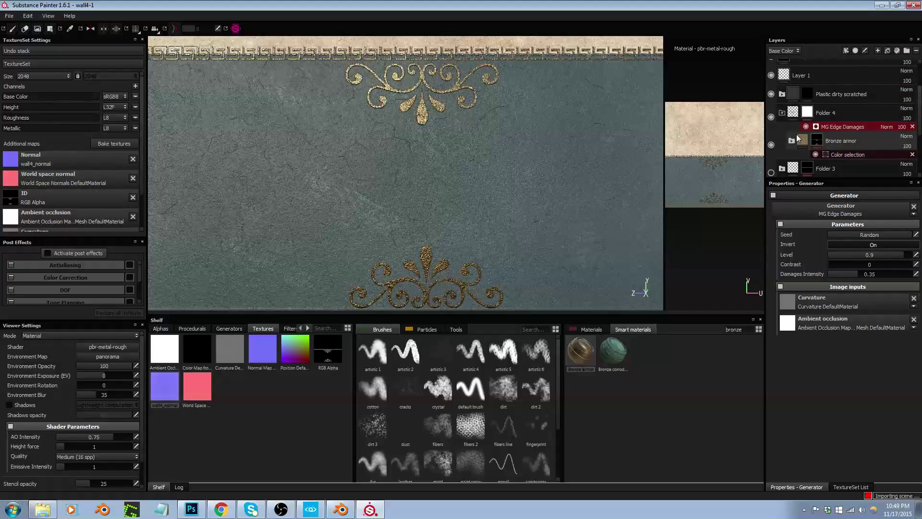
{"action": "key", "text": "ctrl+z"}
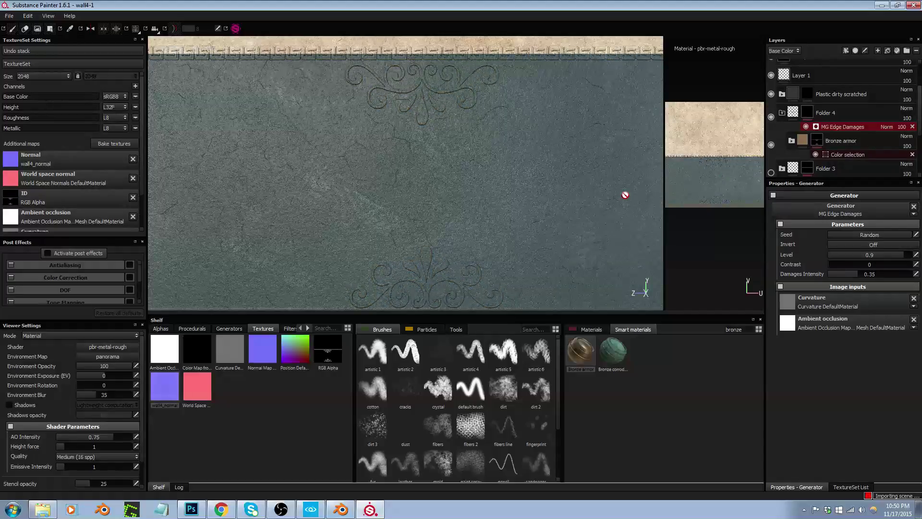
{"action": "key", "text": "ctrl+z"}
{"action": "key", "text": "ctrl+z"}
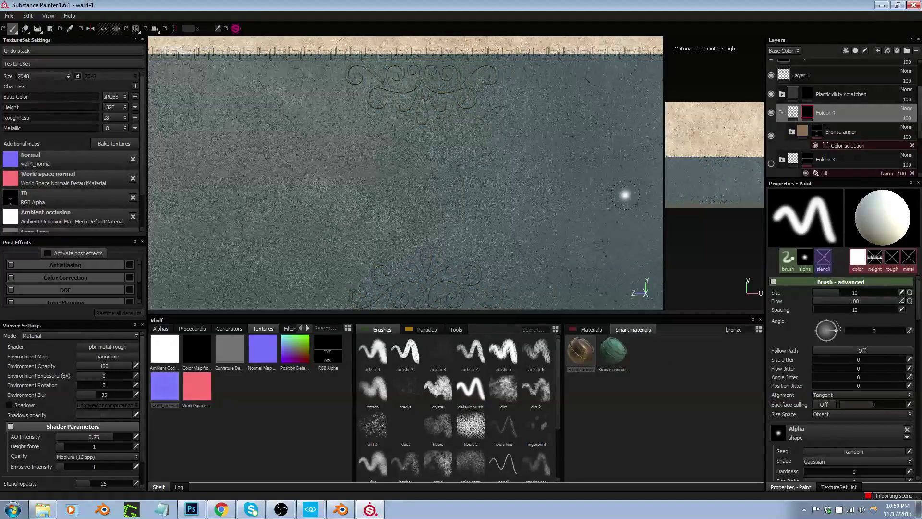
{"action": "key", "text": "ctrl+z"}
{"action": "key", "text": "ctrl+z"}
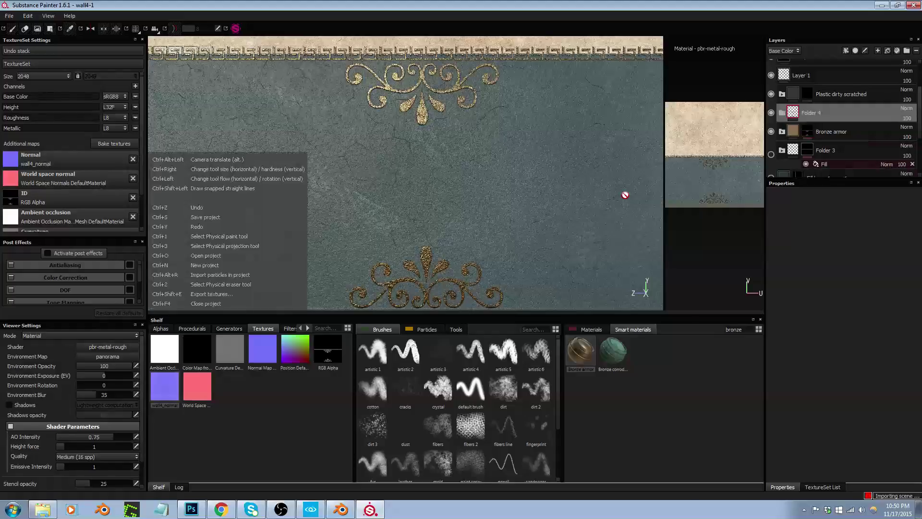
{"action": "key", "text": "ctrl+z"}
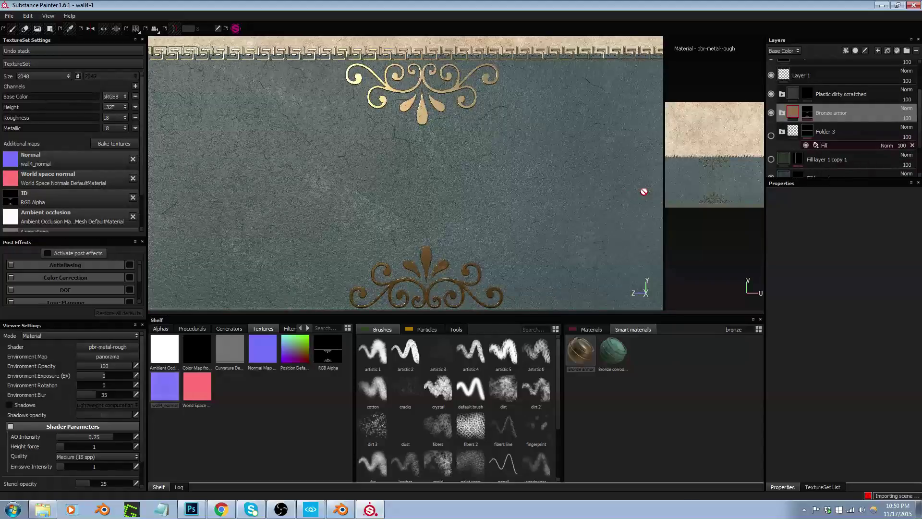
Add a generator to the Bronze armor folder's mask and choose MG Edge Damages
{"action": "left_click", "coordinate": [808, 113]}
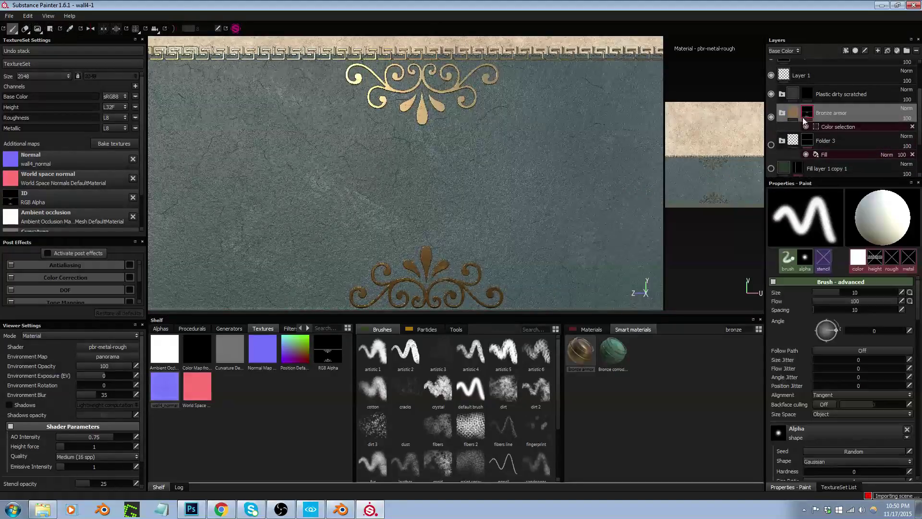
{"action": "right_click", "coordinate": [814, 114]}
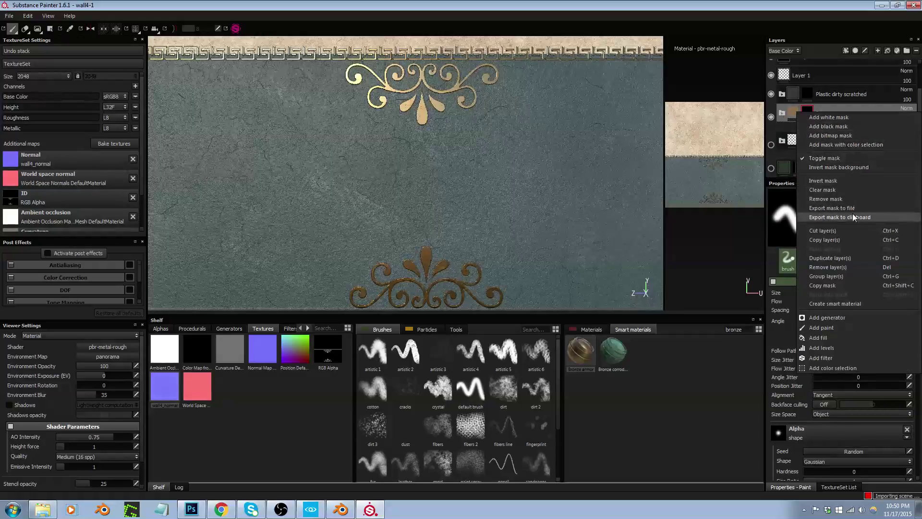
{"action": "left_click", "coordinate": [840, 316]}
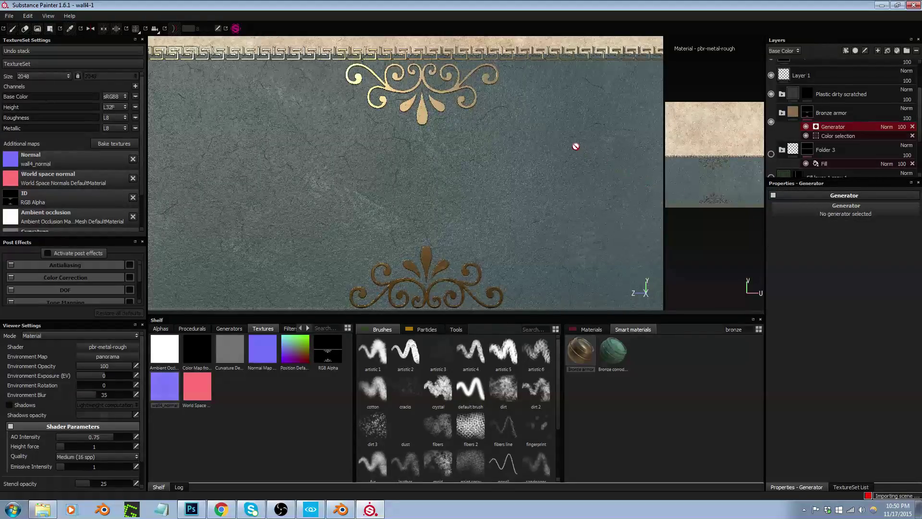
{"action": "left_click", "coordinate": [867, 213]}
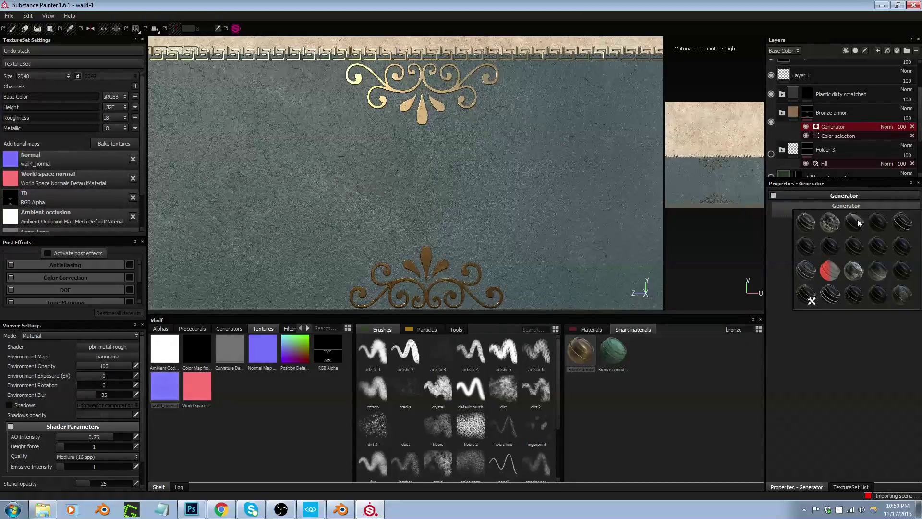
{"action": "left_click", "coordinate": [900, 234]}
Turn on Invert for the MG Edge Damages generator and set its blend mode to Multiply
{"action": "left_click_drag", "start_coordinate": [539, 153], "coordinate": [552, 221], "text": "alt"}
{"action": "left_click", "coordinate": [888, 244]}
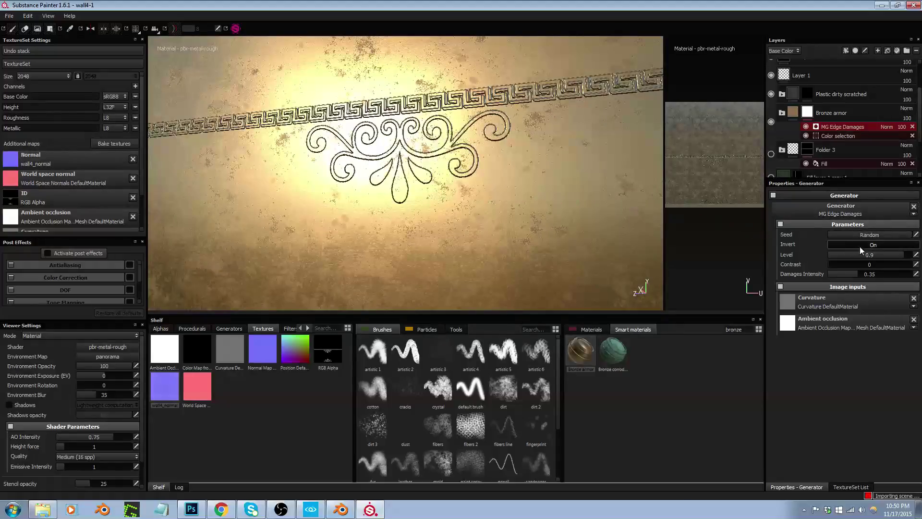
{"action": "left_click", "coordinate": [886, 127]}
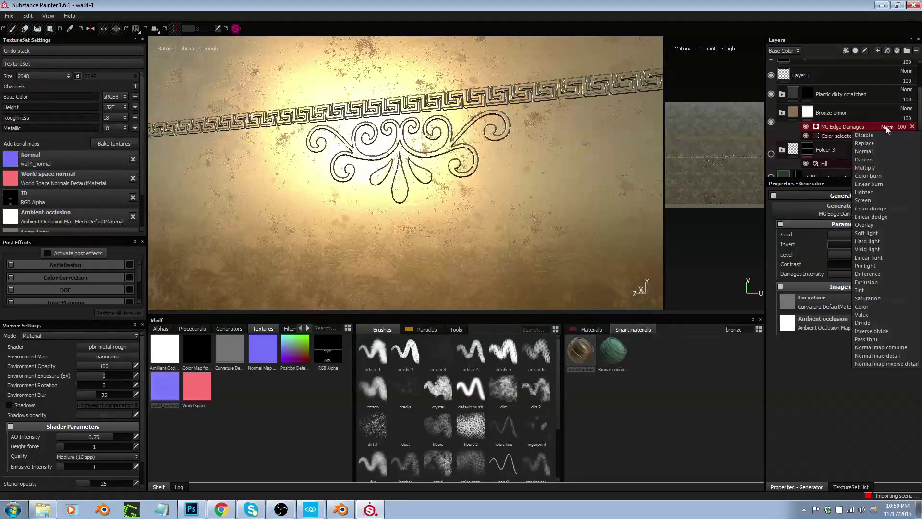
{"action": "left_click", "coordinate": [875, 168]}
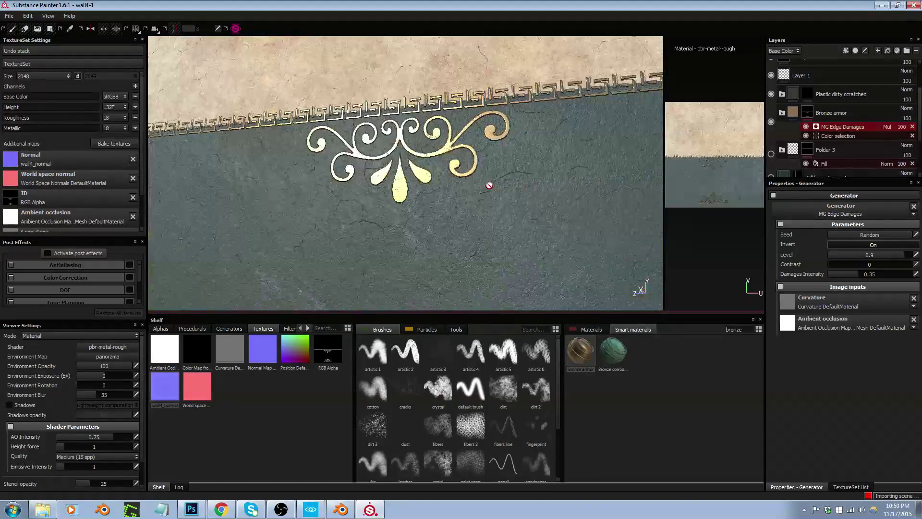
Set the MG Edge Damages generator's Level to 1 and its Damages Intensity to 0.49
{"action": "scroll", "coordinate": [490, 185], "scroll_direction": "up", "scroll_amount": 5}
{"action": "scroll", "coordinate": [490, 185], "scroll_direction": "up", "scroll_amount": 4}
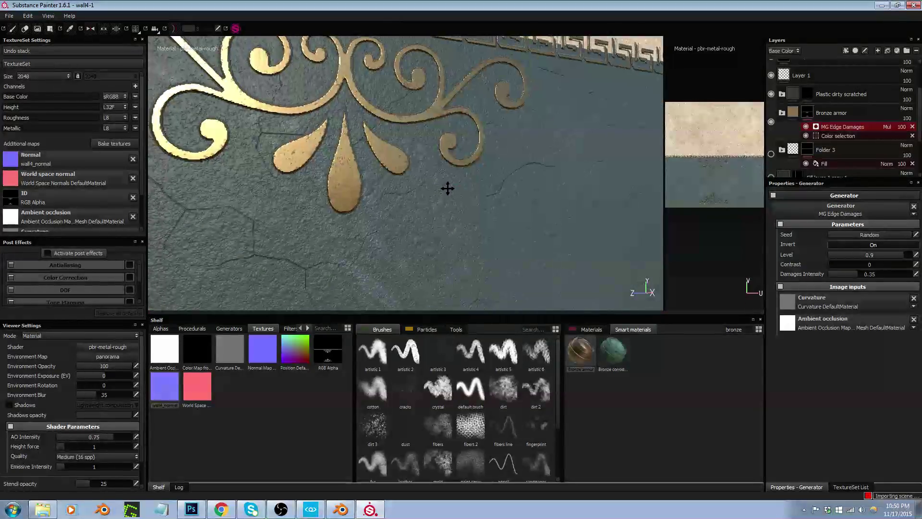
{"action": "left_click_drag", "start_coordinate": [903, 254], "coordinate": [911, 256]}
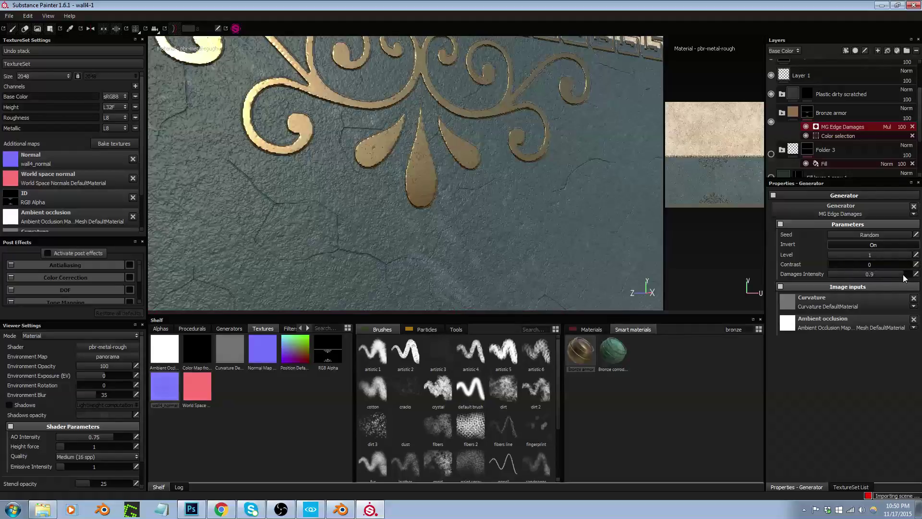
{"action": "left_click_drag", "start_coordinate": [872, 275], "coordinate": [866, 275]}
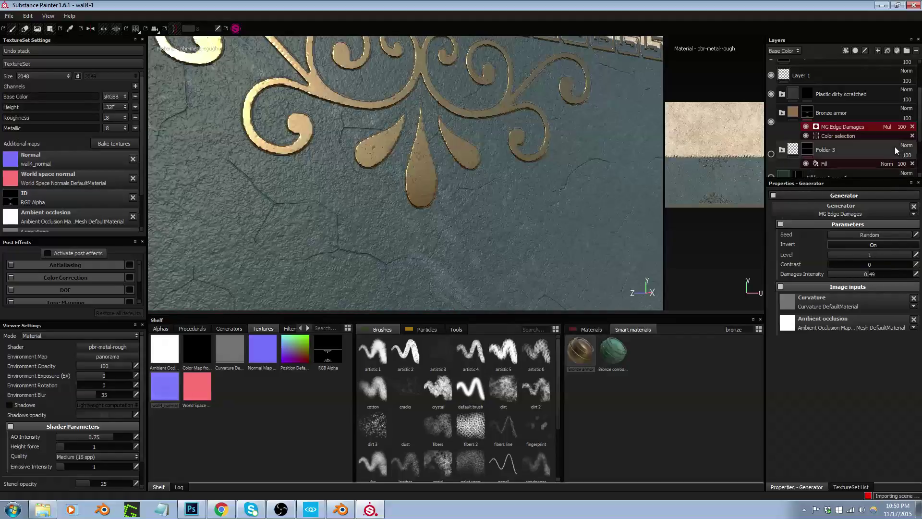
Move the Color selection effect above MG Edge Damages in the Bronze armor mask
{"action": "left_click", "coordinate": [858, 137]}
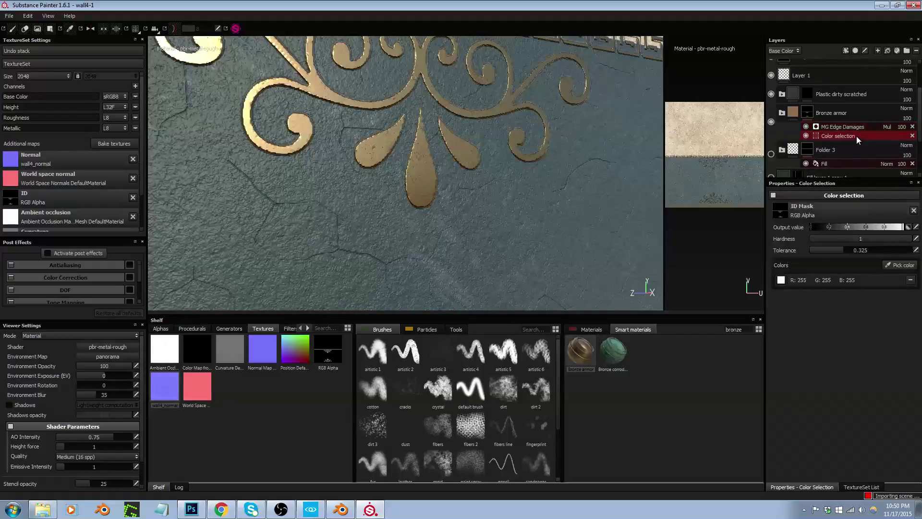
{"action": "right_click", "coordinate": [857, 136]}
{"action": "left_click", "coordinate": [863, 207]}
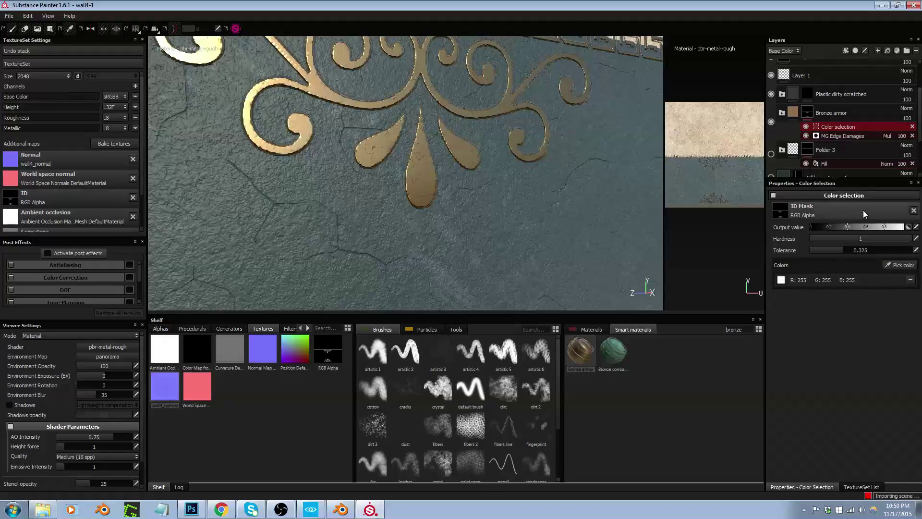
{"action": "left_click", "coordinate": [886, 136]}
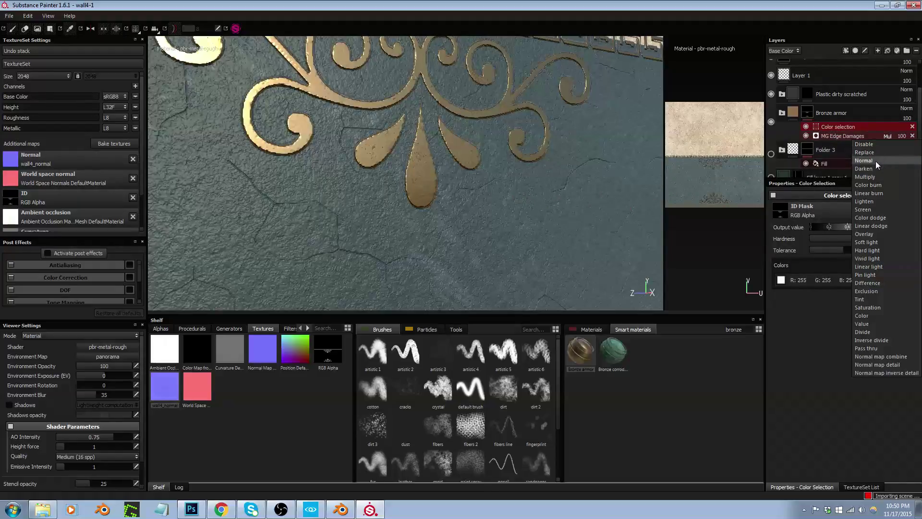
{"action": "left_click", "coordinate": [884, 144]}
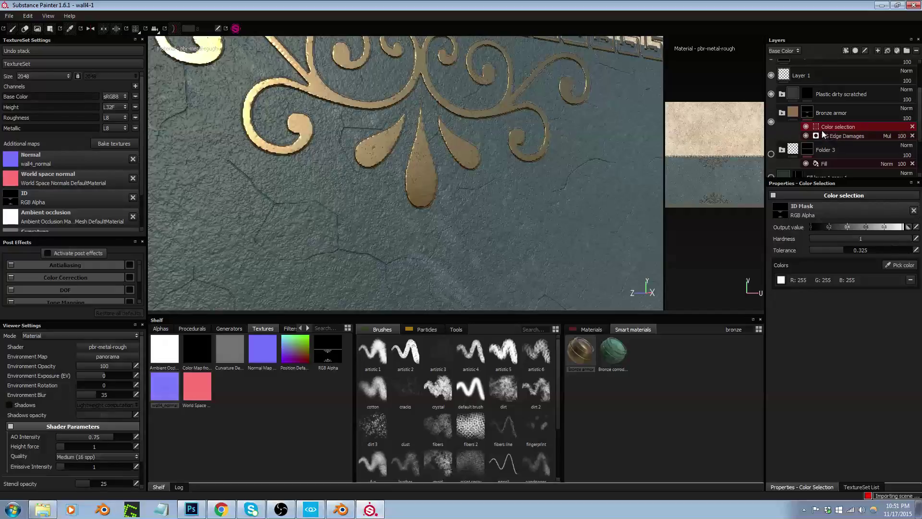
Remove the Color selection effect from the Bronze armor mask and replace that mask with a white mask
{"action": "left_click", "coordinate": [912, 126]}
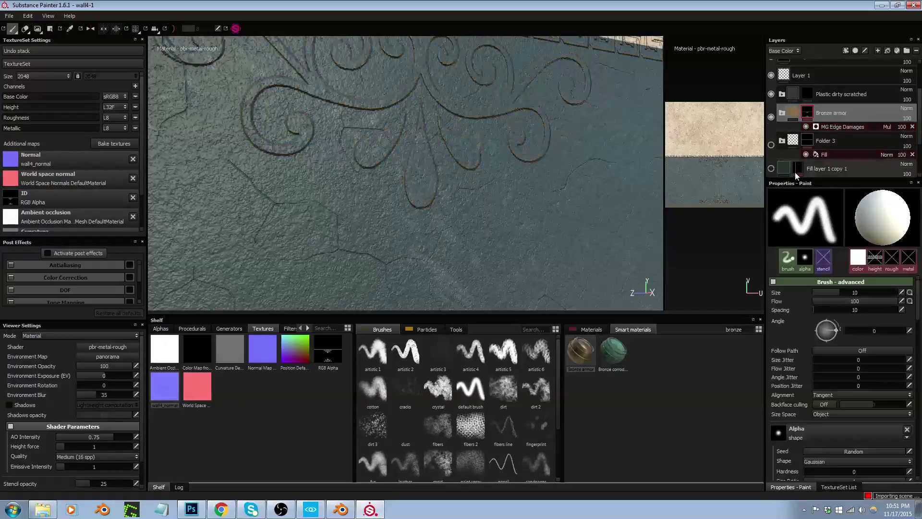
{"action": "left_click", "coordinate": [831, 126]}
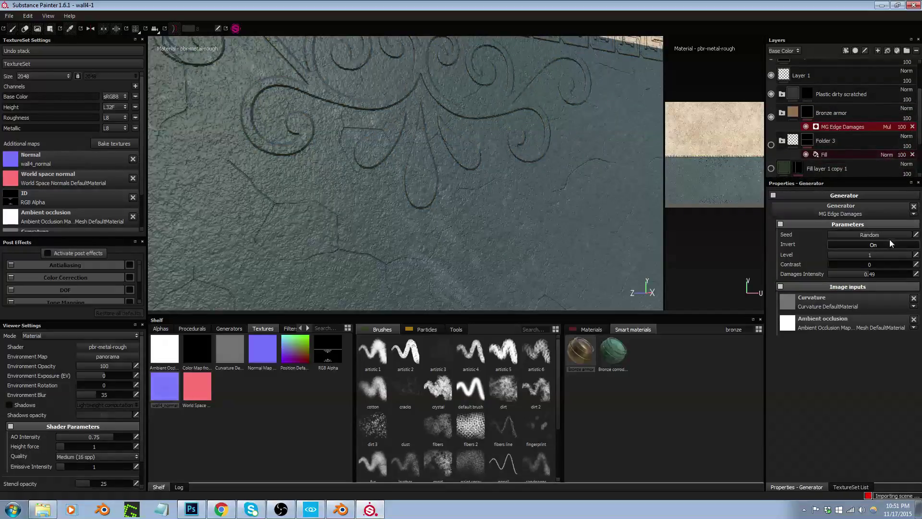
{"action": "left_click", "coordinate": [813, 111]}
{"action": "right_click", "coordinate": [811, 111]}
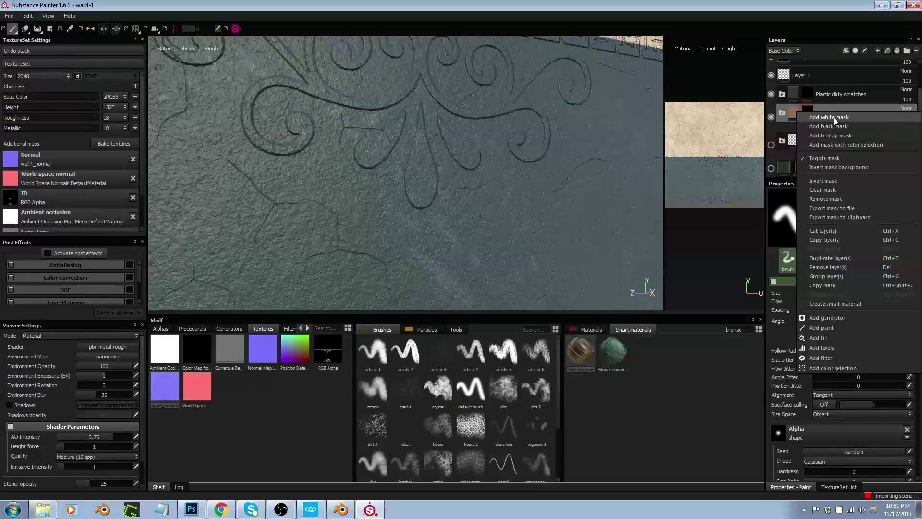
{"action": "left_click", "coordinate": [833, 117]}
Create a new folder above Bronze armor and move Bronze armor into it
{"action": "left_click_drag", "start_coordinate": [529, 177], "coordinate": [490, 183], "text": "alt"}
{"action": "middle_click_drag", "start_coordinate": [479, 179], "coordinate": [494, 205], "text": "alt"}
{"action": "left_click", "coordinate": [906, 51]}
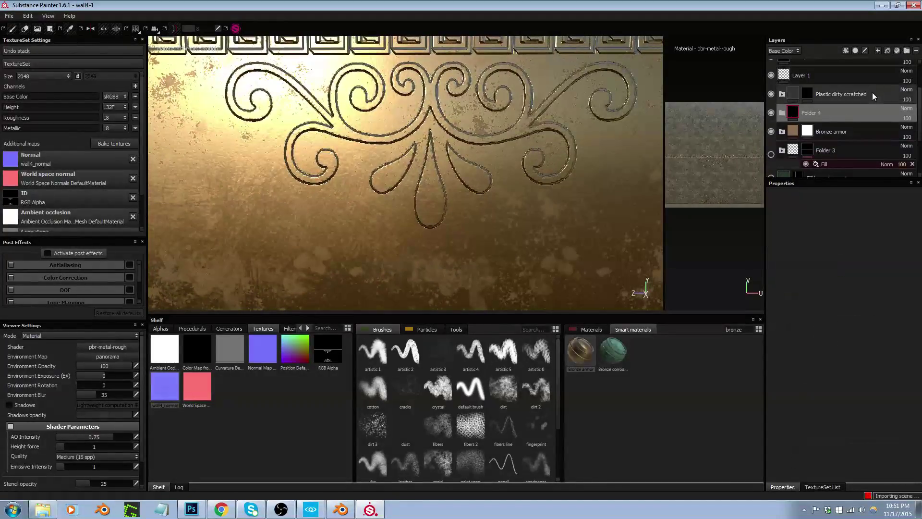
{"action": "left_click_drag", "start_coordinate": [795, 132], "coordinate": [802, 113]}
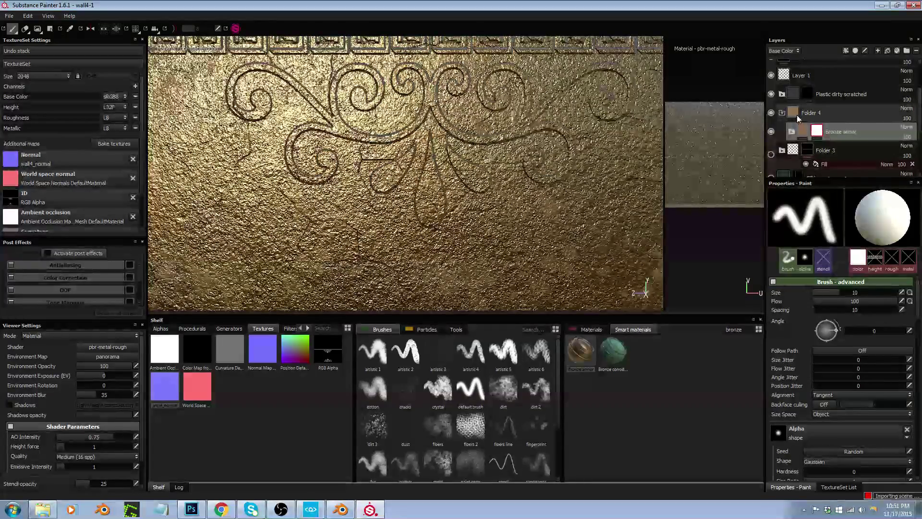
Add a mask with color selection to Folder 4 and pick the white ornament color from the ID map
{"action": "right_click", "coordinate": [794, 113]}
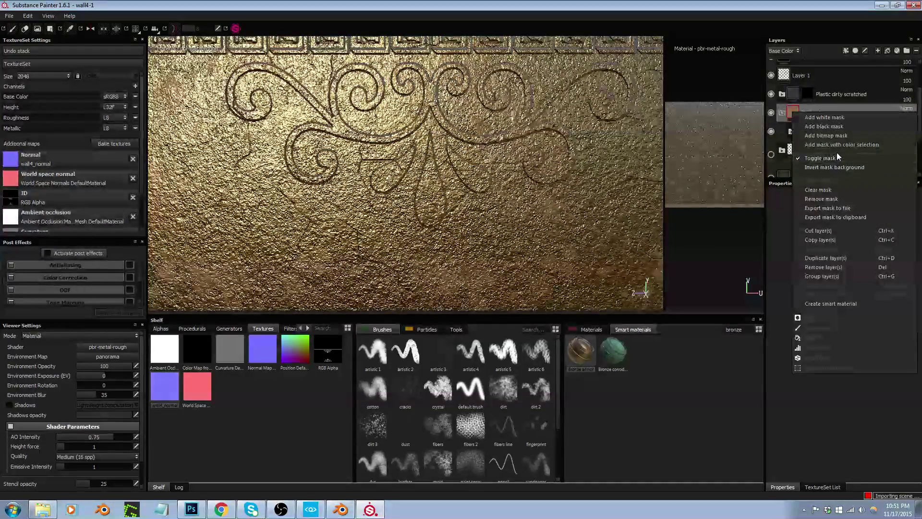
{"action": "left_click", "coordinate": [839, 144]}
{"action": "left_click", "coordinate": [898, 265]}
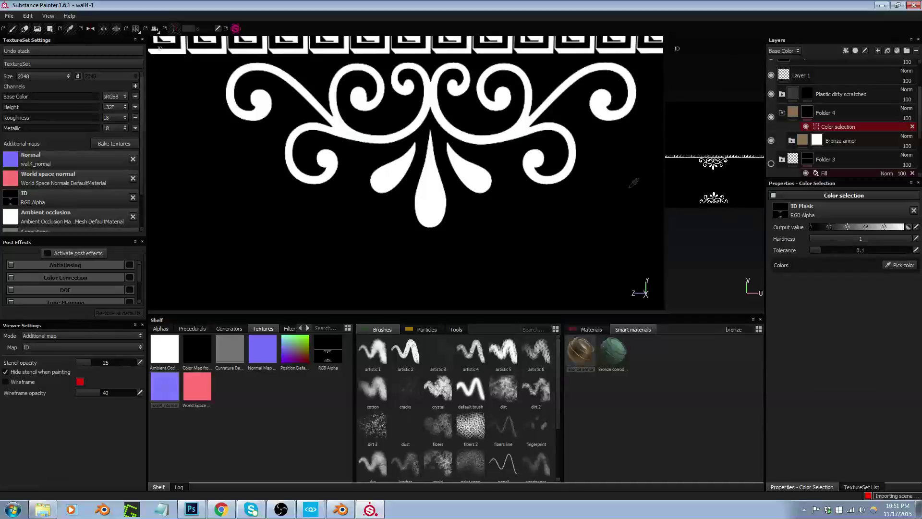
{"action": "left_click", "coordinate": [480, 179]}
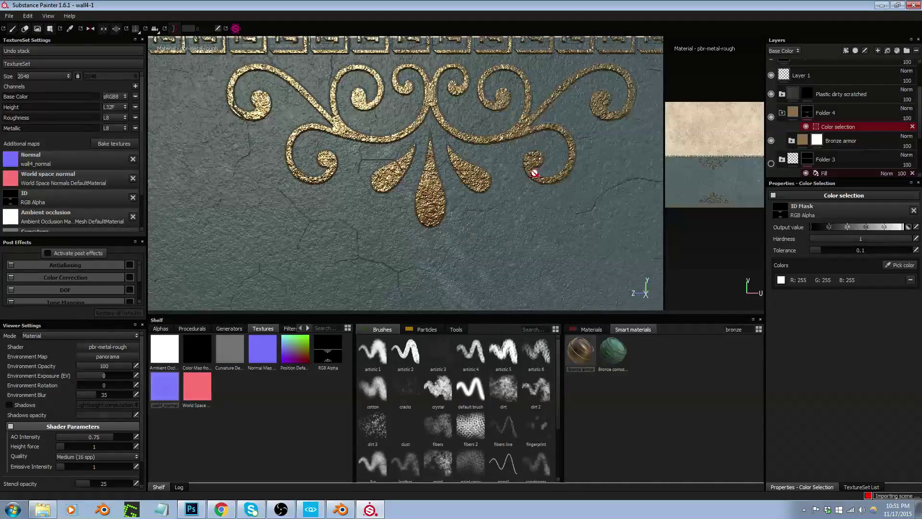
{"action": "left_click_drag", "start_coordinate": [529, 173], "coordinate": [467, 174], "text": "alt"}
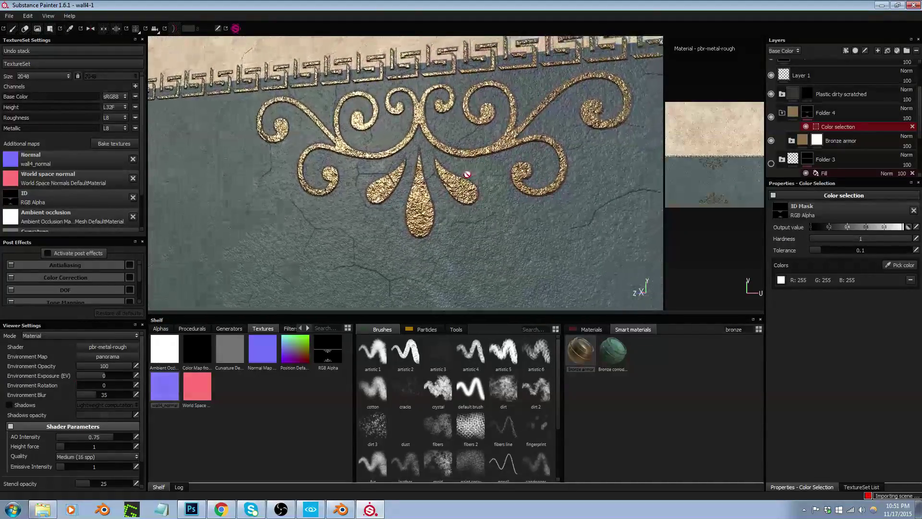
Add the MG Edge Damages generator to the Bronze armor mask, with Invert on and Level set to 1
{"action": "scroll", "coordinate": [823, 145], "scroll_direction": "down", "scroll_amount": 1}
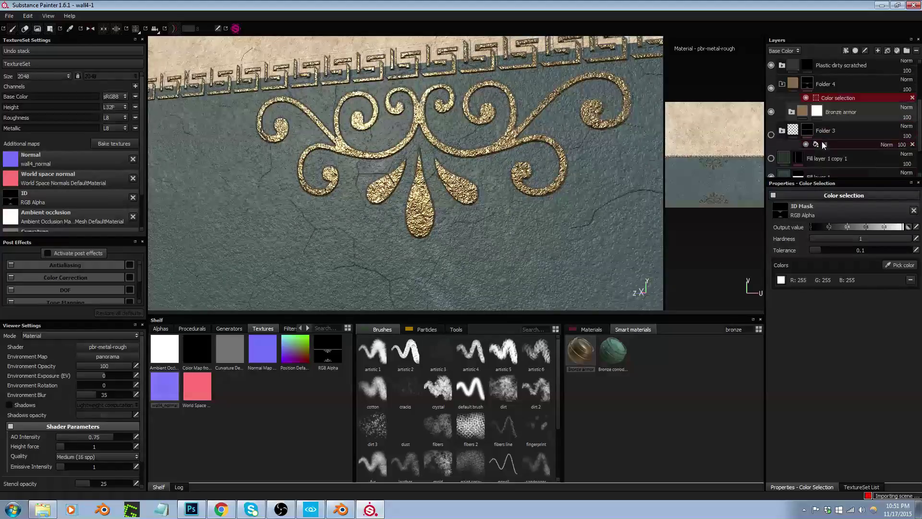
{"action": "left_click", "coordinate": [792, 113]}
{"action": "left_click", "coordinate": [824, 114]}
{"action": "right_click", "coordinate": [819, 113]}
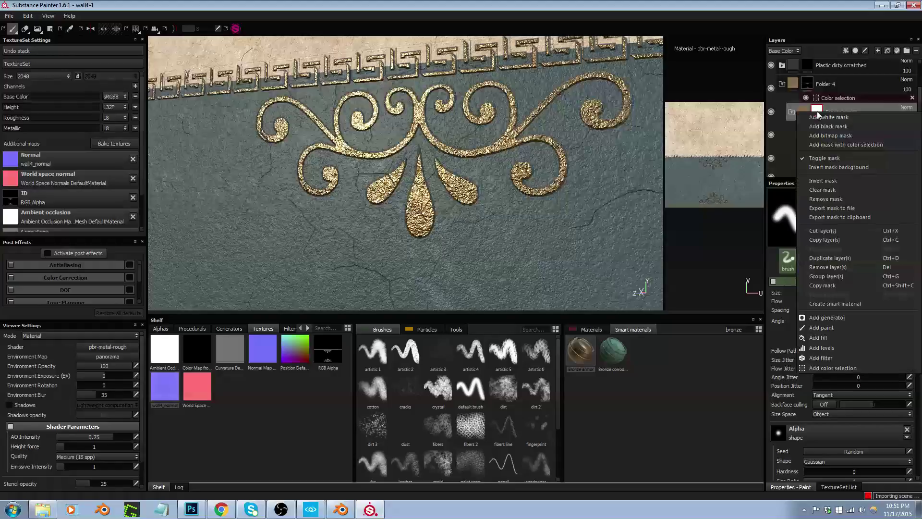
{"action": "left_click", "coordinate": [843, 316]}
{"action": "left_click", "coordinate": [843, 209]}
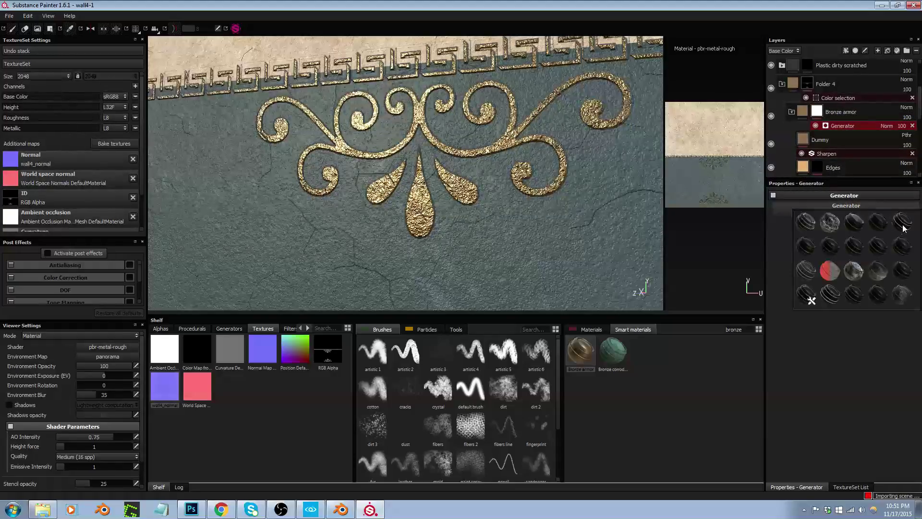
{"action": "left_click", "coordinate": [828, 269]}
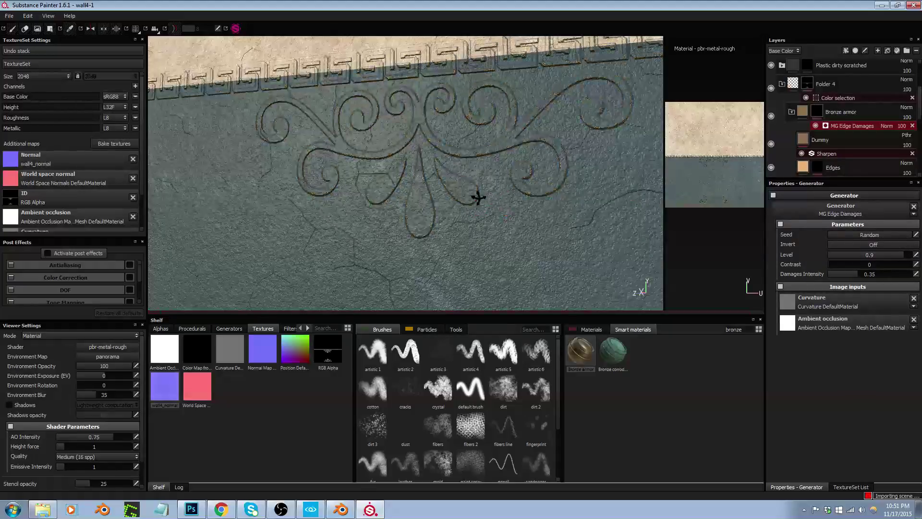
{"action": "left_click", "coordinate": [869, 245]}
{"action": "scroll", "coordinate": [466, 200], "scroll_direction": "up", "scroll_amount": 6}
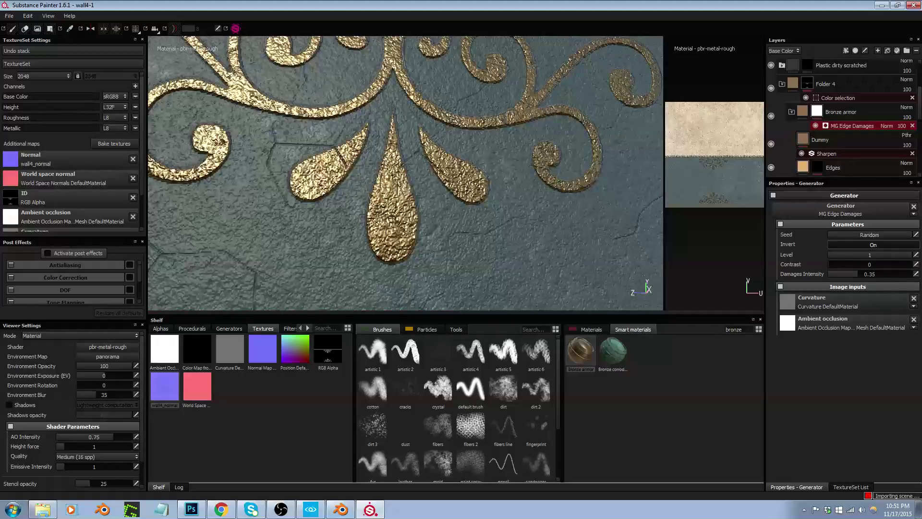
Set the texture set size to 1024 and inspect the bronze ornament up close
{"action": "left_click", "coordinate": [60, 78]}
{"action": "left_click", "coordinate": [41, 103]}
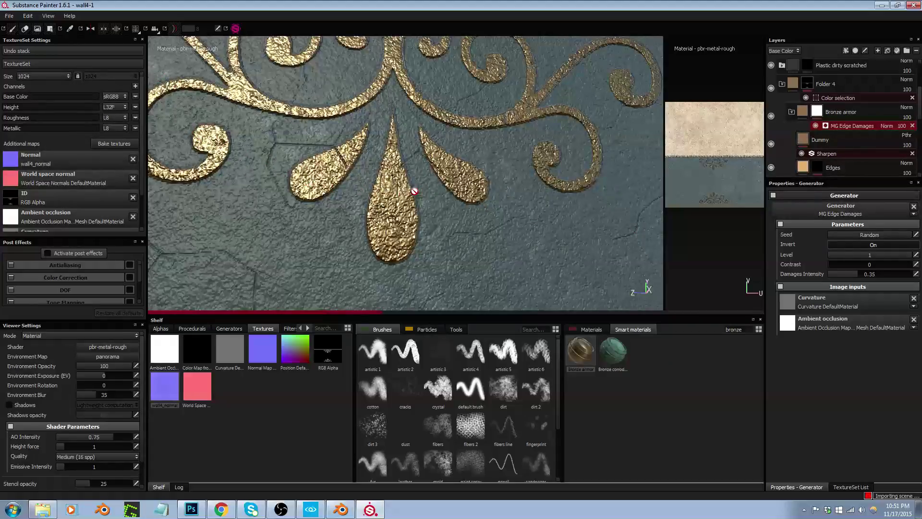
{"action": "middle_click_drag", "start_coordinate": [414, 192], "coordinate": [421, 198], "text": "alt"}
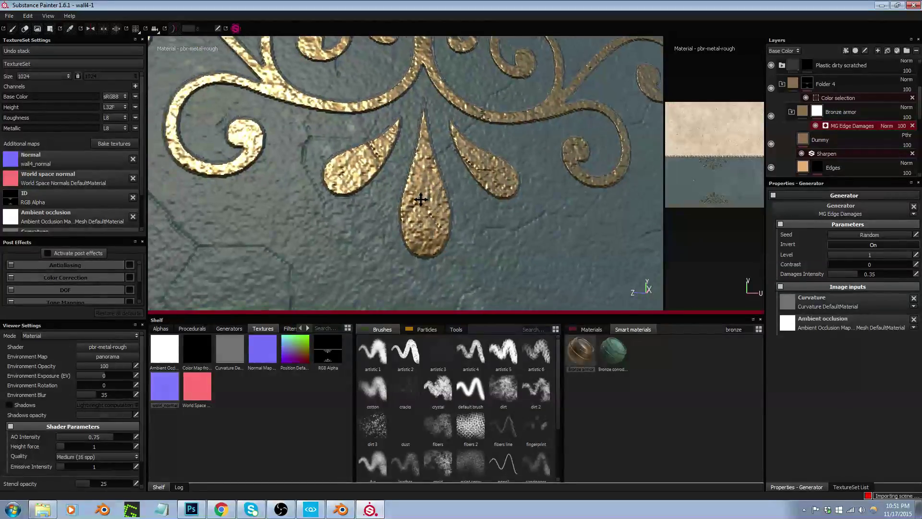
{"action": "left_click_drag", "start_coordinate": [424, 201], "coordinate": [429, 203], "text": "alt"}
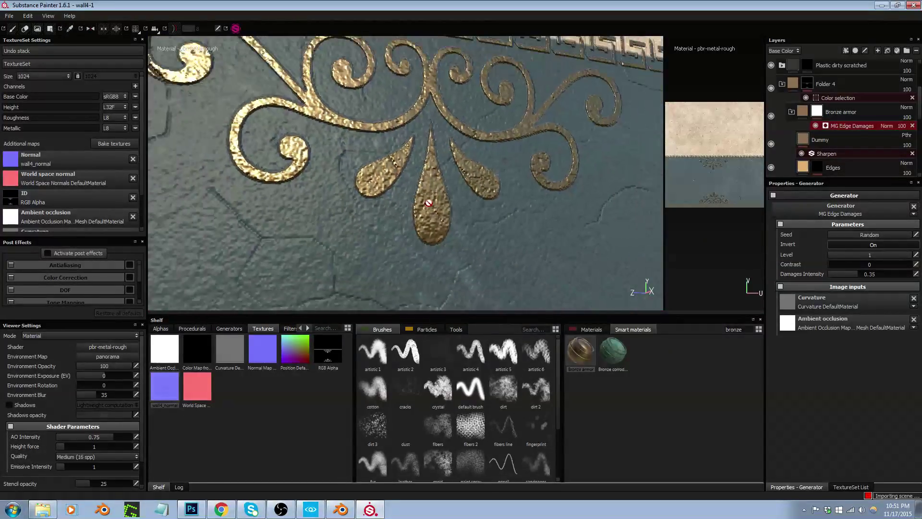
Replace the Bronze armor mask with a fresh black mask and add the MG Edge Damages generator with Invert on and Level 1
{"action": "middle_click_drag", "start_coordinate": [441, 199], "coordinate": [431, 202], "text": "alt"}
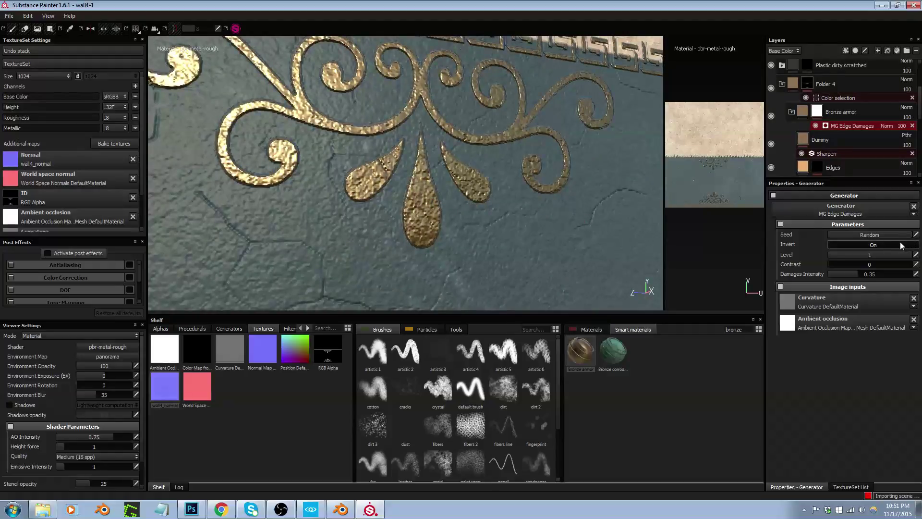
{"action": "right_click", "coordinate": [818, 115]}
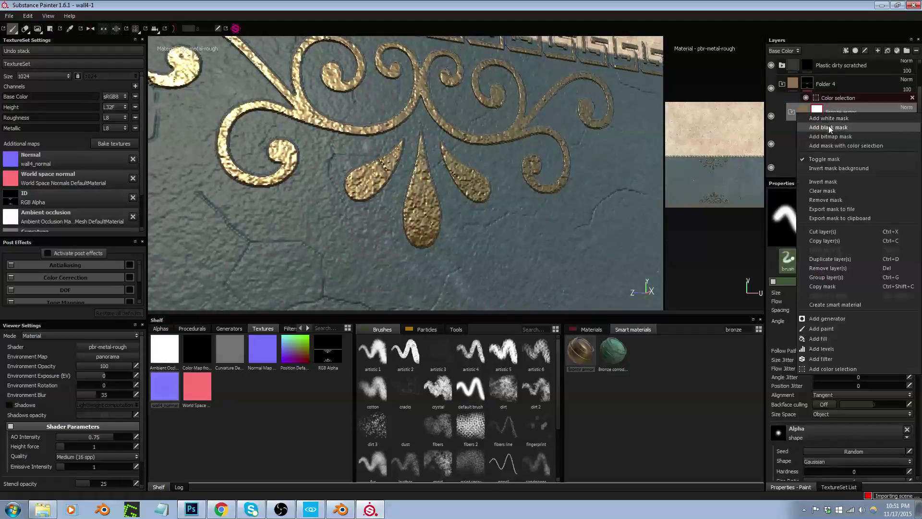
{"action": "left_click", "coordinate": [828, 126]}
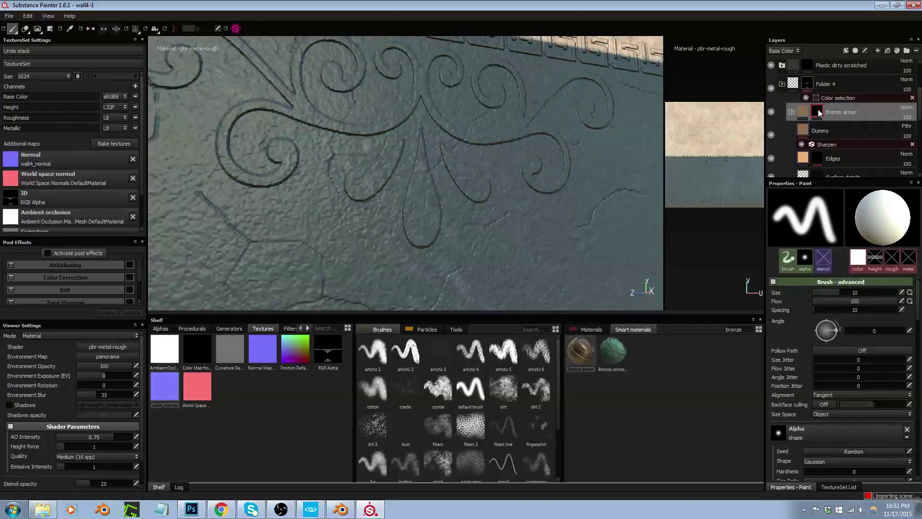
{"action": "right_click", "coordinate": [817, 108]}
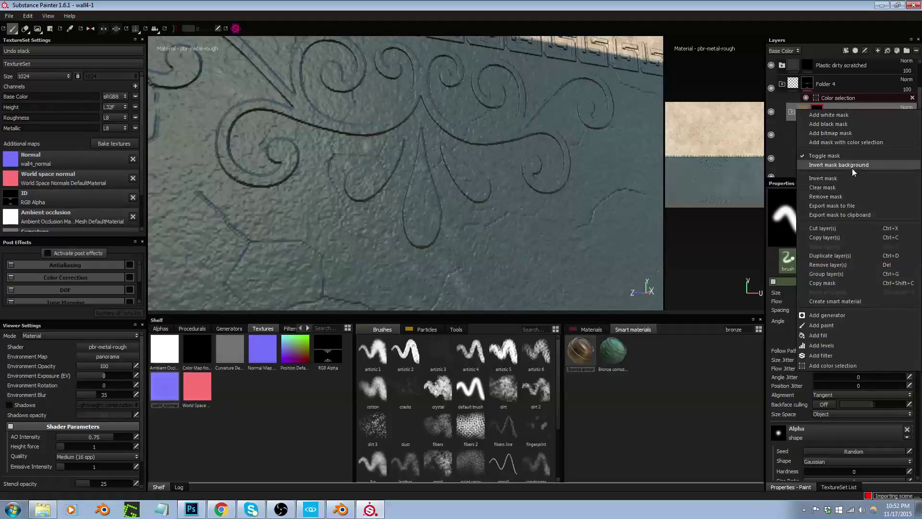
{"action": "left_click", "coordinate": [849, 315]}
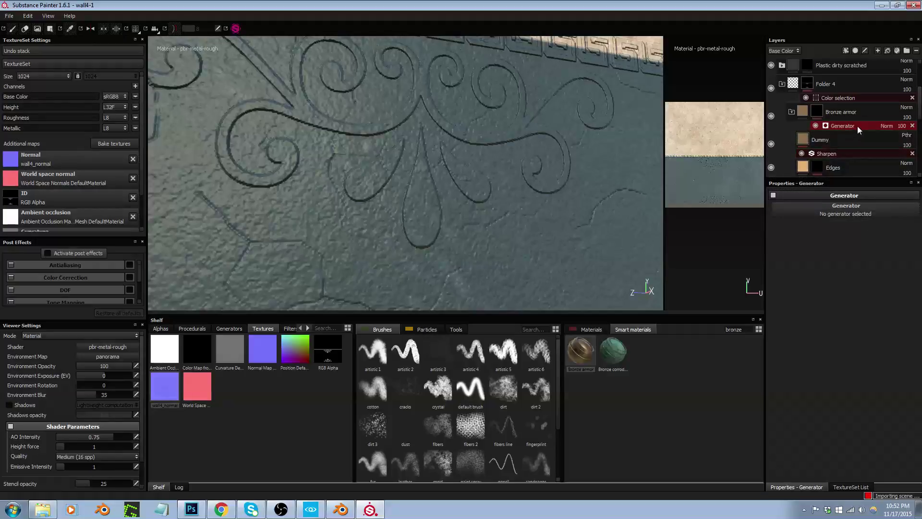
{"action": "left_click", "coordinate": [860, 210]}
{"action": "left_click", "coordinate": [831, 268]}
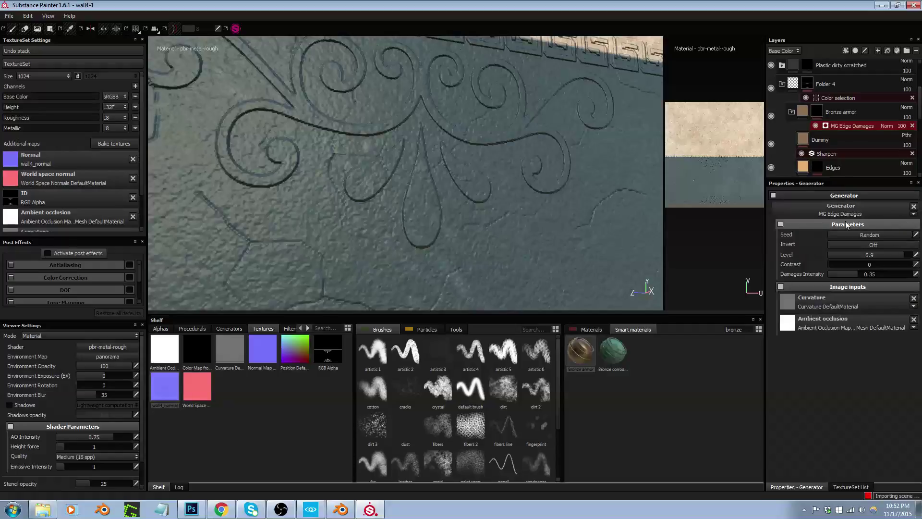
{"action": "left_click", "coordinate": [871, 244]}
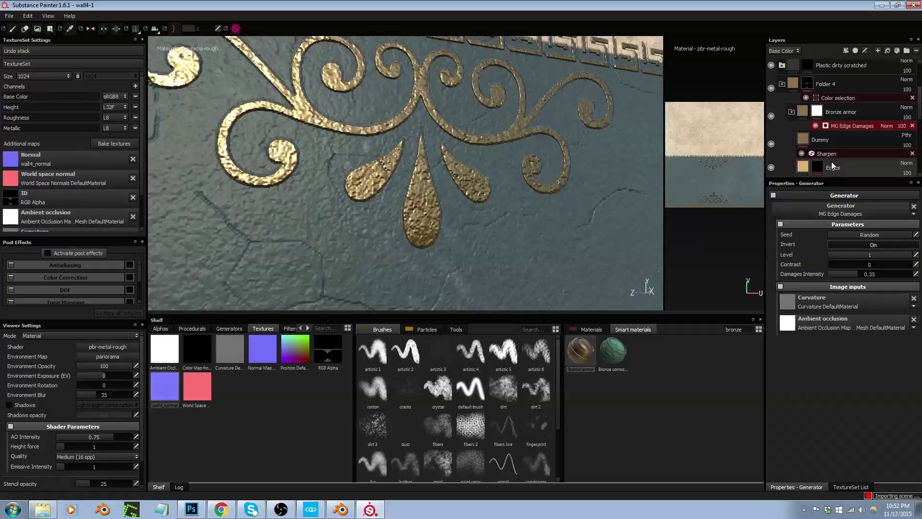
Undo the edge-damage mask and the Folder 4 grouping, back to the standalone Bronze armor layer with its original black mask
{"action": "left_click", "coordinate": [857, 116]}
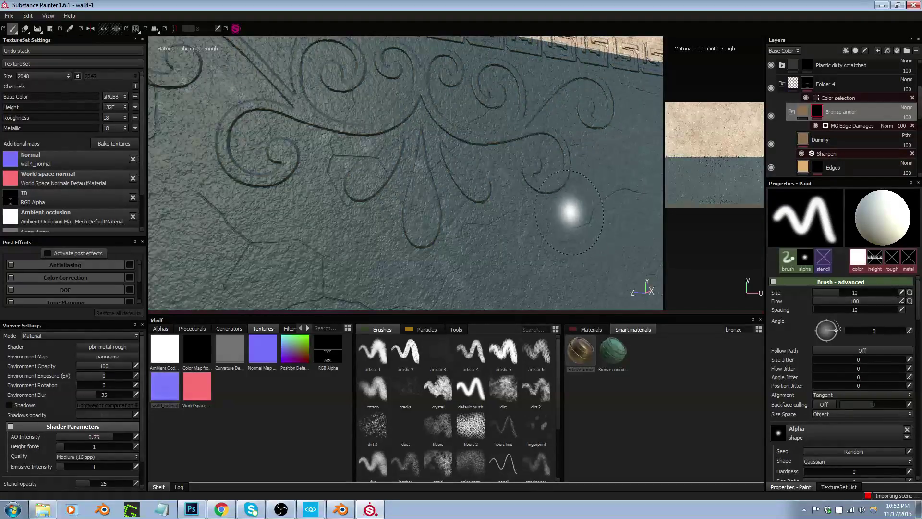
{"action": "key", "text": "ctrl"}
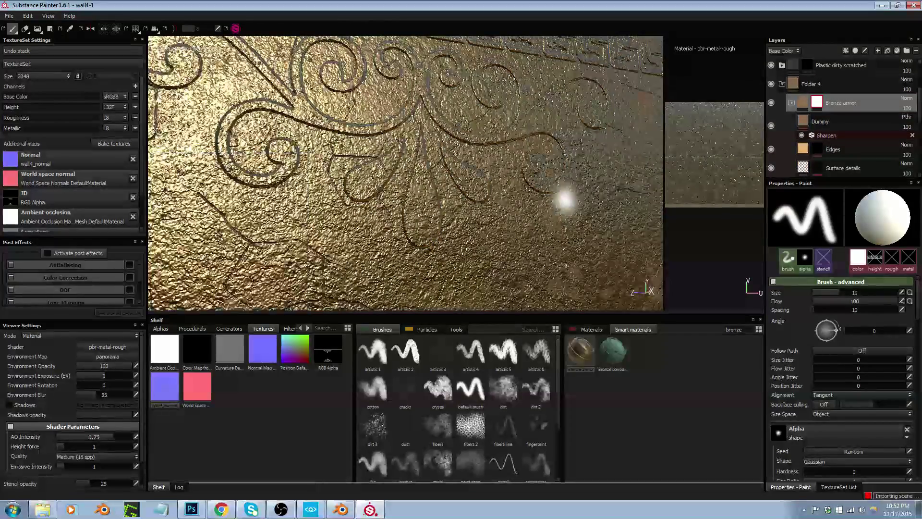
{"action": "key", "text": "ctrl+z"}
{"action": "key", "text": "ctrl+z"}
{"action": "key", "text": "ctrl+z"}
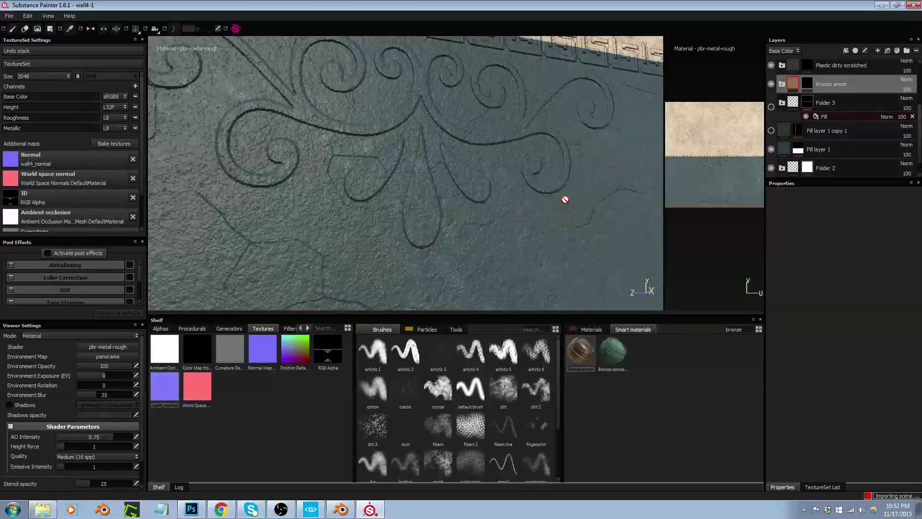
{"action": "key", "text": "ctrl"}
{"action": "left_click_drag", "start_coordinate": [610, 167], "coordinate": [585, 175], "text": "alt"}
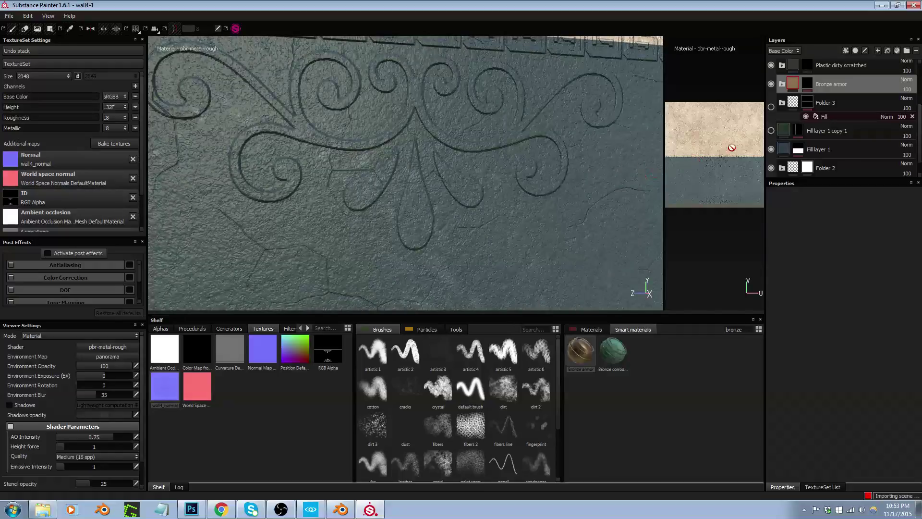
Add a mask with color selection to Bronze armor and pick the white ornament color from the ID map
{"action": "right_click", "coordinate": [810, 81]}
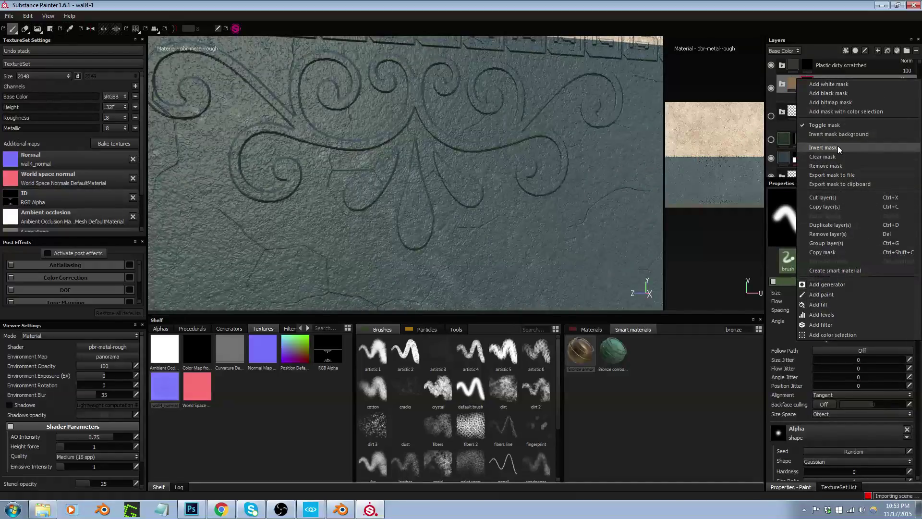
{"action": "left_click", "coordinate": [838, 111]}
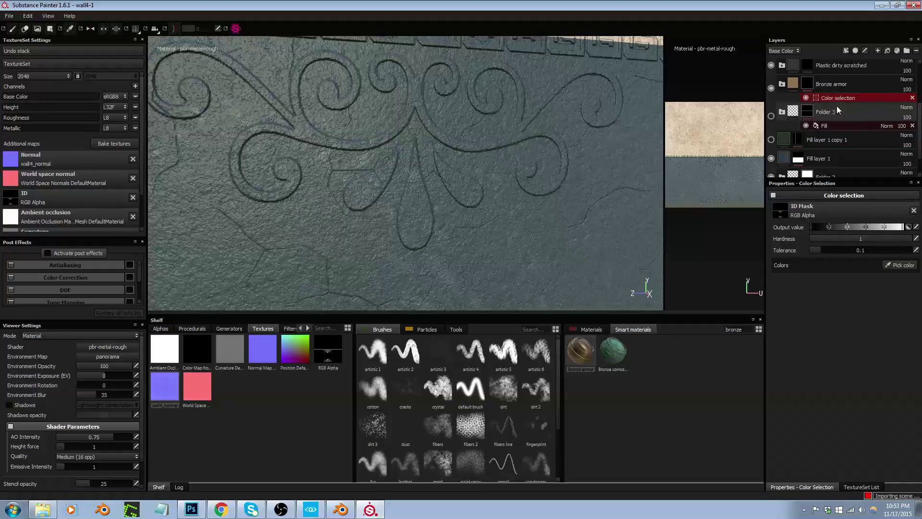
{"action": "left_click", "coordinate": [900, 265]}
{"action": "left_click", "coordinate": [424, 212]}
{"action": "middle_click_drag", "start_coordinate": [471, 204], "coordinate": [416, 197]}
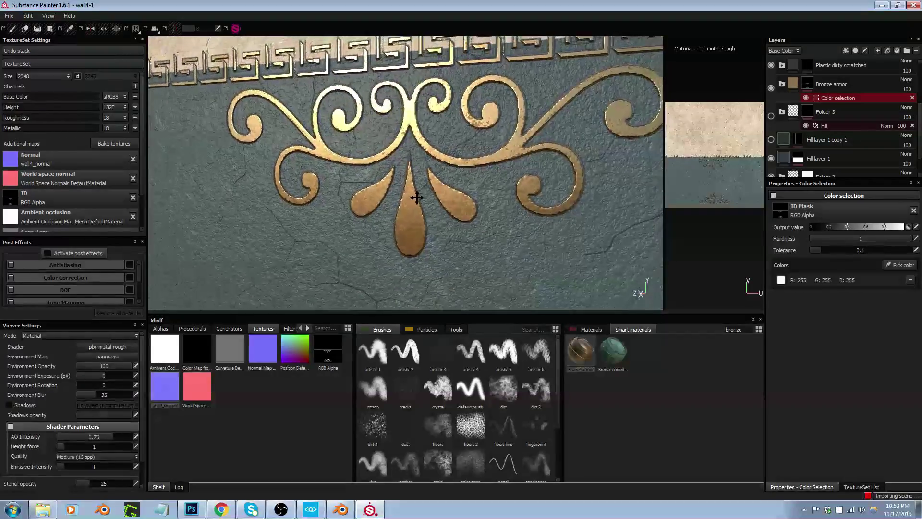
{"action": "scroll", "coordinate": [424, 190], "scroll_direction": "up", "scroll_amount": 3}
{"action": "left_click_drag", "start_coordinate": [448, 205], "coordinate": [446, 193], "text": "alt"}
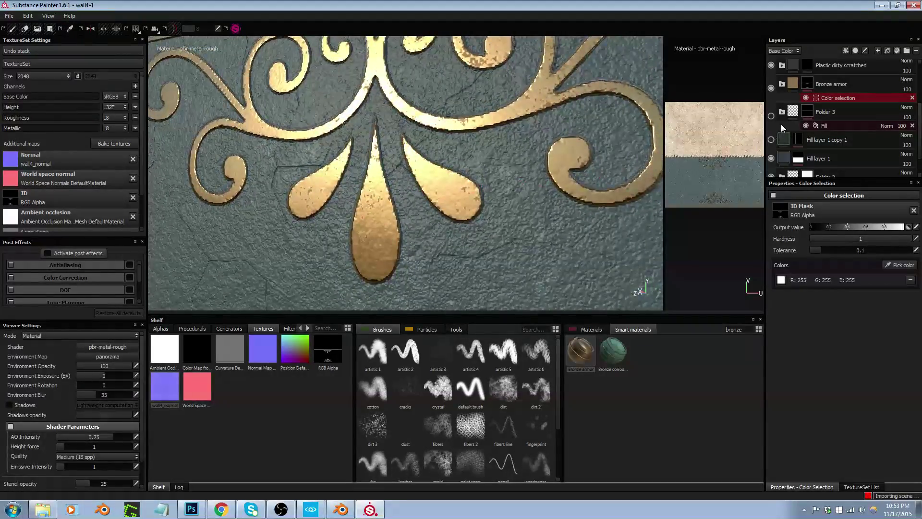
Add a fill effect to the Bronze armor mask and assign Grunge 003 as its grayscale texture
{"action": "right_click", "coordinate": [808, 86]}
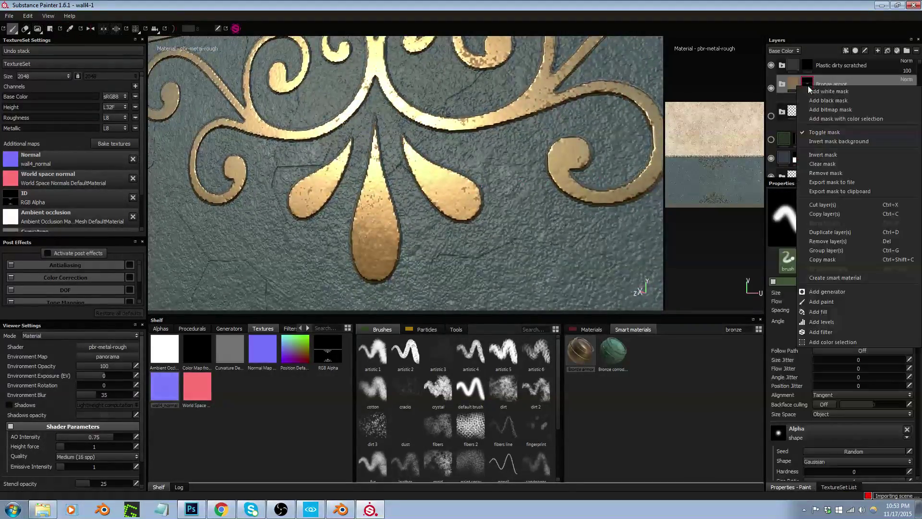
{"action": "left_click", "coordinate": [832, 313]}
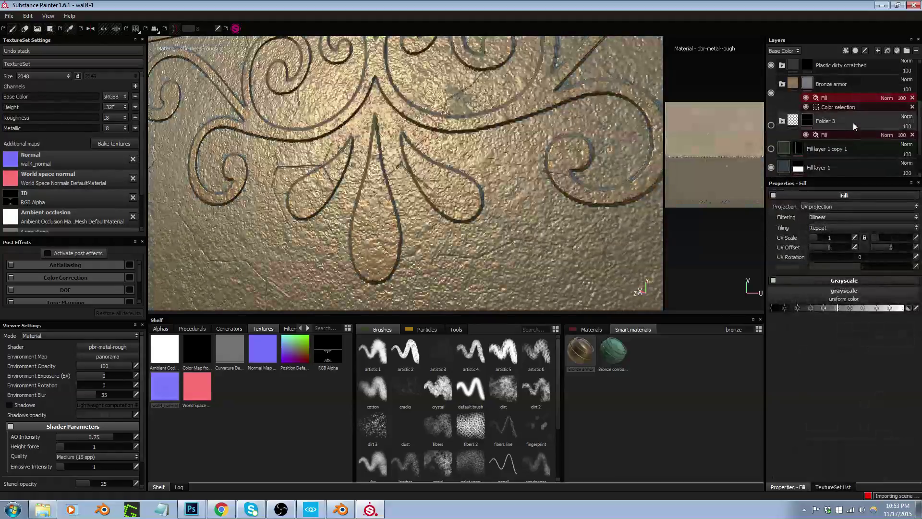
{"action": "left_click", "coordinate": [837, 299]}
{"action": "scroll", "coordinate": [848, 377], "scroll_direction": "down", "scroll_amount": 3}
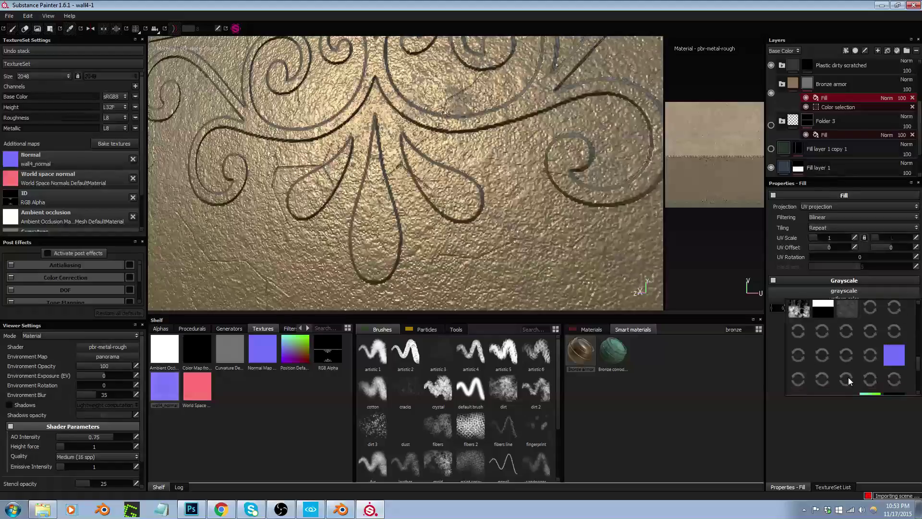
{"action": "scroll", "coordinate": [873, 353], "scroll_direction": "down", "scroll_amount": 3}
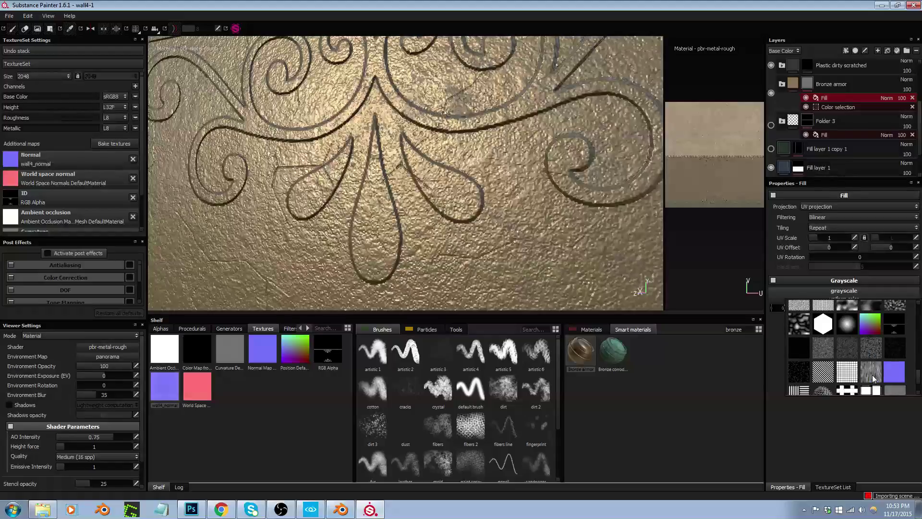
{"action": "scroll", "coordinate": [872, 375], "scroll_direction": "up", "scroll_amount": 4}
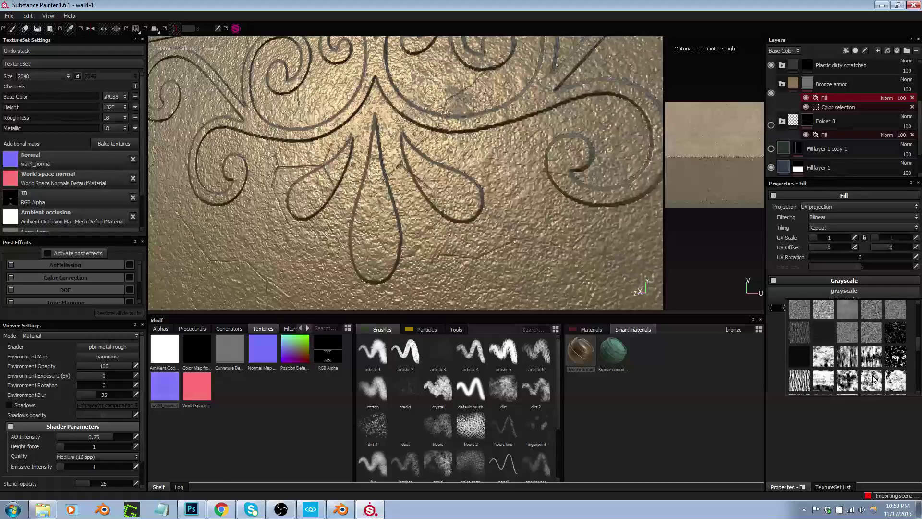
{"action": "left_click", "coordinate": [872, 358]}
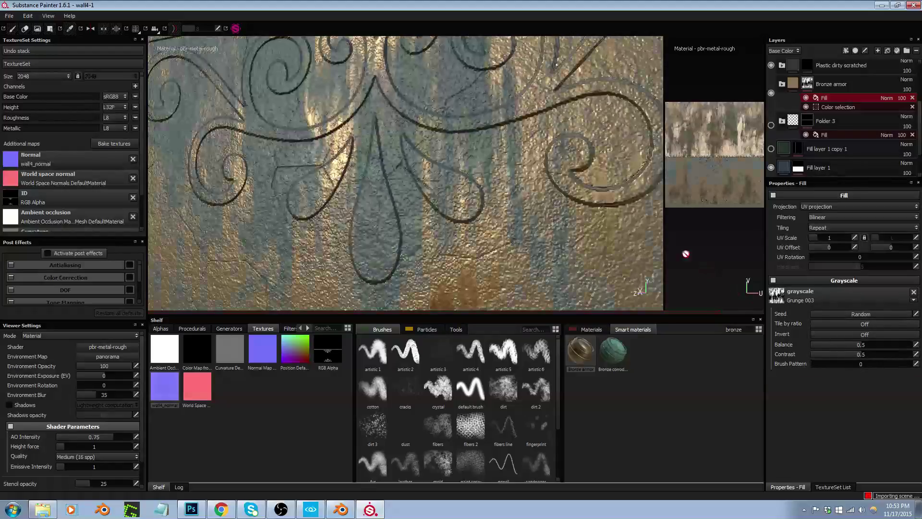
Try the grunge fill below the color selection in the Bronze armor mask, and delete the fill
{"action": "scroll", "coordinate": [436, 212], "scroll_direction": "down", "scroll_amount": 5}
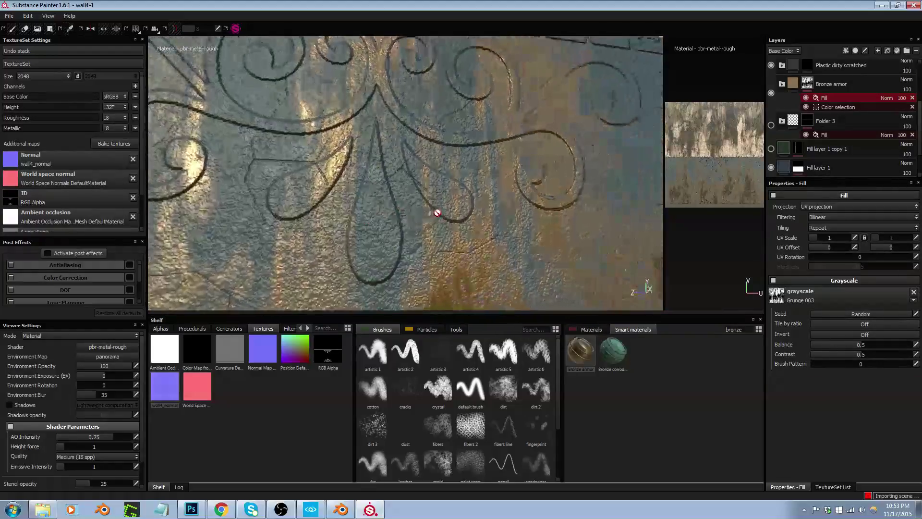
{"action": "scroll", "coordinate": [434, 220], "scroll_direction": "up", "scroll_amount": 5}
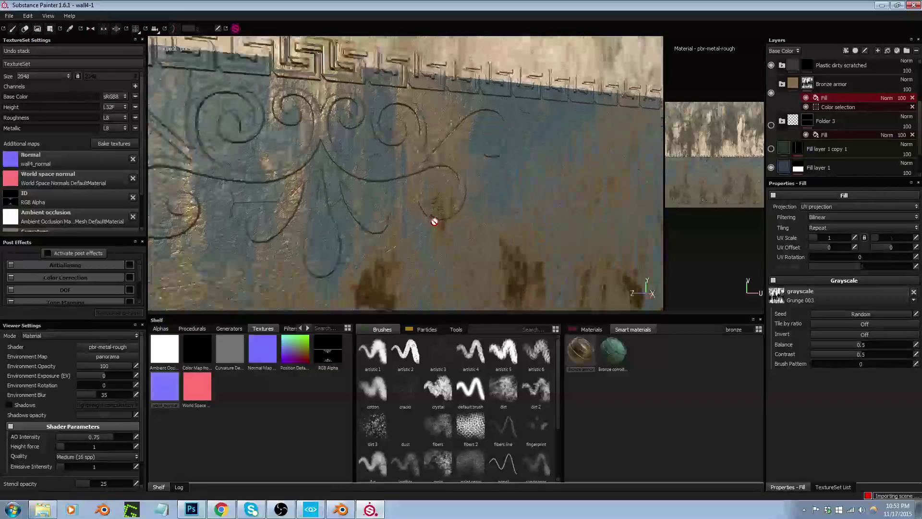
{"action": "left_click_drag", "start_coordinate": [861, 99], "coordinate": [851, 176]}
{"action": "left_click_drag", "start_coordinate": [542, 197], "coordinate": [478, 181], "text": "alt"}
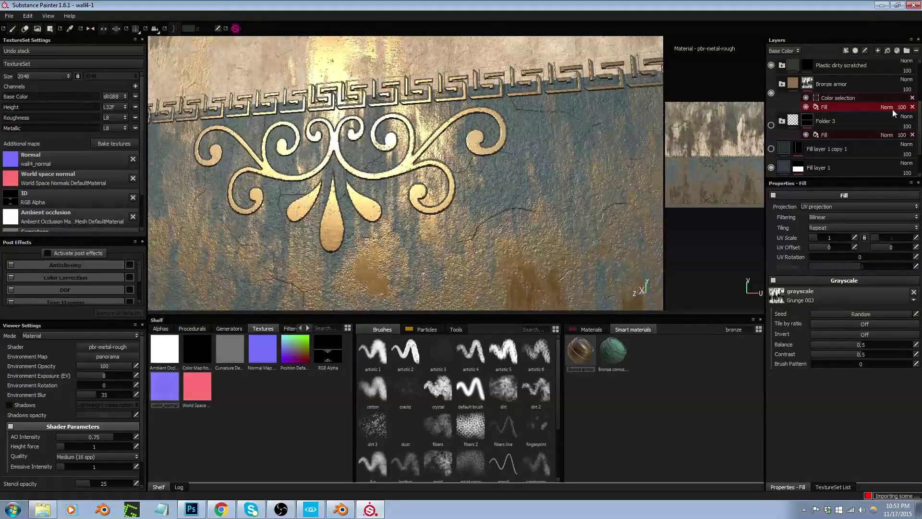
{"action": "left_click", "coordinate": [912, 107]}
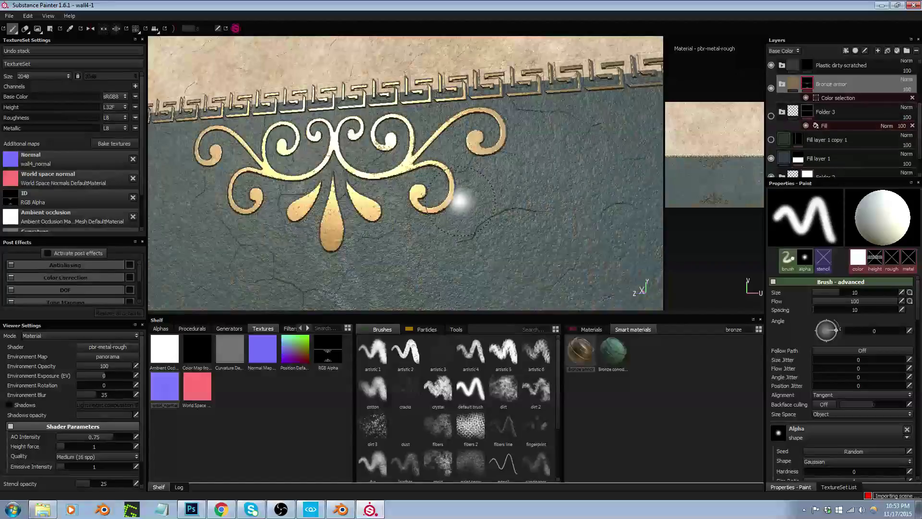
{"action": "mouse_move", "coordinate": [360, 196]}
{"action": "left_mouse_down", "text": "alt"}
{"action": "mouse_move", "coordinate": [425, 193]}
{"action": "mouse_move", "coordinate": [442, 219]}
{"action": "mouse_move", "coordinate": [533, 87]}
{"action": "mouse_move", "coordinate": [521, 161]}
{"action": "mouse_move", "coordinate": [494, 198]}
{"action": "mouse_move", "coordinate": [507, 173]}
{"action": "mouse_move", "coordinate": [495, 174]}
{"action": "mouse_move", "coordinate": [490, 222]}
{"action": "left_mouse_up", "text": "alt"}
{"action": "scroll", "coordinate": [444, 223], "scroll_direction": "down", "scroll_amount": 3}
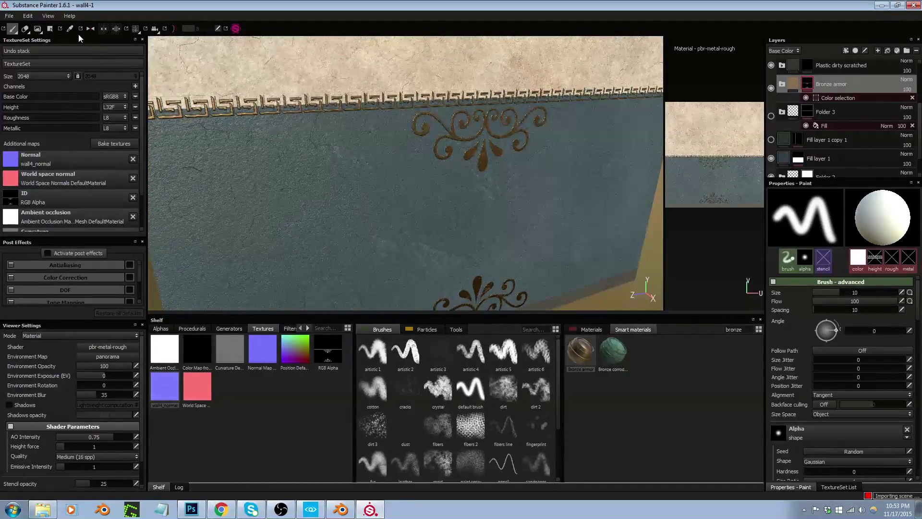
Open the texture export settings for the wall document
{"action": "left_click", "coordinate": [9, 16]}
{"action": "left_click", "coordinate": [52, 137]}
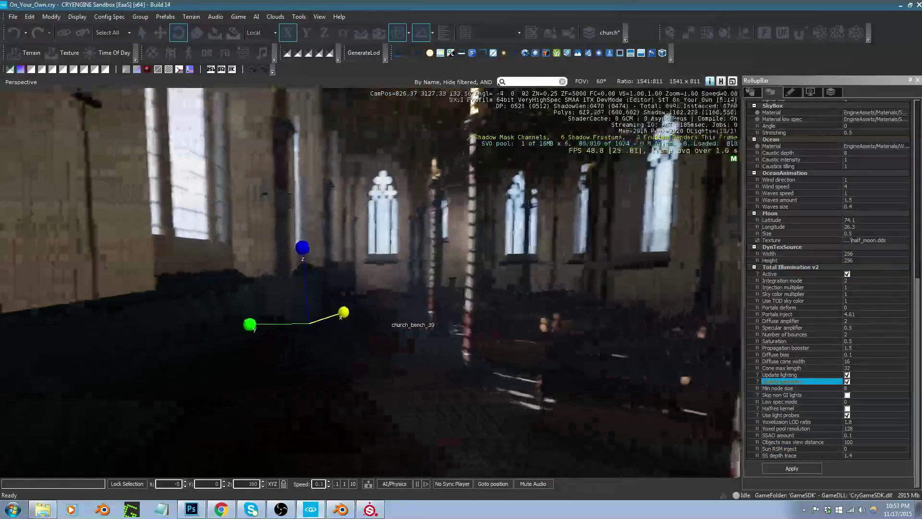
Switch to CRYENGINE Sandbox, select the church_new2 brush containing the wall, and open its material
{"action": "right_click_drag", "start_coordinate": [387, 320], "coordinate": [351, 288]}
{"action": "key", "text": "w"}
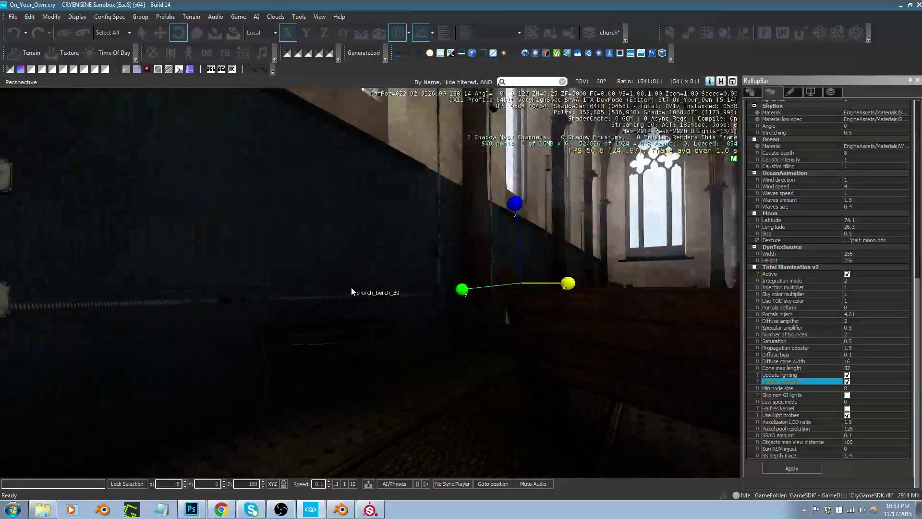
{"action": "left_click", "coordinate": [374, 261]}
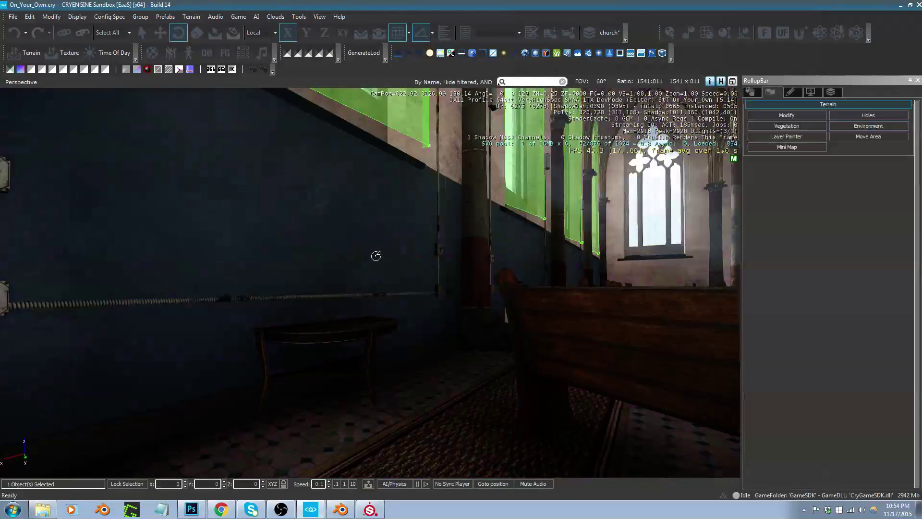
{"action": "left_click", "coordinate": [753, 92]}
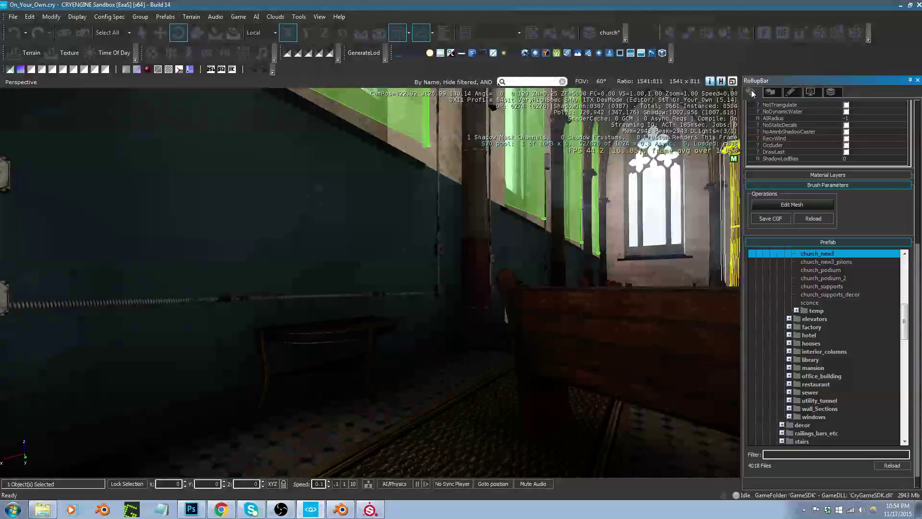
{"action": "left_click_drag", "start_coordinate": [918, 254], "coordinate": [917, 109]}
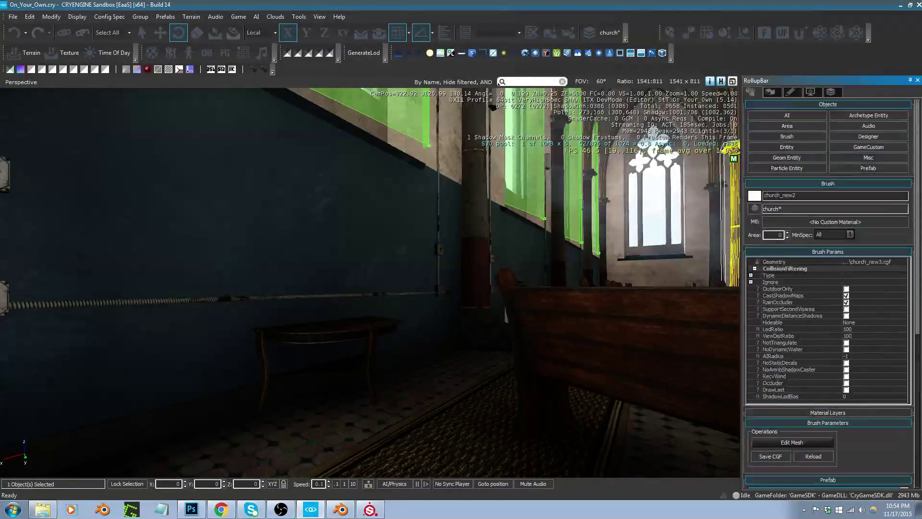
{"action": "left_click", "coordinate": [860, 221]}
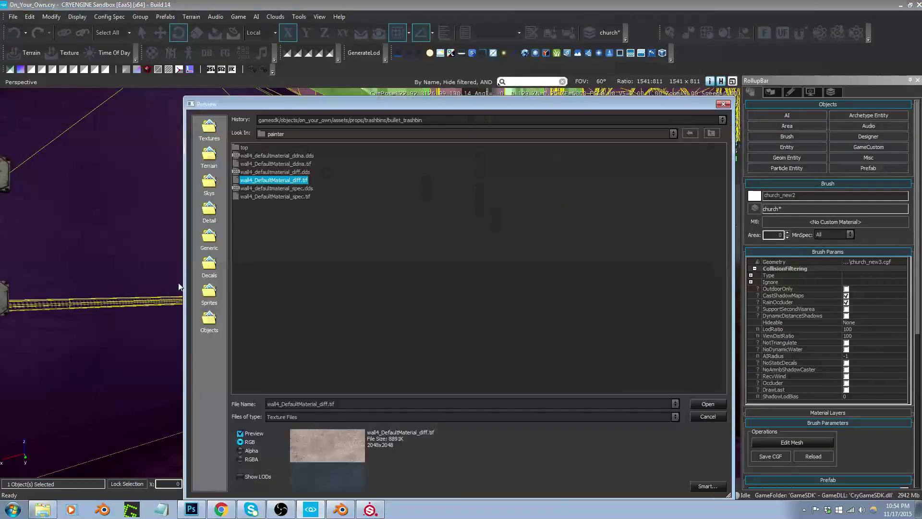
Check the folder path of the wall4_DefaultMaterial_diff.tif texture, and cancel the file selection
{"action": "left_click", "coordinate": [673, 134]}
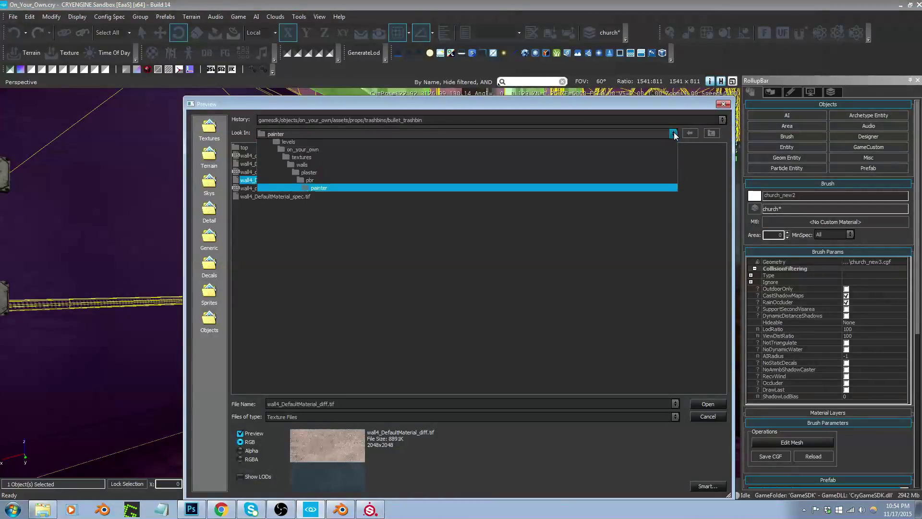
{"action": "left_click", "coordinate": [699, 197]}
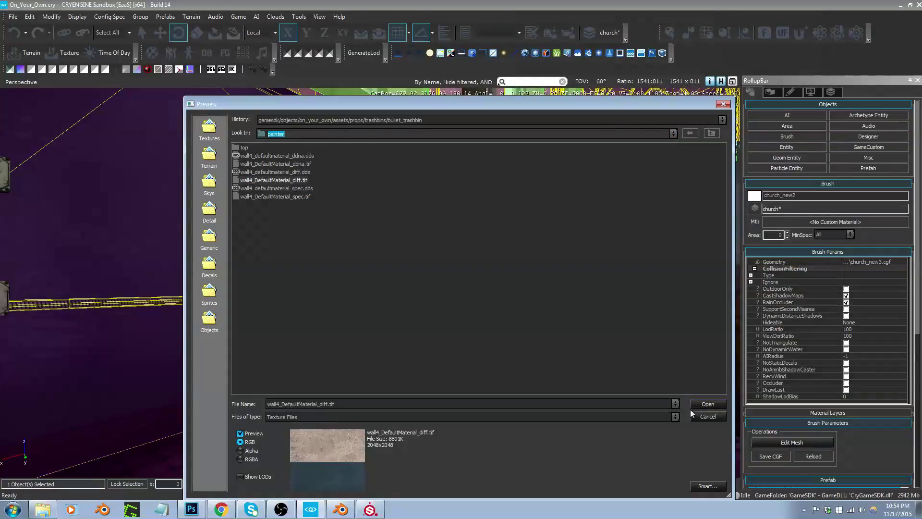
{"action": "left_click", "coordinate": [702, 415]}
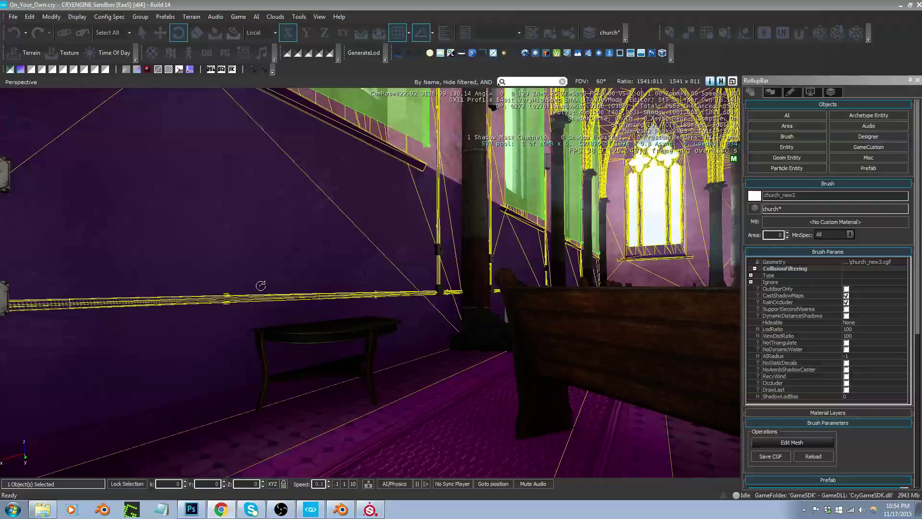
Switch to Substance Painter and export the wall's DefaultMaterial texture set with the normal configuration to the textures/walls/plaster/pbr/painter folder
{"action": "right_click_drag", "start_coordinate": [317, 330], "coordinate": [336, 329]}
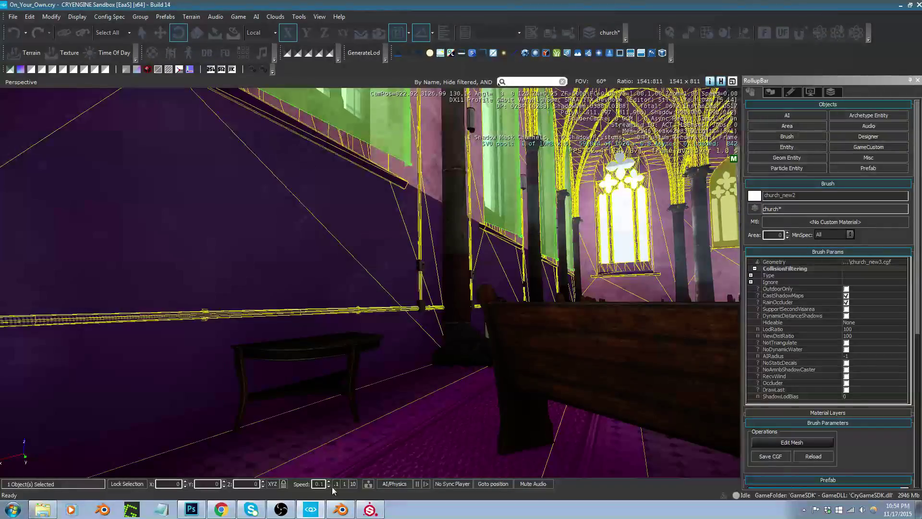
{"action": "left_click", "coordinate": [370, 509]}
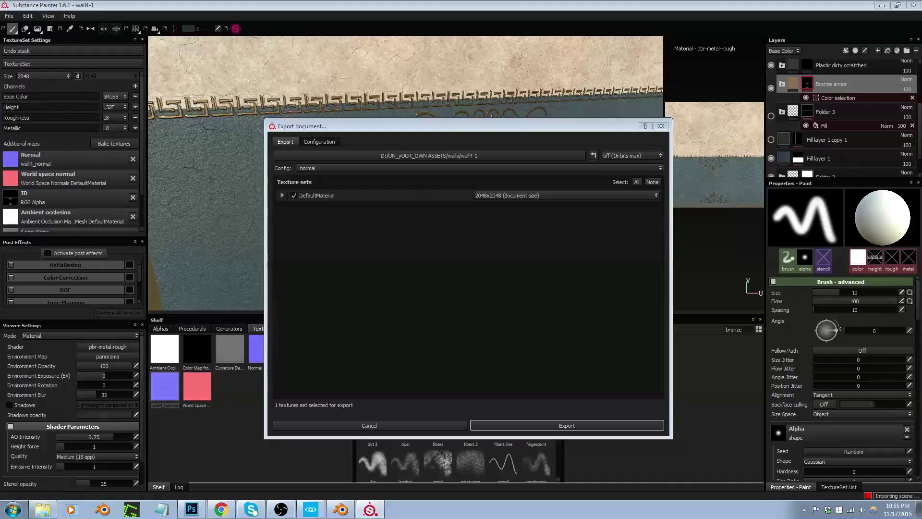
{"action": "left_click", "coordinate": [598, 425]}
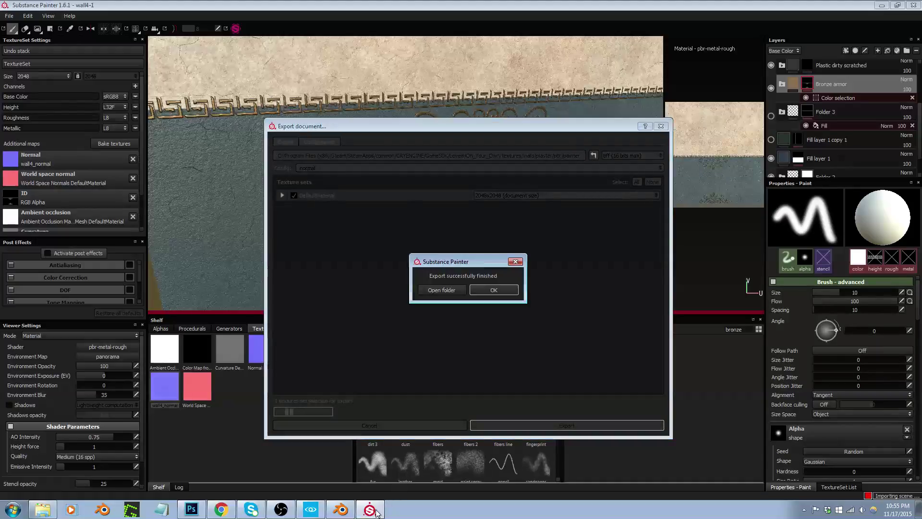
{"action": "left_click", "coordinate": [492, 289]}
Switch to CRYENGINE Sandbox, check the exported wall4 textures in the painter folder, and cancel the file selection
{"action": "left_click", "coordinate": [312, 509]}
{"action": "right_click_drag", "start_coordinate": [317, 448], "coordinate": [345, 357]}
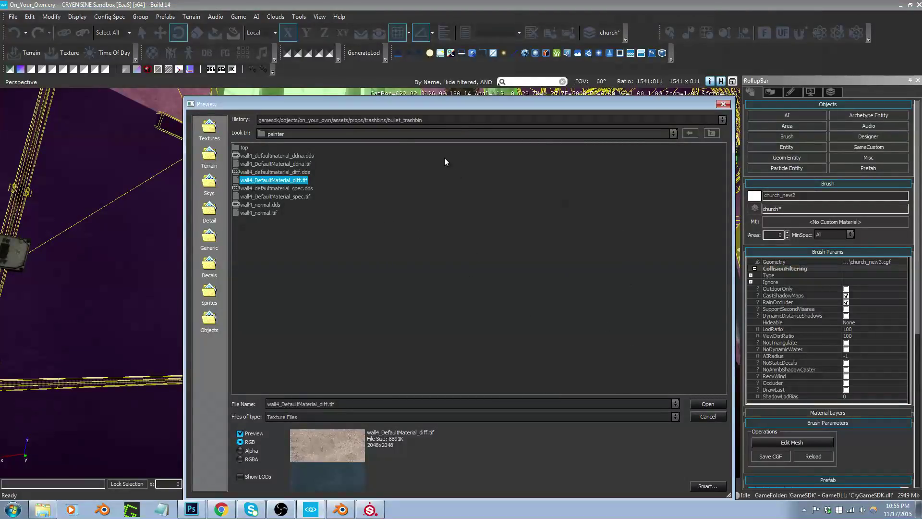
{"action": "left_click", "coordinate": [711, 135]}
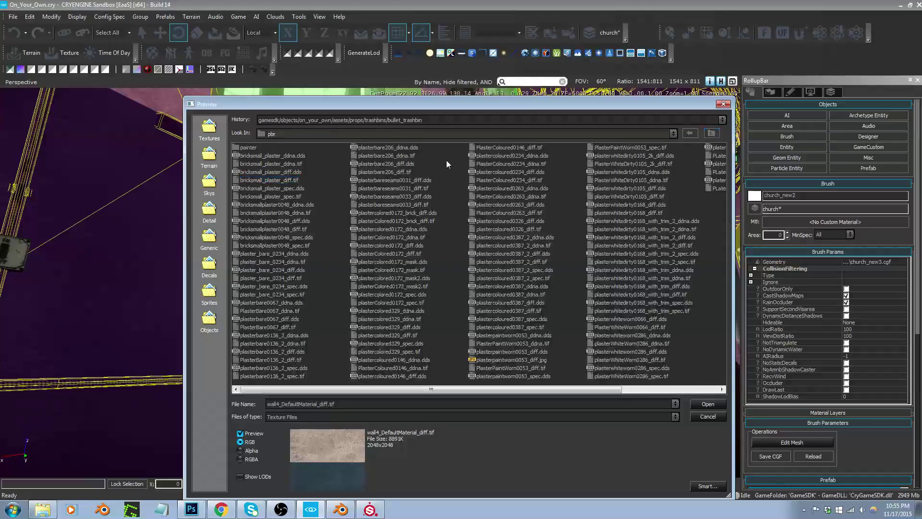
{"action": "double_click", "coordinate": [249, 148]}
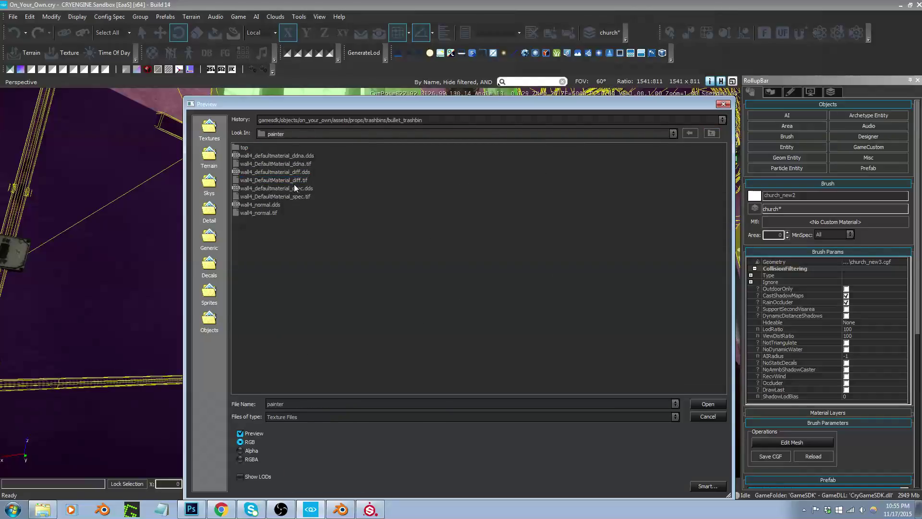
{"action": "left_click", "coordinate": [296, 172]}
{"action": "left_click", "coordinate": [707, 416]}
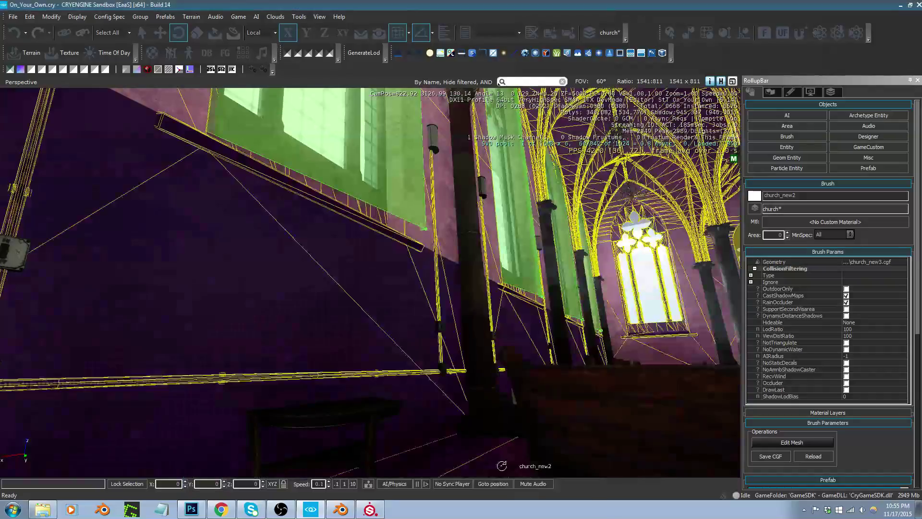
Switch to Substance Painter and export the wall textures to the painter folder with the CryEngine 3 configuration
{"action": "left_click", "coordinate": [370, 509]}
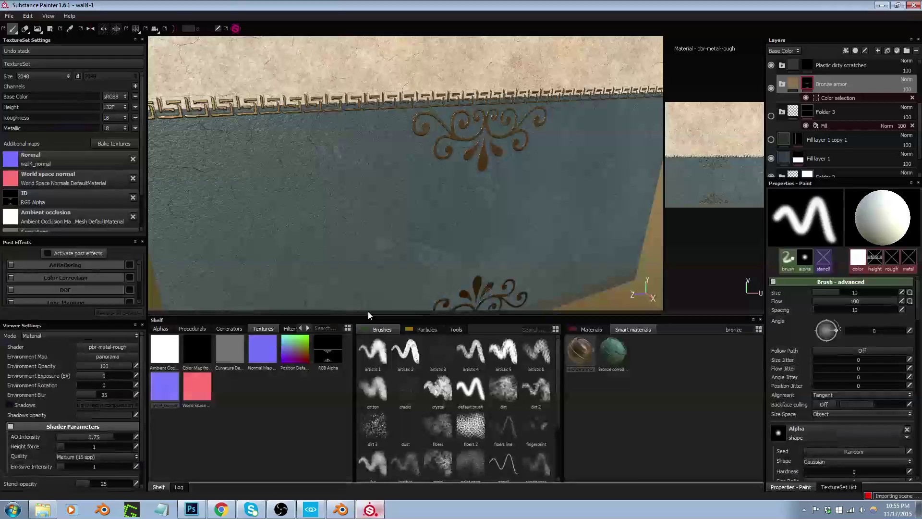
{"action": "left_click", "coordinate": [10, 16]}
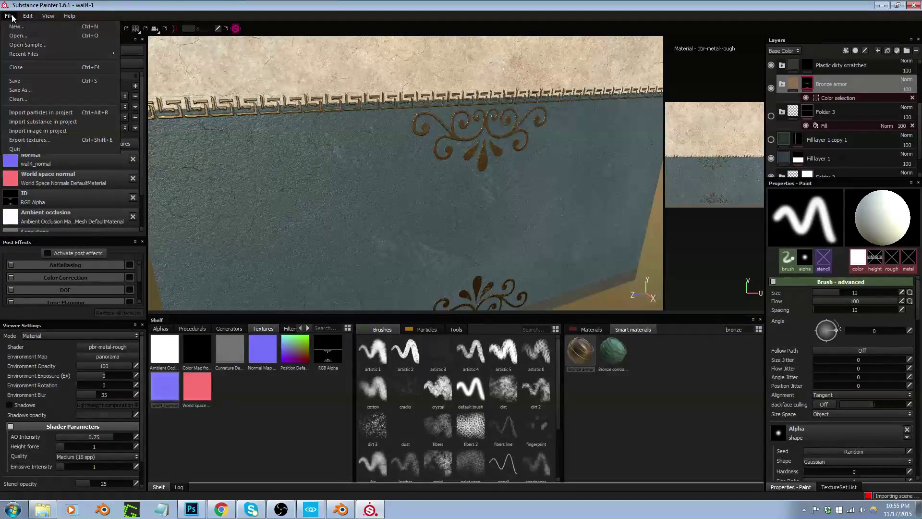
{"action": "left_click", "coordinate": [51, 139]}
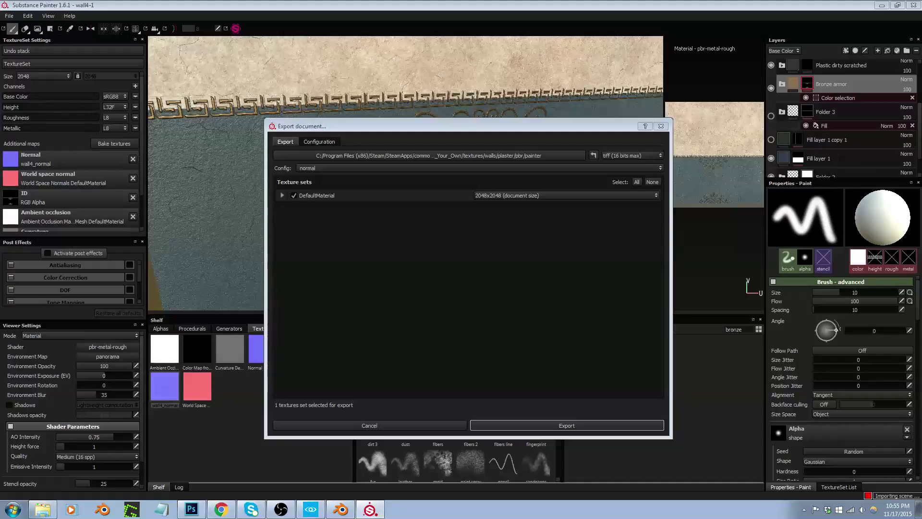
{"action": "left_click", "coordinate": [445, 165]}
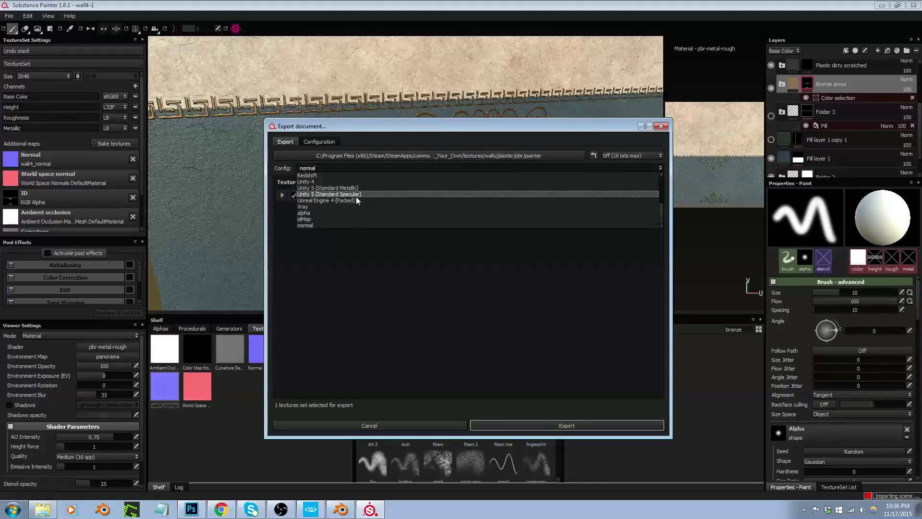
{"action": "scroll", "coordinate": [357, 187], "scroll_direction": "up", "scroll_amount": 3}
{"action": "left_click", "coordinate": [355, 192]}
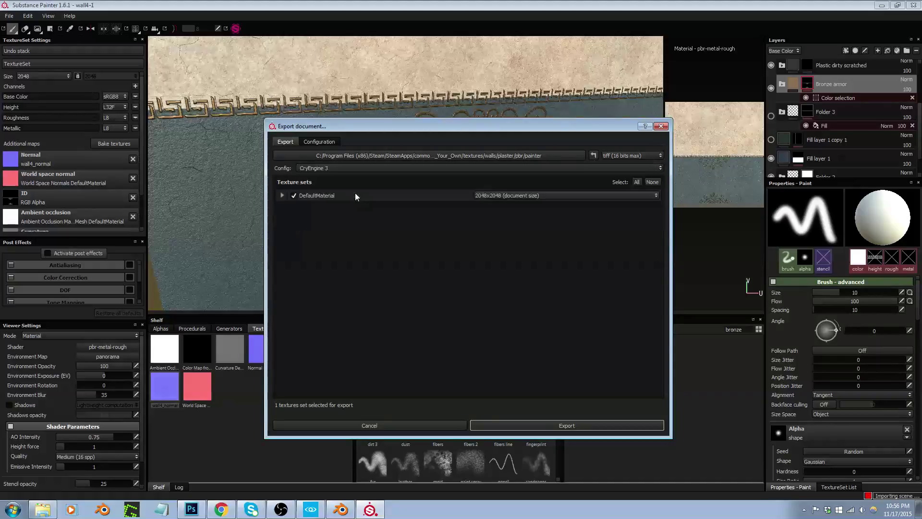
{"action": "left_click", "coordinate": [548, 425]}
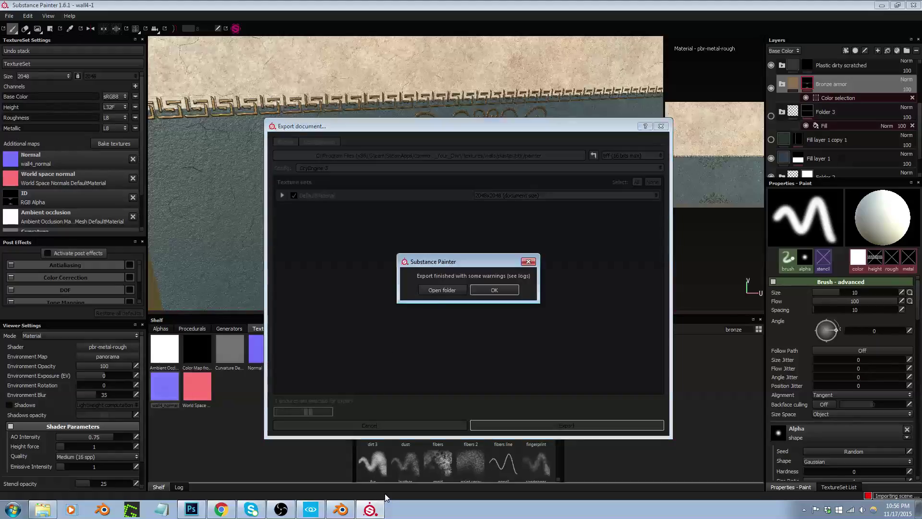
{"action": "left_click", "coordinate": [494, 290]}
Switch to CRYENGINE Sandbox and examine the re-exported textures on the church wall below the windows
{"action": "left_click", "coordinate": [311, 510]}
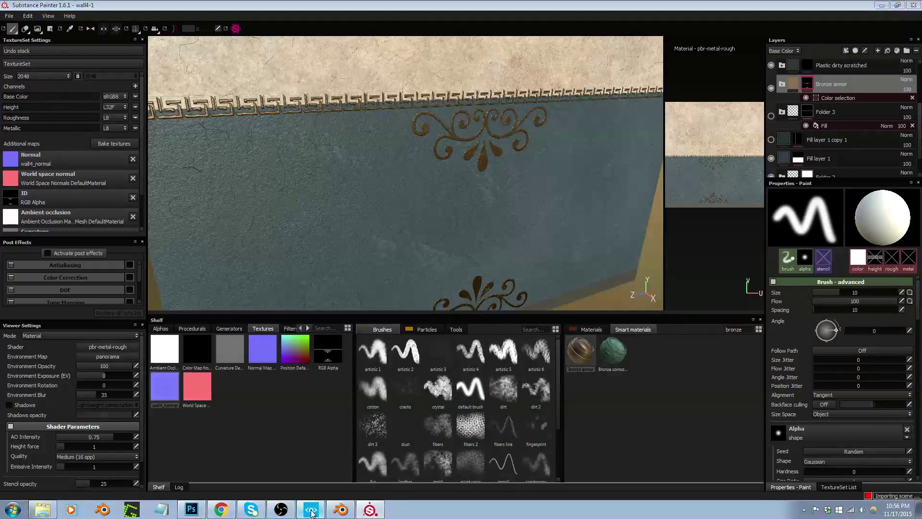
{"action": "right_click_drag", "start_coordinate": [388, 356], "coordinate": [388, 414]}
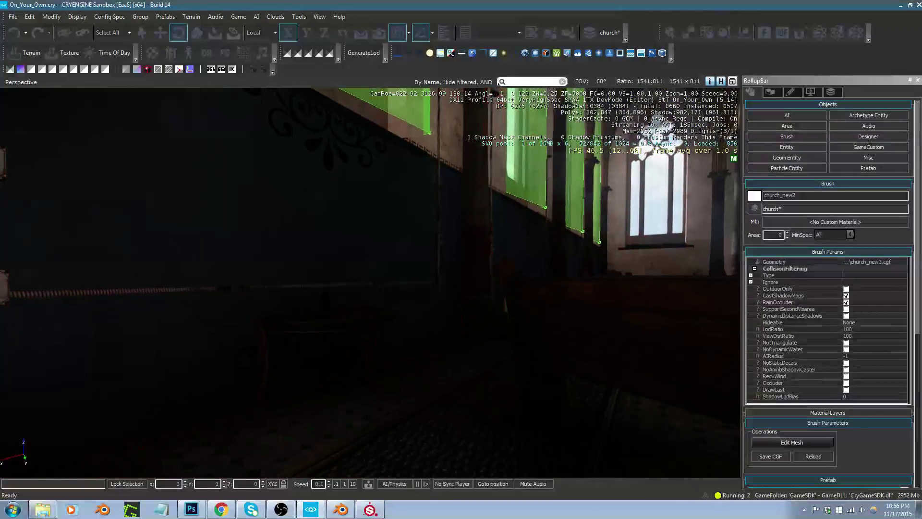
{"action": "middle_click_drag", "start_coordinate": [388, 356], "coordinate": [360, 321]}
{"action": "middle_click_drag", "start_coordinate": [379, 372], "coordinate": [379, 343]}
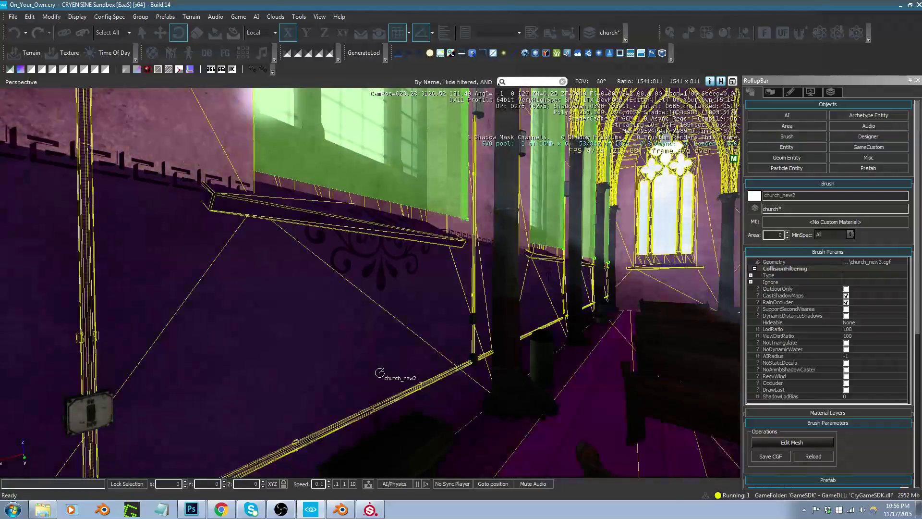
{"action": "right_click_drag", "start_coordinate": [411, 361], "coordinate": [341, 366]}
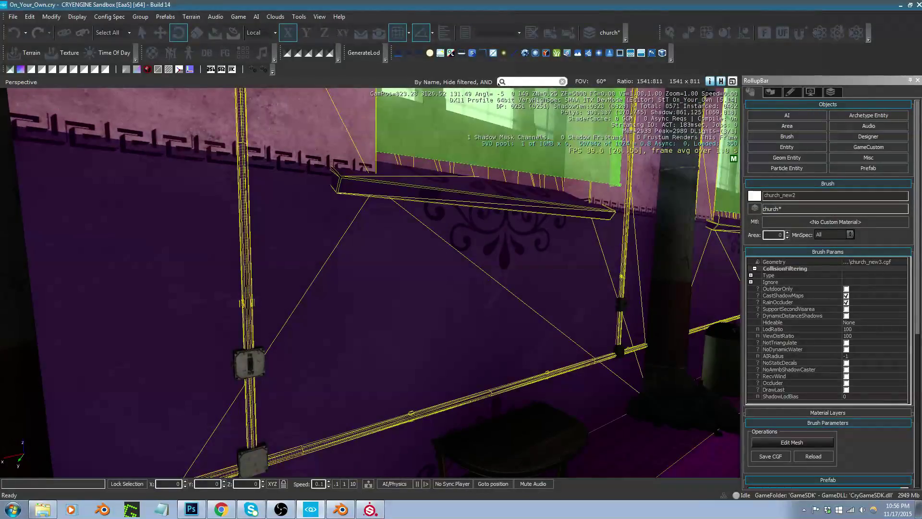
Set the church_new2 brush's color to white with red, green and blue at 255
{"action": "left_click", "coordinate": [754, 195]}
{"action": "left_click_drag", "start_coordinate": [477, 254], "coordinate": [469, 175]}
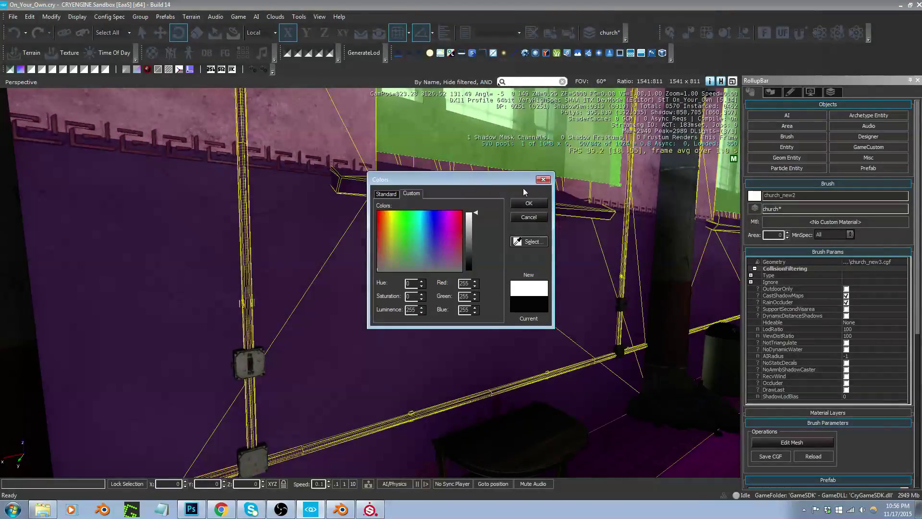
{"action": "left_click", "coordinate": [529, 204]}
Examine the ornaments and the Greek key trim along the church side wall from across the benches
{"action": "right_click_drag", "start_coordinate": [529, 203], "coordinate": [411, 197]}
{"action": "right_click_drag", "start_coordinate": [481, 283], "coordinate": [557, 283]}
{"action": "mouse_move", "coordinate": [452, 287]}
{"action": "right_mouse_down"}
{"action": "mouse_move", "coordinate": [486, 286]}
{"action": "mouse_move", "coordinate": [452, 276]}
{"action": "mouse_move", "coordinate": [418, 286]}
{"action": "mouse_move", "coordinate": [512, 283]}
{"action": "mouse_move", "coordinate": [452, 283]}
{"action": "right_mouse_up"}
{"action": "middle_click_drag", "start_coordinate": [452, 283], "coordinate": [884, 340]}
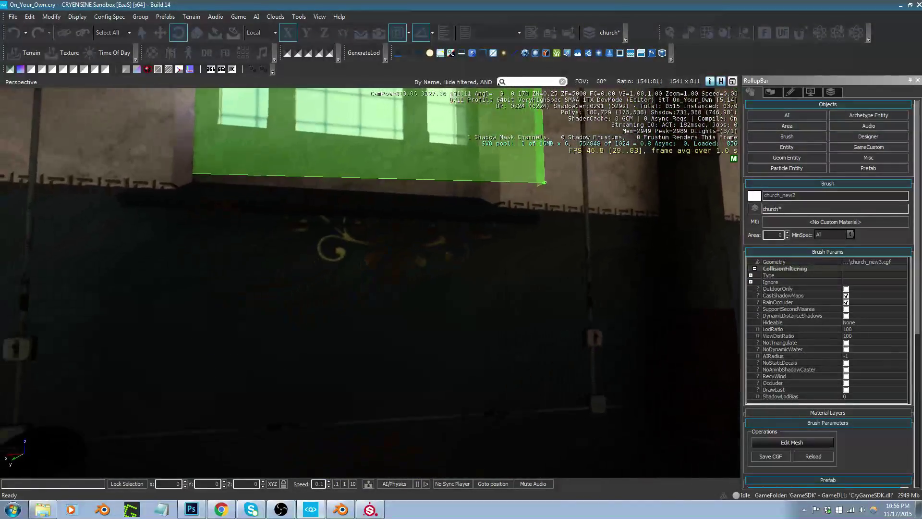
{"action": "key", "text": "a"}
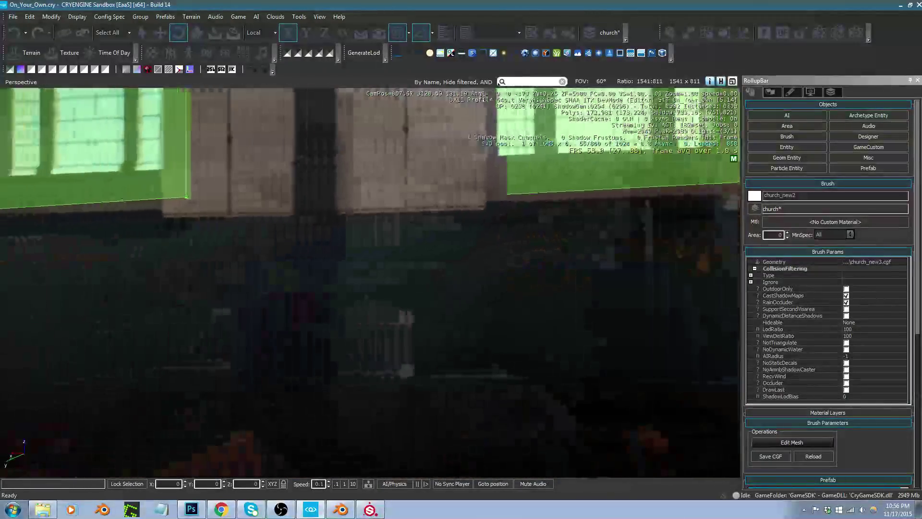
{"action": "key", "text": "a"}
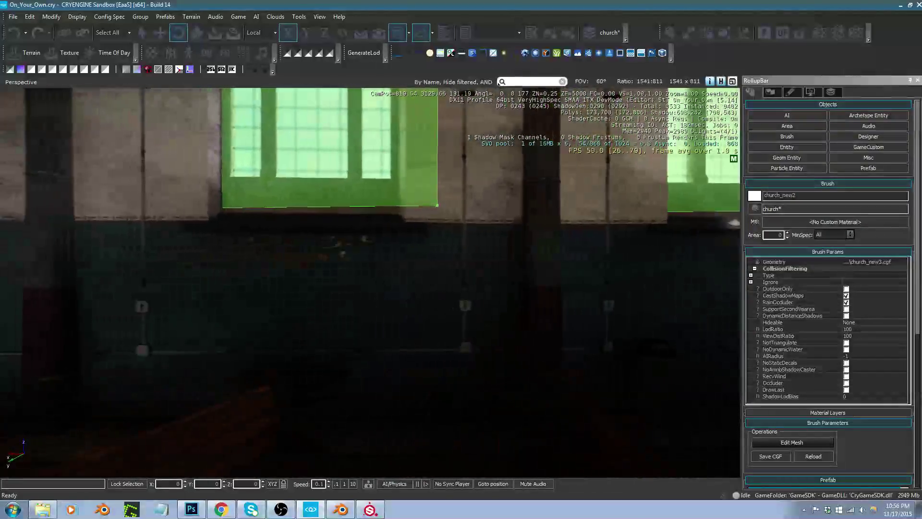
{"action": "key", "text": "a"}
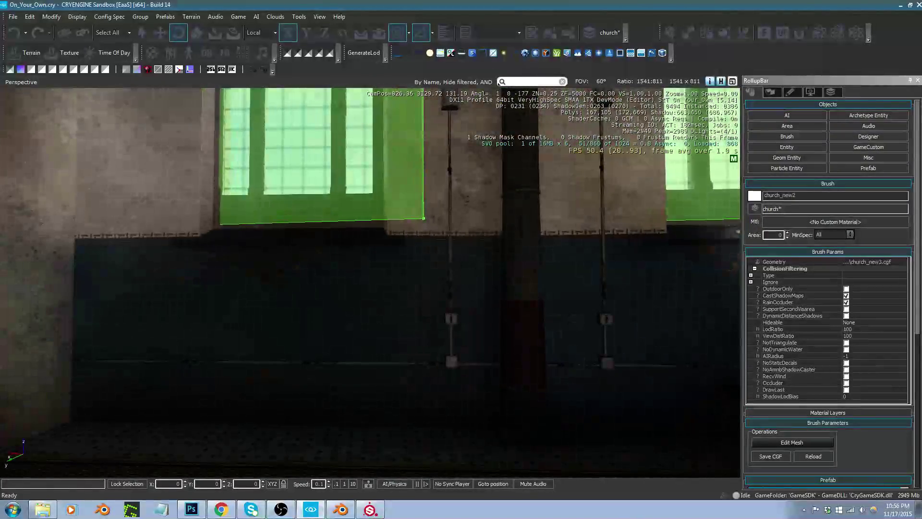
{"action": "key", "text": "d"}
{"action": "key", "text": "d"}
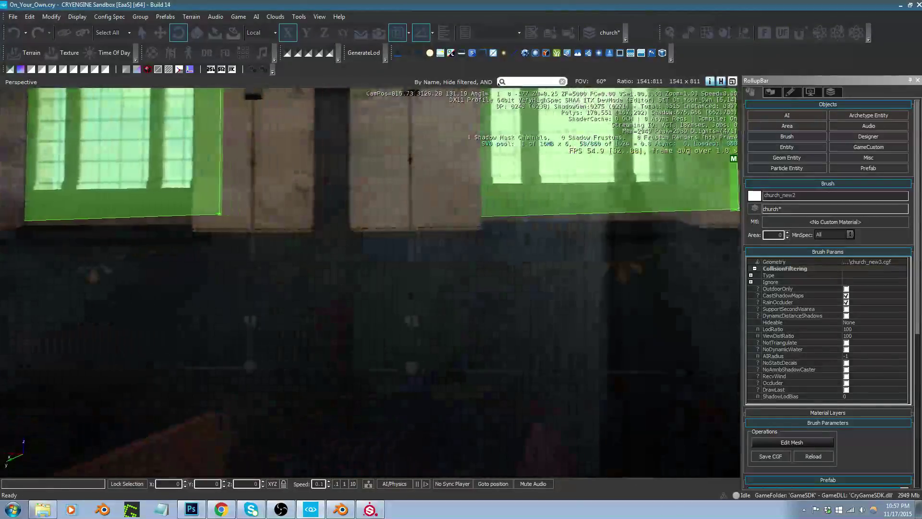
{"action": "key", "text": "s"}
{"action": "key", "text": "a"}
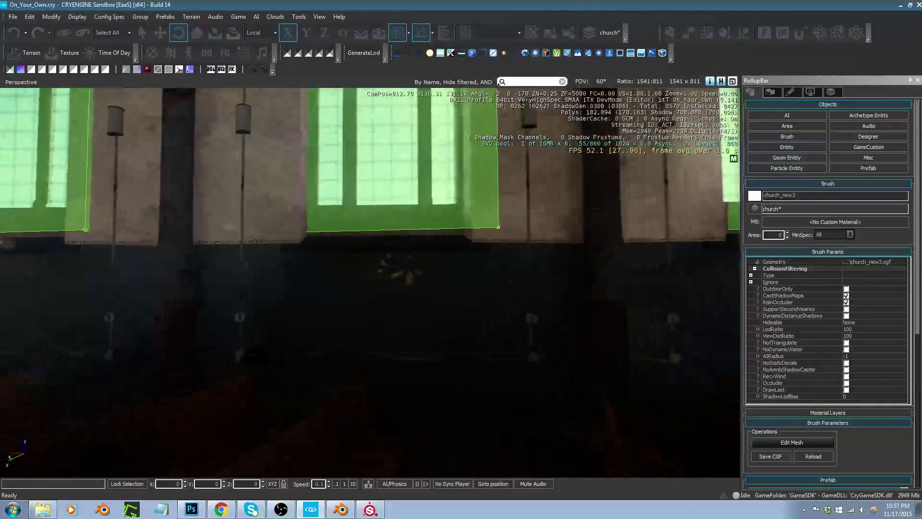
{"action": "key", "text": "w"}
{"action": "right_click_drag", "start_coordinate": [269, 291], "coordinate": [356, 290]}
{"action": "key", "text": "s"}
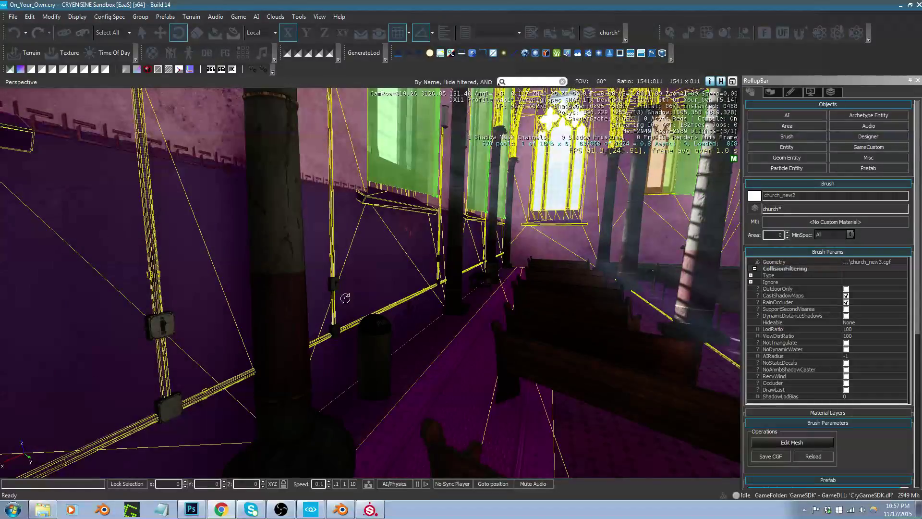
Examine how light falls on the bronze wall ornaments when looking down the church aisle
{"action": "right_click_drag", "start_coordinate": [601, 325], "coordinate": [649, 350]}
{"action": "key", "text": "s"}
{"action": "key", "text": "w"}
{"action": "key", "text": "a"}
{"action": "right_click_drag", "start_coordinate": [500, 327], "coordinate": [523, 327]}
{"action": "middle_click_drag", "start_coordinate": [517, 329], "coordinate": [547, 420]}
{"action": "key", "text": "s"}
{"action": "right_click_drag", "start_coordinate": [516, 329], "coordinate": [507, 314]}
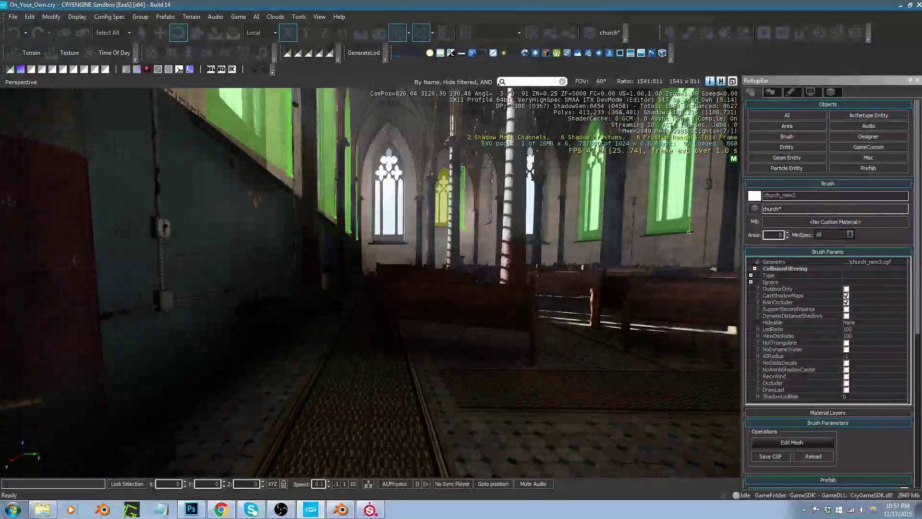
{"action": "middle_click_drag", "start_coordinate": [516, 329], "coordinate": [540, 306]}
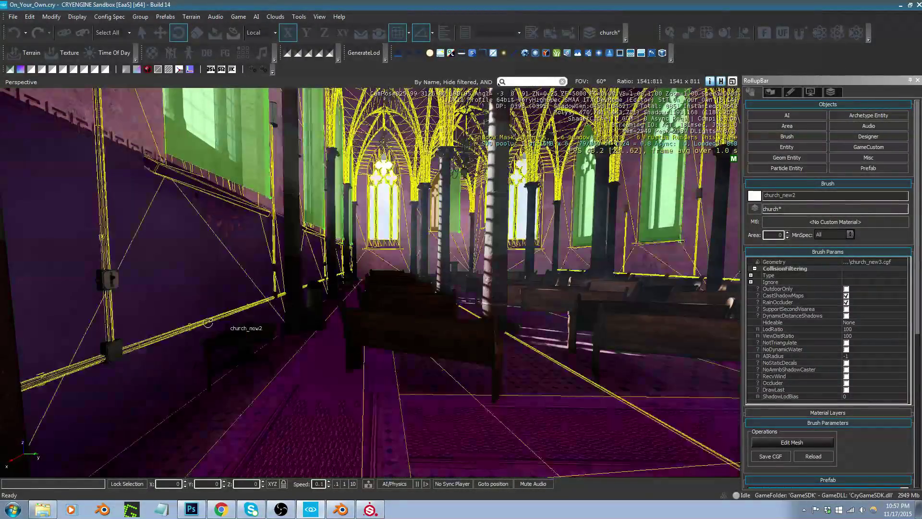
{"action": "right_click_drag", "start_coordinate": [119, 308], "coordinate": [100, 309]}
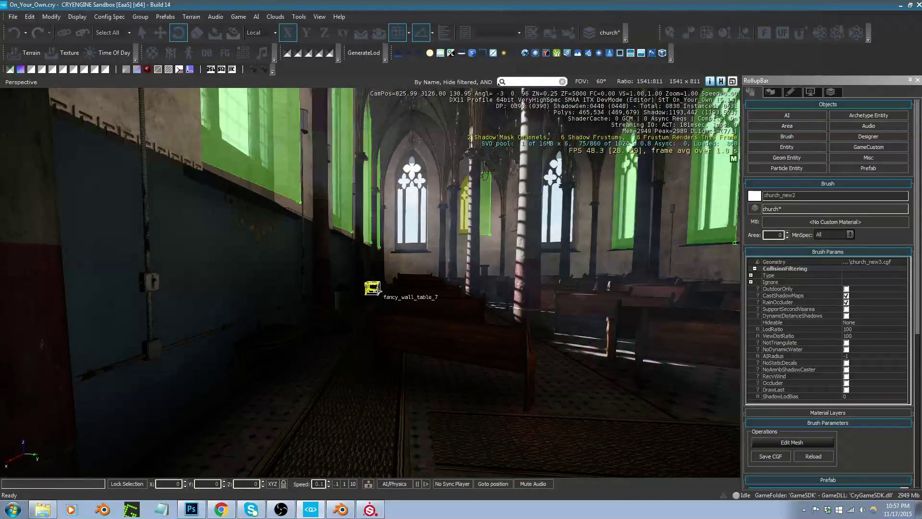
{"action": "middle_click_drag", "start_coordinate": [373, 285], "coordinate": [449, 301]}
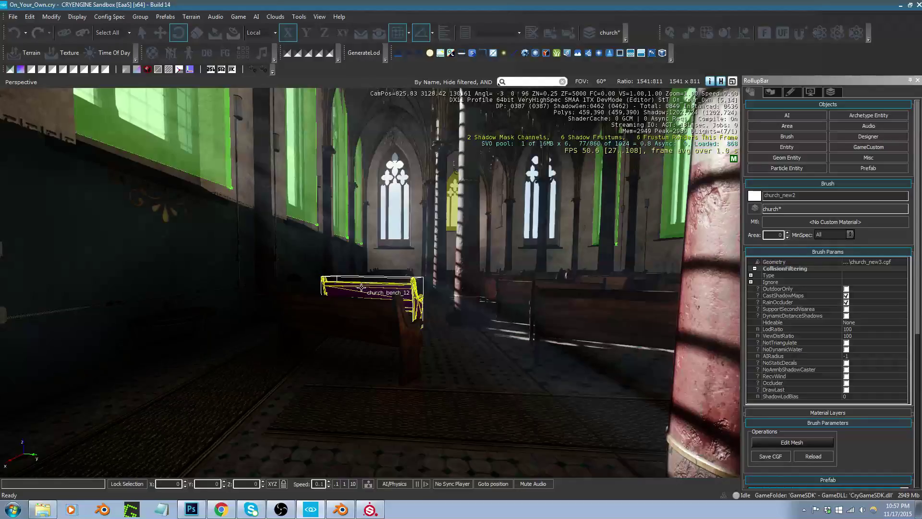
{"action": "left_click", "coordinate": [361, 288]}
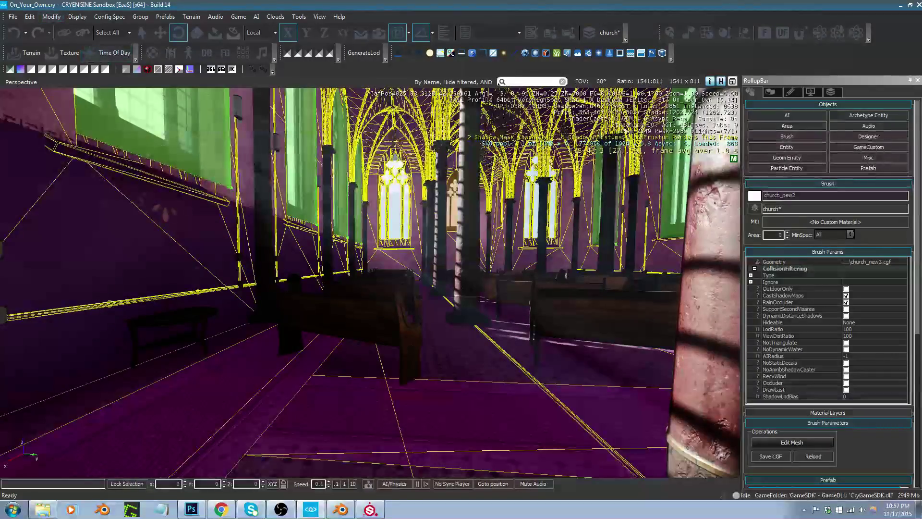
{"action": "mouse_move", "coordinate": [346, 275]}
{"action": "right_mouse_down"}
{"action": "mouse_move", "coordinate": [336, 263]}
{"action": "mouse_move", "coordinate": [348, 278]}
{"action": "mouse_move", "coordinate": [348, 307]}
{"action": "mouse_move", "coordinate": [358, 302]}
{"action": "right_mouse_up"}
Hide the viewport helpers and inspect the wall ornaments and trim in the clean church view
{"action": "key", "text": "shift+space"}
{"action": "key", "text": "a"}
{"action": "key", "text": "w"}
{"action": "key", "text": "s"}
{"action": "key", "text": "d"}
{"action": "key", "text": "d"}
{"action": "key", "text": "w"}
{"action": "middle_click_drag", "start_coordinate": [358, 301], "coordinate": [376, 303]}
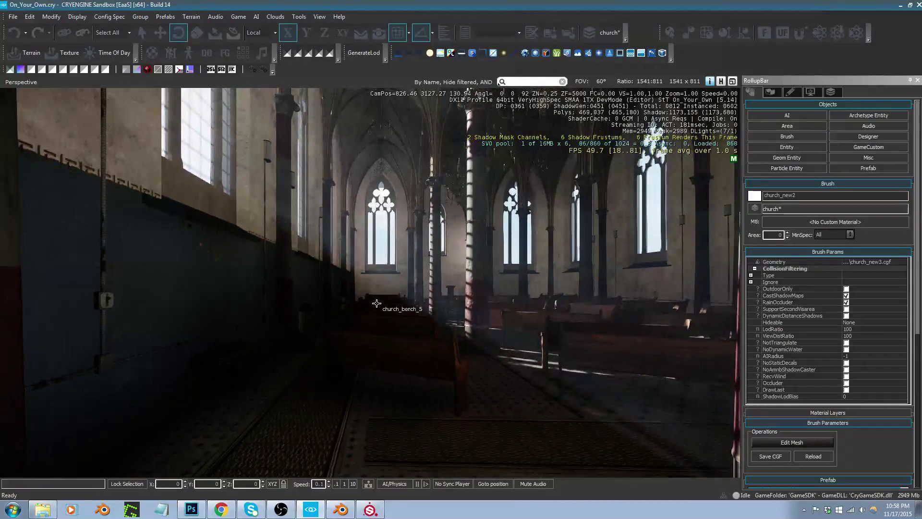
{"action": "key", "text": "w"}
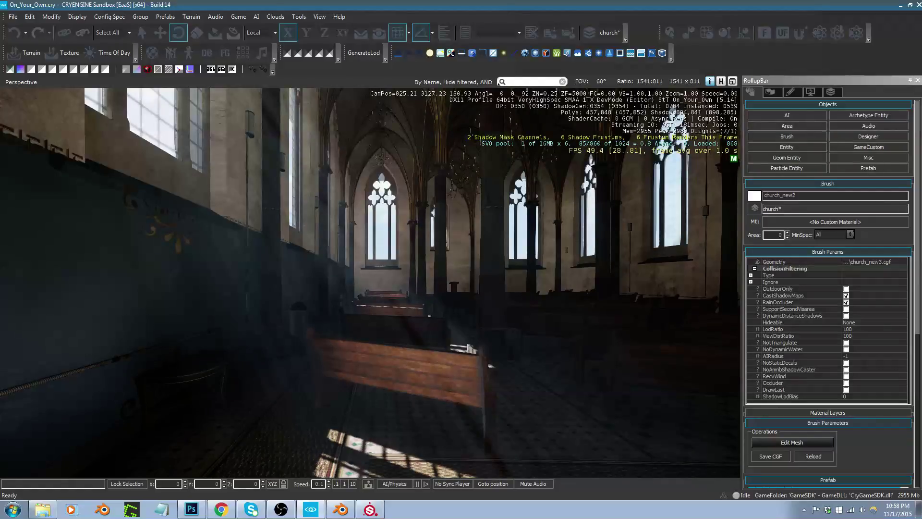
{"action": "right_click_drag", "start_coordinate": [520, 327], "coordinate": [498, 284]}
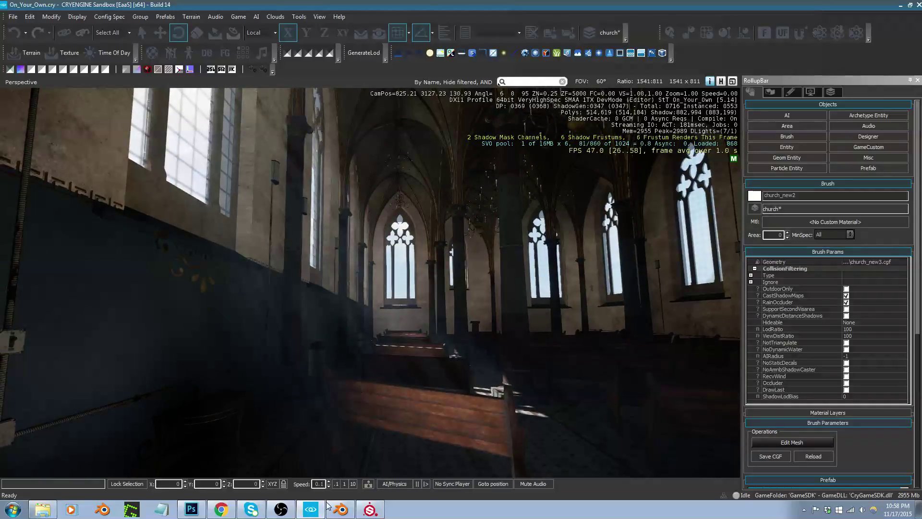
Switch to Blender, save bullet_trashbin.blend, and open the recent file church_new.blend
{"action": "left_click", "coordinate": [341, 509]}
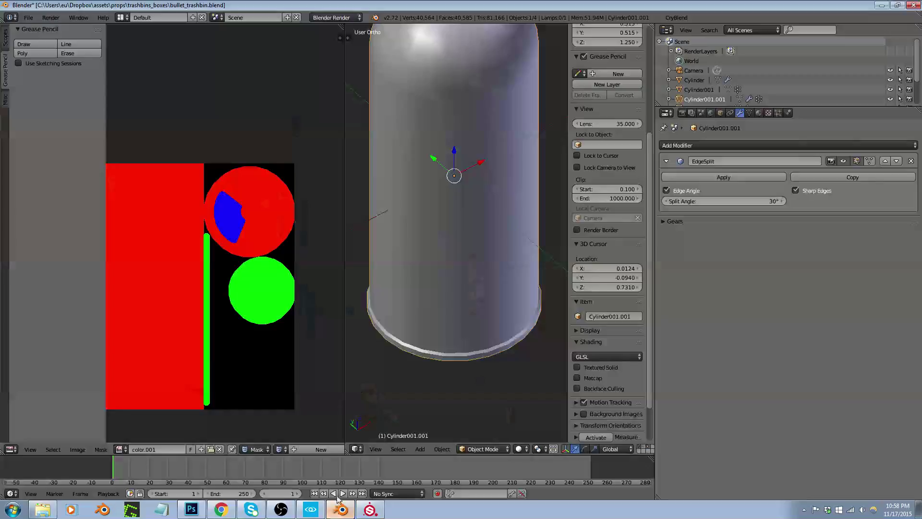
{"action": "key", "text": "ctrl+s"}
{"action": "left_click", "coordinate": [446, 203]}
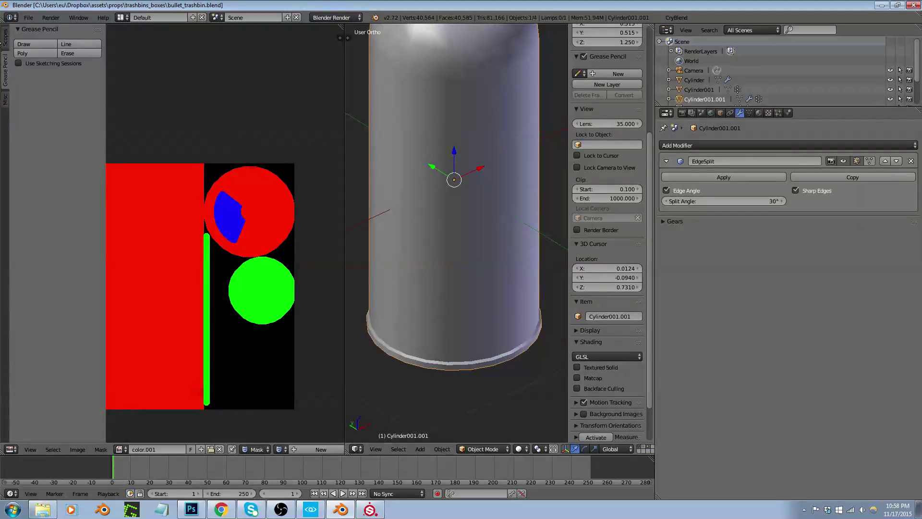
{"action": "left_click", "coordinate": [29, 17]}
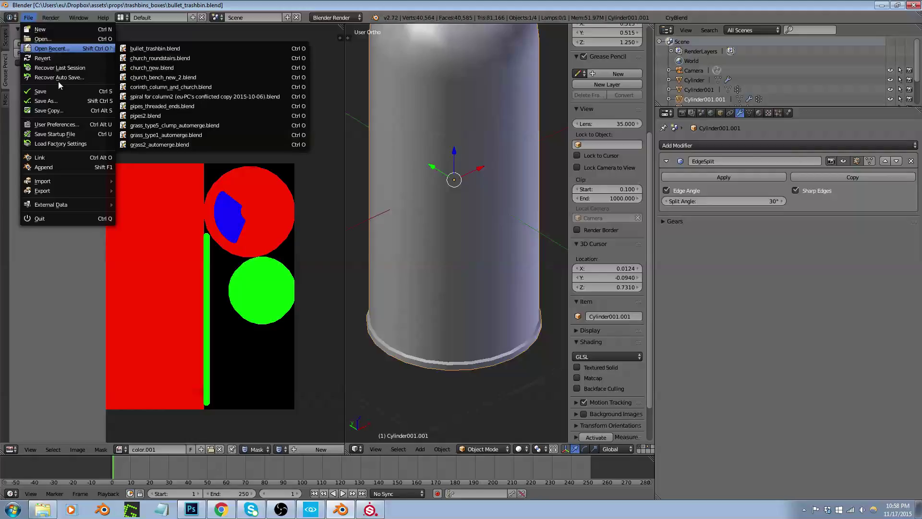
{"action": "mouse_move", "coordinate": [78, 47]}
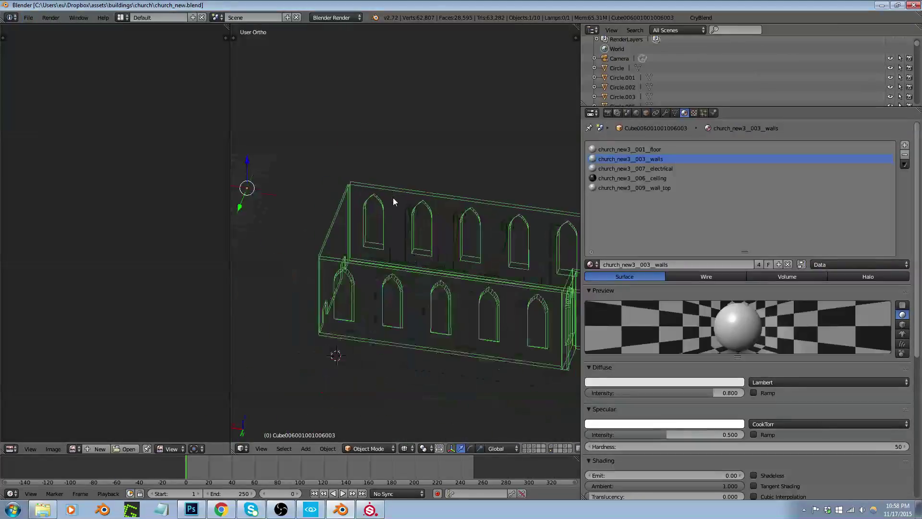
Enter Edit Mode on the church wall mesh and examine the side walls in an enlarged 3D view
{"action": "middle_click_drag", "start_coordinate": [452, 269], "coordinate": [278, 263]}
{"action": "key", "text": "Tab"}
{"action": "mouse_move", "coordinate": [421, 272]}
{"action": "middle_mouse_down"}
{"action": "mouse_move", "coordinate": [457, 261]}
{"action": "mouse_move", "coordinate": [416, 265]}
{"action": "middle_mouse_up"}
{"action": "scroll", "coordinate": [353, 283], "scroll_direction": "down", "scroll_amount": 3}
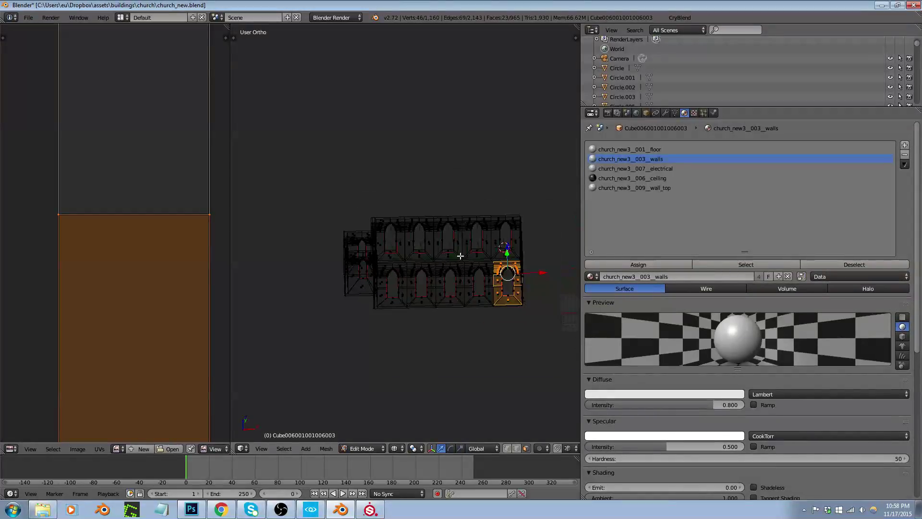
{"action": "scroll", "coordinate": [459, 258], "scroll_direction": "up", "scroll_amount": 4}
{"action": "middle_click_drag", "start_coordinate": [478, 250], "coordinate": [384, 257]}
{"action": "scroll", "coordinate": [490, 261], "scroll_direction": "down", "scroll_amount": 2}
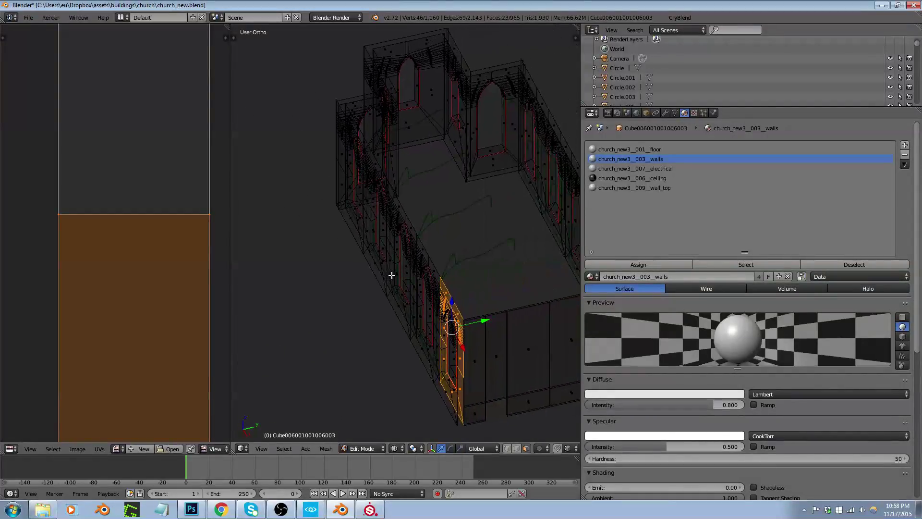
{"action": "key", "text": "ctrl+Up"}
{"action": "scroll", "coordinate": [412, 253], "scroll_direction": "down", "scroll_amount": 2}
{"action": "scroll", "coordinate": [501, 362], "scroll_direction": "up", "scroll_amount": 3}
{"action": "scroll", "coordinate": [502, 362], "scroll_direction": "up", "scroll_amount": 2}
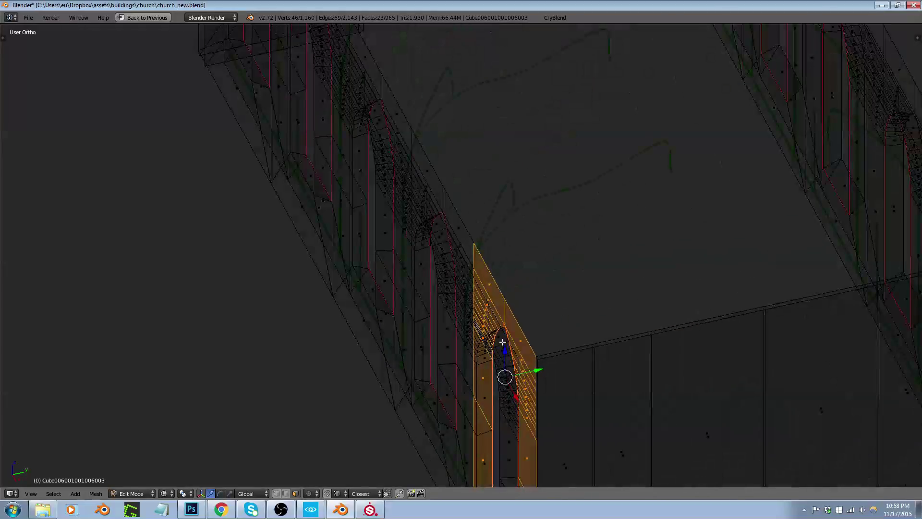
{"action": "scroll", "coordinate": [485, 329], "scroll_direction": "down", "scroll_amount": 3}
{"action": "middle_click_drag", "start_coordinate": [484, 331], "coordinate": [543, 324]}
Display the walls as solid, select all linked geometry of the far side wall, and delete it
{"action": "right_click", "coordinate": [478, 180]}
{"action": "middle_click_drag", "start_coordinate": [528, 181], "coordinate": [484, 192]}
{"action": "right_click", "coordinate": [479, 233]}
{"action": "key", "text": "z"}
{"action": "mouse_move", "coordinate": [490, 241]}
{"action": "middle_mouse_down"}
{"action": "mouse_move", "coordinate": [458, 245]}
{"action": "mouse_move", "coordinate": [537, 233]}
{"action": "middle_mouse_up"}
{"action": "key", "text": "ctrl+l"}
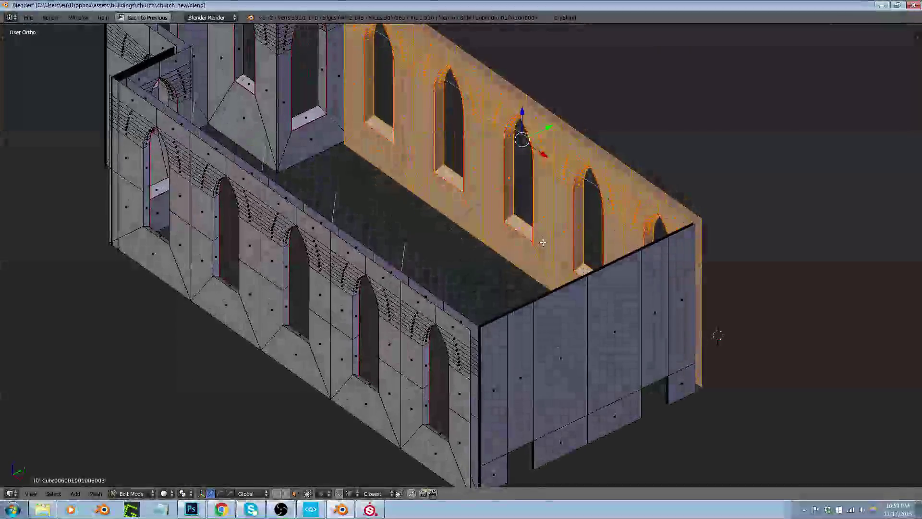
{"action": "key", "text": "x"}
{"action": "left_click", "coordinate": [511, 264]}
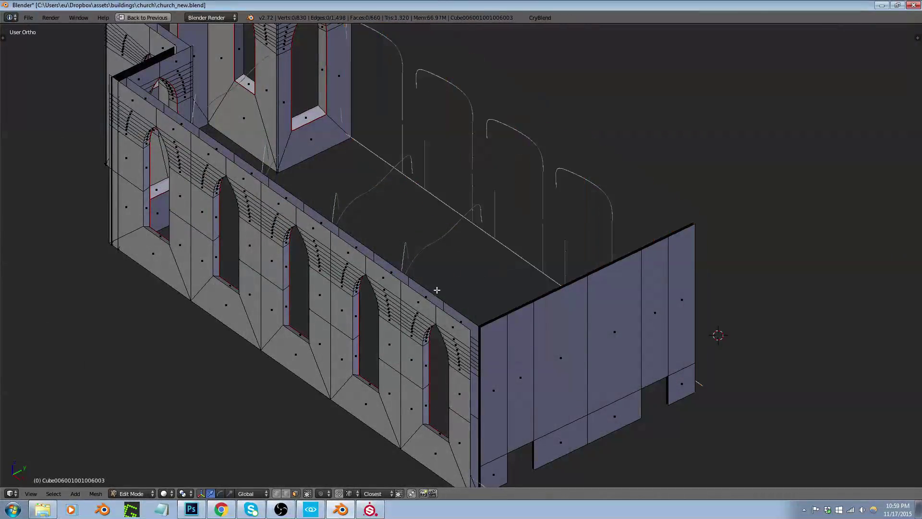
Select the whole remaining long side wall and place a duplicate of it on the open opposite side
{"action": "right_click", "coordinate": [393, 290]}
{"action": "right_click", "coordinate": [394, 268], "text": "shift"}
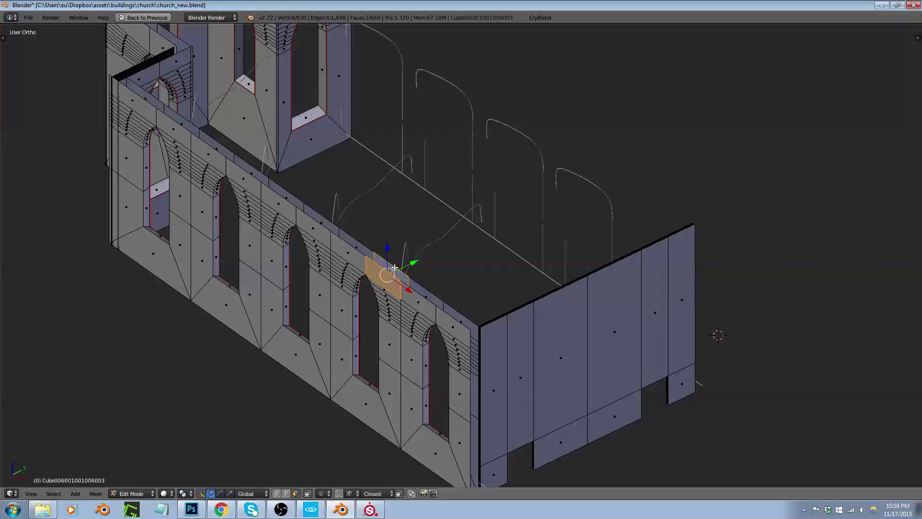
{"action": "key", "text": "ctrl+l"}
{"action": "scroll", "coordinate": [383, 325], "scroll_direction": "down", "scroll_amount": 2}
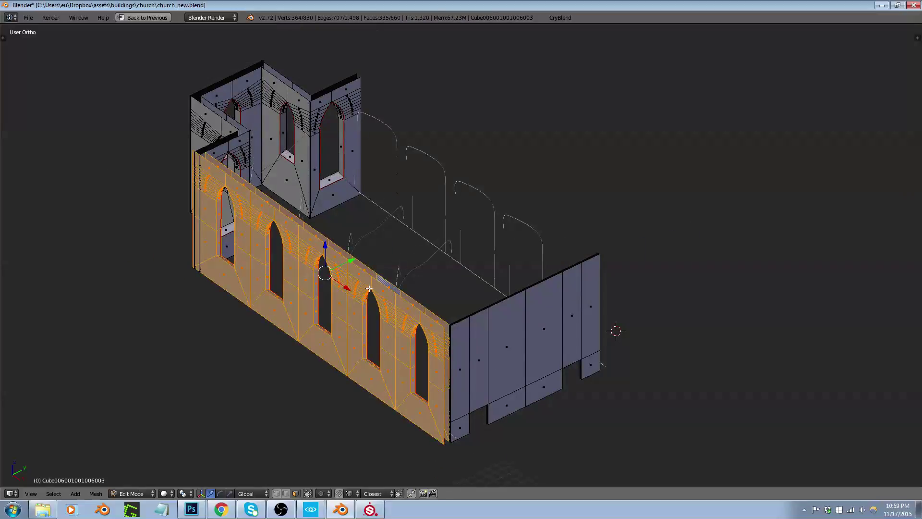
{"action": "key", "text": "shift+d"}
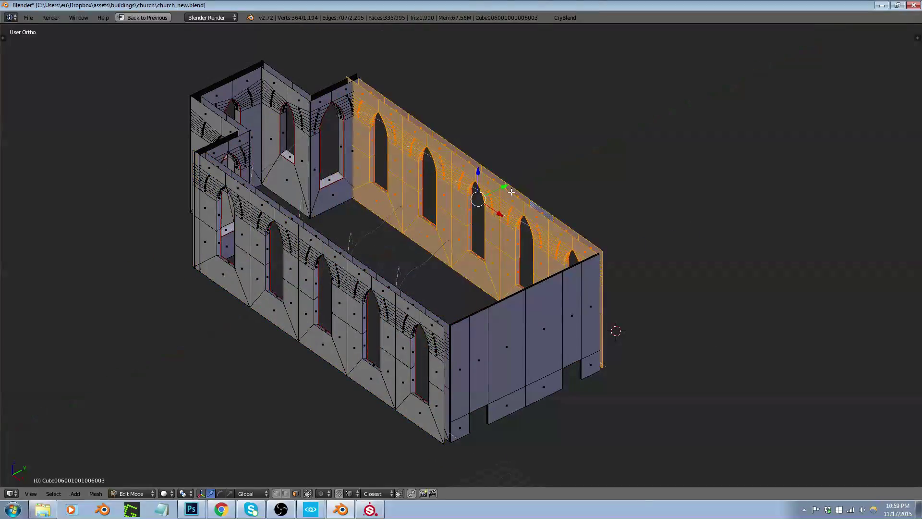
Mirror the duplicated side wall along the Y axis and make its normals consistent
{"action": "key", "text": "ctrl+m"}
{"action": "key", "text": "y"}
{"action": "left_click", "coordinate": [512, 192]}
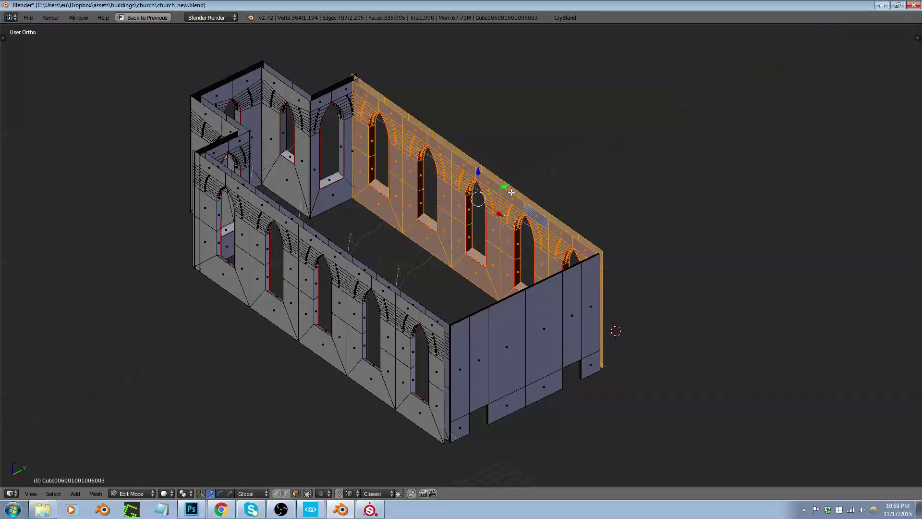
{"action": "middle_click_drag", "start_coordinate": [512, 192], "coordinate": [579, 212]}
Return to the full editor layout and start the Screencast Keys display
{"action": "key", "text": "ctrl+Up"}
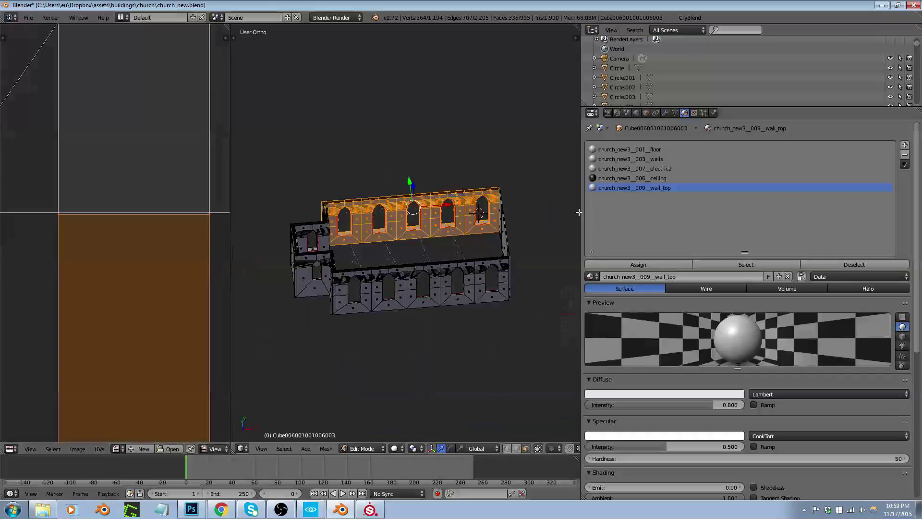
{"action": "key", "text": "n"}
{"action": "scroll", "coordinate": [556, 414], "scroll_direction": "down", "scroll_amount": 15}
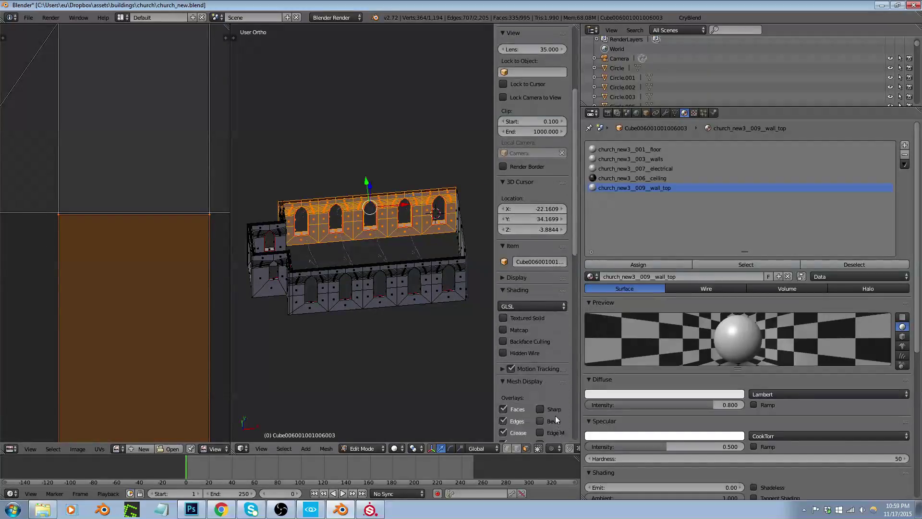
{"action": "scroll", "coordinate": [555, 414], "scroll_direction": "down", "scroll_amount": 8}
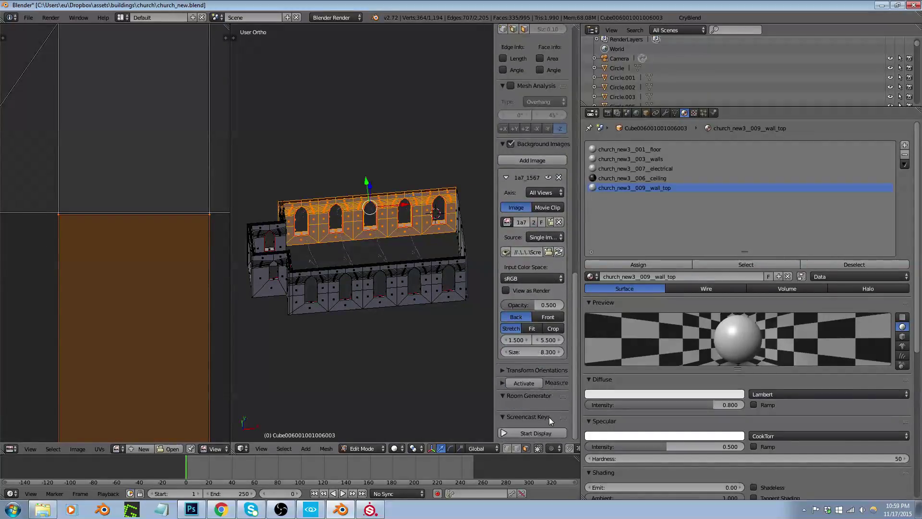
{"action": "key", "text": "n"}
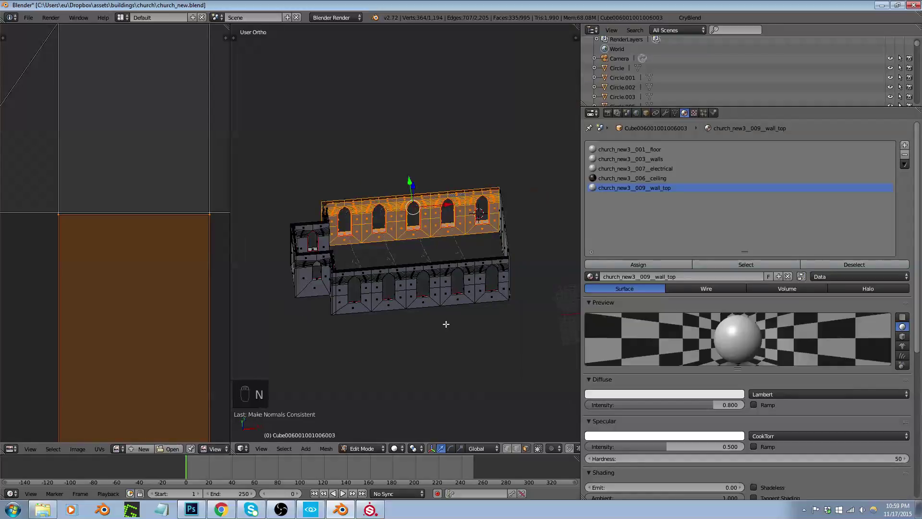
Examine the mirrored side wall and its joins with the adjacent walls in an enlarged 3D view
{"action": "key", "text": "shift+space"}
{"action": "middle_click_drag", "start_coordinate": [457, 324], "coordinate": [194, 135]}
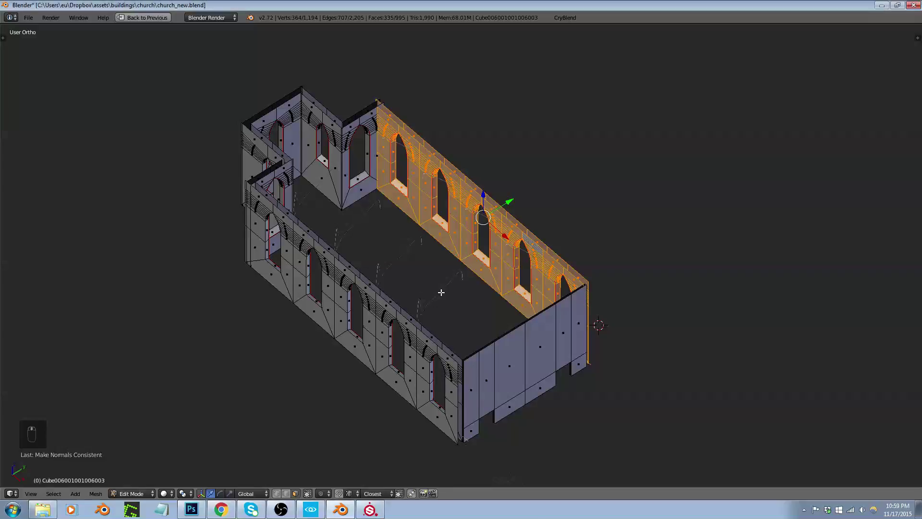
{"action": "middle_click_drag", "start_coordinate": [441, 291], "coordinate": [442, 283]}
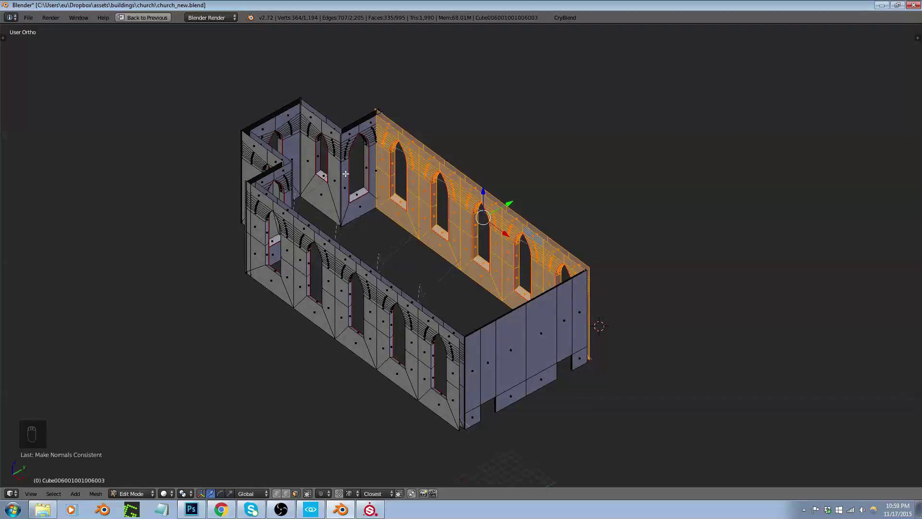
{"action": "scroll", "coordinate": [349, 176], "scroll_direction": "up", "scroll_amount": 4}
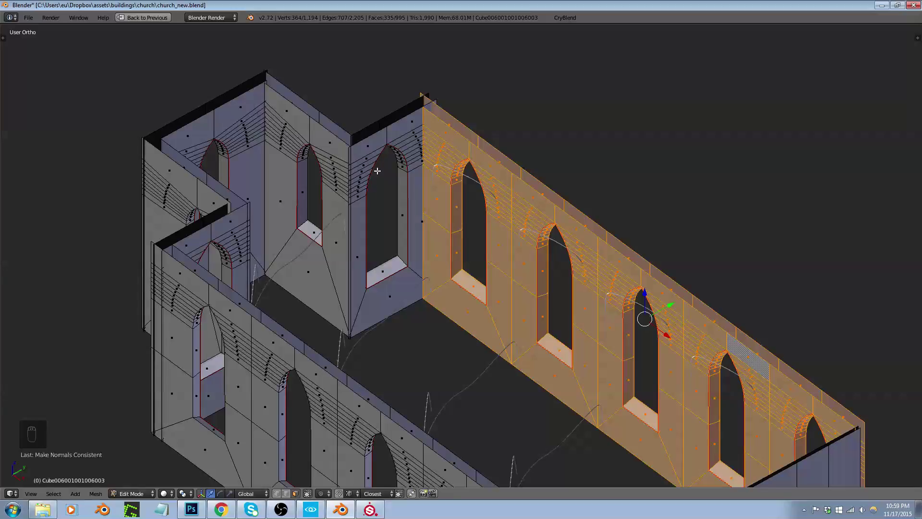
{"action": "scroll", "coordinate": [379, 143], "scroll_direction": "down", "scroll_amount": 4}
{"action": "middle_click_drag", "start_coordinate": [379, 144], "coordinate": [543, 253]}
{"action": "scroll", "coordinate": [544, 254], "scroll_direction": "down", "scroll_amount": 2}
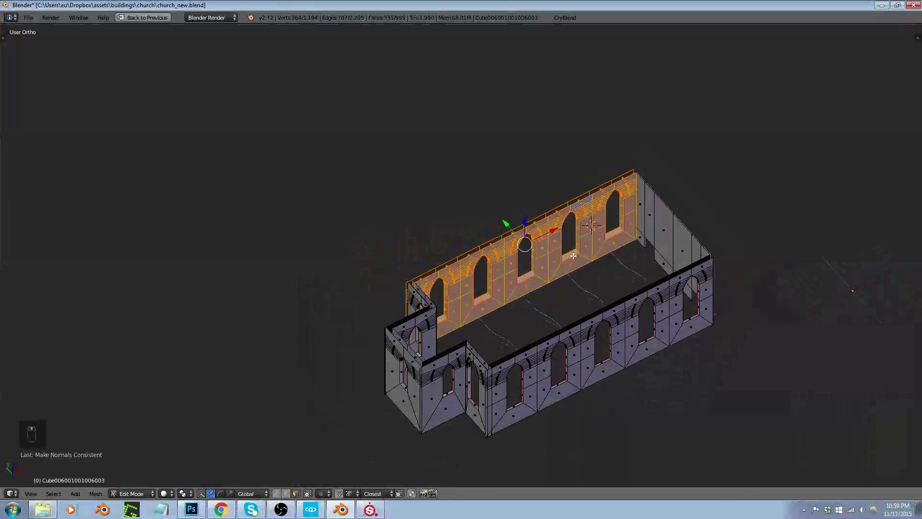
{"action": "scroll", "coordinate": [641, 243], "scroll_direction": "up", "scroll_amount": 5}
{"action": "scroll", "coordinate": [640, 100], "scroll_direction": "up", "scroll_amount": 5}
{"action": "scroll", "coordinate": [640, 97], "scroll_direction": "down", "scroll_amount": 4}
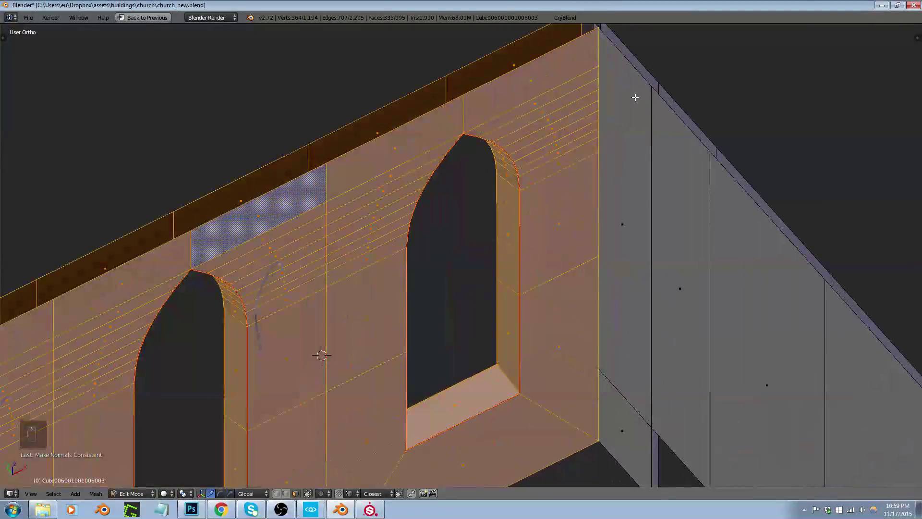
{"action": "middle_click_drag", "start_coordinate": [640, 157], "coordinate": [548, 236]}
{"action": "scroll", "coordinate": [655, 176], "scroll_direction": "down", "scroll_amount": 4}
{"action": "scroll", "coordinate": [470, 280], "scroll_direction": "up", "scroll_amount": 3}
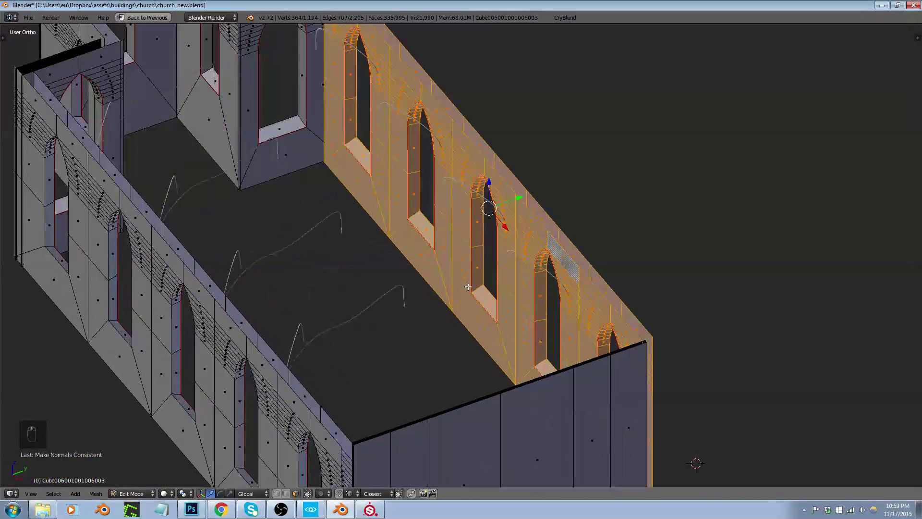
Leave Edit Mode and export the church model with CryBlend's Export to Game into the church folder
{"action": "key", "text": "Tab"}
{"action": "left_click", "coordinate": [575, 18]}
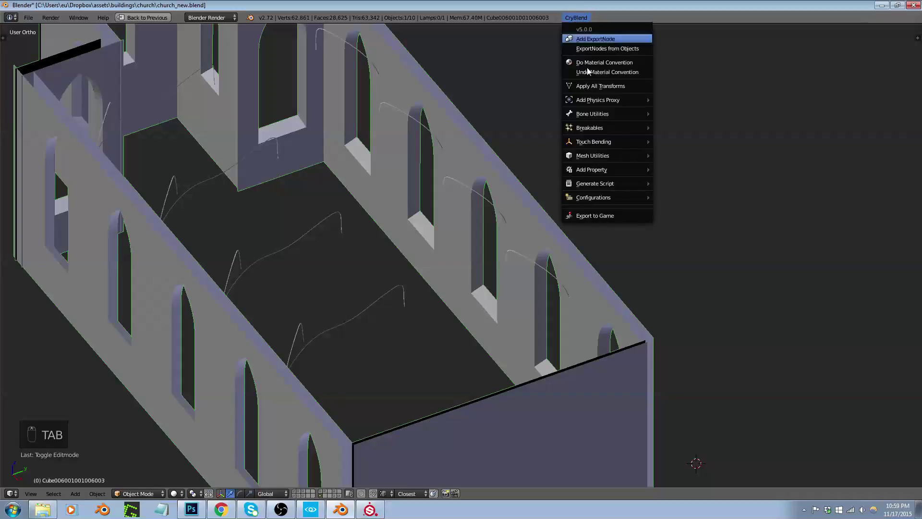
{"action": "left_click", "coordinate": [577, 215]}
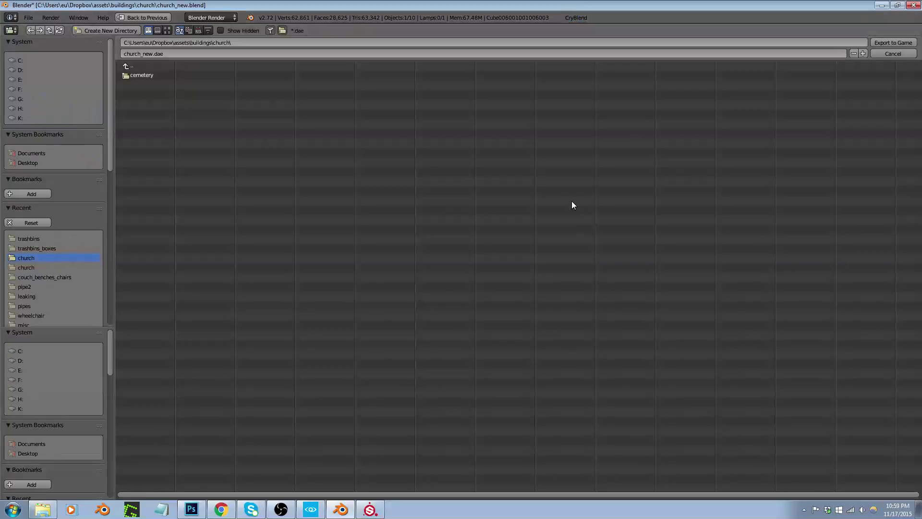
{"action": "left_click", "coordinate": [29, 237]}
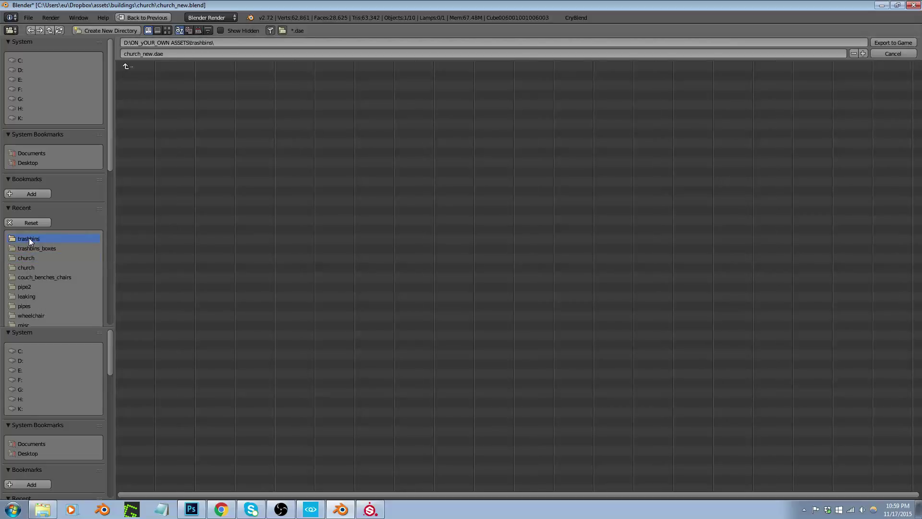
{"action": "left_click", "coordinate": [44, 250]}
{"action": "left_click", "coordinate": [34, 258]}
{"action": "left_click", "coordinate": [27, 268]}
{"action": "left_click_drag", "start_coordinate": [110, 350], "coordinate": [105, 428]}
{"action": "left_click", "coordinate": [37, 375]}
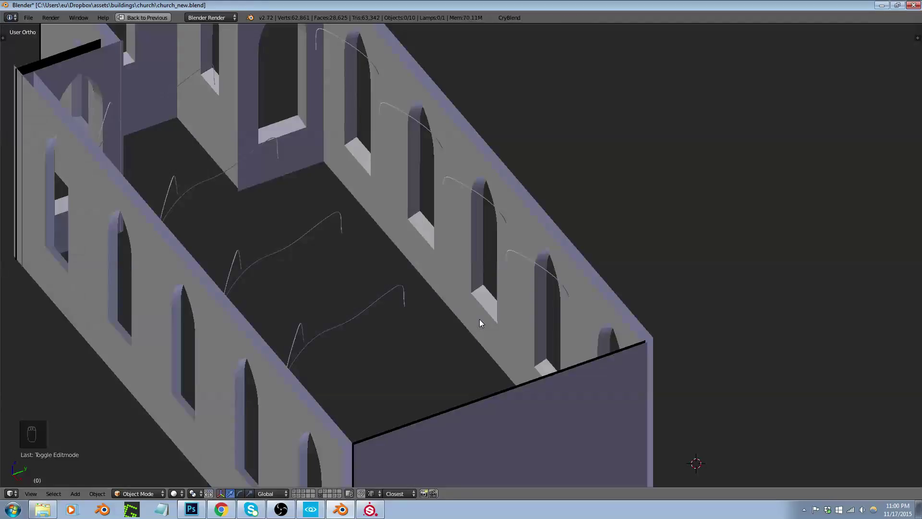
Switch to CRYENGINE Sandbox and inspect the ornaments and trim on the re-exported church side wall
{"action": "left_click", "coordinate": [314, 510]}
{"action": "right_click_drag", "start_coordinate": [373, 414], "coordinate": [552, 408]}
{"action": "key", "text": "w"}
{"action": "key", "text": "w"}
{"action": "key", "text": "w"}
{"action": "key", "text": "s"}
{"action": "key", "text": "s"}
{"action": "key", "text": "d"}
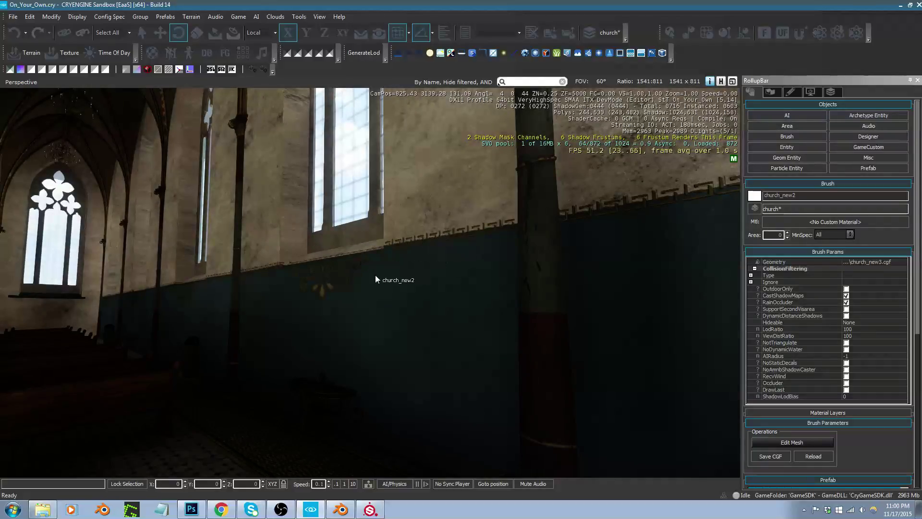
Switch back to Blender and select every face of the wall mesh that uses the church_new3__003__walls material
{"action": "key", "text": "alt+Tab"}
{"action": "right_click", "coordinate": [432, 248]}
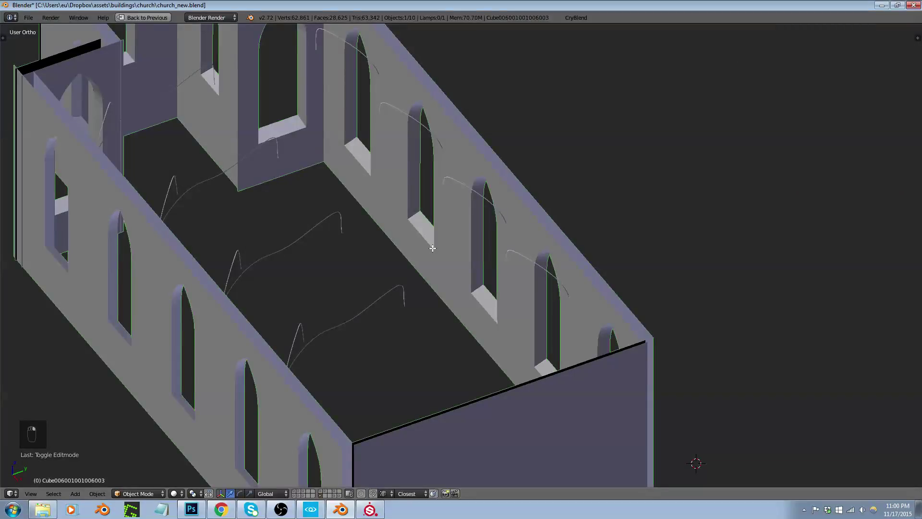
{"action": "key", "text": "Tab"}
{"action": "scroll", "coordinate": [452, 256], "scroll_direction": "down", "scroll_amount": 2}
{"action": "middle_click_drag", "start_coordinate": [451, 256], "coordinate": [455, 245]}
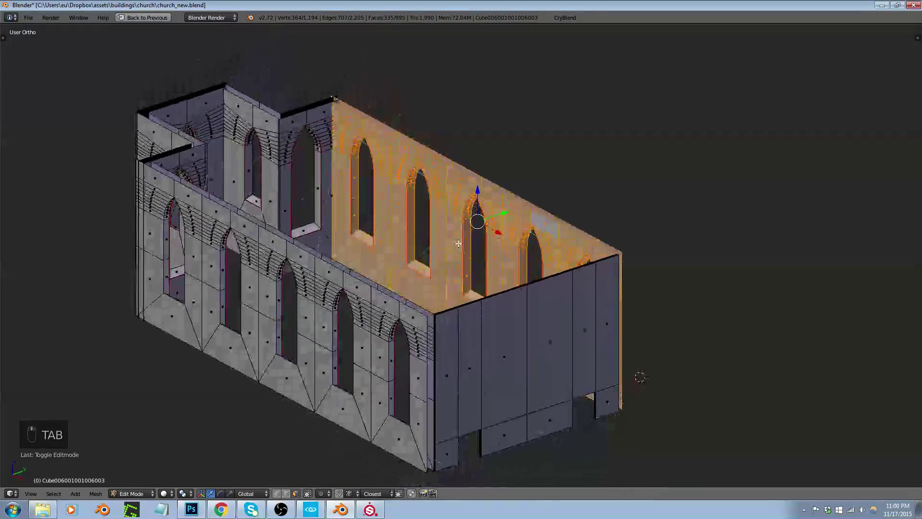
{"action": "middle_click_drag", "start_coordinate": [456, 277], "coordinate": [473, 289]}
{"action": "right_click", "coordinate": [498, 291]}
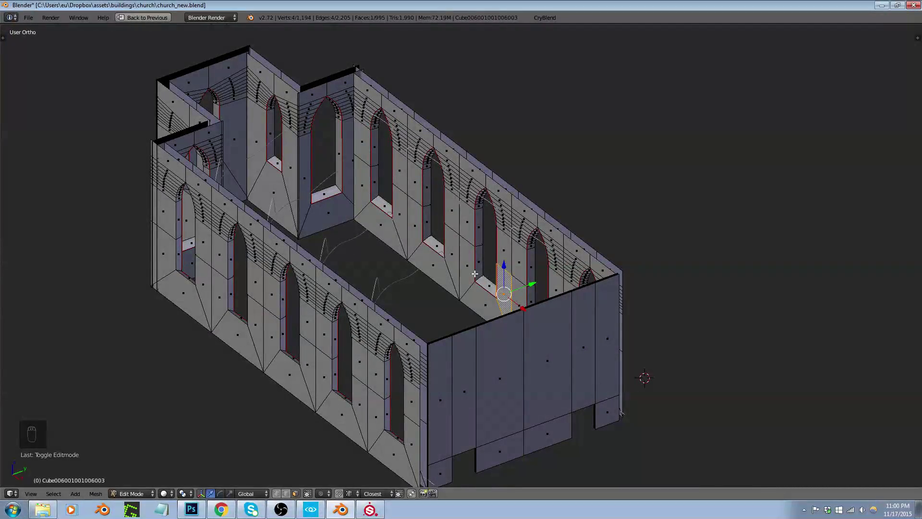
{"action": "key", "text": "shift+space"}
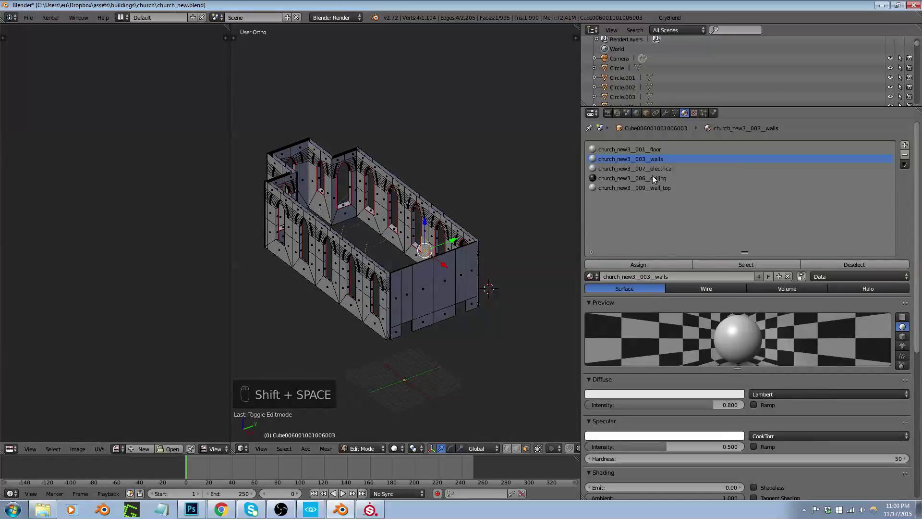
{"action": "left_click", "coordinate": [734, 263]}
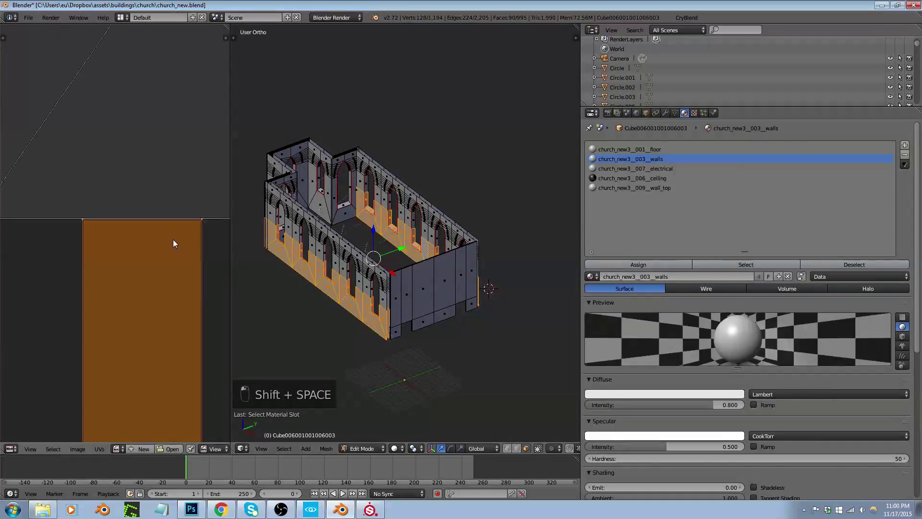
Examine the UV layout of the selected wall faces in an enlarged UV editor
{"action": "scroll", "coordinate": [163, 240], "scroll_direction": "up", "scroll_amount": 3}
{"action": "scroll", "coordinate": [155, 244], "scroll_direction": "down", "scroll_amount": 1}
{"action": "scroll", "coordinate": [434, 259], "scroll_direction": "up", "scroll_amount": 3}
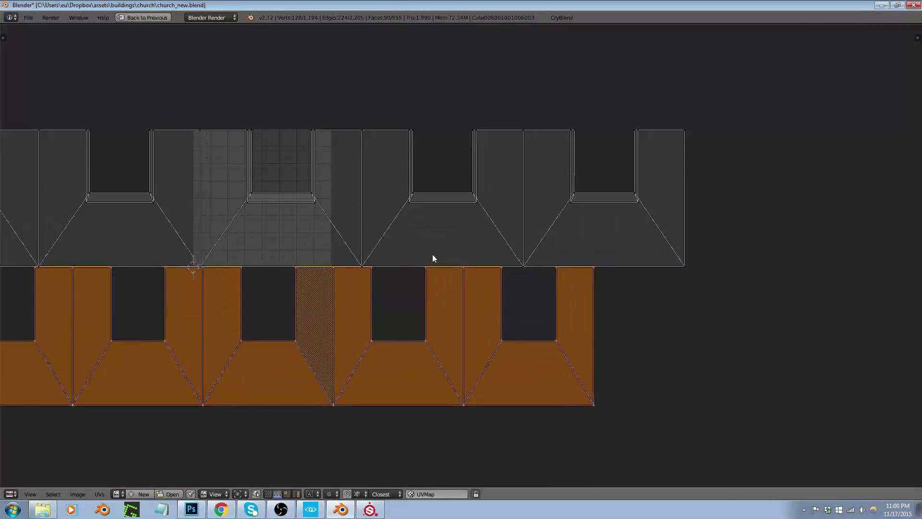
{"action": "scroll", "coordinate": [558, 281], "scroll_direction": "up", "scroll_amount": 5}
{"action": "scroll", "coordinate": [558, 280], "scroll_direction": "down", "scroll_amount": 5}
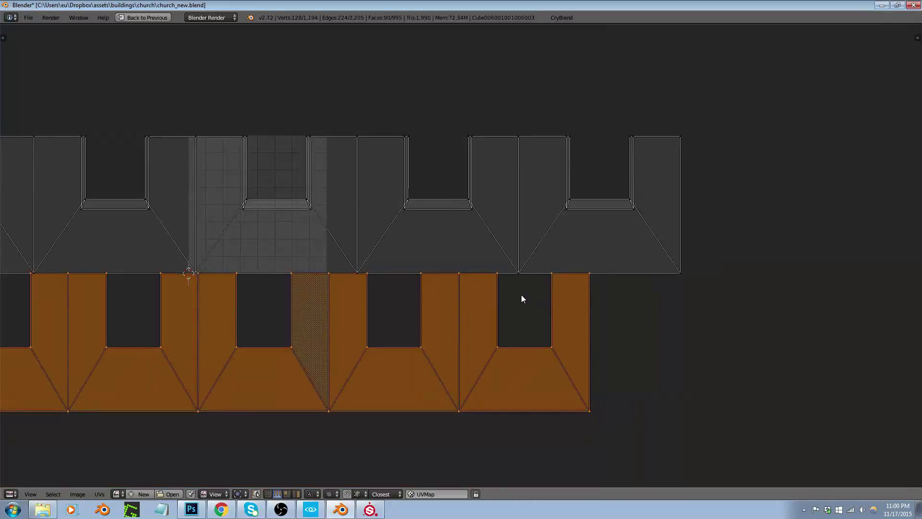
{"action": "key", "text": "shift+space"}
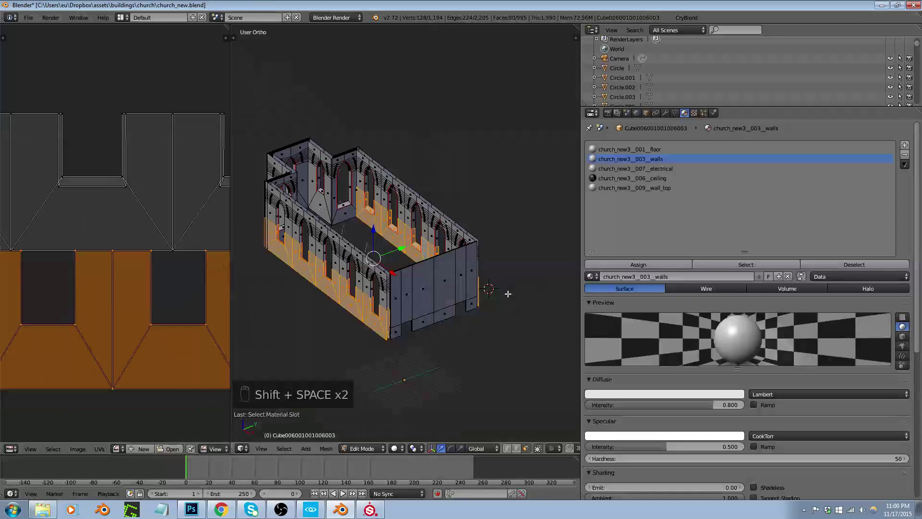
Change the UV selection mode and try to move the selected wall UVs
{"action": "mouse_move", "coordinate": [402, 261]}
{"action": "middle_mouse_down"}
{"action": "mouse_move", "coordinate": [354, 259]}
{"action": "mouse_move", "coordinate": [408, 260]}
{"action": "middle_mouse_up"}
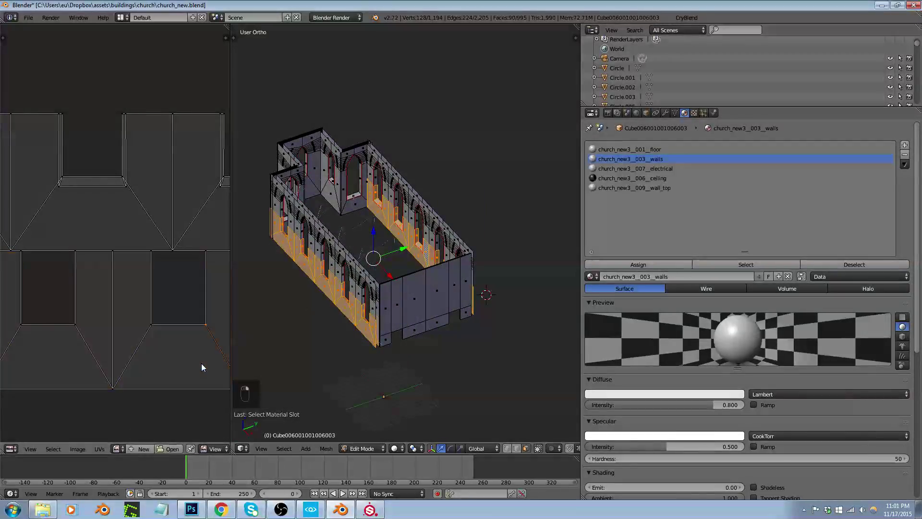
{"action": "key", "text": "ctrl+Tab"}
{"action": "left_click", "coordinate": [168, 392]}
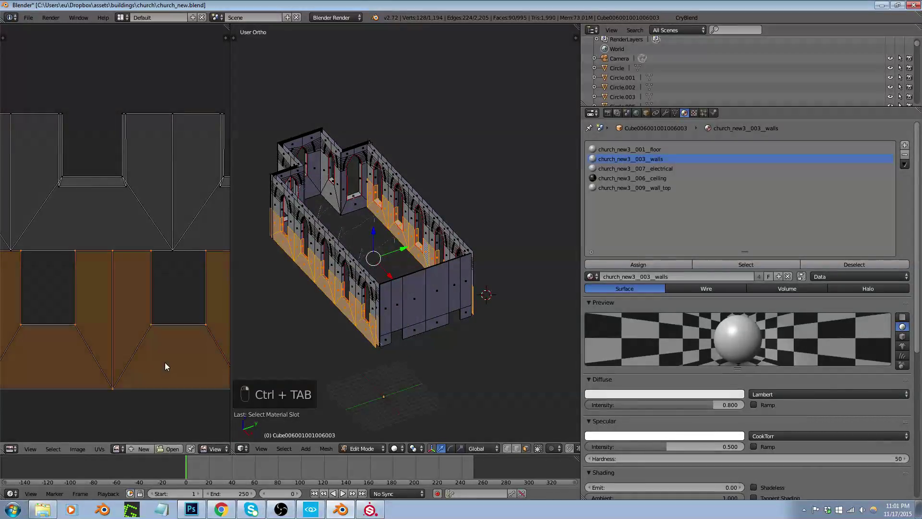
{"action": "key", "text": "g"}
{"action": "right_click", "coordinate": [161, 395]}
Select the linked faces of the long inner side wall with the arched windows
{"action": "middle_click_drag", "start_coordinate": [376, 252], "coordinate": [383, 250]}
{"action": "scroll", "coordinate": [398, 245], "scroll_direction": "down", "scroll_amount": 1}
{"action": "scroll", "coordinate": [417, 242], "scroll_direction": "up", "scroll_amount": 5}
{"action": "right_click", "coordinate": [416, 243]}
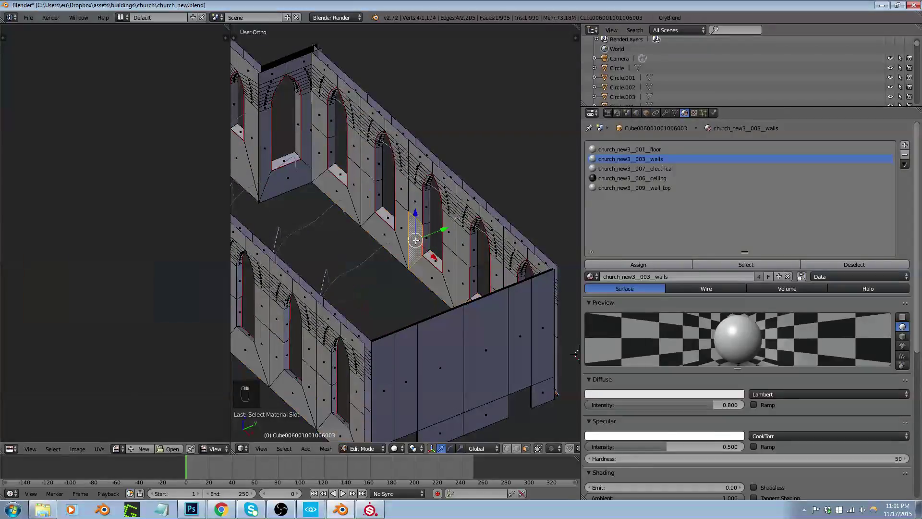
{"action": "key", "text": "l"}
{"action": "right_click", "coordinate": [413, 240]}
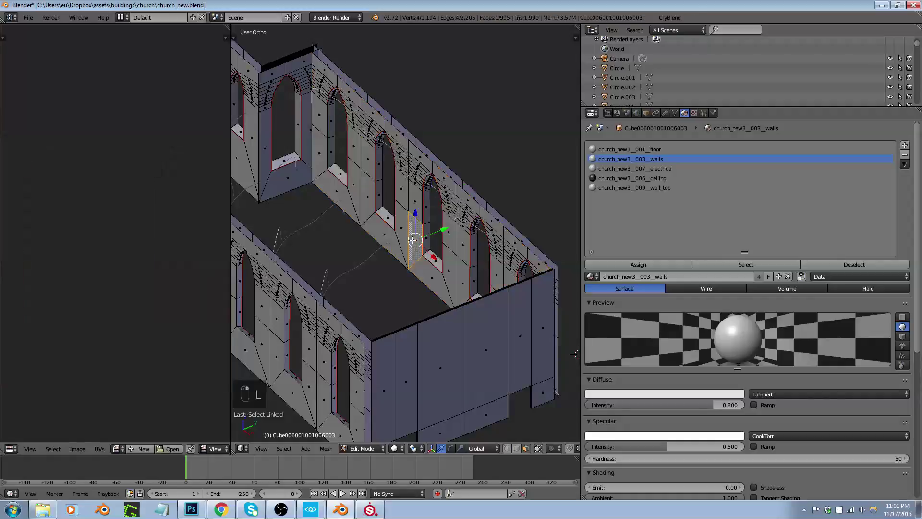
{"action": "key", "text": "l"}
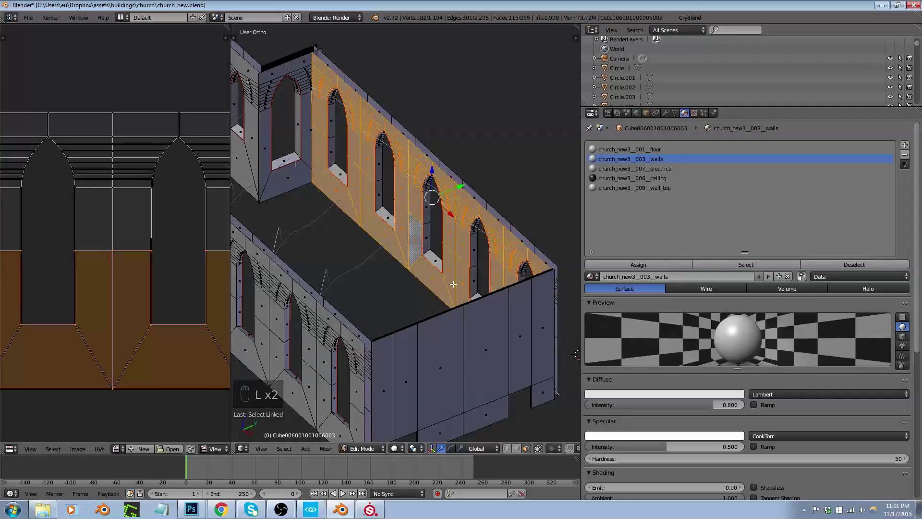
Extend the linked-face selection so it covers both opposite long side walls
{"action": "scroll", "coordinate": [413, 240], "scroll_direction": "down", "scroll_amount": 4}
{"action": "middle_click_drag", "start_coordinate": [413, 240], "coordinate": [322, 261]}
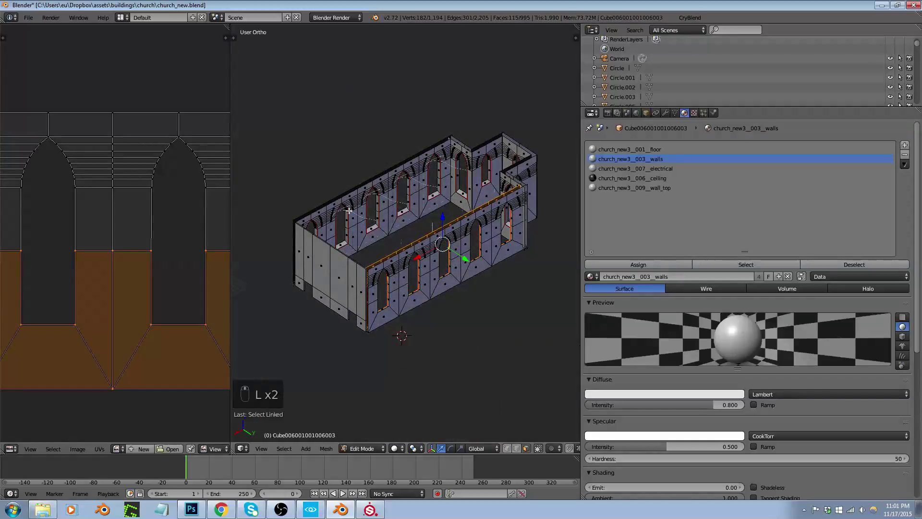
{"action": "scroll", "coordinate": [356, 212], "scroll_direction": "up", "scroll_amount": 6}
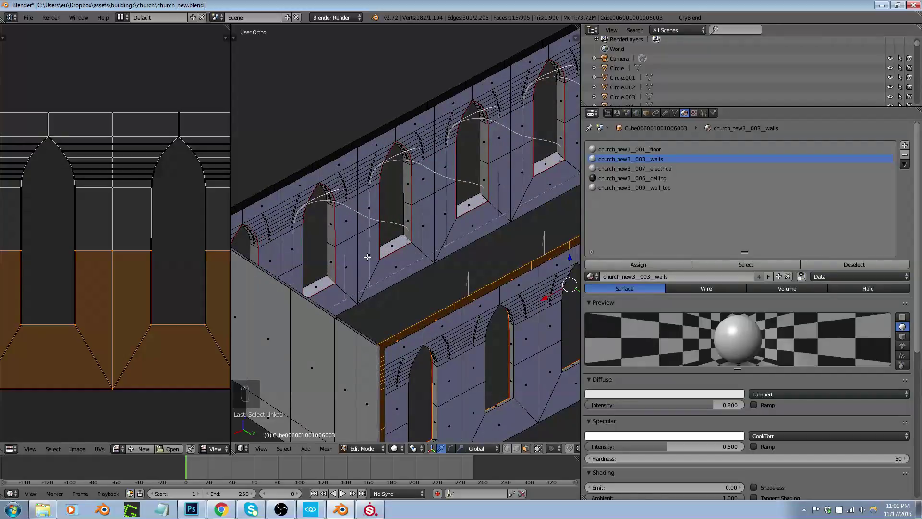
{"action": "key", "text": "shift+l"}
{"action": "key", "text": "ctrl+l"}
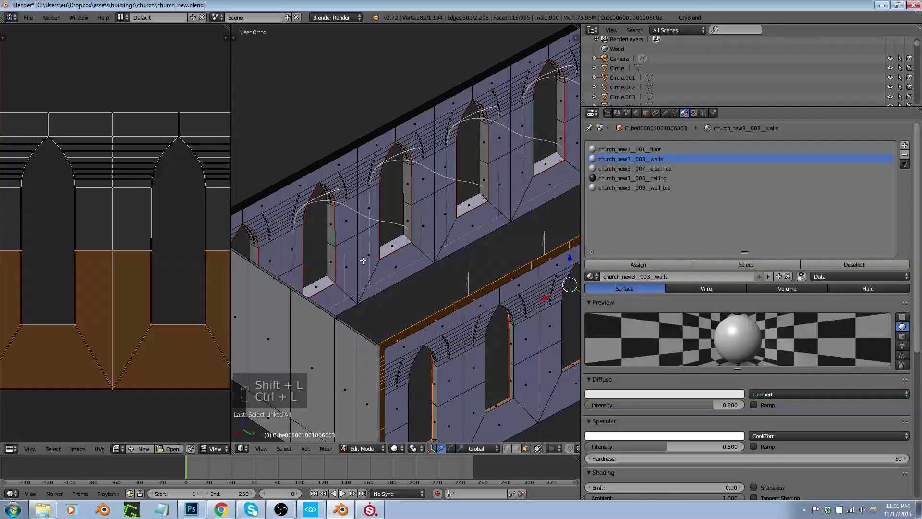
{"action": "right_click", "coordinate": [366, 250]}
{"action": "key", "text": "l"}
{"action": "middle_click_drag", "start_coordinate": [367, 261], "coordinate": [461, 262]}
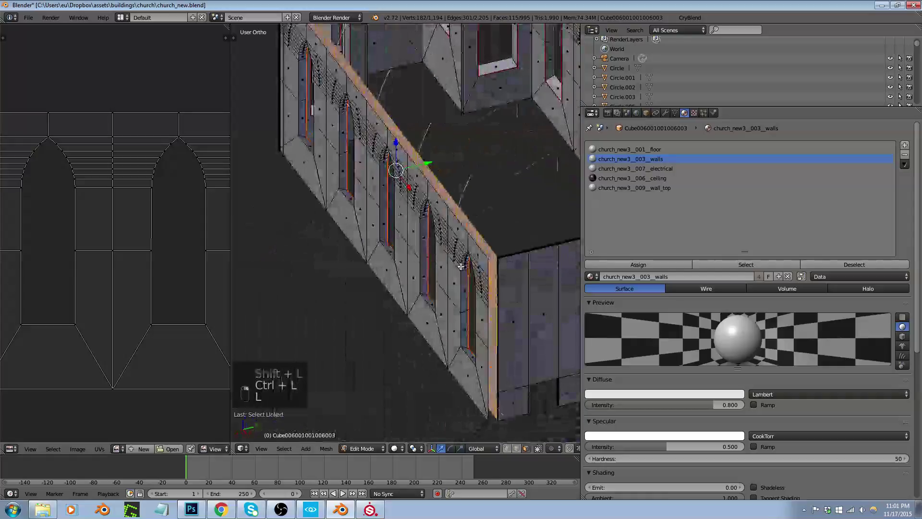
{"action": "scroll", "coordinate": [464, 237], "scroll_direction": "down", "scroll_amount": 3}
{"action": "scroll", "coordinate": [464, 236], "scroll_direction": "up", "scroll_amount": 2}
{"action": "key", "text": "l"}
{"action": "middle_click_drag", "start_coordinate": [463, 214], "coordinate": [370, 237]}
{"action": "scroll", "coordinate": [370, 237], "scroll_direction": "up", "scroll_amount": 2}
Select all the side walls' UVs in an enlarged UV editor and compare their layout with the wall in CRYENGINE Sandbox
{"action": "key", "text": "shift+space"}
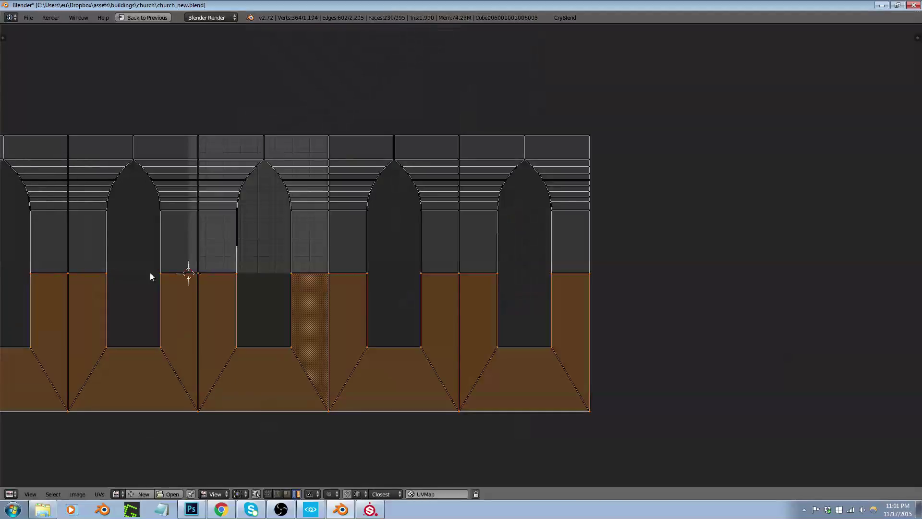
{"action": "scroll", "coordinate": [294, 153], "scroll_direction": "up", "scroll_amount": 3}
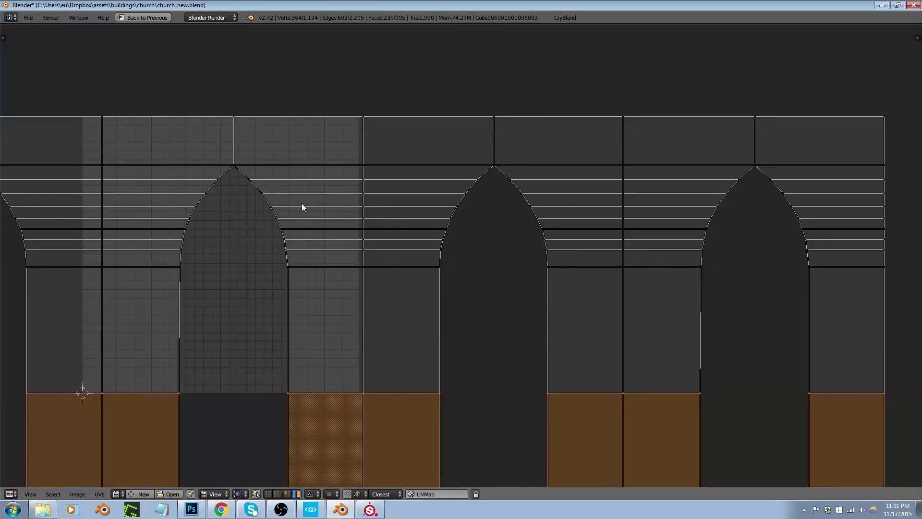
{"action": "key", "text": "a"}
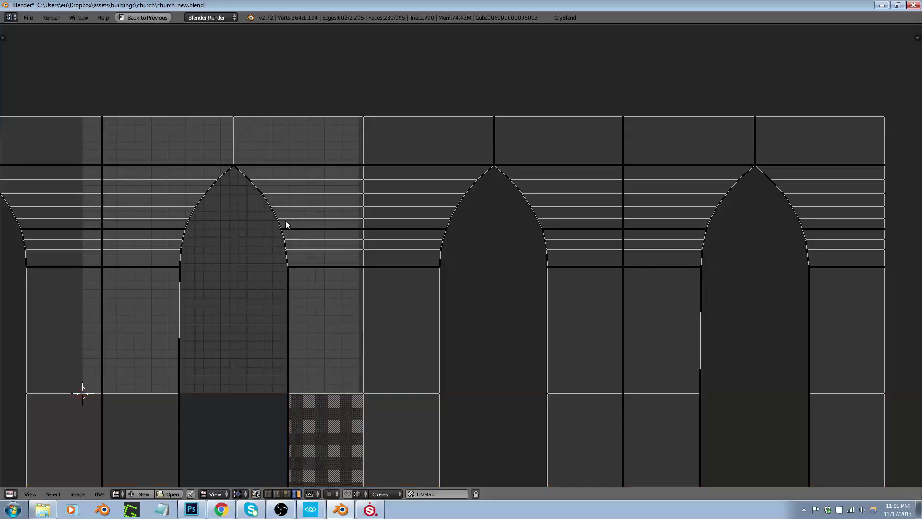
{"action": "key", "text": "a"}
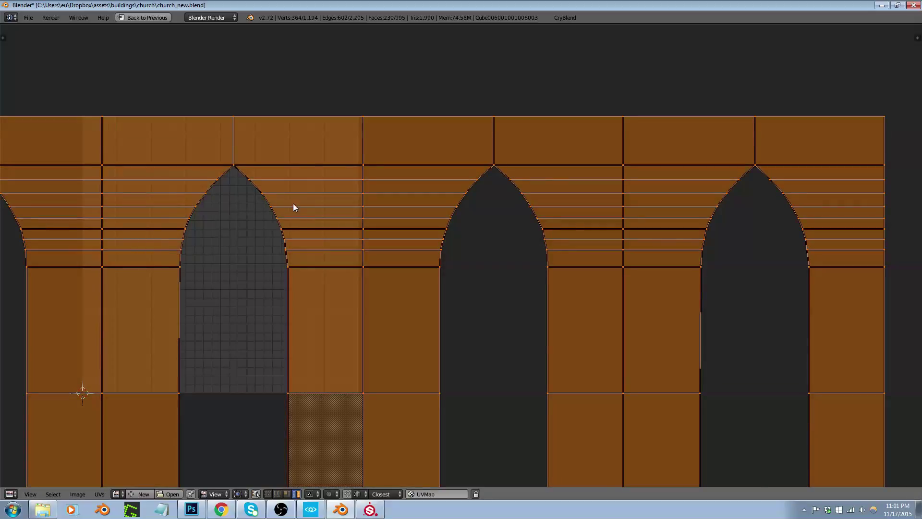
{"action": "scroll", "coordinate": [294, 211], "scroll_direction": "down", "scroll_amount": 2}
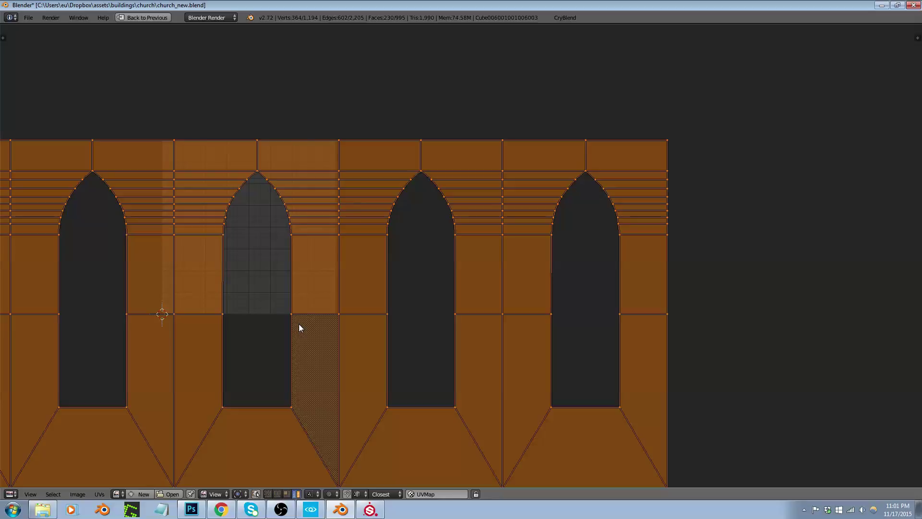
{"action": "scroll", "coordinate": [321, 206], "scroll_direction": "down", "scroll_amount": 3}
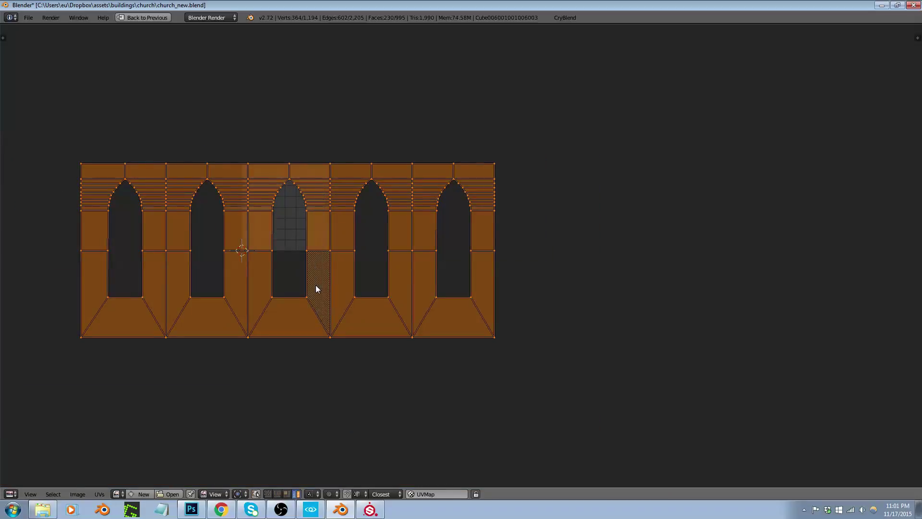
{"action": "scroll", "coordinate": [315, 267], "scroll_direction": "up", "scroll_amount": 2}
{"action": "scroll", "coordinate": [315, 261], "scroll_direction": "down", "scroll_amount": 1}
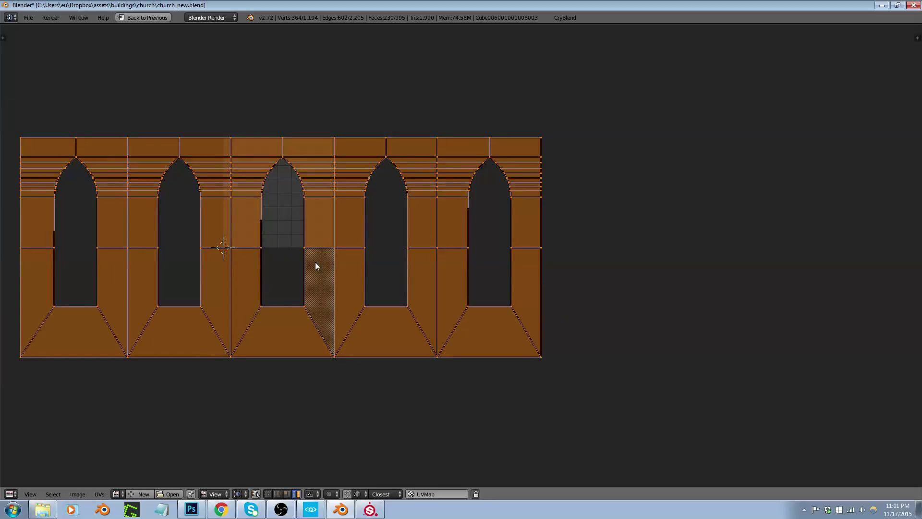
{"action": "key", "text": "alt+Tab"}
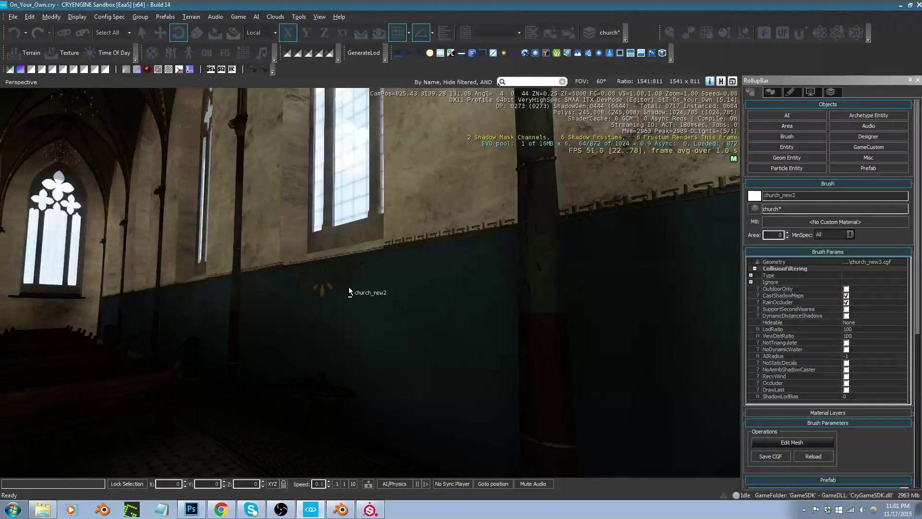
{"action": "key", "text": "alt+Tab"}
Box-select the horizontal row of wall UV vertices across the middle of the windows and move it slightly down along the Y axis
{"action": "key", "text": "a"}
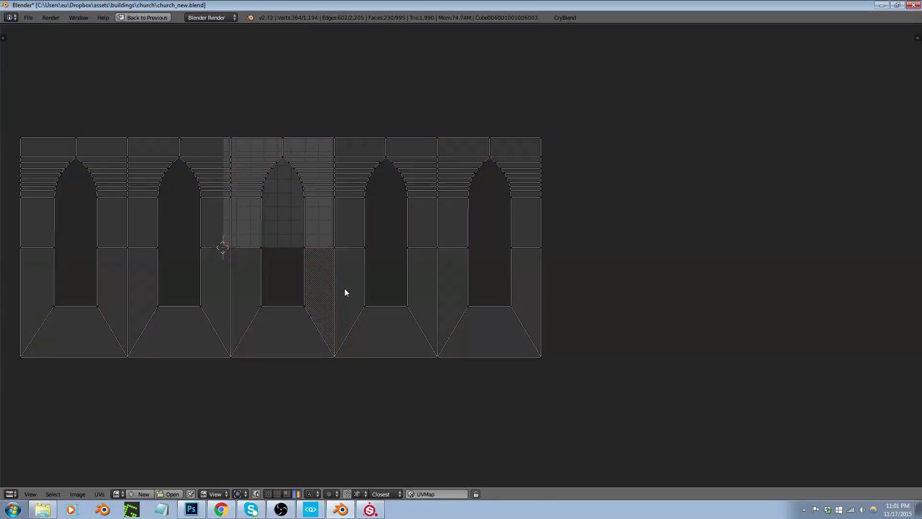
{"action": "key", "text": "b"}
{"action": "left_click_drag", "start_coordinate": [6, 236], "coordinate": [538, 268]}
{"action": "scroll", "coordinate": [425, 248], "scroll_direction": "up", "scroll_amount": 2}
{"action": "key", "text": "g"}
{"action": "key", "text": "y"}
{"action": "left_click", "coordinate": [384, 279]}
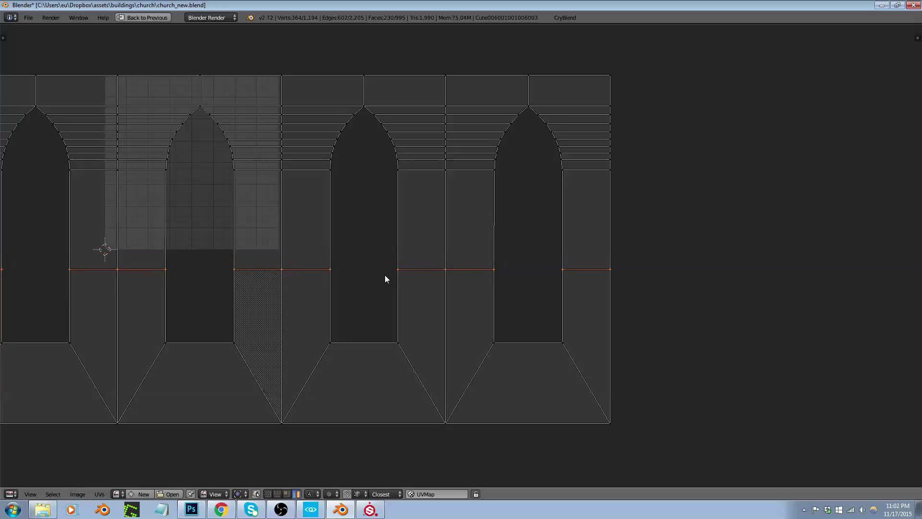
Leave Edit Mode, restore the normal layout, and switch to CRYENGINE Sandbox to inspect the trim and ornaments on the side wall
{"action": "key", "text": "Tab"}
{"action": "key", "text": "shift+space"}
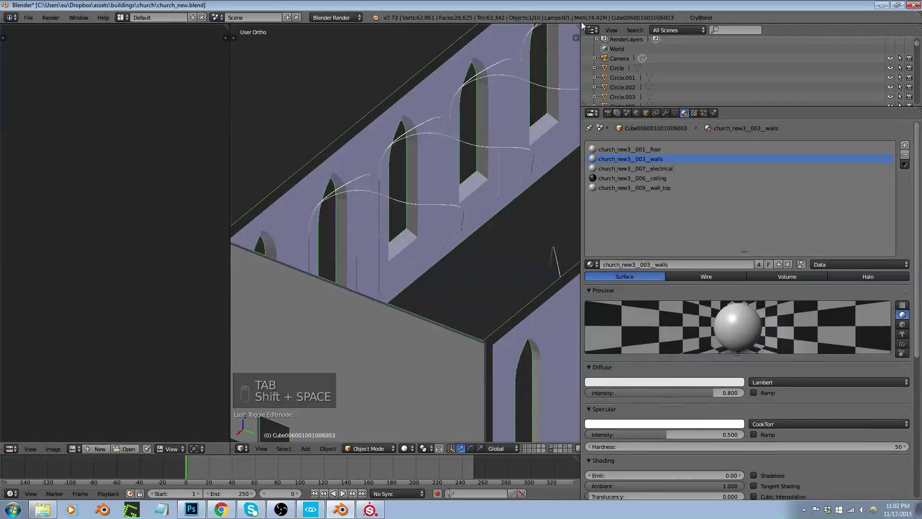
{"action": "key", "text": "alt+Tab"}
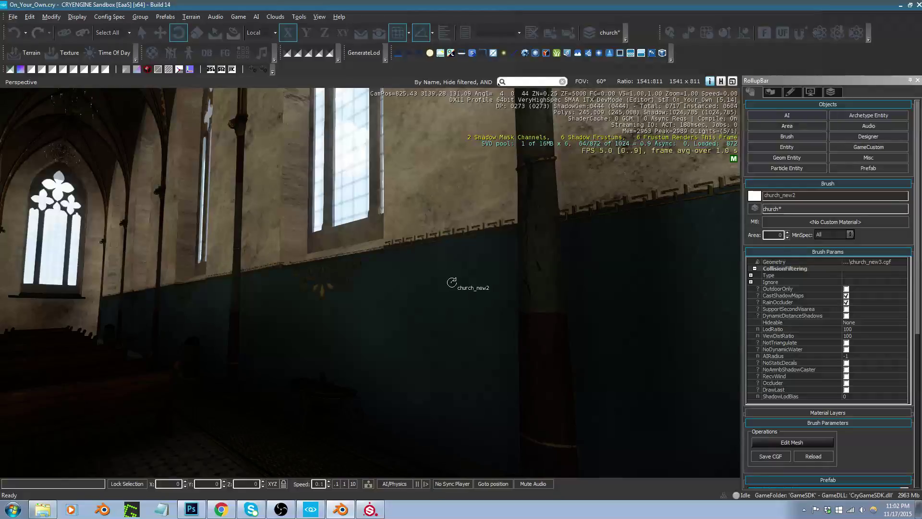
{"action": "mouse_move", "coordinate": [455, 272]}
{"action": "right_mouse_down"}
{"action": "mouse_move", "coordinate": [490, 262]}
{"action": "mouse_move", "coordinate": [459, 274]}
{"action": "right_mouse_up"}
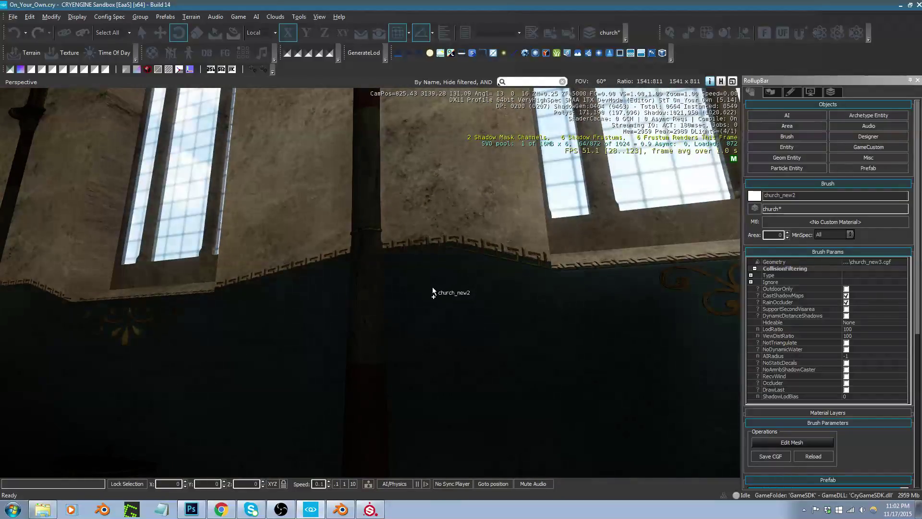
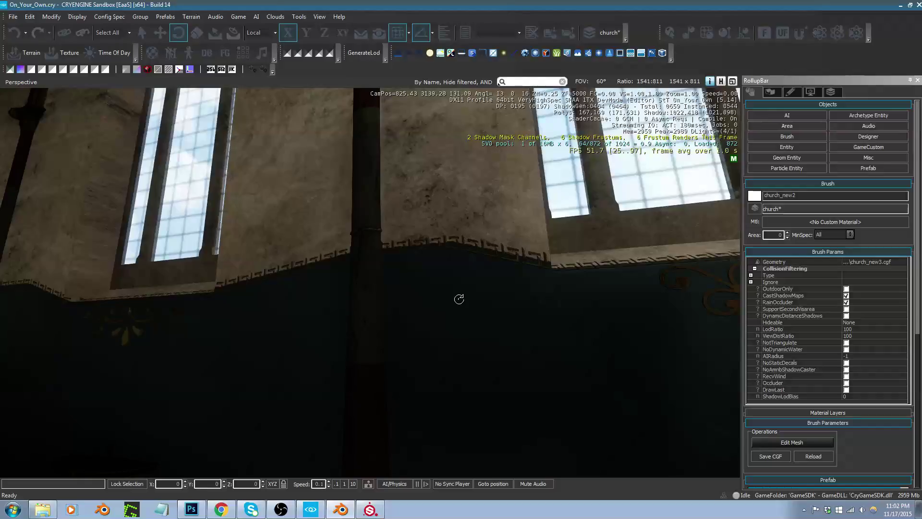
Finish inspecting the side wall, switch to Blender, select the wall object and add a new texture to its church_new3__003__walls material
{"action": "mouse_move", "coordinate": [473, 304]}
{"action": "right_mouse_down"}
{"action": "mouse_move", "coordinate": [404, 319]}
{"action": "mouse_move", "coordinate": [485, 308]}
{"action": "right_mouse_up"}
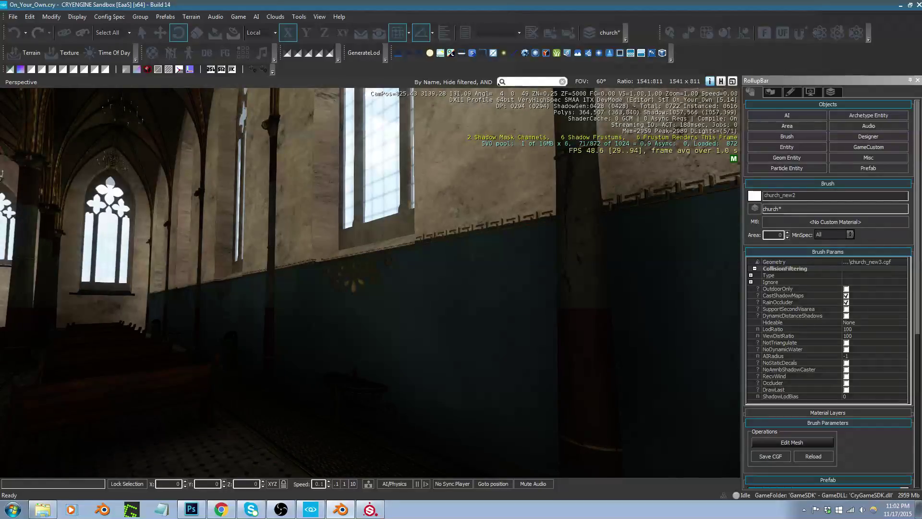
{"action": "left_click_drag", "start_coordinate": [921, 3], "coordinate": [604, 1]}
{"action": "right_click", "coordinate": [445, 226]}
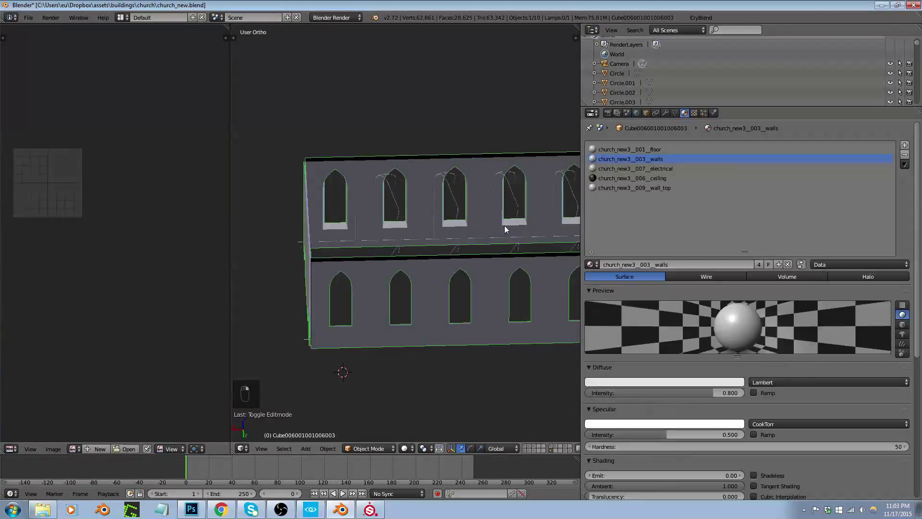
{"action": "left_click", "coordinate": [694, 112]}
{"action": "left_click", "coordinate": [730, 219]}
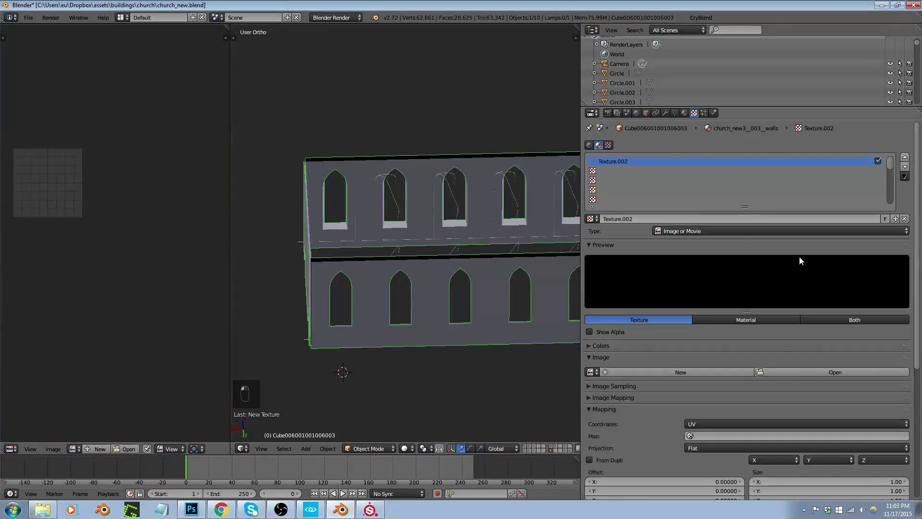
Start opening an image for the walls texture and browse to the GameSDK\Levels\On_Your_Own\textures folder
{"action": "left_click", "coordinate": [834, 372]}
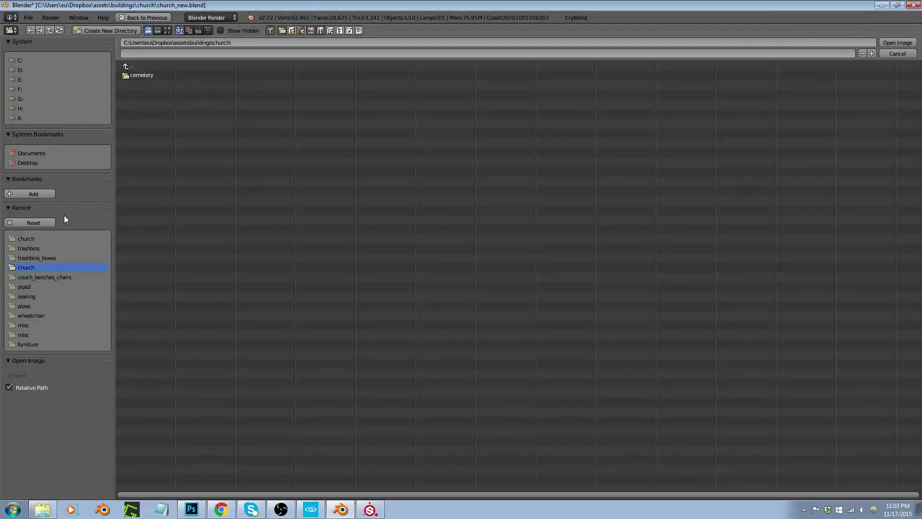
{"action": "left_click", "coordinate": [33, 238]}
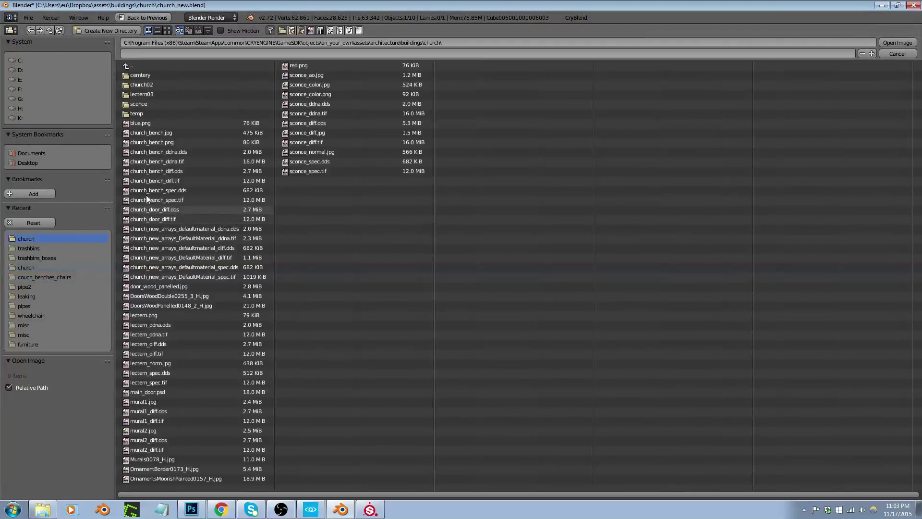
{"action": "left_click", "coordinate": [140, 64]}
{"action": "left_click", "coordinate": [140, 65]}
{"action": "left_click", "coordinate": [140, 65]}
{"action": "left_click", "coordinate": [135, 64]}
{"action": "left_click", "coordinate": [135, 65]}
{"action": "left_click", "coordinate": [135, 65]}
{"action": "left_click", "coordinate": [139, 123]}
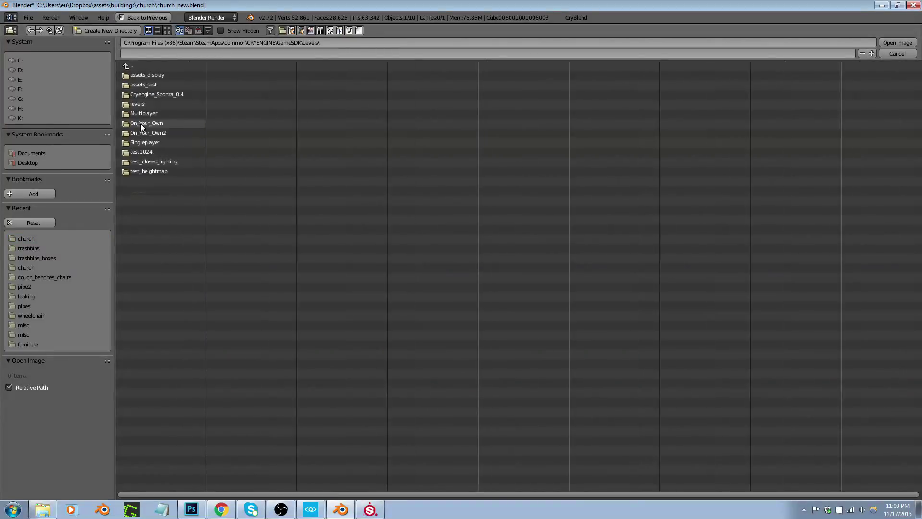
{"action": "left_click", "coordinate": [140, 124]}
{"action": "left_click", "coordinate": [141, 127]}
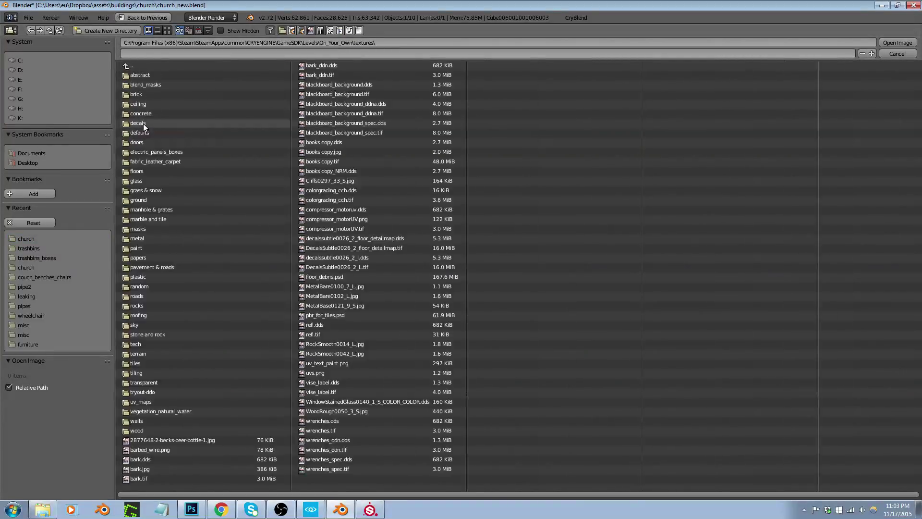
Load wall4_DefaultMaterial_diff.tif from the walls\plaster\pbr\painter folder as the texture image, using thumbnails to identify it
{"action": "left_click", "coordinate": [137, 421]}
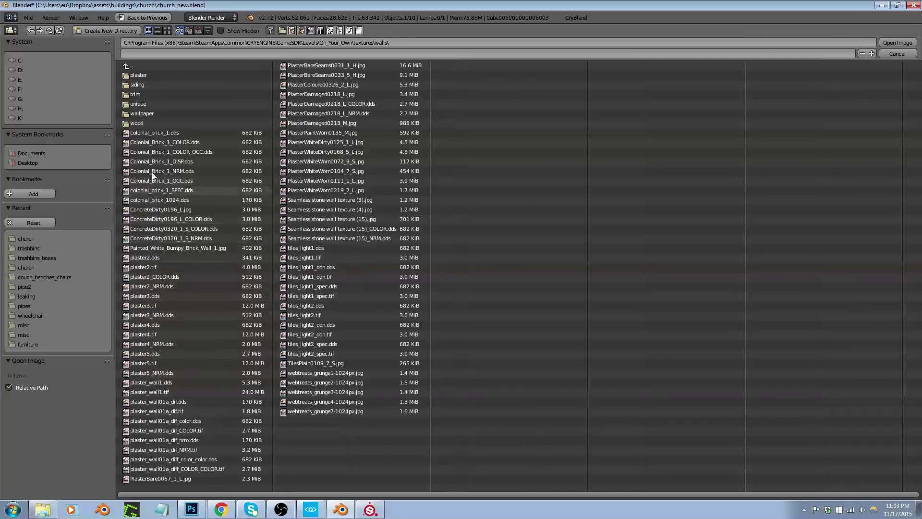
{"action": "left_click", "coordinate": [131, 67]}
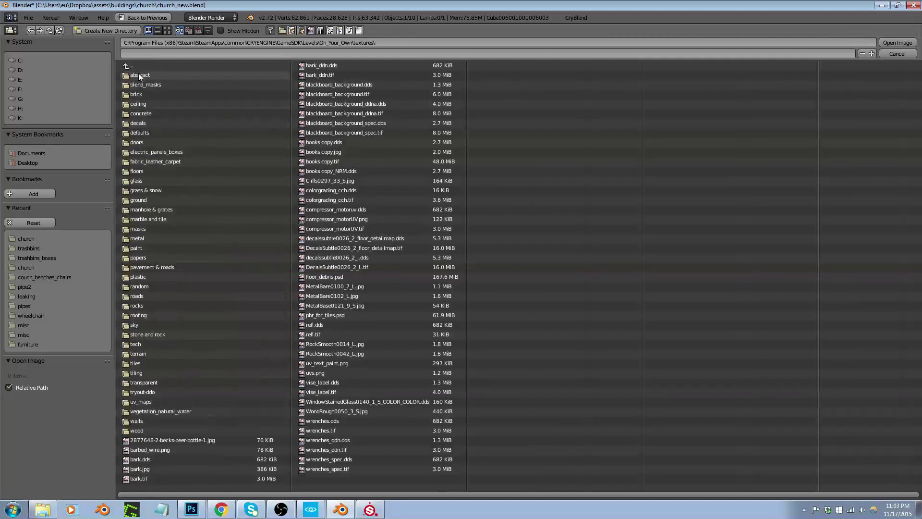
{"action": "left_click", "coordinate": [136, 421]}
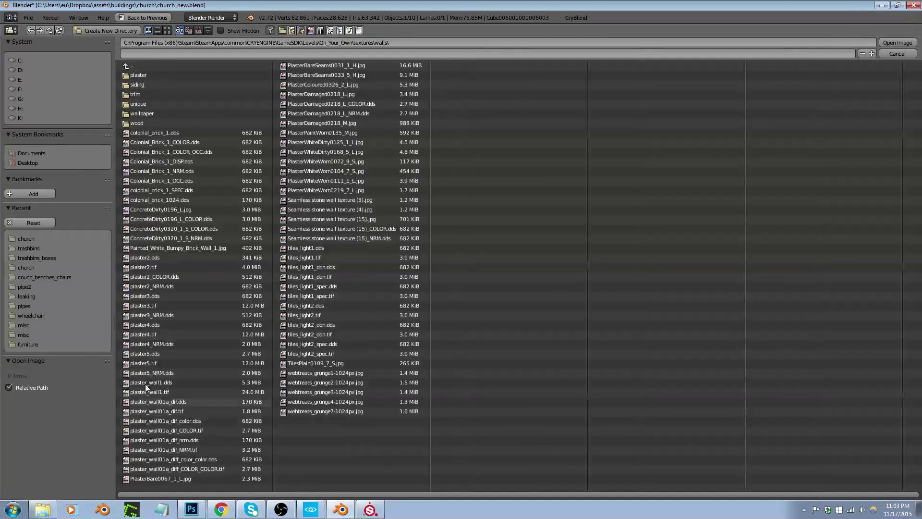
{"action": "left_click", "coordinate": [148, 76]}
{"action": "left_click", "coordinate": [145, 83]}
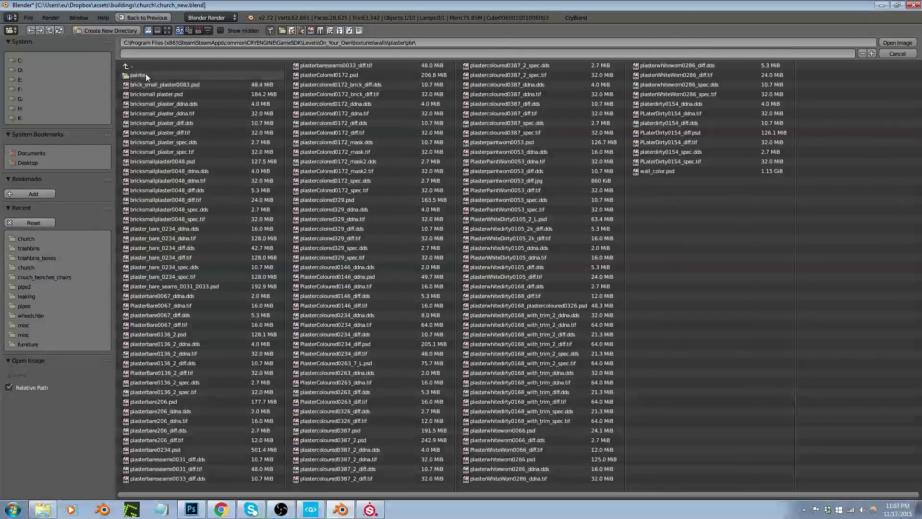
{"action": "left_click", "coordinate": [145, 74]}
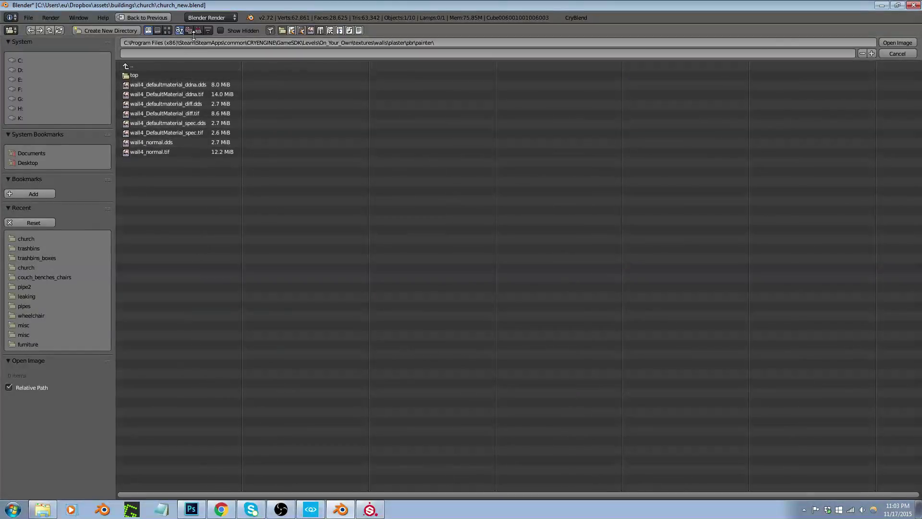
{"action": "left_click", "coordinate": [167, 31]}
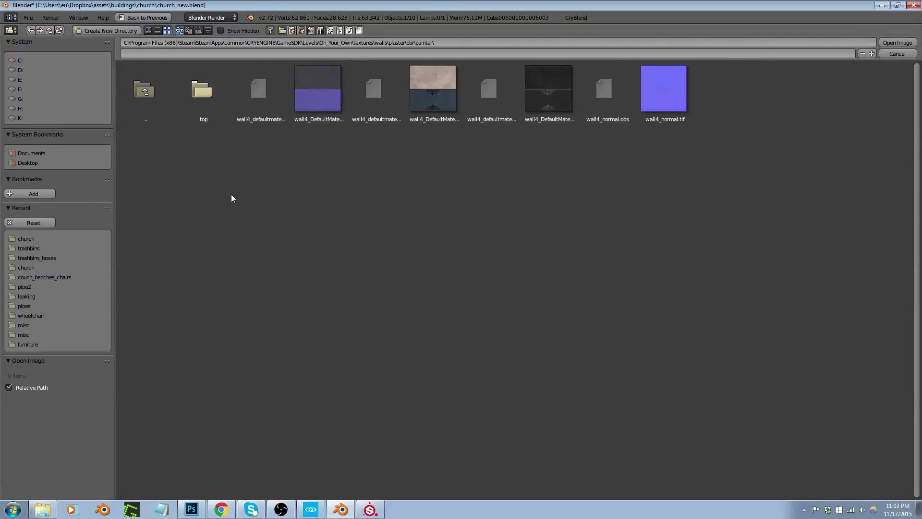
{"action": "left_click", "coordinate": [432, 103]}
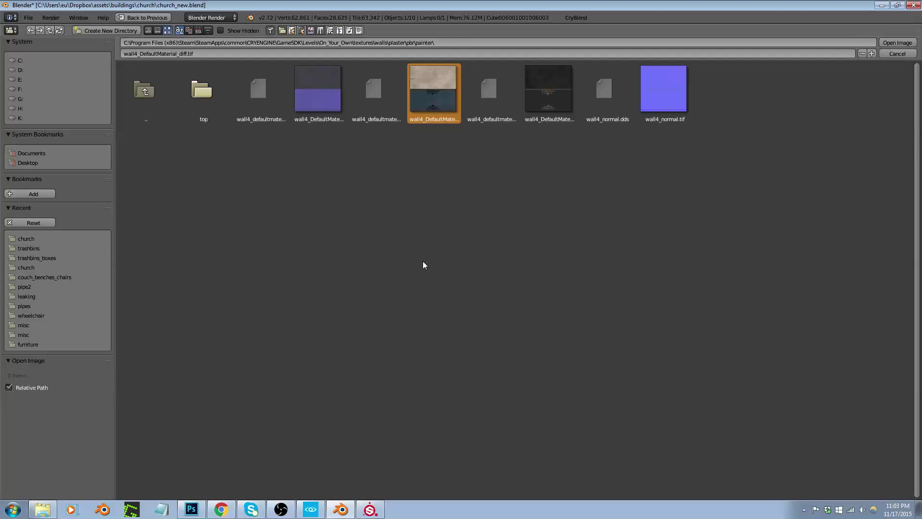
{"action": "key", "text": "Return"}
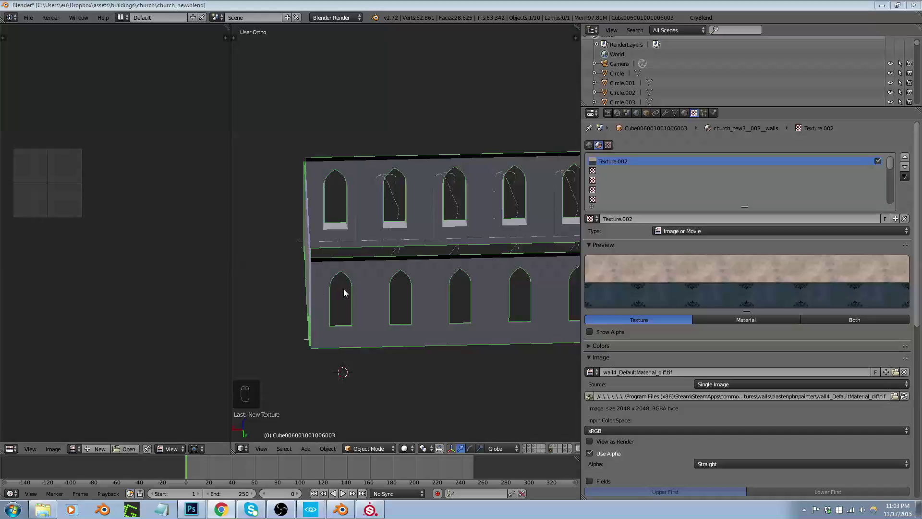
Display the church walls textured in an enlarged 3D view and inspect the trim and ornaments below the windows
{"action": "middle_click_drag", "start_coordinate": [377, 293], "coordinate": [388, 276]}
{"action": "key", "text": "alt+z"}
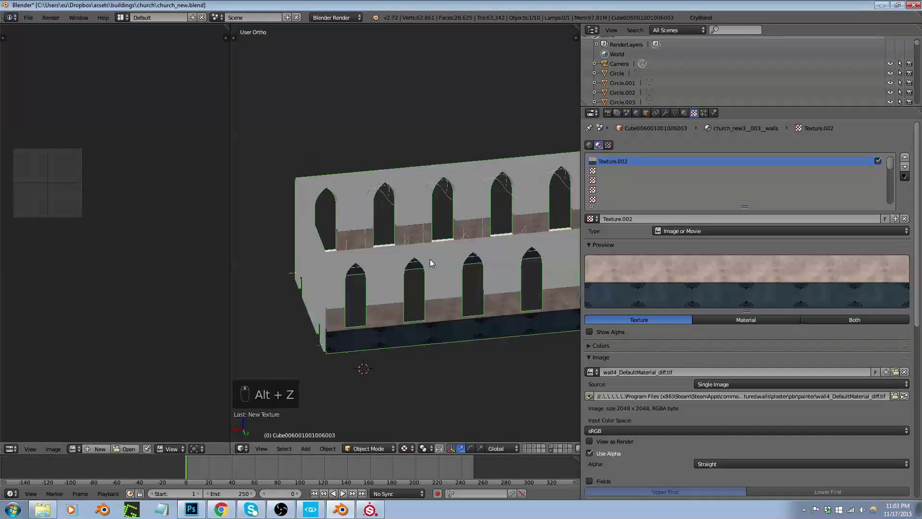
{"action": "middle_click_drag", "start_coordinate": [451, 271], "coordinate": [301, 257]}
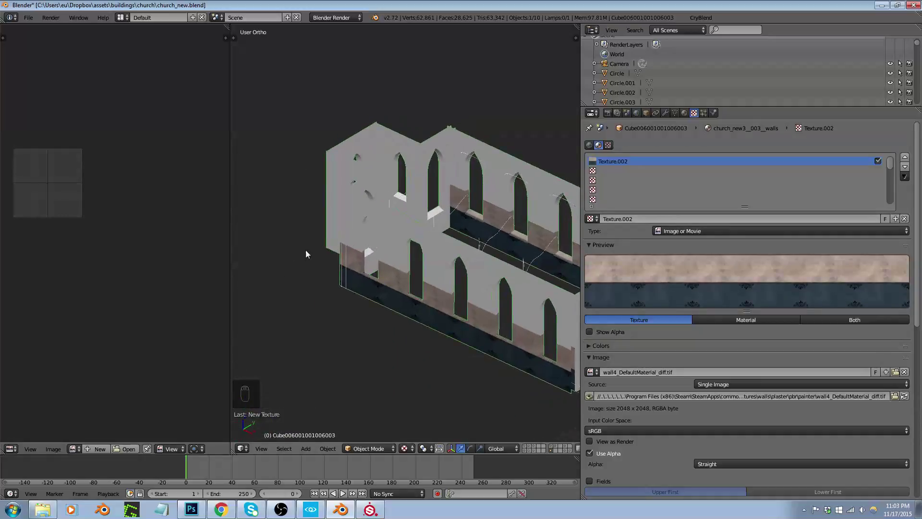
{"action": "key", "text": "shift+space"}
{"action": "right_click", "coordinate": [746, 310]}
{"action": "scroll", "coordinate": [762, 293], "scroll_direction": "up", "scroll_amount": 8}
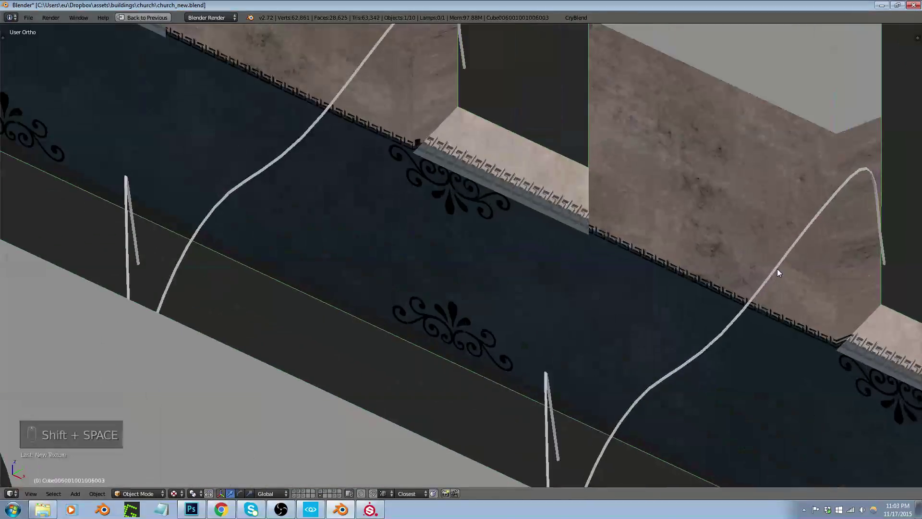
Enter Edit Mode on the wall mesh, examine its edges against the painted trim, and restore the normal layout
{"action": "key", "text": "Tab"}
{"action": "scroll", "coordinate": [611, 206], "scroll_direction": "down", "scroll_amount": 6}
{"action": "key", "text": "Tab"}
{"action": "key", "text": "Tab"}
{"action": "key", "text": "Tab"}
{"action": "right_click", "coordinate": [609, 185]}
{"action": "key", "text": "Tab"}
{"action": "middle_click_drag", "start_coordinate": [616, 204], "coordinate": [660, 207]}
{"action": "middle_click_drag", "start_coordinate": [597, 203], "coordinate": [504, 247]}
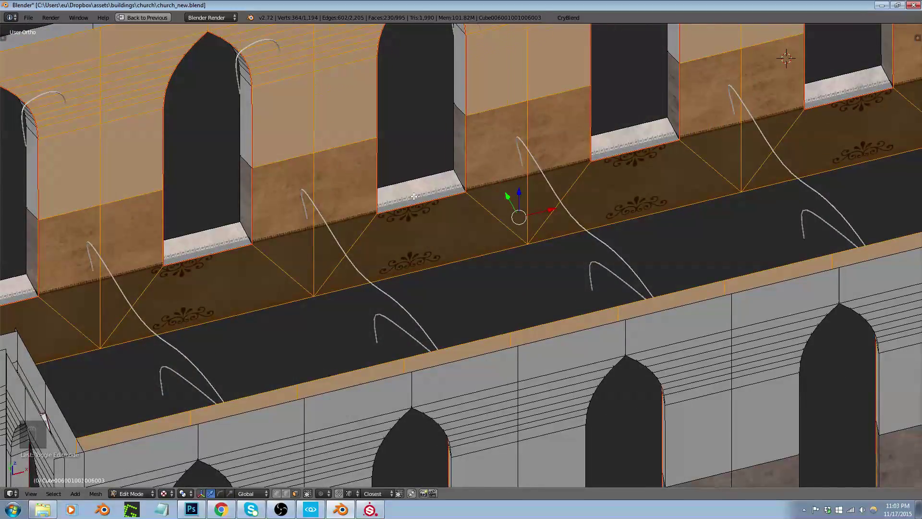
{"action": "scroll", "coordinate": [452, 191], "scroll_direction": "down", "scroll_amount": 5}
{"action": "key", "text": "shift+space"}
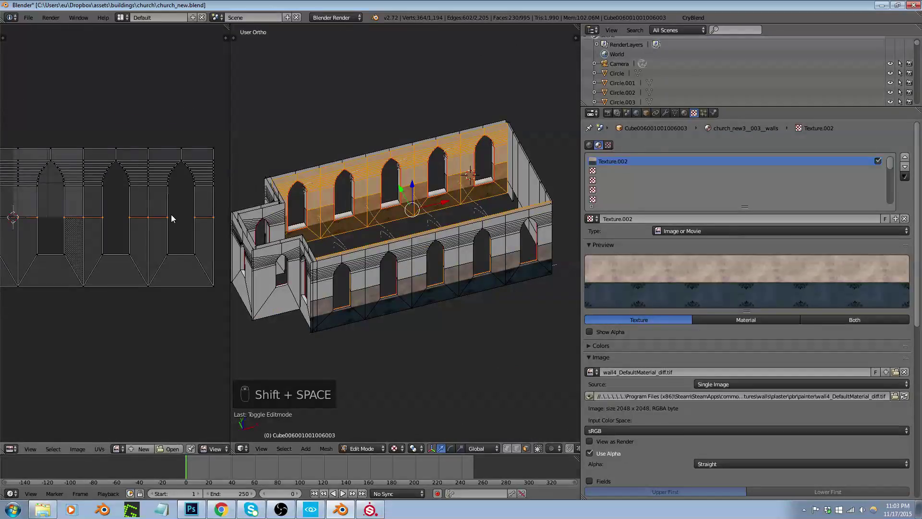
Try to move the mid-window row of UV vertices up along the Y axis
{"action": "key", "text": "f"}
{"action": "key", "text": "g"}
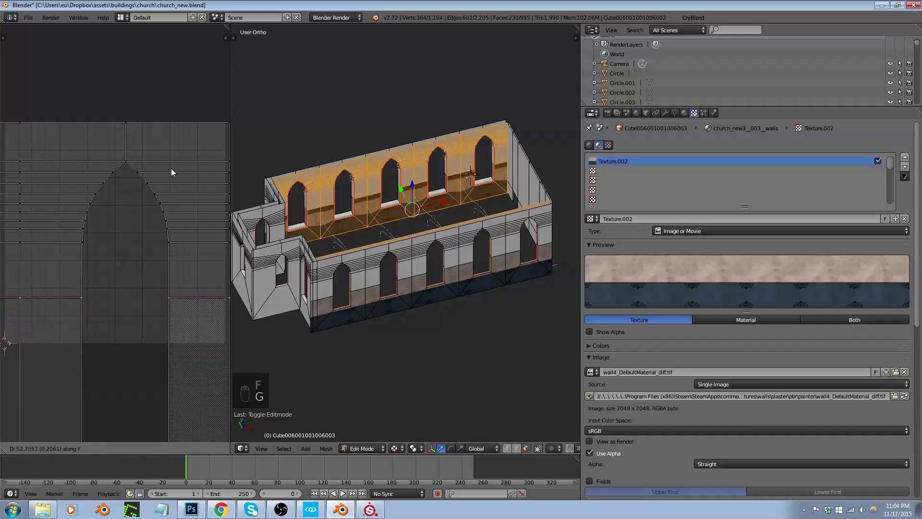
{"action": "right_click", "coordinate": [178, 140]}
{"action": "scroll", "coordinate": [182, 178], "scroll_direction": "down", "scroll_amount": 4}
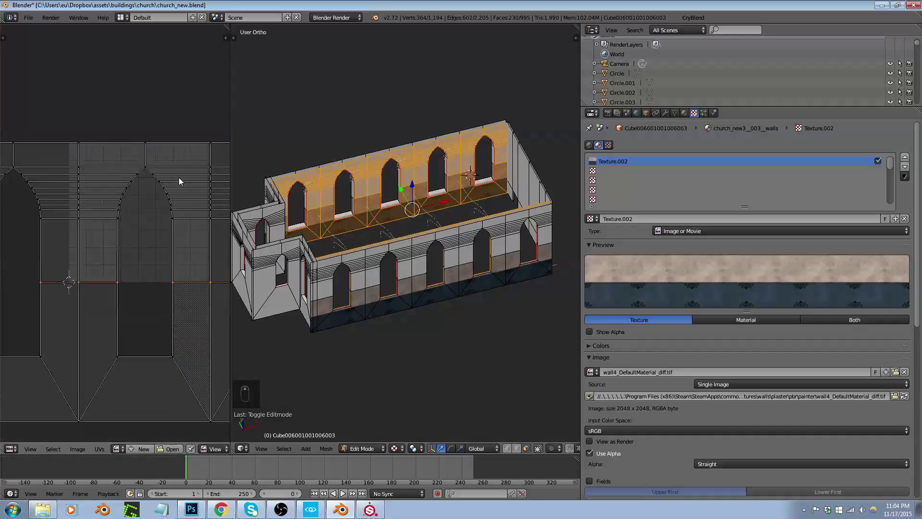
{"action": "scroll", "coordinate": [153, 189], "scroll_direction": "down", "scroll_amount": 6}
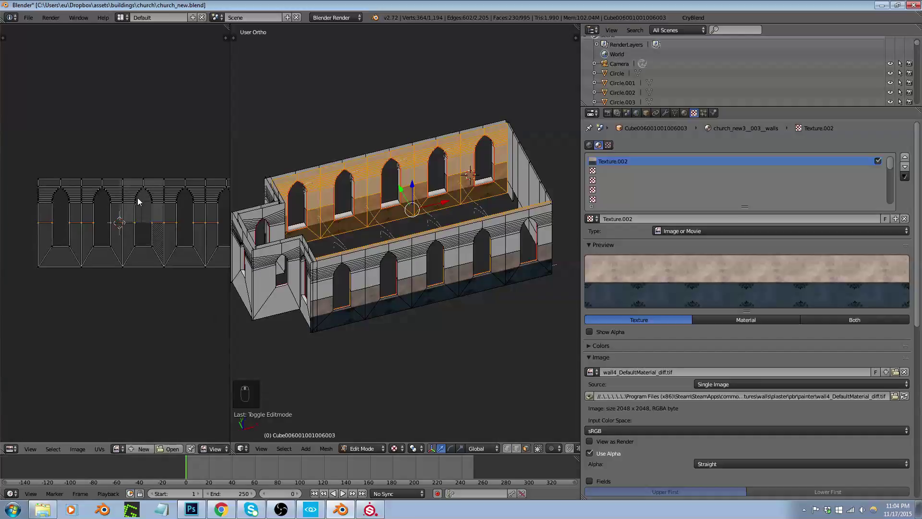
Box-select the lower wall UV vertices from the windowsills down and try to move them up along the Y axis
{"action": "key", "text": "a"}
{"action": "scroll", "coordinate": [108, 212], "scroll_direction": "up", "scroll_amount": 1}
{"action": "key", "text": "b"}
{"action": "left_click_drag", "start_coordinate": [52, 229], "coordinate": [195, 245]}
{"action": "scroll", "coordinate": [193, 240], "scroll_direction": "up", "scroll_amount": 5}
{"action": "key", "text": "g"}
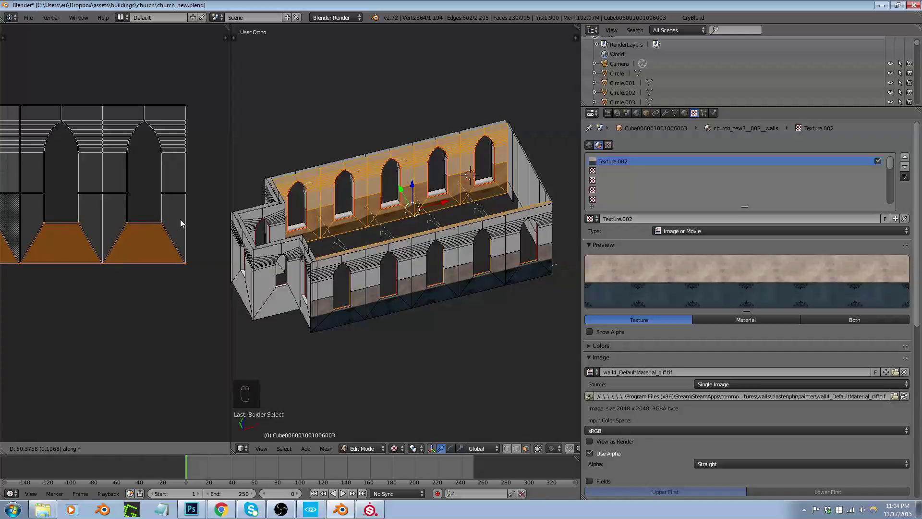
{"action": "right_click", "coordinate": [180, 219]}
Select all the wall UVs and try shifting them up along the Y axis while checking the trim on the wall
{"action": "key", "text": "a"}
{"action": "key", "text": "a"}
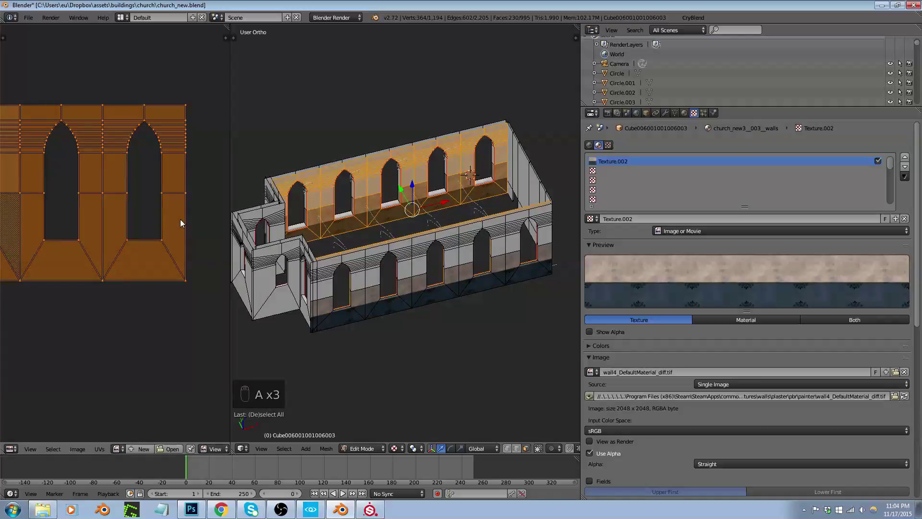
{"action": "key", "text": "g"}
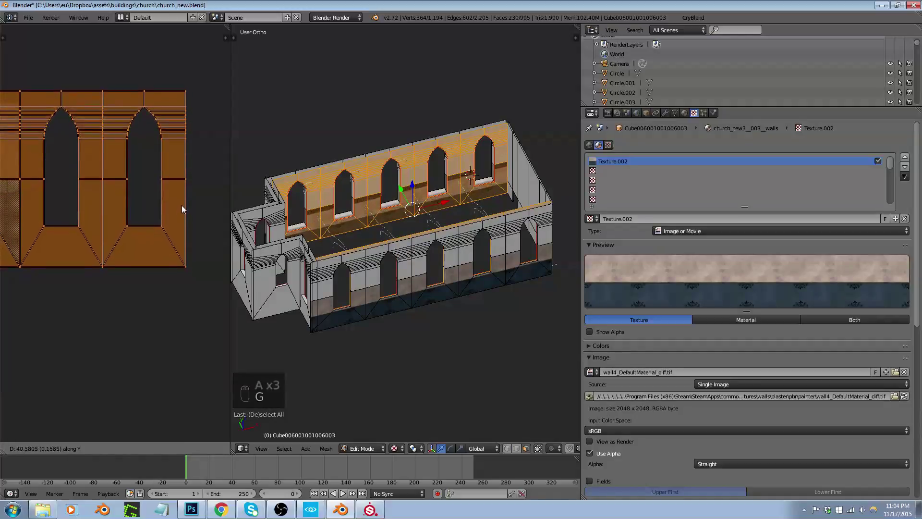
{"action": "mouse_move", "coordinate": [182, 203]}
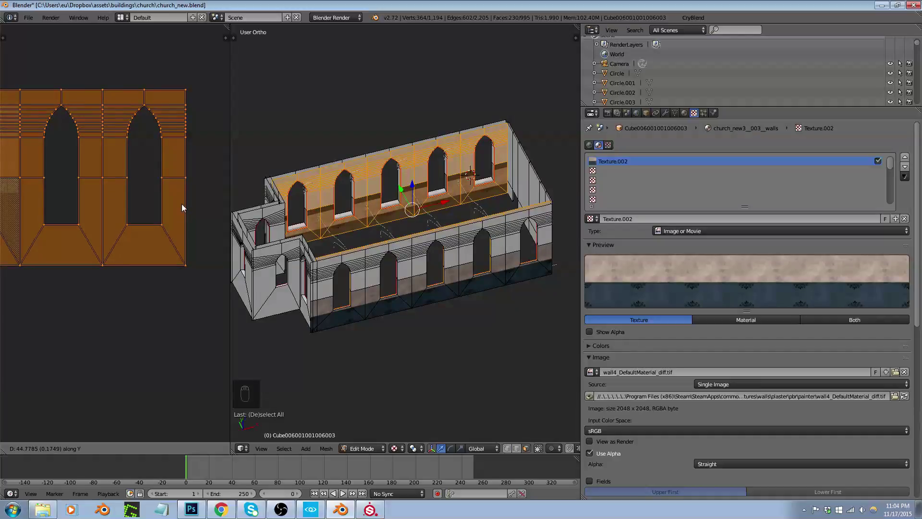
{"action": "right_click", "coordinate": [182, 203]}
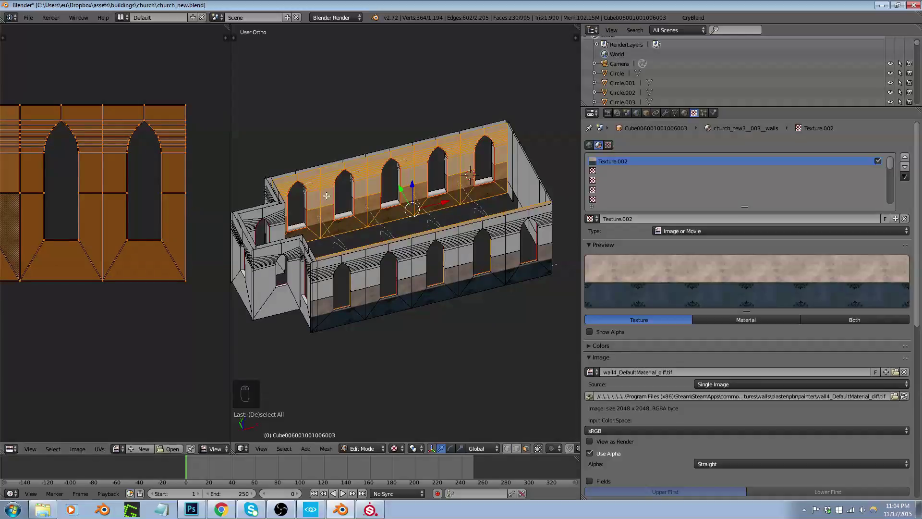
{"action": "scroll", "coordinate": [336, 206], "scroll_direction": "up", "scroll_amount": 9}
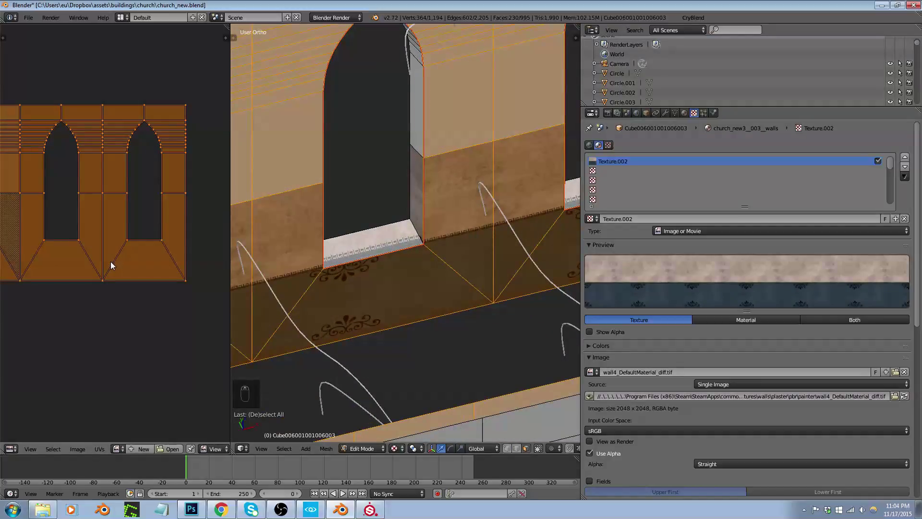
{"action": "key", "text": "g"}
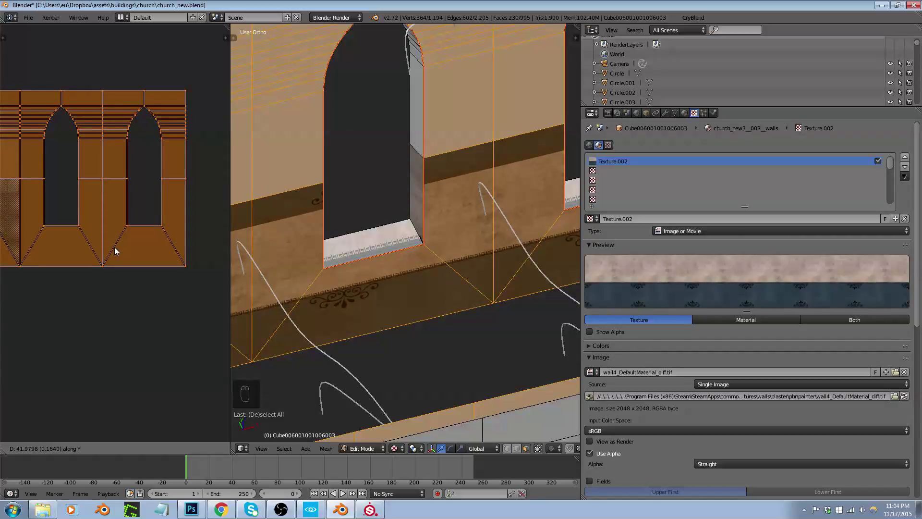
{"action": "right_click", "coordinate": [114, 247]}
Switch to edge selection in wireframe and select the horizontal mid-window edges beside the last windows of the long wall
{"action": "scroll", "coordinate": [334, 254], "scroll_direction": "down", "scroll_amount": 6}
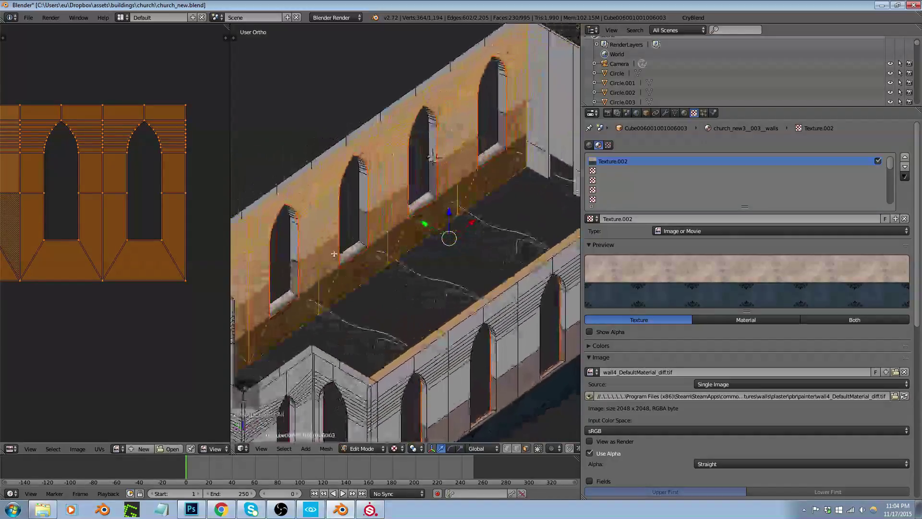
{"action": "scroll", "coordinate": [389, 201], "scroll_direction": "up", "scroll_amount": 6}
{"action": "key", "text": "ctrl+Tab"}
{"action": "left_click", "coordinate": [439, 147]}
{"action": "key", "text": "z"}
{"action": "scroll", "coordinate": [437, 159], "scroll_direction": "down", "scroll_amount": 5}
{"action": "key", "text": "space"}
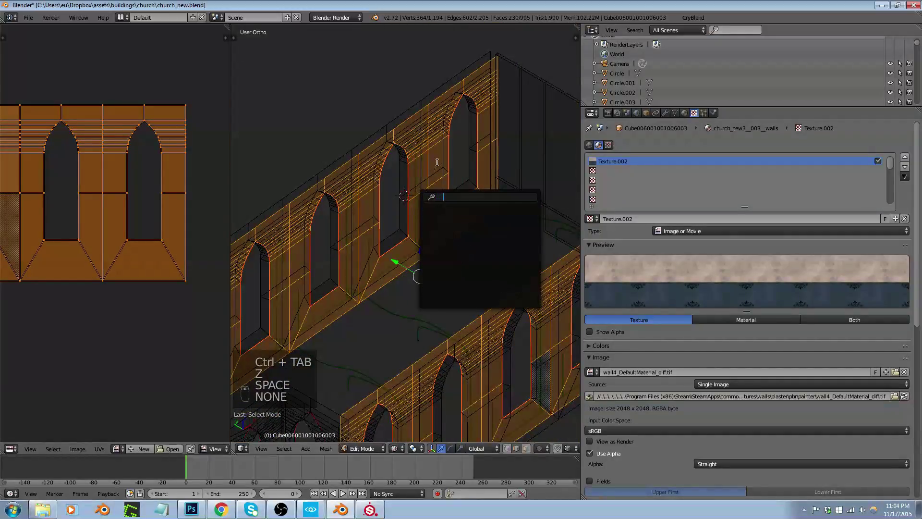
{"action": "left_click", "coordinate": [402, 204]}
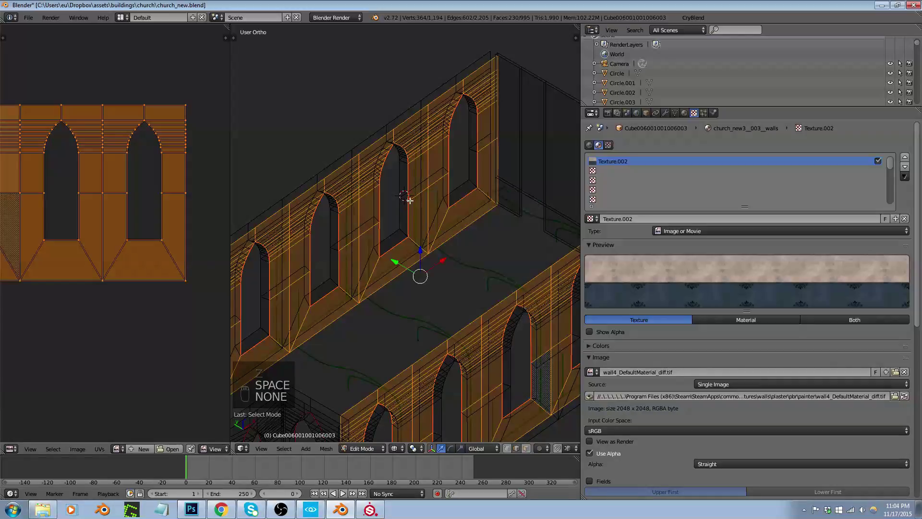
{"action": "right_click", "coordinate": [411, 197], "text": "alt"}
{"action": "right_click", "coordinate": [484, 146], "text": "alt+shift"}
{"action": "scroll", "coordinate": [370, 231], "scroll_direction": "down", "scroll_amount": 5}
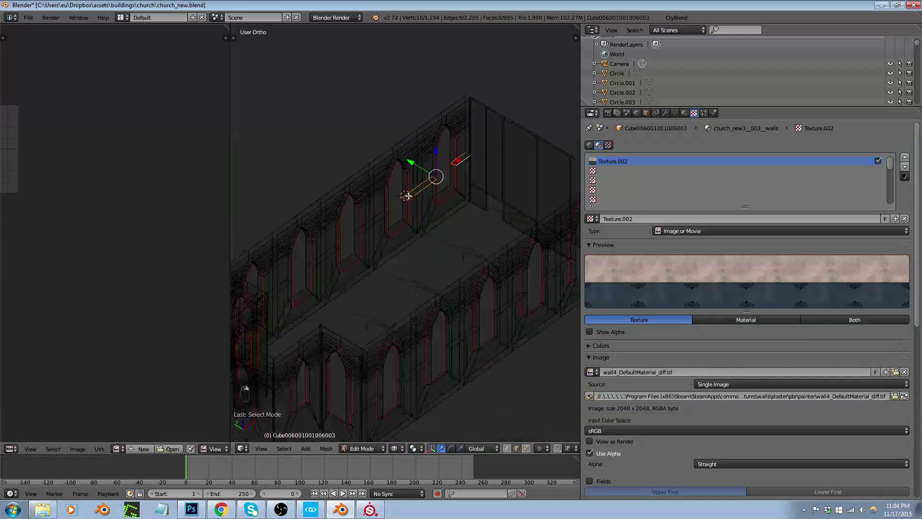
Add the horizontal mid-window edges between the remaining windows of the long wall to the selection
{"action": "scroll", "coordinate": [377, 227], "scroll_direction": "up", "scroll_amount": 7}
{"action": "right_click", "coordinate": [383, 207], "text": "alt+shift"}
{"action": "right_click", "coordinate": [438, 175], "text": "alt+shift"}
{"action": "right_click", "coordinate": [297, 267], "text": "alt+shift"}
{"action": "scroll", "coordinate": [355, 250], "scroll_direction": "down", "scroll_amount": 4}
{"action": "middle_click_drag", "start_coordinate": [387, 255], "coordinate": [281, 240]}
{"action": "scroll", "coordinate": [255, 181], "scroll_direction": "up", "scroll_amount": 5}
{"action": "right_click", "coordinate": [253, 180], "text": "alt+shift"}
{"action": "scroll", "coordinate": [363, 239], "scroll_direction": "down", "scroll_amount": 6}
Extend the selection with the matching horizontal mid-window edges between all the windows of the opposite long wall
{"action": "middle_click_drag", "start_coordinate": [366, 241], "coordinate": [253, 237]}
{"action": "scroll", "coordinate": [398, 144], "scroll_direction": "up", "scroll_amount": 1}
{"action": "scroll", "coordinate": [398, 144], "scroll_direction": "up", "scroll_amount": 6}
{"action": "right_click", "coordinate": [369, 172], "text": "alt+shift"}
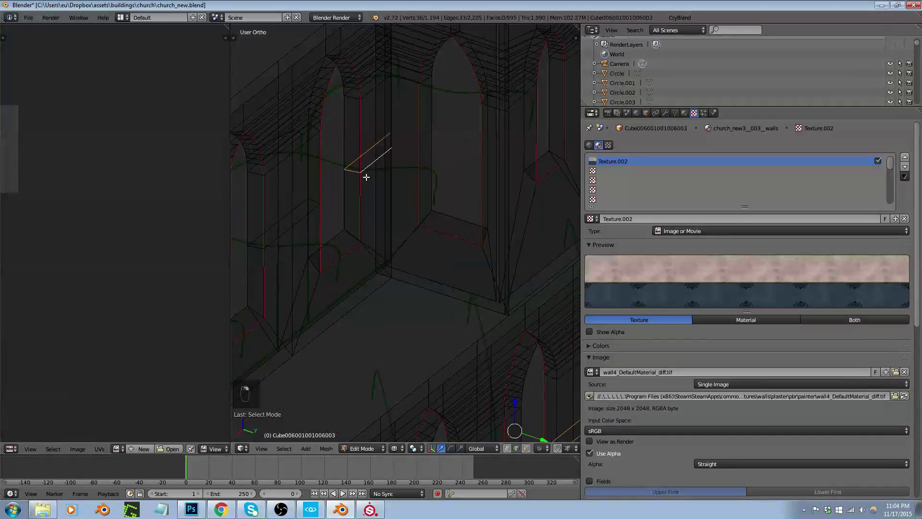
{"action": "right_click", "coordinate": [300, 224], "text": "alt+shift"}
{"action": "scroll", "coordinate": [300, 223], "scroll_direction": "down", "scroll_amount": 4}
{"action": "scroll", "coordinate": [469, 171], "scroll_direction": "up", "scroll_amount": 4}
{"action": "right_click", "coordinate": [339, 230], "text": "alt+shift"}
{"action": "right_click", "coordinate": [281, 284], "text": "alt+shift"}
{"action": "scroll", "coordinate": [342, 253], "scroll_direction": "down", "scroll_amount": 4}
{"action": "middle_click_drag", "start_coordinate": [342, 253], "coordinate": [282, 179]}
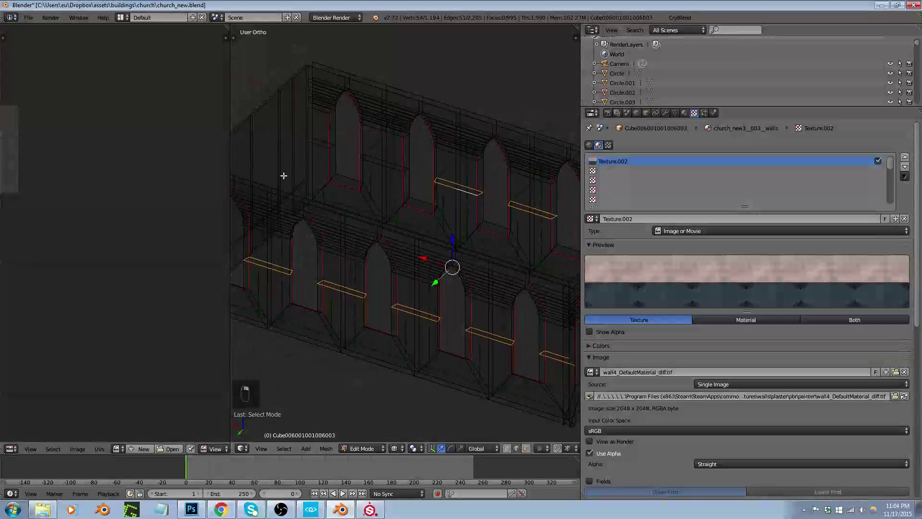
{"action": "scroll", "coordinate": [320, 162], "scroll_direction": "up", "scroll_amount": 5}
{"action": "right_click", "coordinate": [320, 162], "text": "alt+shift"}
{"action": "right_click", "coordinate": [438, 204], "text": "alt+shift"}
Switch the 3D view from wireframe to textured shading and frame the selected mid-window edges
{"action": "key", "text": "z"}
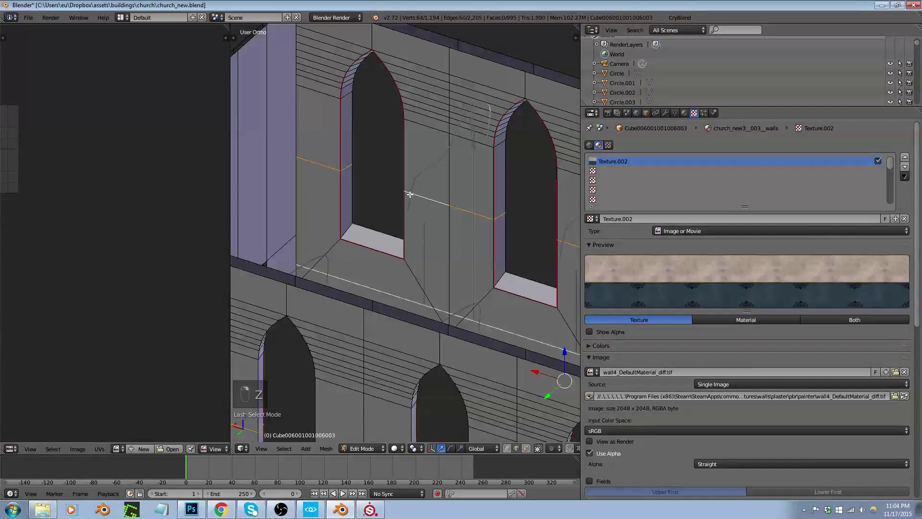
{"action": "scroll", "coordinate": [336, 164], "scroll_direction": "down", "scroll_amount": 3}
{"action": "key", "text": "alt+z"}
{"action": "scroll", "coordinate": [384, 179], "scroll_direction": "up", "scroll_amount": 5}
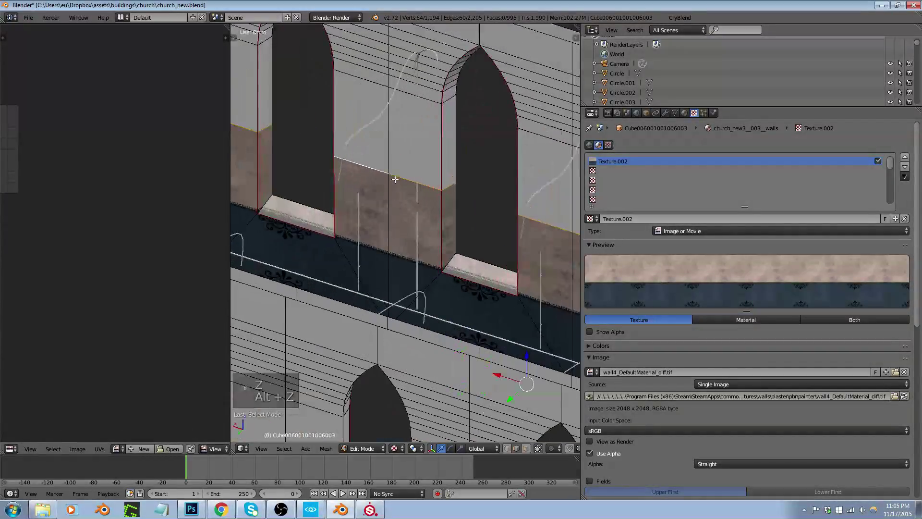
{"action": "key", "text": "g"}
{"action": "key", "text": "g"}
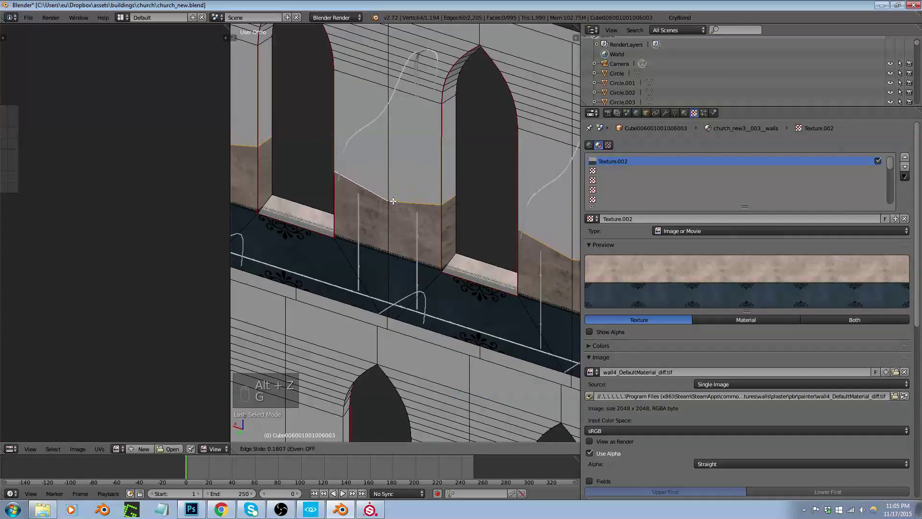
{"action": "right_click", "coordinate": [393, 202]}
Move the selected mid-window edges of both long walls down along the Z axis to just above the windowsills
{"action": "key", "text": "g"}
{"action": "key", "text": "z"}
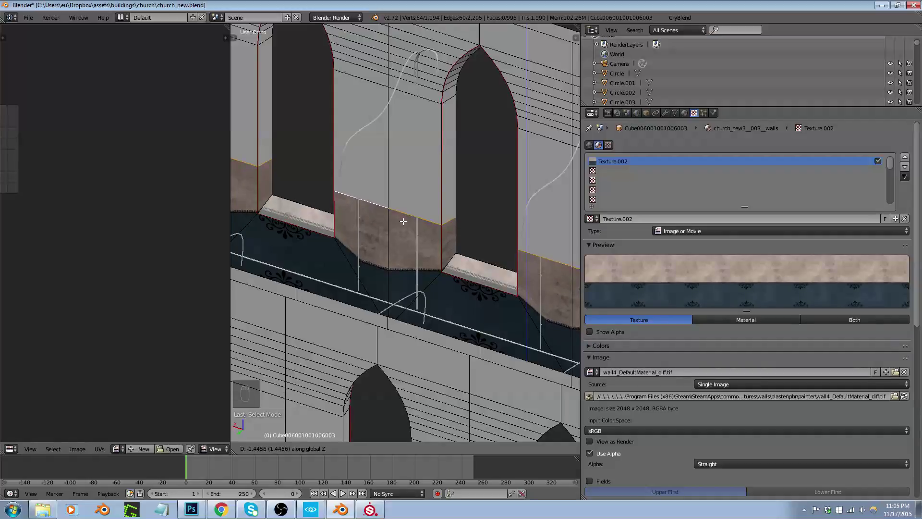
{"action": "left_click", "coordinate": [400, 192]}
{"action": "scroll", "coordinate": [400, 192], "scroll_direction": "down", "scroll_amount": 3}
{"action": "middle_click_drag", "start_coordinate": [432, 211], "coordinate": [482, 214]}
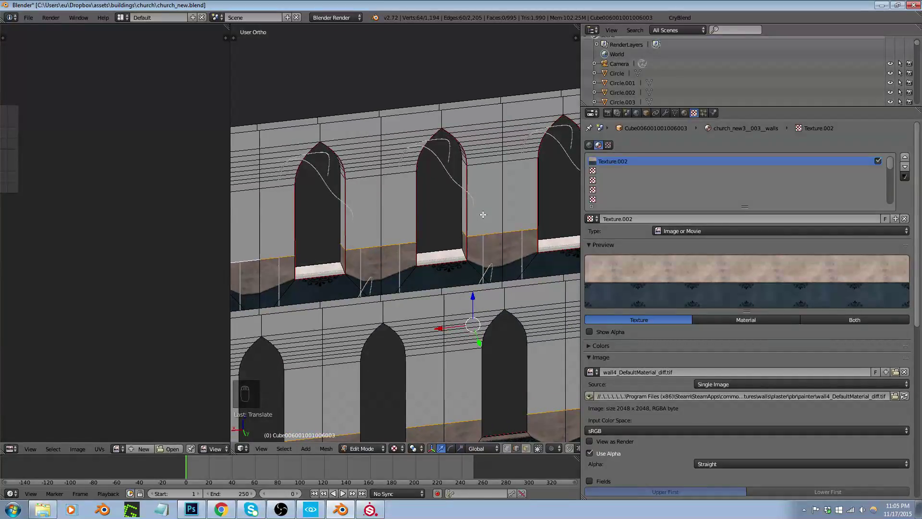
{"action": "middle_click_drag", "start_coordinate": [415, 198], "coordinate": [395, 214]}
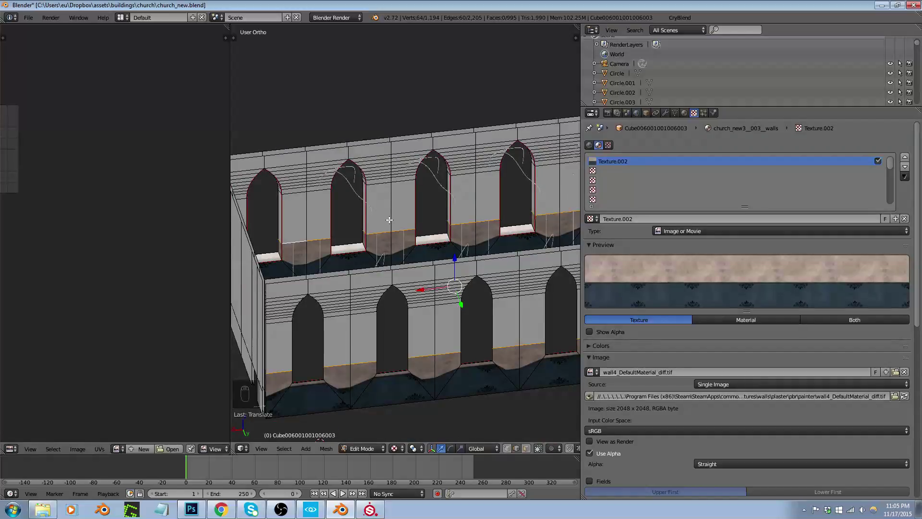
Select all the linked wall geometry and project its UVs from the front orthographic view
{"action": "key", "text": "ctrl+l"}
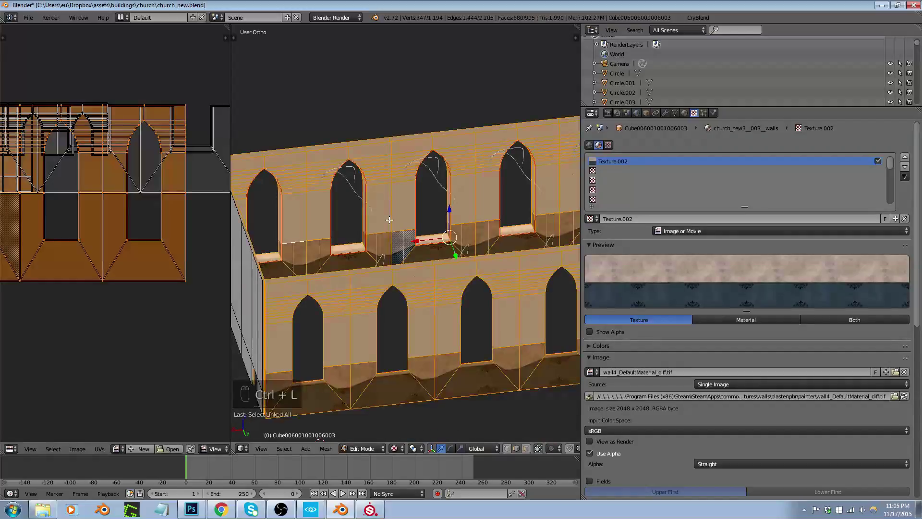
{"action": "key", "text": "KP_3"}
{"action": "key", "text": "KP_Decimal"}
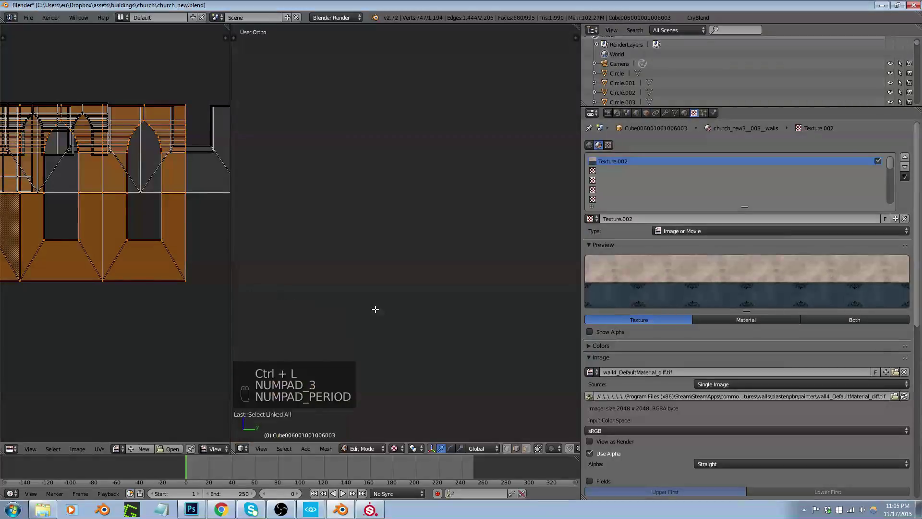
{"action": "key", "text": "KP_1"}
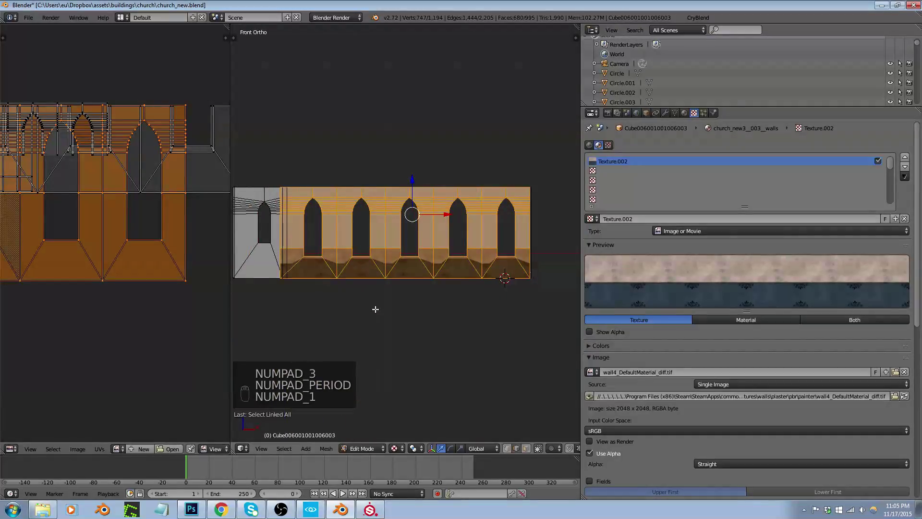
{"action": "key", "text": "u"}
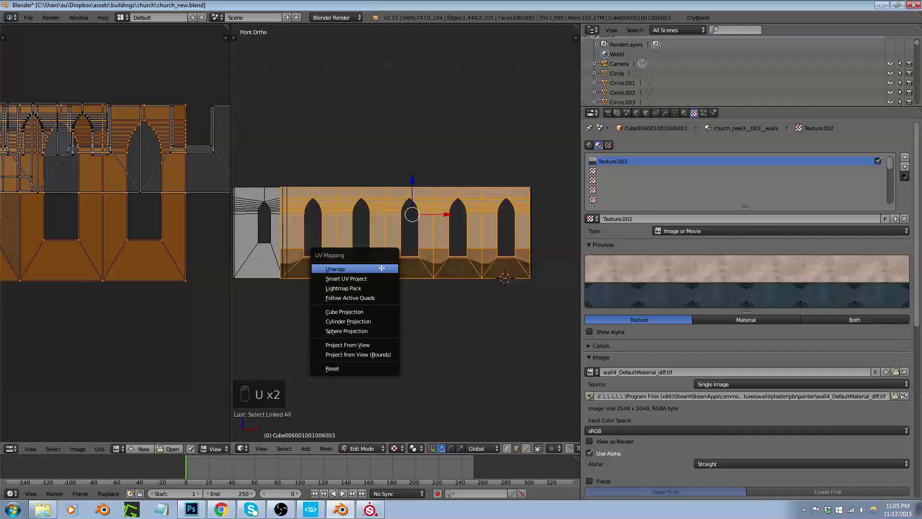
{"action": "left_click", "coordinate": [374, 345]}
Scale all the projected wall UVs up uniformly until they span about four texture tiles in width
{"action": "key", "text": "ctrl+Up"}
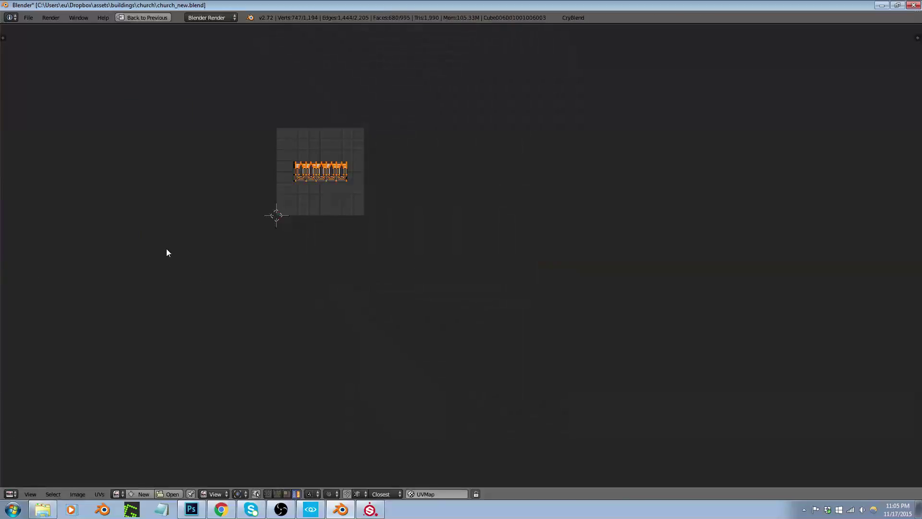
{"action": "scroll", "coordinate": [368, 158], "scroll_direction": "up", "scroll_amount": 4}
{"action": "scroll", "coordinate": [317, 195], "scroll_direction": "up", "scroll_amount": 2}
{"action": "key", "text": "a"}
{"action": "key", "text": "a"}
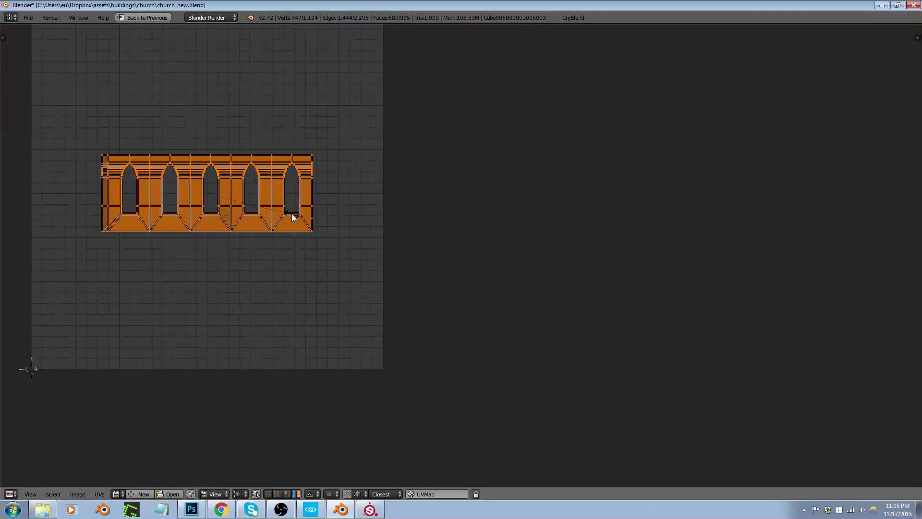
{"action": "key", "text": "s"}
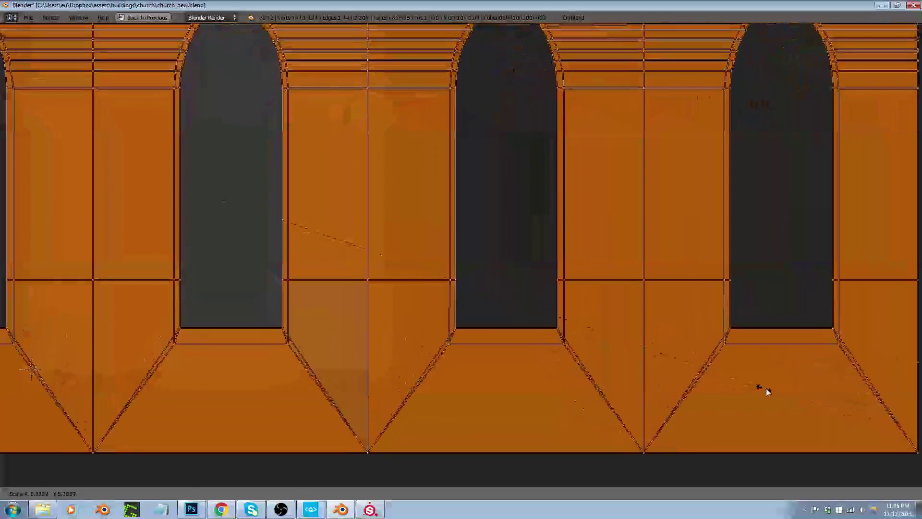
{"action": "left_click", "coordinate": [771, 390]}
{"action": "key", "text": "shift+space"}
Try to stretch the wall UVs along the Y axis while checking the trim below a window
{"action": "middle_click_drag", "start_coordinate": [395, 278], "coordinate": [394, 241]}
{"action": "scroll", "coordinate": [393, 241], "scroll_direction": "up", "scroll_amount": 8}
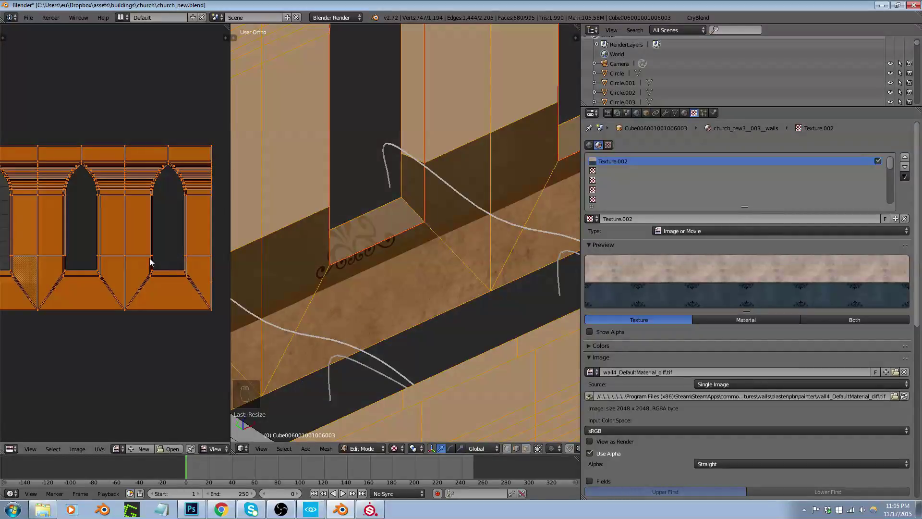
{"action": "scroll", "coordinate": [148, 258], "scroll_direction": "down", "scroll_amount": 2}
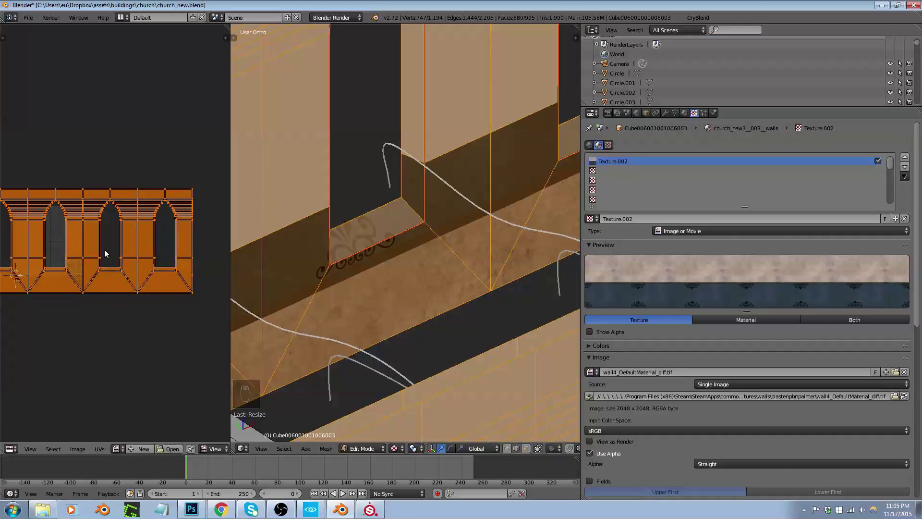
{"action": "key", "text": "s"}
{"action": "key", "text": "y"}
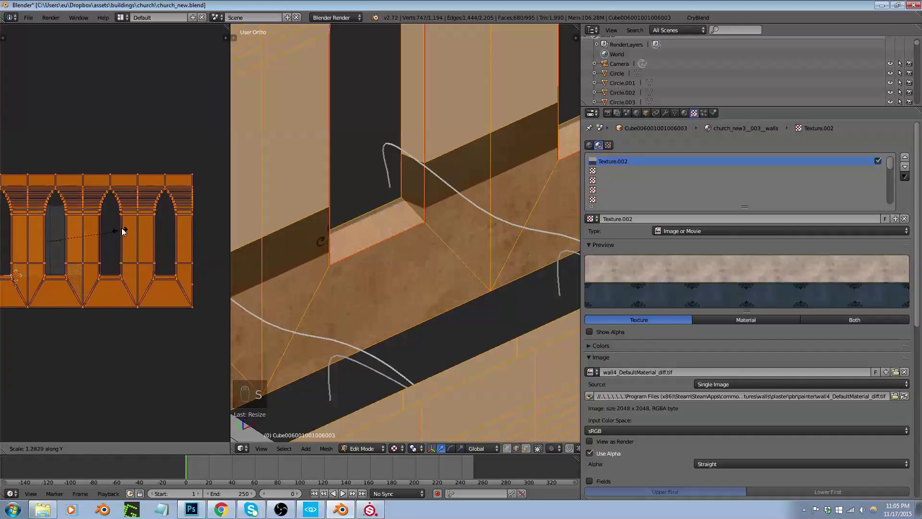
{"action": "right_click", "coordinate": [148, 194]}
Box-select the bottom row of wall UV vertices and try to move it up along the Y axis
{"action": "scroll", "coordinate": [161, 242], "scroll_direction": "down", "scroll_amount": 3}
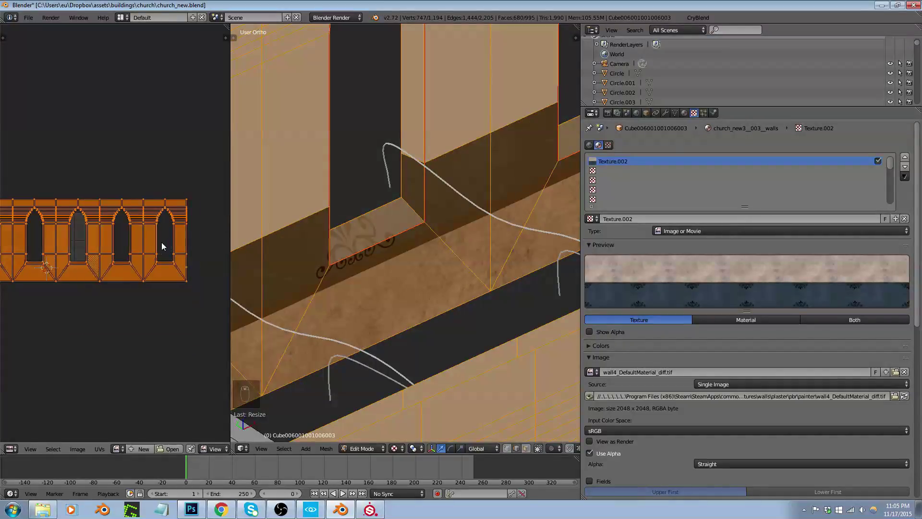
{"action": "key", "text": "ctrl+Tab"}
{"action": "key", "text": "a"}
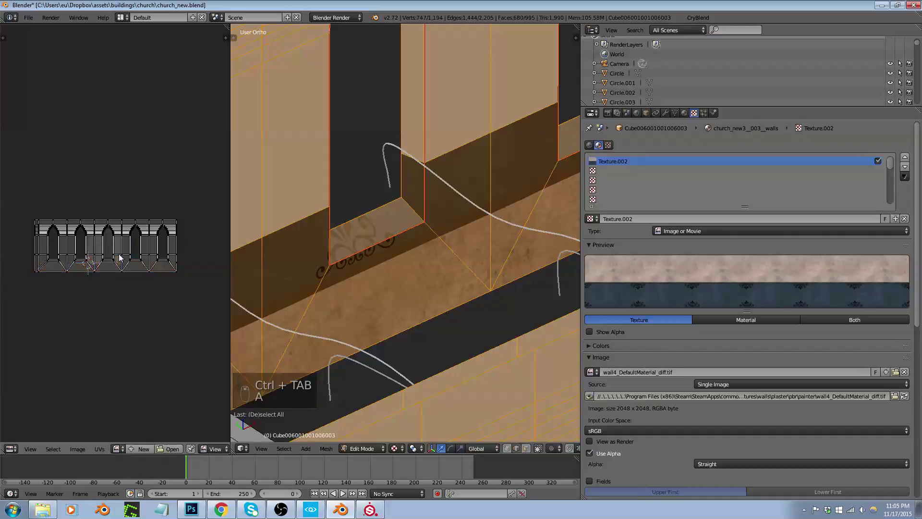
{"action": "key", "text": "b"}
{"action": "left_click_drag", "start_coordinate": [19, 264], "coordinate": [199, 299]}
{"action": "key", "text": "g"}
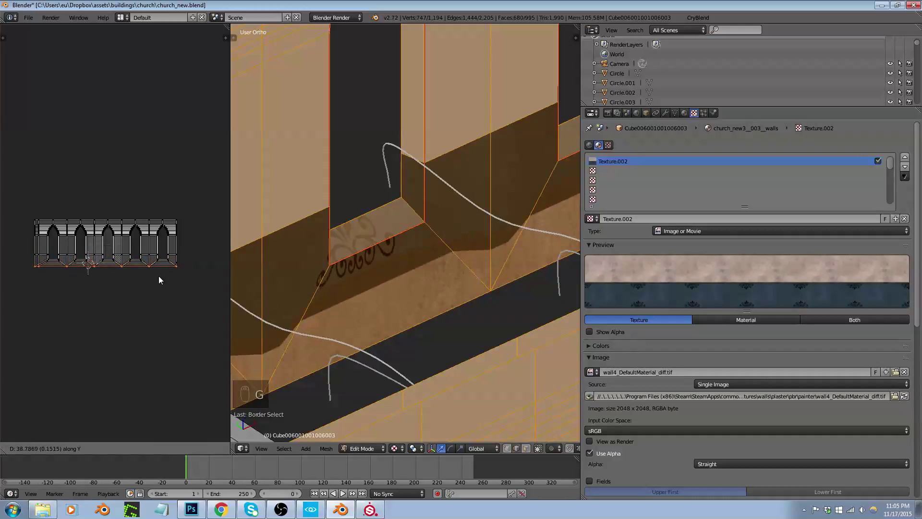
{"action": "left_click", "coordinate": [160, 275]}
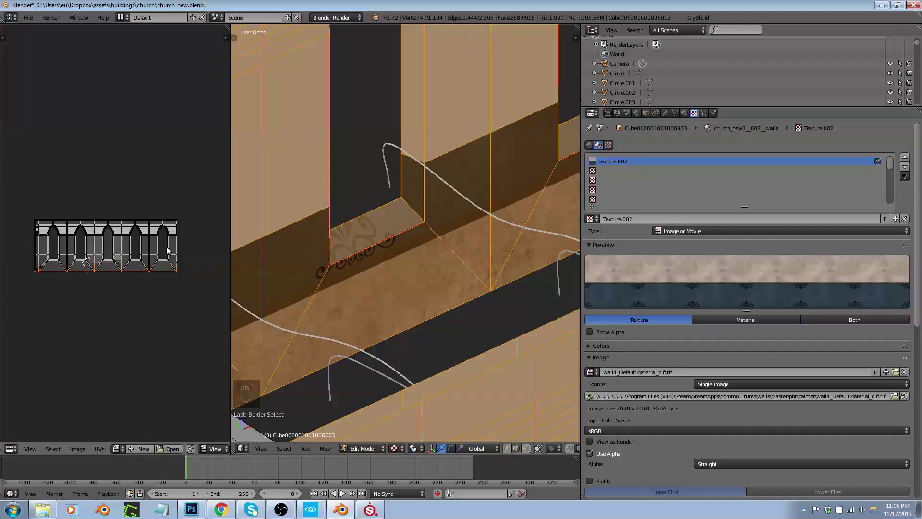
Select all the wall UVs and move them up along the Y axis until the blue band's trim sits just below the windowsills
{"action": "scroll", "coordinate": [414, 324], "scroll_direction": "down", "scroll_amount": 5}
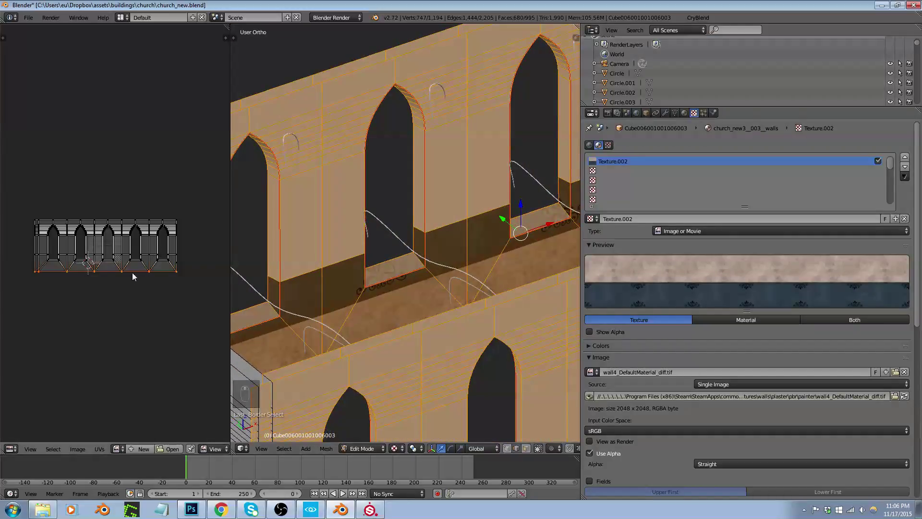
{"action": "scroll", "coordinate": [123, 262], "scroll_direction": "up", "scroll_amount": 3}
{"action": "key", "text": "a"}
{"action": "key", "text": "a"}
{"action": "key", "text": "a"}
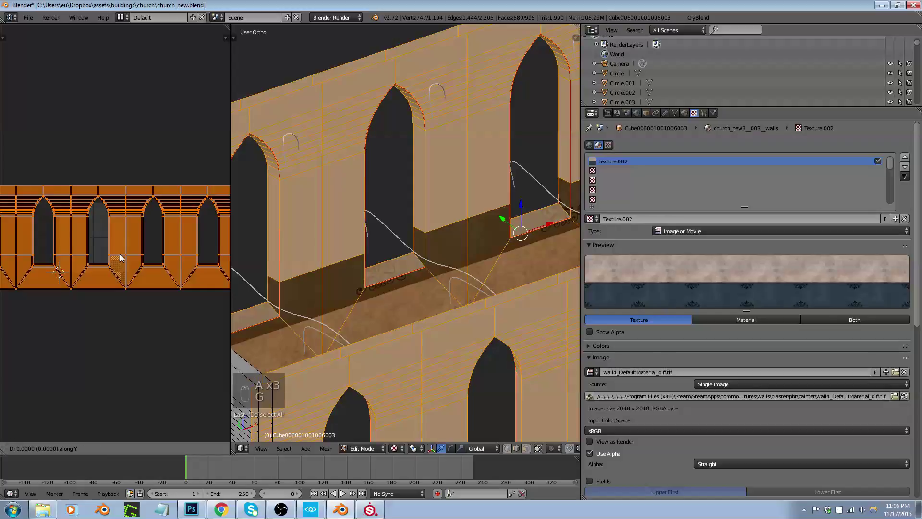
{"action": "key", "text": "g"}
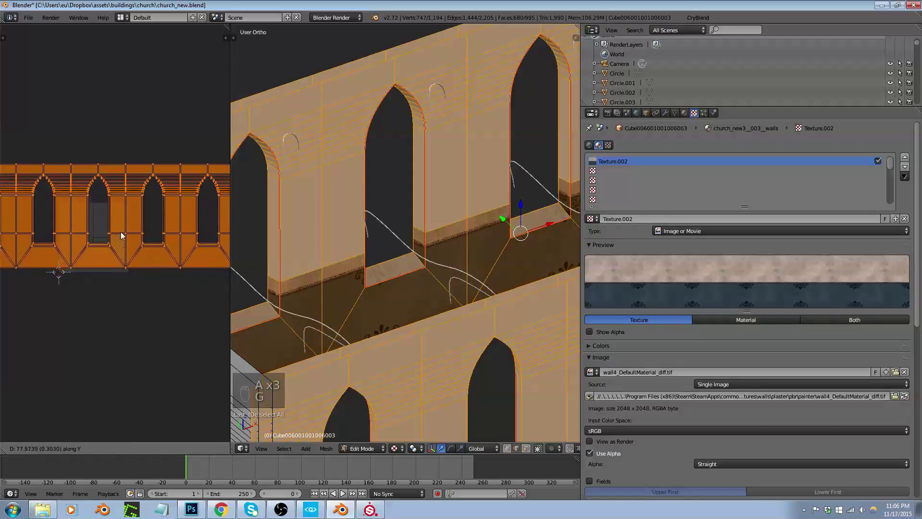
{"action": "left_click", "coordinate": [122, 222]}
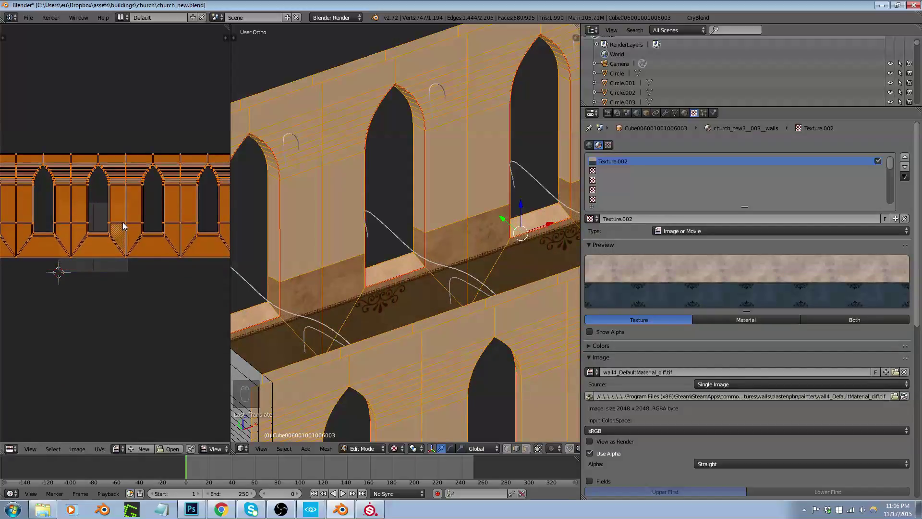
Examine how the trim and ornaments line up with the windows along both long walls
{"action": "scroll", "coordinate": [128, 250], "scroll_direction": "down", "scroll_amount": 1}
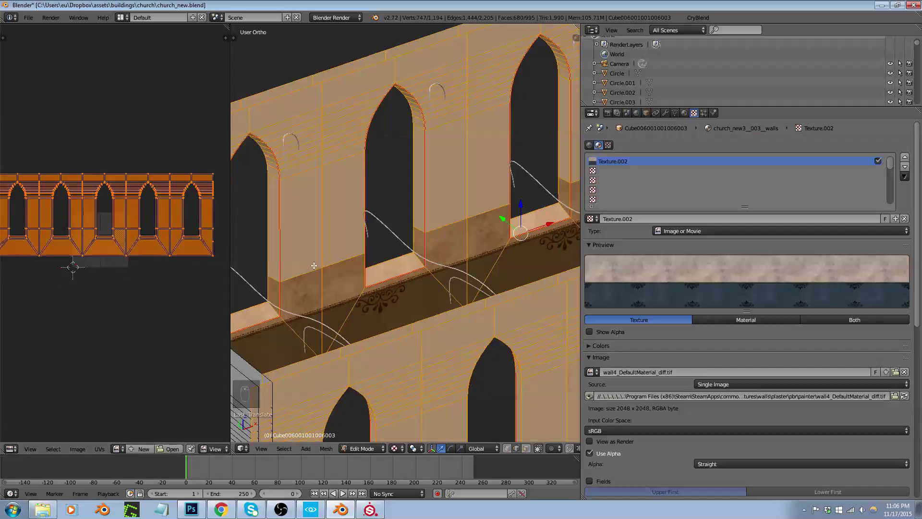
{"action": "scroll", "coordinate": [373, 230], "scroll_direction": "down", "scroll_amount": 5}
{"action": "scroll", "coordinate": [373, 267], "scroll_direction": "up", "scroll_amount": 6}
{"action": "middle_click_drag", "start_coordinate": [377, 284], "coordinate": [343, 289]}
{"action": "scroll", "coordinate": [344, 289], "scroll_direction": "down", "scroll_amount": 3}
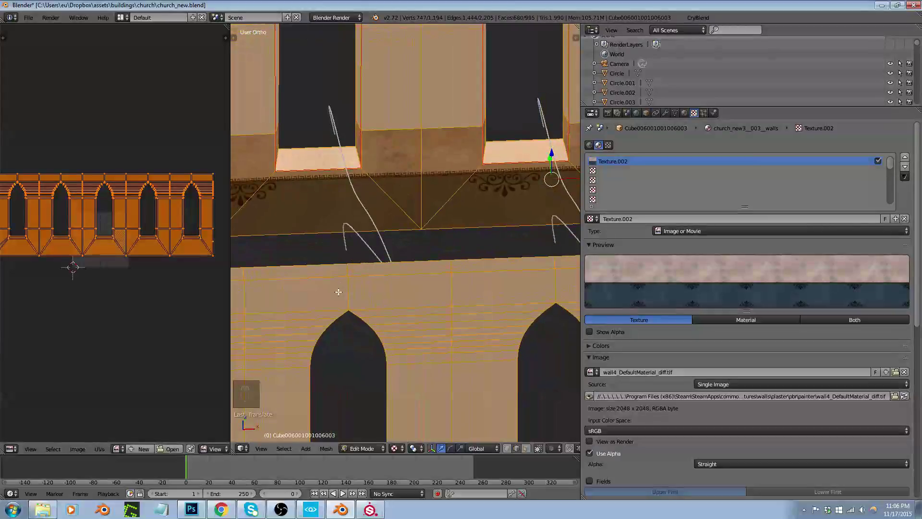
{"action": "scroll", "coordinate": [337, 295], "scroll_direction": "up", "scroll_amount": 2}
{"action": "key", "text": "shift+space"}
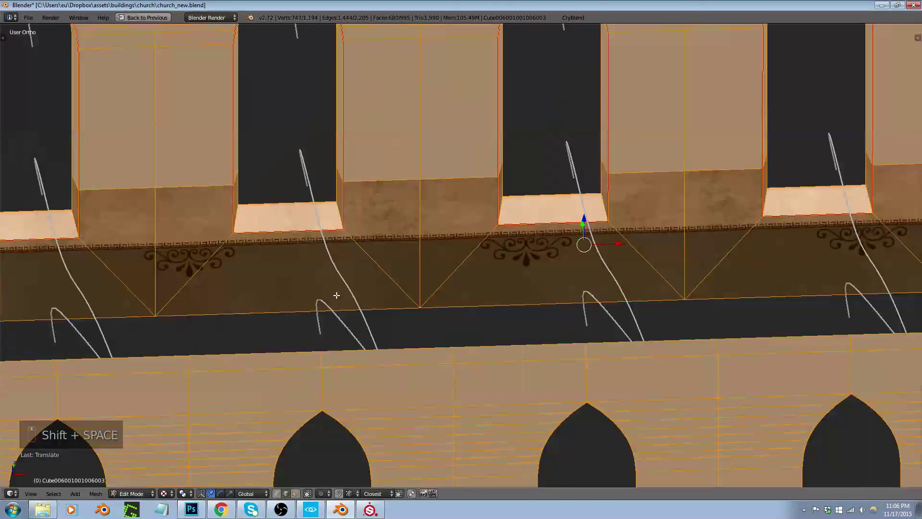
{"action": "scroll", "coordinate": [337, 295], "scroll_direction": "down", "scroll_amount": 4}
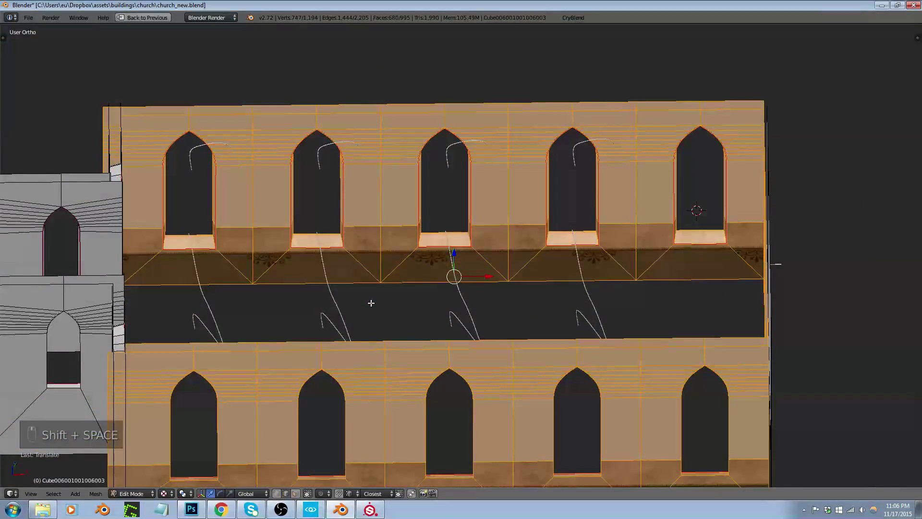
{"action": "middle_click_drag", "start_coordinate": [371, 303], "coordinate": [377, 303]}
{"action": "middle_click_drag", "start_coordinate": [416, 266], "coordinate": [407, 273]}
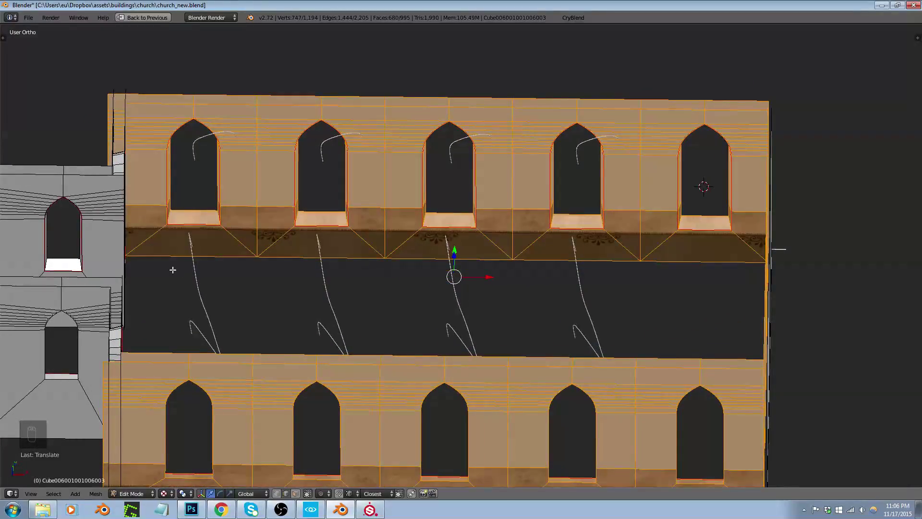
{"action": "scroll", "coordinate": [97, 269], "scroll_direction": "down", "scroll_amount": 3}
{"action": "key", "text": "shift+space"}
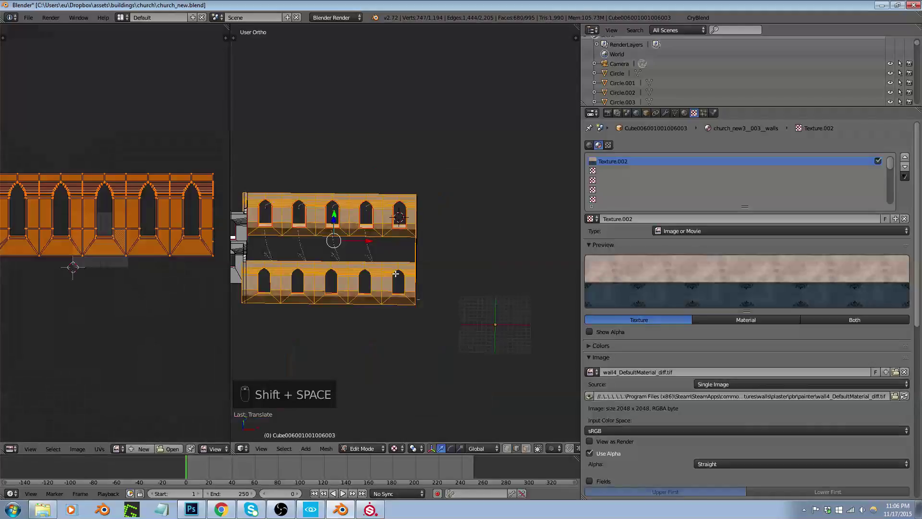
{"action": "scroll", "coordinate": [462, 251], "scroll_direction": "down", "scroll_amount": 1}
{"action": "scroll", "coordinate": [461, 251], "scroll_direction": "up", "scroll_amount": 3}
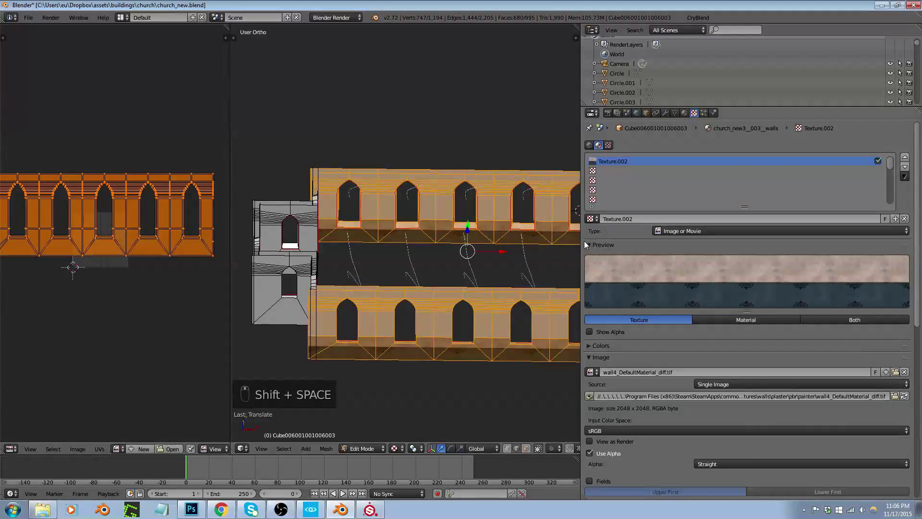
Widen the 3D view and the UV editor, and frame the lower wall UVs beneath the windows
{"action": "left_click_drag", "start_coordinate": [584, 244], "coordinate": [756, 245]}
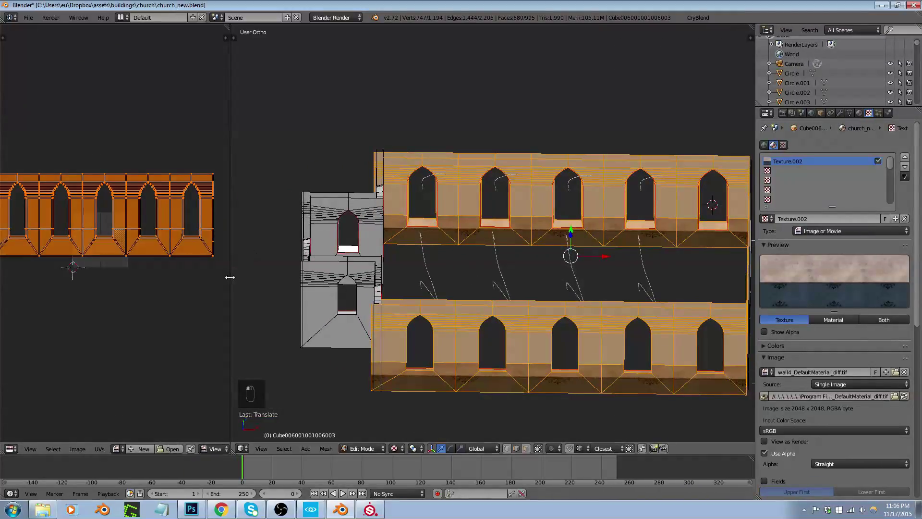
{"action": "left_click_drag", "start_coordinate": [231, 277], "coordinate": [349, 276]}
{"action": "scroll", "coordinate": [517, 277], "scroll_direction": "up", "scroll_amount": 4}
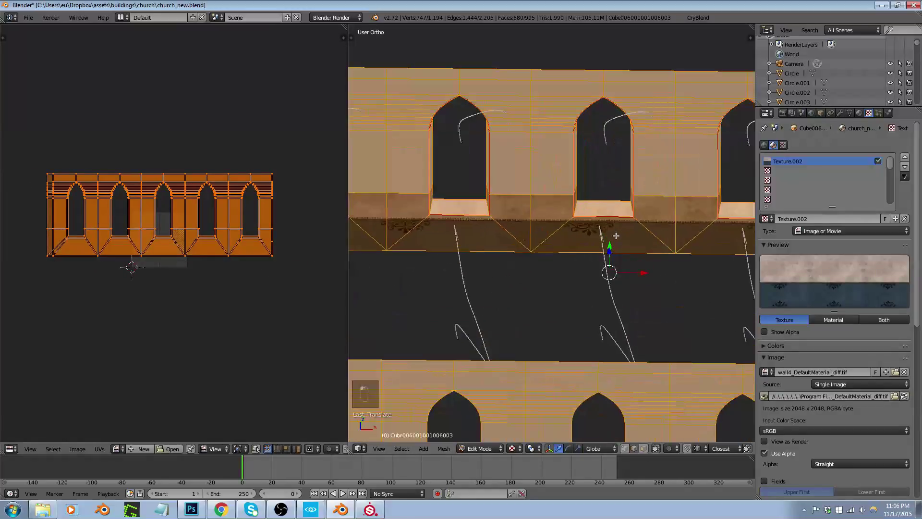
{"action": "scroll", "coordinate": [202, 233], "scroll_direction": "up", "scroll_amount": 5}
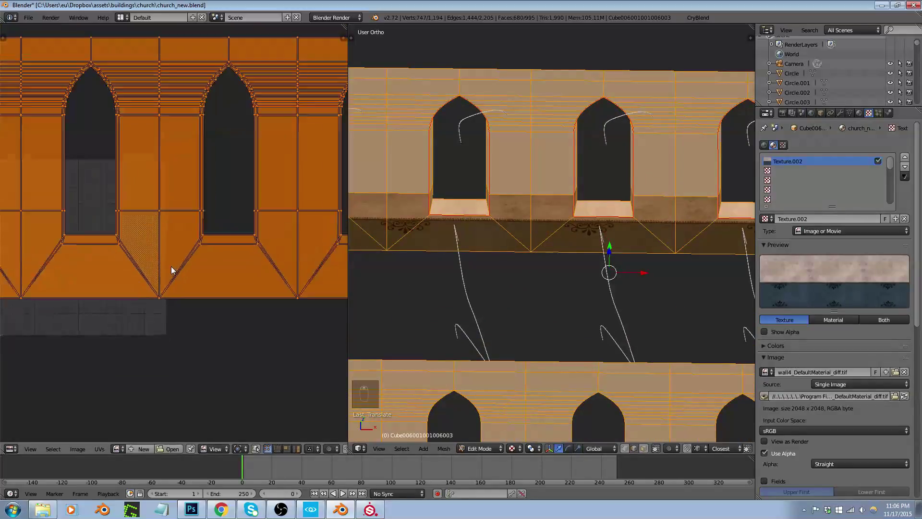
Move all the wall UVs about 0.2 down along Y, and shift them sideways along X to reposition the ornaments
{"action": "key", "text": "g"}
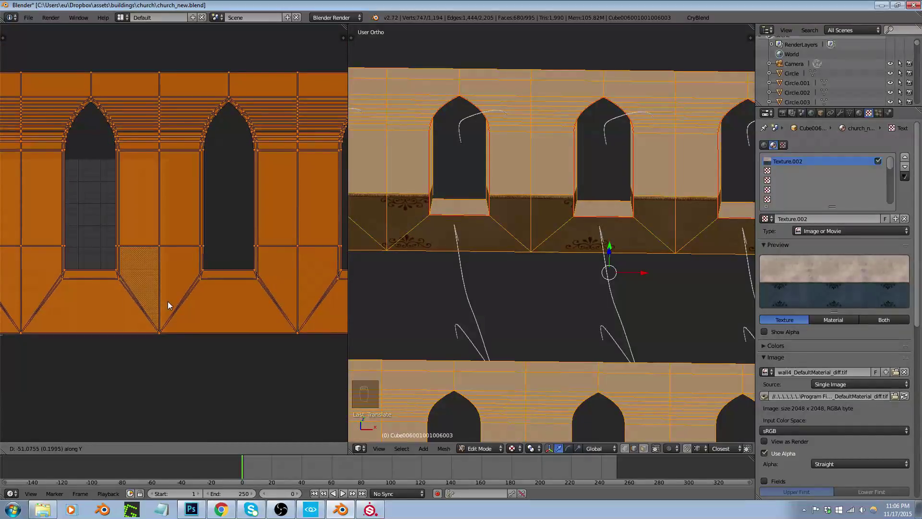
{"action": "left_click", "coordinate": [168, 301]}
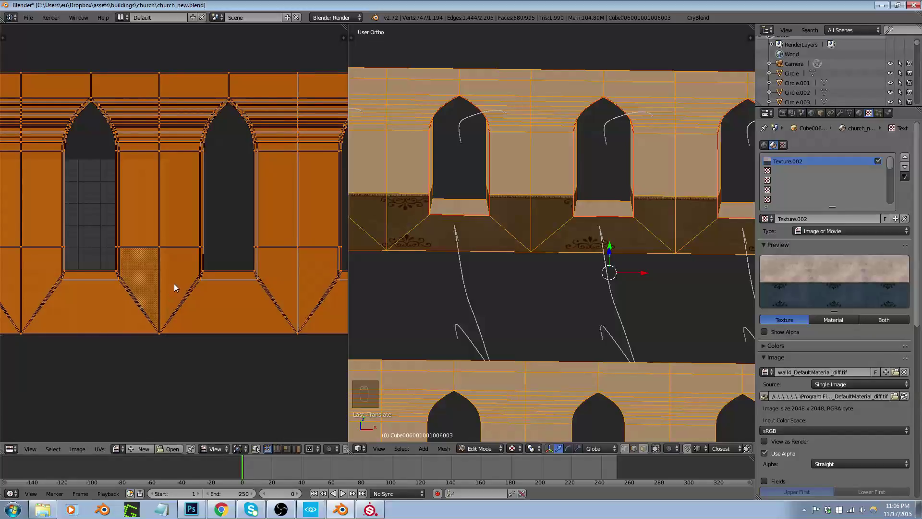
{"action": "key", "text": "g"}
{"action": "key", "text": "x"}
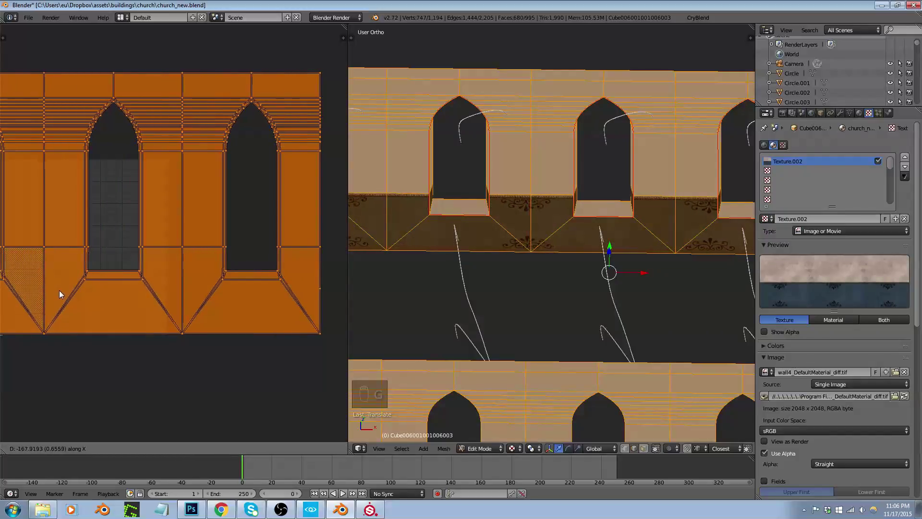
{"action": "left_click", "coordinate": [52, 290]}
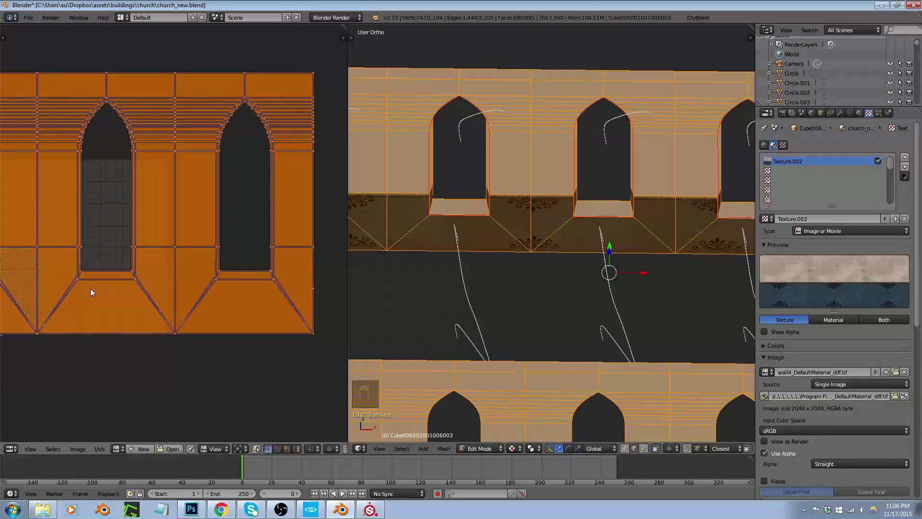
Scale the wall UVs to about 1.28 along X and shift them about 0.1 along X to centre the ornaments between the windows
{"action": "key", "text": "s"}
{"action": "key", "text": "x"}
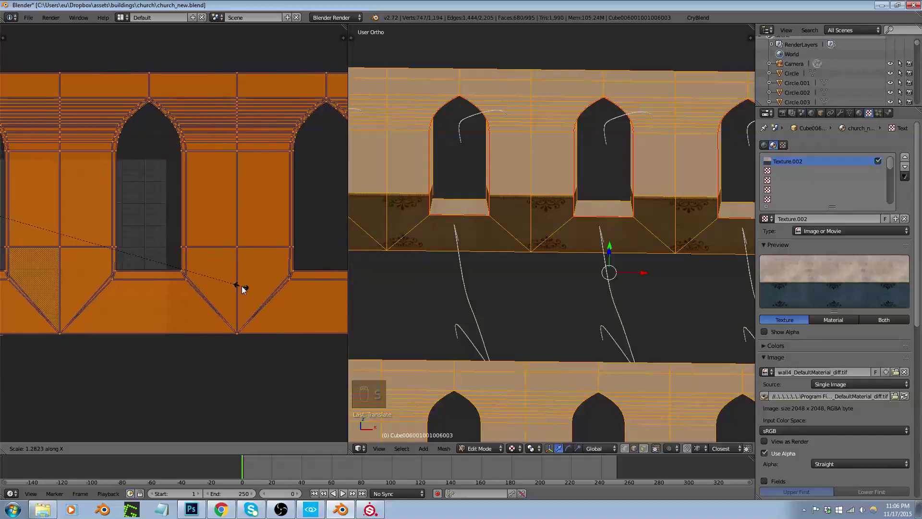
{"action": "left_click", "coordinate": [241, 288]}
{"action": "key", "text": "g"}
{"action": "key", "text": "x"}
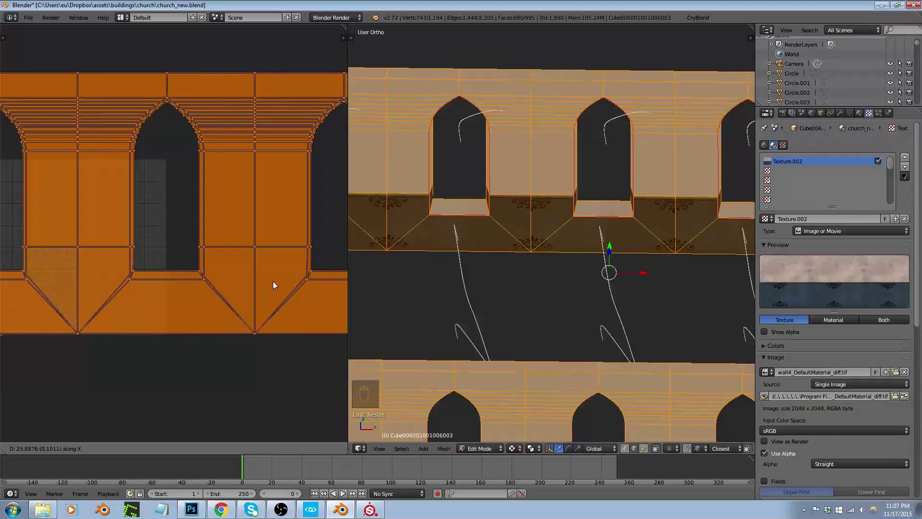
{"action": "left_click", "coordinate": [274, 280]}
Examine the trim and ornament alignment on both long walls, in Edit Mode and Object Mode
{"action": "scroll", "coordinate": [468, 258], "scroll_direction": "down", "scroll_amount": 1}
{"action": "scroll", "coordinate": [468, 258], "scroll_direction": "down", "scroll_amount": 2}
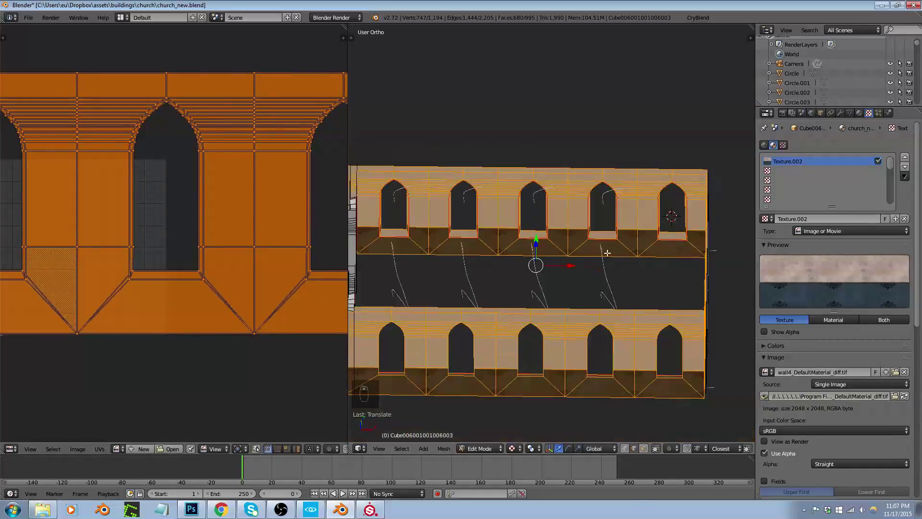
{"action": "scroll", "coordinate": [725, 181], "scroll_direction": "up", "scroll_amount": 5}
{"action": "scroll", "coordinate": [654, 234], "scroll_direction": "down", "scroll_amount": 1}
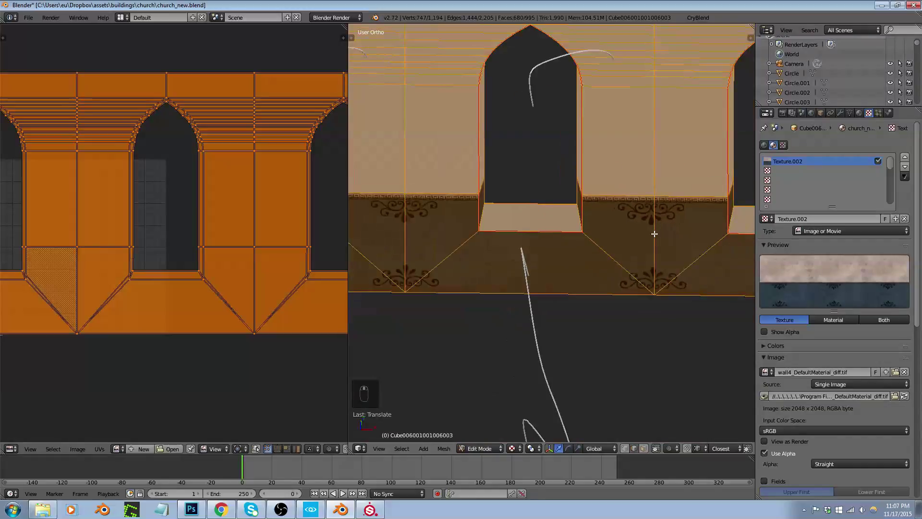
{"action": "scroll", "coordinate": [654, 234], "scroll_direction": "down", "scroll_amount": 3}
{"action": "scroll", "coordinate": [430, 231], "scroll_direction": "up", "scroll_amount": 5}
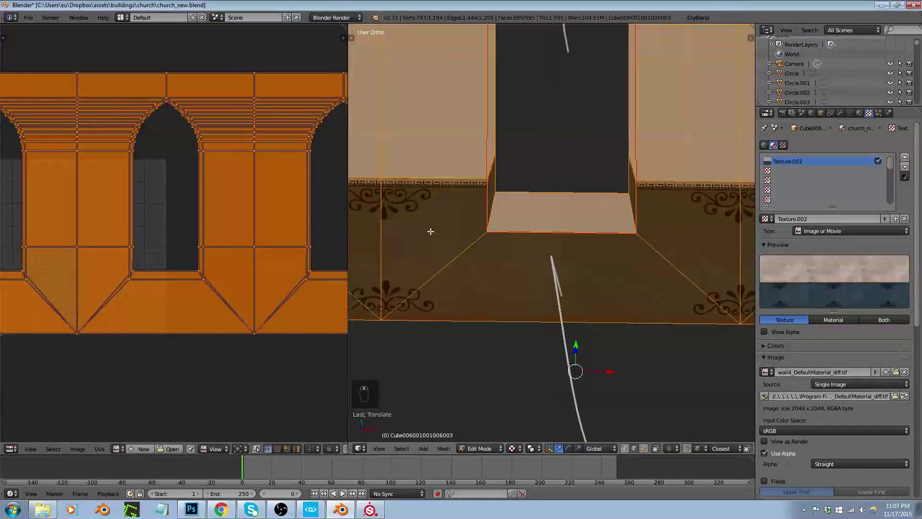
{"action": "scroll", "coordinate": [431, 231], "scroll_direction": "down", "scroll_amount": 3}
{"action": "middle_click_drag", "start_coordinate": [430, 231], "coordinate": [416, 231]}
{"action": "scroll", "coordinate": [416, 231], "scroll_direction": "up", "scroll_amount": 5}
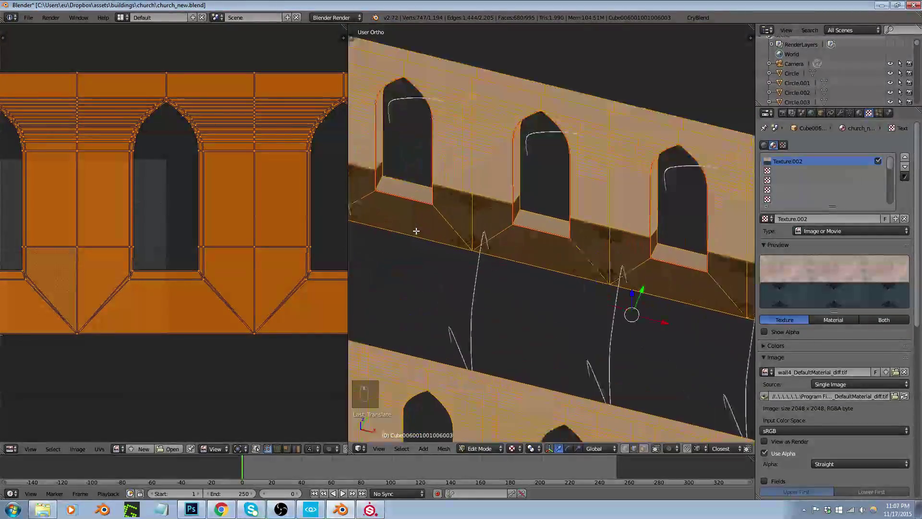
{"action": "scroll", "coordinate": [474, 206], "scroll_direction": "up", "scroll_amount": 5}
{"action": "key", "text": "Tab"}
{"action": "scroll", "coordinate": [466, 272], "scroll_direction": "down", "scroll_amount": 3}
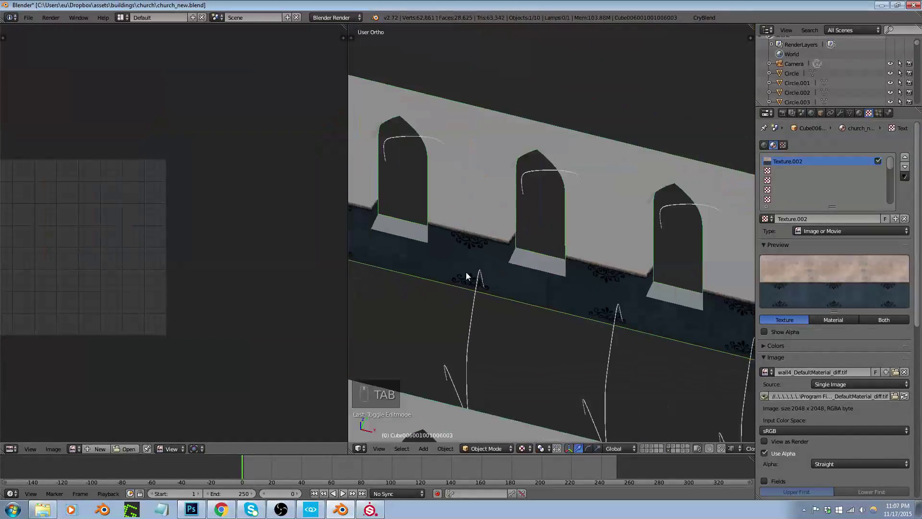
{"action": "left_click", "coordinate": [704, 18]}
{"action": "left_click", "coordinate": [720, 216]}
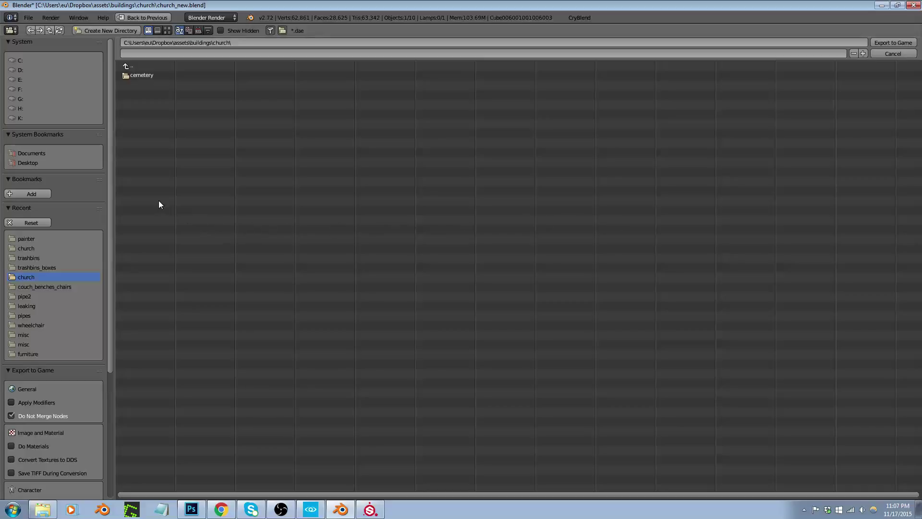
{"action": "left_click", "coordinate": [27, 238]}
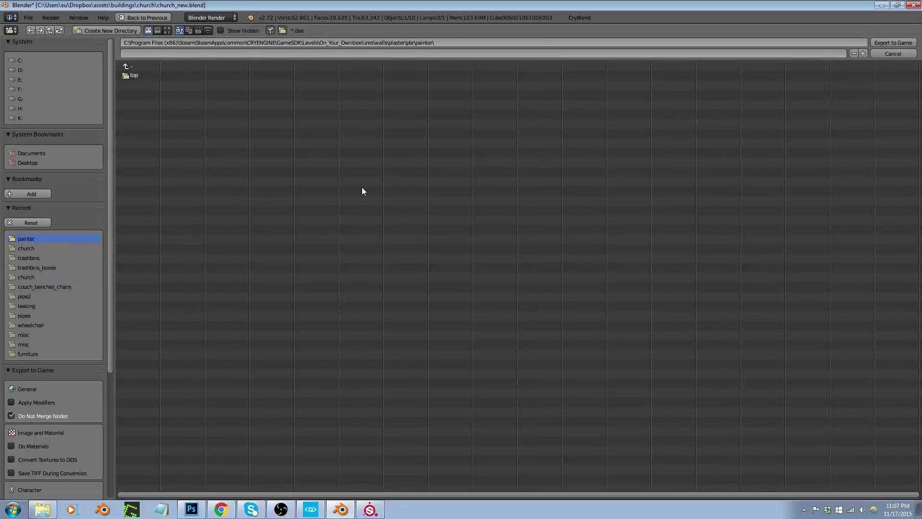
{"action": "left_click", "coordinate": [26, 249]}
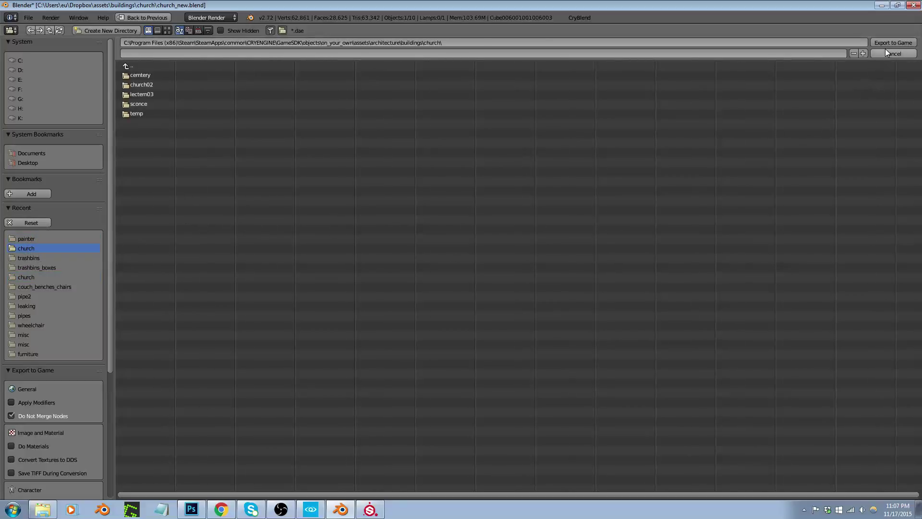
Switch to CRYENGINE Sandbox and examine how the trim and ornaments sit around the church's columns and windows, checking against the texture in Substance Painter
{"action": "left_click", "coordinate": [319, 514]}
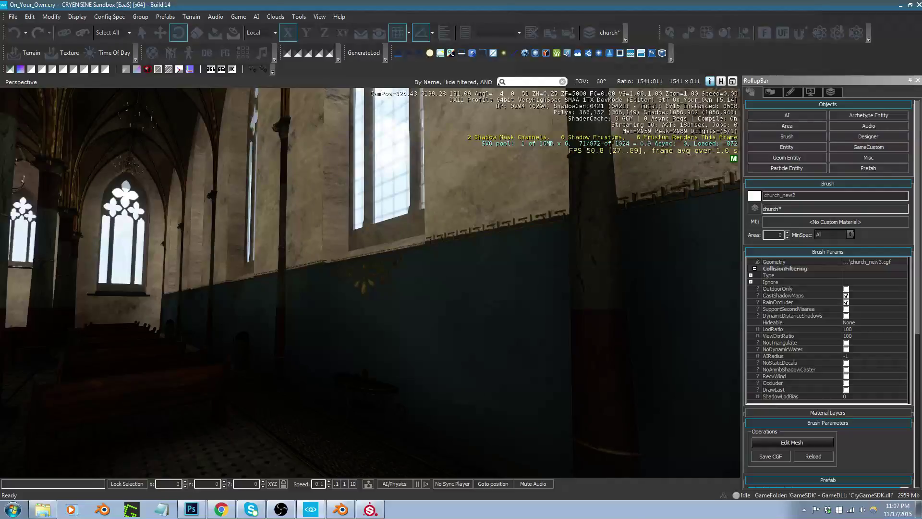
{"action": "right_click_drag", "start_coordinate": [369, 283], "coordinate": [494, 254]}
{"action": "middle_click_drag", "start_coordinate": [370, 282], "coordinate": [358, 284]}
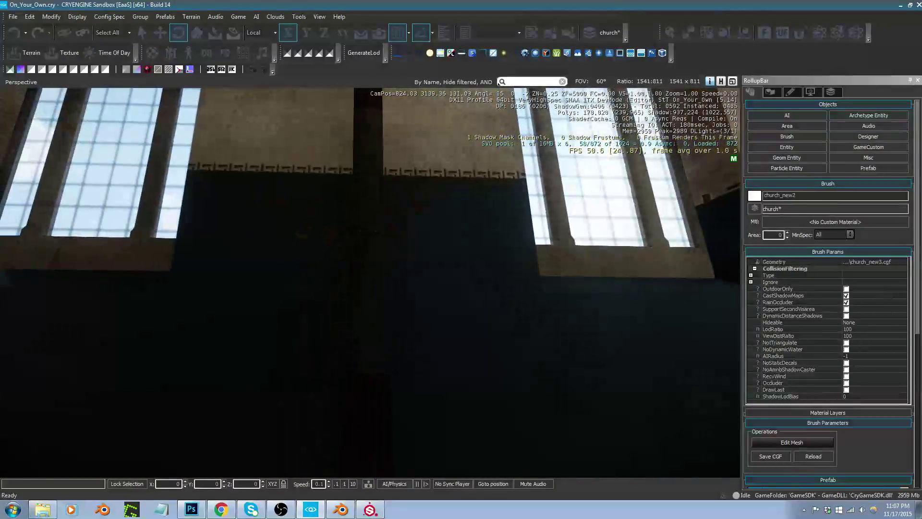
{"action": "key", "text": "a"}
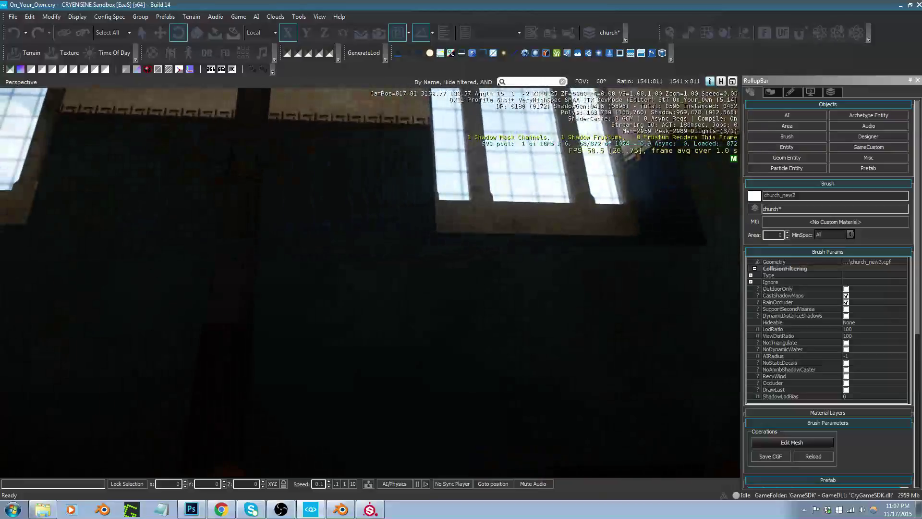
{"action": "key", "text": "a"}
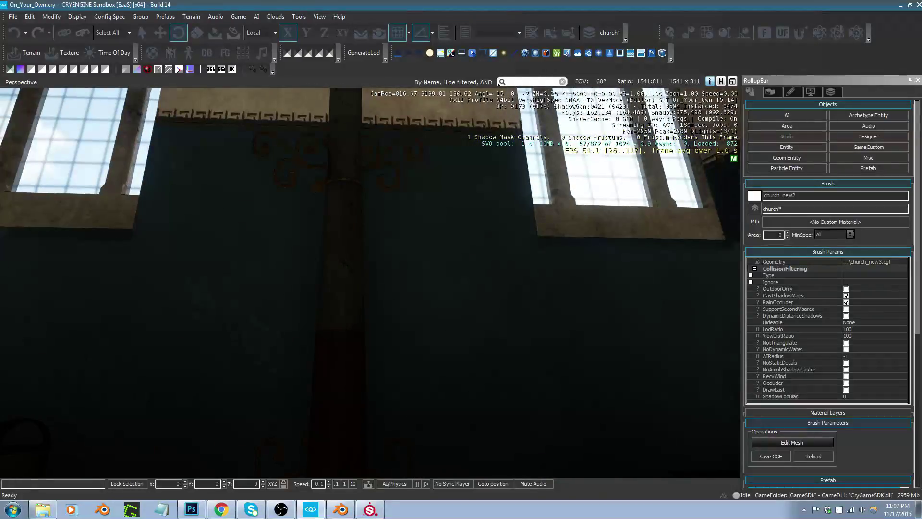
{"action": "middle_click_drag", "start_coordinate": [370, 282], "coordinate": [374, 227]}
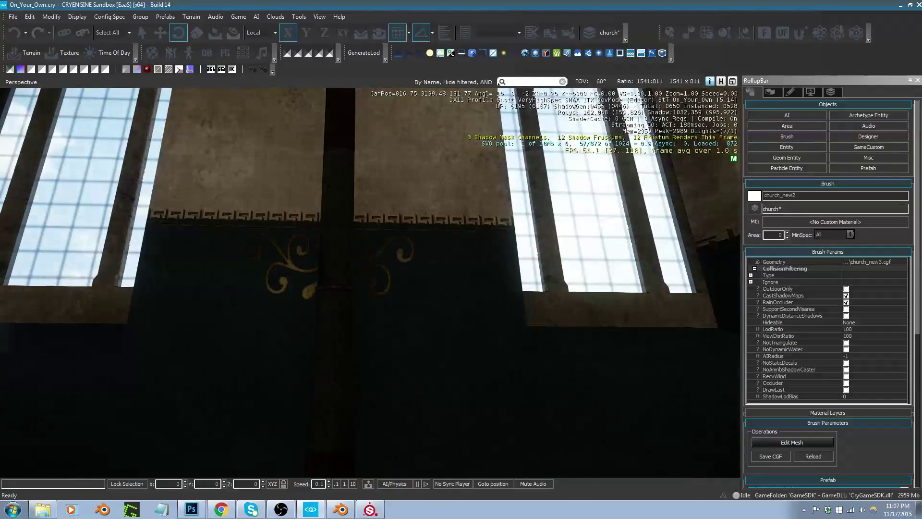
{"action": "key", "text": "a"}
{"action": "right_click_drag", "start_coordinate": [483, 347], "coordinate": [715, 370]}
{"action": "key", "text": "a"}
{"action": "key", "text": "a"}
{"action": "right_click_drag", "start_coordinate": [339, 342], "coordinate": [509, 340]}
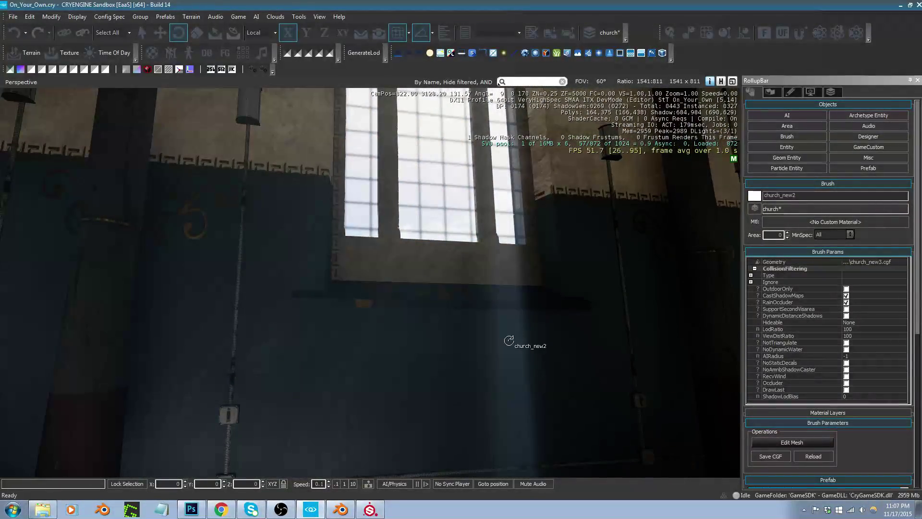
{"action": "right_click_drag", "start_coordinate": [509, 340], "coordinate": [437, 336]}
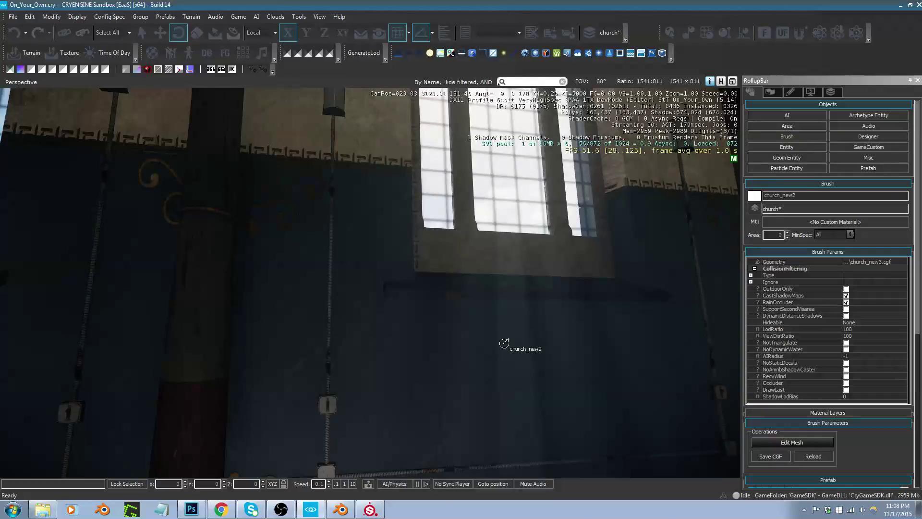
{"action": "left_click", "coordinate": [370, 510]}
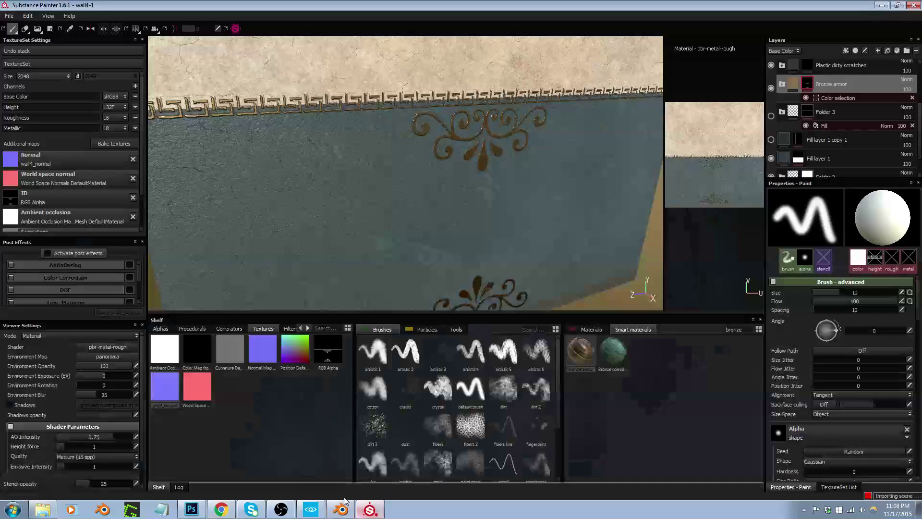
{"action": "left_click", "coordinate": [370, 509]}
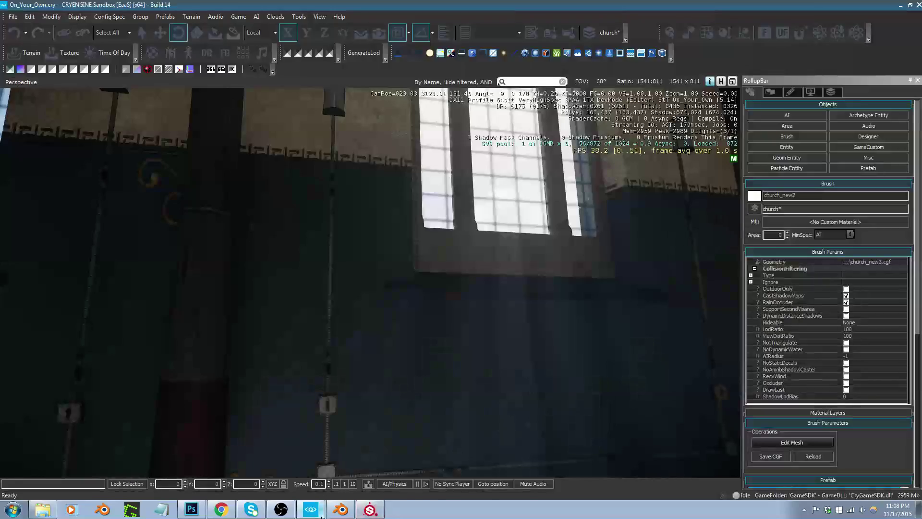
Switch to Blender and move the wall UVs along X until the lower ornaments are centred beneath the windows
{"action": "left_click", "coordinate": [341, 509]}
{"action": "middle_click_drag", "start_coordinate": [518, 246], "coordinate": [546, 244]}
{"action": "key", "text": "Tab"}
{"action": "right_click", "coordinate": [521, 252]}
{"action": "key", "text": "Tab"}
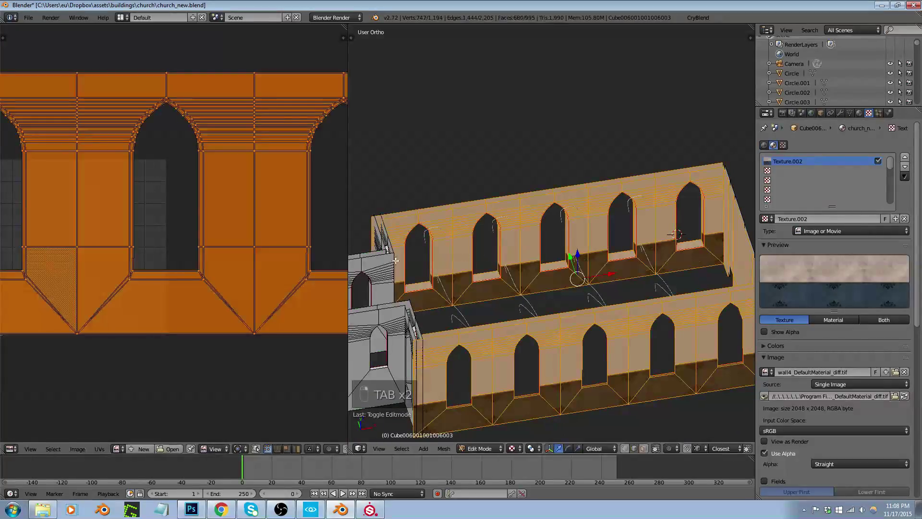
{"action": "scroll", "coordinate": [283, 277], "scroll_direction": "up", "scroll_amount": 2}
{"action": "scroll", "coordinate": [500, 253], "scroll_direction": "up", "scroll_amount": 3}
{"action": "scroll", "coordinate": [500, 253], "scroll_direction": "up", "scroll_amount": 3}
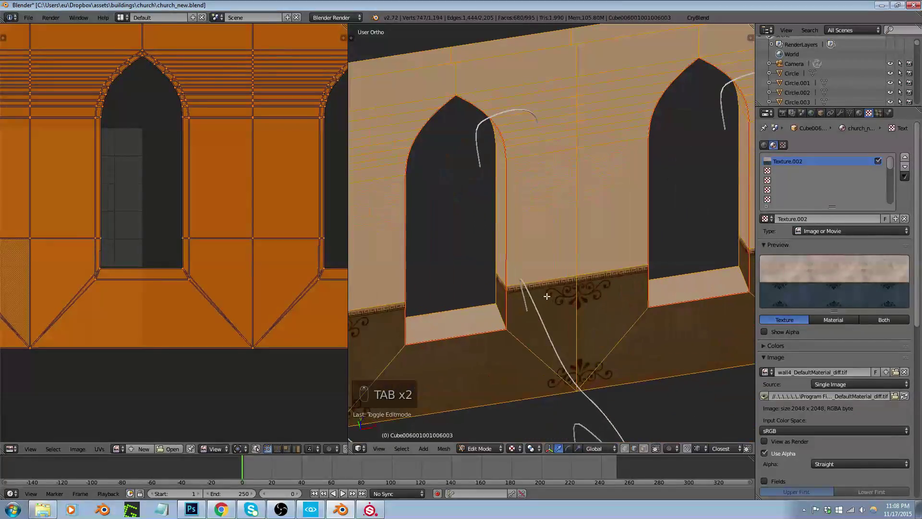
{"action": "key", "text": "g"}
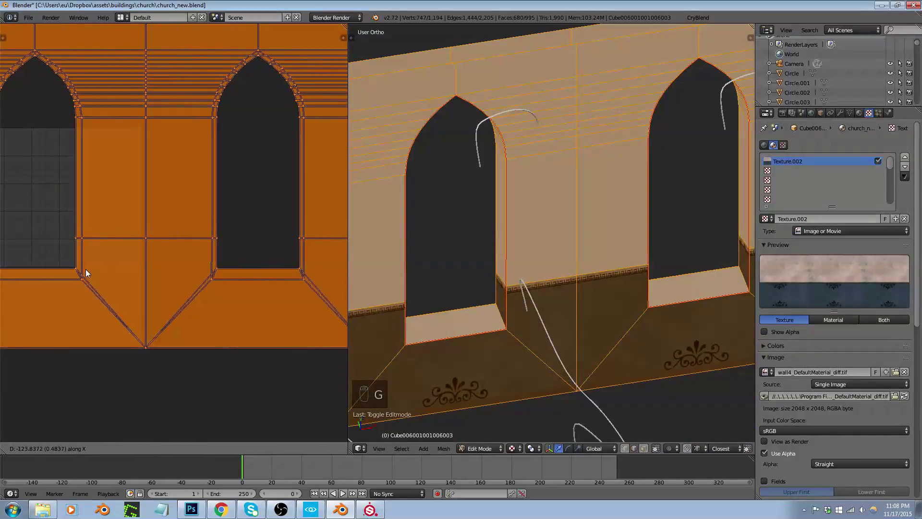
{"action": "left_click", "coordinate": [81, 269]}
Examine the trim on the window recesses and the ornaments beneath the windows on the far long wall
{"action": "scroll", "coordinate": [444, 305], "scroll_direction": "down", "scroll_amount": 3}
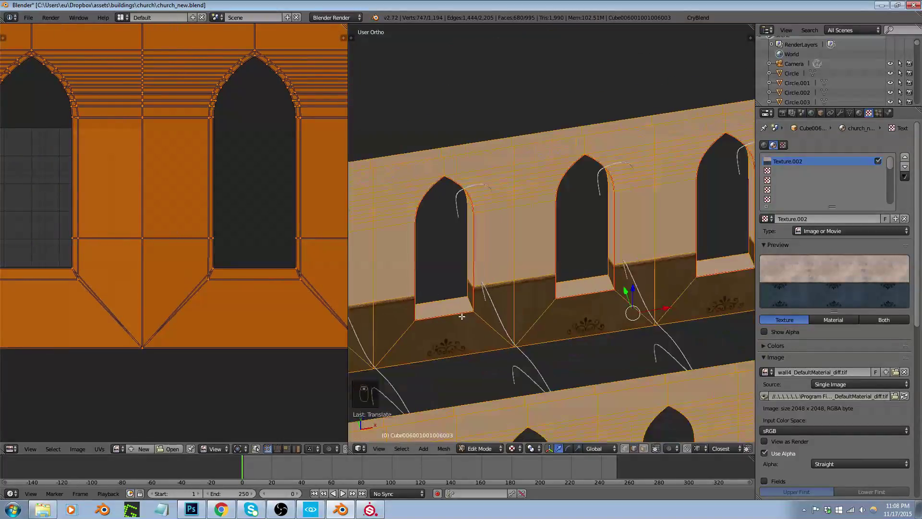
{"action": "scroll", "coordinate": [445, 305], "scroll_direction": "down", "scroll_amount": 4}
{"action": "scroll", "coordinate": [519, 329], "scroll_direction": "up", "scroll_amount": 8}
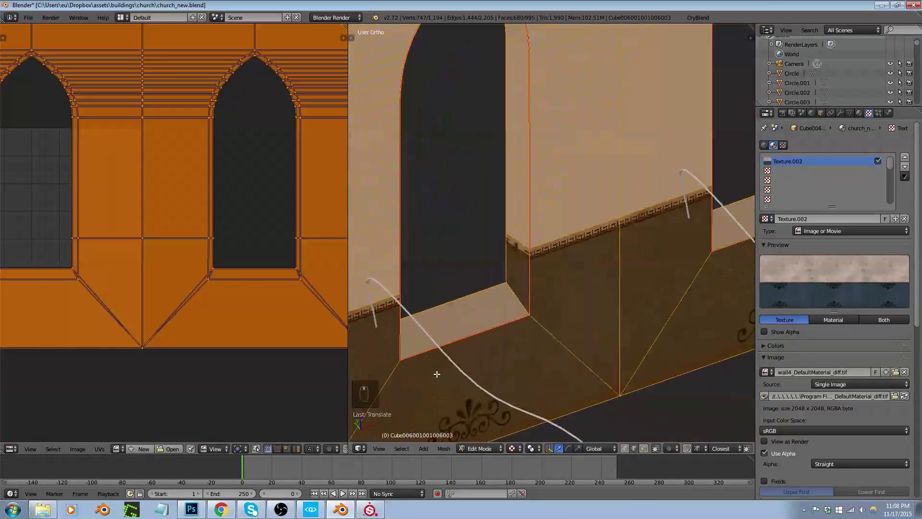
{"action": "scroll", "coordinate": [437, 374], "scroll_direction": "up", "scroll_amount": 1}
{"action": "middle_click_drag", "start_coordinate": [479, 319], "coordinate": [513, 258], "text": "shift"}
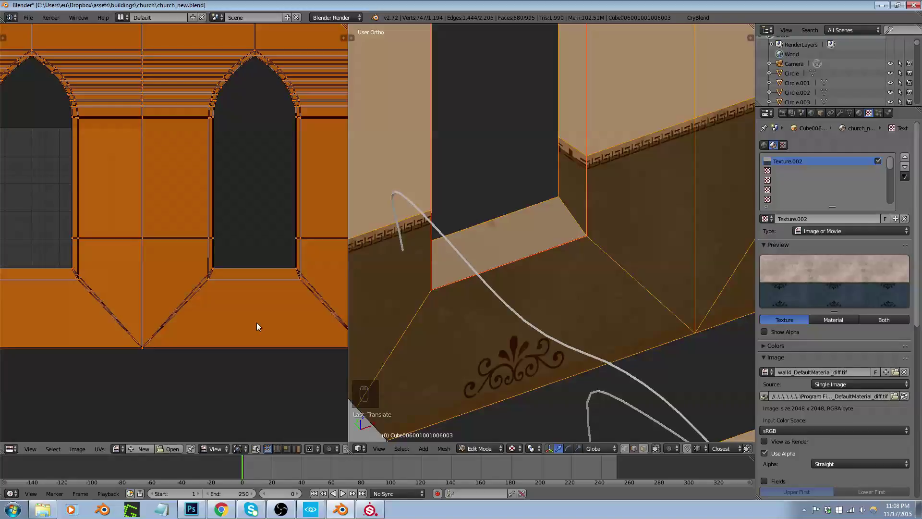
{"action": "scroll", "coordinate": [441, 301], "scroll_direction": "down", "scroll_amount": 5}
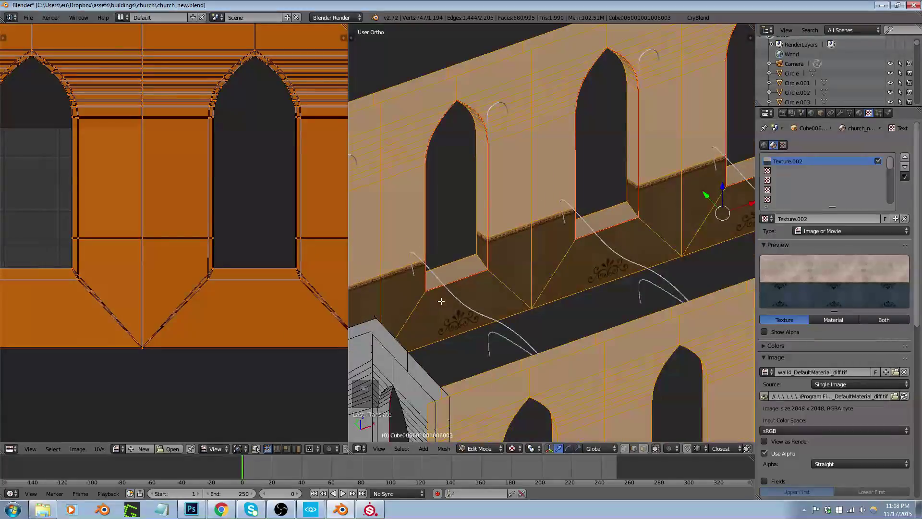
{"action": "scroll", "coordinate": [495, 268], "scroll_direction": "down", "scroll_amount": 4}
Switch to edge selection and select the horizontal edges along the trim's top between the far wall's windows
{"action": "key", "text": "ctrl+Tab"}
{"action": "left_click", "coordinate": [495, 269]}
{"action": "scroll", "coordinate": [508, 258], "scroll_direction": "up", "scroll_amount": 4}
{"action": "right_click", "coordinate": [501, 241], "text": "alt"}
{"action": "left_click", "coordinate": [645, 198], "text": "alt+shift"}
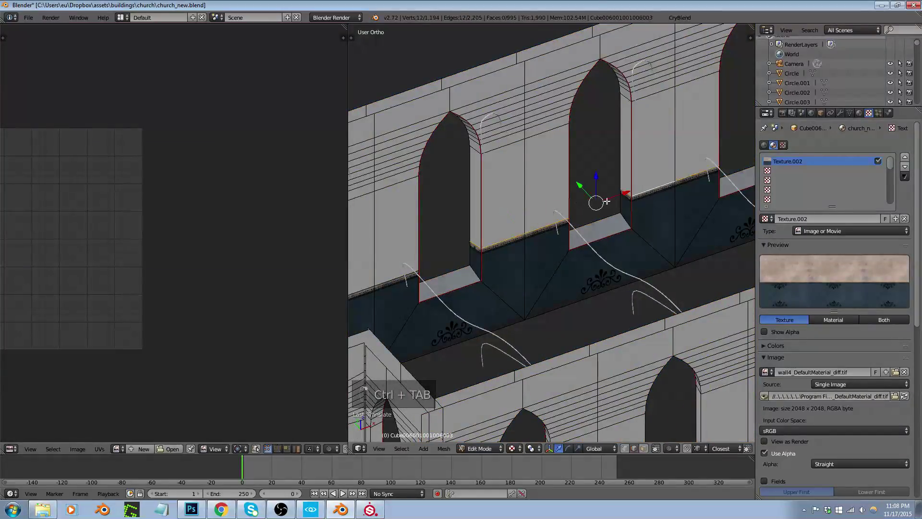
{"action": "scroll", "coordinate": [646, 197], "scroll_direction": "down", "scroll_amount": 3}
{"action": "scroll", "coordinate": [695, 165], "scroll_direction": "up", "scroll_amount": 2}
{"action": "right_click", "coordinate": [690, 158], "text": "alt+shift"}
{"action": "middle_click_drag", "start_coordinate": [673, 188], "coordinate": [577, 204]}
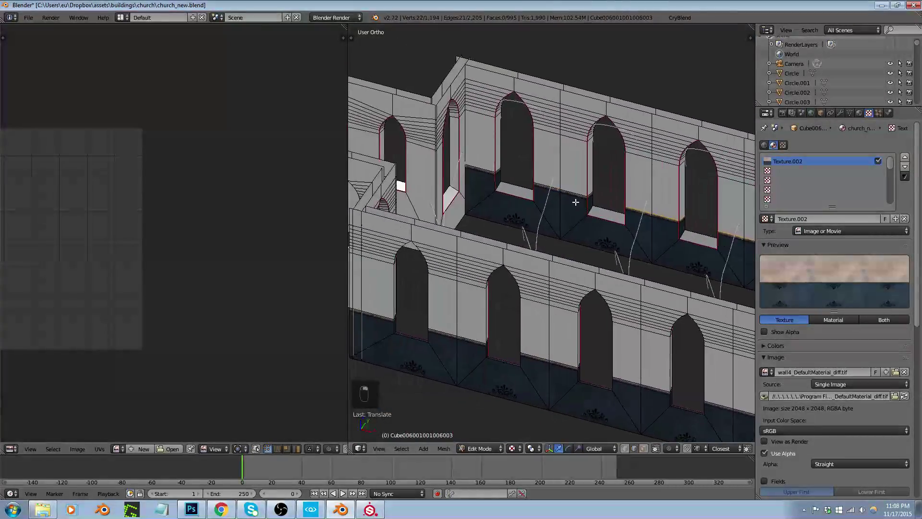
Extend the selection to the remaining trim edges on the far wall and the matching edges on the near wall
{"action": "left_click", "coordinate": [485, 172], "text": "alt+shift"}
{"action": "left_click", "coordinate": [373, 320], "text": "alt+shift"}
{"action": "left_click", "coordinate": [444, 332], "text": "alt+shift"}
{"action": "middle_click_drag", "start_coordinate": [631, 382], "coordinate": [502, 305]}
{"action": "left_click", "coordinate": [515, 301], "text": "alt+shift"}
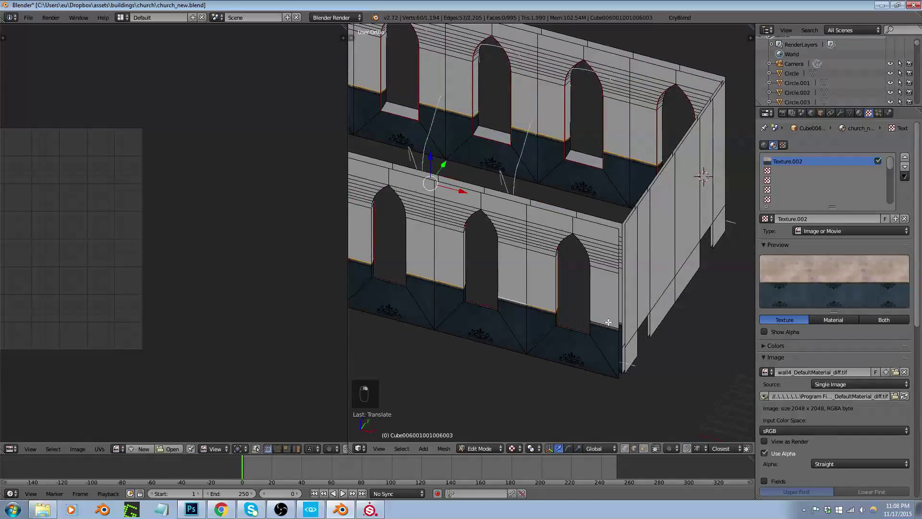
Move the selected trim edges on both long walls vertically upward, higher above the window sills
{"action": "scroll", "coordinate": [552, 144], "scroll_direction": "up", "scroll_amount": 6}
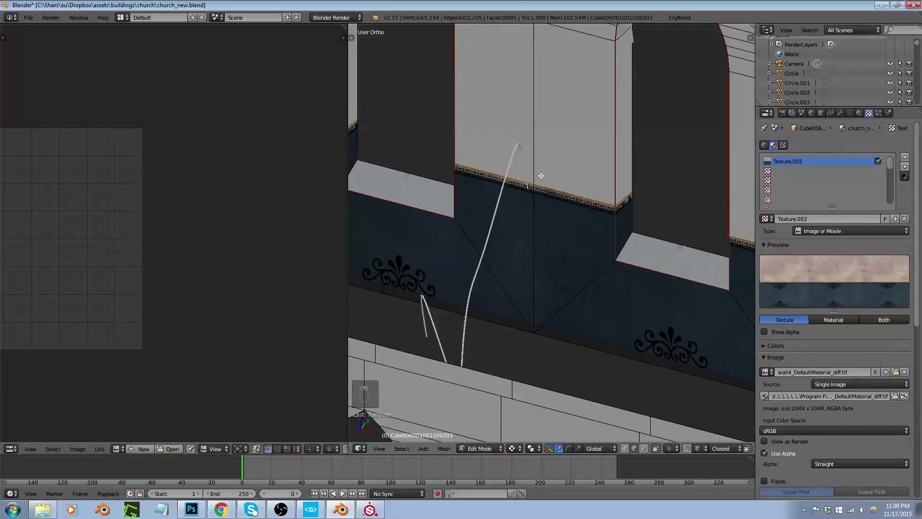
{"action": "key", "text": "g"}
{"action": "key", "text": "y"}
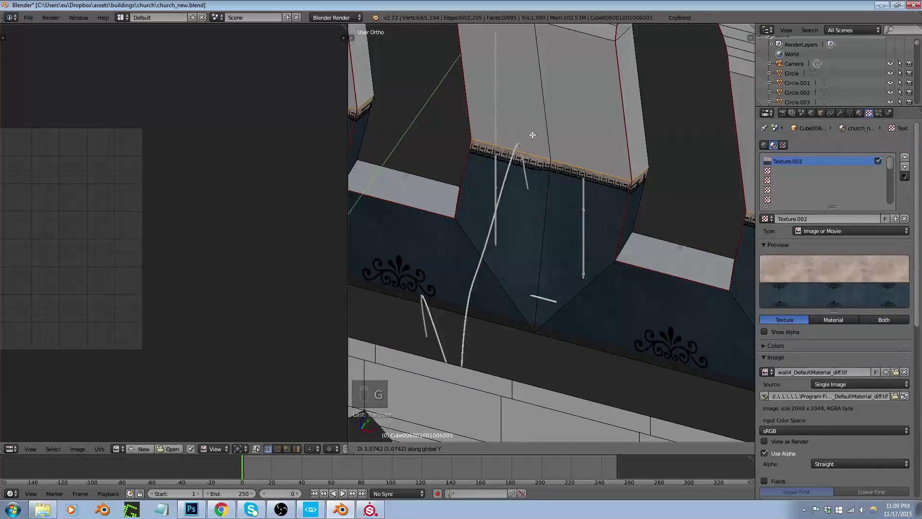
{"action": "left_click", "coordinate": [568, 245]}
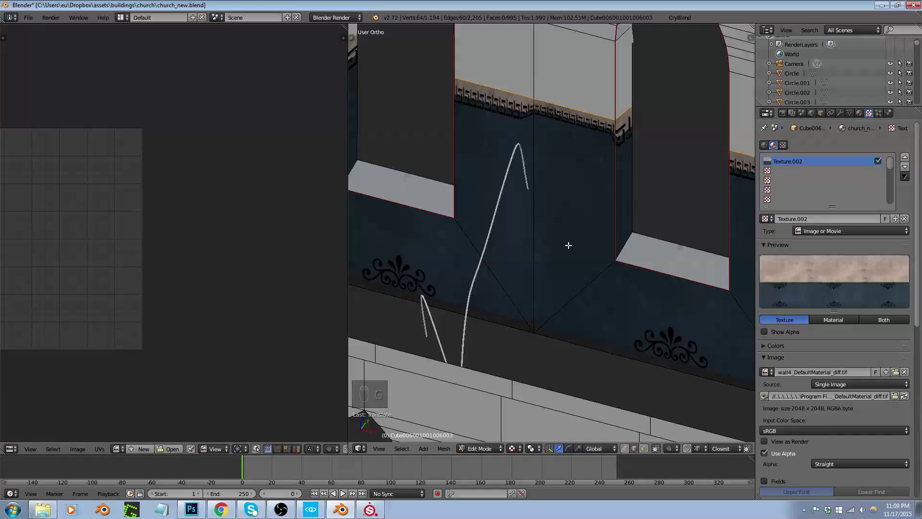
Select all geometry linked to the trim edges and re-project its UVs from the front view
{"action": "scroll", "coordinate": [568, 245], "scroll_direction": "down", "scroll_amount": 6}
{"action": "middle_click_drag", "start_coordinate": [642, 269], "coordinate": [588, 258]}
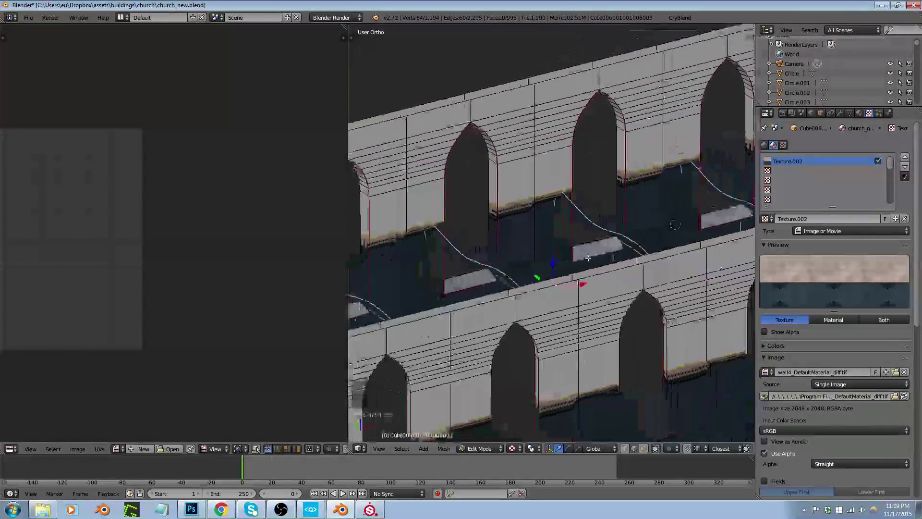
{"action": "scroll", "coordinate": [584, 256], "scroll_direction": "down", "scroll_amount": 2}
{"action": "key", "text": "ctrl+l"}
{"action": "scroll", "coordinate": [576, 251], "scroll_direction": "down", "scroll_amount": 3}
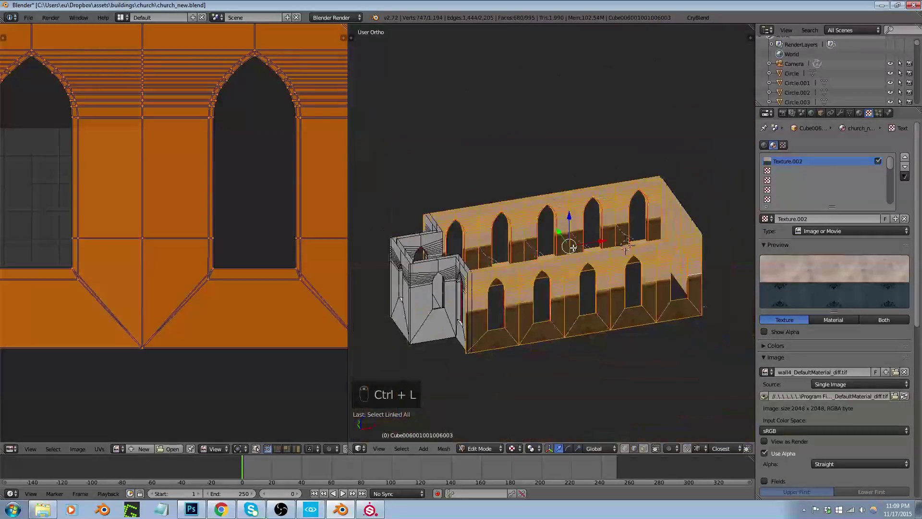
{"action": "key", "text": "KP_1"}
{"action": "key", "text": "u"}
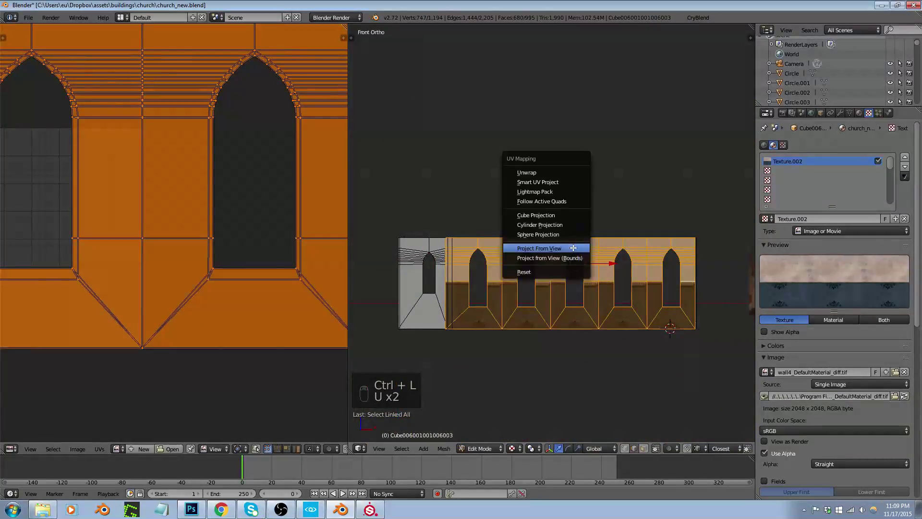
{"action": "key", "text": "u"}
Select all the wall UVs, scale them up to several times their size and move them down over the texture
{"action": "key", "text": "a"}
{"action": "key", "text": "a"}
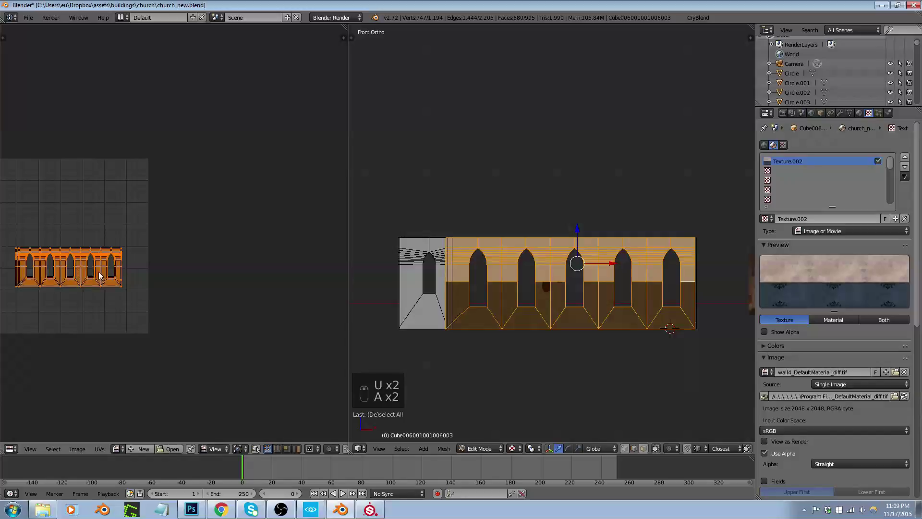
{"action": "key", "text": "s"}
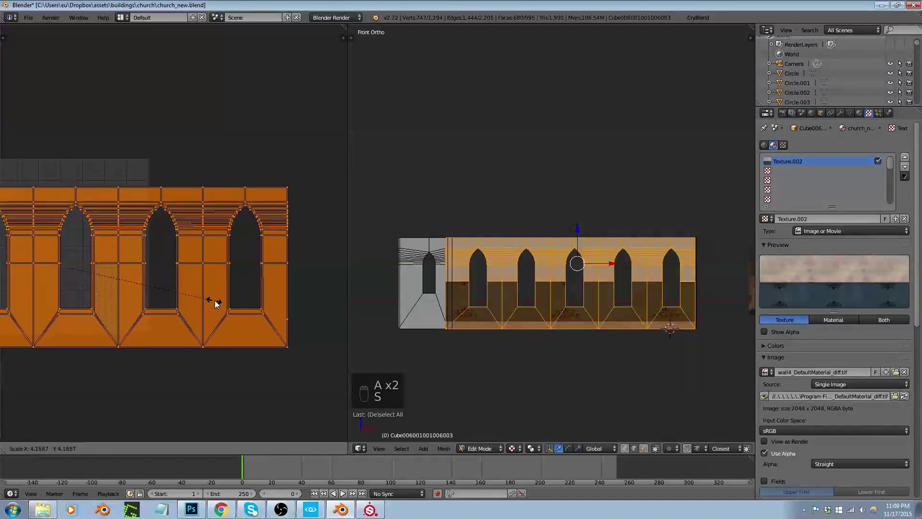
{"action": "left_click", "coordinate": [309, 329]}
{"action": "key", "text": "g"}
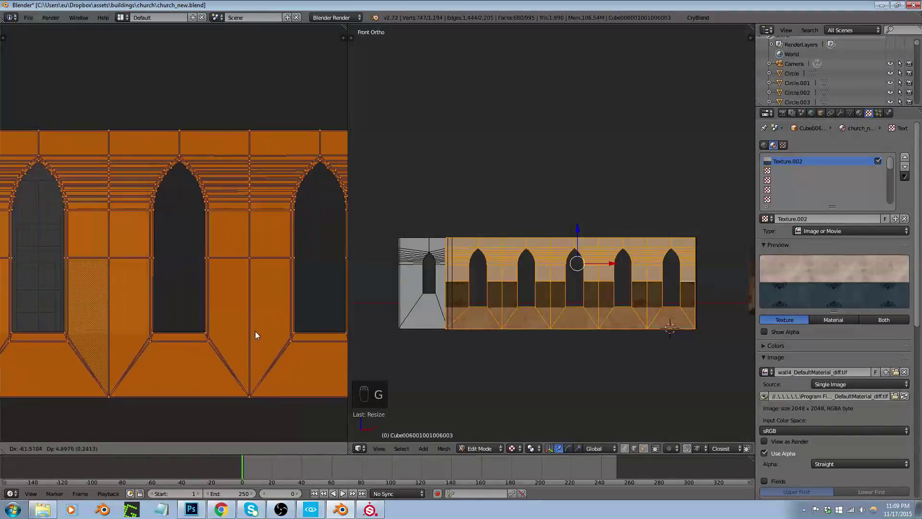
{"action": "left_click", "coordinate": [258, 400]}
Scale the wall UVs by about 1.03 and shift them along X until the ornament is centred beneath the window
{"action": "middle_click_drag", "start_coordinate": [529, 380], "coordinate": [534, 375]}
{"action": "scroll", "coordinate": [562, 266], "scroll_direction": "up", "scroll_amount": 10}
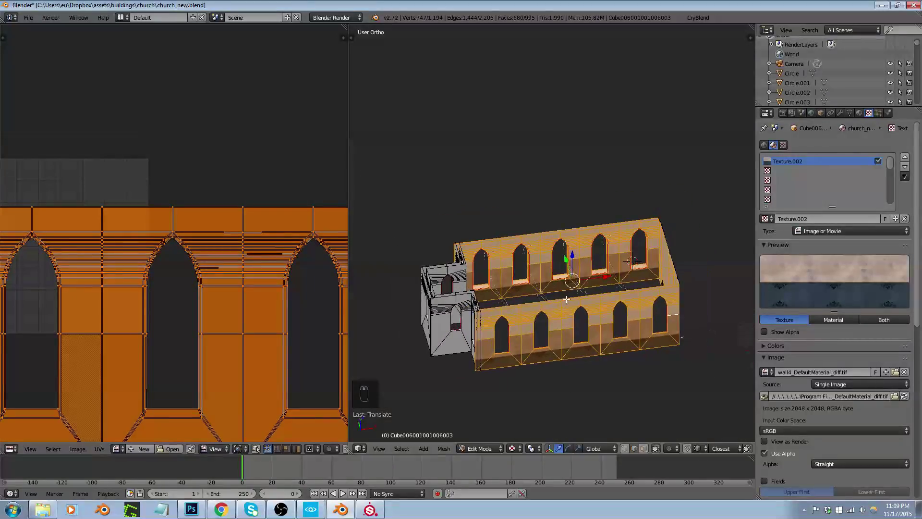
{"action": "scroll", "coordinate": [562, 266], "scroll_direction": "down", "scroll_amount": 2}
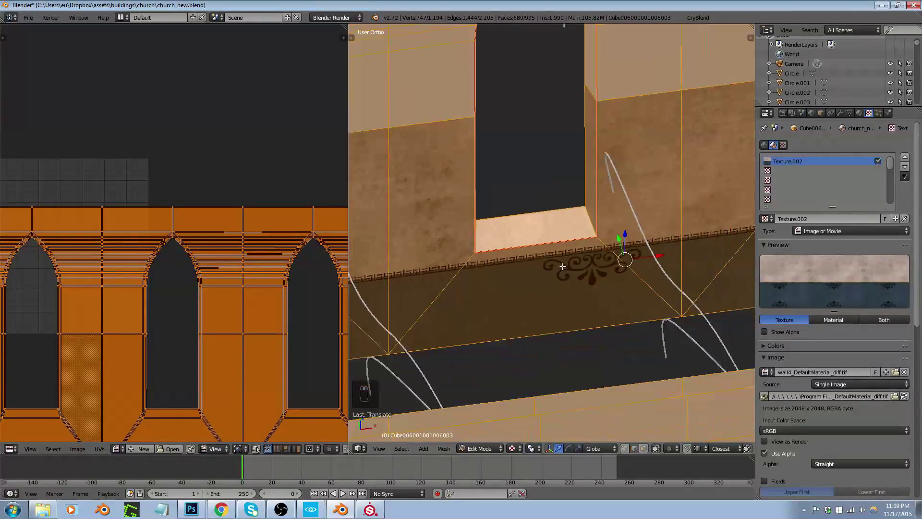
{"action": "scroll", "coordinate": [207, 283], "scroll_direction": "down", "scroll_amount": 3}
{"action": "scroll", "coordinate": [217, 322], "scroll_direction": "up", "scroll_amount": 2}
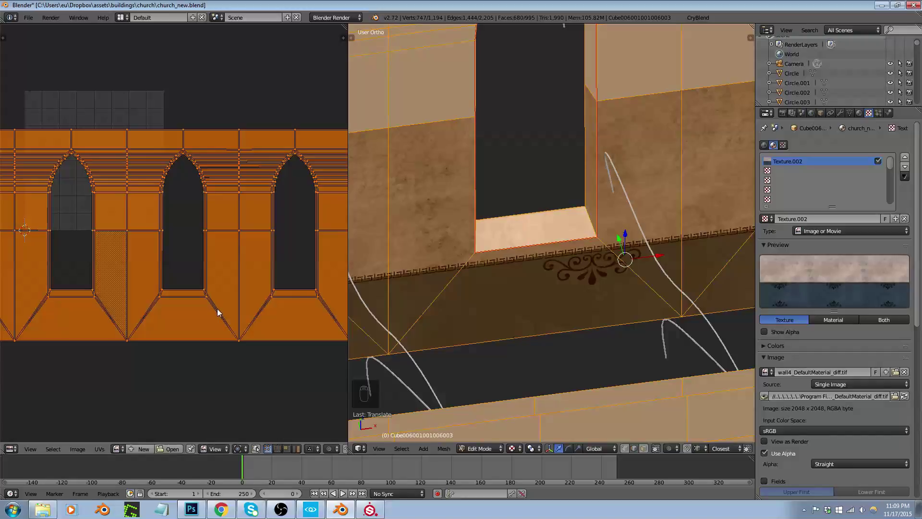
{"action": "key", "text": "s"}
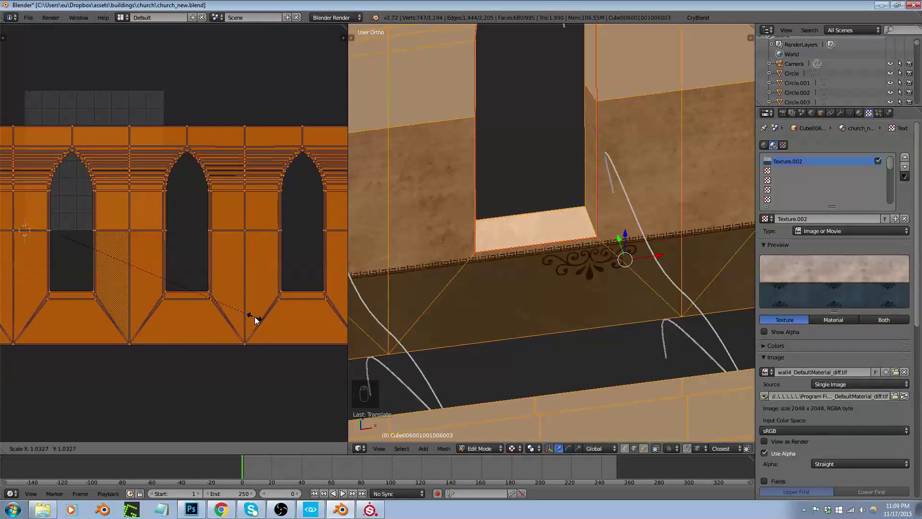
{"action": "left_click", "coordinate": [255, 320]}
{"action": "key", "text": "g"}
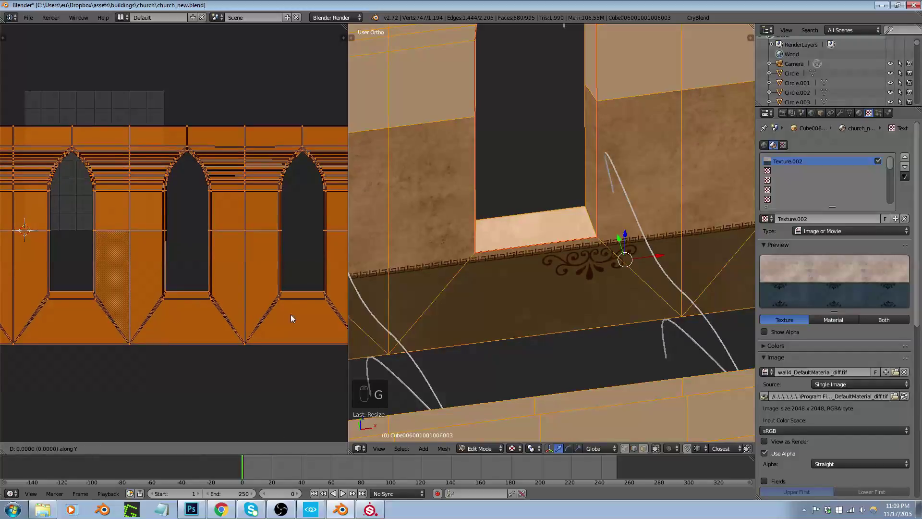
{"action": "key", "text": "x"}
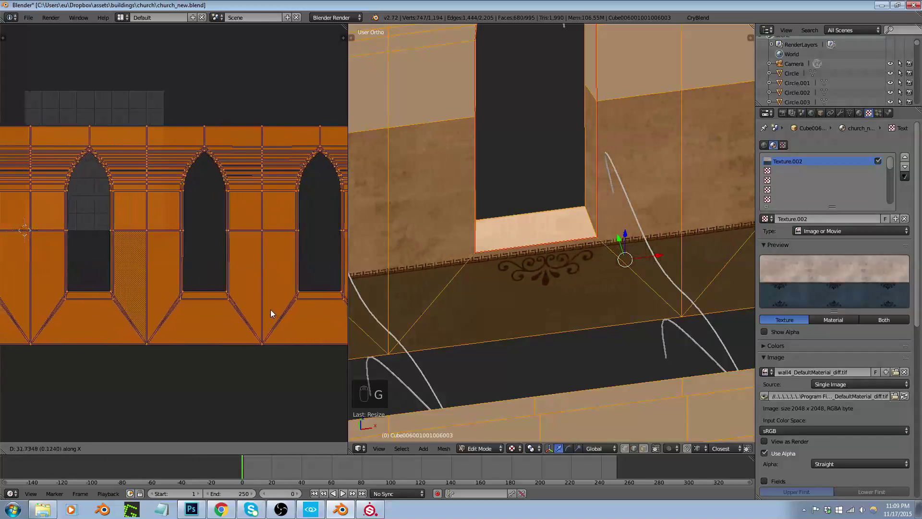
{"action": "left_click", "coordinate": [273, 310]}
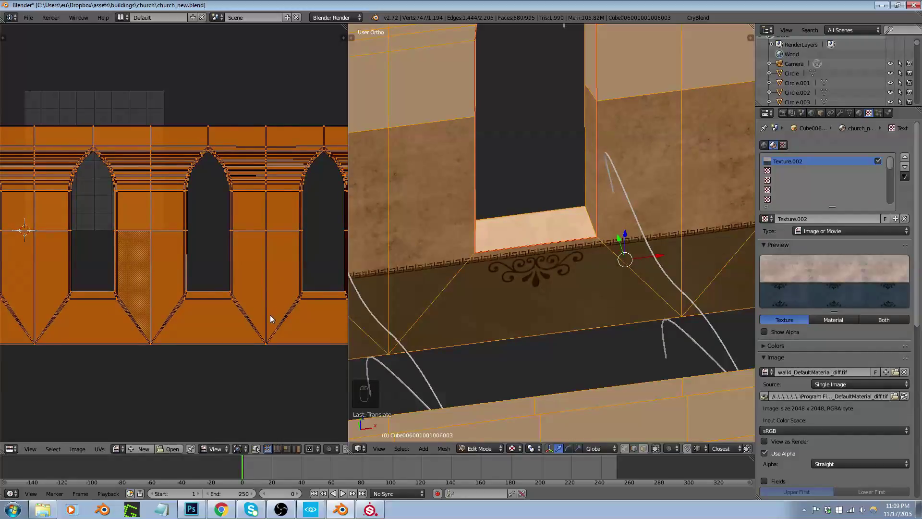
{"action": "key", "text": "s"}
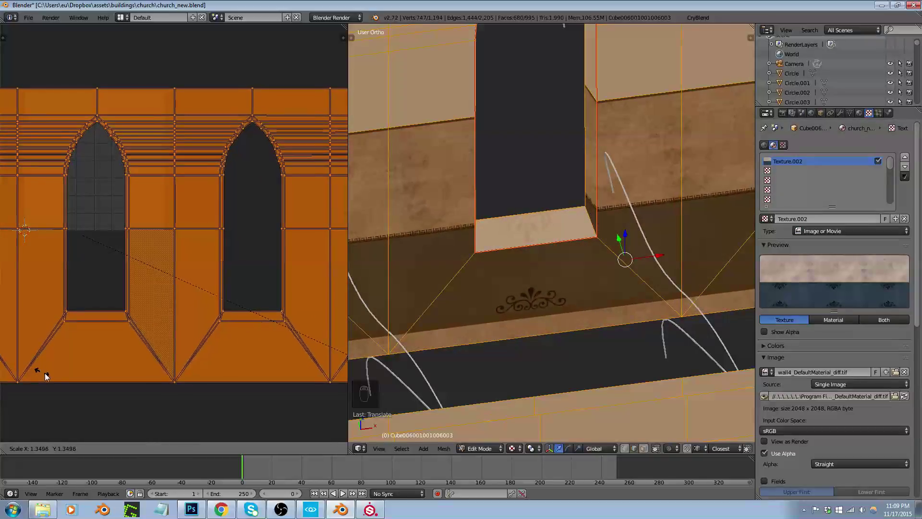
{"action": "key", "text": "Escape"}
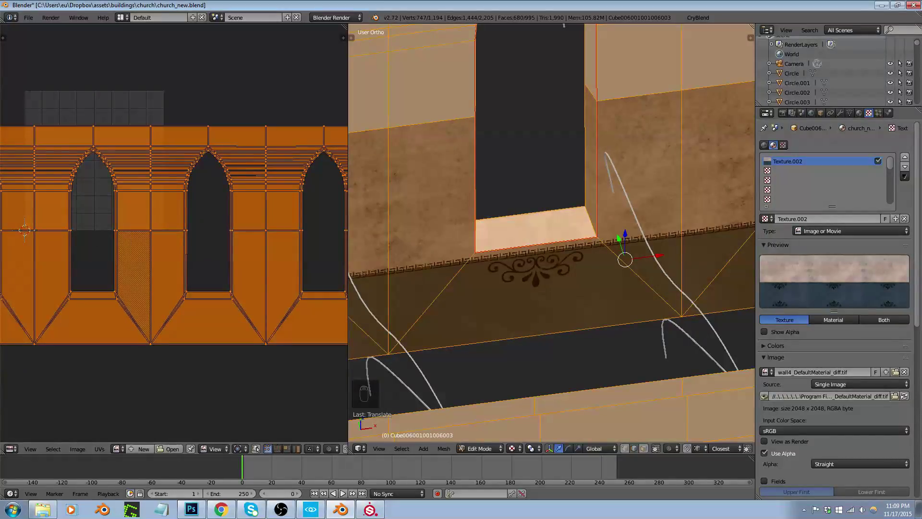
{"action": "scroll", "coordinate": [113, 325], "scroll_direction": "down", "scroll_amount": 6}
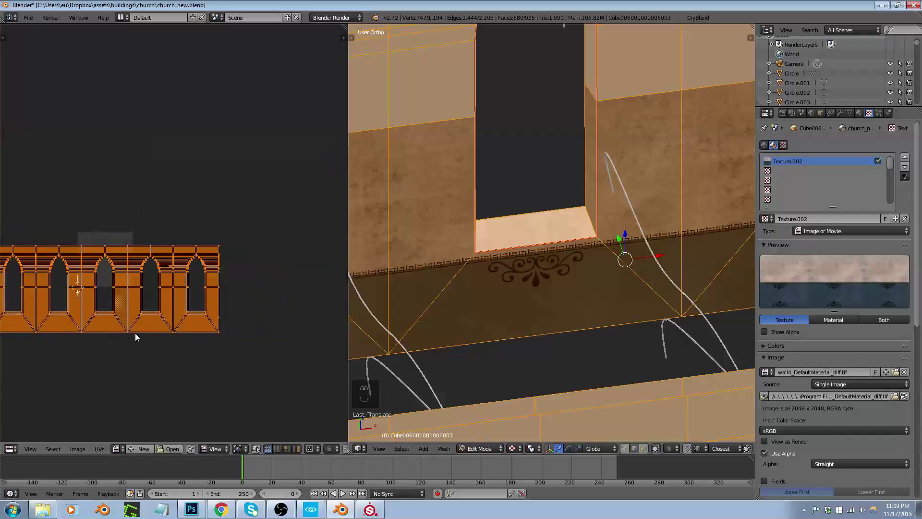
{"action": "scroll", "coordinate": [123, 341], "scroll_direction": "up", "scroll_amount": 2}
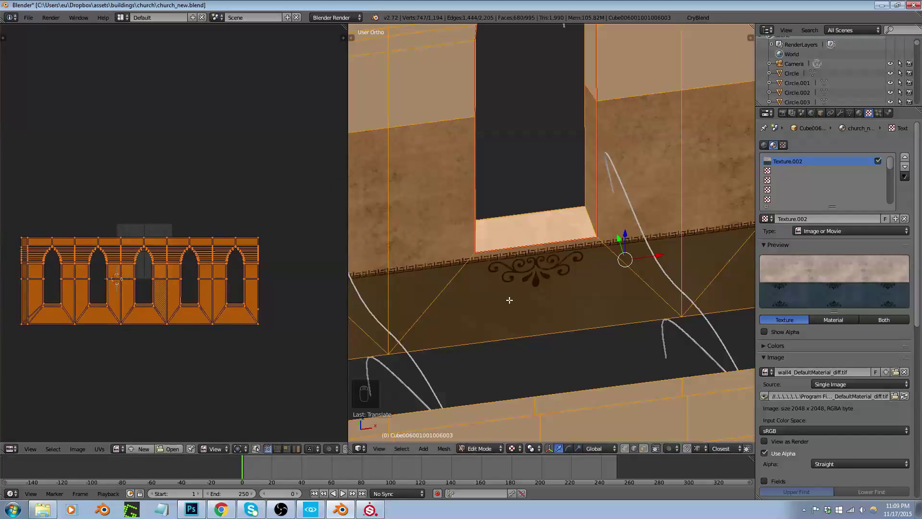
Move the wall UVs up along Y by about 0.8 so the ornaments sit near the wall's lower edge
{"action": "middle_click_drag", "start_coordinate": [487, 300], "coordinate": [567, 317]}
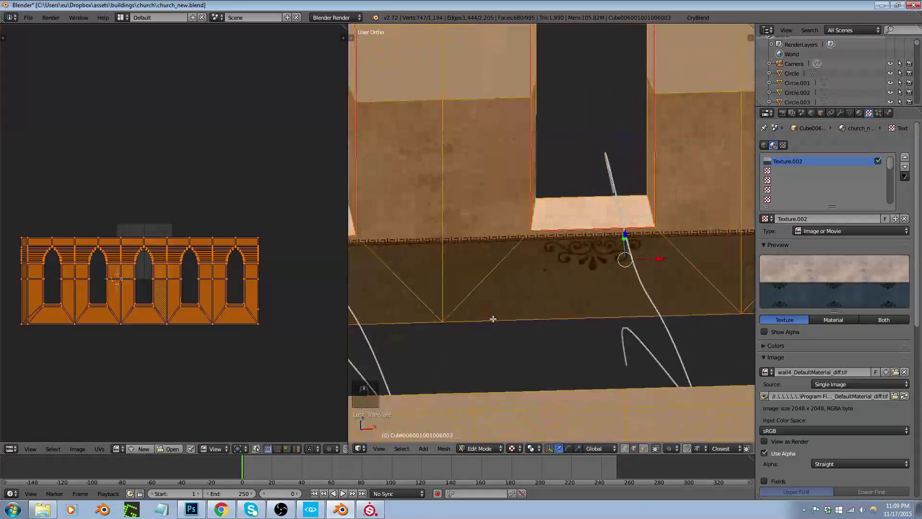
{"action": "scroll", "coordinate": [177, 284], "scroll_direction": "up", "scroll_amount": 5}
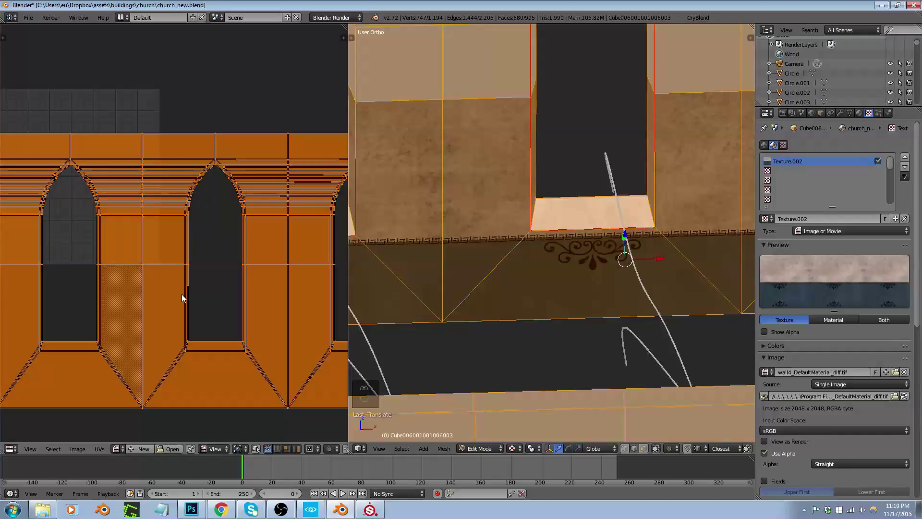
{"action": "key", "text": "g"}
{"action": "key", "text": "y"}
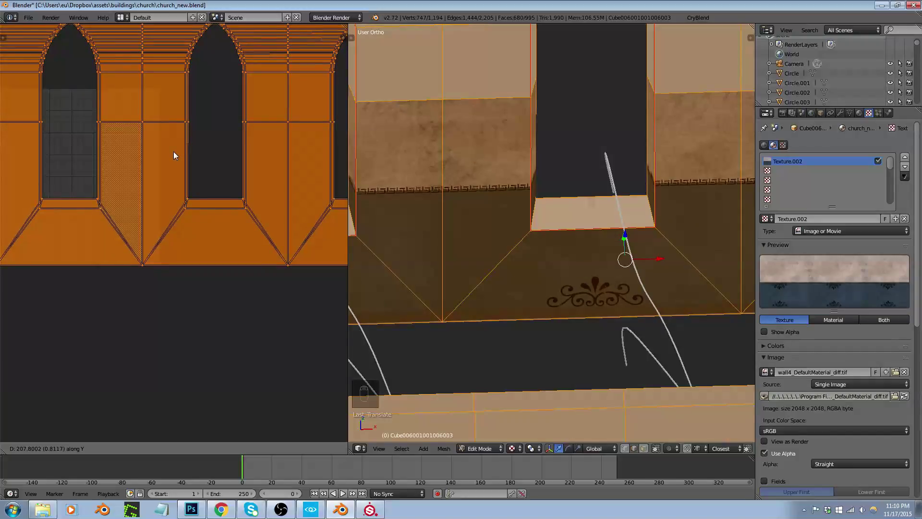
{"action": "left_click", "coordinate": [175, 149]}
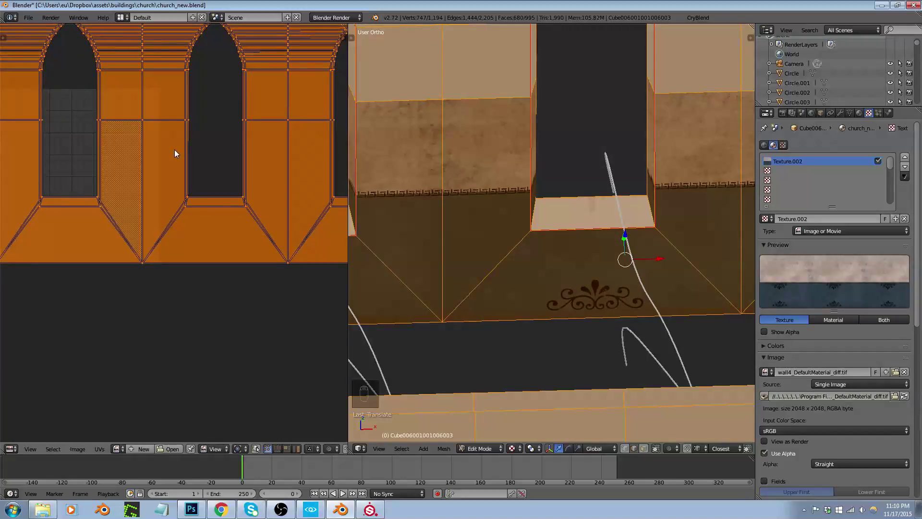
Scale the wall UVs along X by about 1.2 to match the ornament spacing to the windows
{"action": "middle_click_drag", "start_coordinate": [460, 287], "coordinate": [537, 275]}
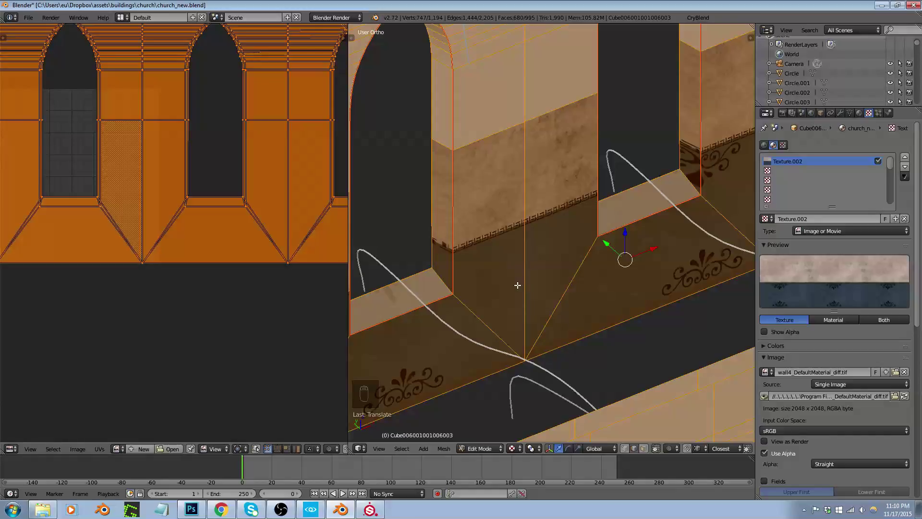
{"action": "scroll", "coordinate": [443, 315], "scroll_direction": "down", "scroll_amount": 4}
{"action": "middle_click_drag", "start_coordinate": [473, 324], "coordinate": [426, 344]}
{"action": "key", "text": "s"}
{"action": "key", "text": "x"}
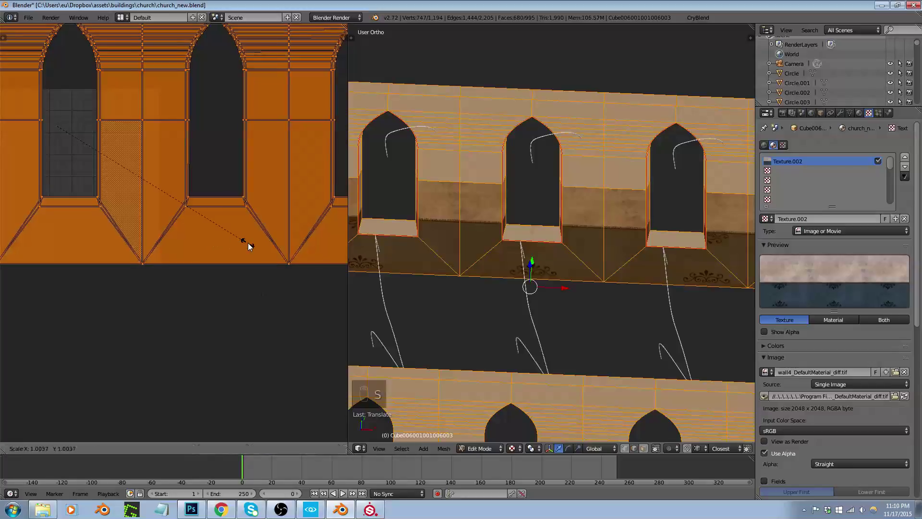
{"action": "left_click", "coordinate": [298, 240]}
Scale the wall UVs up slightly along Y and move them up along Y by about 0.16
{"action": "middle_click_drag", "start_coordinate": [625, 298], "coordinate": [573, 294]}
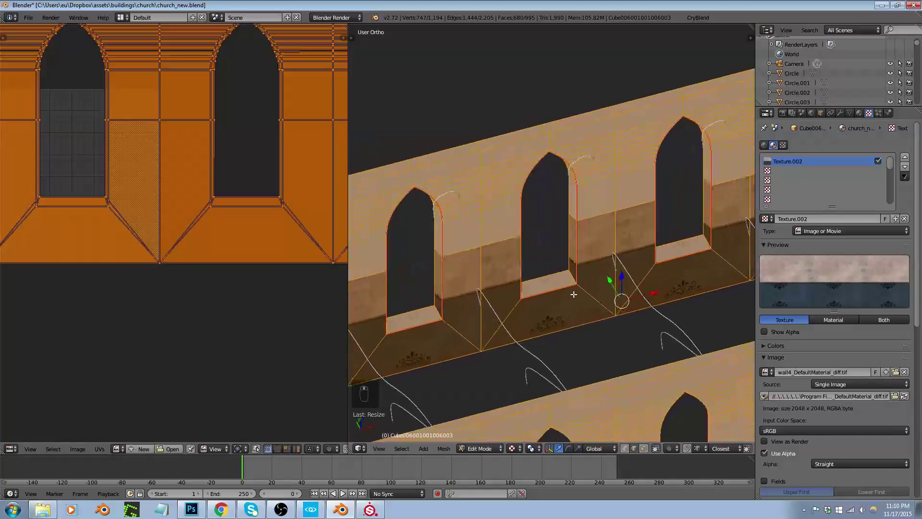
{"action": "scroll", "coordinate": [566, 295], "scroll_direction": "up", "scroll_amount": 8}
{"action": "scroll", "coordinate": [552, 340], "scroll_direction": "down", "scroll_amount": 3}
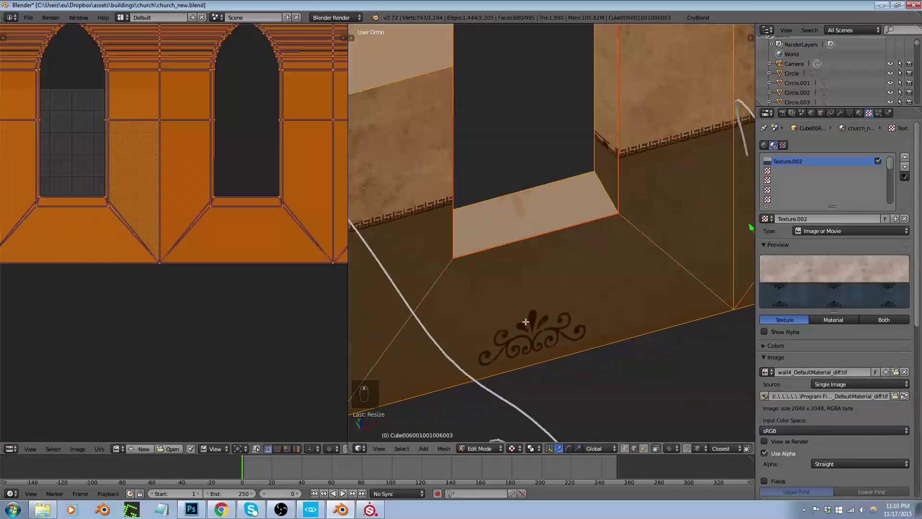
{"action": "middle_click_drag", "start_coordinate": [507, 267], "coordinate": [550, 275], "text": "shift"}
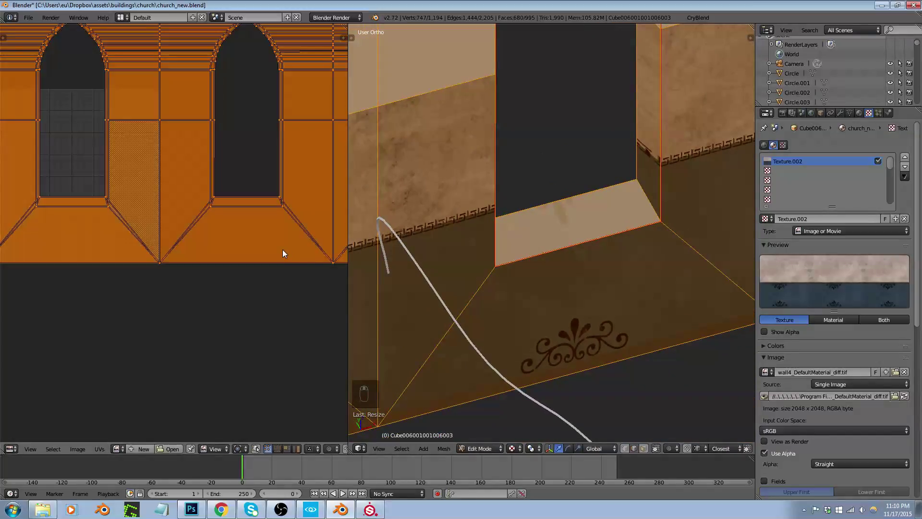
{"action": "key", "text": "s"}
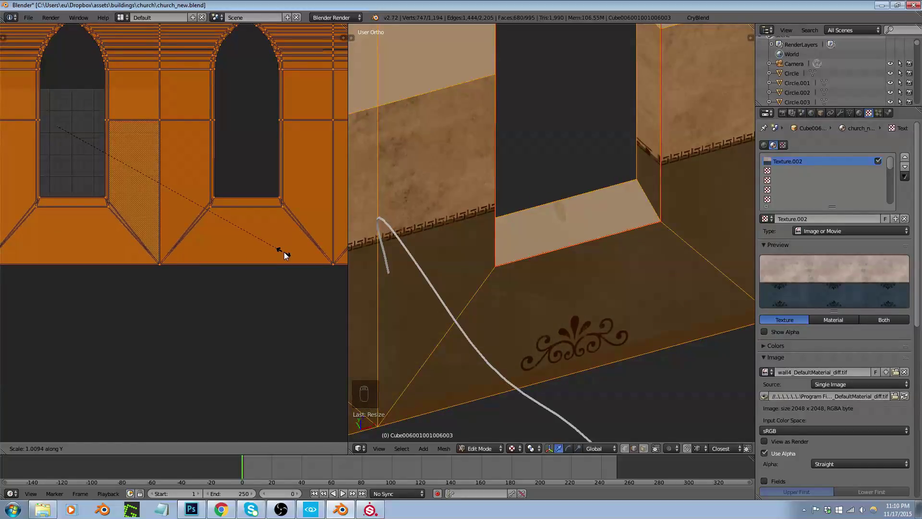
{"action": "left_click", "coordinate": [307, 278]}
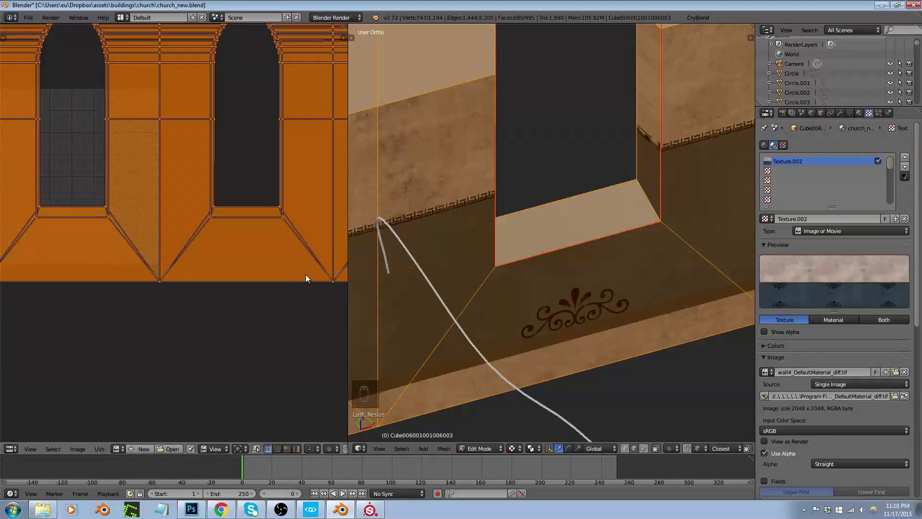
{"action": "key", "text": "g"}
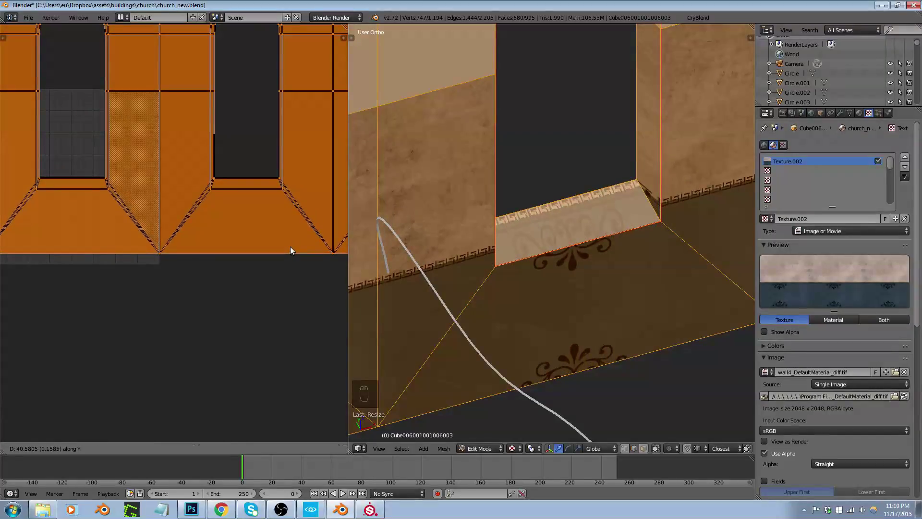
{"action": "left_click", "coordinate": [291, 247]}
Stretch the wall UVs further along Y and move them up about 0.23 so the trim runs along the sill's front edge
{"action": "key", "text": "s"}
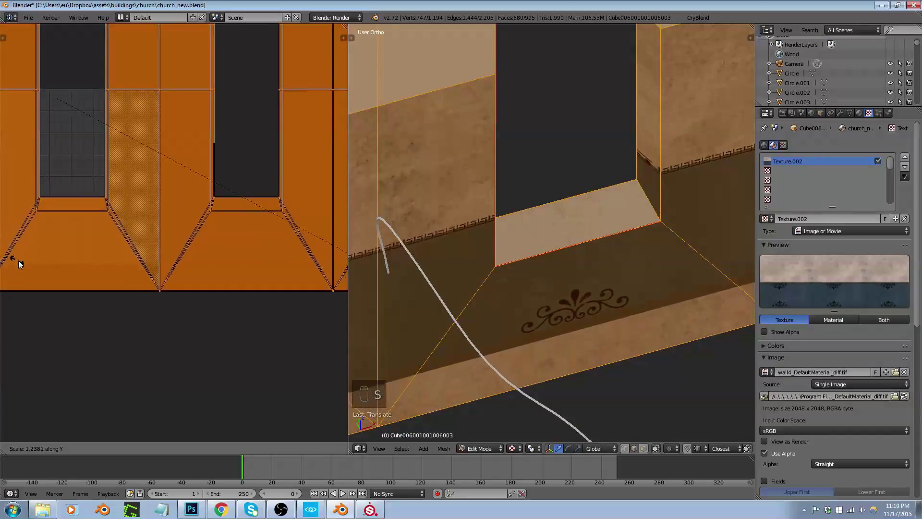
{"action": "left_click", "coordinate": [33, 267]}
{"action": "key", "text": "g"}
{"action": "key", "text": "y"}
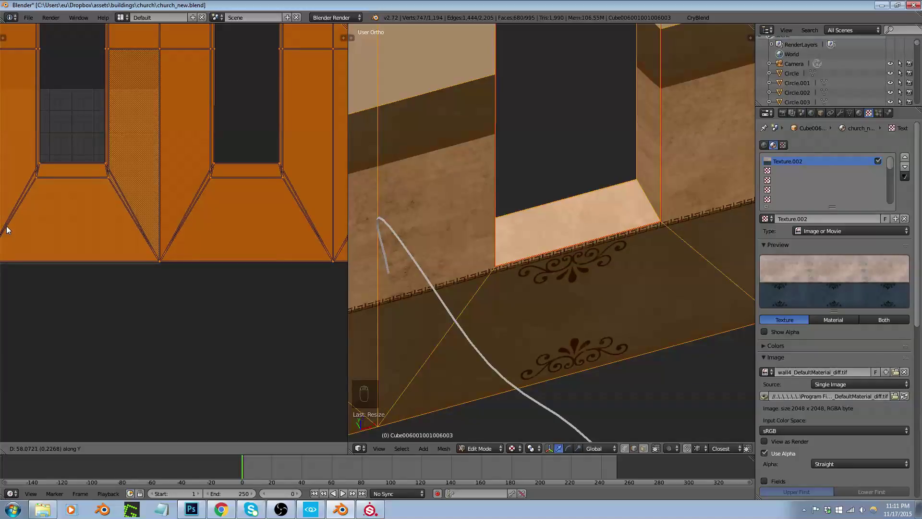
{"action": "left_click", "coordinate": [7, 230]}
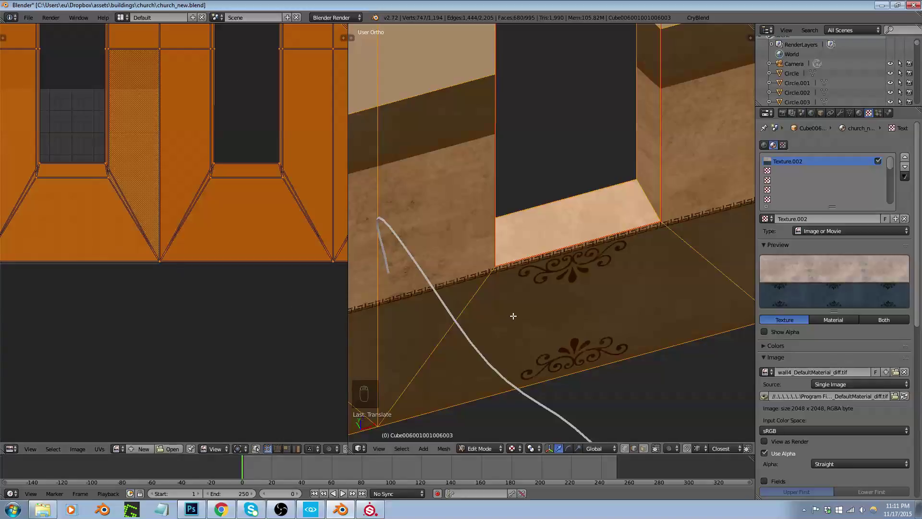
Examine how the trim and ornaments line up with the windows along the church's side walls
{"action": "scroll", "coordinate": [511, 315], "scroll_direction": "down", "scroll_amount": 4}
{"action": "middle_click_drag", "start_coordinate": [527, 325], "coordinate": [414, 286]}
{"action": "scroll", "coordinate": [541, 330], "scroll_direction": "down", "scroll_amount": 4}
{"action": "scroll", "coordinate": [415, 286], "scroll_direction": "down", "scroll_amount": 3}
{"action": "scroll", "coordinate": [551, 316], "scroll_direction": "up", "scroll_amount": 6}
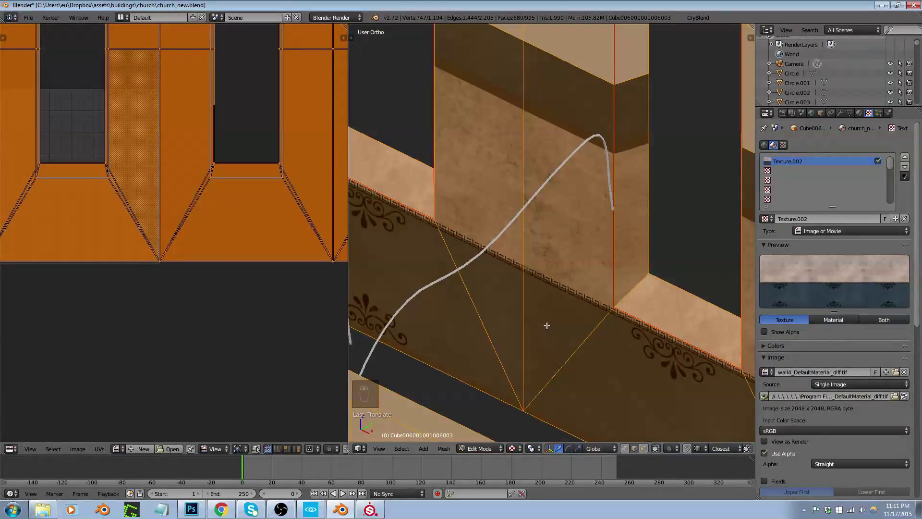
{"action": "scroll", "coordinate": [547, 325], "scroll_direction": "down", "scroll_amount": 2}
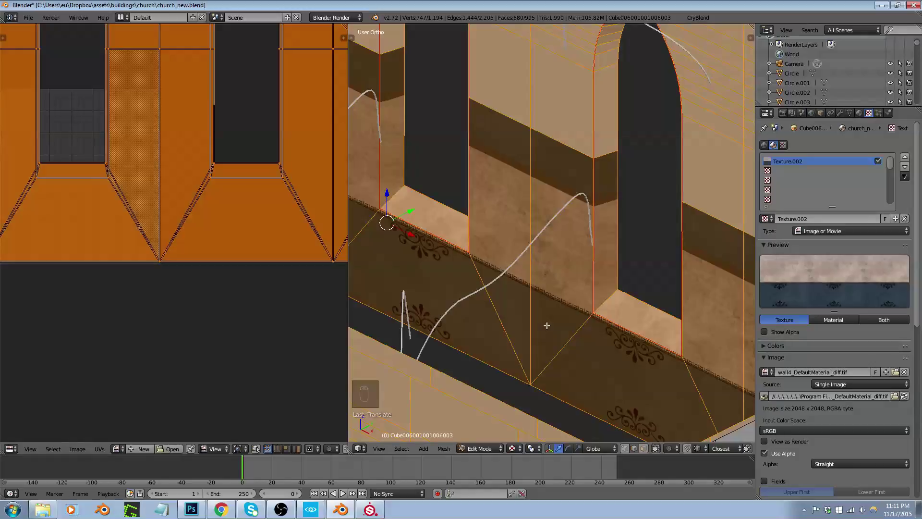
{"action": "key", "text": "ctrl+r"}
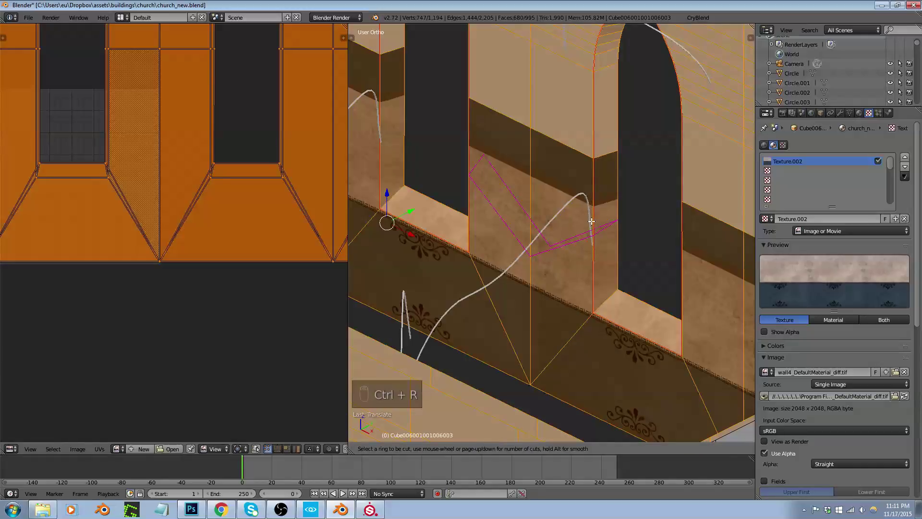
{"action": "right_click", "coordinate": [591, 222]}
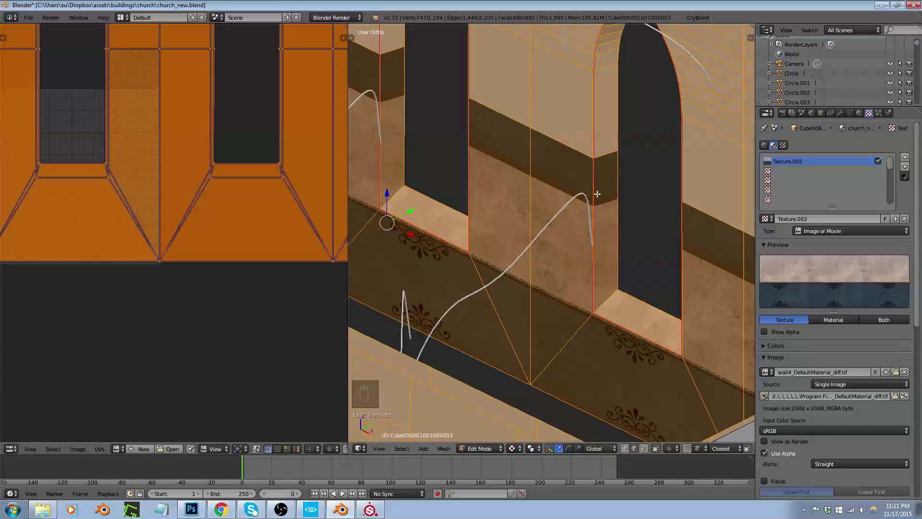
{"action": "scroll", "coordinate": [586, 197], "scroll_direction": "down", "scroll_amount": 4}
{"action": "middle_click_drag", "start_coordinate": [572, 233], "coordinate": [662, 226]}
{"action": "middle_click_drag", "start_coordinate": [608, 237], "coordinate": [731, 247], "text": "shift"}
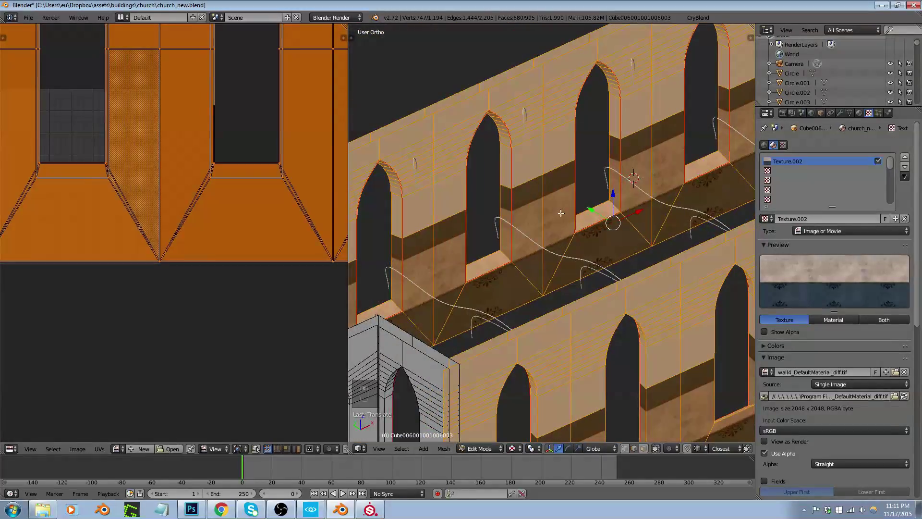
Leave Edit Mode and export the church to the game, using the CRYENGINE GameSDK architecture\buildings\church folder
{"action": "key", "text": "Tab"}
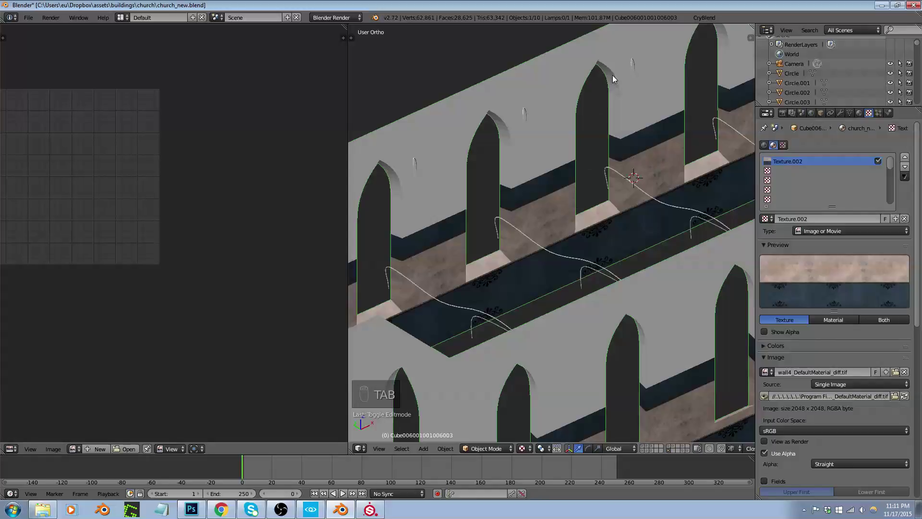
{"action": "left_click", "coordinate": [704, 17]}
{"action": "left_click", "coordinate": [725, 214]}
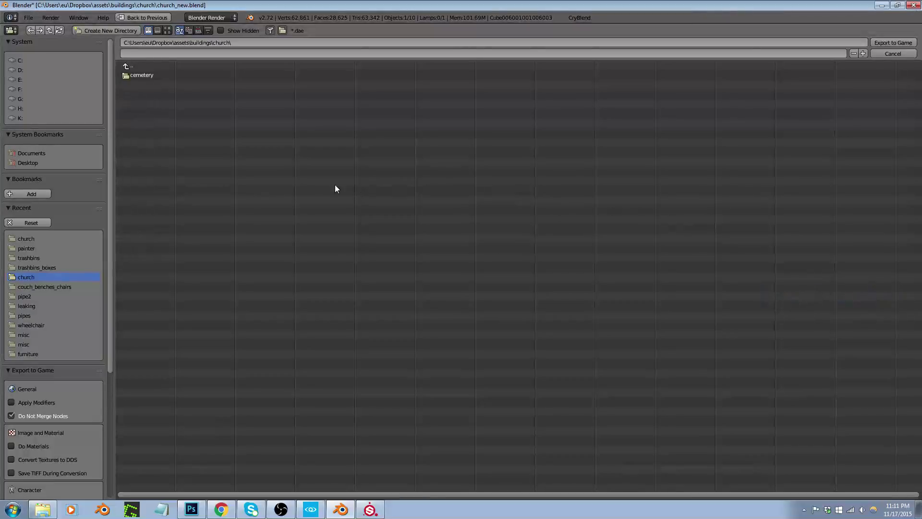
{"action": "left_click", "coordinate": [29, 239]}
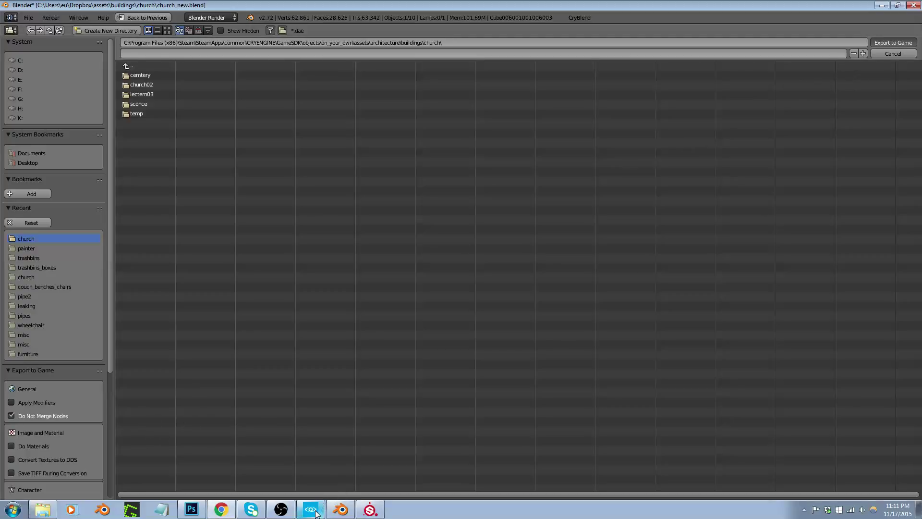
Switch to CRYENGINE Sandbox and inspect the painted trim and ornaments on the church's interior walls
{"action": "mouse_move", "coordinate": [315, 513]}
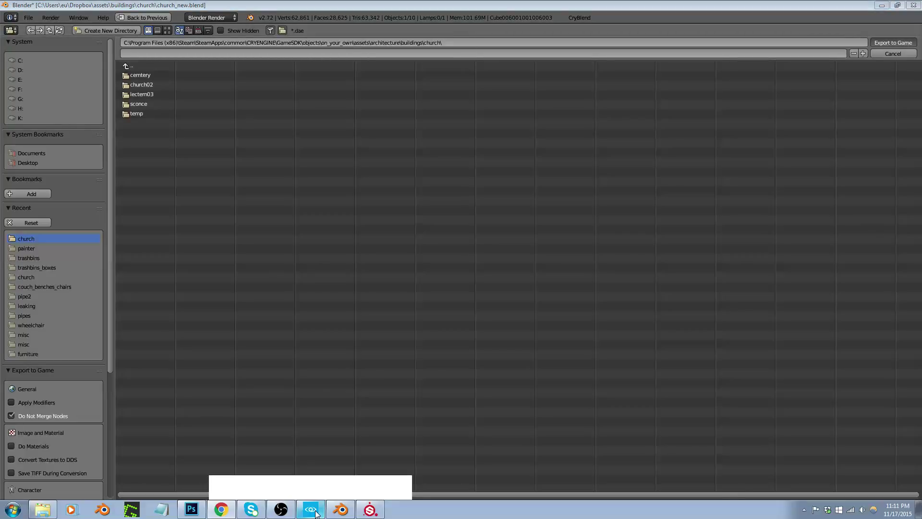
{"action": "left_click", "coordinate": [315, 513]}
{"action": "right_click_drag", "start_coordinate": [369, 398], "coordinate": [396, 330]}
{"action": "right_click_drag", "start_coordinate": [498, 82], "coordinate": [500, 82]}
{"action": "middle_click_drag", "start_coordinate": [370, 282], "coordinate": [286, 296]}
{"action": "right_click_drag", "start_coordinate": [499, 82], "coordinate": [499, 82]}
{"action": "middle_click_drag", "start_coordinate": [500, 82], "coordinate": [500, 82]}
{"action": "right_click_drag", "start_coordinate": [499, 83], "coordinate": [499, 82]}
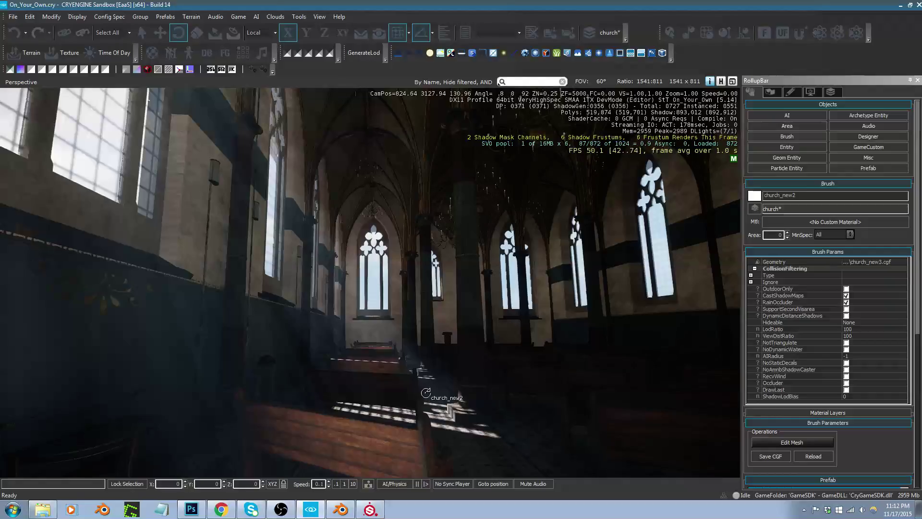
Switch back to Blender and select only the linked faces of one side wall, using face select mode
{"action": "left_click", "coordinate": [346, 513]}
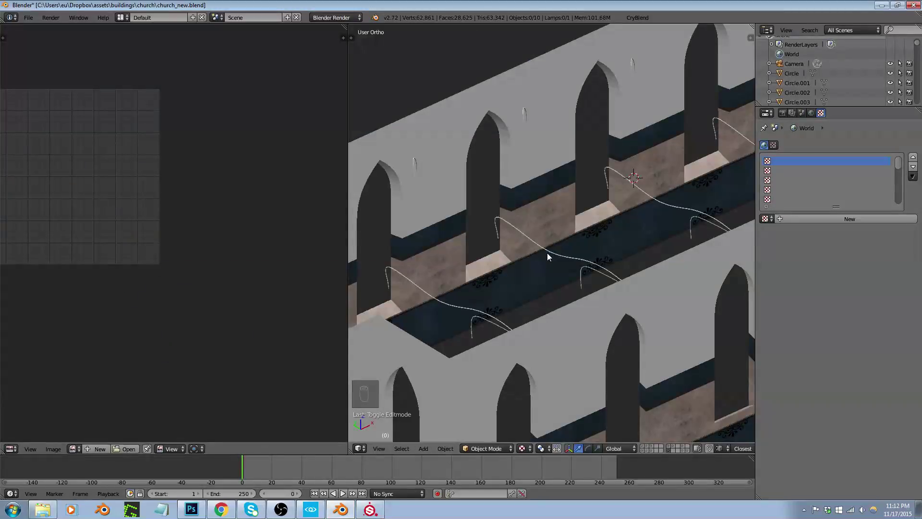
{"action": "right_click", "coordinate": [523, 211]}
{"action": "key", "text": "Tab"}
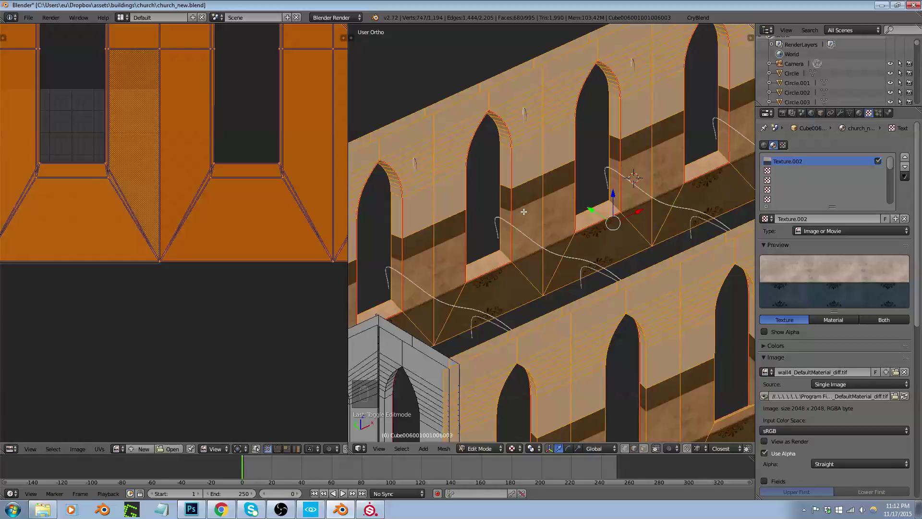
{"action": "key", "text": "a"}
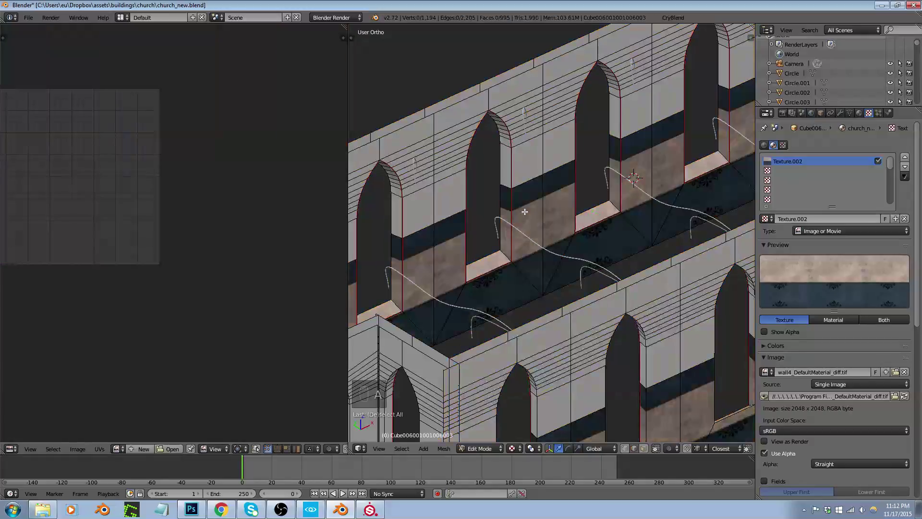
{"action": "key", "text": "l"}
{"action": "key", "text": "l"}
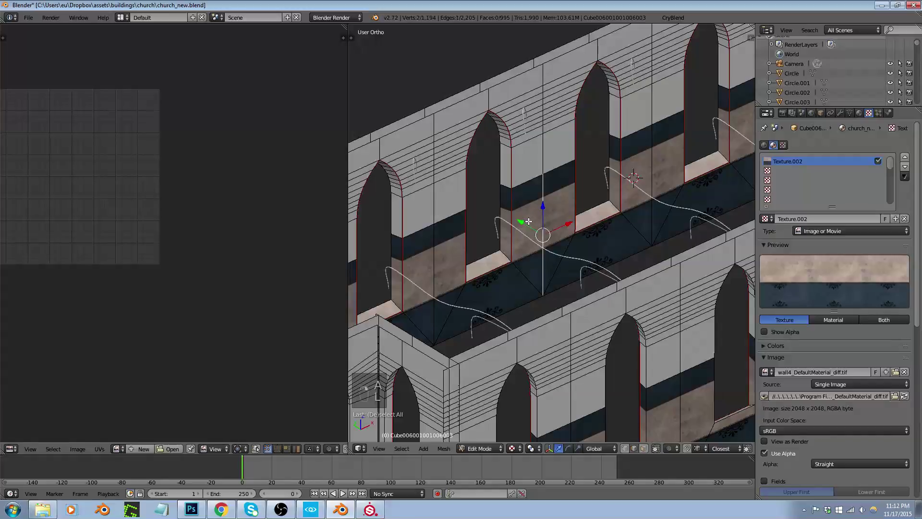
{"action": "key", "text": "ctrl+Tab"}
{"action": "left_click", "coordinate": [529, 219]}
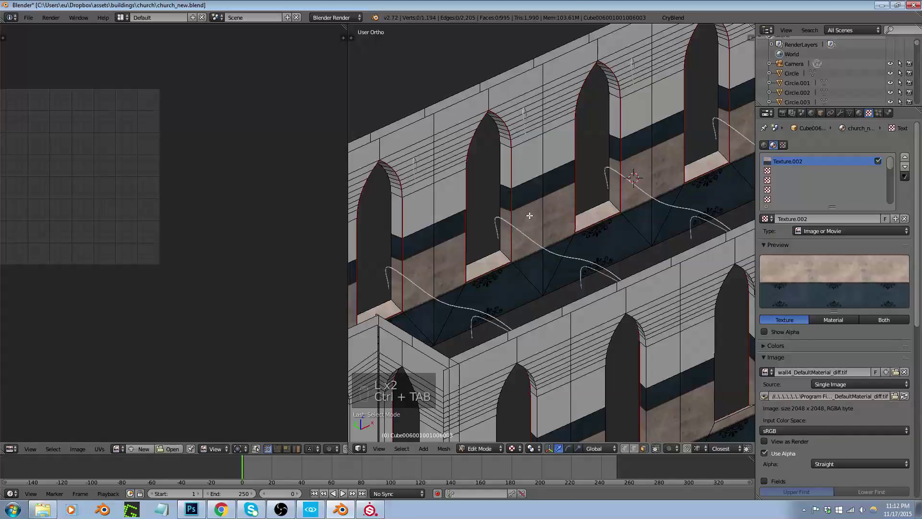
{"action": "key", "text": "l"}
Try to move the horizontal row of wall UVs above the window sills down along Y
{"action": "scroll", "coordinate": [261, 217], "scroll_direction": "down", "scroll_amount": 2}
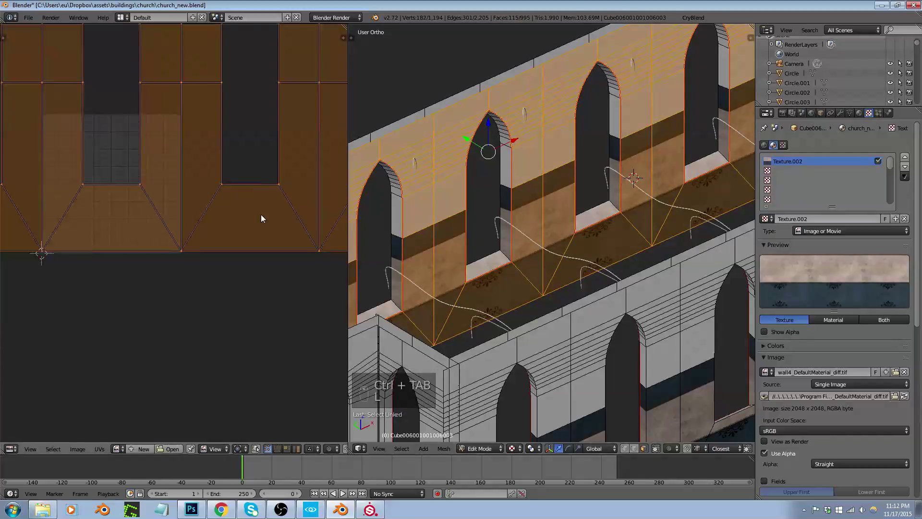
{"action": "scroll", "coordinate": [205, 218], "scroll_direction": "down", "scroll_amount": 4}
{"action": "key", "text": "a"}
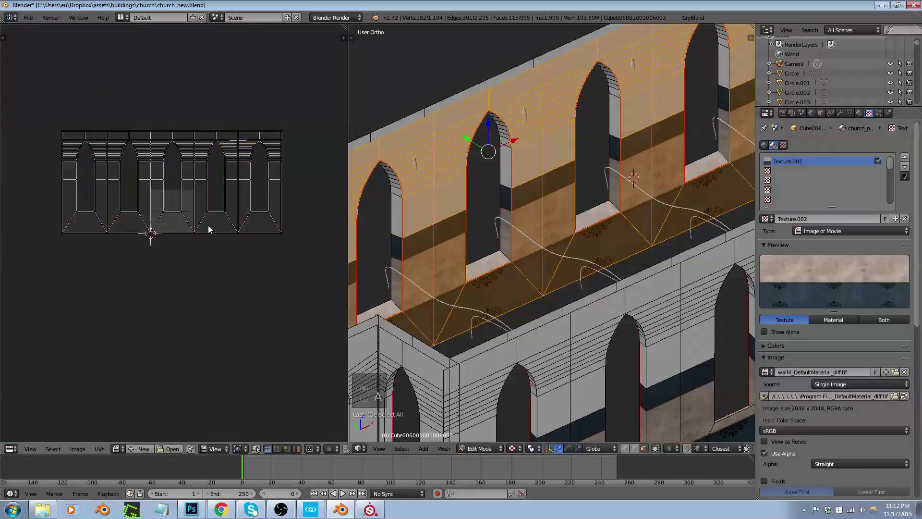
{"action": "scroll", "coordinate": [205, 219], "scroll_direction": "up", "scroll_amount": 1}
{"action": "key", "text": "b"}
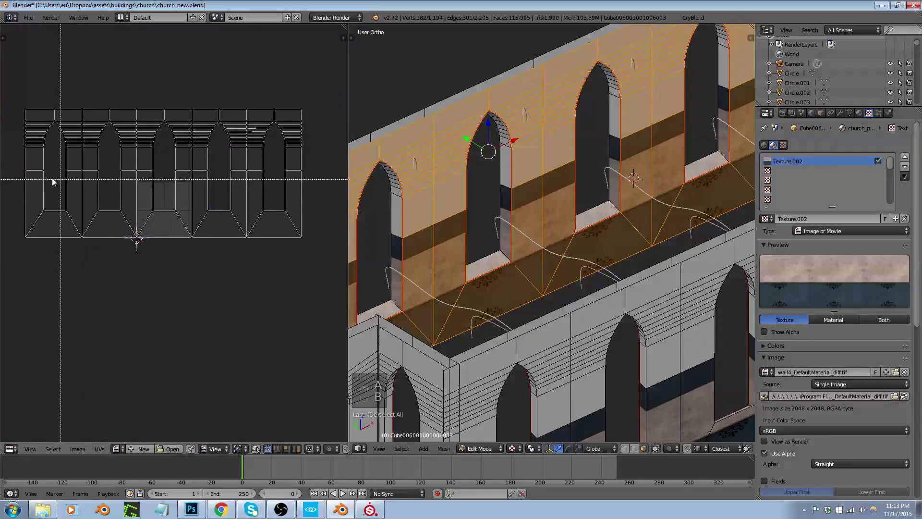
{"action": "left_click_drag", "start_coordinate": [15, 165], "coordinate": [311, 185]}
{"action": "scroll", "coordinate": [285, 164], "scroll_direction": "up", "scroll_amount": 2}
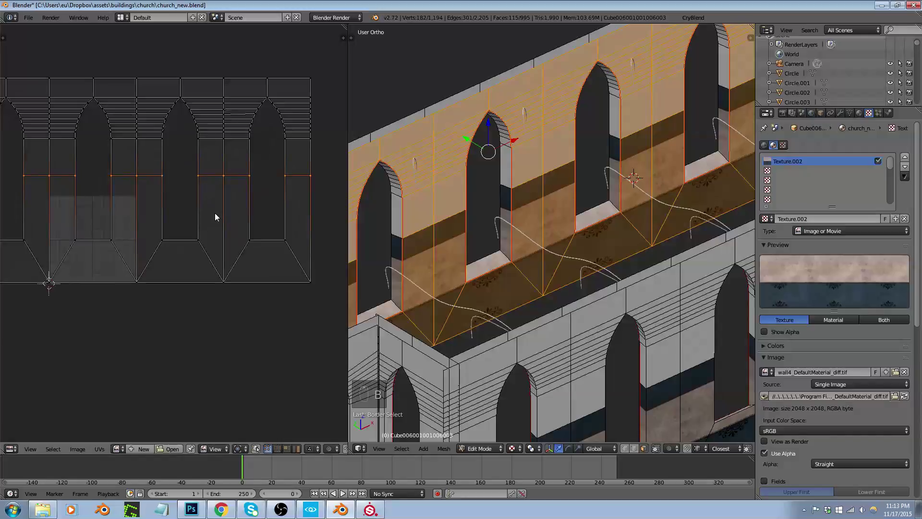
{"action": "key", "text": "g"}
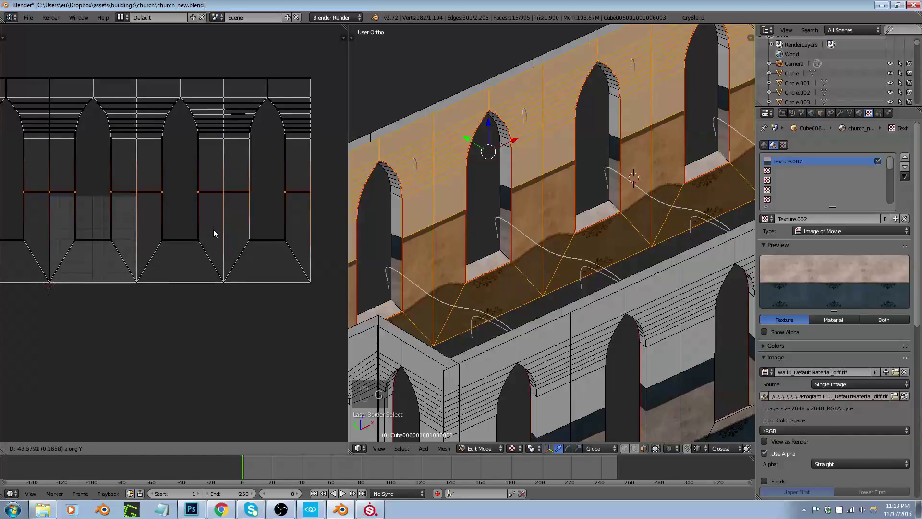
{"action": "right_click", "coordinate": [214, 231]}
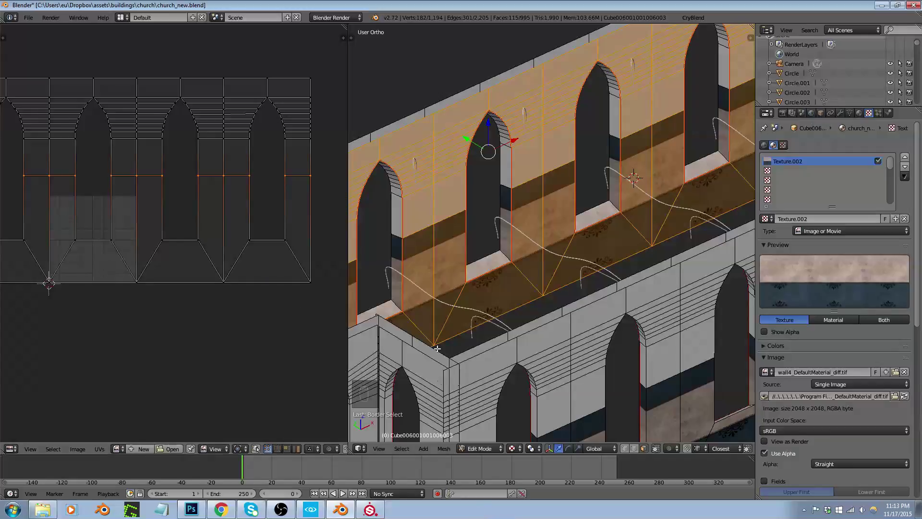
Switch to CRYENGINE Sandbox and look at the trim and blue lower section of the side wall
{"action": "left_click", "coordinate": [311, 509]}
{"action": "key", "text": "w"}
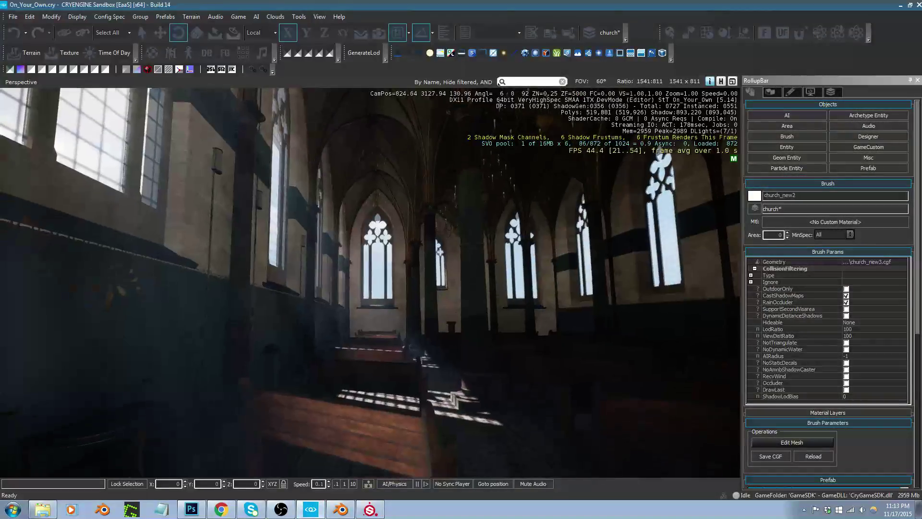
{"action": "right_click_drag", "start_coordinate": [370, 282], "coordinate": [289, 294]}
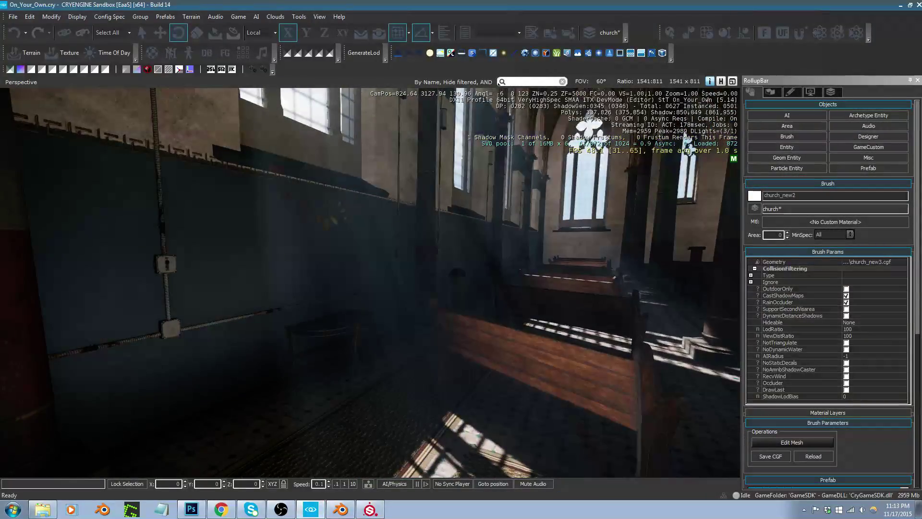
{"action": "right_click_drag", "start_coordinate": [500, 82], "coordinate": [500, 83]}
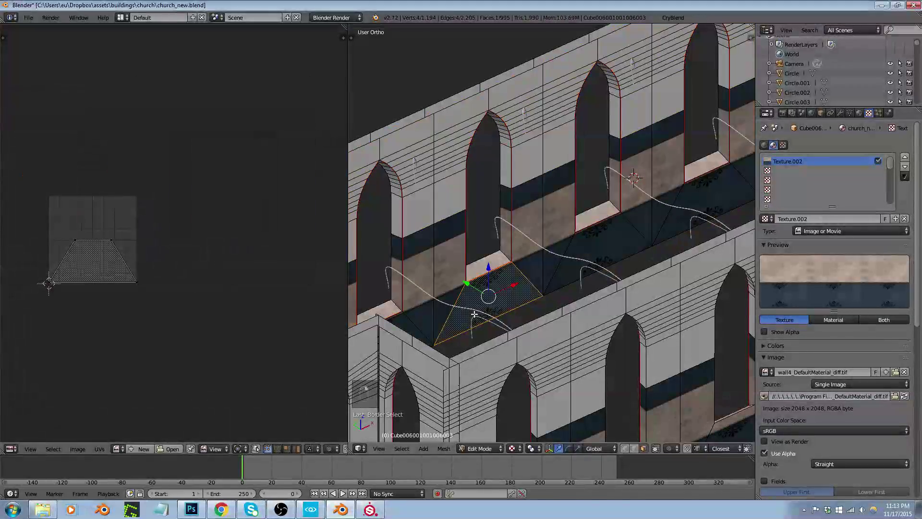
Back in Blender, slightly adjust the thickness of the entire hanging cable mesh with Shrink/Fatten and return to Object Mode
{"action": "key", "text": "Tab"}
{"action": "key", "text": "Tab"}
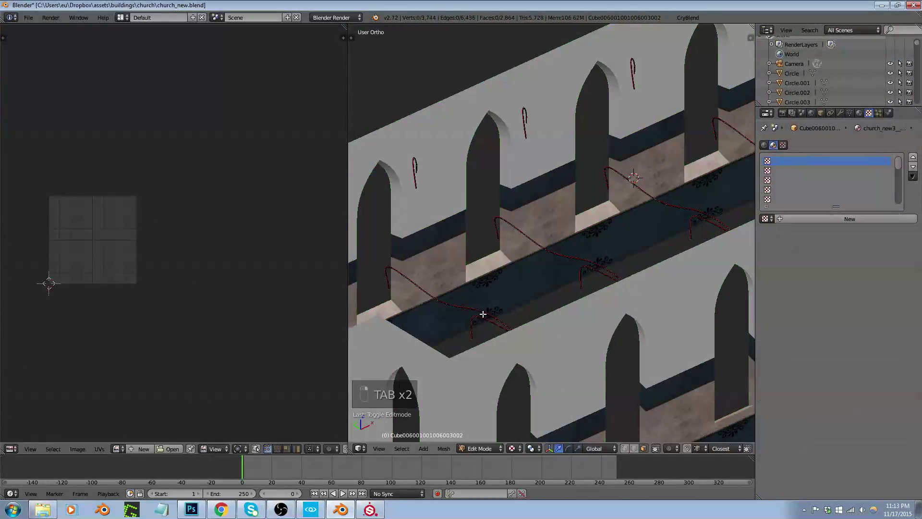
{"action": "key", "text": "a"}
{"action": "key", "text": "a"}
{"action": "key", "text": "a"}
{"action": "scroll", "coordinate": [528, 307], "scroll_direction": "up", "scroll_amount": 8}
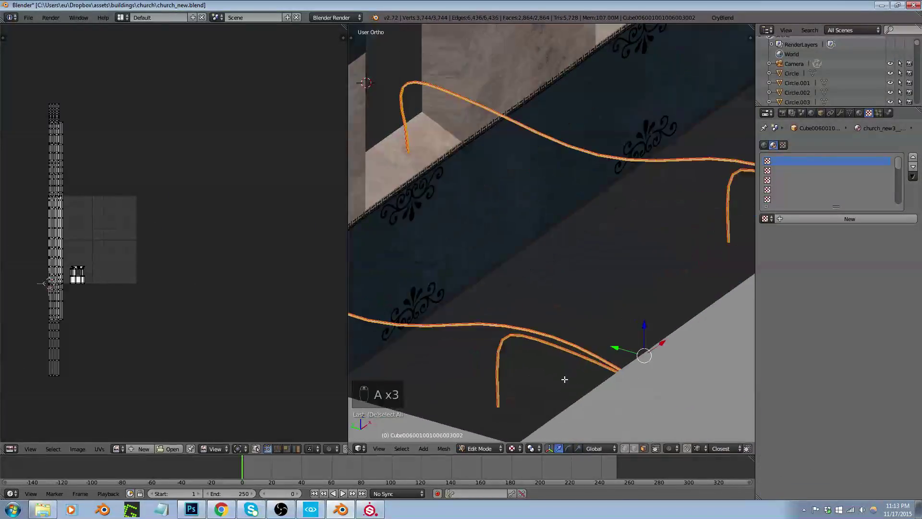
{"action": "scroll", "coordinate": [556, 327], "scroll_direction": "up", "scroll_amount": 2}
{"action": "key", "text": "alt+s"}
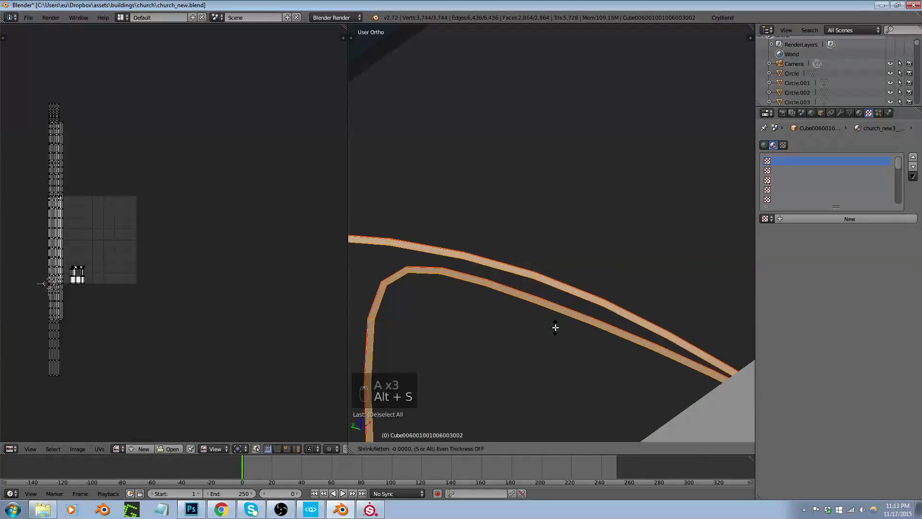
{"action": "left_click", "coordinate": [557, 323]}
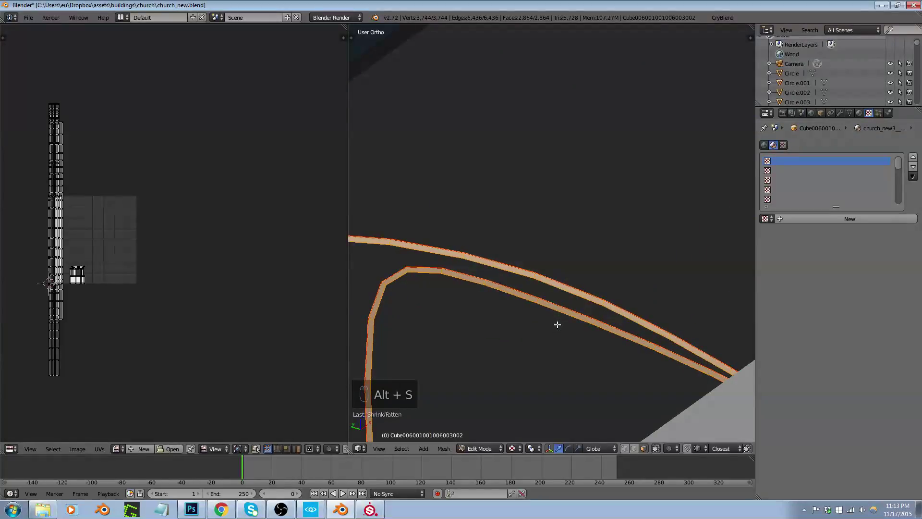
{"action": "key", "text": "Tab"}
Open the church wall mesh in Edit Mode, with the inside of the far end wall in view
{"action": "scroll", "coordinate": [641, 281], "scroll_direction": "down", "scroll_amount": 10}
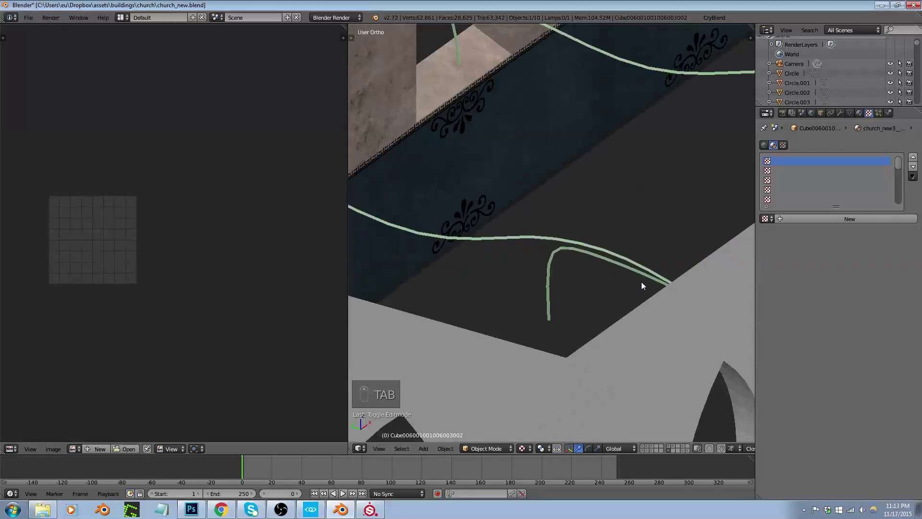
{"action": "middle_click_drag", "start_coordinate": [578, 275], "coordinate": [583, 286]}
{"action": "scroll", "coordinate": [494, 298], "scroll_direction": "down", "scroll_amount": 5}
{"action": "middle_click_drag", "start_coordinate": [494, 298], "coordinate": [616, 288]}
{"action": "scroll", "coordinate": [646, 295], "scroll_direction": "down", "scroll_amount": 4}
{"action": "scroll", "coordinate": [616, 288], "scroll_direction": "up", "scroll_amount": 2}
{"action": "scroll", "coordinate": [556, 240], "scroll_direction": "down", "scroll_amount": 4}
{"action": "middle_click_drag", "start_coordinate": [555, 240], "coordinate": [595, 157]}
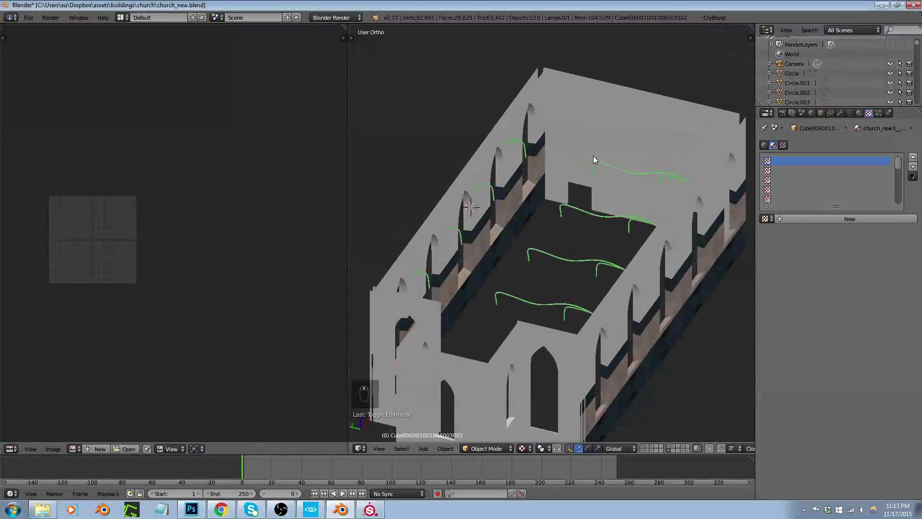
{"action": "key", "text": "Tab"}
Select the linked faces of the last window bay beside the far end wall
{"action": "scroll", "coordinate": [587, 139], "scroll_direction": "up", "scroll_amount": 6}
{"action": "scroll", "coordinate": [583, 199], "scroll_direction": "down", "scroll_amount": 6}
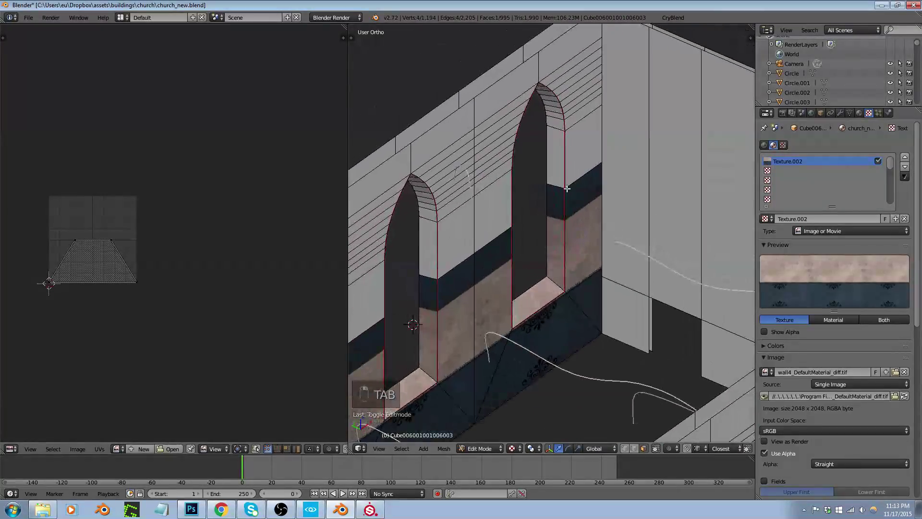
{"action": "scroll", "coordinate": [555, 230], "scroll_direction": "up", "scroll_amount": 4}
{"action": "right_click", "coordinate": [555, 195]}
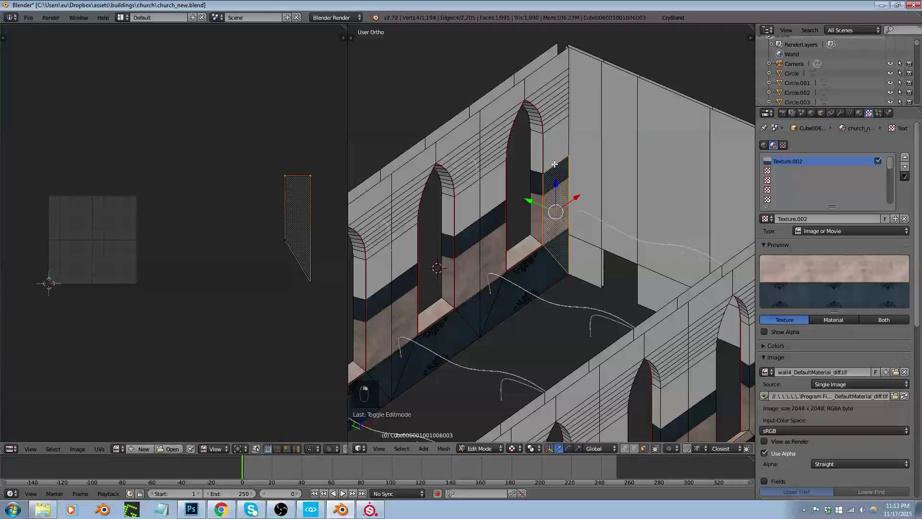
{"action": "key", "text": "ctrl+l"}
{"action": "middle_click_drag", "start_coordinate": [606, 205], "coordinate": [605, 174]}
Select all linked faces of the inside end wall, unwrap them, and mirror the resulting UVs along the Y axis
{"action": "right_click", "coordinate": [605, 174], "text": "shift"}
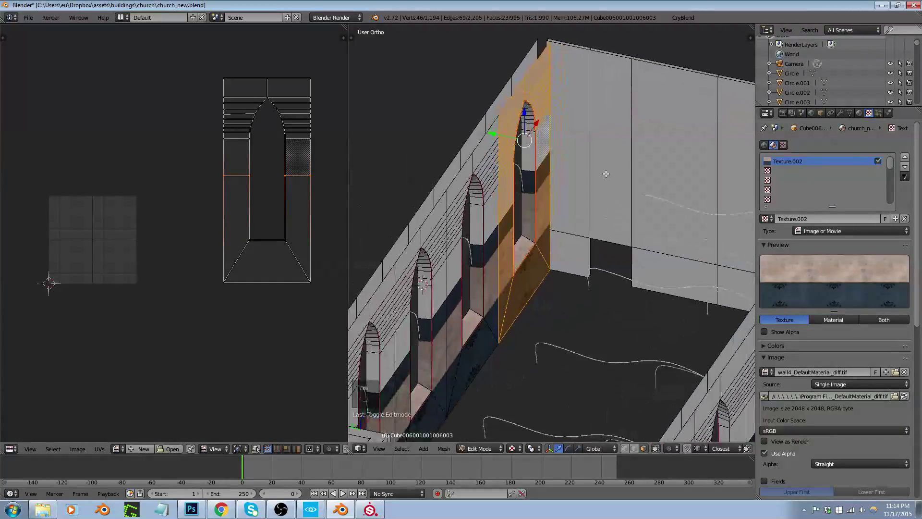
{"action": "right_click", "coordinate": [606, 168]}
{"action": "key", "text": "ctrl+l"}
{"action": "scroll", "coordinate": [575, 202], "scroll_direction": "down", "scroll_amount": 5}
{"action": "key", "text": "KP_1"}
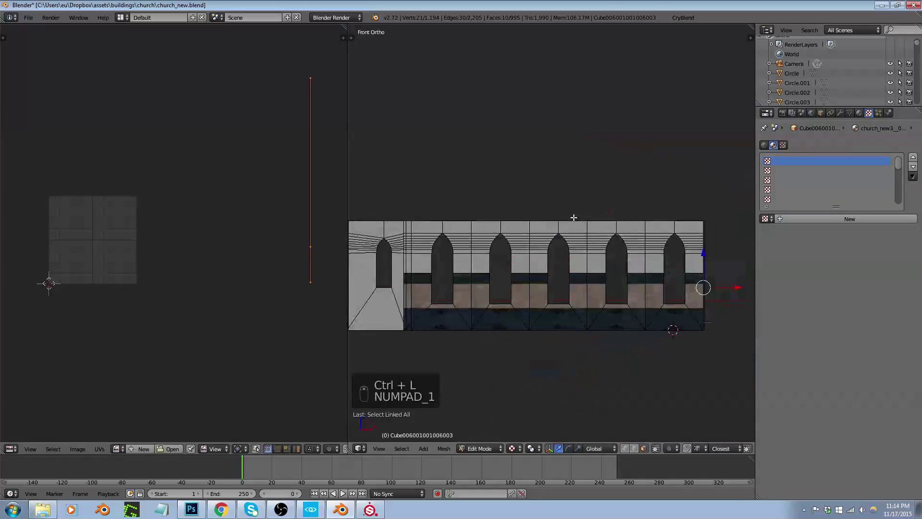
{"action": "key", "text": "KP_3"}
{"action": "key", "text": "z"}
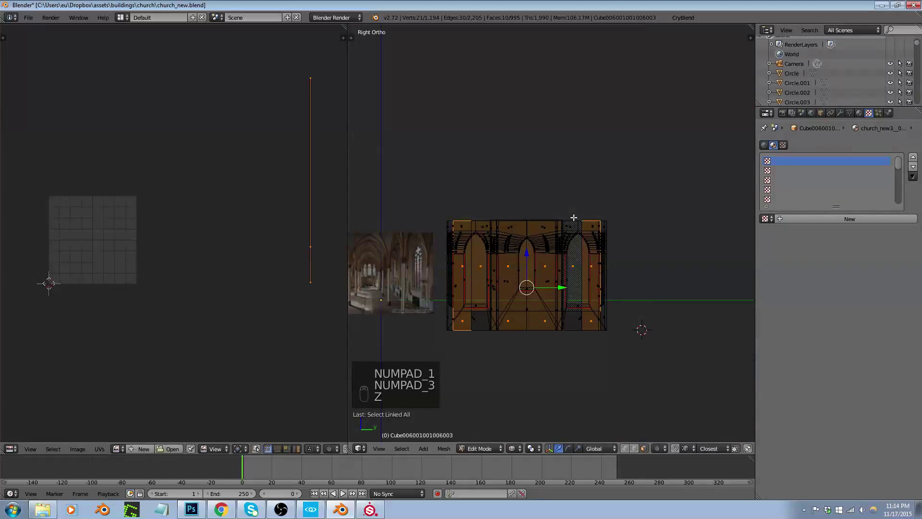
{"action": "key", "text": "u"}
{"action": "left_click", "coordinate": [553, 139]}
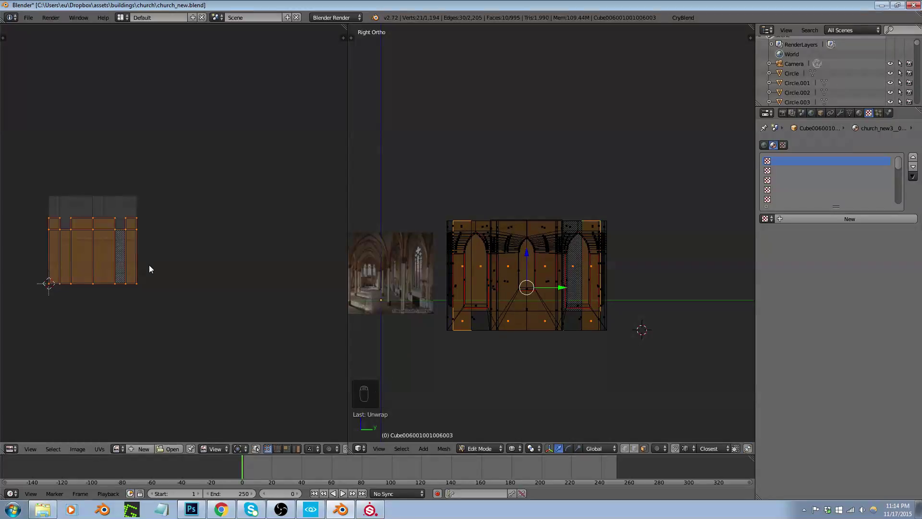
{"action": "key", "text": "ctrl+m"}
{"action": "key", "text": "y"}
Add the linked faces of the window bay beside the end wall to the selection and set UV selection to Island
{"action": "middle_click_drag", "start_coordinate": [600, 298], "coordinate": [549, 274]}
{"action": "key", "text": "alt+z"}
{"action": "middle_click_drag", "start_coordinate": [491, 265], "coordinate": [470, 263]}
{"action": "scroll", "coordinate": [470, 256], "scroll_direction": "up", "scroll_amount": 5}
{"action": "key", "text": "l"}
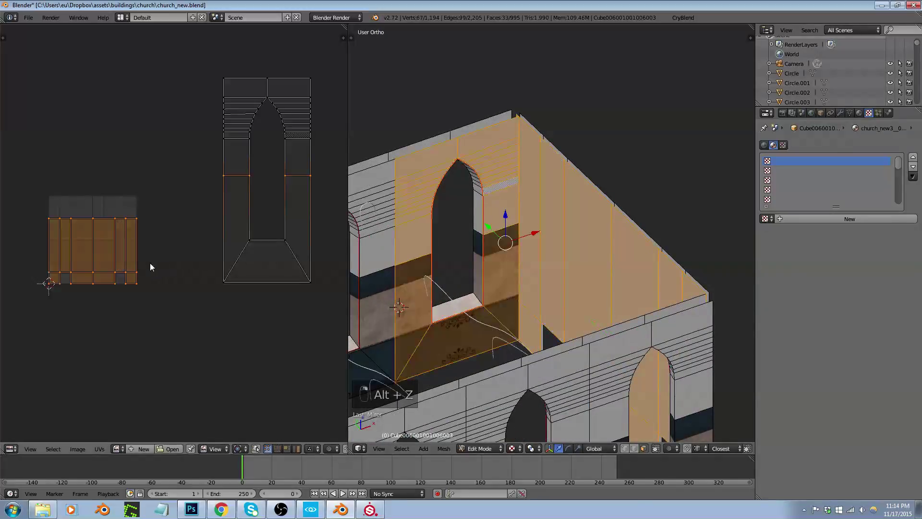
{"action": "key", "text": "ctrl+Tab"}
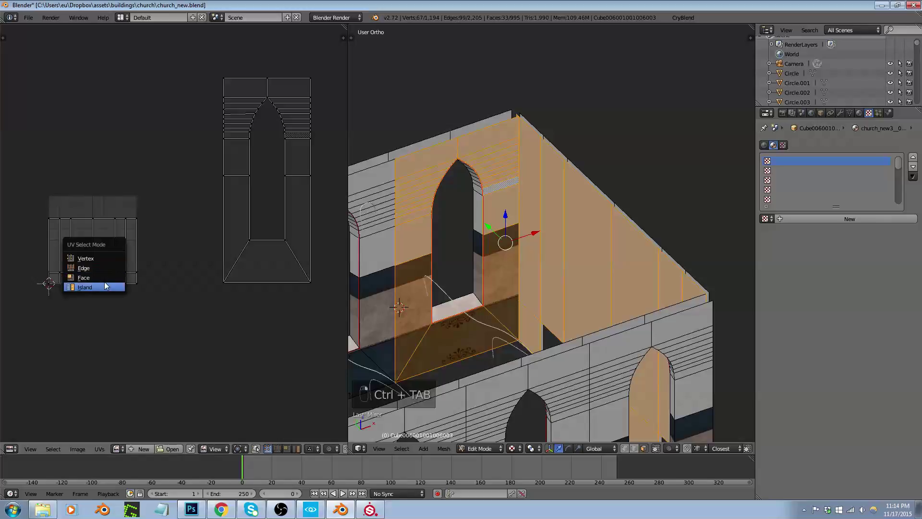
{"action": "left_click", "coordinate": [104, 281]}
Scale and move the end wall's UV island to match the window bay island's height and meet its outer edge
{"action": "key", "text": "s"}
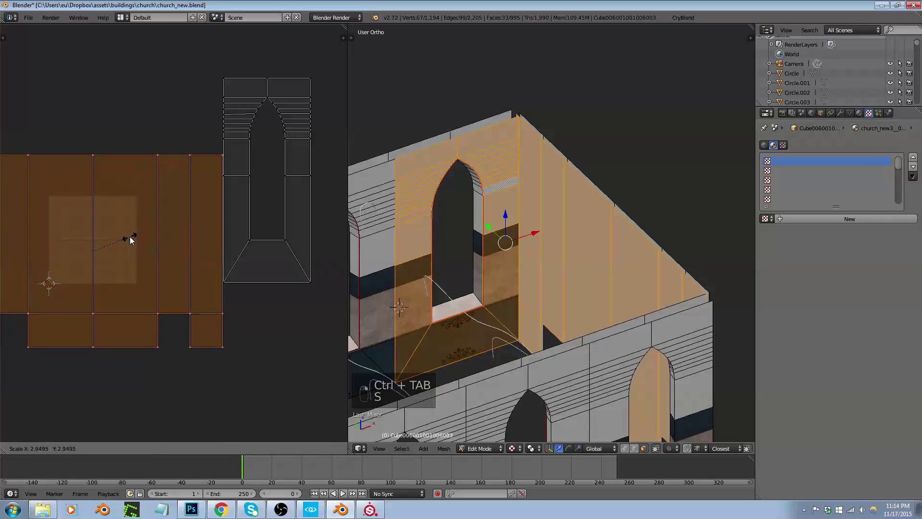
{"action": "left_click", "coordinate": [140, 249]}
{"action": "key", "text": "g"}
{"action": "left_click", "coordinate": [137, 192]}
{"action": "key", "text": "s"}
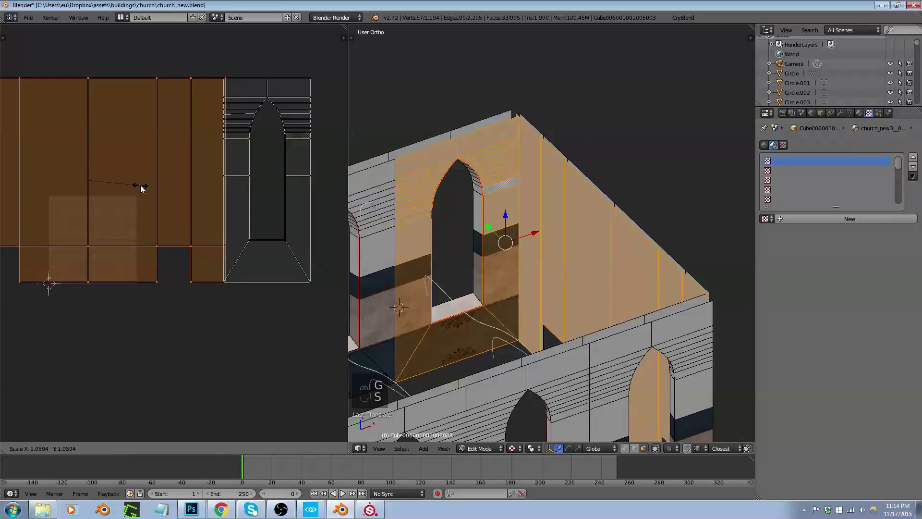
{"action": "left_click", "coordinate": [143, 190]}
{"action": "scroll", "coordinate": [197, 284], "scroll_direction": "up", "scroll_amount": 6}
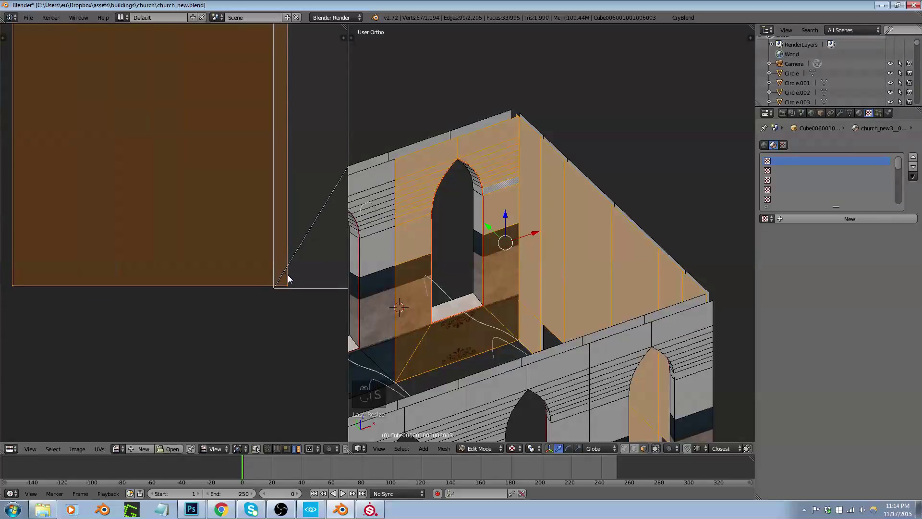
{"action": "key", "text": "g"}
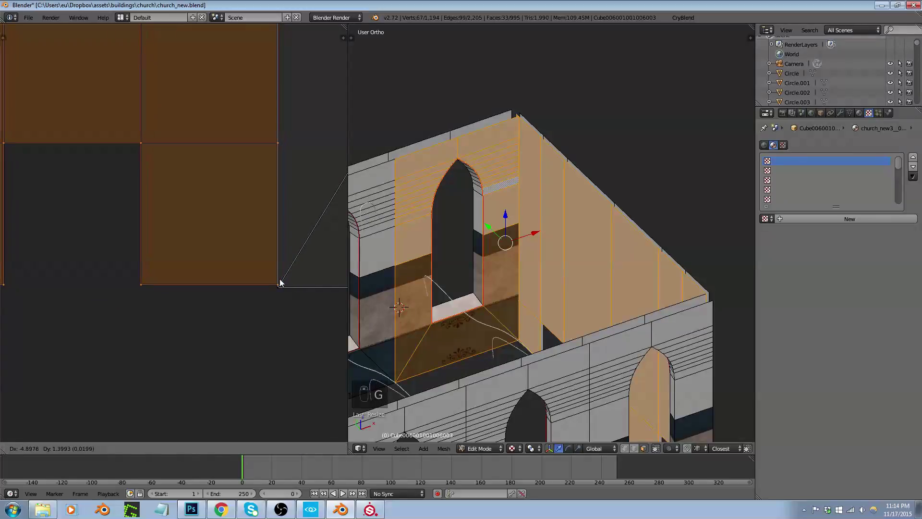
{"action": "left_click", "coordinate": [278, 289]}
{"action": "scroll", "coordinate": [258, 353], "scroll_direction": "down", "scroll_amount": 5}
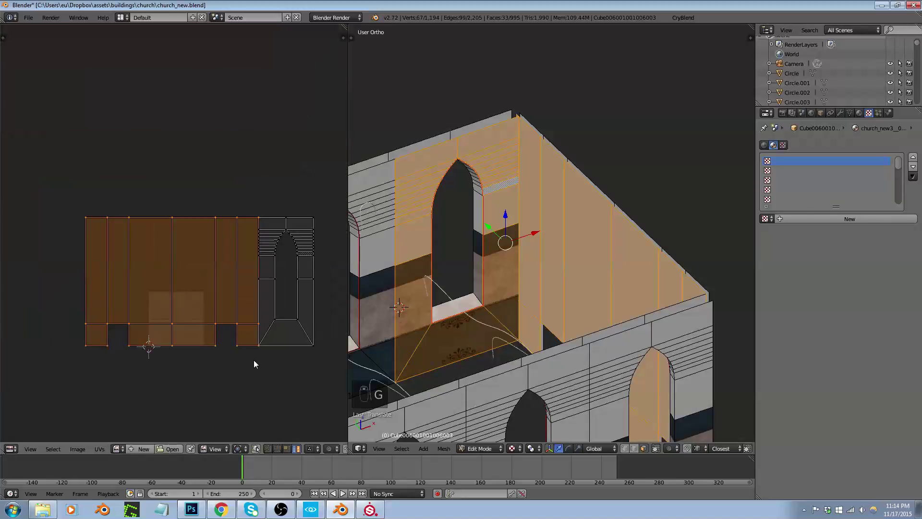
Assign the church_new3__003__walls material to the selected end wall and adjoining window bay faces
{"action": "middle_click_drag", "start_coordinate": [537, 327], "coordinate": [603, 327]}
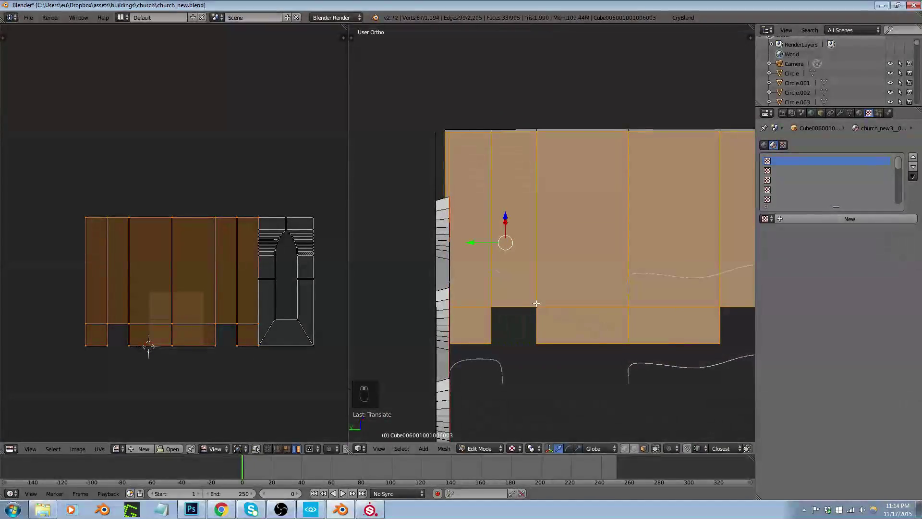
{"action": "scroll", "coordinate": [464, 293], "scroll_direction": "down", "scroll_amount": 3}
{"action": "middle_click_drag", "start_coordinate": [589, 284], "coordinate": [576, 306]}
{"action": "key", "text": "Tab"}
{"action": "key", "text": "Tab"}
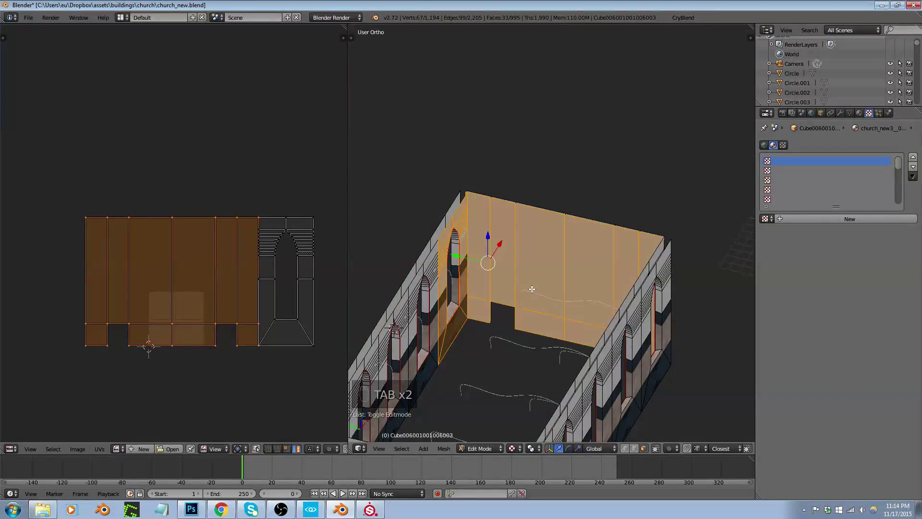
{"action": "left_click", "coordinate": [859, 114]}
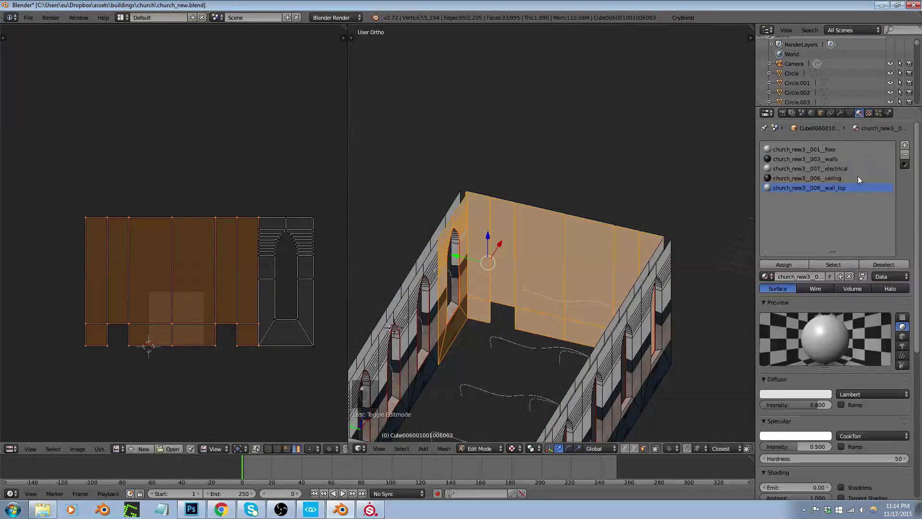
{"action": "left_click", "coordinate": [811, 160]}
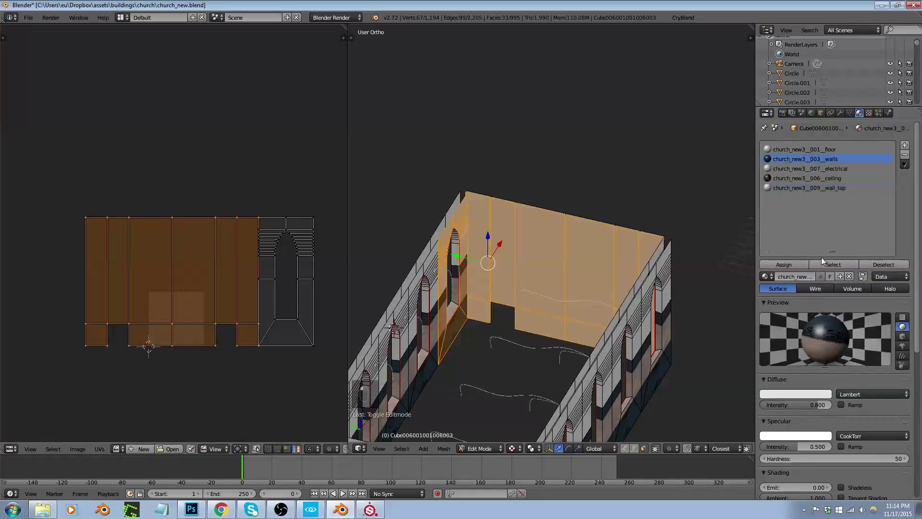
{"action": "left_click", "coordinate": [795, 264]}
{"action": "middle_click_drag", "start_coordinate": [564, 284], "coordinate": [546, 278]}
{"action": "scroll", "coordinate": [468, 261], "scroll_direction": "up", "scroll_amount": 4}
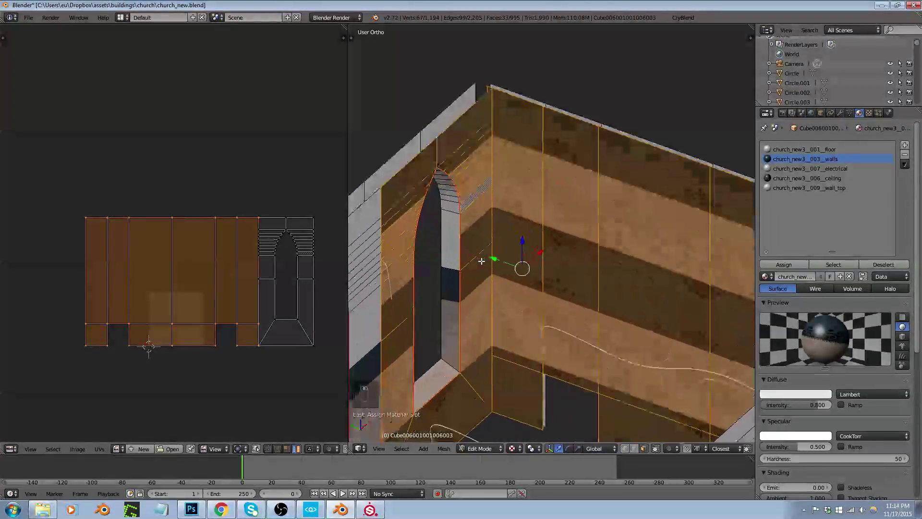
{"action": "scroll", "coordinate": [480, 261], "scroll_direction": "up", "scroll_amount": 2}
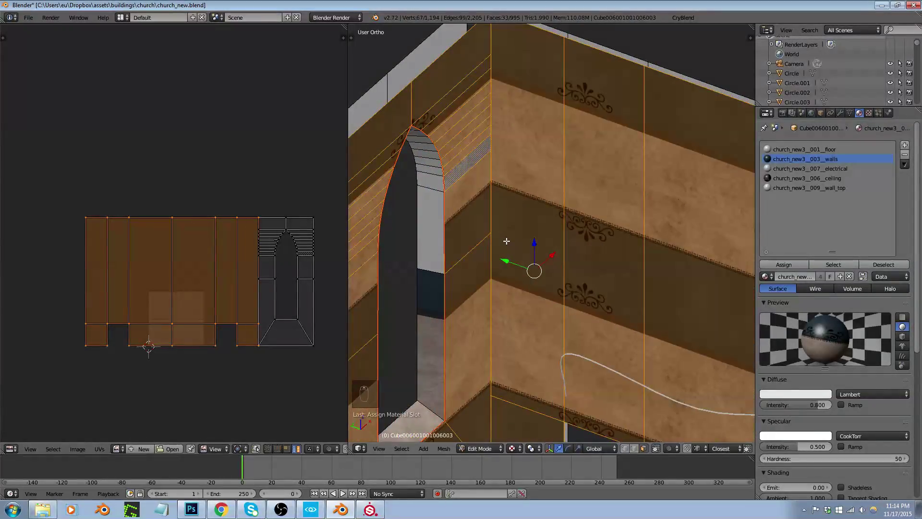
Clear the selection and add a horizontal loop cut across the end wall's tall upper faces
{"action": "key", "text": "ctrl+r"}
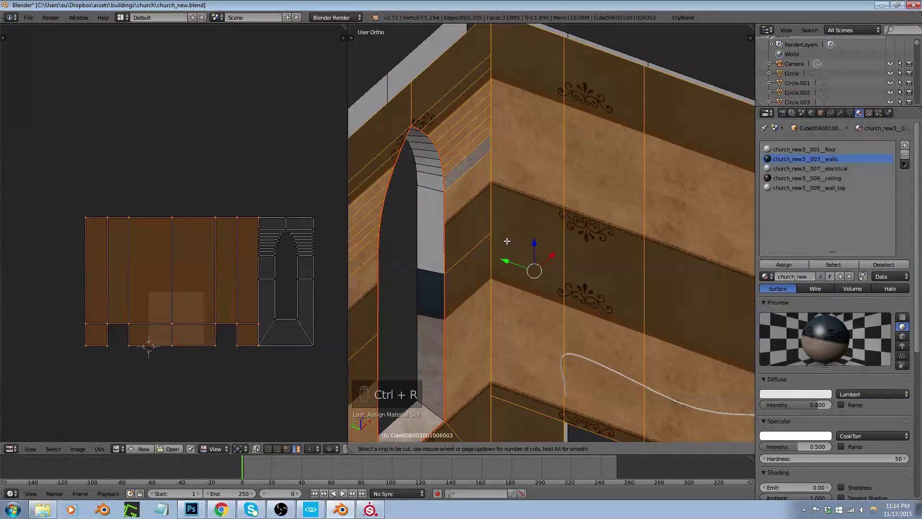
{"action": "right_click", "coordinate": [503, 195]}
{"action": "scroll", "coordinate": [503, 194], "scroll_direction": "down", "scroll_amount": 4}
{"action": "key", "text": "z"}
{"action": "scroll", "coordinate": [506, 212], "scroll_direction": "down", "scroll_amount": 1}
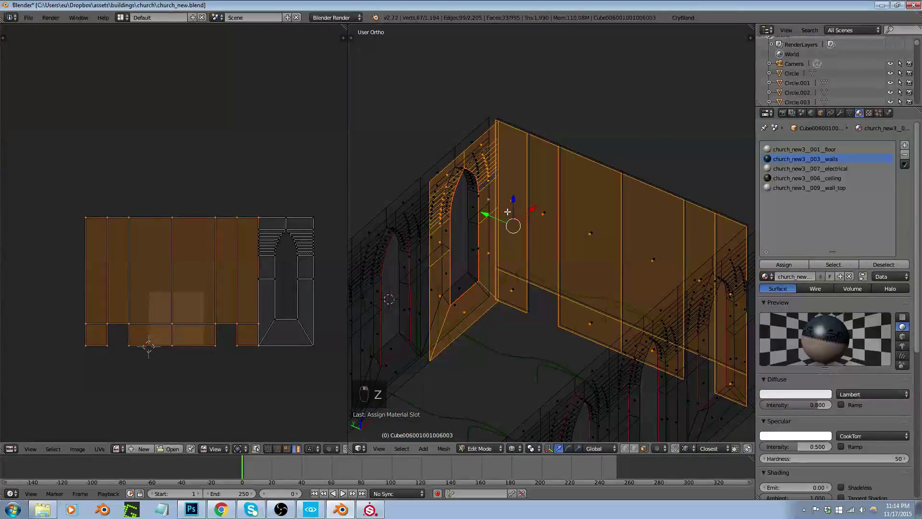
{"action": "middle_click_drag", "start_coordinate": [561, 208], "coordinate": [547, 214]}
{"action": "key", "text": "a"}
{"action": "scroll", "coordinate": [520, 209], "scroll_direction": "up", "scroll_amount": 3}
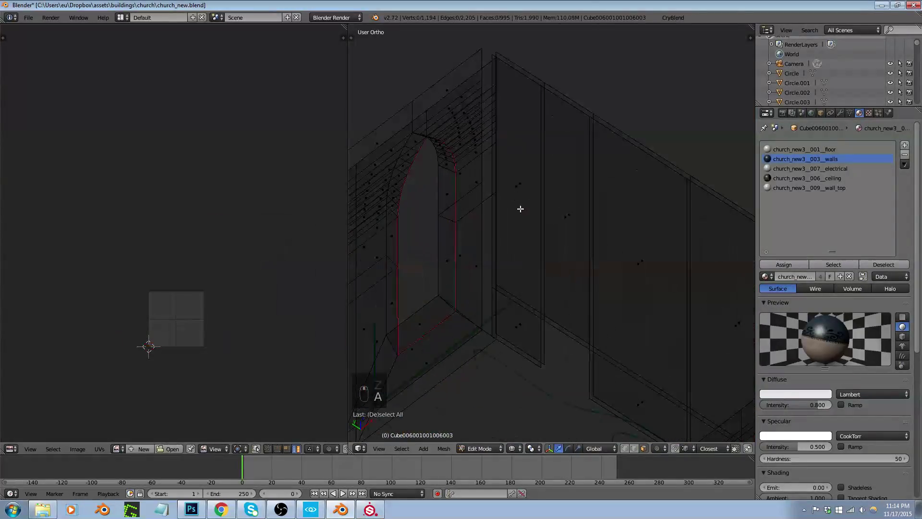
{"action": "key", "text": "ctrl+r"}
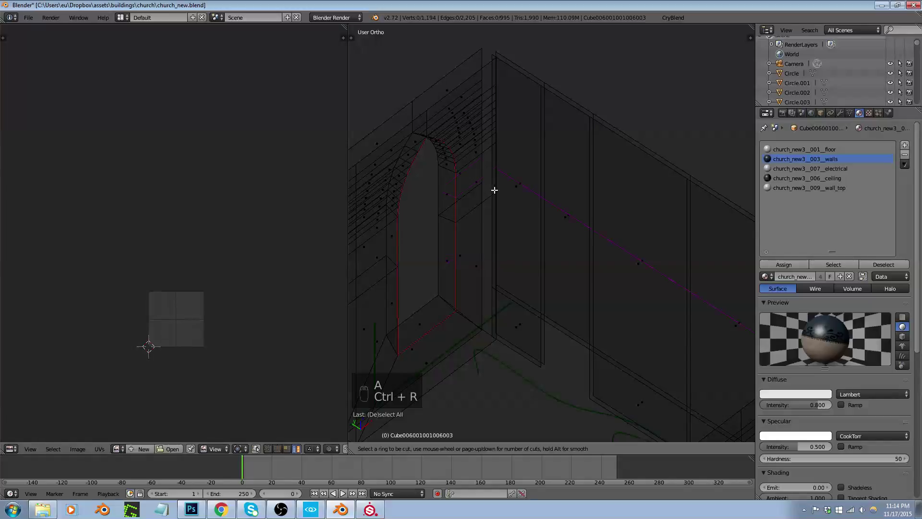
{"action": "left_click", "coordinate": [521, 179]}
{"action": "left_click", "coordinate": [506, 198]}
Move the new edge loop along global Z to line up with the horizontal edge beside the side wall's window
{"action": "key", "text": "z"}
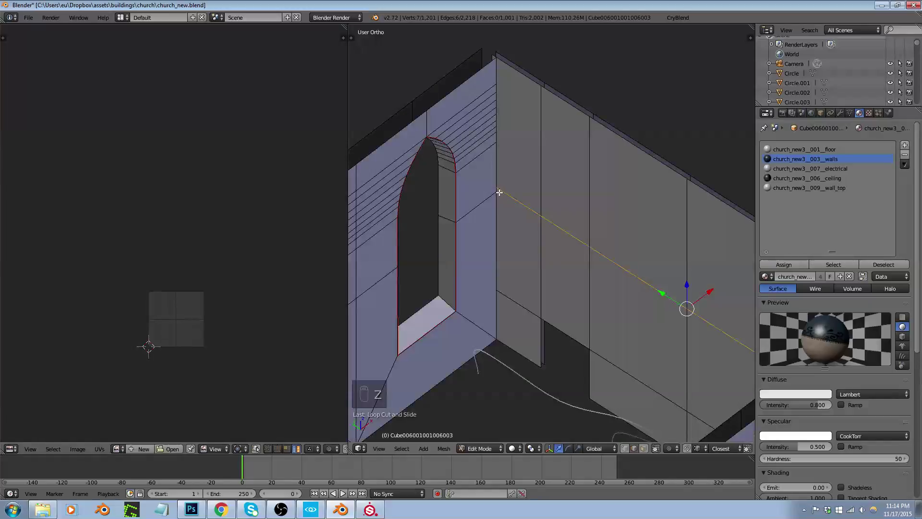
{"action": "scroll", "coordinate": [498, 190], "scroll_direction": "up", "scroll_amount": 4}
{"action": "key", "text": "z"}
{"action": "key", "text": "g"}
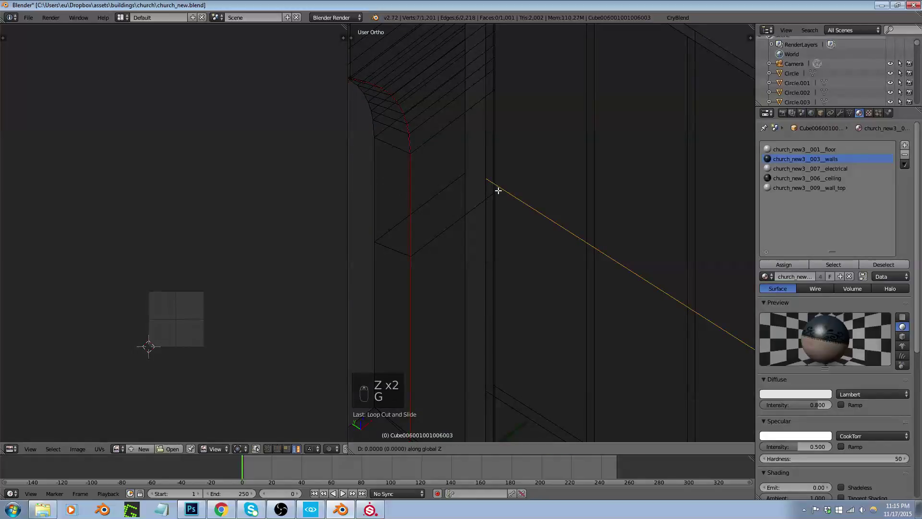
{"action": "left_click", "coordinate": [495, 191]}
{"action": "scroll", "coordinate": [497, 199], "scroll_direction": "down", "scroll_amount": 4}
{"action": "key", "text": "z"}
{"action": "scroll", "coordinate": [533, 208], "scroll_direction": "down", "scroll_amount": 5}
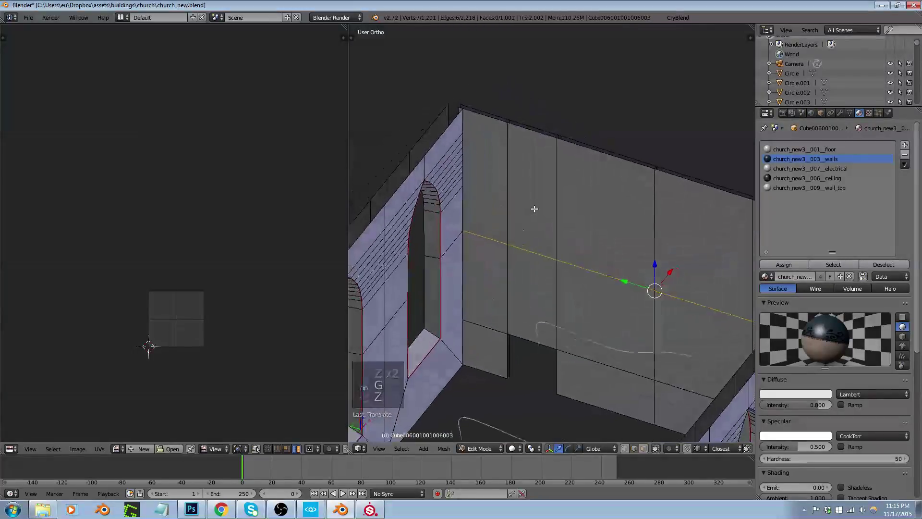
{"action": "key", "text": "ctrl+l"}
{"action": "scroll", "coordinate": [537, 214], "scroll_direction": "down", "scroll_amount": 1}
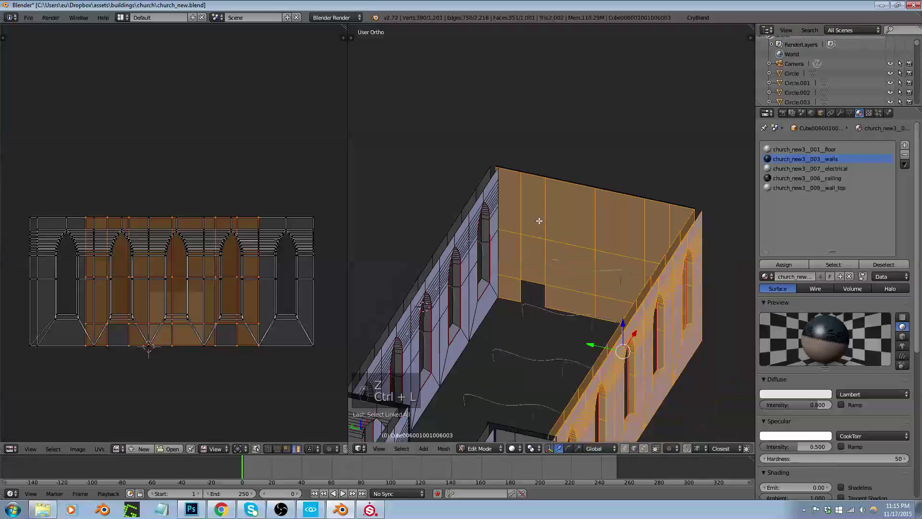
{"action": "right_click", "coordinate": [547, 232]}
{"action": "key", "text": "ctrl+l"}
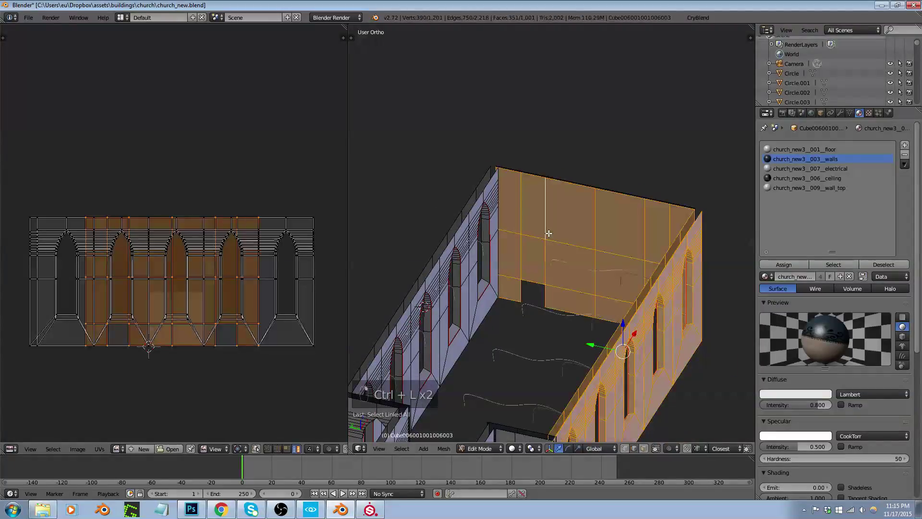
{"action": "middle_click_drag", "start_coordinate": [548, 233], "coordinate": [588, 237]}
{"action": "key", "text": "ctrl+l"}
In face select mode, select all linked faces of the end wall and split them from the surrounding mesh
{"action": "key", "text": "ctrl+Tab"}
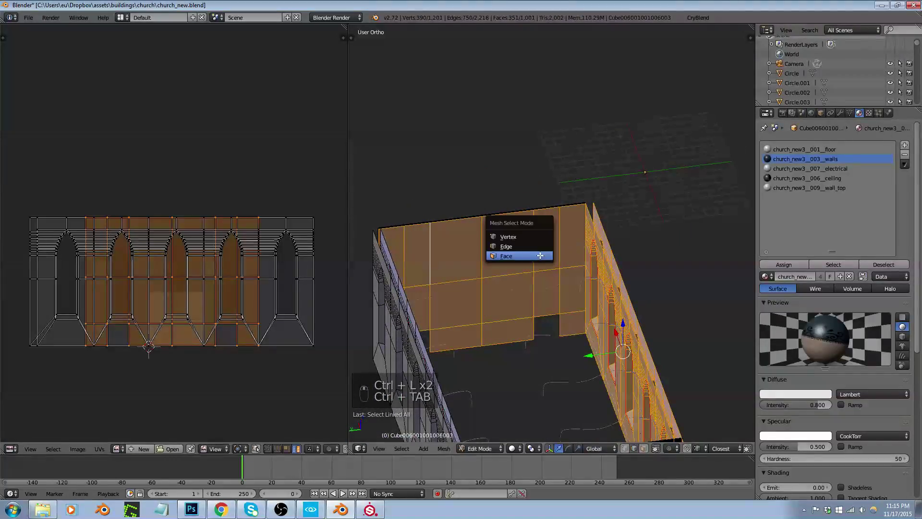
{"action": "left_click", "coordinate": [533, 257]}
{"action": "right_click", "coordinate": [506, 233]}
{"action": "key", "text": "ctrl+l"}
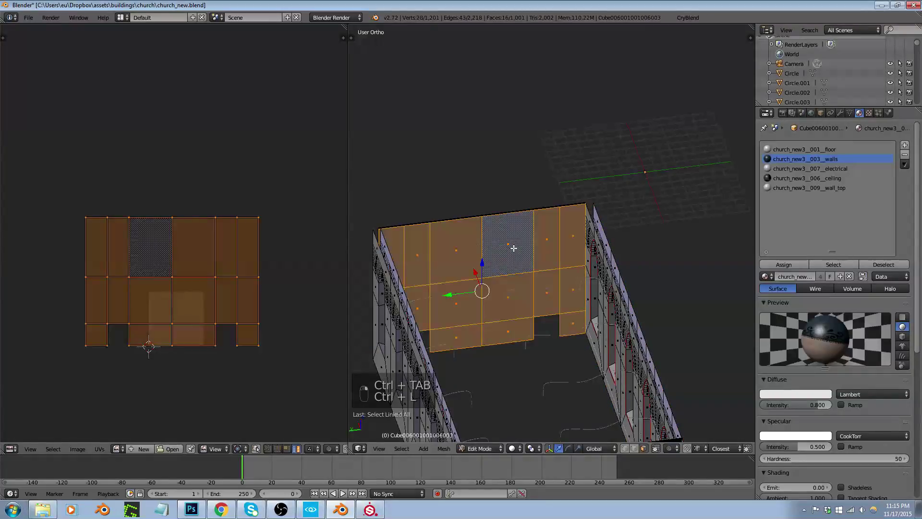
{"action": "key", "text": "y"}
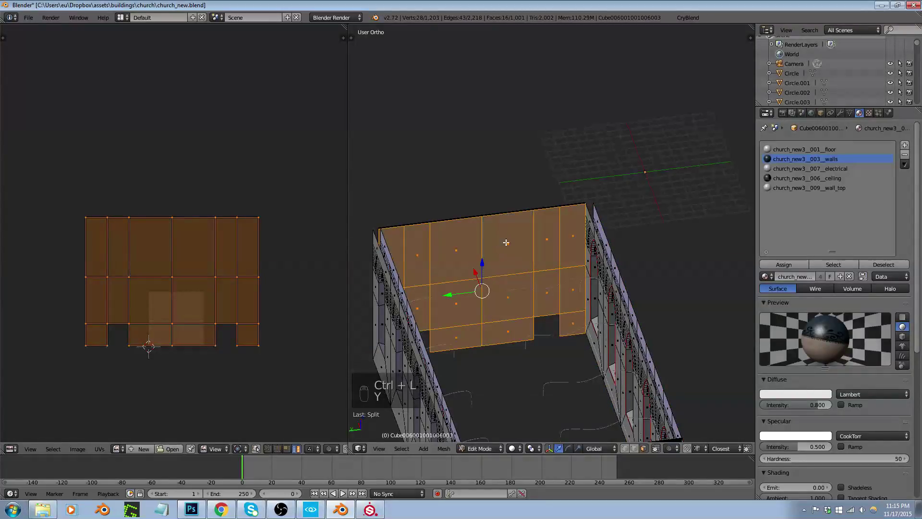
{"action": "key", "text": "g"}
{"action": "right_click", "coordinate": [517, 249]}
Select the end wall's face row above the new edge loop and assign it the church_new3__009__wall_top material
{"action": "middle_click_drag", "start_coordinate": [540, 256], "coordinate": [479, 266]}
{"action": "scroll", "coordinate": [541, 282], "scroll_direction": "up", "scroll_amount": 3}
{"action": "left_click_drag", "start_coordinate": [527, 294], "coordinate": [526, 296]}
{"action": "middle_click_drag", "start_coordinate": [510, 294], "coordinate": [577, 262]}
{"action": "scroll", "coordinate": [579, 287], "scroll_direction": "down", "scroll_amount": 3}
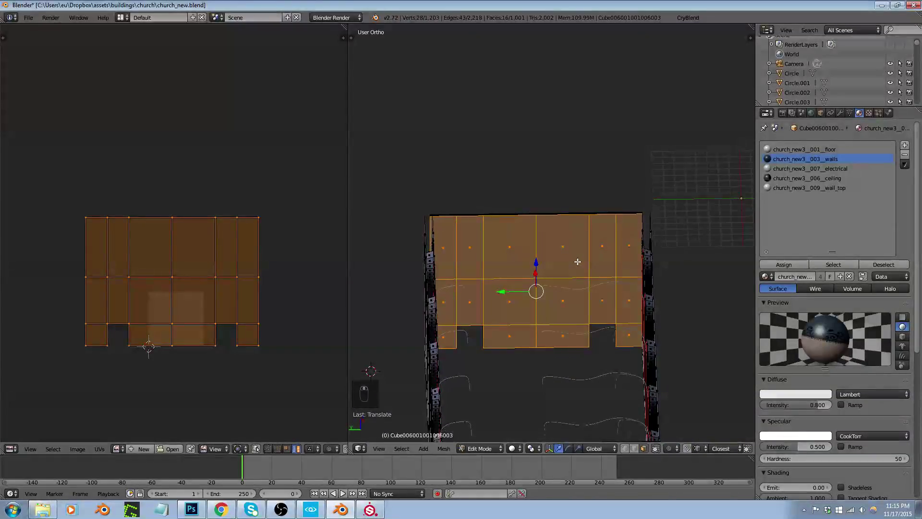
{"action": "key", "text": "alt+z"}
{"action": "middle_click_drag", "start_coordinate": [519, 298], "coordinate": [521, 268]}
{"action": "scroll", "coordinate": [521, 269], "scroll_direction": "up", "scroll_amount": 2}
{"action": "key", "text": "ctrl+Tab"}
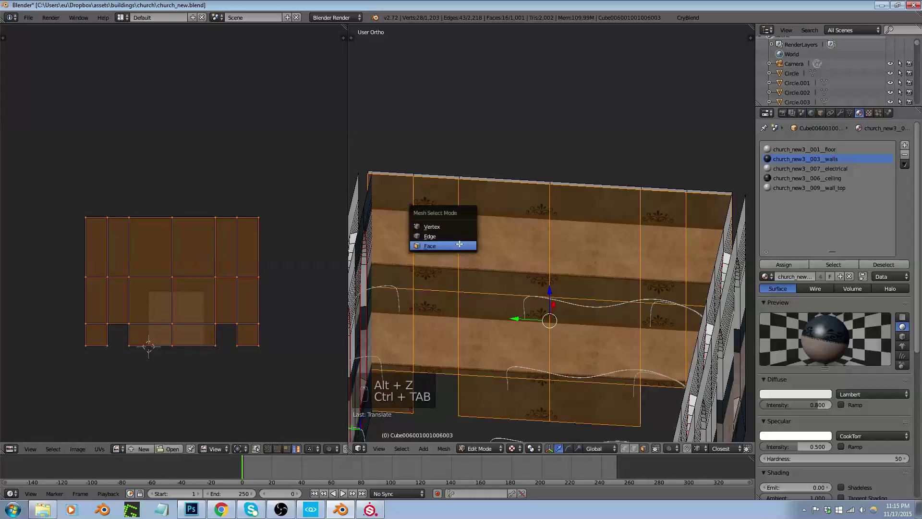
{"action": "left_click", "coordinate": [460, 244]}
{"action": "left_click", "coordinate": [810, 187]}
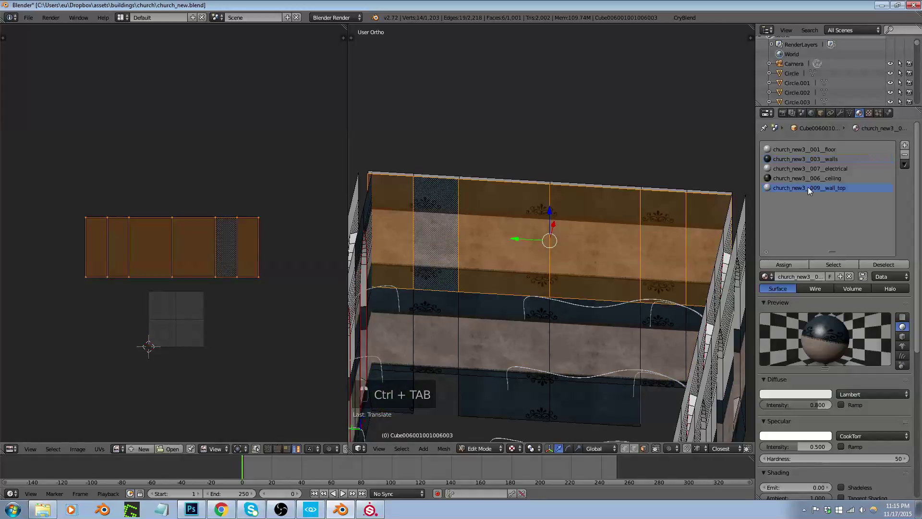
{"action": "left_click", "coordinate": [788, 264]}
Select the end wall's face row below the new loop, plus the adjoining side wall faces and the end wall's bottom face
{"action": "middle_click_drag", "start_coordinate": [519, 283], "coordinate": [482, 286]}
{"action": "right_click", "coordinate": [481, 292], "text": "alt"}
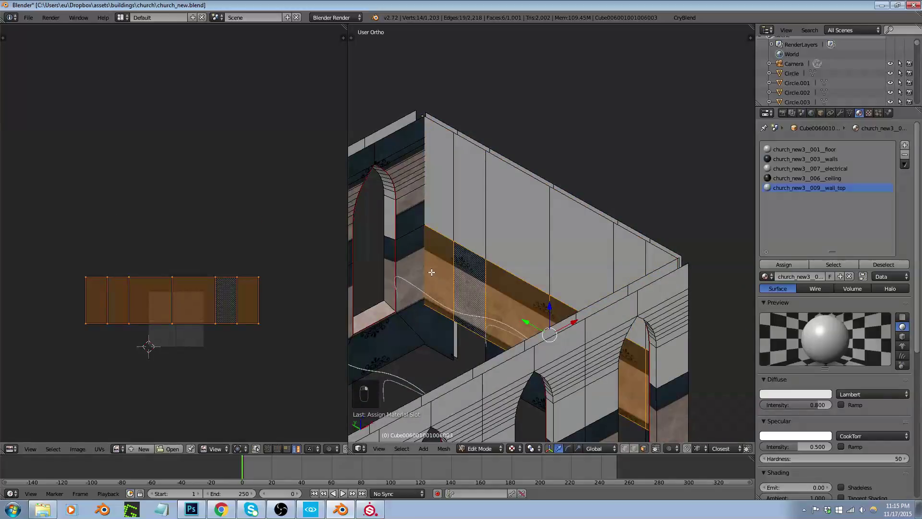
{"action": "right_click", "coordinate": [413, 259], "text": "shift"}
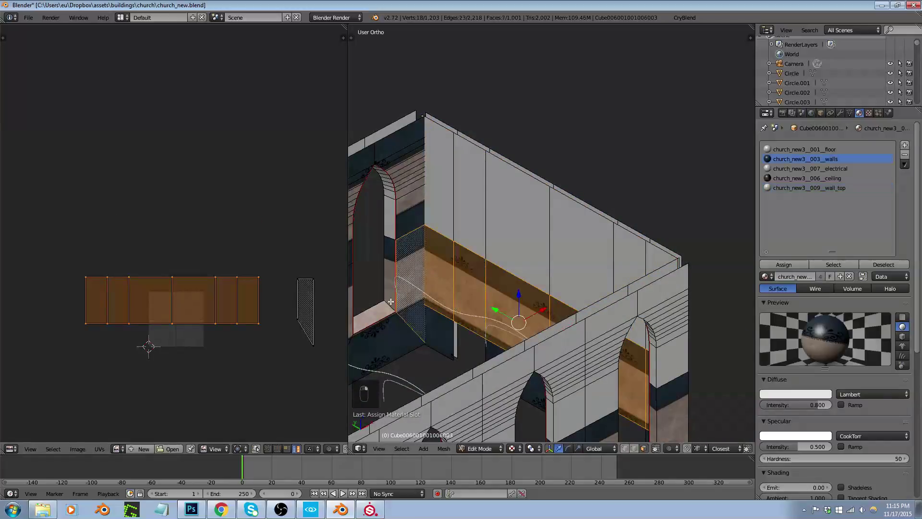
{"action": "right_click", "coordinate": [389, 334], "text": "shift"}
{"action": "scroll", "coordinate": [386, 329], "scroll_direction": "down", "scroll_amount": 2}
{"action": "right_click", "coordinate": [432, 319], "text": "shift"}
{"action": "middle_click_drag", "start_coordinate": [433, 318], "coordinate": [425, 318]}
{"action": "scroll", "coordinate": [269, 292], "scroll_direction": "up", "scroll_amount": 5}
{"action": "scroll", "coordinate": [269, 296], "scroll_direction": "down", "scroll_amount": 4}
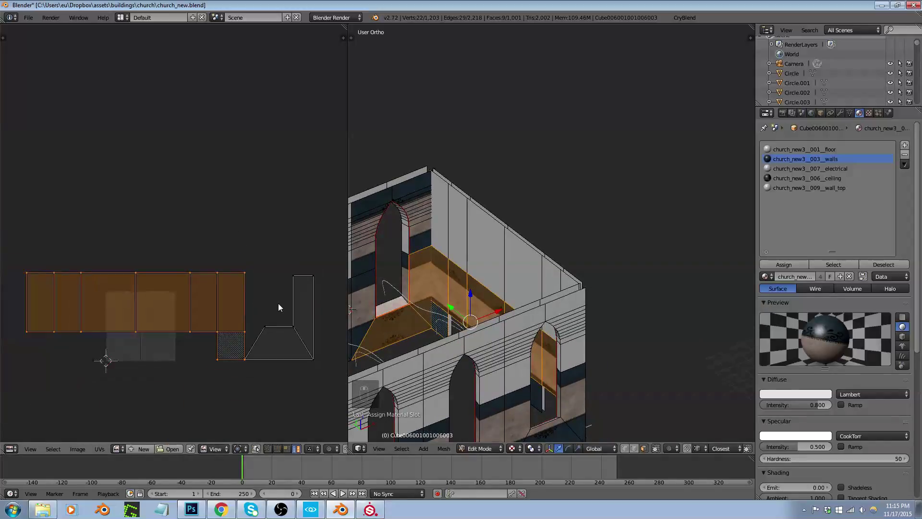
In the UV layout, move the end wall row's top vertices along Y to line up with the side wall face's top edge
{"action": "key", "text": "ctrl+Tab"}
{"action": "left_click", "coordinate": [237, 293]}
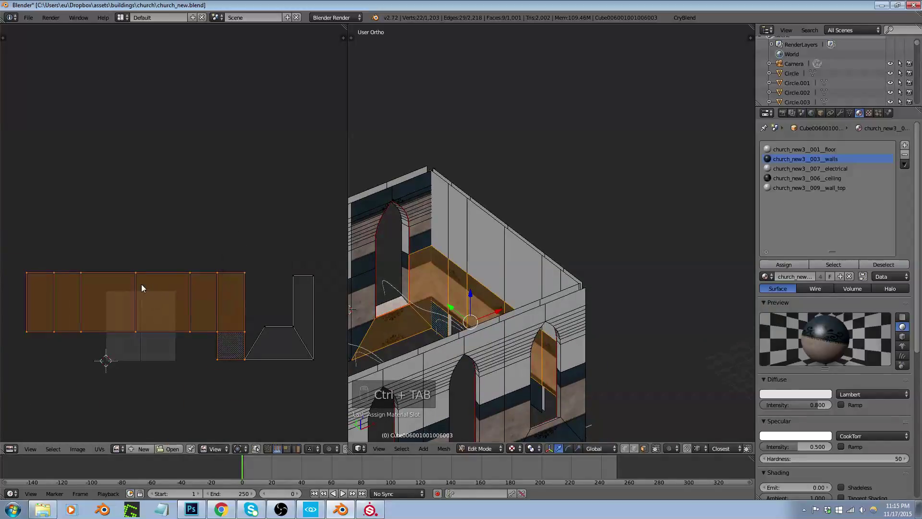
{"action": "key", "text": "a"}
{"action": "key", "text": "b"}
{"action": "left_click_drag", "start_coordinate": [19, 258], "coordinate": [255, 281]}
{"action": "scroll", "coordinate": [295, 279], "scroll_direction": "up", "scroll_amount": 4}
{"action": "key", "text": "g"}
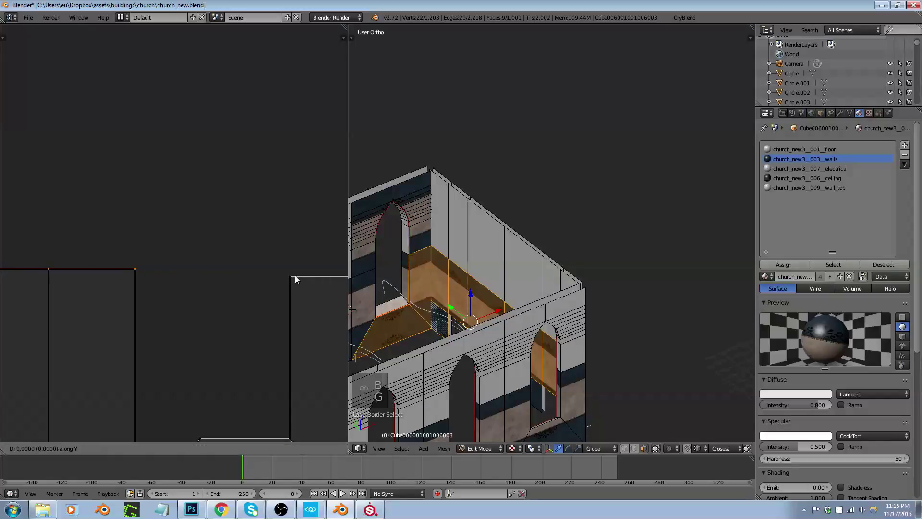
{"action": "left_click", "coordinate": [293, 276]}
Select the corner window bay's linked faces, exclude its lower painted faces, and assign the rest the church_new3__009__wall_top material
{"action": "middle_click_drag", "start_coordinate": [470, 289], "coordinate": [605, 316]}
{"action": "middle_click_drag", "start_coordinate": [599, 283], "coordinate": [618, 270]}
{"action": "right_click", "coordinate": [574, 248]}
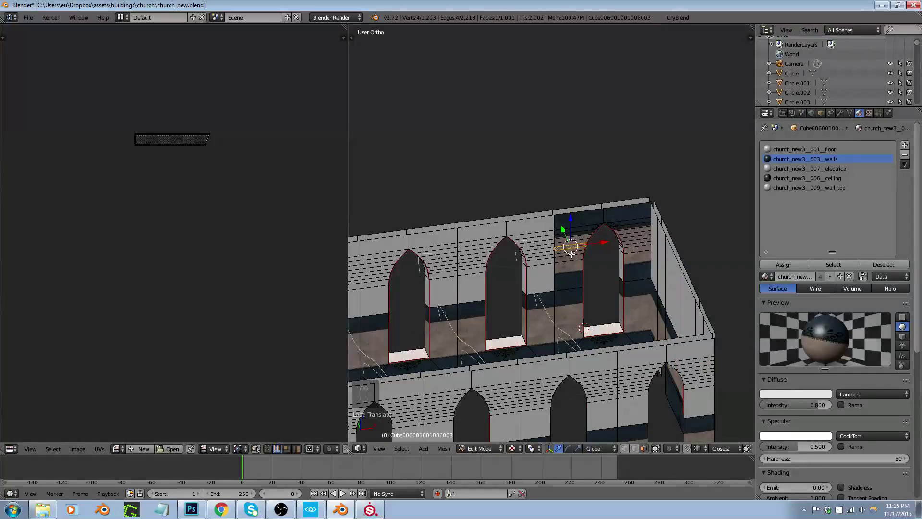
{"action": "key", "text": "ctrl+l"}
{"action": "middle_click_drag", "start_coordinate": [622, 291], "coordinate": [633, 308]}
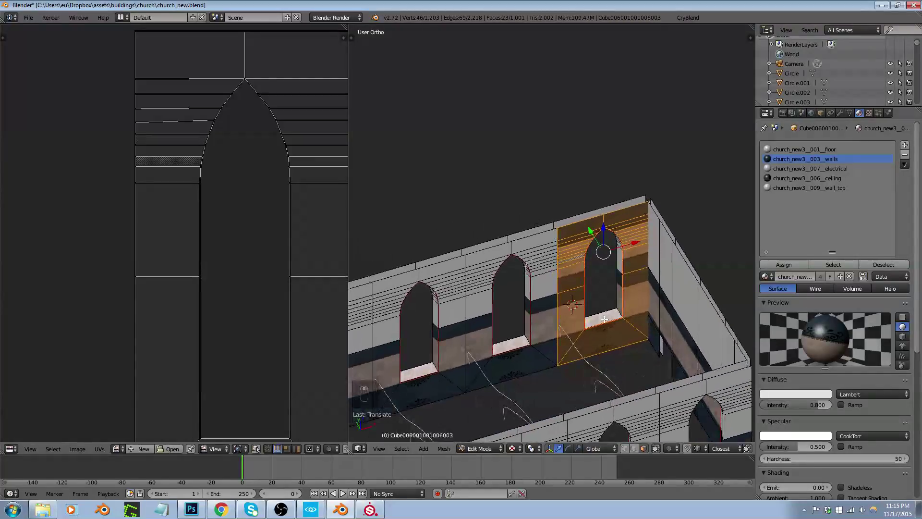
{"action": "right_click", "coordinate": [580, 321], "text": "shift"}
{"action": "right_click", "coordinate": [600, 336], "text": "shift"}
{"action": "right_click", "coordinate": [634, 303], "text": "shift"}
{"action": "left_click", "coordinate": [812, 187]}
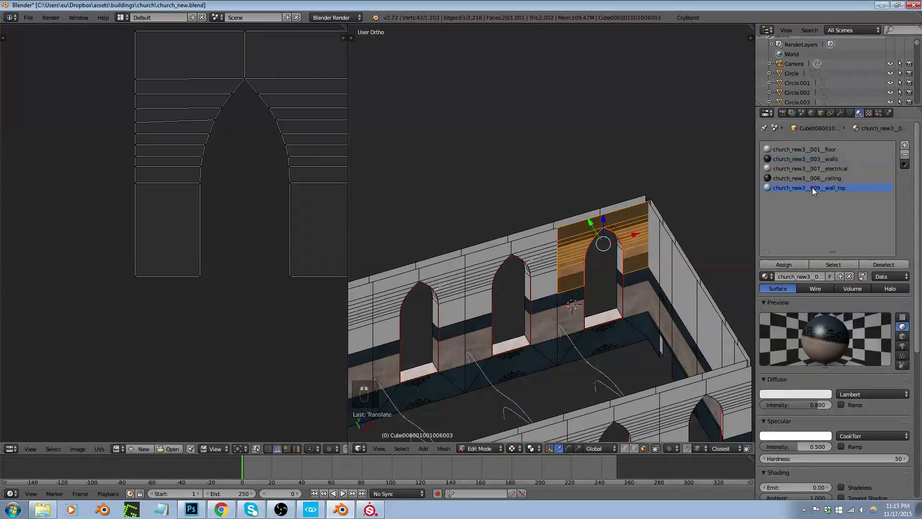
{"action": "double_click", "coordinate": [783, 276]}
{"action": "left_click", "coordinate": [787, 251]}
{"action": "left_click", "coordinate": [785, 264]}
{"action": "middle_click_drag", "start_coordinate": [494, 262], "coordinate": [441, 232]}
{"action": "key", "text": "Tab"}
{"action": "key", "text": "Tab"}
Select the linked faces of the long side wall and the adjoining grey window wall to compare their UV layouts
{"action": "scroll", "coordinate": [587, 268], "scroll_direction": "up", "scroll_amount": 4}
{"action": "right_click", "coordinate": [541, 281]}
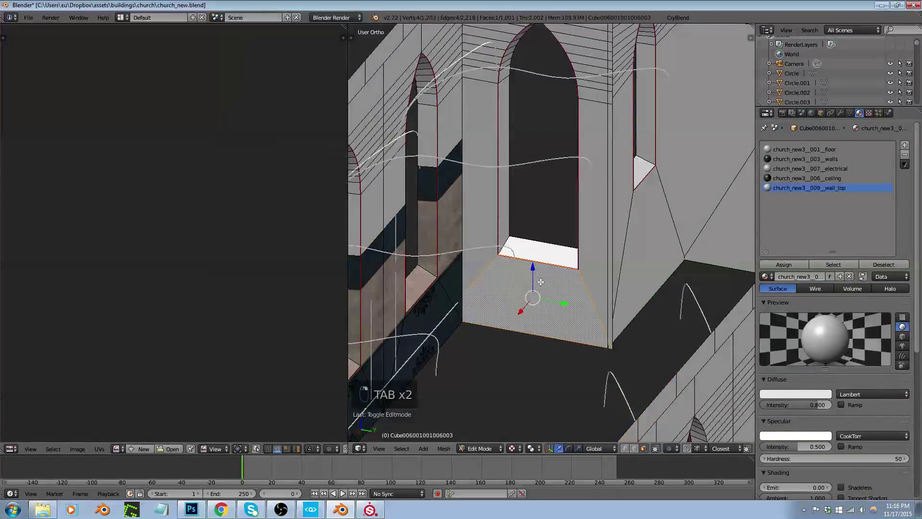
{"action": "scroll", "coordinate": [540, 281], "scroll_direction": "down", "scroll_amount": 3}
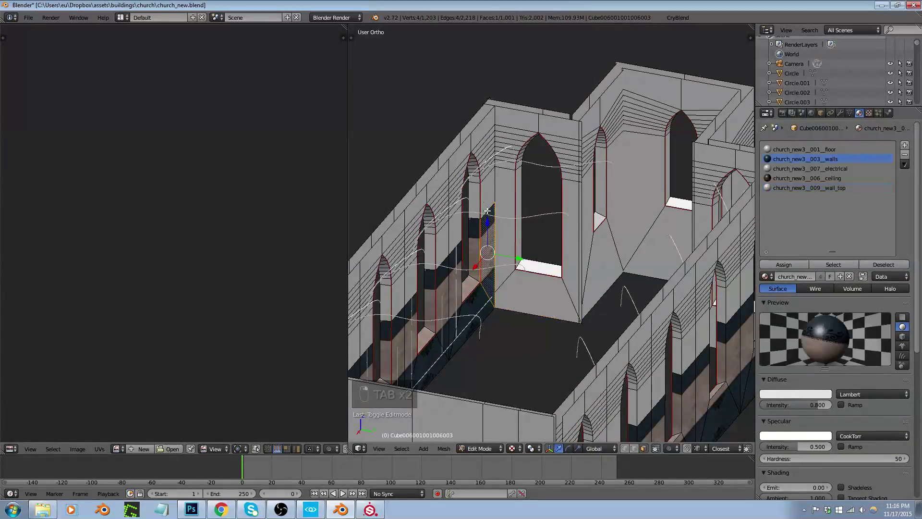
{"action": "right_click", "coordinate": [490, 231]}
{"action": "key", "text": "l"}
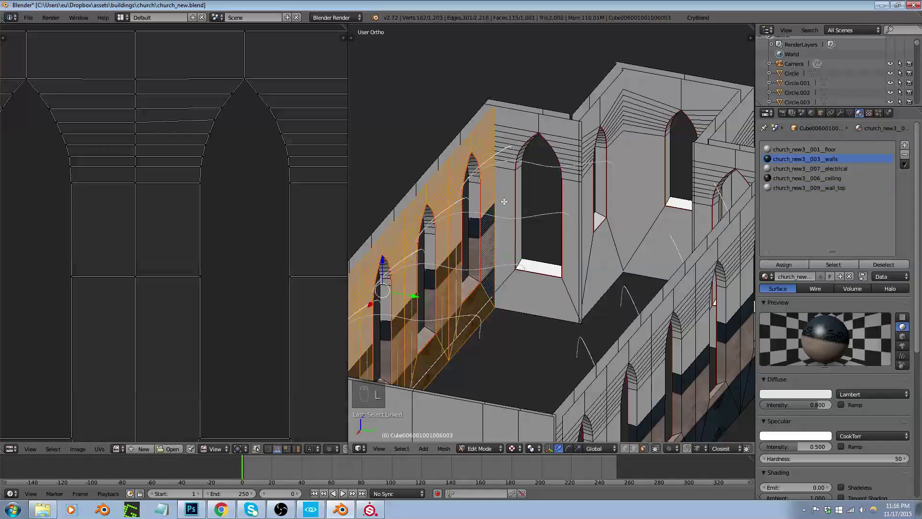
{"action": "scroll", "coordinate": [147, 252], "scroll_direction": "down", "scroll_amount": 4}
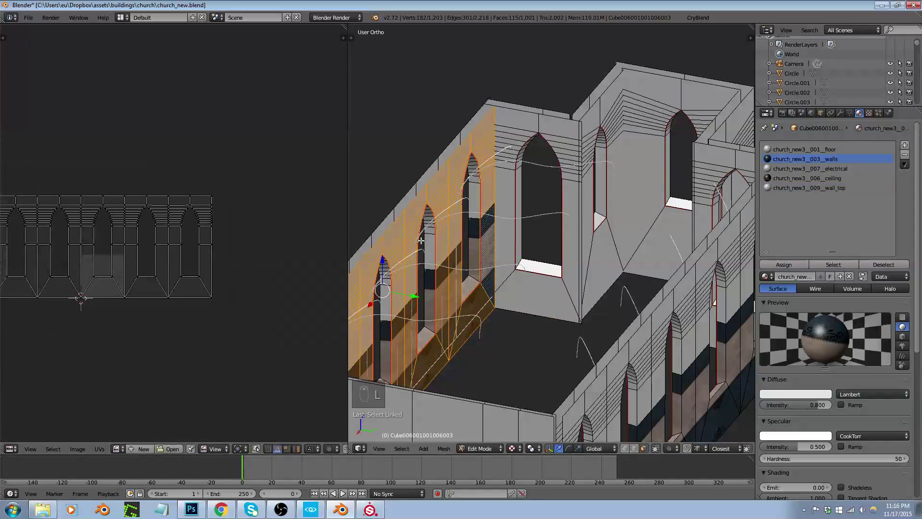
{"action": "scroll", "coordinate": [518, 199], "scroll_direction": "up", "scroll_amount": 3}
{"action": "key", "text": "l"}
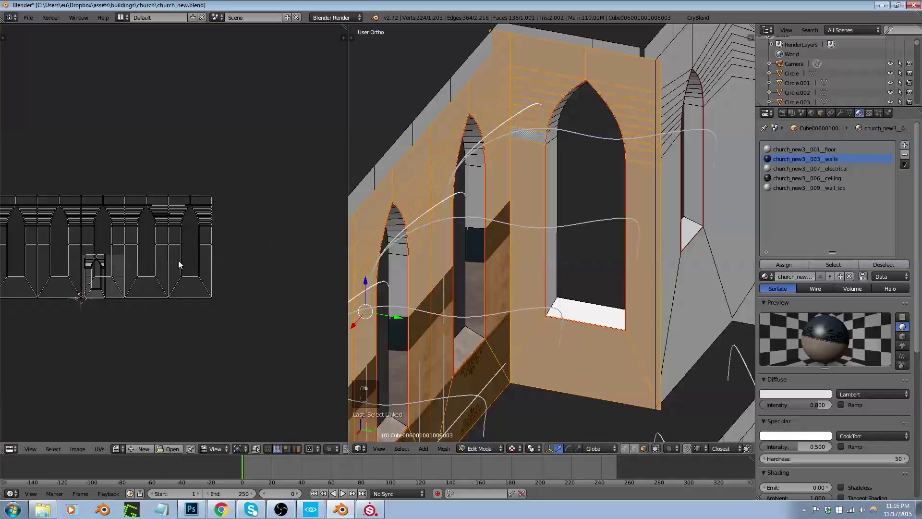
Try to scale the grey window wall's UV island up to match the side wall's window bays
{"action": "scroll", "coordinate": [117, 291], "scroll_direction": "up", "scroll_amount": 2}
{"action": "key", "text": "ctrl+Tab"}
{"action": "left_click", "coordinate": [89, 324]}
{"action": "right_click", "coordinate": [82, 302]}
{"action": "right_click", "coordinate": [96, 248]}
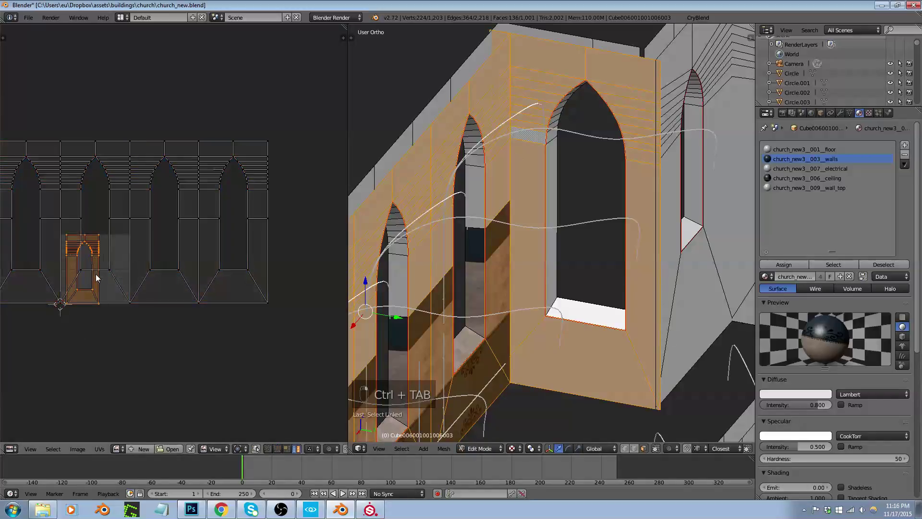
{"action": "scroll", "coordinate": [97, 270], "scroll_direction": "up", "scroll_amount": 6}
{"action": "scroll", "coordinate": [92, 295], "scroll_direction": "down", "scroll_amount": 6}
{"action": "key", "text": "s"}
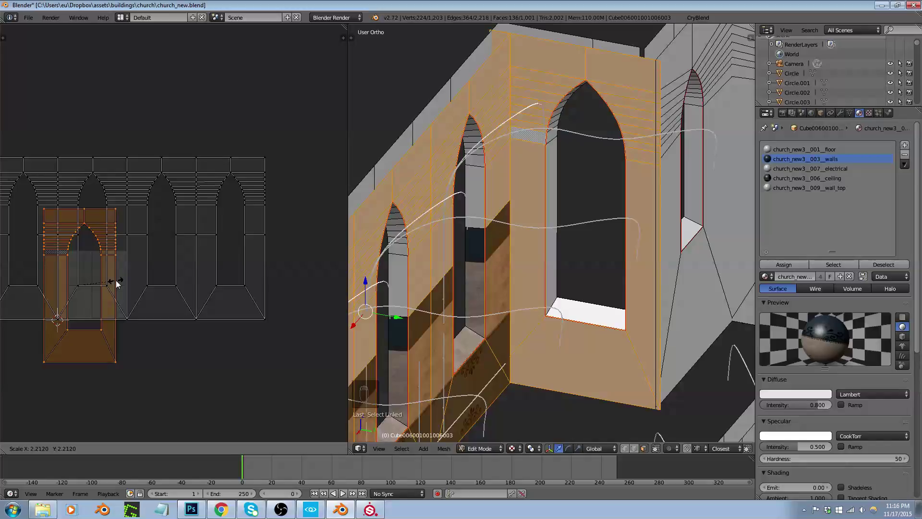
{"action": "right_click", "coordinate": [117, 280]}
{"action": "scroll", "coordinate": [533, 255], "scroll_direction": "down", "scroll_amount": 3}
{"action": "scroll", "coordinate": [534, 255], "scroll_direction": "down", "scroll_amount": 3}
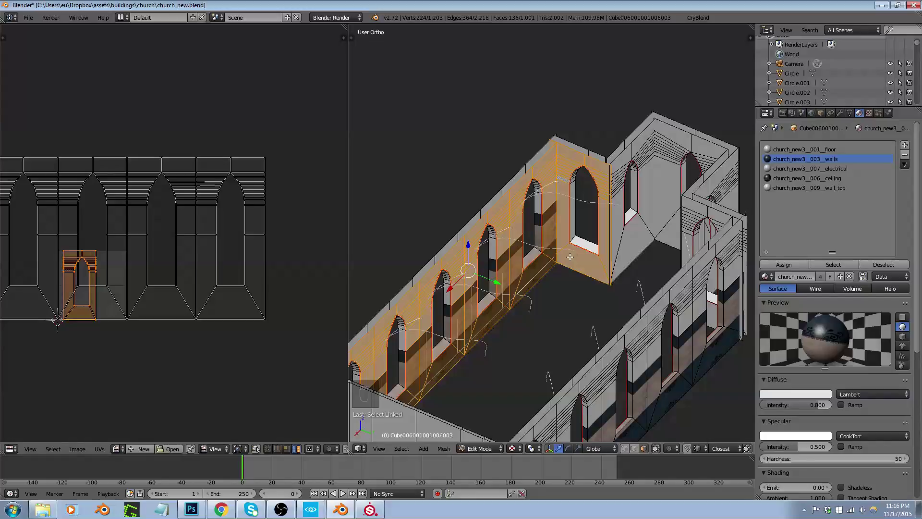
Select the grey window wall beside the side wall's last bay with its linked faces and delete it
{"action": "middle_click_drag", "start_coordinate": [572, 274], "coordinate": [589, 270]}
{"action": "scroll", "coordinate": [566, 258], "scroll_direction": "up", "scroll_amount": 5}
{"action": "middle_click_drag", "start_coordinate": [557, 242], "coordinate": [476, 293]}
{"action": "right_click", "coordinate": [574, 323]}
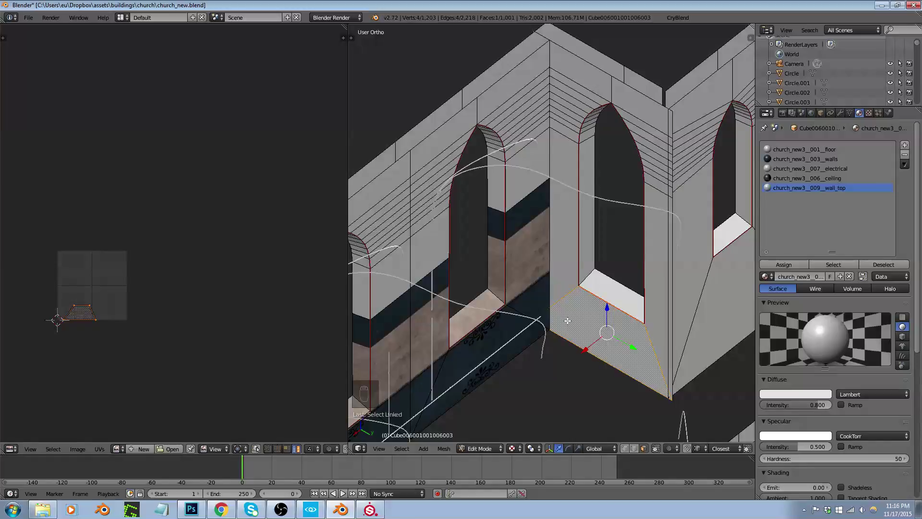
{"action": "key", "text": "l"}
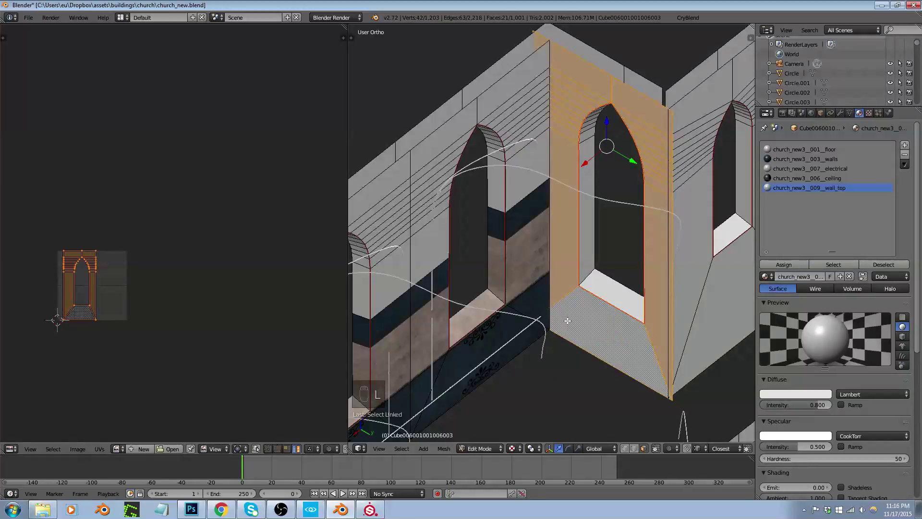
{"action": "key", "text": "x"}
{"action": "left_click", "coordinate": [567, 321]}
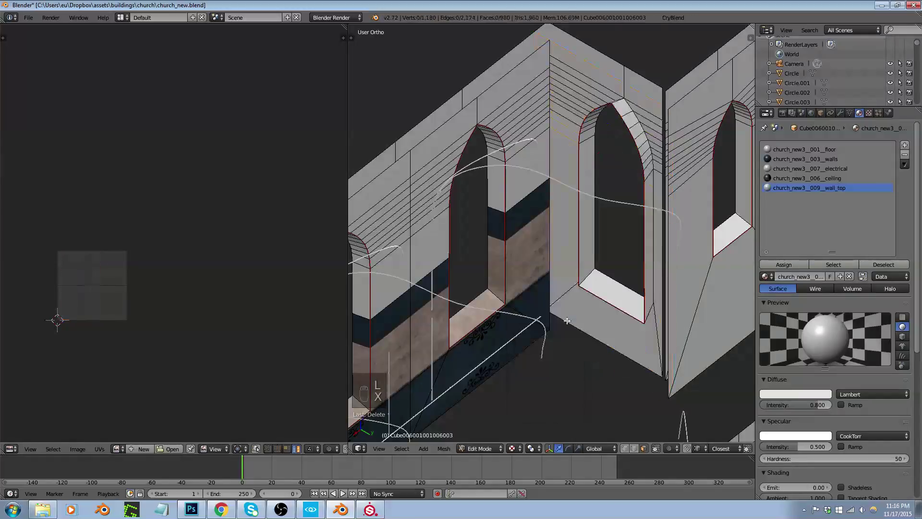
Select only the linked faces of the painted side wall's last window bay, next to the corner
{"action": "right_click", "coordinate": [523, 299]}
{"action": "key", "text": "l"}
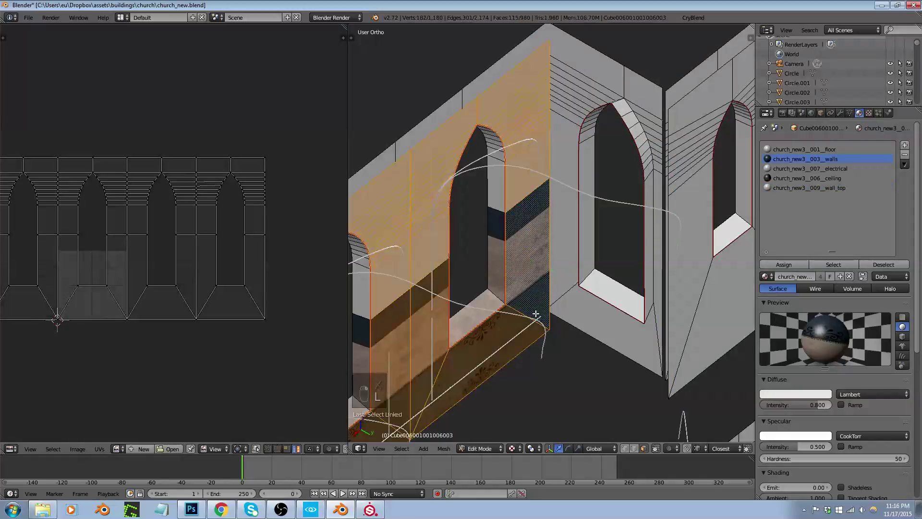
{"action": "right_click", "coordinate": [439, 285]}
{"action": "key", "text": "l"}
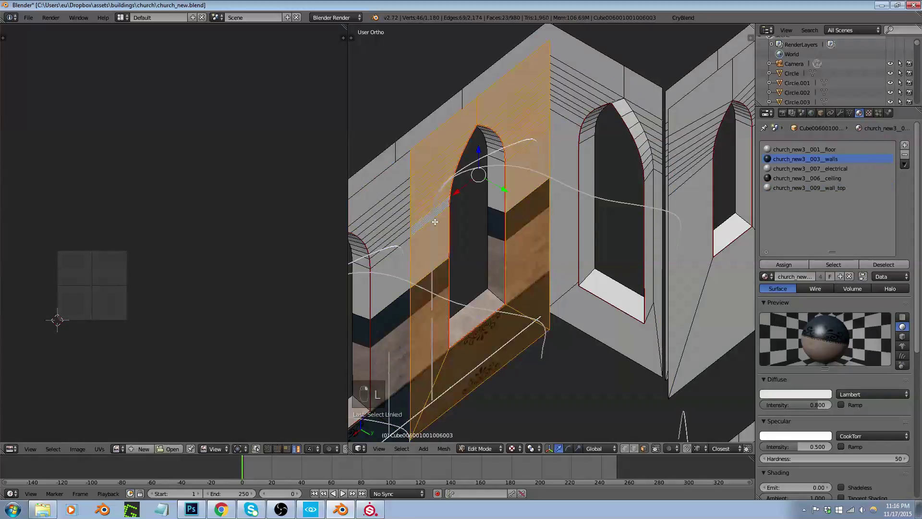
{"action": "middle_click_drag", "start_coordinate": [516, 247], "coordinate": [498, 260]}
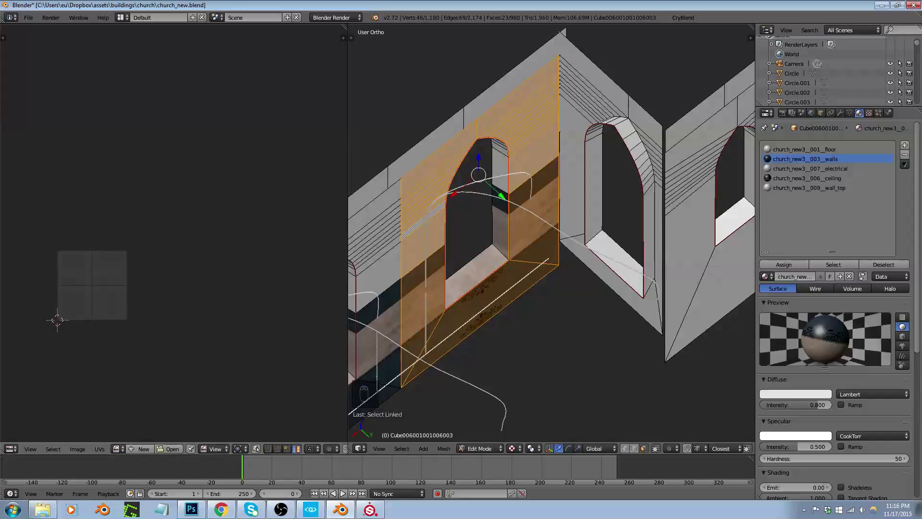
Switch to CRYENGINE Sandbox to examine the church's interior walls, and return to Blender
{"action": "key", "text": "alt+Tab"}
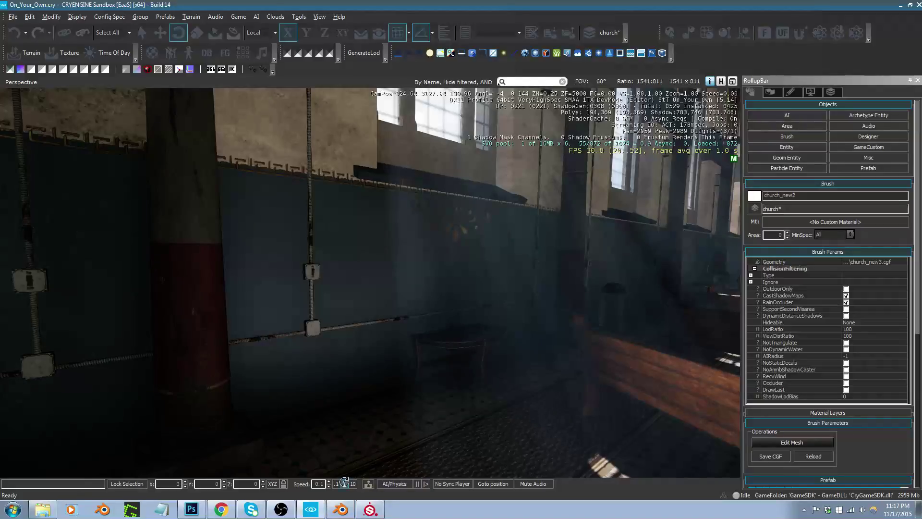
{"action": "left_click", "coordinate": [321, 512]}
{"action": "left_click", "coordinate": [321, 512]}
{"action": "left_click", "coordinate": [321, 512]}
{"action": "left_click", "coordinate": [321, 512]}
Duplicate the selected window bay along global X and rotate the copy 90° about global Z
{"action": "middle_click_drag", "start_coordinate": [455, 235], "coordinate": [455, 252]}
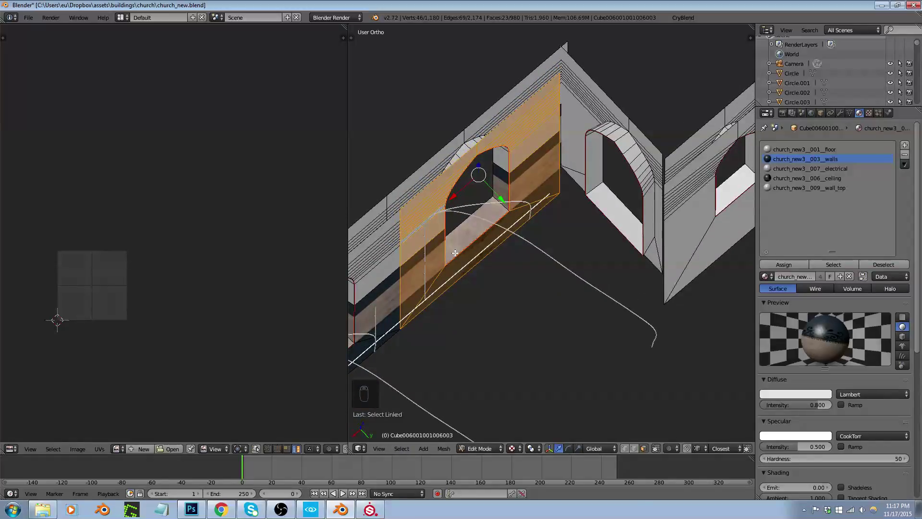
{"action": "key", "text": "shift+d"}
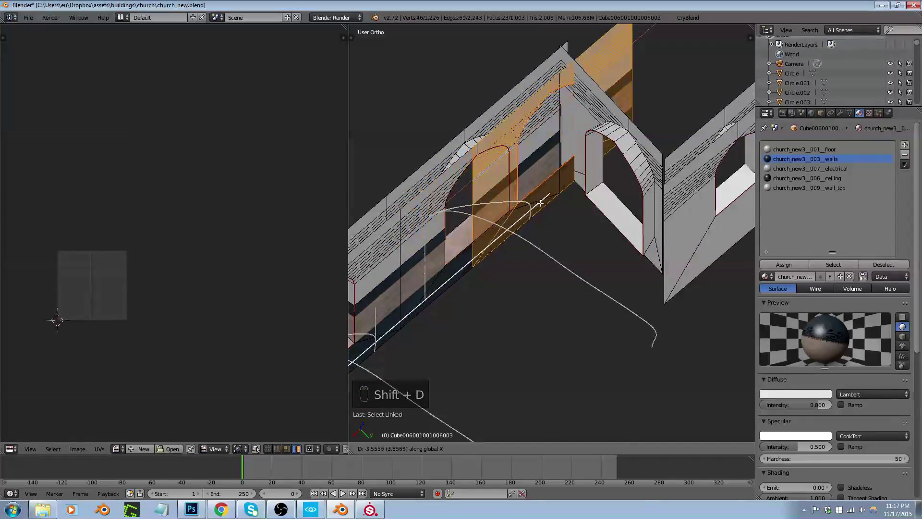
{"action": "left_click", "coordinate": [540, 202]}
{"action": "key", "text": "r"}
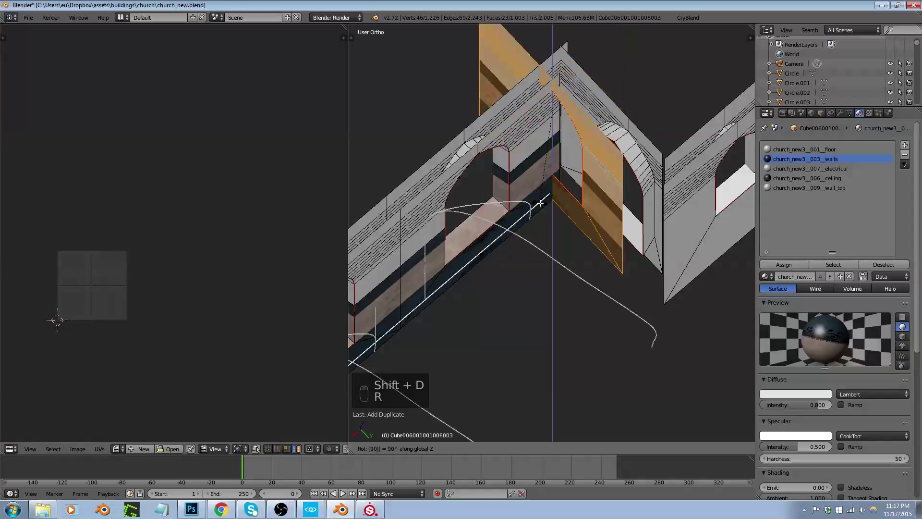
{"action": "left_click", "coordinate": [540, 203]}
Move the rotated bay along global Y so its window fits the opening where the grey wall was deleted
{"action": "middle_click_drag", "start_coordinate": [524, 50], "coordinate": [548, 212]}
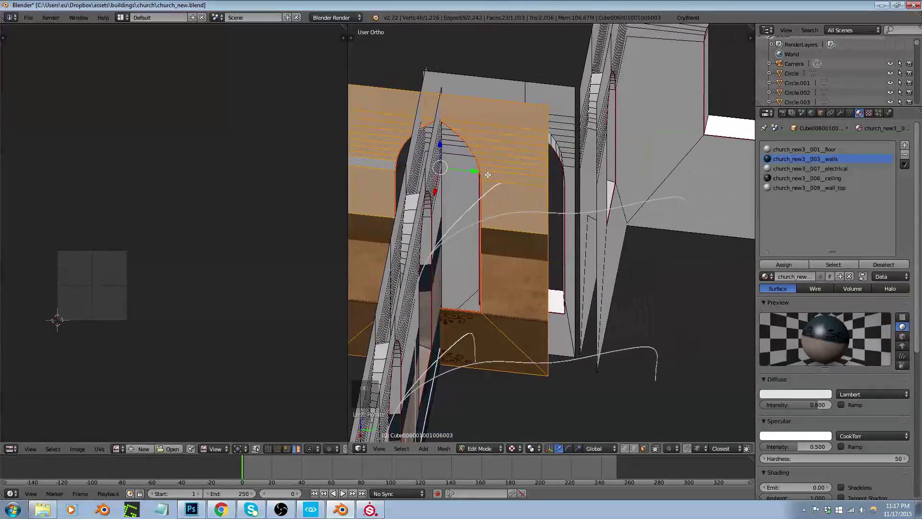
{"action": "key", "text": "g"}
{"action": "key", "text": "y"}
{"action": "left_click_drag", "start_coordinate": [544, 325], "coordinate": [550, 326]}
{"action": "middle_click_drag", "start_coordinate": [551, 325], "coordinate": [525, 321]}
{"action": "middle_click_drag", "start_coordinate": [514, 204], "coordinate": [603, 235]}
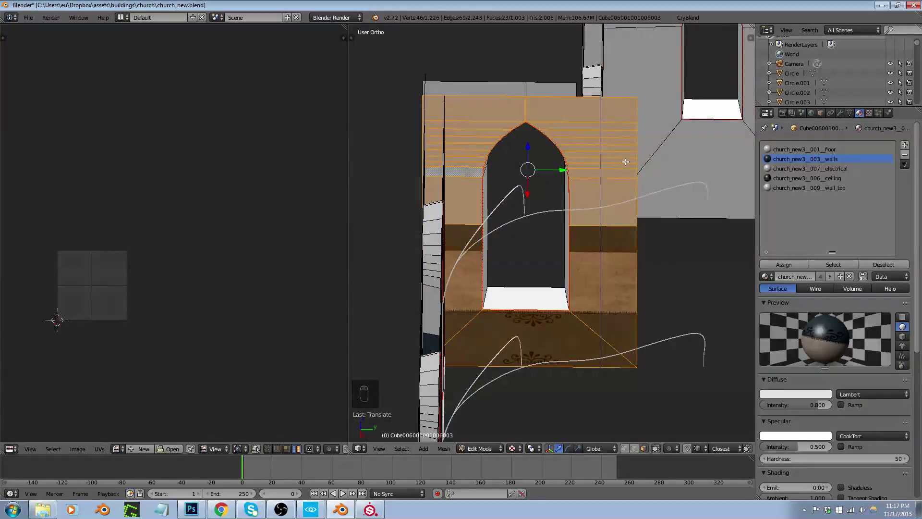
{"action": "middle_click_drag", "start_coordinate": [612, 132], "coordinate": [601, 149]}
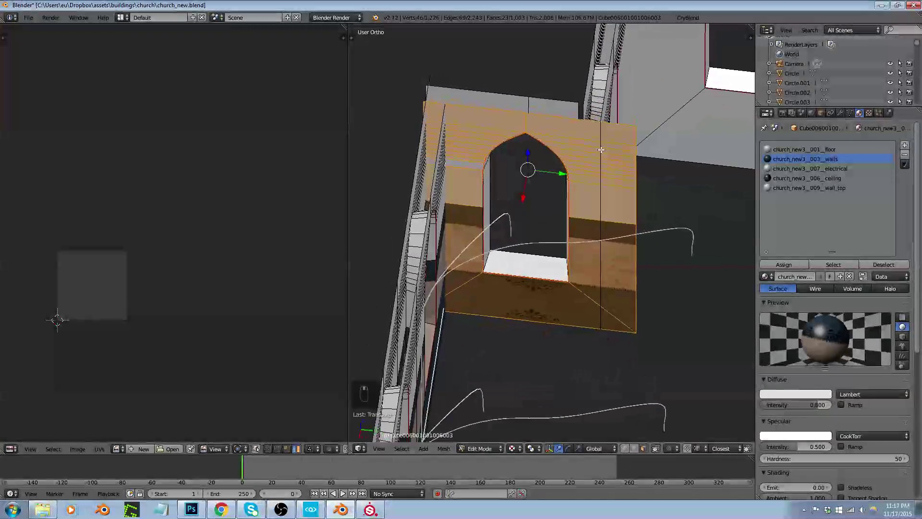
Try to move the copied bay's outer vertical edge inward to the wall's corner, and undo the move
{"action": "scroll", "coordinate": [628, 204], "scroll_direction": "up", "scroll_amount": 3}
{"action": "key", "text": "ctrl+Tab"}
{"action": "left_click", "coordinate": [627, 201]}
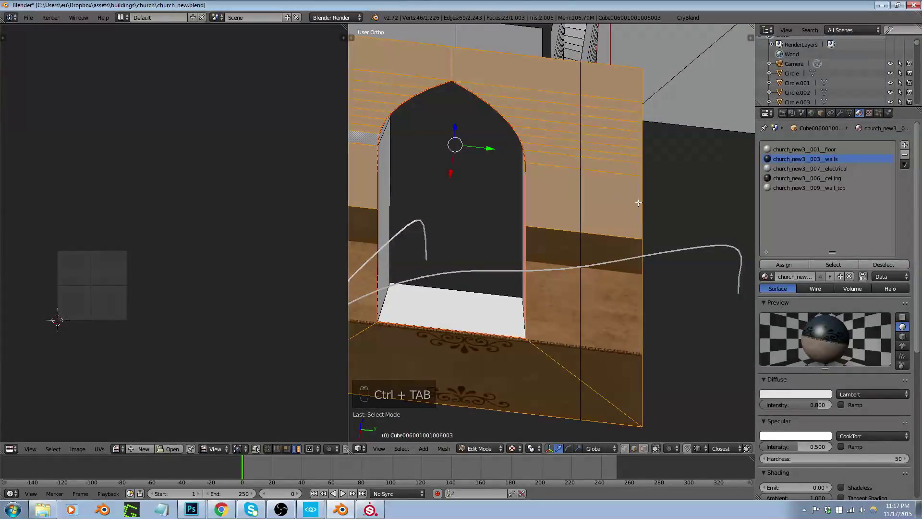
{"action": "left_click_drag", "start_coordinate": [501, 146], "coordinate": [427, 146]}
{"action": "scroll", "coordinate": [536, 212], "scroll_direction": "down", "scroll_amount": 3}
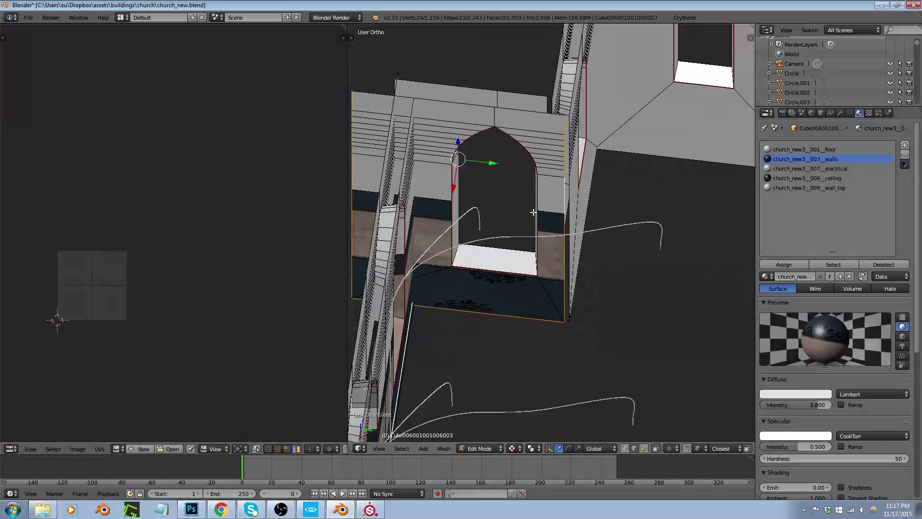
{"action": "key", "text": "ctrl+z"}
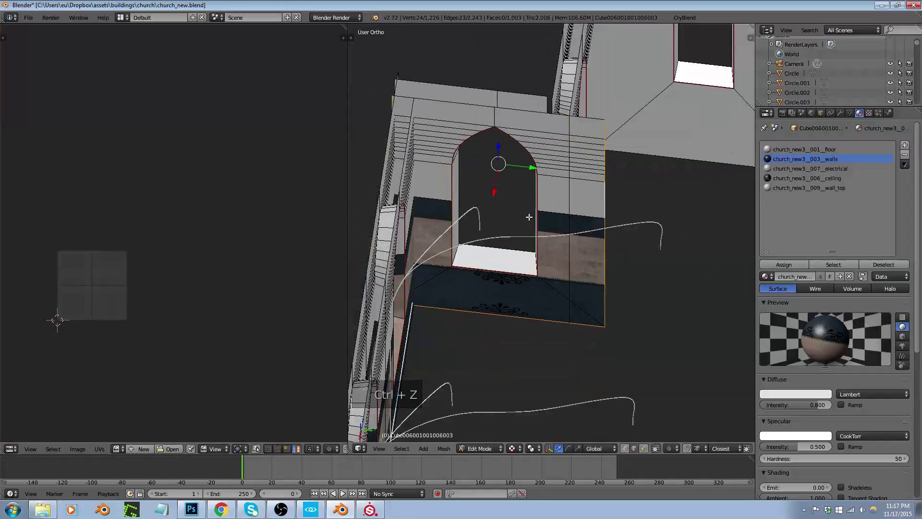
Box-select only the copied bay's overhanging vertical edge and move it along Y to meet the adjacent wall's corner
{"action": "key", "text": "ctrl+Tab"}
{"action": "left_click", "coordinate": [590, 210]}
{"action": "middle_click_drag", "start_coordinate": [605, 168], "coordinate": [611, 179]}
{"action": "key", "text": "a"}
{"action": "key", "text": "b"}
{"action": "left_click_drag", "start_coordinate": [597, 123], "coordinate": [639, 299]}
{"action": "left_click_drag", "start_coordinate": [639, 170], "coordinate": [603, 167]}
{"action": "middle_click_drag", "start_coordinate": [603, 167], "coordinate": [573, 177]}
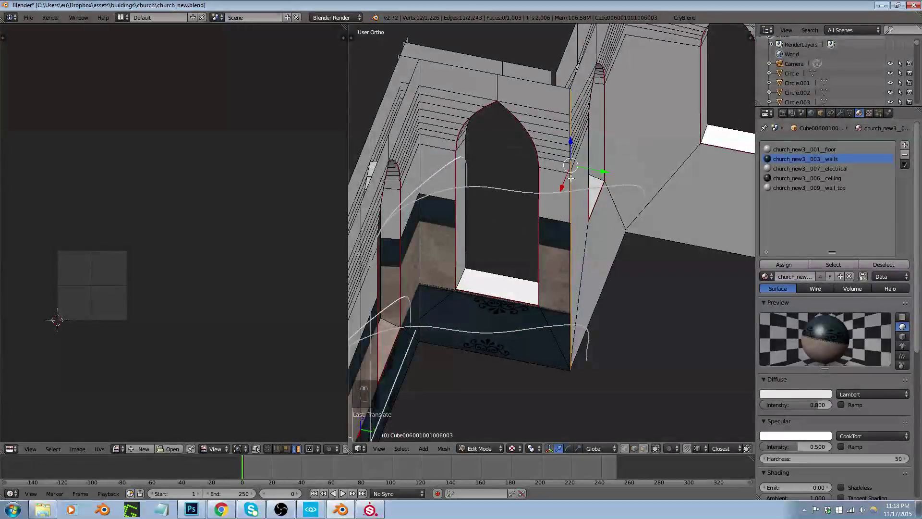
Select all the copied window bay's linked geometry and undo the split applied to it
{"action": "key", "text": "ctrl+l"}
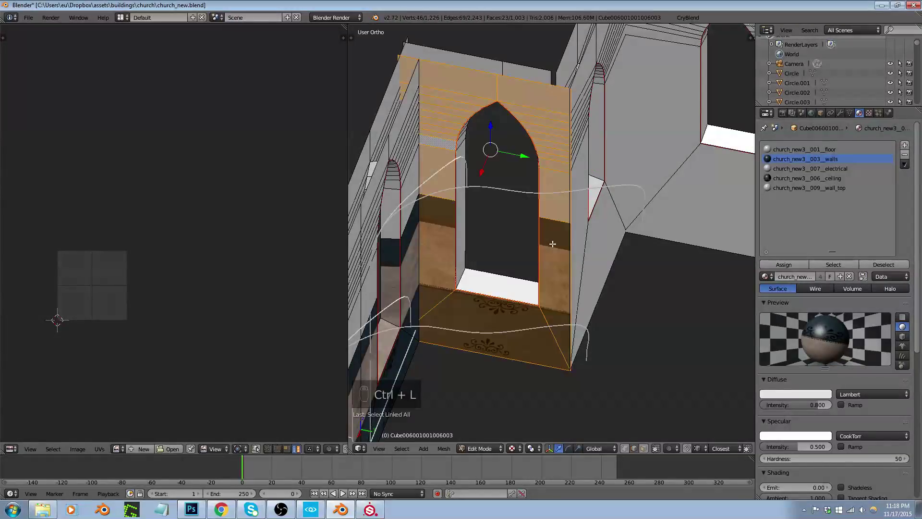
{"action": "key", "text": "KP_1"}
{"action": "key", "text": "KP_Decimal"}
{"action": "key", "text": "z"}
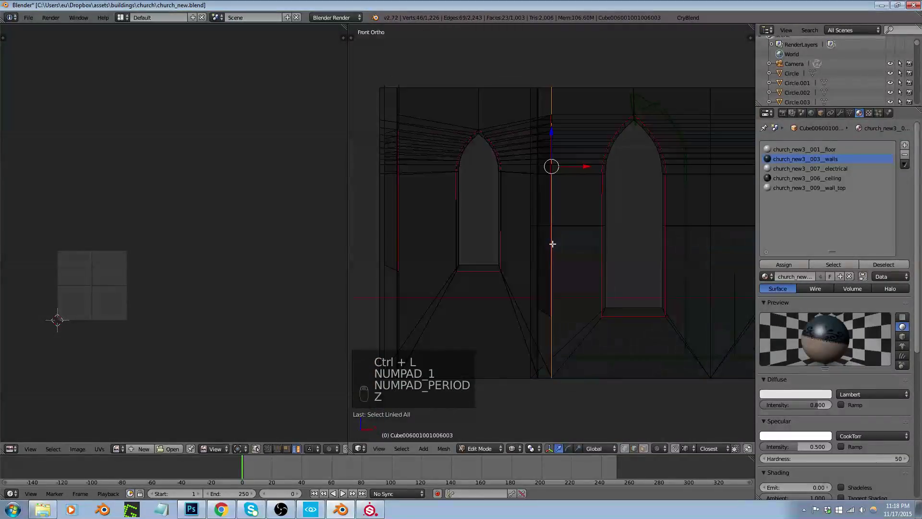
{"action": "key", "text": "KP_3"}
{"action": "key", "text": "y"}
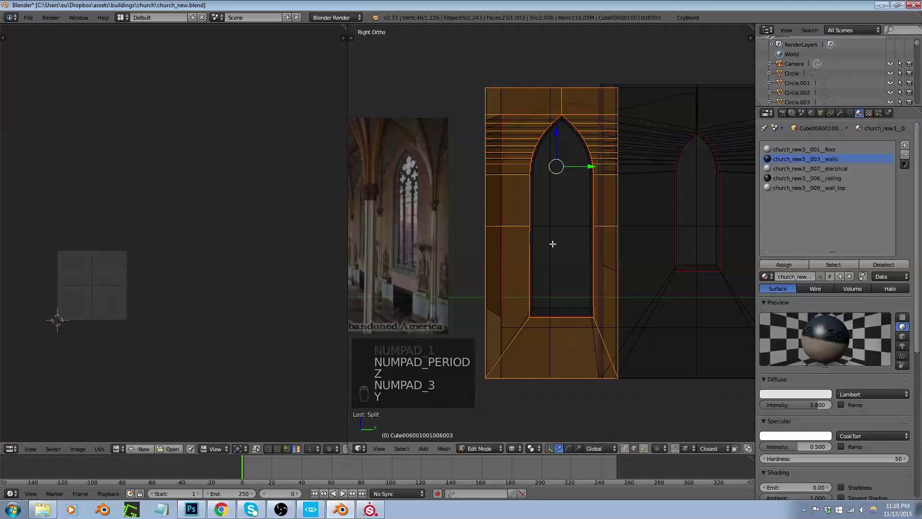
{"action": "key", "text": "ctrl+z"}
UV-map the selected copied bay with Project From View from the right orthographic view
{"action": "middle_click_drag", "start_coordinate": [563, 232], "coordinate": [528, 268]}
{"action": "key", "text": "g"}
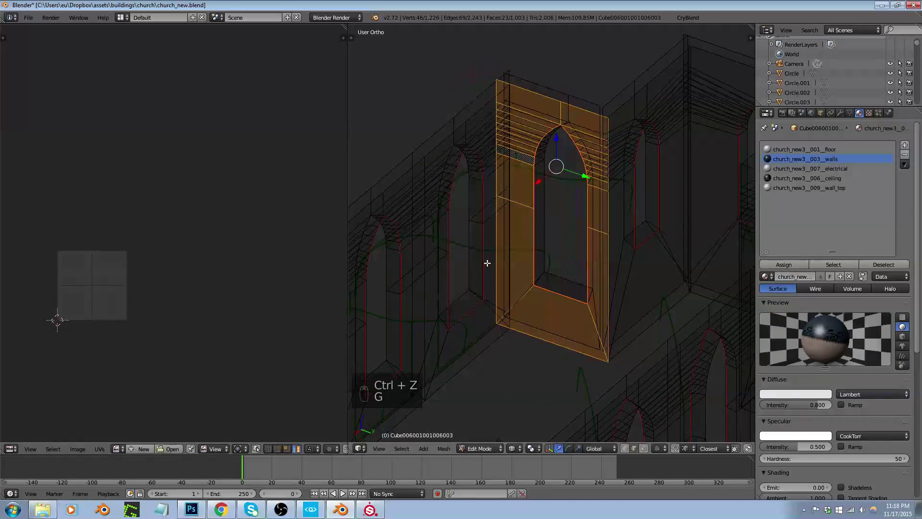
{"action": "key", "text": "KP_1"}
{"action": "key", "text": "KP_3"}
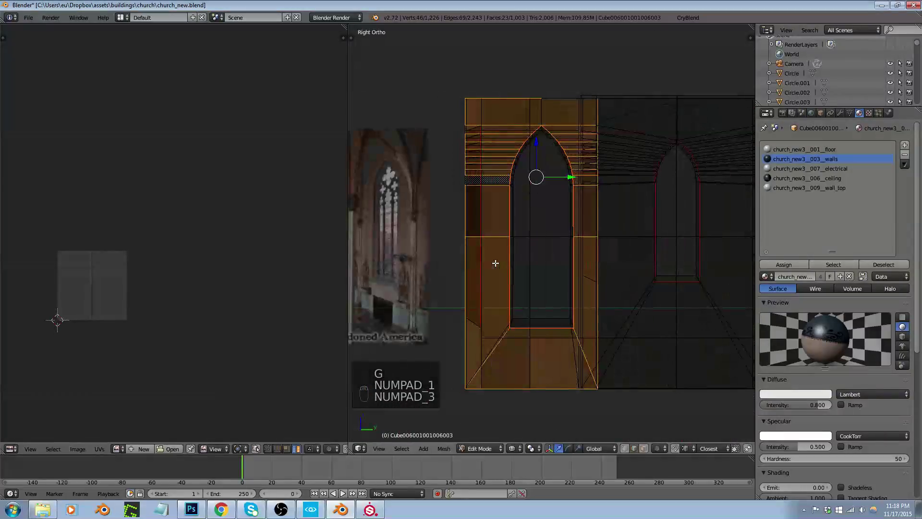
{"action": "key", "text": "u"}
{"action": "key", "text": "u"}
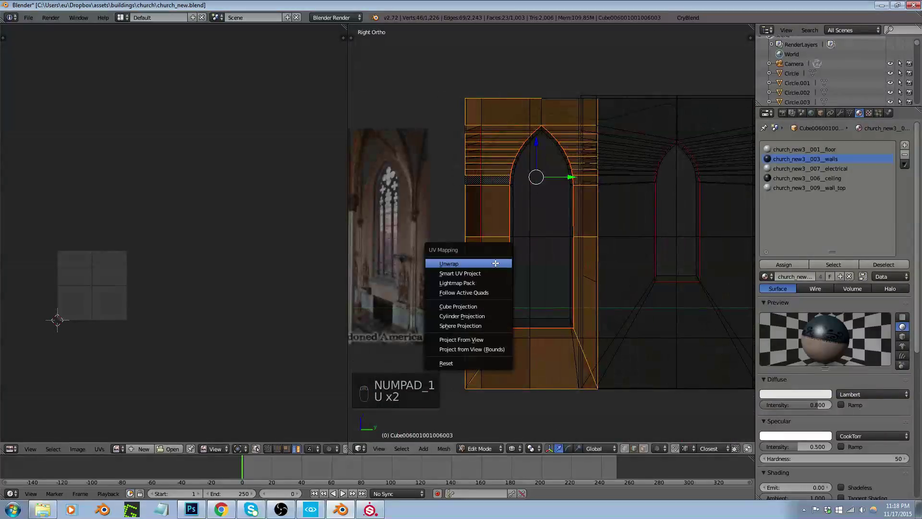
{"action": "left_click", "coordinate": [475, 339]}
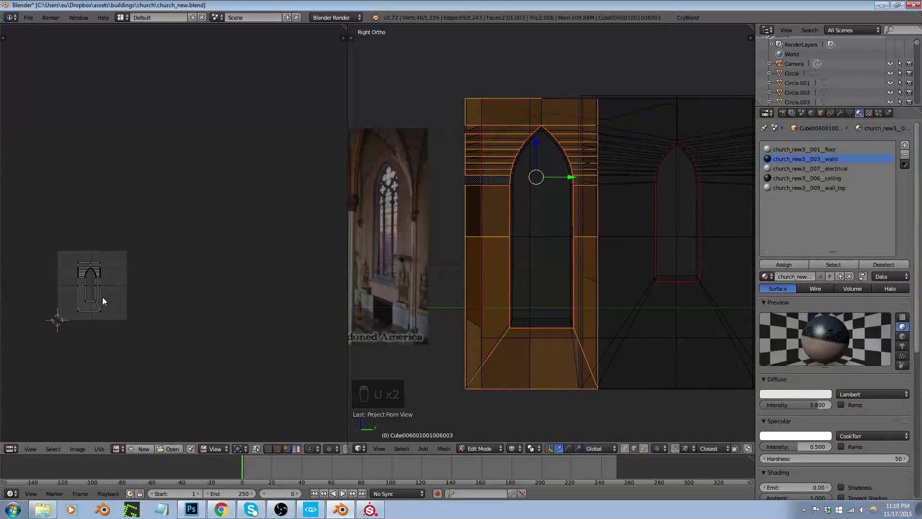
In face select mode, add all linked faces of the adjoining painted window bay to the selection
{"action": "scroll", "coordinate": [104, 301], "scroll_direction": "up", "scroll_amount": 2}
{"action": "middle_click_drag", "start_coordinate": [564, 232], "coordinate": [508, 269]}
{"action": "key", "text": "alt+z"}
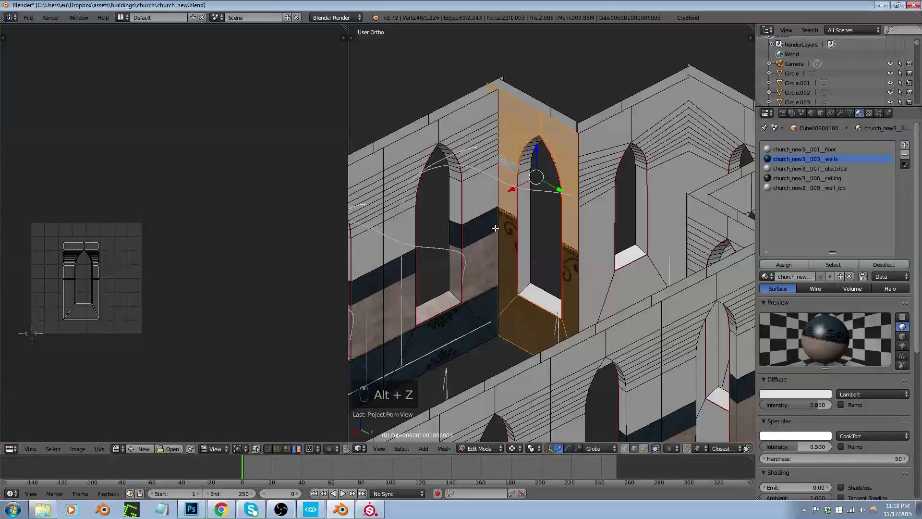
{"action": "scroll", "coordinate": [495, 230], "scroll_direction": "up", "scroll_amount": 3}
{"action": "right_click", "coordinate": [464, 209], "text": "shift"}
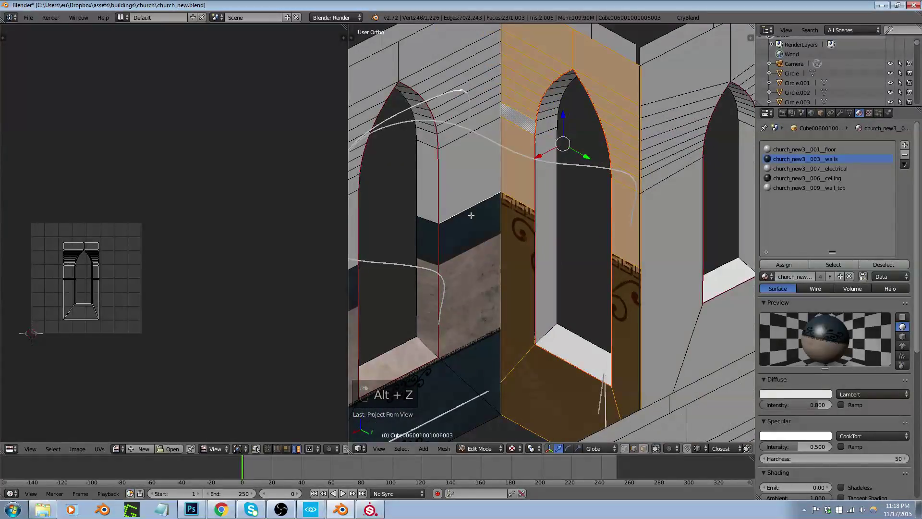
{"action": "key", "text": "ctrl+z"}
{"action": "key", "text": "ctrl+Tab"}
{"action": "left_click", "coordinate": [465, 229]}
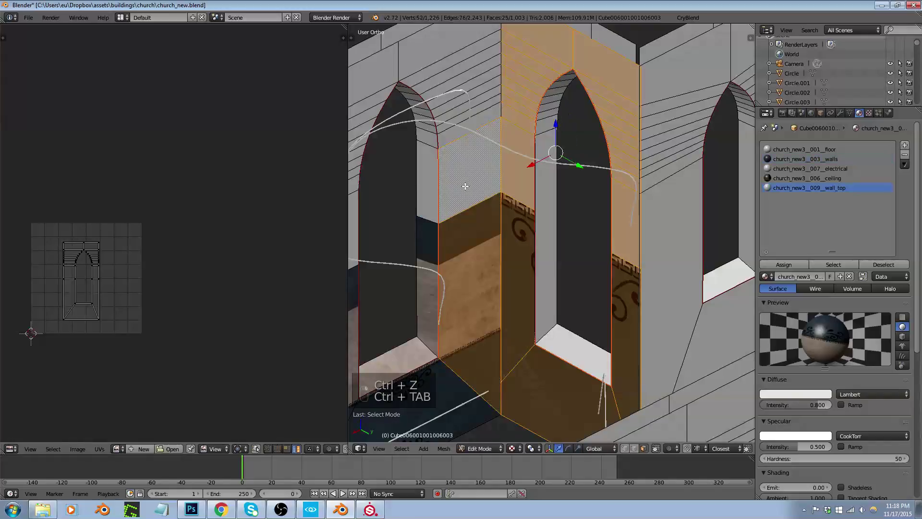
{"action": "right_click", "coordinate": [467, 134], "text": "alt+shift"}
{"action": "right_click", "coordinate": [467, 132], "text": "alt+shift"}
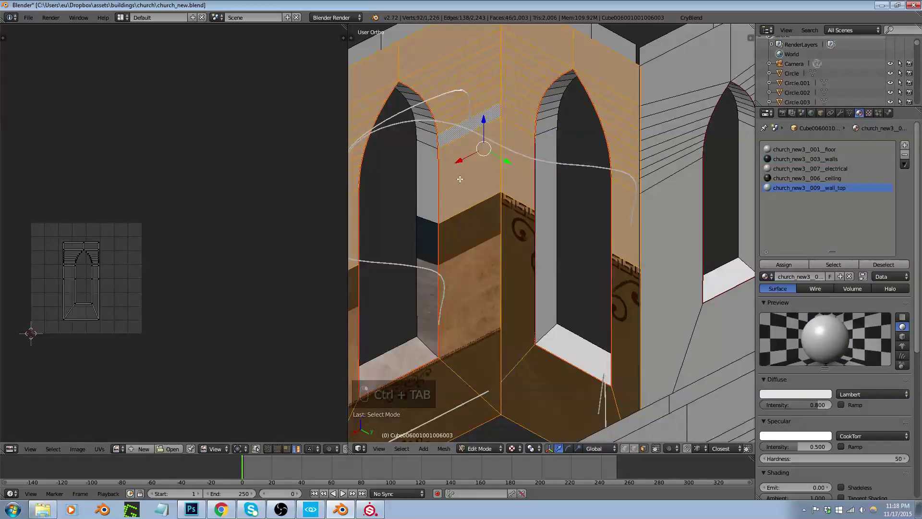
Scale the copied bay's small UV island about 3.4 times and place it flush beside the adjoining bay's island
{"action": "scroll", "coordinate": [183, 276], "scroll_direction": "down", "scroll_amount": 5}
{"action": "scroll", "coordinate": [131, 276], "scroll_direction": "up", "scroll_amount": 4}
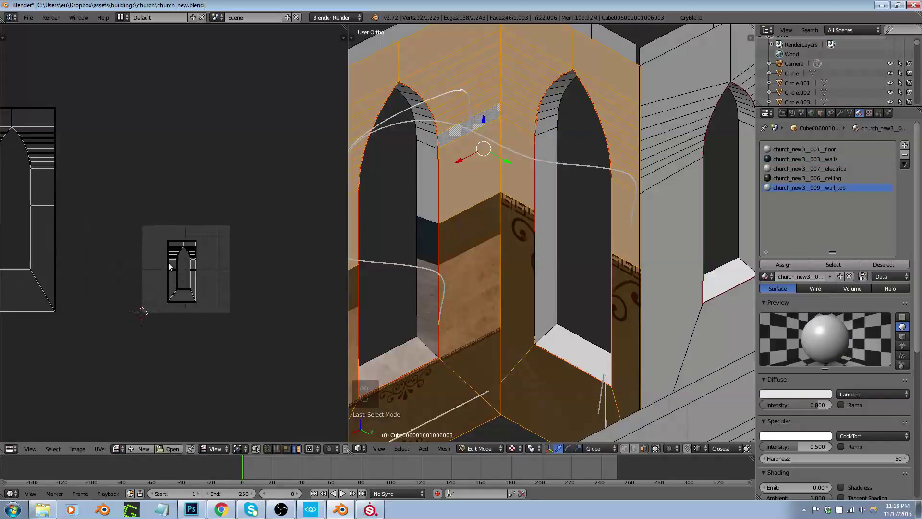
{"action": "key", "text": "g"}
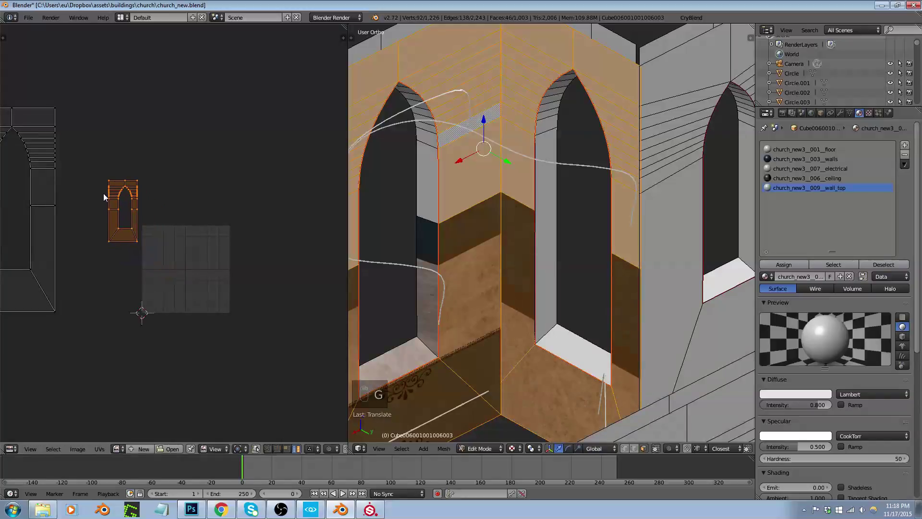
{"action": "left_click", "coordinate": [102, 193]}
{"action": "key", "text": "s"}
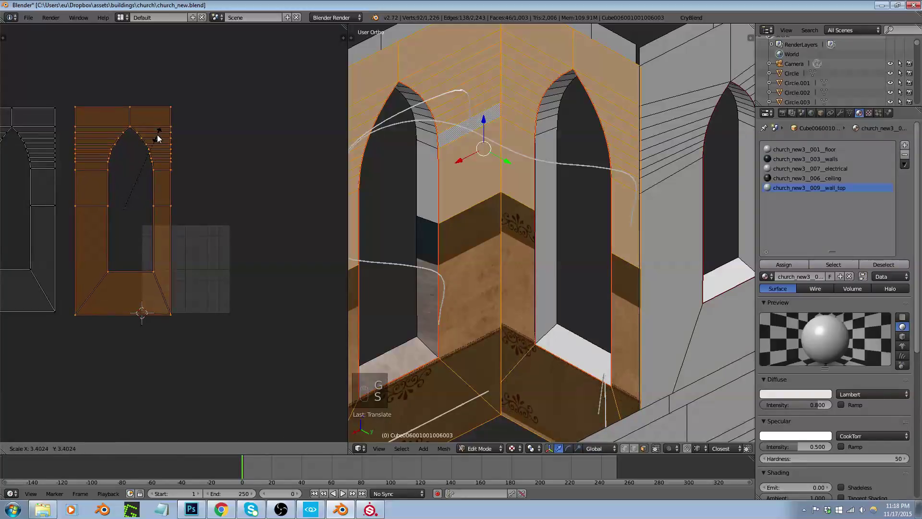
{"action": "left_click", "coordinate": [156, 135]}
{"action": "key", "text": "g"}
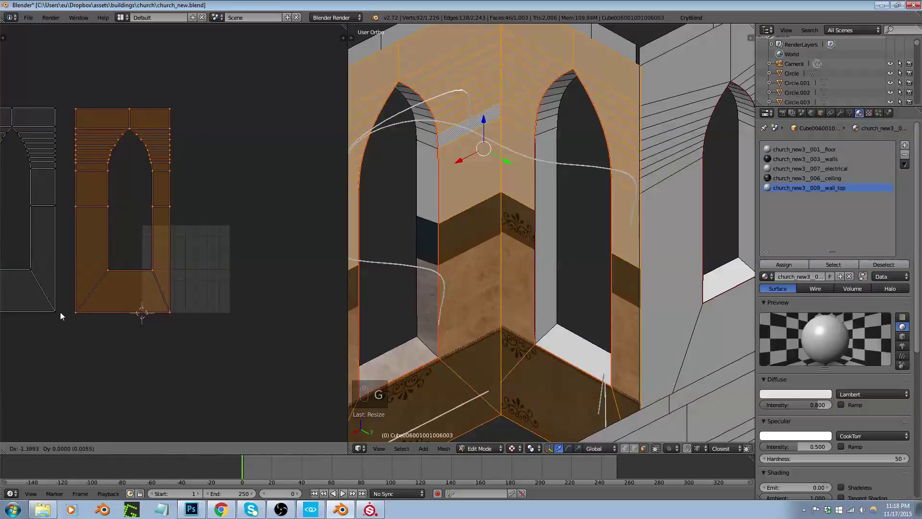
{"action": "left_click", "coordinate": [58, 312]}
{"action": "scroll", "coordinate": [57, 212], "scroll_direction": "up", "scroll_amount": 4}
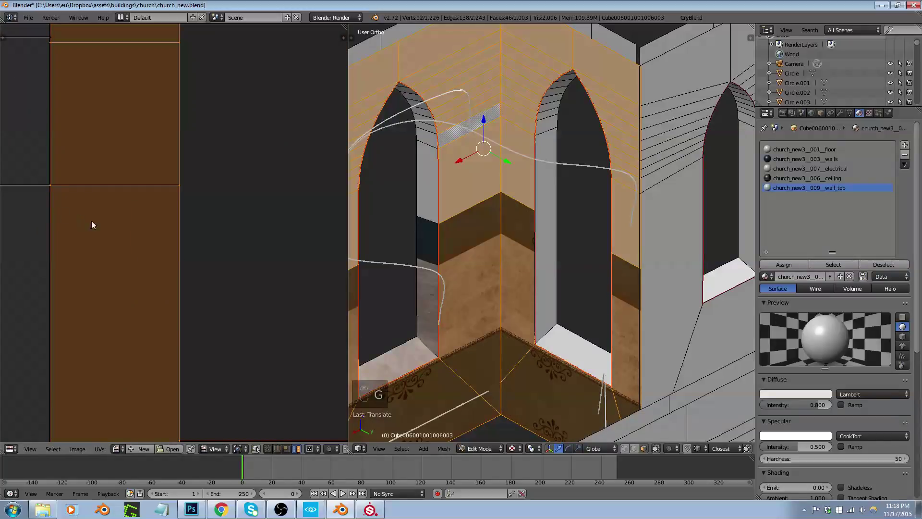
Slide the copied bay's UV island along X over the adjoining island's edge to centre the floral ornament below the window
{"action": "middle_click_drag", "start_coordinate": [526, 289], "coordinate": [567, 283]}
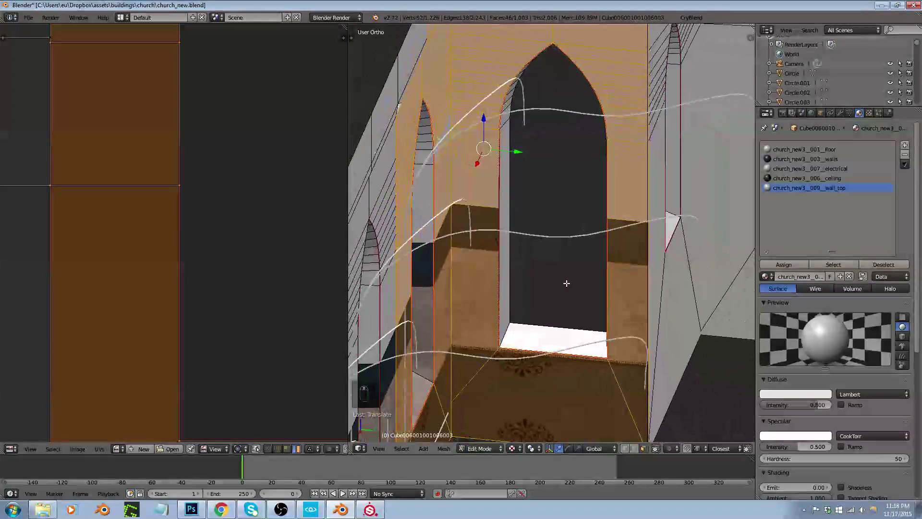
{"action": "scroll", "coordinate": [226, 255], "scroll_direction": "down", "scroll_amount": 5}
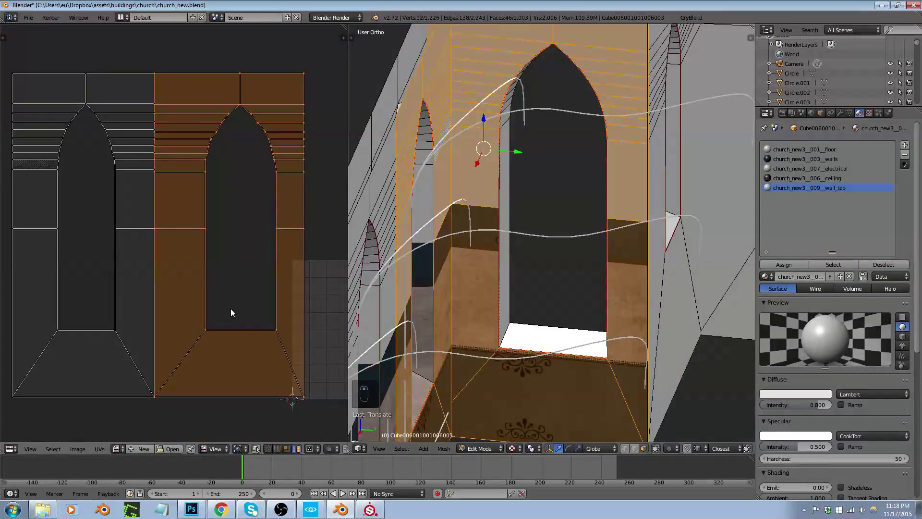
{"action": "key", "text": "g"}
{"action": "key", "text": "x"}
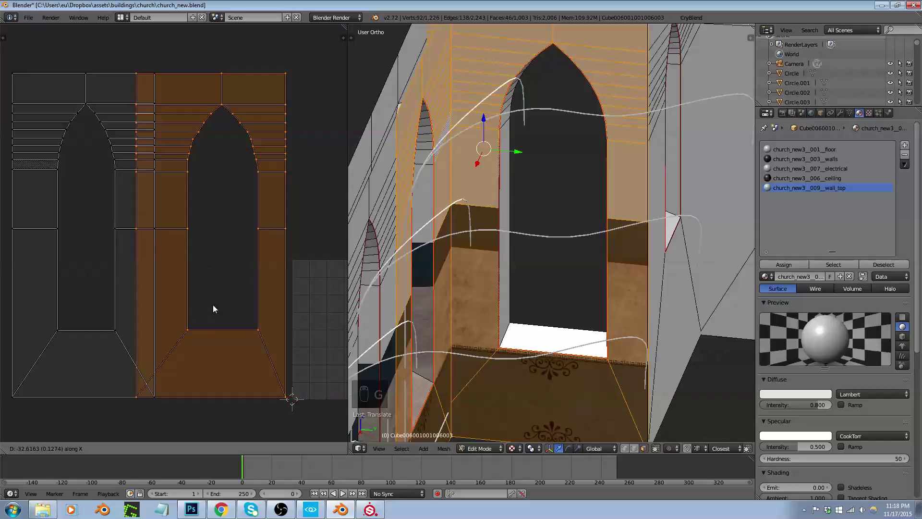
{"action": "left_click", "coordinate": [213, 304]}
Select the linked untextured window bay on the opposite side of the church and delete its faces
{"action": "middle_click_drag", "start_coordinate": [650, 349], "coordinate": [553, 332]}
{"action": "scroll", "coordinate": [655, 354], "scroll_direction": "down", "scroll_amount": 6}
{"action": "scroll", "coordinate": [552, 332], "scroll_direction": "up", "scroll_amount": 4}
{"action": "right_click", "coordinate": [588, 321]}
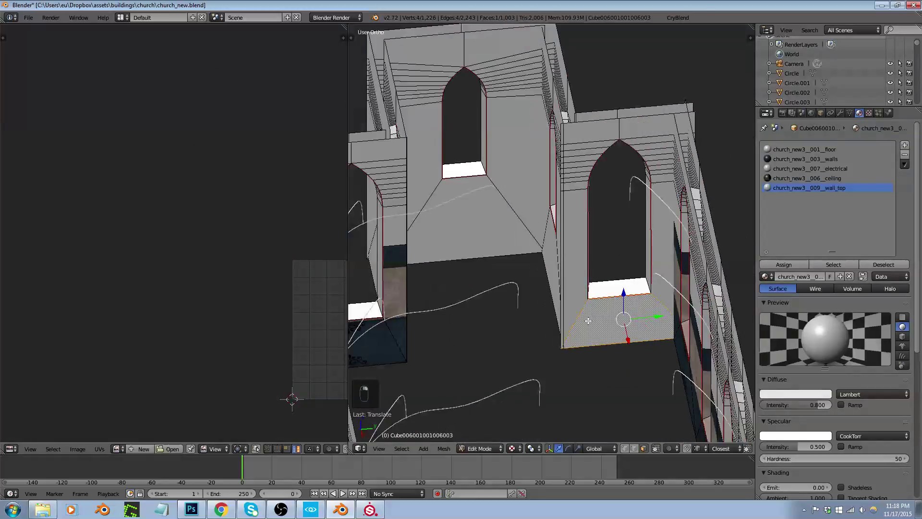
{"action": "key", "text": "ctrl+l"}
{"action": "key", "text": "x"}
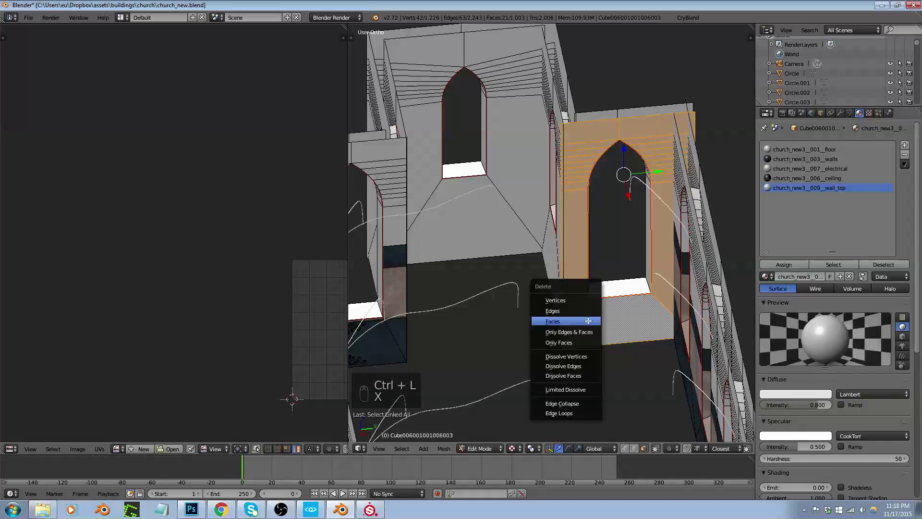
{"action": "left_click", "coordinate": [589, 317]}
Select the whole painted end bay and duplicate it along global Y to the opening on the opposite side
{"action": "middle_click_drag", "start_coordinate": [581, 319], "coordinate": [426, 316]}
{"action": "right_click", "coordinate": [381, 308]}
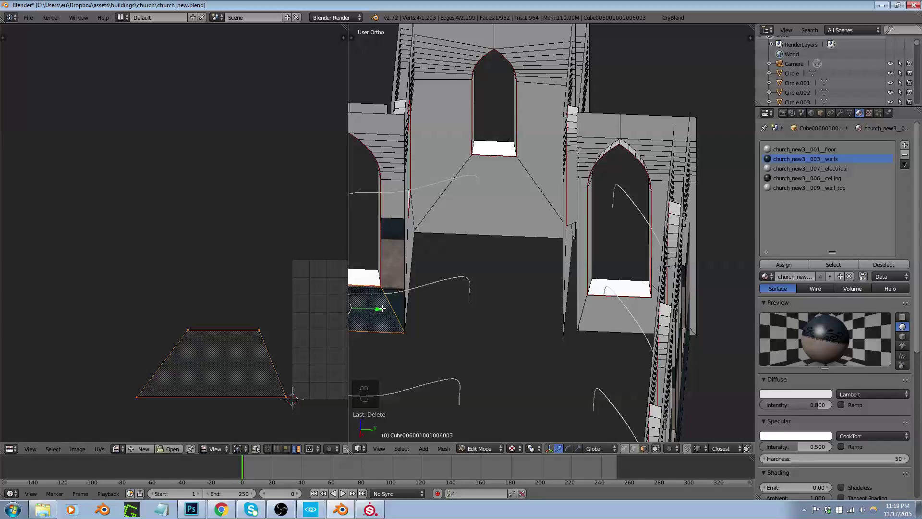
{"action": "key", "text": "ctrl+l"}
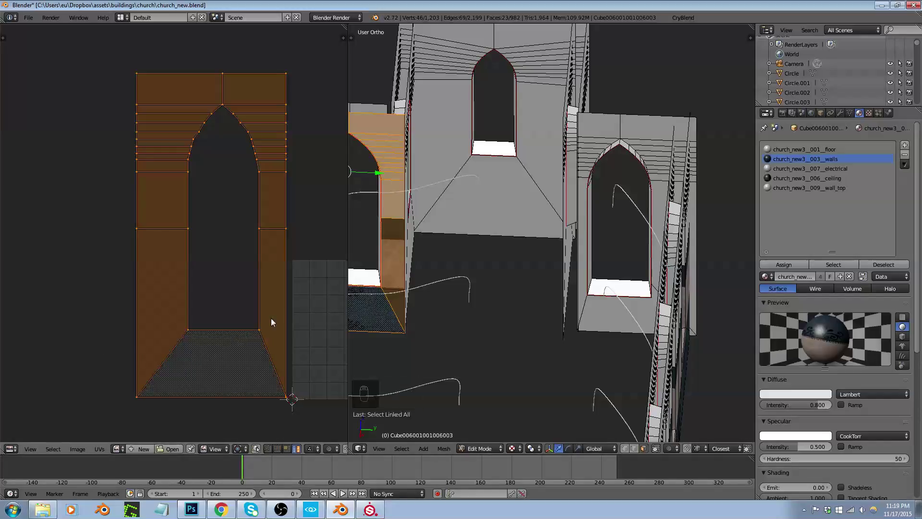
{"action": "scroll", "coordinate": [393, 271], "scroll_direction": "down", "scroll_amount": 2}
{"action": "scroll", "coordinate": [393, 270], "scroll_direction": "down", "scroll_amount": 1}
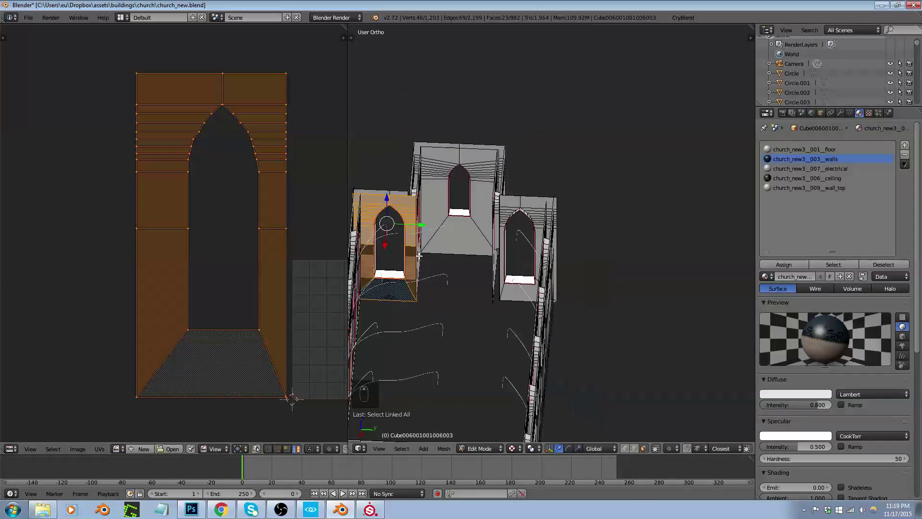
{"action": "scroll", "coordinate": [403, 241], "scroll_direction": "up", "scroll_amount": 3}
{"action": "key", "text": "shift+d"}
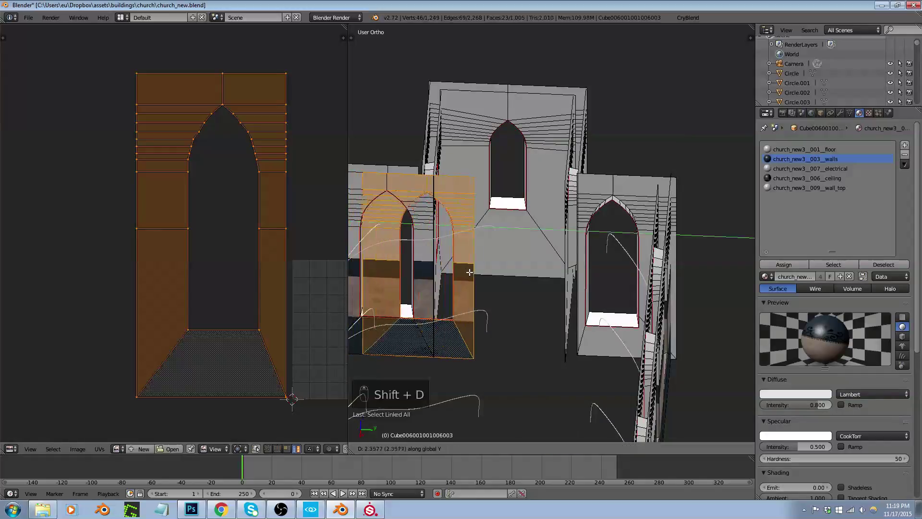
{"action": "left_click", "coordinate": [635, 307]}
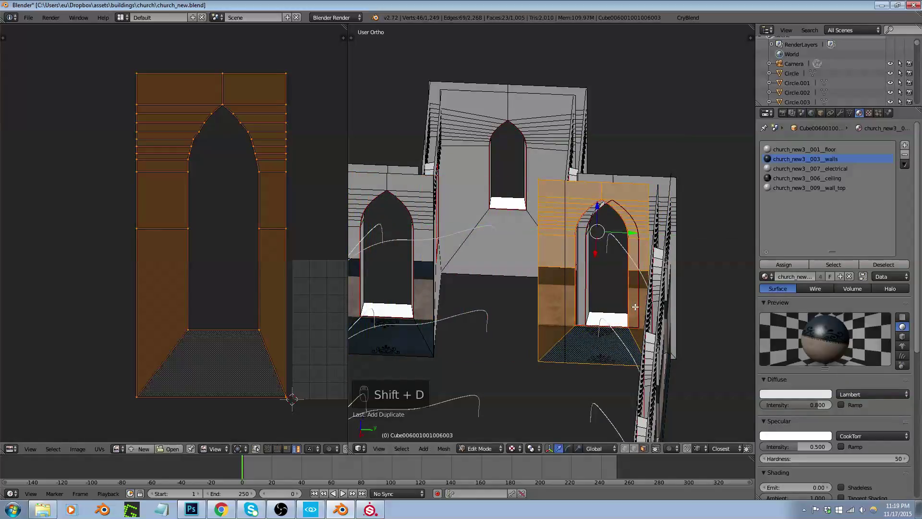
Mirror the duplicated bay along Y and move it along global Y to line up with the opposite window opening
{"action": "key", "text": "ctrl+m"}
{"action": "key", "text": "y"}
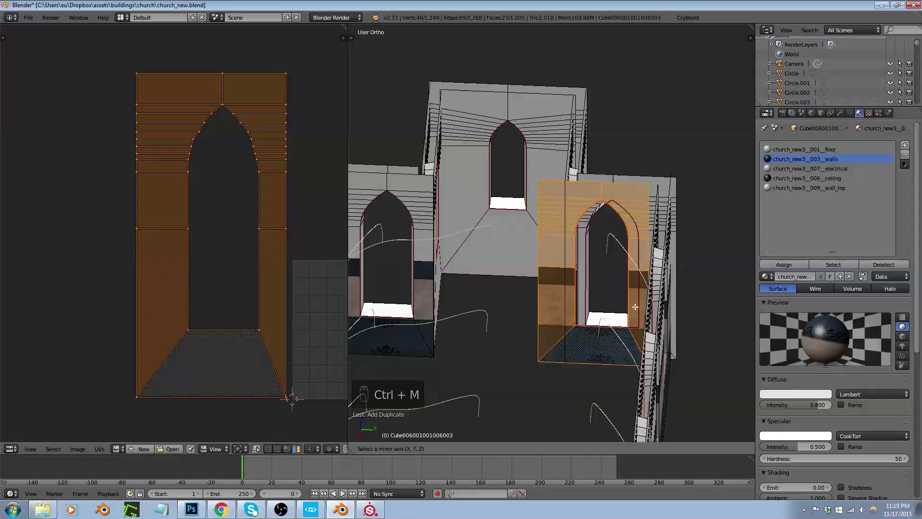
{"action": "left_click", "coordinate": [635, 306]}
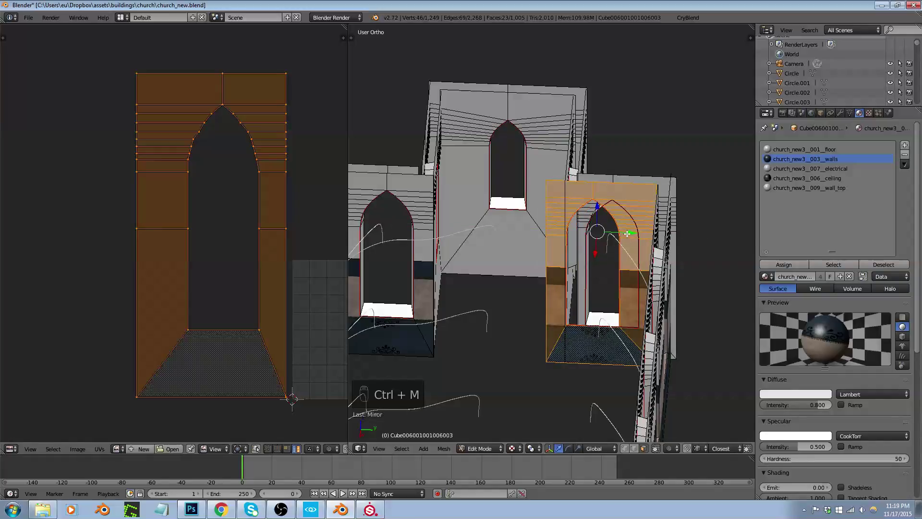
{"action": "key", "text": "g"}
{"action": "key", "text": "y"}
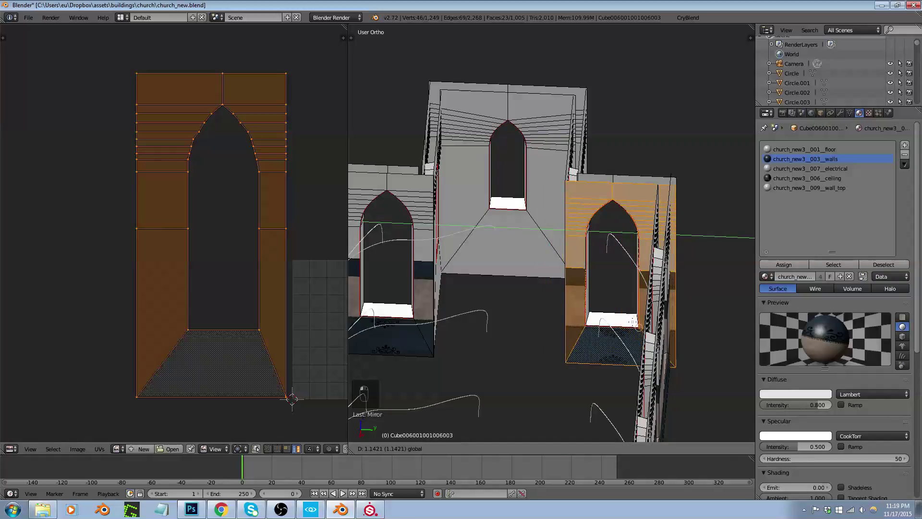
{"action": "left_click", "coordinate": [634, 320]}
Select the grey far end wall's linked window bay and scale its whole UV island to about twice its size
{"action": "middle_click_drag", "start_coordinate": [599, 309], "coordinate": [580, 321]}
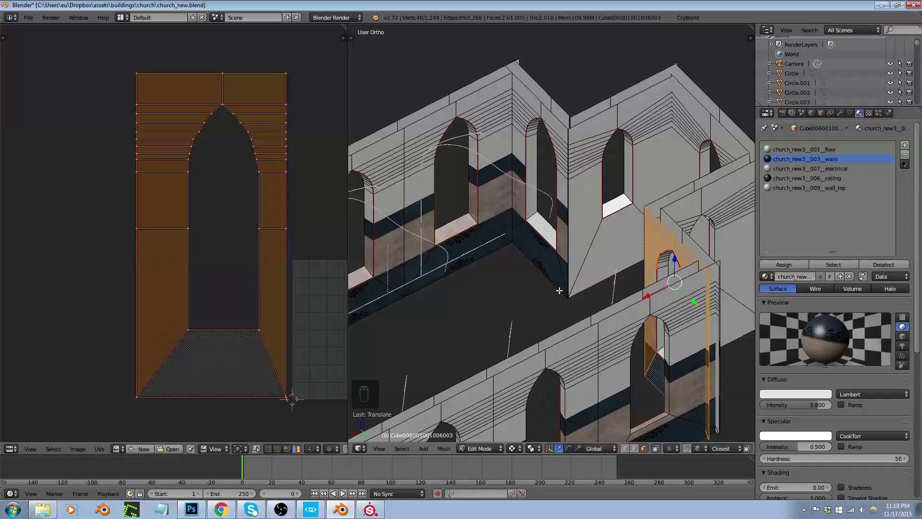
{"action": "middle_click_drag", "start_coordinate": [559, 291], "coordinate": [574, 294]}
{"action": "key", "text": "ctrl+Tab"}
{"action": "left_click", "coordinate": [574, 292]}
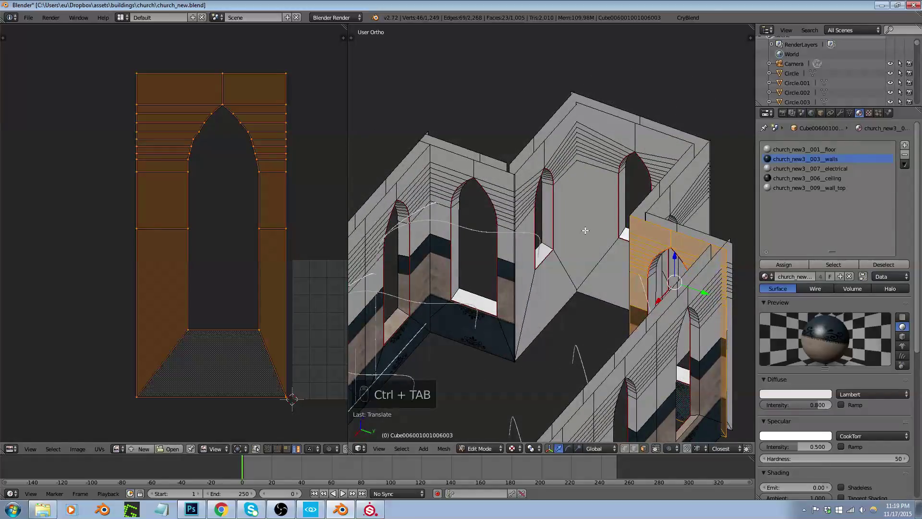
{"action": "right_click", "coordinate": [587, 221]}
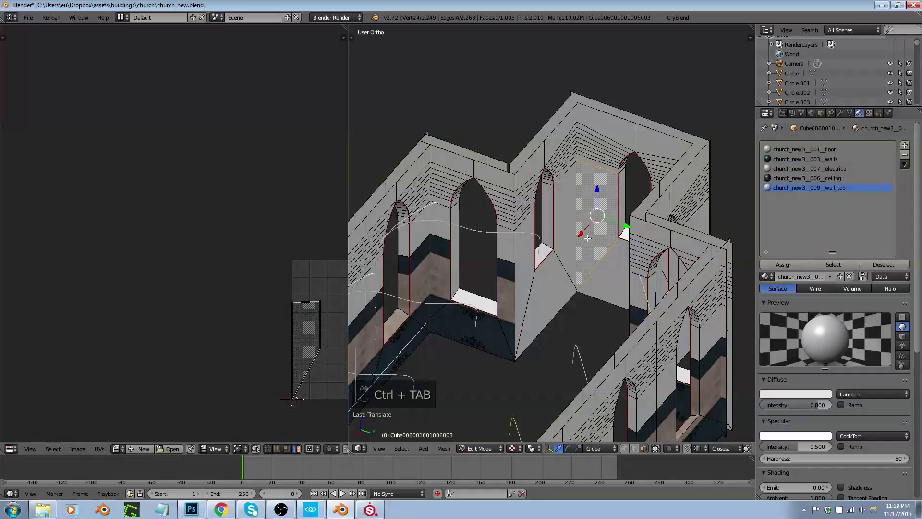
{"action": "key", "text": "ctrl+l"}
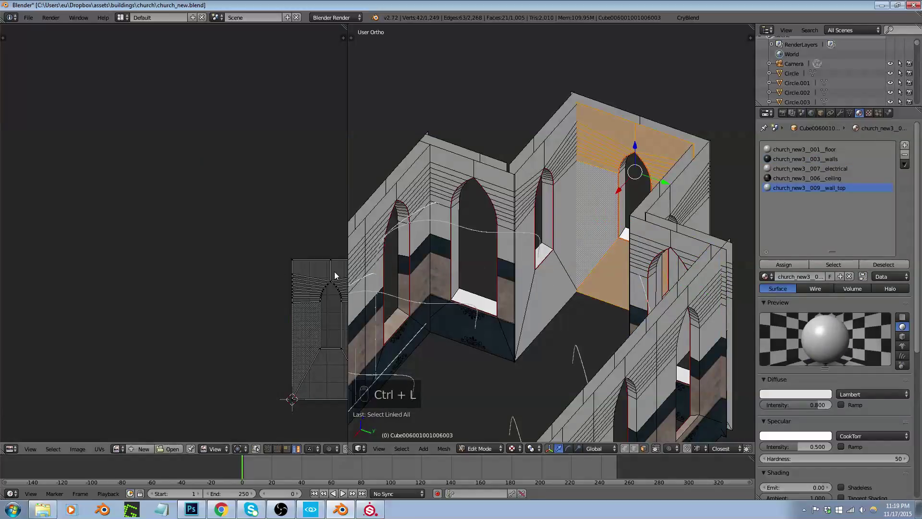
{"action": "scroll", "coordinate": [332, 273], "scroll_direction": "down", "scroll_amount": 3}
{"action": "middle_click_drag", "start_coordinate": [332, 274], "coordinate": [272, 283]}
{"action": "scroll", "coordinate": [297, 319], "scroll_direction": "up", "scroll_amount": 2}
{"action": "key", "text": "a"}
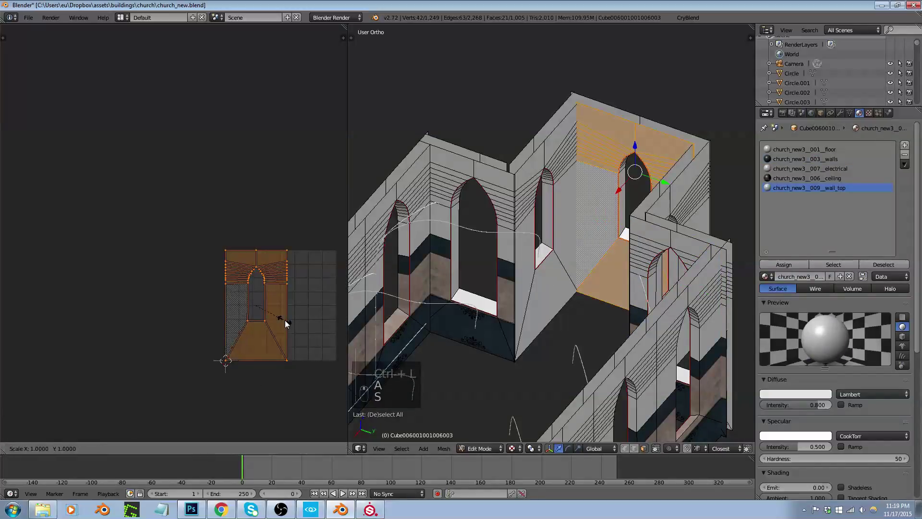
{"action": "key", "text": "s"}
{"action": "left_click", "coordinate": [285, 320]}
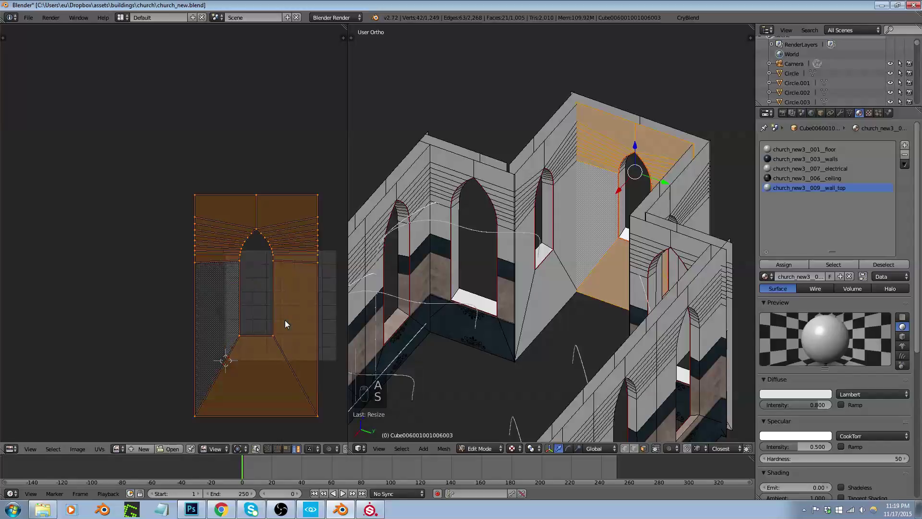
Select the grey side wall's linked window bay beside the far end wall and scale its whole UV island to about twice its size
{"action": "right_click", "coordinate": [552, 277]}
{"action": "key", "text": "ctrl+l"}
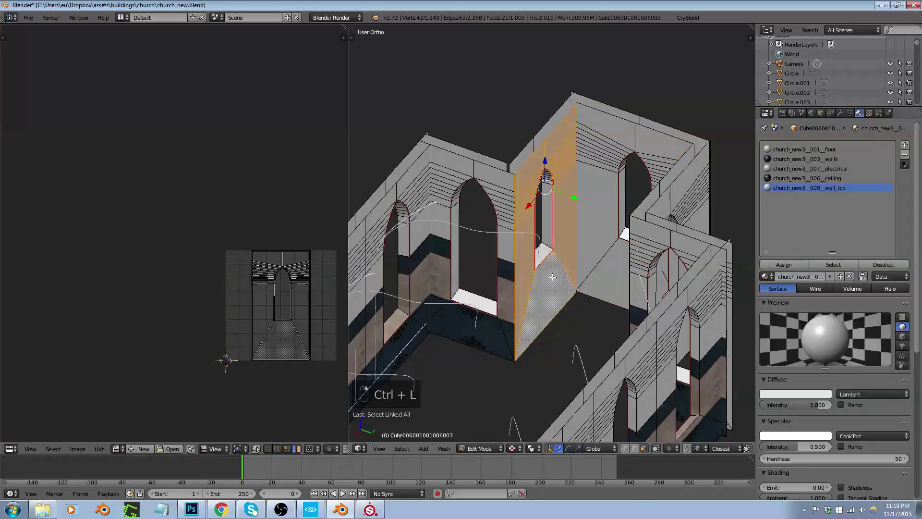
{"action": "key", "text": "a"}
{"action": "key", "text": "s"}
{"action": "left_click", "coordinate": [296, 307]}
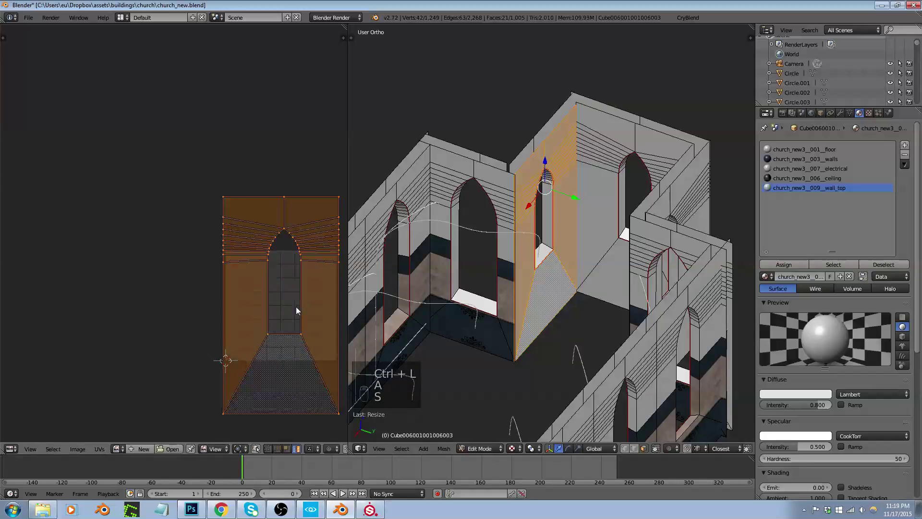
Select the linked window bay of the opposite grey side wall and scale its whole UV island to about twice its size
{"action": "middle_click_drag", "start_coordinate": [551, 293], "coordinate": [624, 279]}
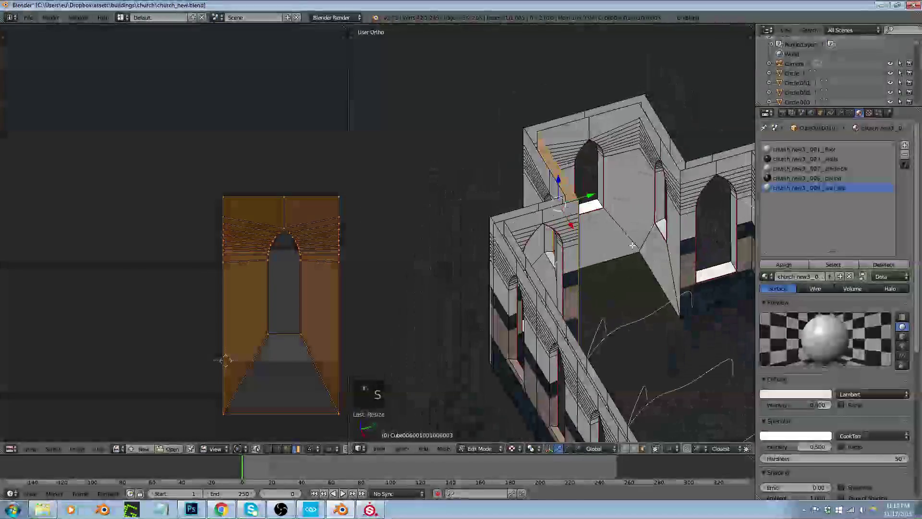
{"action": "right_click", "coordinate": [667, 264]}
{"action": "key", "text": "ctrl+l"}
{"action": "key", "text": "a"}
{"action": "key", "text": "s"}
{"action": "left_click", "coordinate": [263, 307]}
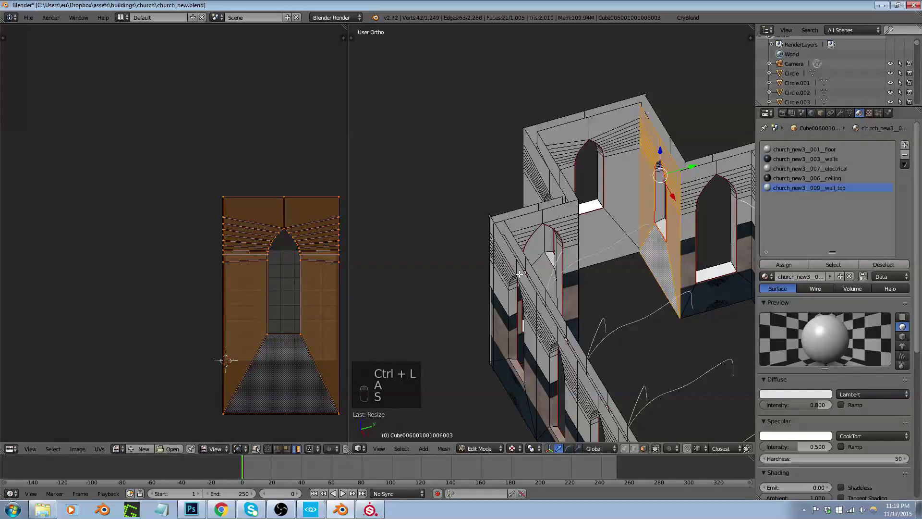
Leave mesh editing and export the church to the game, choosing CRYENGINE's GameSDK architecture\buildings\church folder
{"action": "key", "text": "Tab"}
{"action": "middle_click_drag", "start_coordinate": [596, 257], "coordinate": [565, 278]}
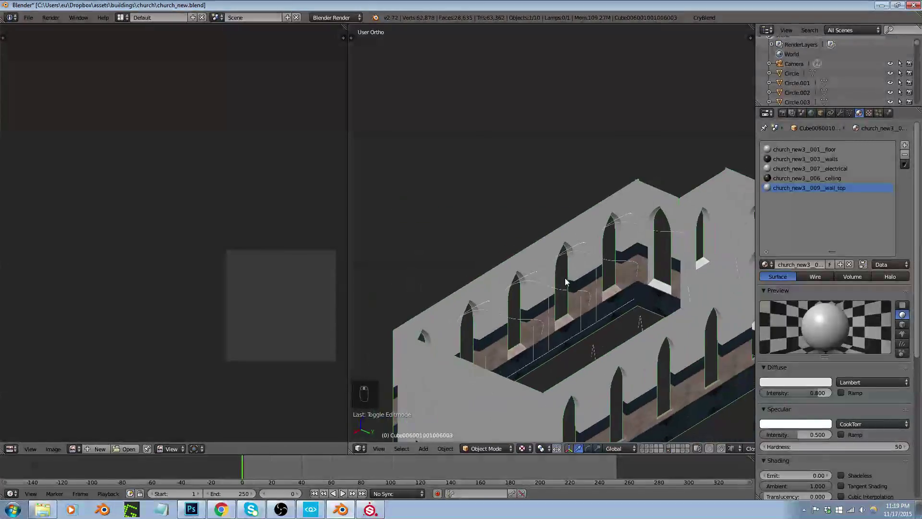
{"action": "left_click", "coordinate": [703, 18]}
{"action": "left_click", "coordinate": [716, 215]}
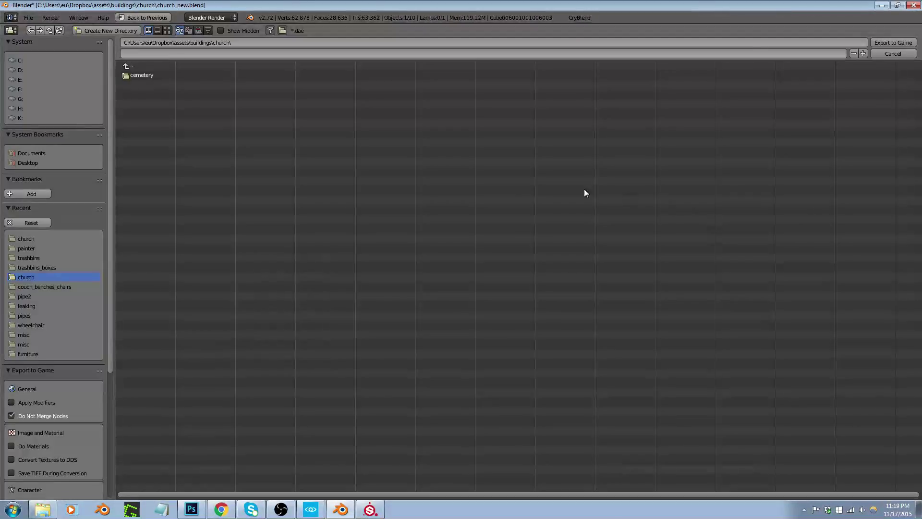
{"action": "left_click", "coordinate": [22, 240]}
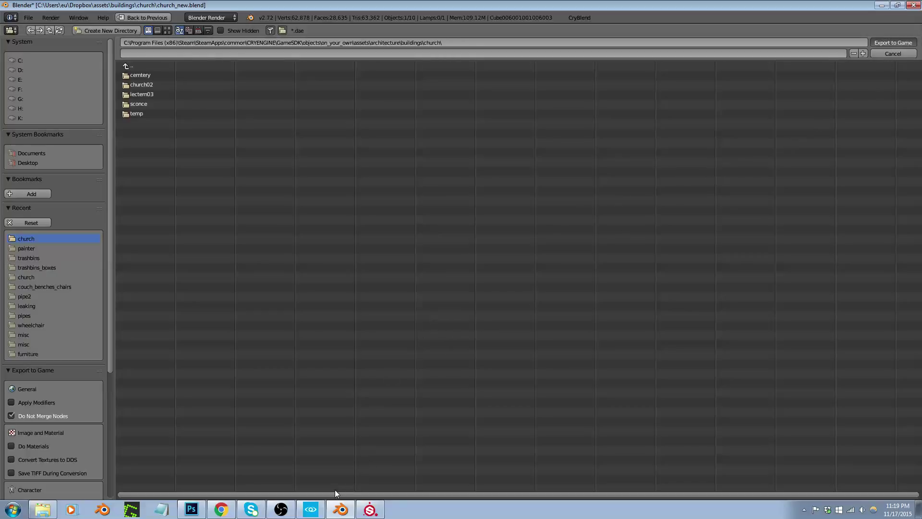
Switch to CRYENGINE Sandbox and examine the painted walls and window bays throughout the church interior
{"action": "left_click", "coordinate": [311, 509]}
{"action": "right_click_drag", "start_coordinate": [428, 366], "coordinate": [421, 352]}
{"action": "key", "text": "s"}
{"action": "key", "text": "s"}
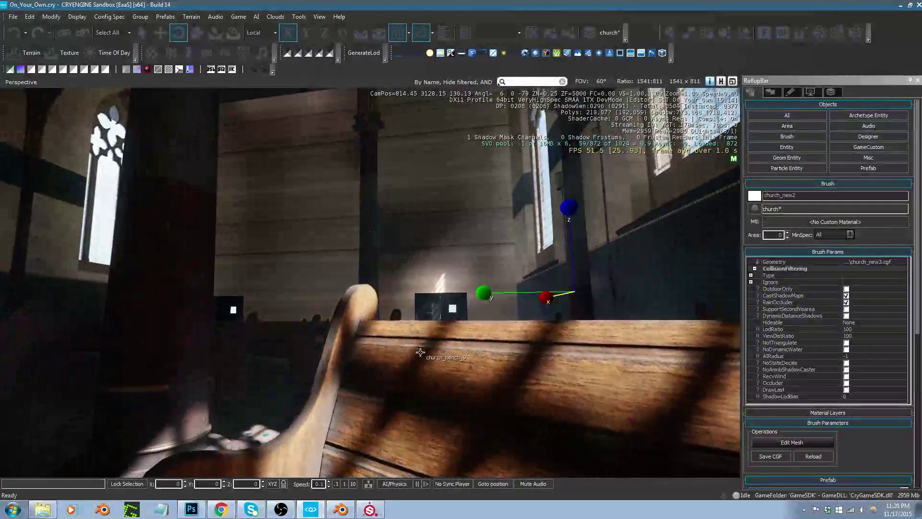
{"action": "middle_click_drag", "start_coordinate": [420, 353], "coordinate": [420, 353]}
{"action": "right_click_drag", "start_coordinate": [433, 353], "coordinate": [426, 350]}
{"action": "key", "text": "w"}
{"action": "middle_click_drag", "start_coordinate": [384, 344], "coordinate": [386, 340]}
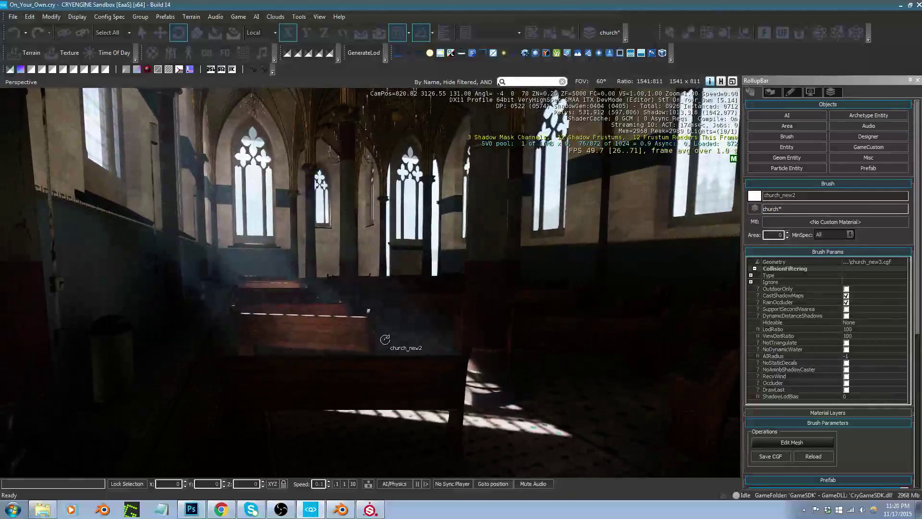
{"action": "key", "text": "w"}
{"action": "right_click_drag", "start_coordinate": [386, 340], "coordinate": [387, 334]}
{"action": "key", "text": "s"}
Switch back to Blender, reopen the church mesh for editing and select the whole linked painted window bay adjoining the grey side wall
{"action": "key", "text": "alt+Tab"}
{"action": "middle_click_drag", "start_coordinate": [603, 338], "coordinate": [587, 249]}
{"action": "right_click", "coordinate": [586, 255]}
{"action": "key", "text": "Tab"}
{"action": "scroll", "coordinate": [586, 254], "scroll_direction": "up", "scroll_amount": 5}
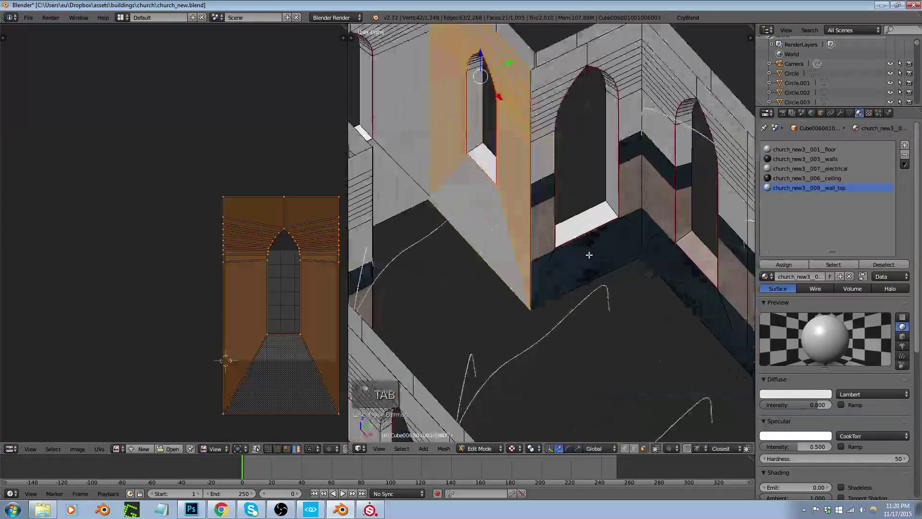
{"action": "right_click", "coordinate": [587, 253]}
{"action": "key", "text": "ctrl+l"}
{"action": "scroll", "coordinate": [591, 245], "scroll_direction": "up", "scroll_amount": 2}
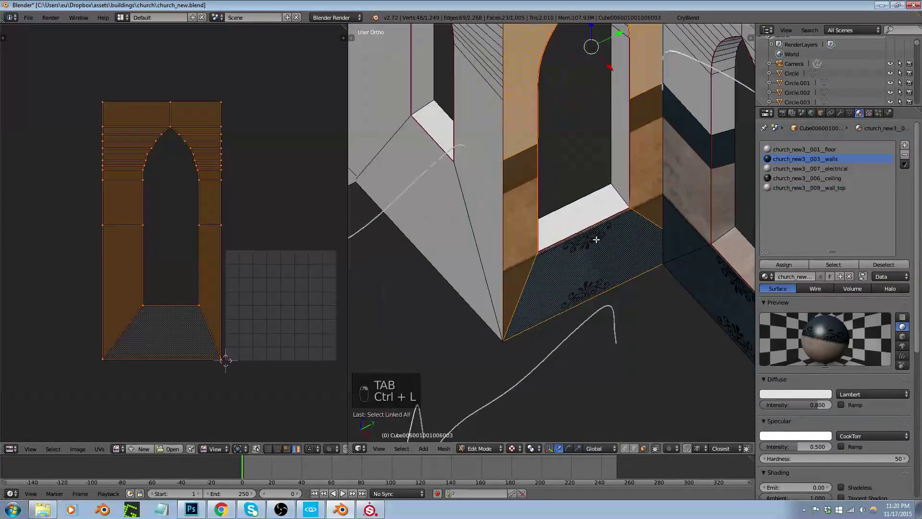
Make the normals of the selected painted window bay consistent
{"action": "key", "text": "n"}
{"action": "scroll", "coordinate": [726, 389], "scroll_direction": "down", "scroll_amount": 15}
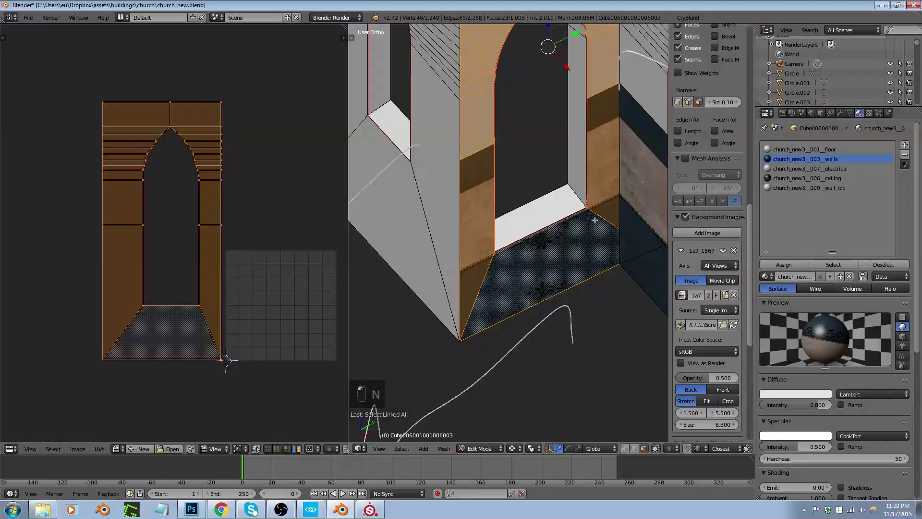
{"action": "key", "text": "ctrl+n"}
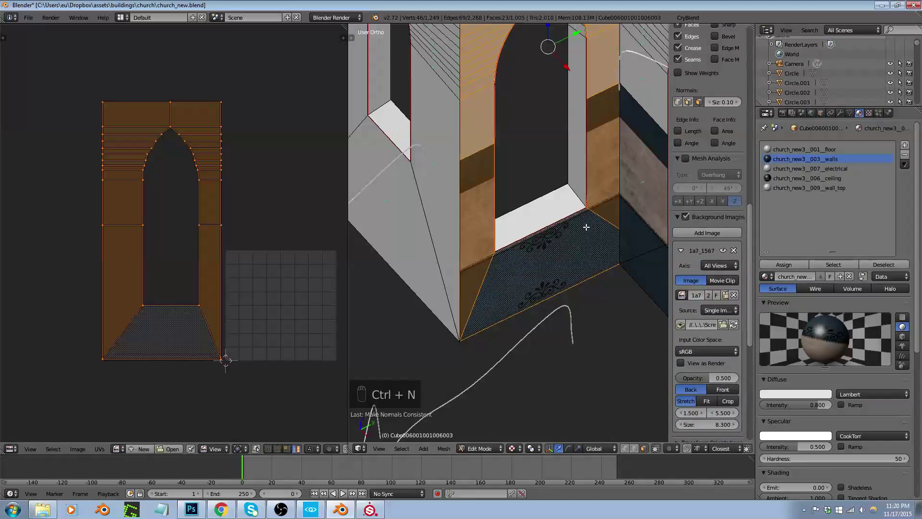
{"action": "key", "text": "t"}
{"action": "key", "text": "t"}
Leave mesh editing and start another game export of the church, choosing CRYENGINE's GameSDK architecture\buildings\church folder
{"action": "key", "text": "Tab"}
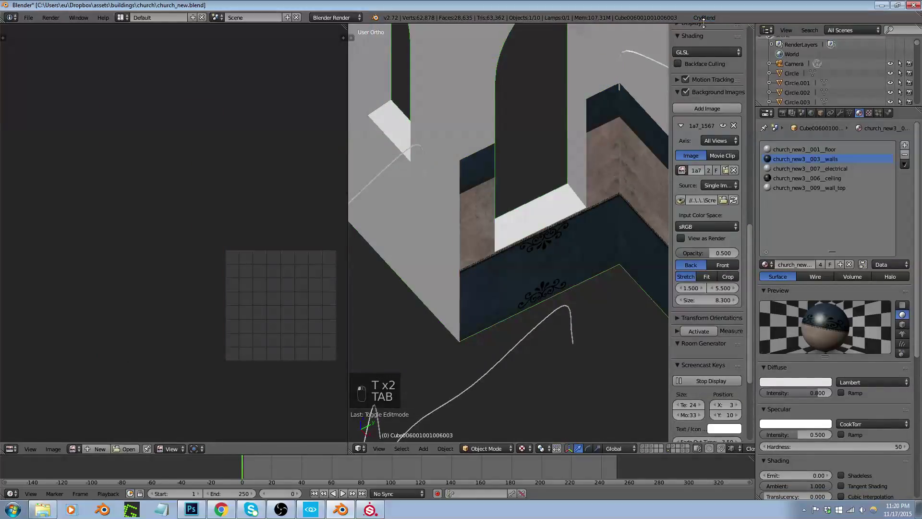
{"action": "left_click", "coordinate": [710, 21]}
{"action": "left_click", "coordinate": [721, 214]}
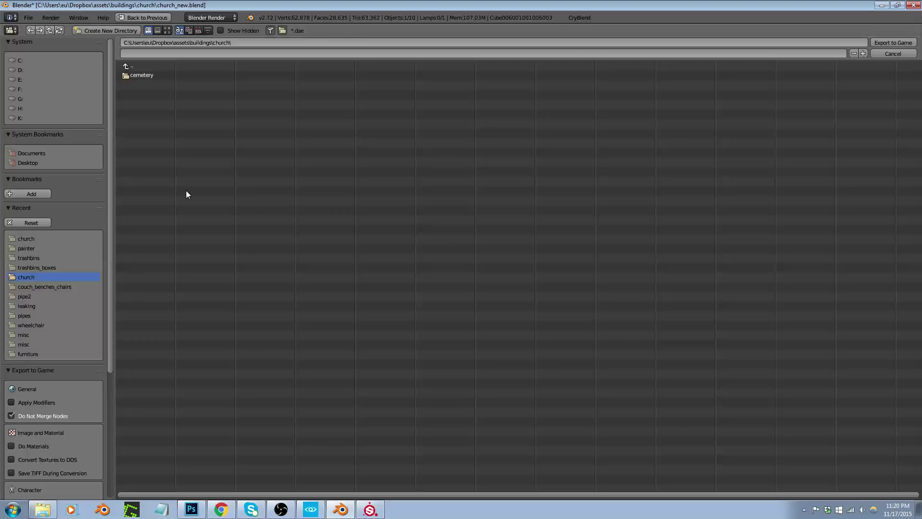
{"action": "left_click", "coordinate": [25, 238]}
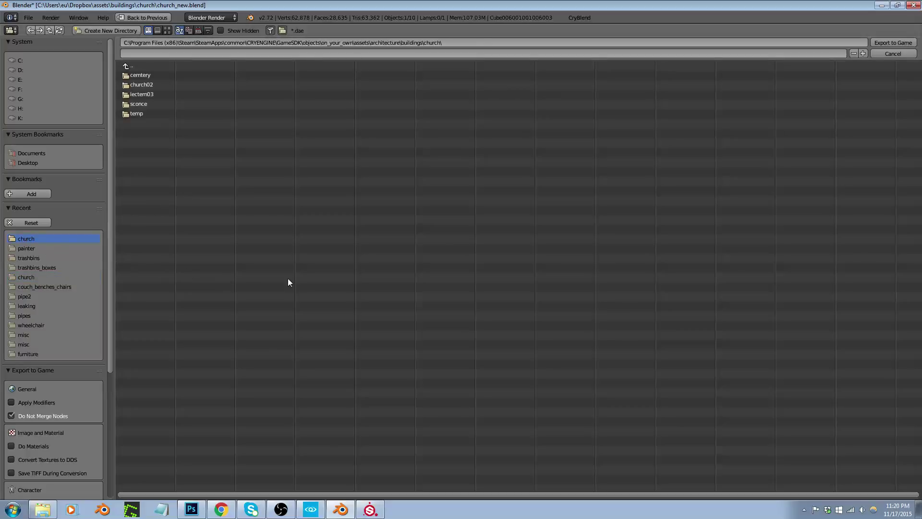
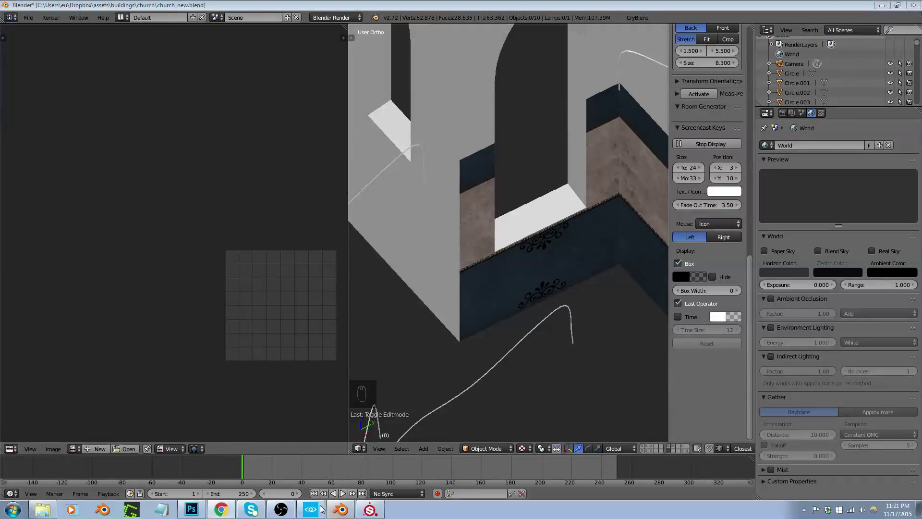
Switch to CRYENGINE Sandbox and look over the painted walls and window bays at the far end of the church interior
{"action": "left_click", "coordinate": [310, 509]}
{"action": "mouse_move", "coordinate": [386, 372]}
{"action": "right_mouse_down"}
{"action": "mouse_move", "coordinate": [383, 349]}
{"action": "mouse_move", "coordinate": [347, 366]}
{"action": "mouse_move", "coordinate": [398, 372]}
{"action": "right_mouse_up"}
{"action": "key", "text": "s"}
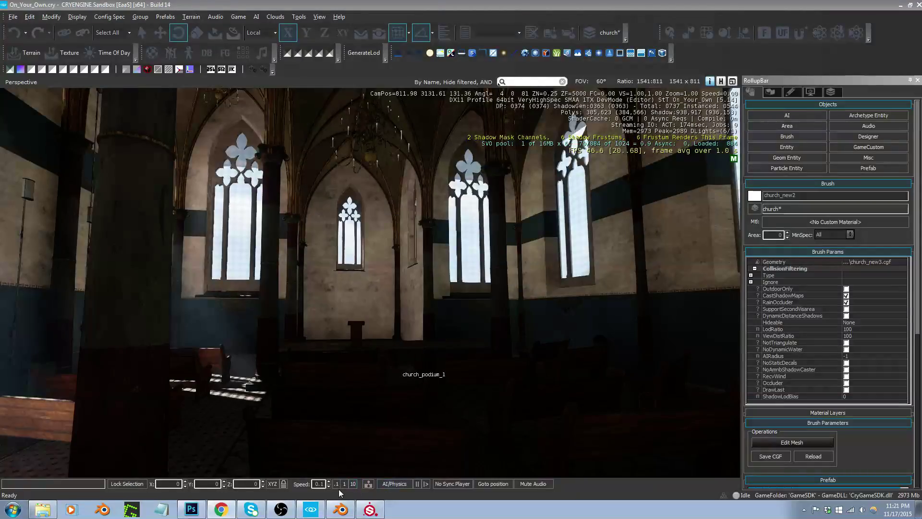
Switch back to Blender, open the church wall mesh for editing and select the wall faces beside a painted window
{"action": "left_click", "coordinate": [343, 511]}
{"action": "scroll", "coordinate": [474, 279], "scroll_direction": "down", "scroll_amount": 5}
{"action": "middle_click_drag", "start_coordinate": [475, 280], "coordinate": [461, 251]}
{"action": "right_click", "coordinate": [445, 214]}
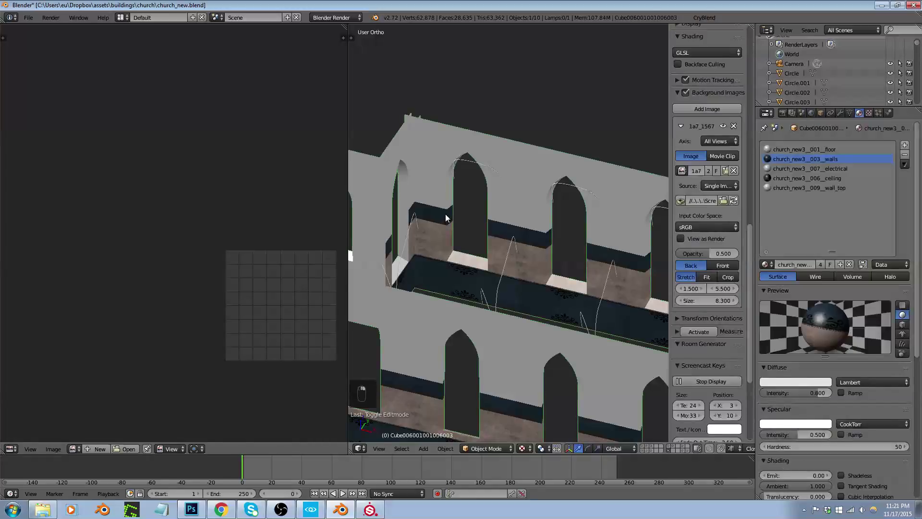
{"action": "key", "text": "Tab"}
{"action": "scroll", "coordinate": [451, 218], "scroll_direction": "up", "scroll_amount": 6}
{"action": "right_click", "coordinate": [402, 216]}
{"action": "right_click", "coordinate": [401, 162], "text": "shift"}
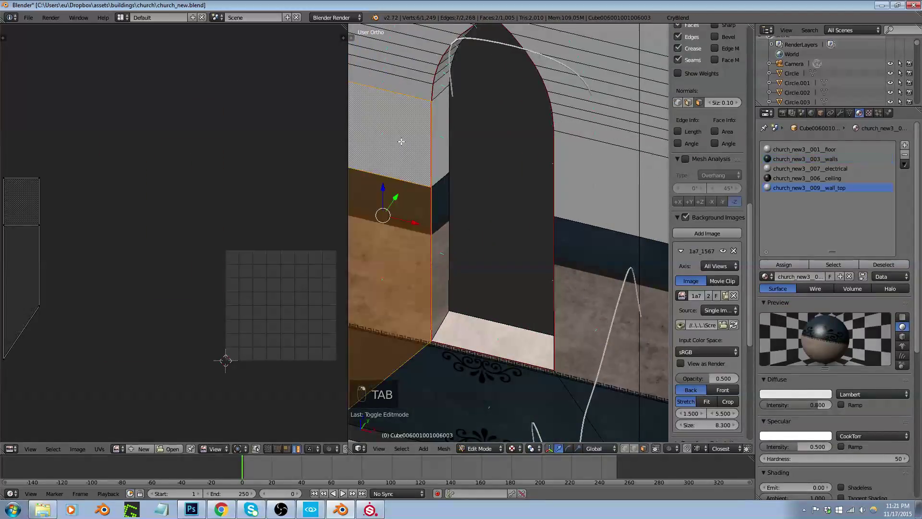
Replace the selection with the linked window bay and trim it to the wall faces on the left side of the arch
{"action": "scroll", "coordinate": [416, 178], "scroll_direction": "down", "scroll_amount": 5}
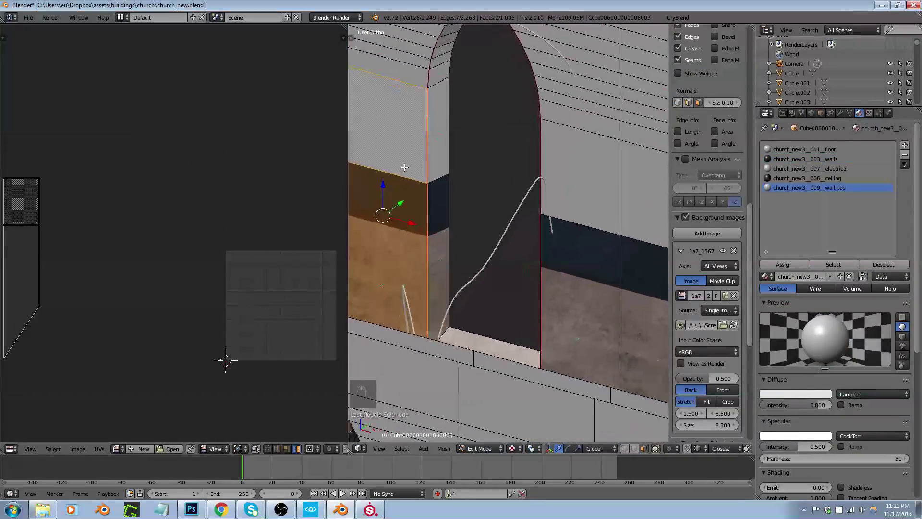
{"action": "scroll", "coordinate": [401, 78], "scroll_direction": "up", "scroll_amount": 4}
{"action": "scroll", "coordinate": [401, 78], "scroll_direction": "up", "scroll_amount": 1}
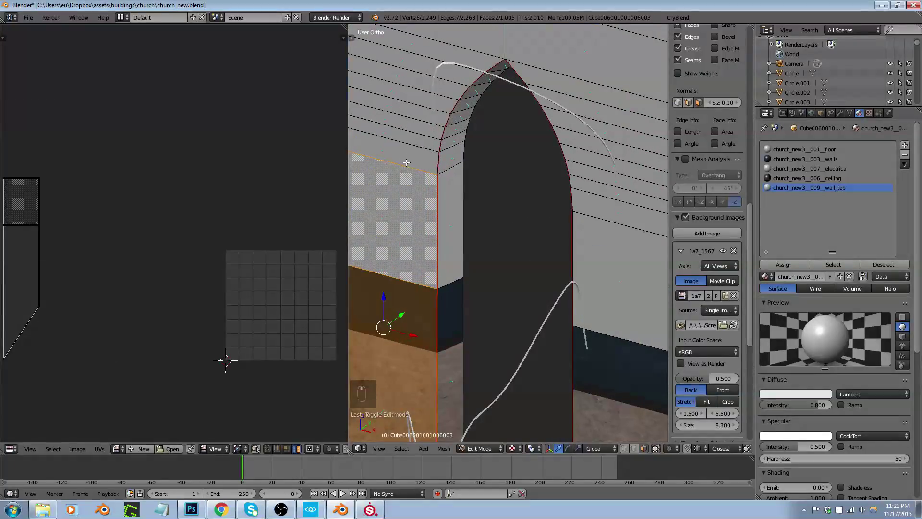
{"action": "key", "text": "l"}
{"action": "scroll", "coordinate": [409, 161], "scroll_direction": "down", "scroll_amount": 4}
{"action": "key", "text": "a"}
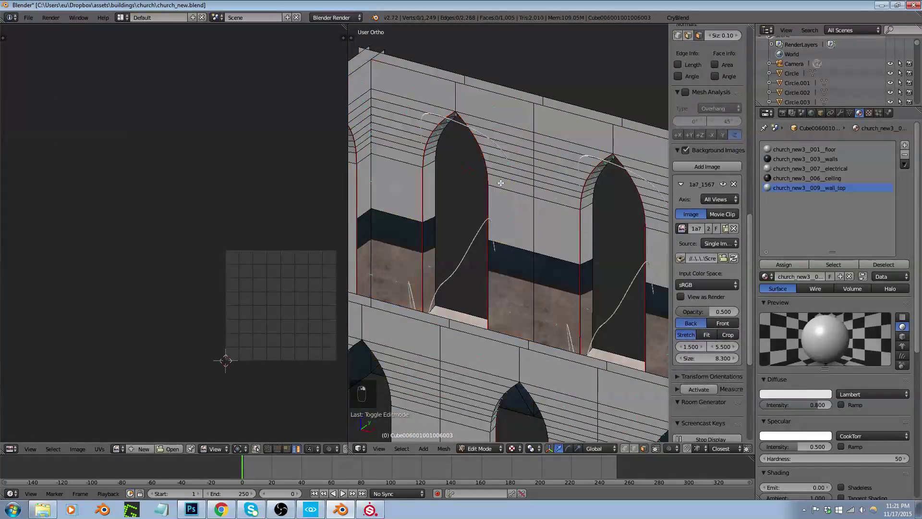
{"action": "key", "text": "l"}
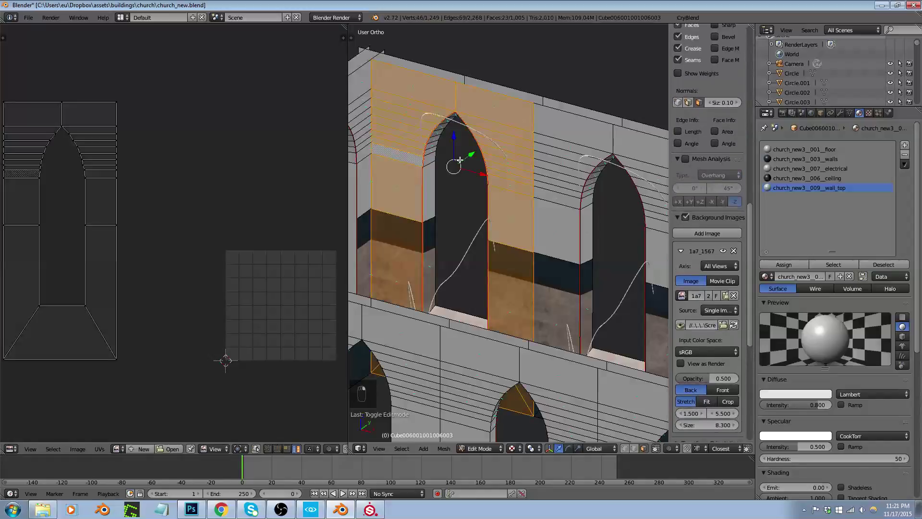
{"action": "scroll", "coordinate": [526, 236], "scroll_direction": "up", "scroll_amount": 2}
{"action": "right_click", "coordinate": [524, 286], "text": "shift"}
{"action": "right_click", "coordinate": [474, 304], "text": "shift"}
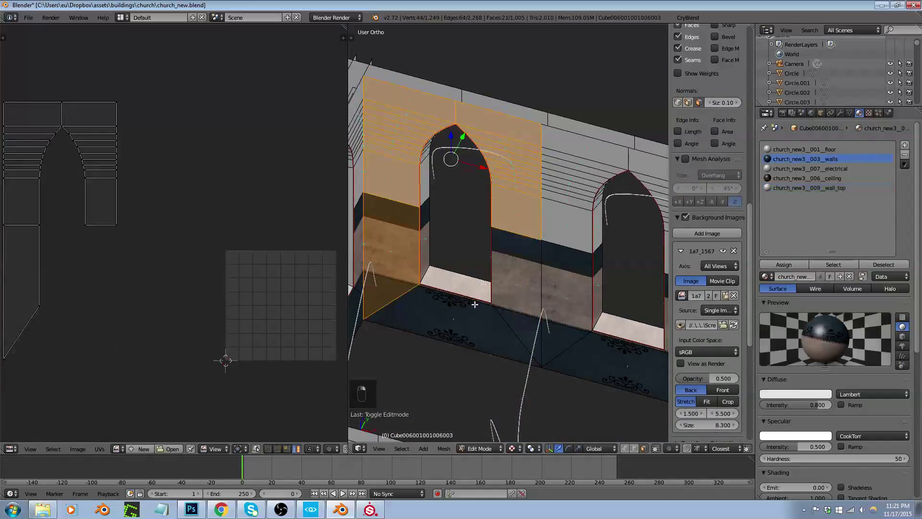
{"action": "key", "text": "c"}
{"action": "middle_click_drag", "start_coordinate": [502, 130], "coordinate": [439, 218]}
{"action": "right_click", "coordinate": [505, 238]}
Select all UVs of the half window bay and pin them in place
{"action": "key", "text": "a"}
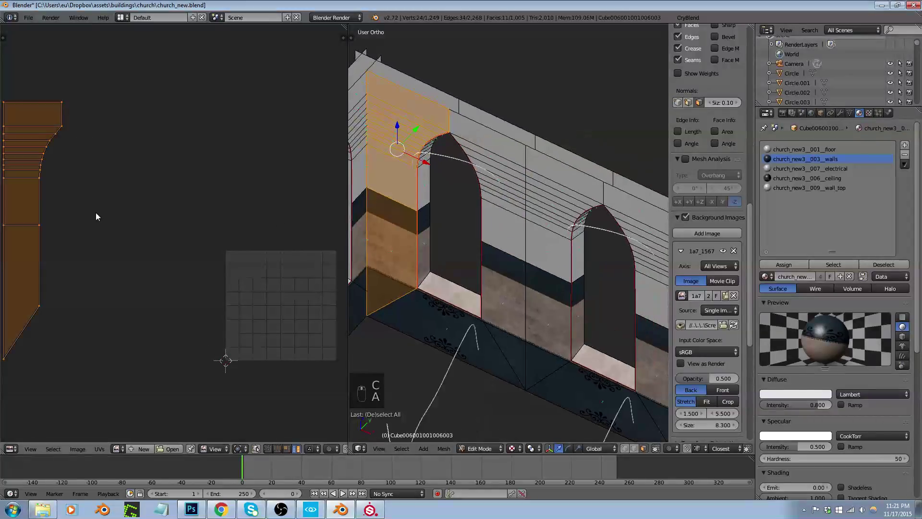
{"action": "key", "text": "p"}
{"action": "scroll", "coordinate": [425, 167], "scroll_direction": "up", "scroll_amount": 4}
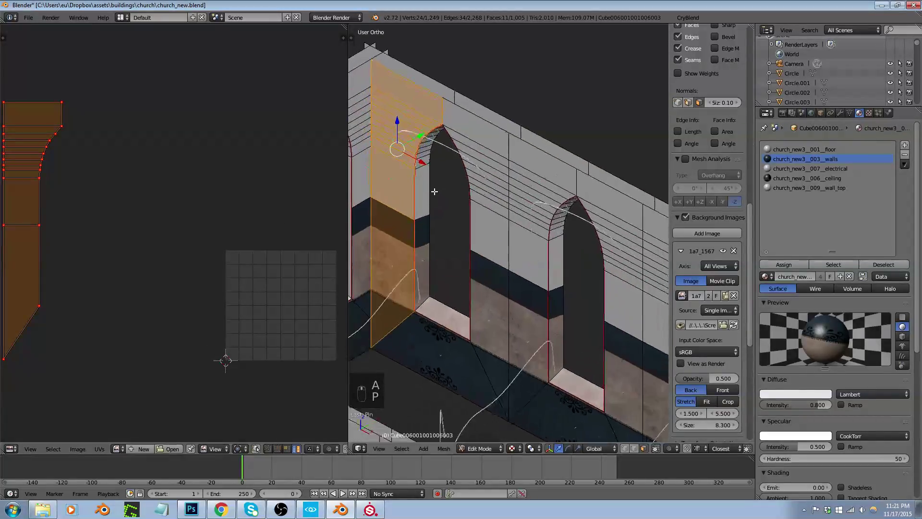
Add the window's linked reveal to the selection and deselect the sill and the reveal faces on the arch's far side
{"action": "key", "text": "l"}
{"action": "middle_click_drag", "start_coordinate": [425, 166], "coordinate": [524, 278]}
{"action": "right_click", "coordinate": [490, 311], "text": "shift"}
{"action": "middle_click_drag", "start_coordinate": [491, 311], "coordinate": [503, 271]}
{"action": "right_click", "coordinate": [503, 272], "text": "shift"}
{"action": "right_click", "coordinate": [504, 187], "text": "shift"}
{"action": "middle_click_drag", "start_coordinate": [504, 188], "coordinate": [506, 152]}
{"action": "right_click", "coordinate": [507, 151], "text": "shift"}
{"action": "right_click", "coordinate": [506, 142], "text": "shift"}
{"action": "right_click", "coordinate": [501, 123], "text": "shift"}
{"action": "right_click", "coordinate": [502, 130], "text": "shift"}
{"action": "right_click", "coordinate": [495, 114], "text": "shift"}
{"action": "right_click", "coordinate": [488, 105], "text": "shift"}
{"action": "right_click", "coordinate": [482, 96], "text": "shift"}
{"action": "right_click", "coordinate": [472, 88], "text": "shift"}
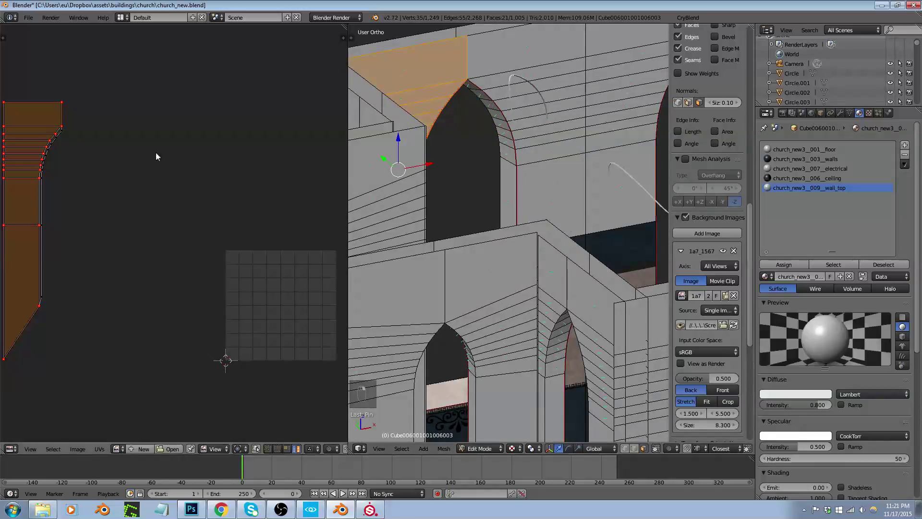
Try unwrapping the half bay and its reveal faces around the pinned UVs, and undo the unwraps
{"action": "middle_click_drag", "start_coordinate": [529, 226], "coordinate": [454, 221]}
{"action": "scroll", "coordinate": [31, 210], "scroll_direction": "up", "scroll_amount": 5}
{"action": "key", "text": "e"}
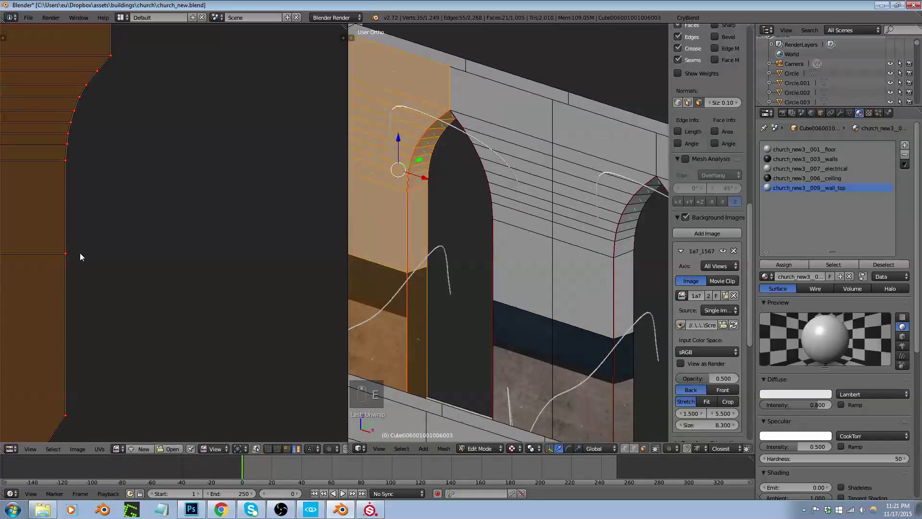
{"action": "key", "text": "e"}
{"action": "key", "text": "ctrl+z"}
{"action": "key", "text": "ctrl+z"}
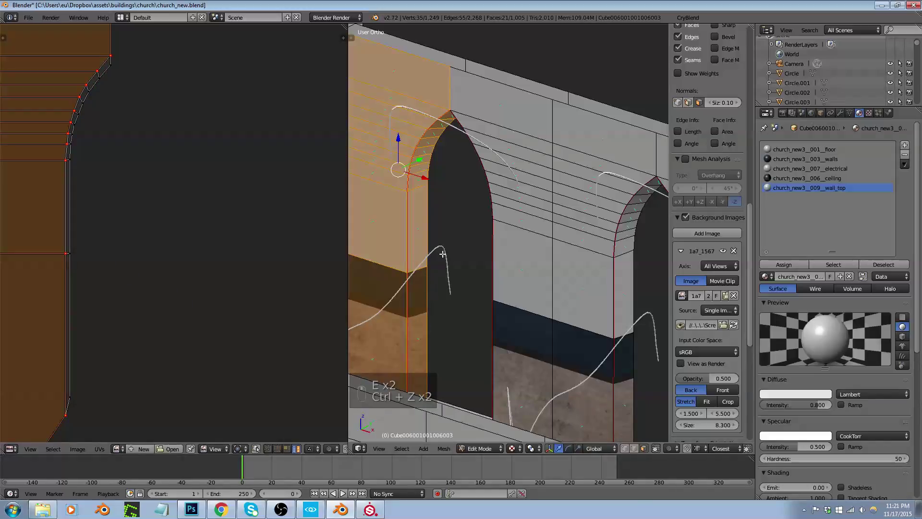
Try unwrapping the pinned lower wall face together with the grey reveal face, and check the painted reveal face's UVs
{"action": "middle_click_drag", "start_coordinate": [443, 254], "coordinate": [426, 259]}
{"action": "right_click", "coordinate": [370, 259]}
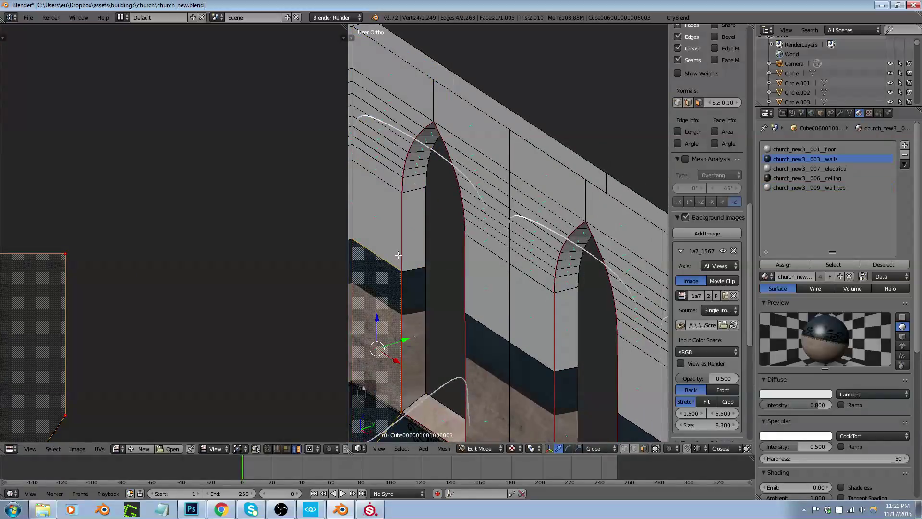
{"action": "right_click", "coordinate": [406, 265], "text": "shift"}
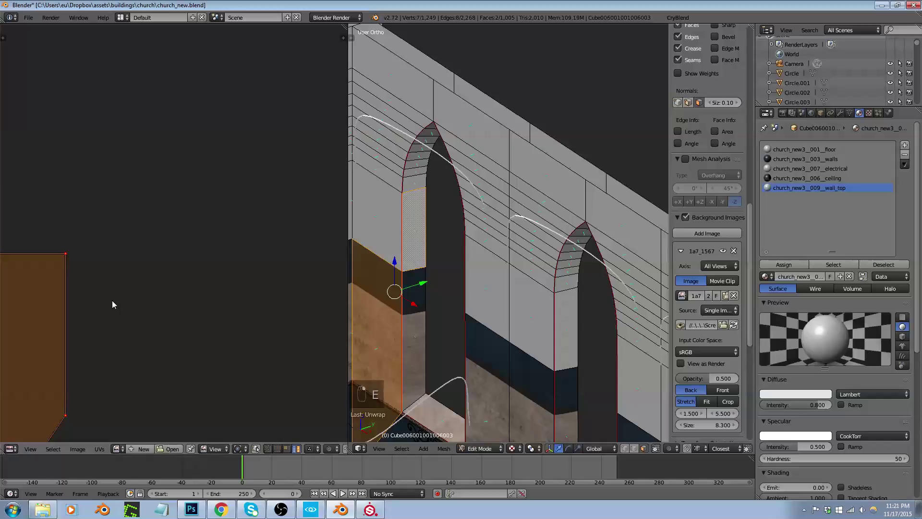
{"action": "key", "text": "e"}
{"action": "scroll", "coordinate": [116, 286], "scroll_direction": "up", "scroll_amount": 3}
{"action": "right_click", "coordinate": [408, 295]}
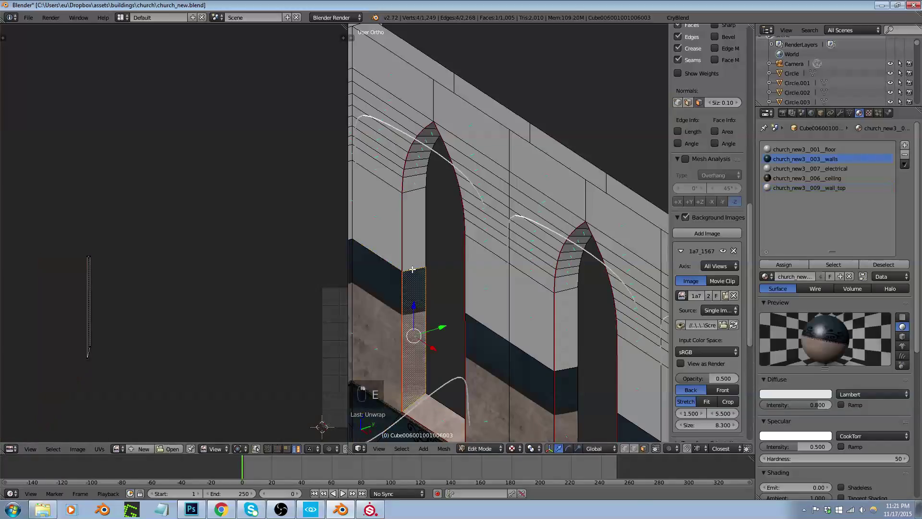
Try unwrapping the grey upper wall face together with its neighbouring reveal face, and check each face's UVs
{"action": "scroll", "coordinate": [366, 264], "scroll_direction": "down", "scroll_amount": 2}
{"action": "middle_click_drag", "start_coordinate": [366, 264], "coordinate": [377, 281]}
{"action": "right_click", "coordinate": [366, 314]}
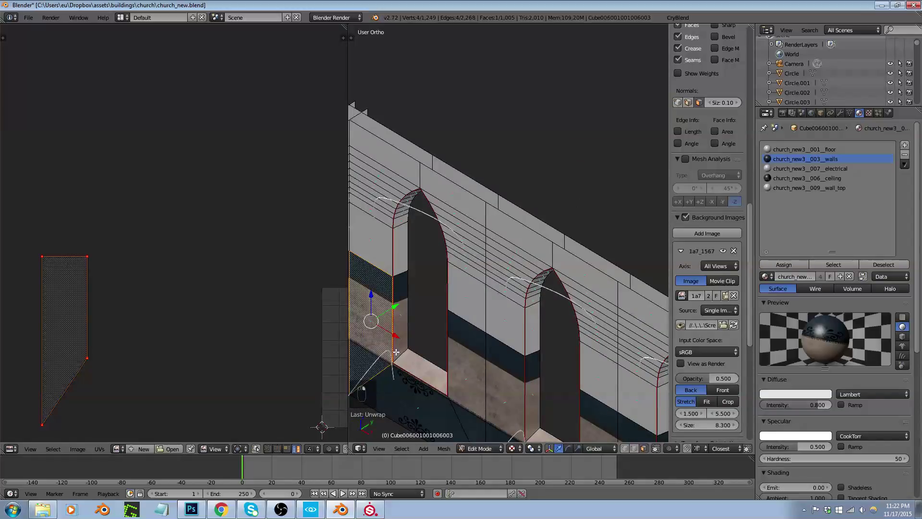
{"action": "scroll", "coordinate": [380, 322], "scroll_direction": "up", "scroll_amount": 4}
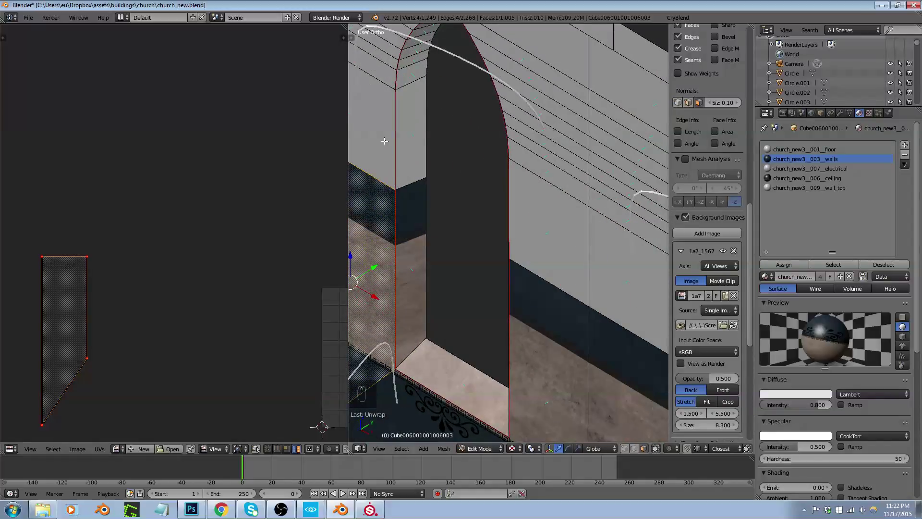
{"action": "right_click", "coordinate": [384, 140]}
{"action": "right_click", "coordinate": [411, 135], "text": "shift"}
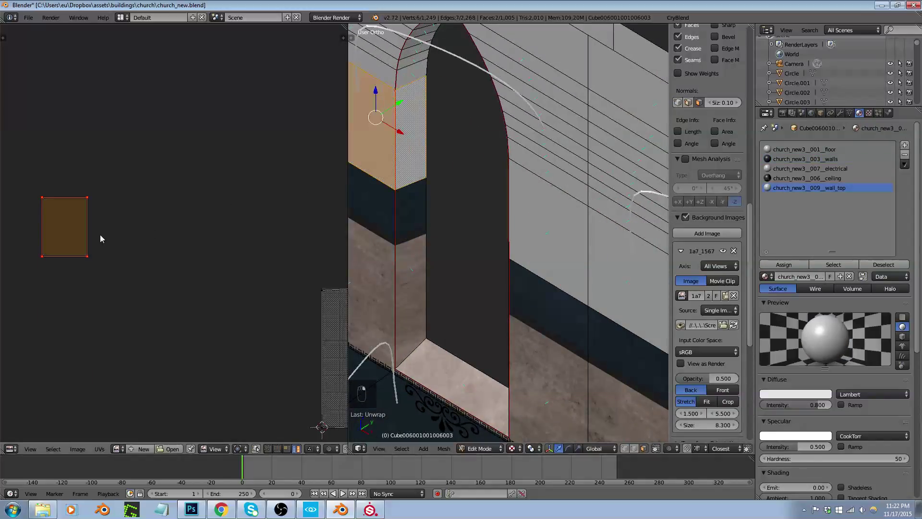
{"action": "key", "text": "e"}
{"action": "right_click", "coordinate": [416, 163]}
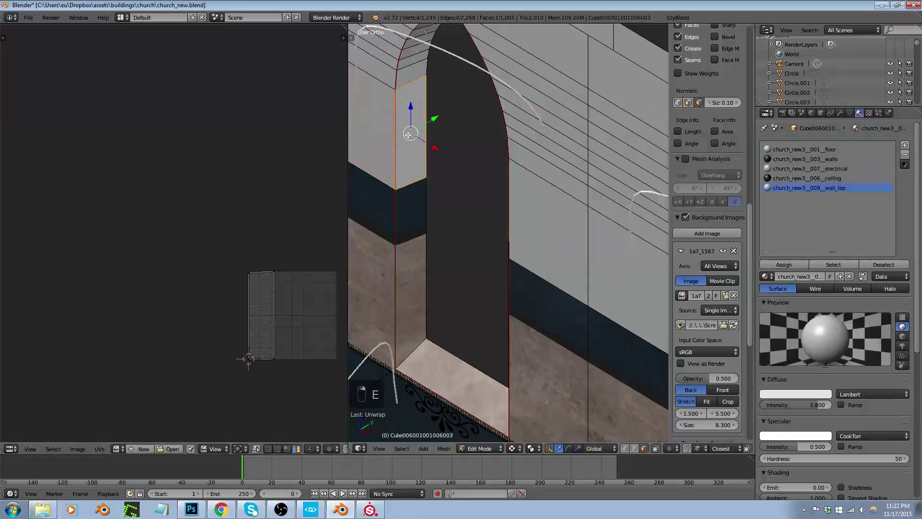
{"action": "right_click", "coordinate": [353, 174]}
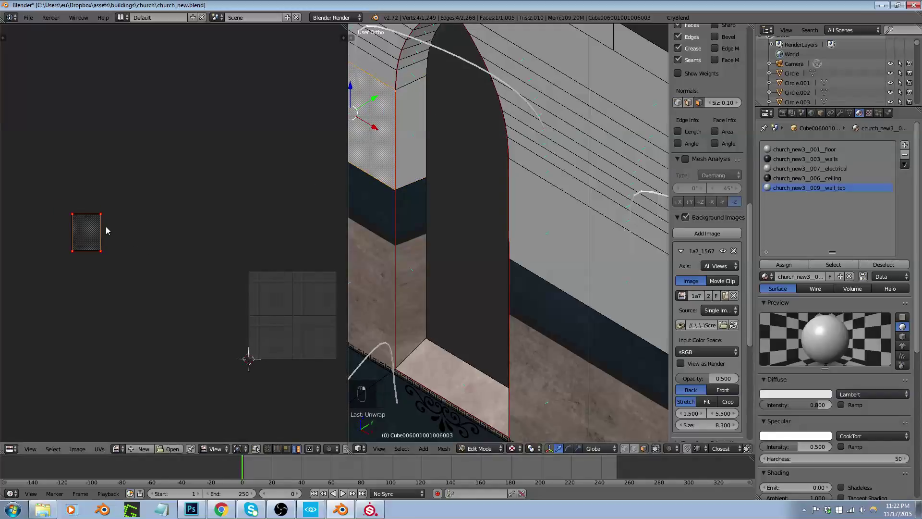
Reselect the grey wall face and its adjoining reveal face and retry the joint unwrap
{"action": "scroll", "coordinate": [106, 225], "scroll_direction": "up", "scroll_amount": 4}
{"action": "scroll", "coordinate": [396, 204], "scroll_direction": "down", "scroll_amount": 3}
{"action": "middle_click_drag", "start_coordinate": [395, 209], "coordinate": [468, 249]}
{"action": "scroll", "coordinate": [469, 194], "scroll_direction": "up", "scroll_amount": 4}
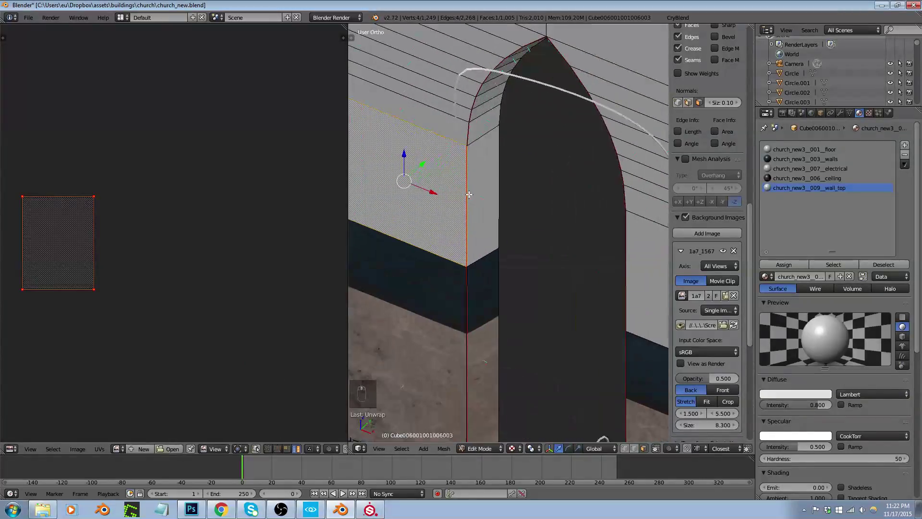
{"action": "right_click", "coordinate": [479, 196], "text": "shift"}
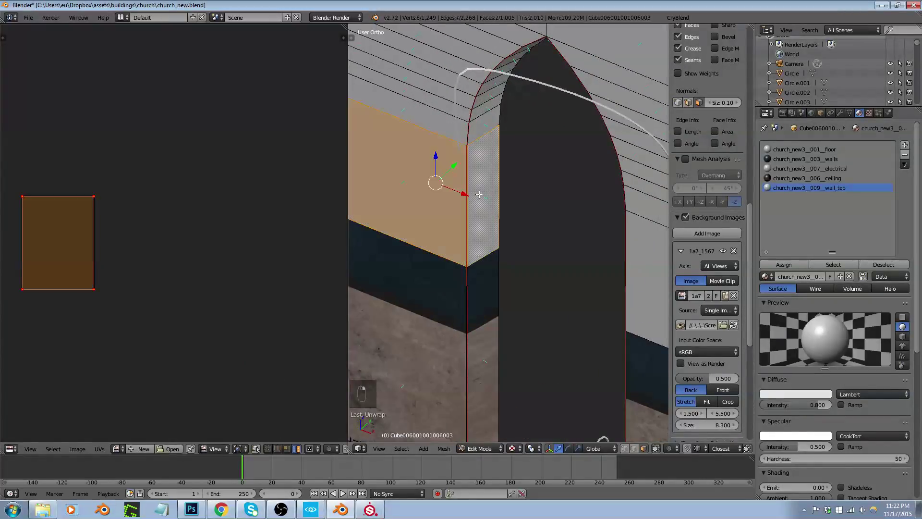
{"action": "key", "text": "e"}
{"action": "scroll", "coordinate": [106, 246], "scroll_direction": "down", "scroll_amount": 6}
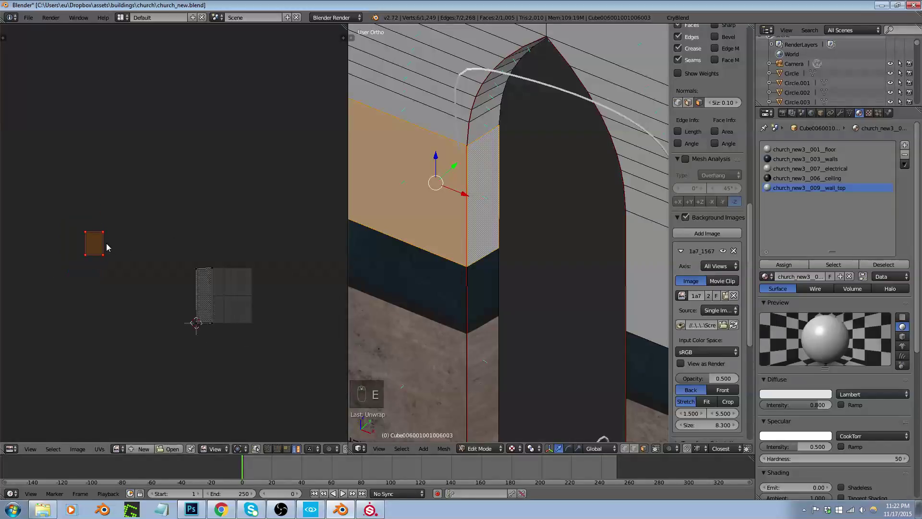
Turn off Snap to Pixels for UVs and unwrap the grey wall face and adjoining reveal face again
{"action": "left_click", "coordinate": [100, 448]}
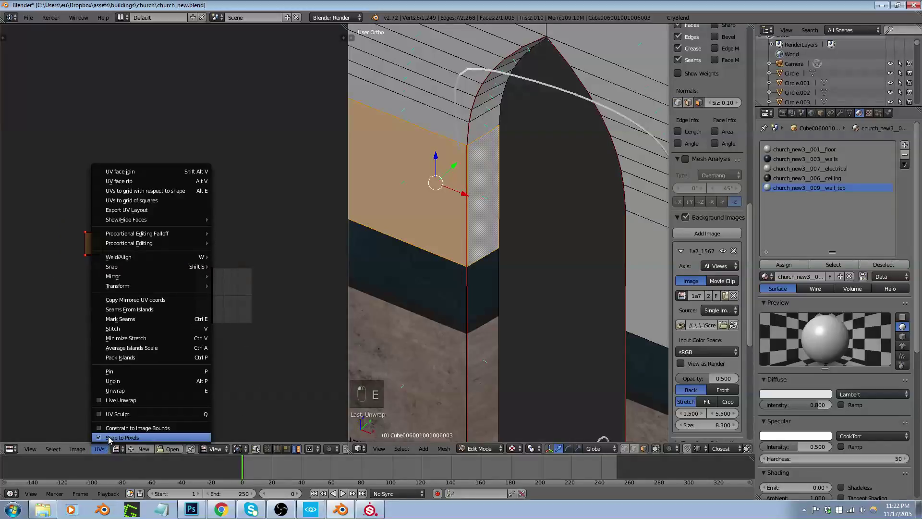
{"action": "left_click", "coordinate": [108, 436]}
{"action": "right_click", "coordinate": [389, 190]}
{"action": "right_click", "coordinate": [481, 197], "text": "shift"}
{"action": "key", "text": "e"}
{"action": "scroll", "coordinate": [204, 290], "scroll_direction": "up", "scroll_amount": 2}
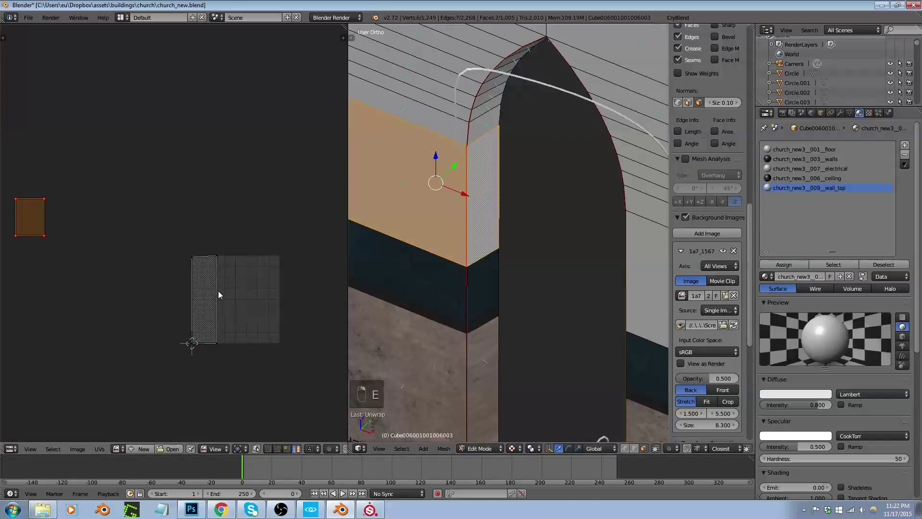
{"action": "right_click", "coordinate": [482, 196]}
Select the window's whole linked reveal and examine its UV layout
{"action": "middle_click_drag", "start_coordinate": [481, 201], "coordinate": [495, 219]}
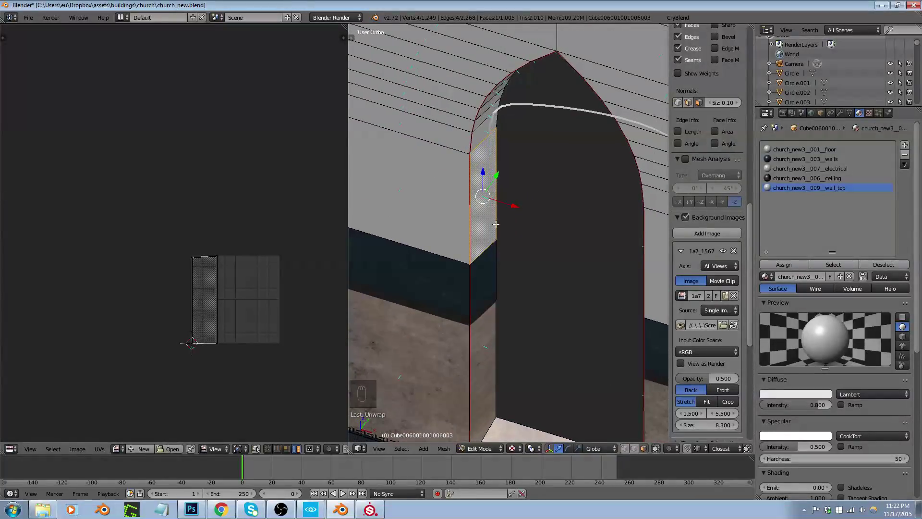
{"action": "right_click", "coordinate": [480, 250], "text": "alt"}
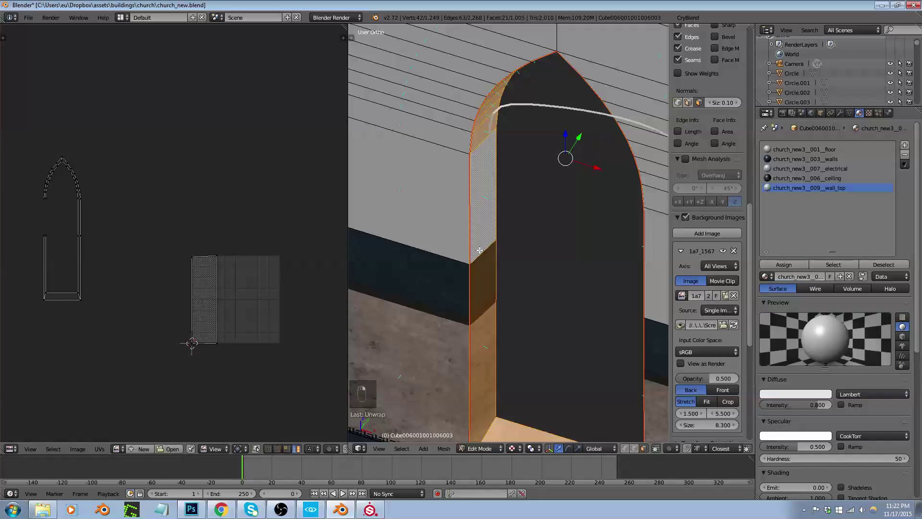
{"action": "scroll", "coordinate": [479, 250], "scroll_direction": "down", "scroll_amount": 6}
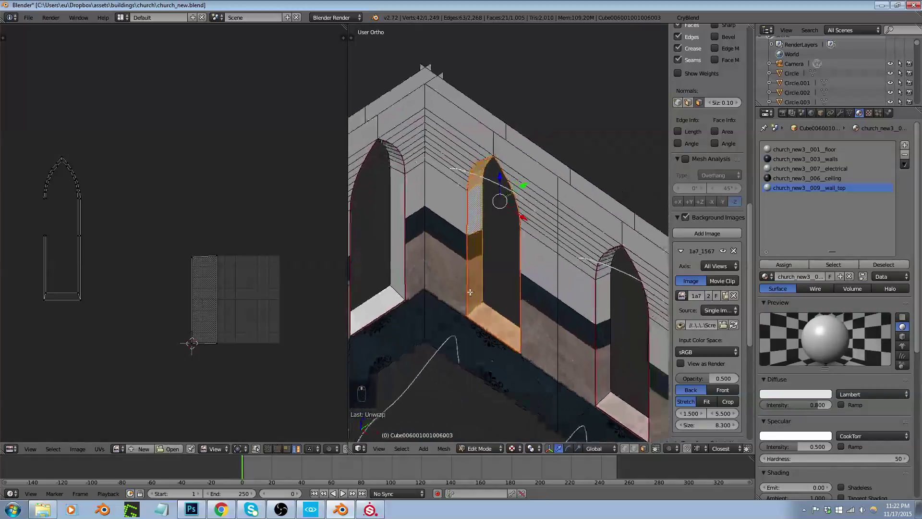
{"action": "scroll", "coordinate": [481, 283], "scroll_direction": "up", "scroll_amount": 4}
{"action": "right_click", "coordinate": [471, 211]}
Unwrap the painted lower reveal face on its own and compare its texture with the adjoining wall face
{"action": "right_click", "coordinate": [473, 263]}
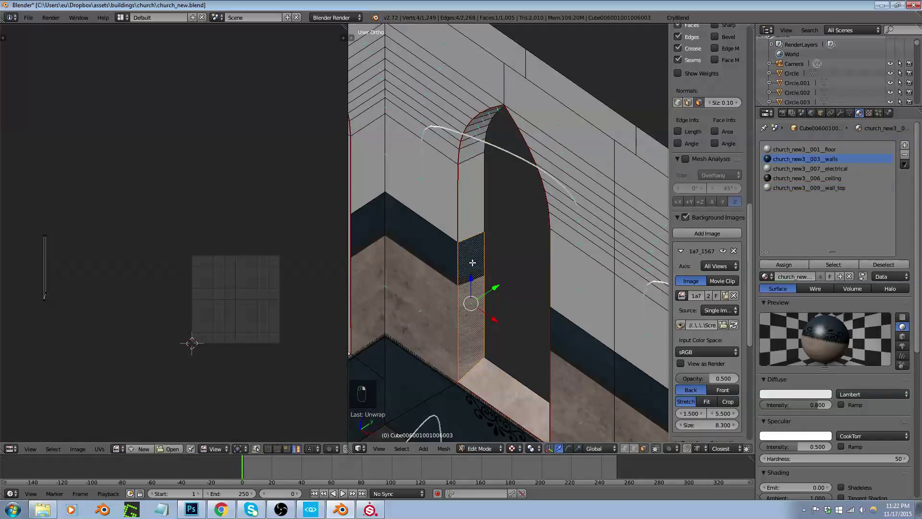
{"action": "scroll", "coordinate": [476, 332], "scroll_direction": "up", "scroll_amount": 5}
{"action": "right_click", "coordinate": [412, 246]}
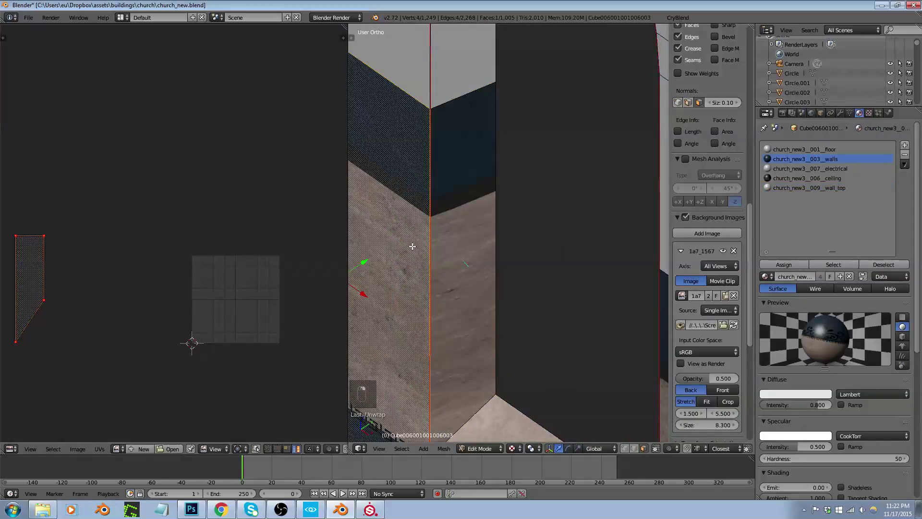
{"action": "right_click", "coordinate": [462, 239]}
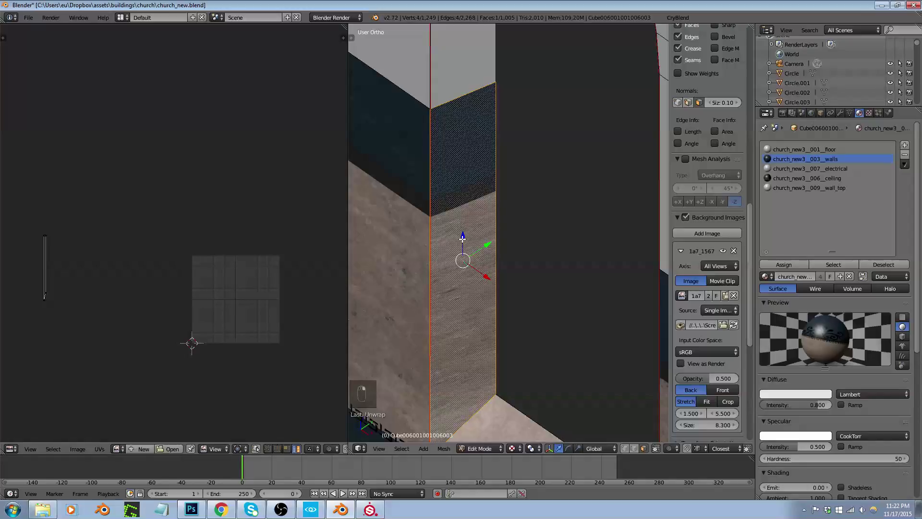
{"action": "key", "text": "u"}
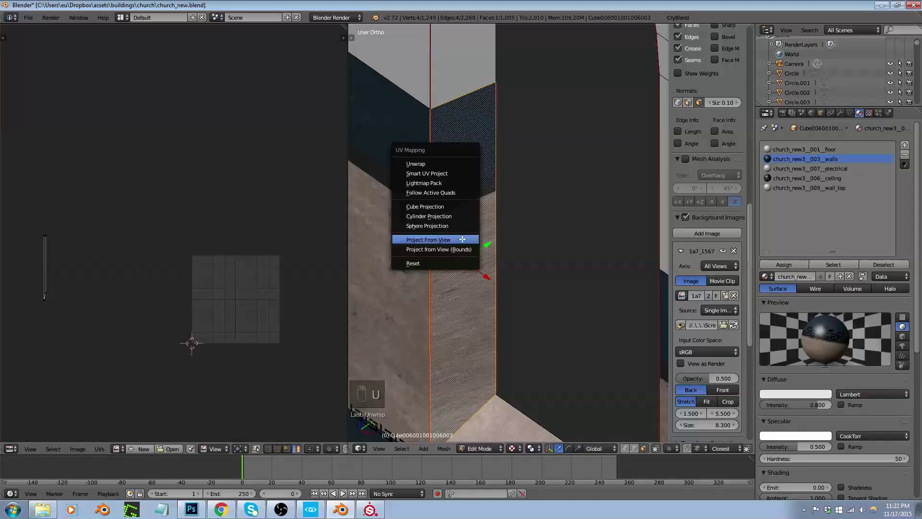
{"action": "left_click", "coordinate": [441, 164]}
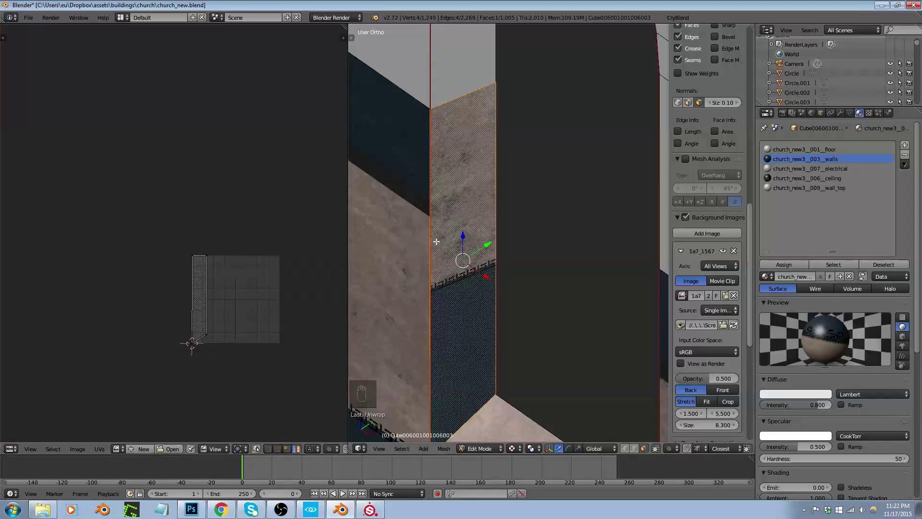
{"action": "middle_click_drag", "start_coordinate": [408, 215], "coordinate": [419, 200]}
{"action": "right_click", "coordinate": [420, 201]}
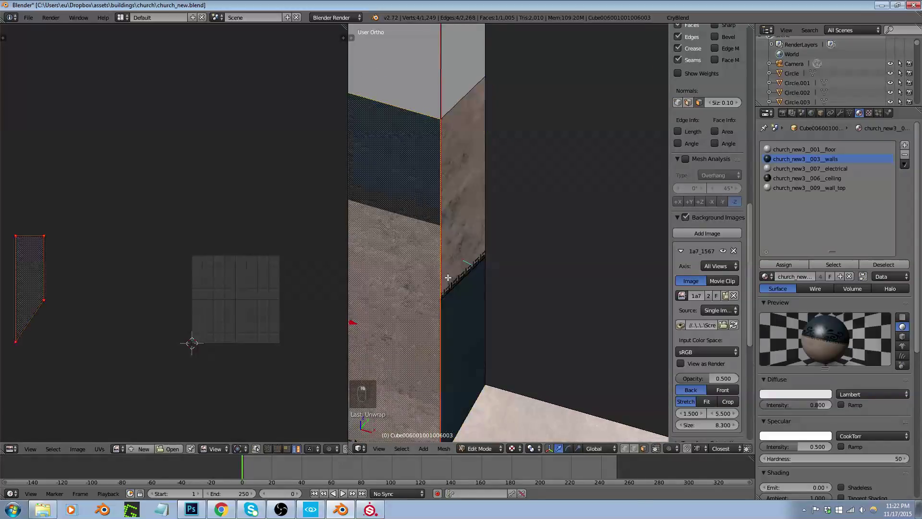
Select the window's sill face and examine its UV island and the surrounding wall faces
{"action": "scroll", "coordinate": [449, 280], "scroll_direction": "down", "scroll_amount": 5}
{"action": "middle_click_drag", "start_coordinate": [454, 324], "coordinate": [463, 300]}
{"action": "right_click", "coordinate": [489, 315]}
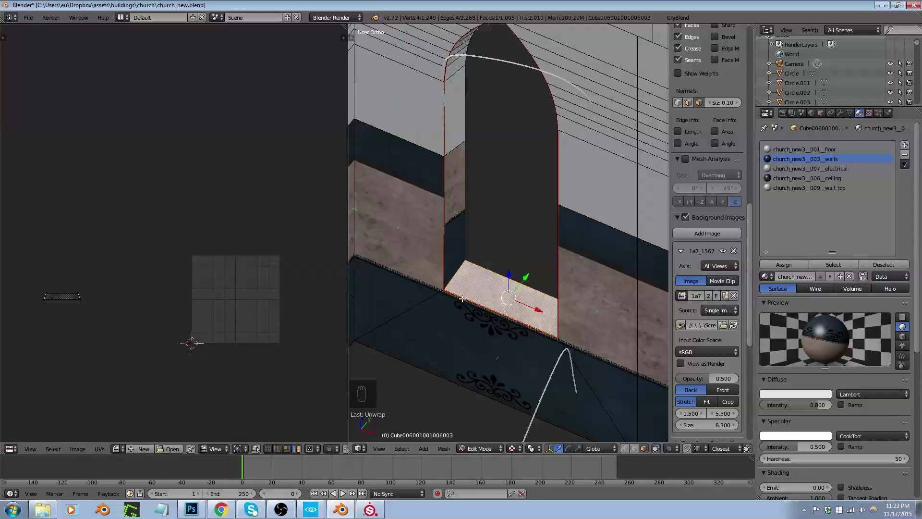
{"action": "scroll", "coordinate": [457, 273], "scroll_direction": "down", "scroll_amount": 8}
{"action": "middle_click_drag", "start_coordinate": [456, 274], "coordinate": [604, 267]}
{"action": "middle_click_drag", "start_coordinate": [455, 139], "coordinate": [583, 343]}
Hide the 3D view's properties sidebar and select the sill face of a window on the opposite wall
{"action": "key", "text": "t"}
{"action": "key", "text": "t"}
{"action": "key", "text": "n"}
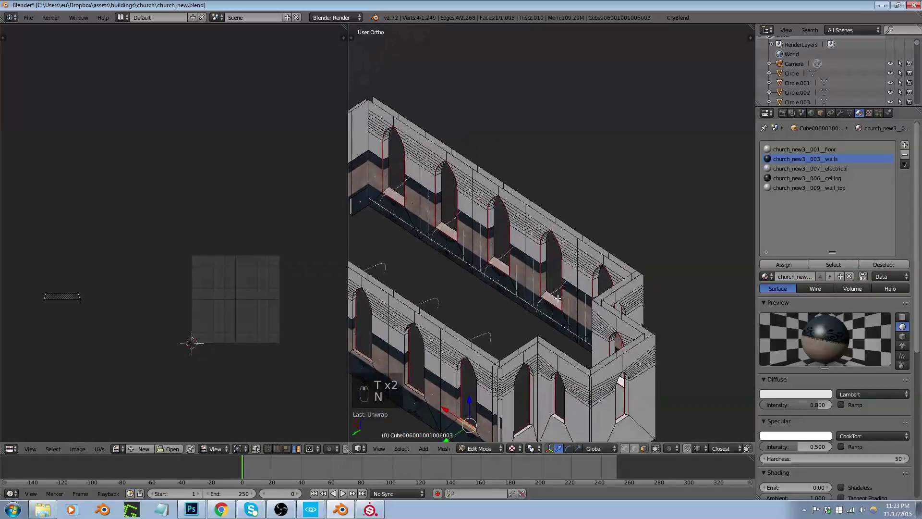
{"action": "scroll", "coordinate": [545, 292], "scroll_direction": "up", "scroll_amount": 6}
{"action": "scroll", "coordinate": [546, 291], "scroll_direction": "up", "scroll_amount": 4}
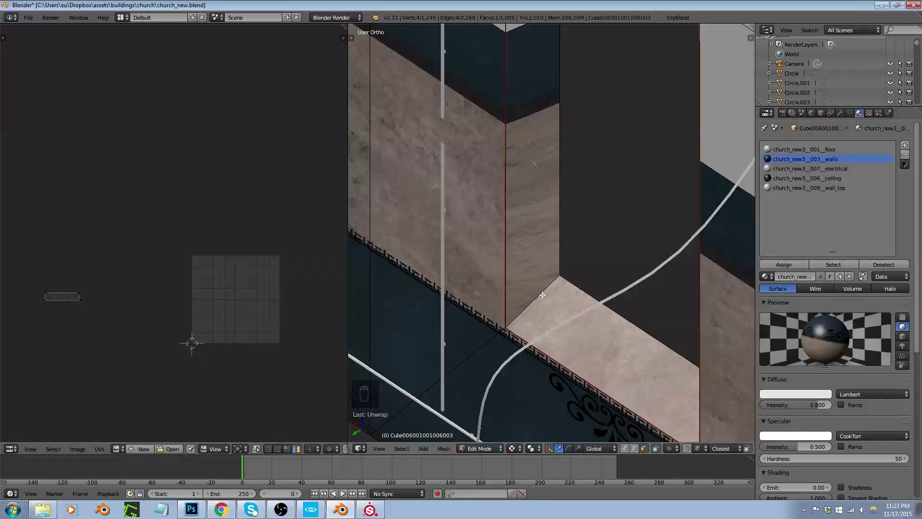
{"action": "right_click", "coordinate": [541, 296]}
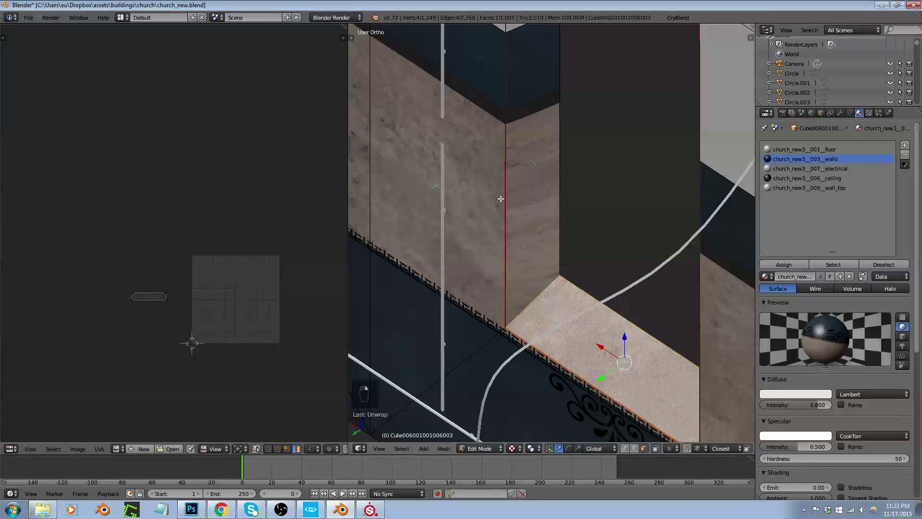
Switch to CRYENGINE and examine the painted window bays at the altar end from the nave
{"action": "left_click", "coordinate": [310, 509]}
{"action": "right_click_drag", "start_coordinate": [383, 340], "coordinate": [508, 344]}
{"action": "key", "text": "a"}
{"action": "key", "text": "s"}
{"action": "right_click_drag", "start_coordinate": [284, 286], "coordinate": [377, 285]}
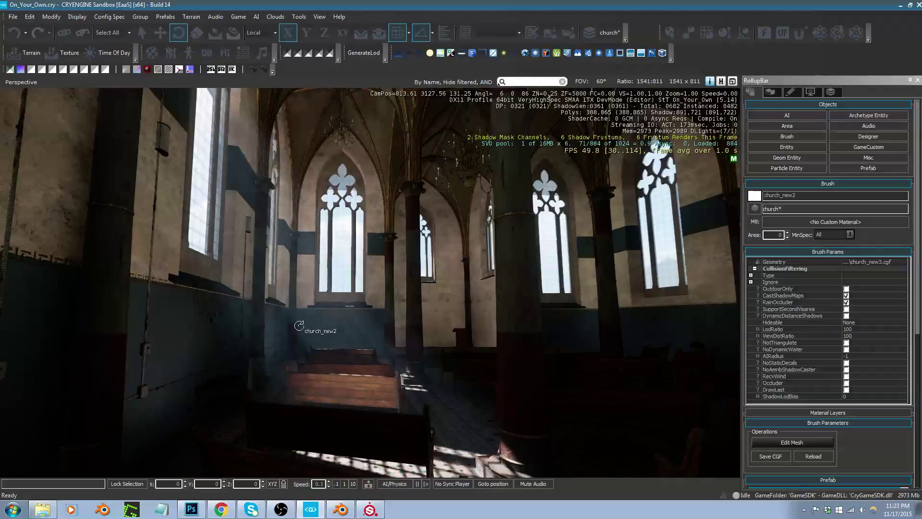
{"action": "middle_click_drag", "start_coordinate": [299, 331], "coordinate": [356, 353]}
{"action": "key", "text": "w"}
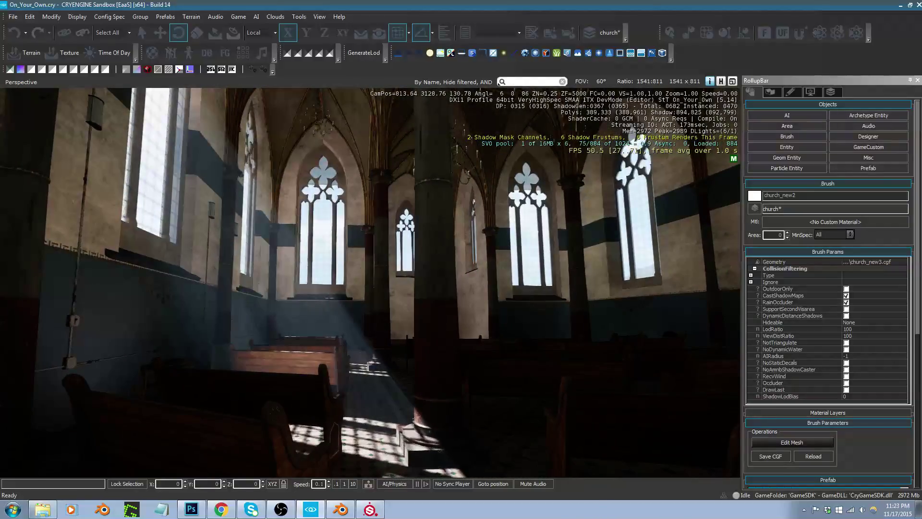
{"action": "key", "text": "s"}
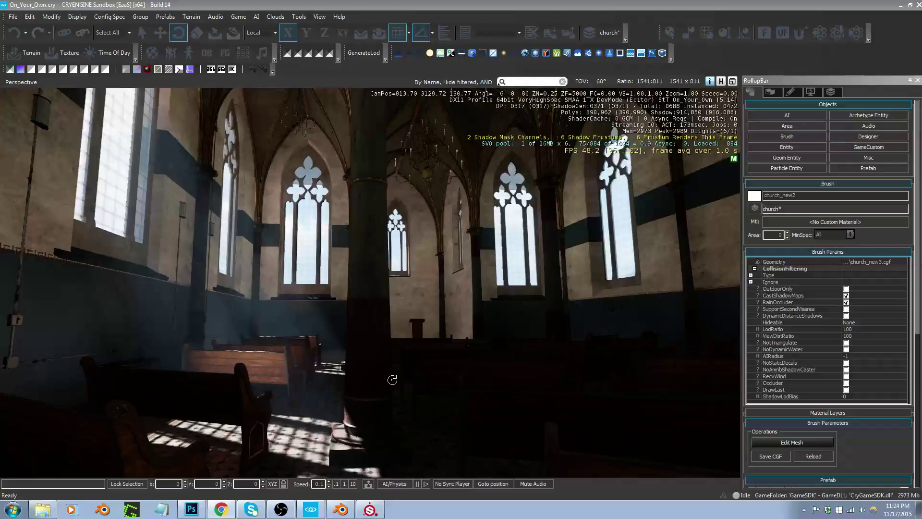
{"action": "right_click_drag", "start_coordinate": [394, 380], "coordinate": [372, 380]}
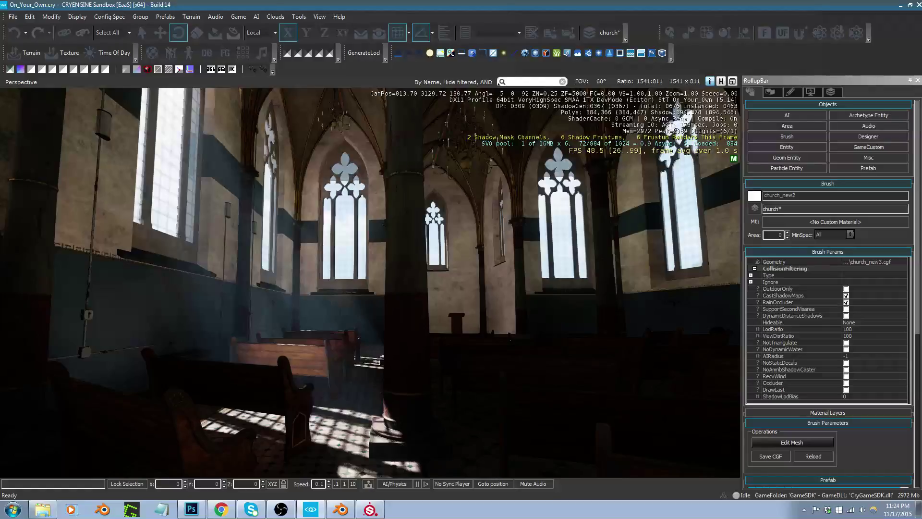
{"action": "right_click_drag", "start_coordinate": [372, 380], "coordinate": [404, 401]}
Examine the side wall's window reveals, sills and painted bands, and the ceiling vaults above them
{"action": "key", "text": "s"}
{"action": "key", "text": "a"}
{"action": "middle_click_drag", "start_coordinate": [377, 391], "coordinate": [477, 345]}
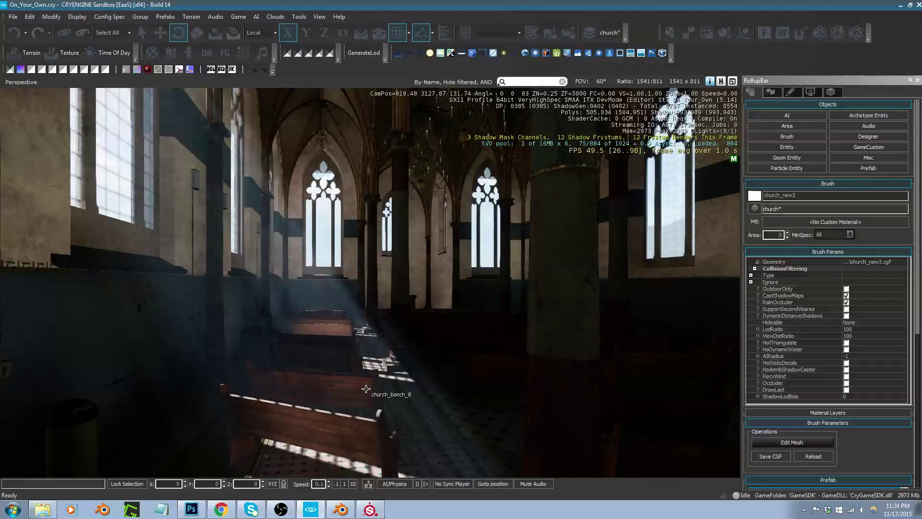
{"action": "right_click_drag", "start_coordinate": [366, 388], "coordinate": [366, 379]}
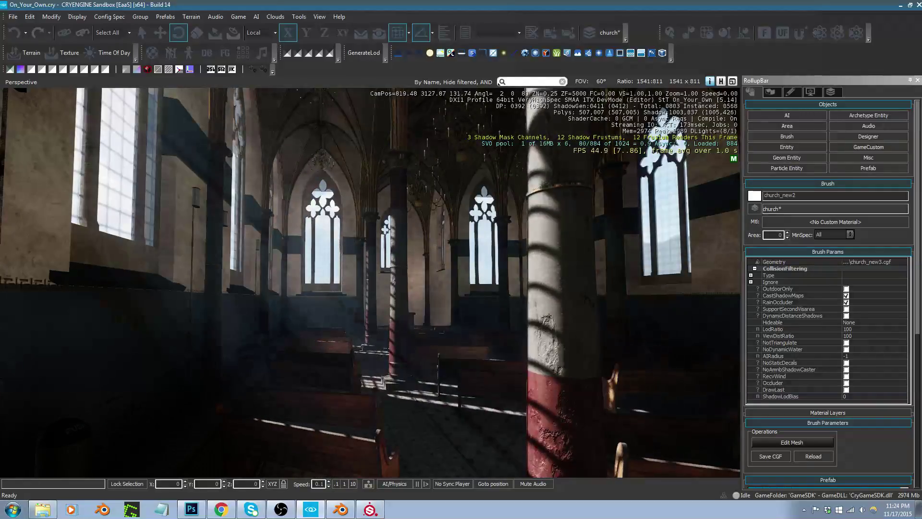
{"action": "middle_click_drag", "start_coordinate": [476, 301], "coordinate": [376, 352]}
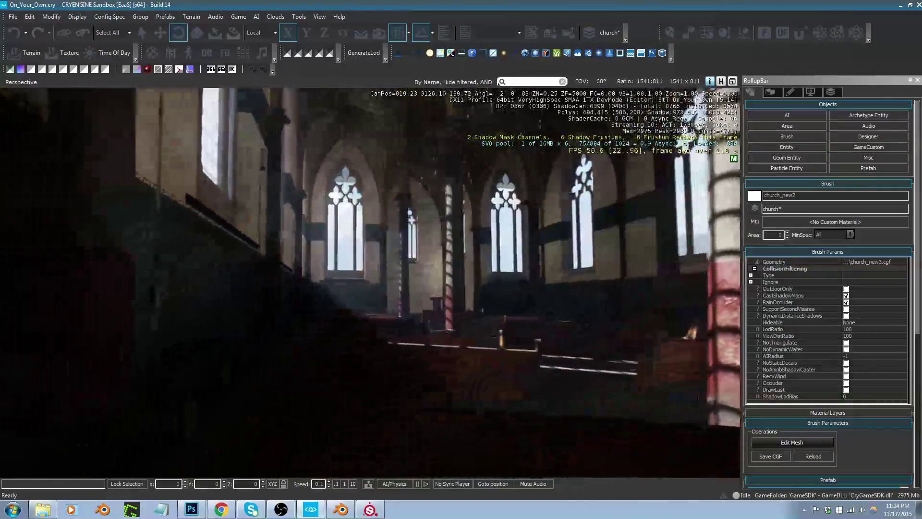
{"action": "right_click_drag", "start_coordinate": [474, 307], "coordinate": [563, 292]}
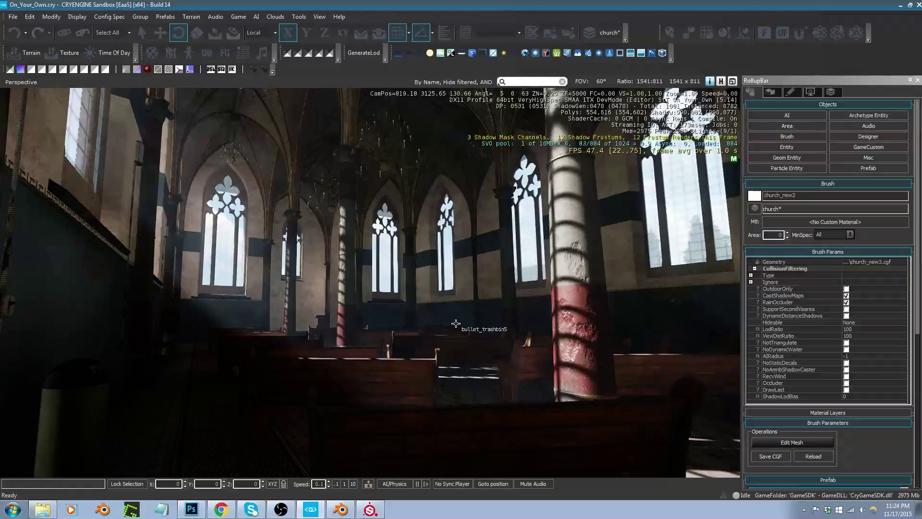
{"action": "right_click_drag", "start_coordinate": [456, 324], "coordinate": [408, 216]}
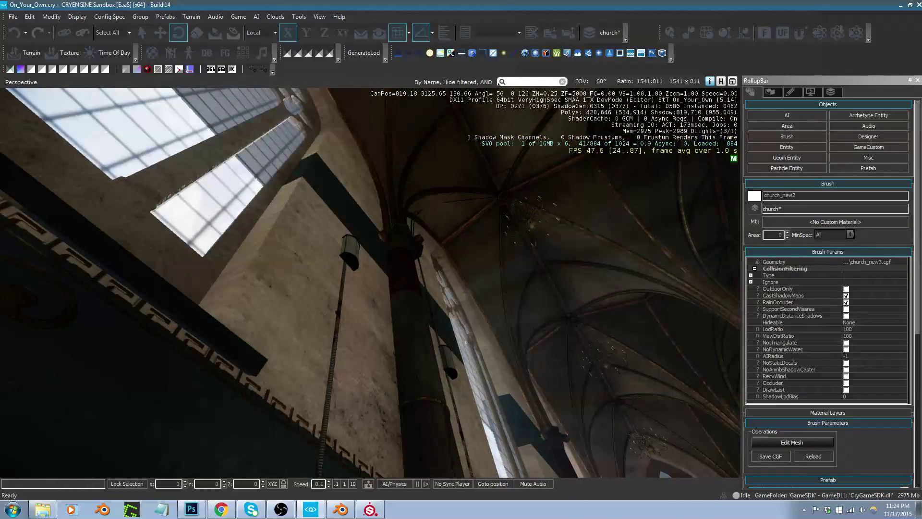
{"action": "mouse_move", "coordinate": [408, 216]}
{"action": "right_mouse_down"}
{"action": "mouse_move", "coordinate": [432, 312]}
{"action": "mouse_move", "coordinate": [449, 334]}
{"action": "mouse_move", "coordinate": [476, 338]}
{"action": "right_mouse_up"}
Select the trash bin beside the side wall and view the pews, pillars and window bays around it
{"action": "left_click", "coordinate": [237, 382]}
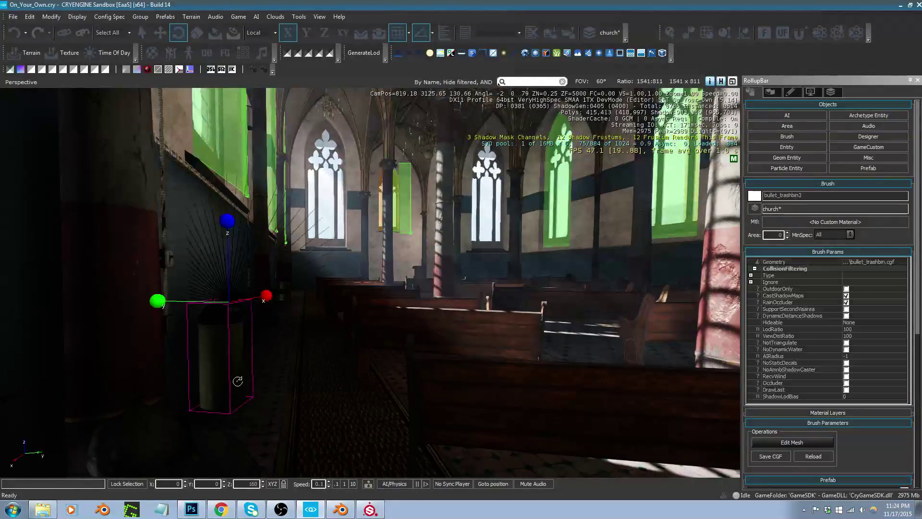
{"action": "mouse_move", "coordinate": [269, 372]}
{"action": "right_mouse_down"}
{"action": "mouse_move", "coordinate": [230, 377]}
{"action": "mouse_move", "coordinate": [178, 417]}
{"action": "mouse_move", "coordinate": [146, 420]}
{"action": "mouse_move", "coordinate": [270, 373]}
{"action": "right_mouse_up"}
{"action": "key", "text": "w"}
{"action": "key", "text": "s"}
{"action": "key", "text": "s"}
{"action": "middle_click_drag", "start_coordinate": [271, 373], "coordinate": [271, 370]}
{"action": "right_click_drag", "start_coordinate": [285, 335], "coordinate": [284, 334]}
{"action": "key", "text": "s"}
{"action": "key", "text": "d"}
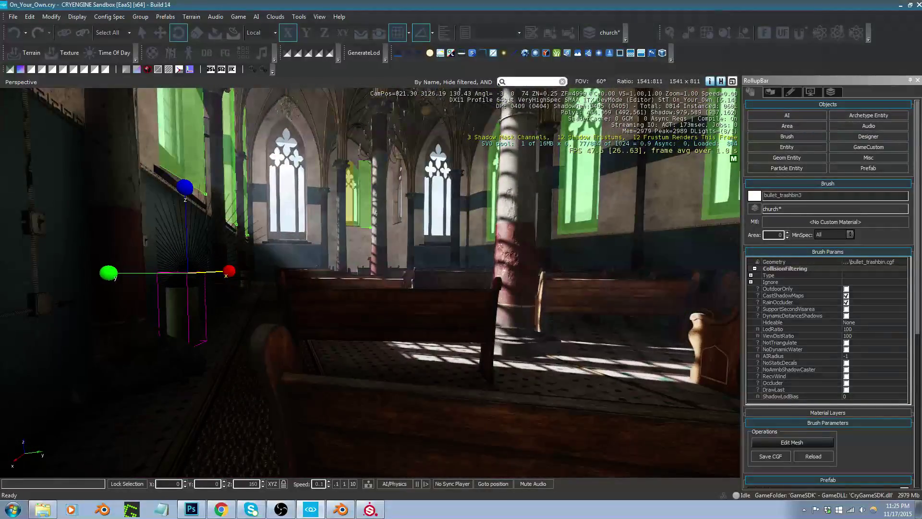
{"action": "key", "text": "s"}
{"action": "mouse_move", "coordinate": [285, 334]}
{"action": "middle_mouse_down"}
{"action": "mouse_move", "coordinate": [292, 291]}
{"action": "mouse_move", "coordinate": [713, 301]}
{"action": "mouse_move", "coordinate": [384, 308]}
{"action": "mouse_move", "coordinate": [284, 334]}
{"action": "middle_mouse_up"}
{"action": "right_click_drag", "start_coordinate": [369, 313], "coordinate": [317, 429]}
{"action": "key", "text": "a"}
{"action": "key", "text": "w"}
{"action": "right_click_drag", "start_coordinate": [360, 409], "coordinate": [379, 315]}
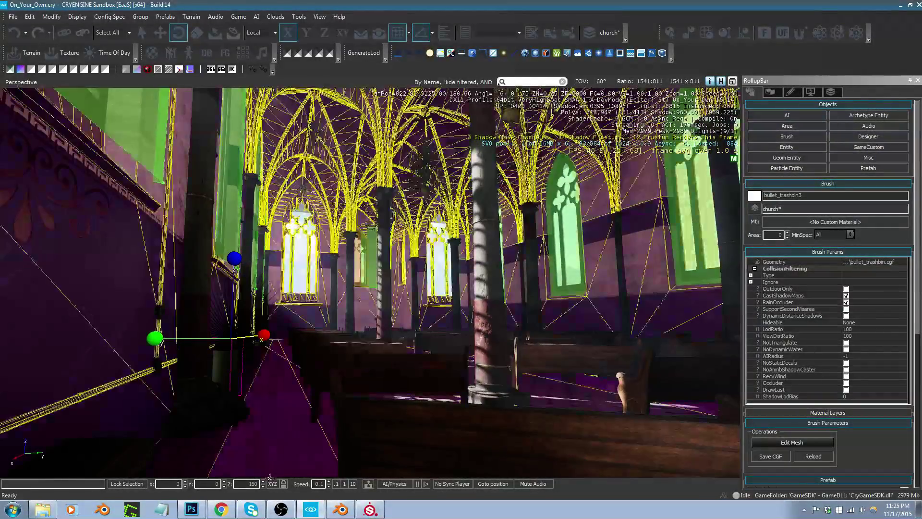
Switch to Blender and examine the sill faces along the side wall and at the altar end
{"action": "left_click", "coordinate": [341, 510]}
{"action": "scroll", "coordinate": [440, 291], "scroll_direction": "down", "scroll_amount": 2}
{"action": "middle_click_drag", "start_coordinate": [441, 291], "coordinate": [448, 290]}
{"action": "scroll", "coordinate": [448, 290], "scroll_direction": "down", "scroll_amount": 1}
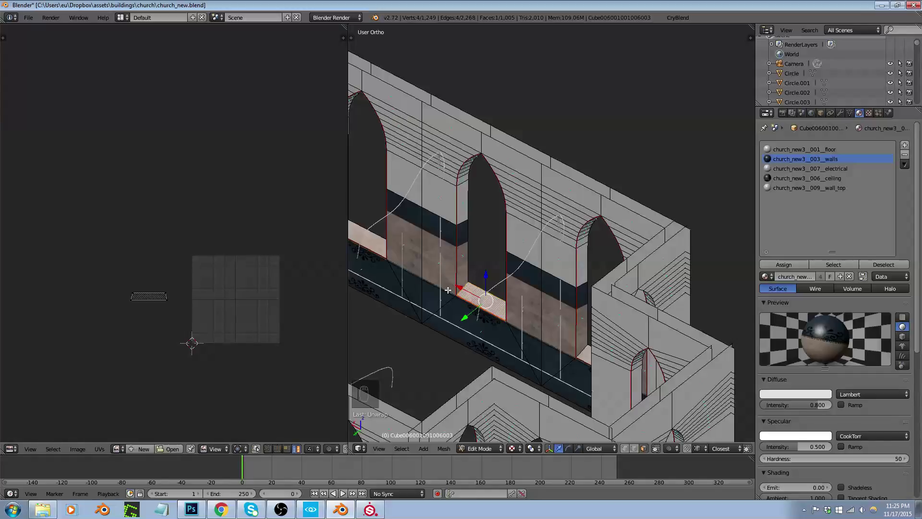
{"action": "middle_click_drag", "start_coordinate": [504, 396], "coordinate": [518, 315]}
Switch to CRYENGINE and select the podium platform, its lectern and its carpeted steps together
{"action": "key", "text": "alt+Tab"}
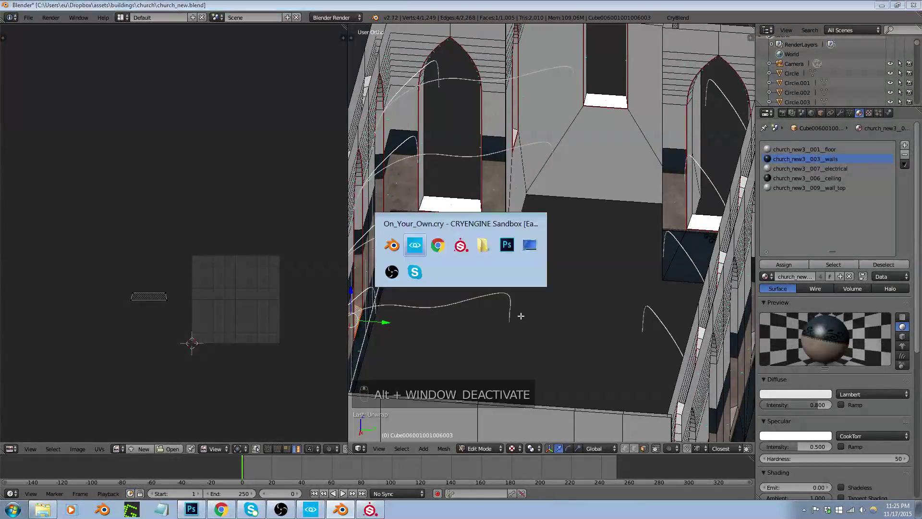
{"action": "key", "text": "w"}
{"action": "key", "text": "d"}
{"action": "right_click_drag", "start_coordinate": [522, 317], "coordinate": [468, 346]}
{"action": "key", "text": "w"}
{"action": "key", "text": "d"}
{"action": "key", "text": "w"}
{"action": "key", "text": "a"}
{"action": "right_click_drag", "start_coordinate": [607, 358], "coordinate": [518, 312]}
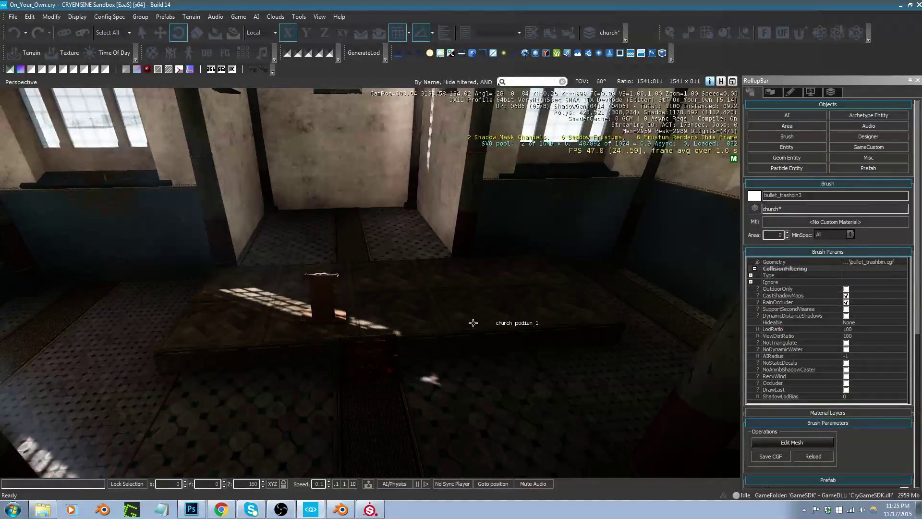
{"action": "left_click", "coordinate": [458, 336]}
{"action": "left_click", "coordinate": [325, 301], "text": "ctrl"}
{"action": "right_click_drag", "start_coordinate": [335, 310], "coordinate": [346, 356]}
{"action": "key", "text": "w"}
{"action": "left_click", "coordinate": [339, 313], "text": "ctrl"}
{"action": "key", "text": "s"}
Move the selected podium, lectern and carpeted steps along the Y axis to Y 3132.088
{"action": "key", "text": "2"}
{"action": "left_click_drag", "start_coordinate": [426, 394], "coordinate": [316, 395]}
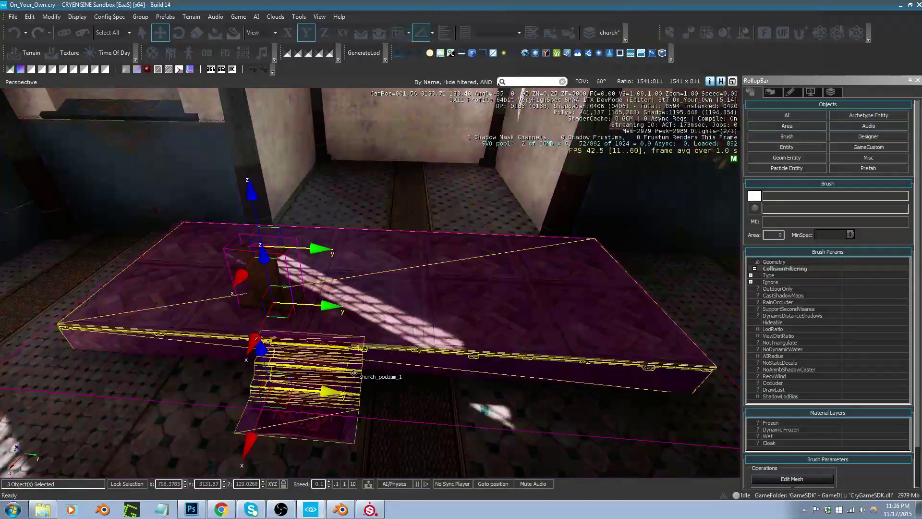
{"action": "left_click_drag", "start_coordinate": [332, 394], "coordinate": [347, 394]}
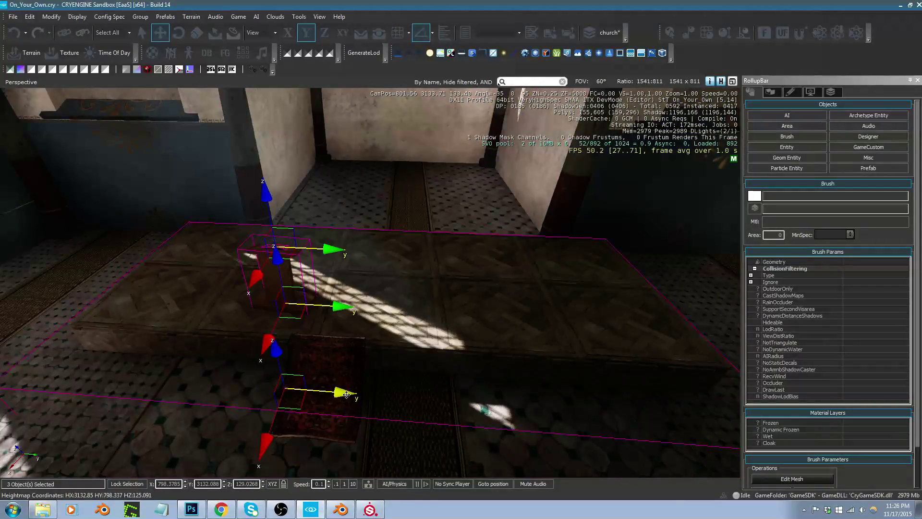
Check the podium group's position from farther down the nave and from up near the chandelier
{"action": "right_click_drag", "start_coordinate": [317, 377], "coordinate": [360, 302]}
{"action": "key", "text": "s"}
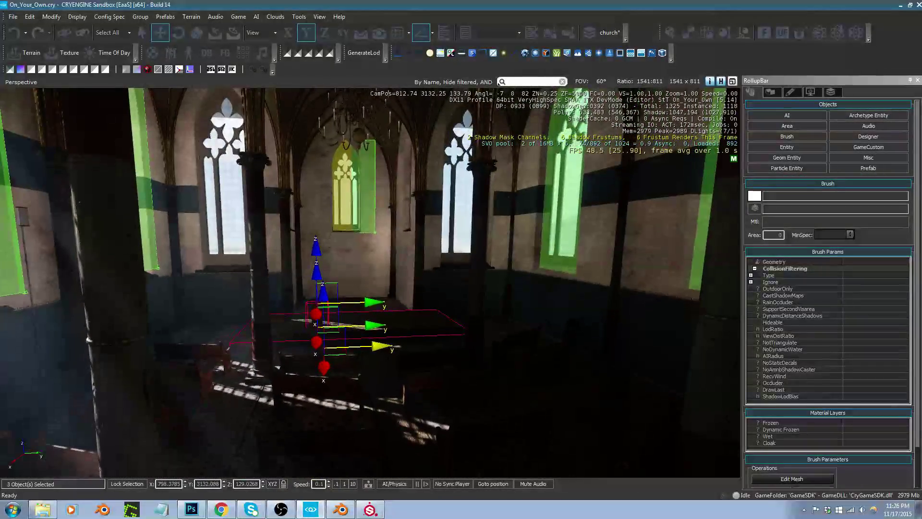
{"action": "middle_click_drag", "start_coordinate": [366, 375], "coordinate": [366, 397]}
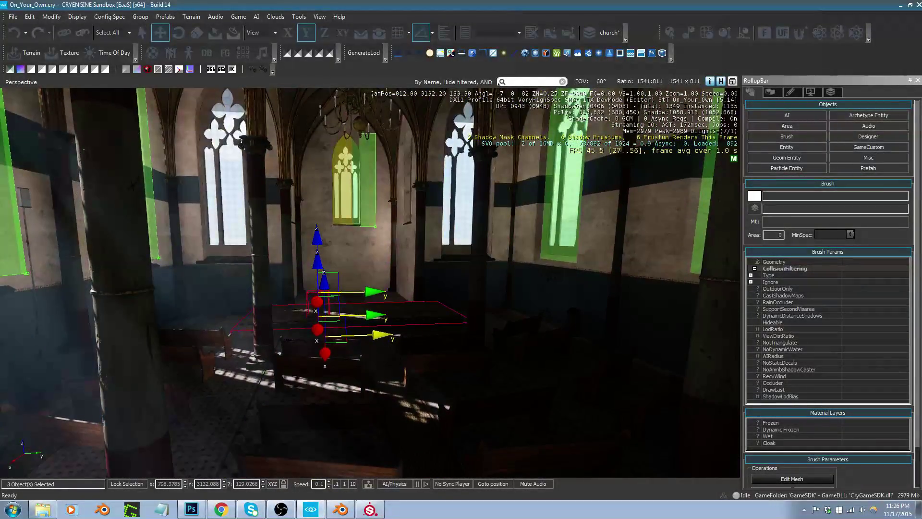
{"action": "mouse_move", "coordinate": [371, 379]}
{"action": "right_mouse_down"}
{"action": "mouse_move", "coordinate": [370, 389]}
{"action": "mouse_move", "coordinate": [385, 378]}
{"action": "mouse_move", "coordinate": [385, 358]}
{"action": "mouse_move", "coordinate": [381, 388]}
{"action": "right_mouse_up"}
{"action": "key", "text": "s"}
{"action": "middle_click_drag", "start_coordinate": [381, 388], "coordinate": [412, 329]}
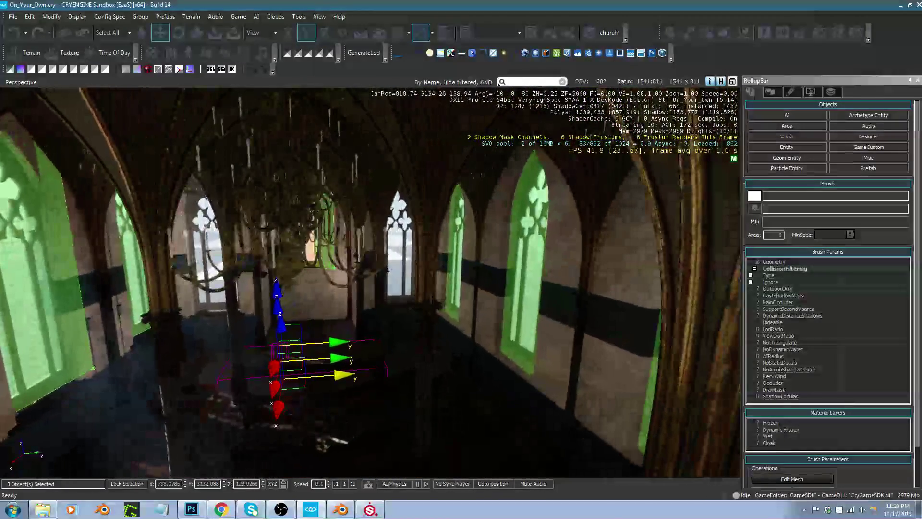
Examine the painted side walls, window bays and pews from the side aisle
{"action": "key", "text": "s"}
{"action": "right_click_drag", "start_coordinate": [369, 378], "coordinate": [345, 416]}
{"action": "middle_click_drag", "start_coordinate": [345, 416], "coordinate": [331, 475]}
{"action": "key", "text": "w"}
{"action": "key", "text": "a"}
{"action": "right_click_drag", "start_coordinate": [370, 376], "coordinate": [421, 296]}
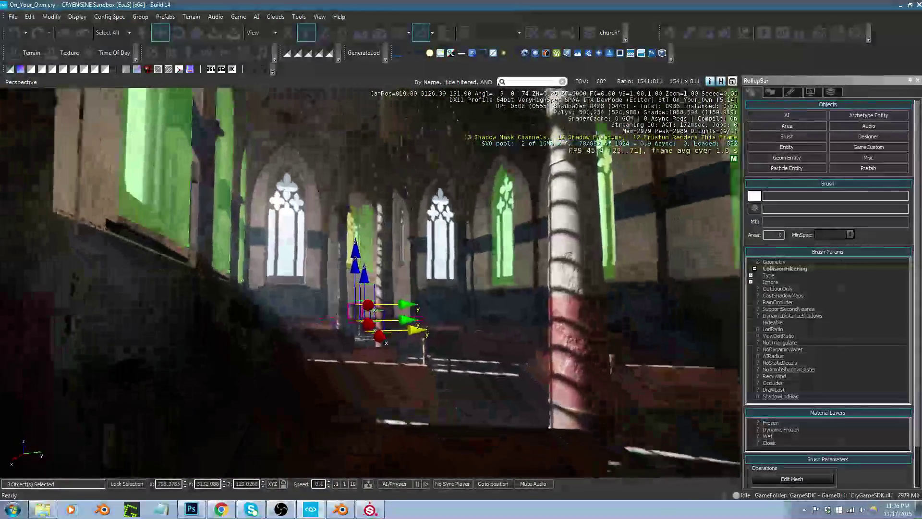
{"action": "right_click_drag", "start_coordinate": [370, 377], "coordinate": [375, 376]}
{"action": "key", "text": "d"}
{"action": "key", "text": "s"}
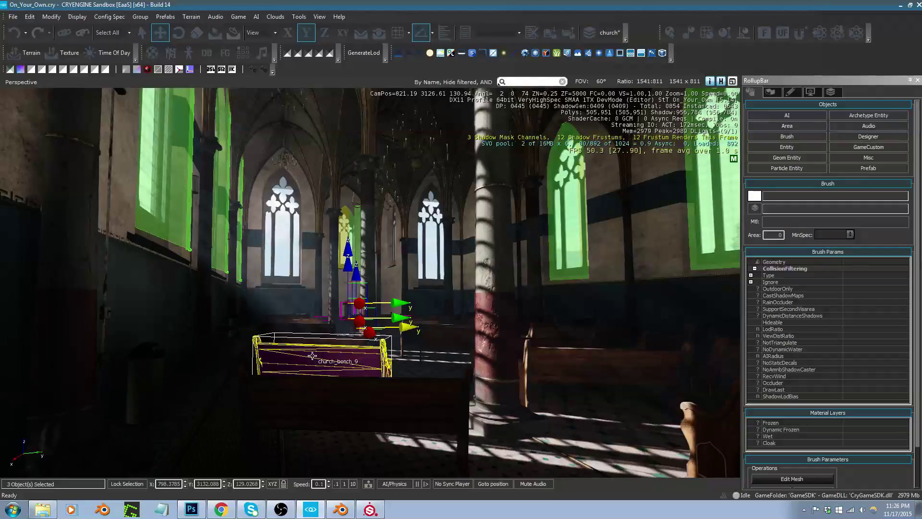
Switch to Blender and examine the window bays and sill faces along the long side wall and altar end
{"action": "left_click", "coordinate": [341, 510]}
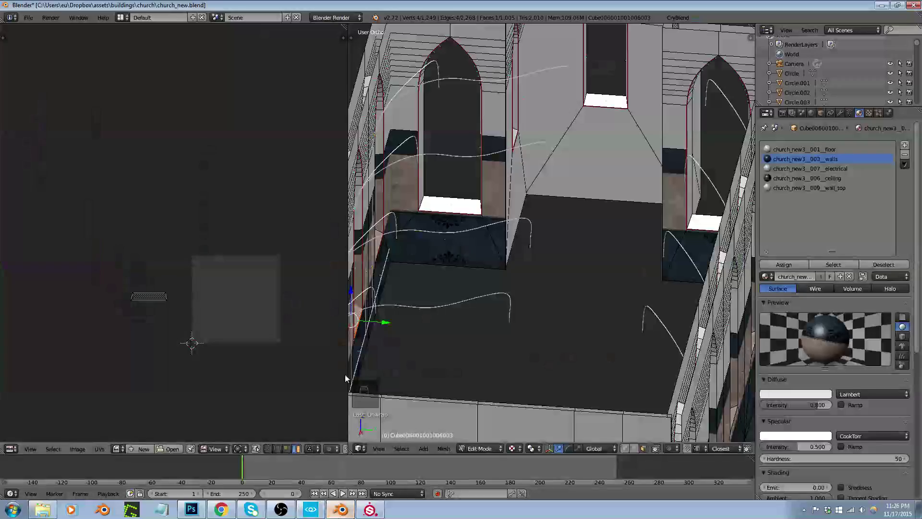
{"action": "scroll", "coordinate": [551, 270], "scroll_direction": "down", "scroll_amount": 10}
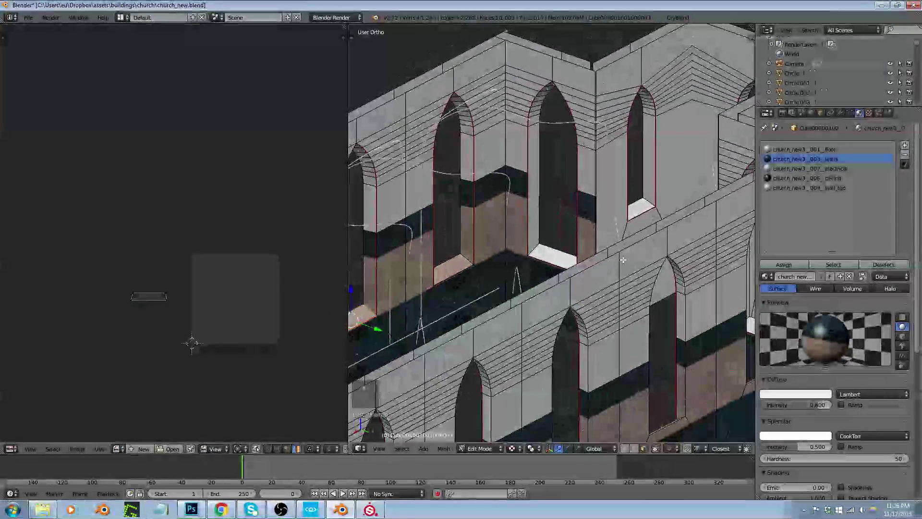
{"action": "scroll", "coordinate": [551, 270], "scroll_direction": "up", "scroll_amount": 3}
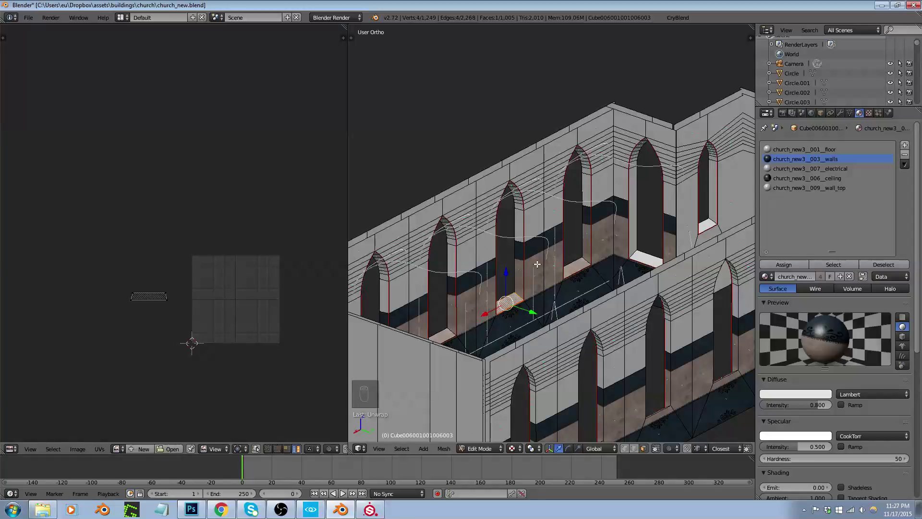
{"action": "mouse_move", "coordinate": [477, 306]}
{"action": "middle_mouse_down"}
{"action": "mouse_move", "coordinate": [450, 311]}
{"action": "mouse_move", "coordinate": [479, 301]}
{"action": "middle_mouse_up"}
{"action": "key", "text": "u"}
{"action": "left_click", "coordinate": [479, 302]}
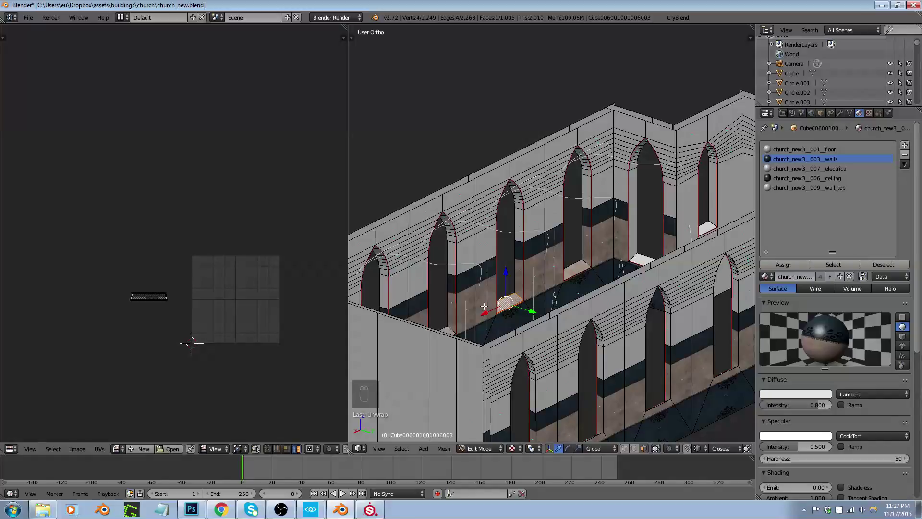
{"action": "middle_click_drag", "start_coordinate": [585, 303], "coordinate": [603, 318]}
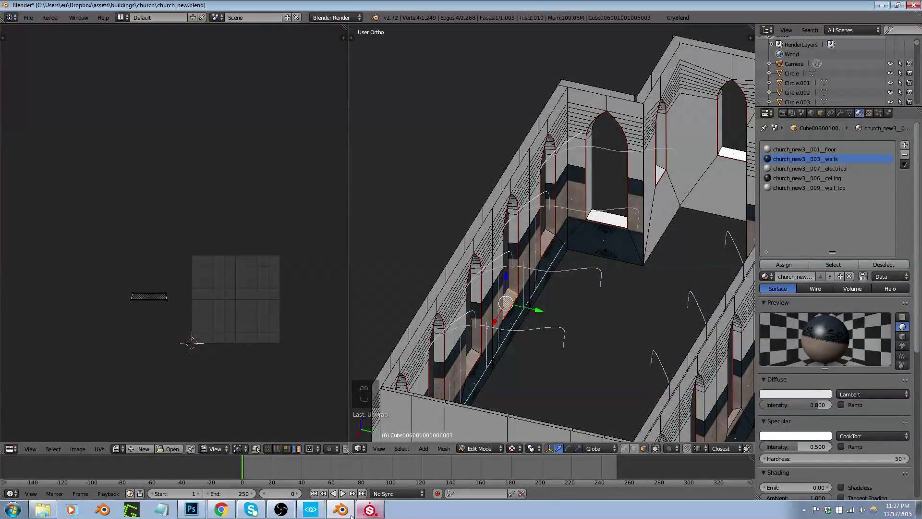
Compare the church's altar-end walls and windows in CRYENGINE, and return to the wall mesh in Blender
{"action": "left_click", "coordinate": [321, 507]}
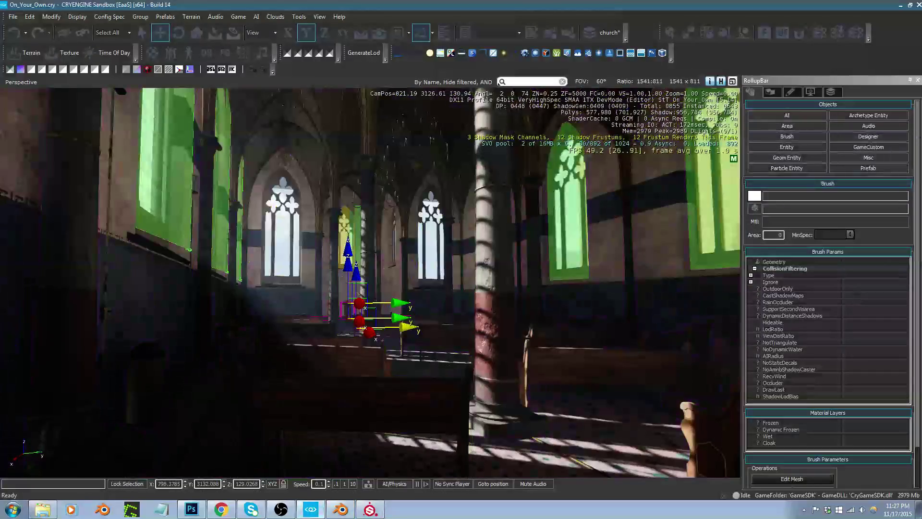
{"action": "key", "text": "w"}
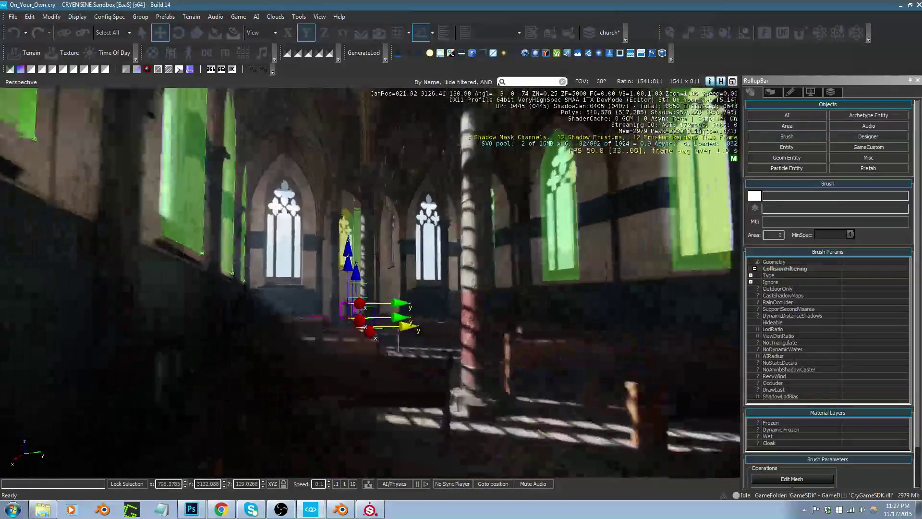
{"action": "key", "text": "w"}
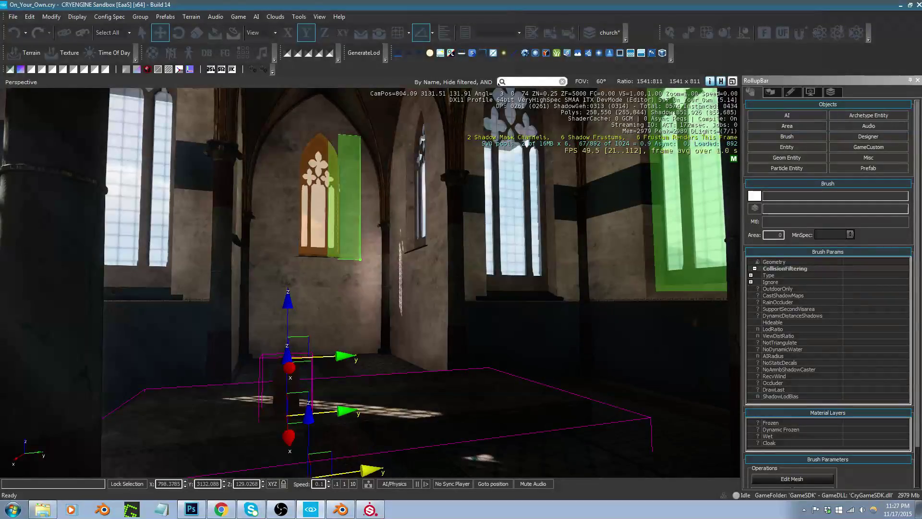
{"action": "key", "text": "s"}
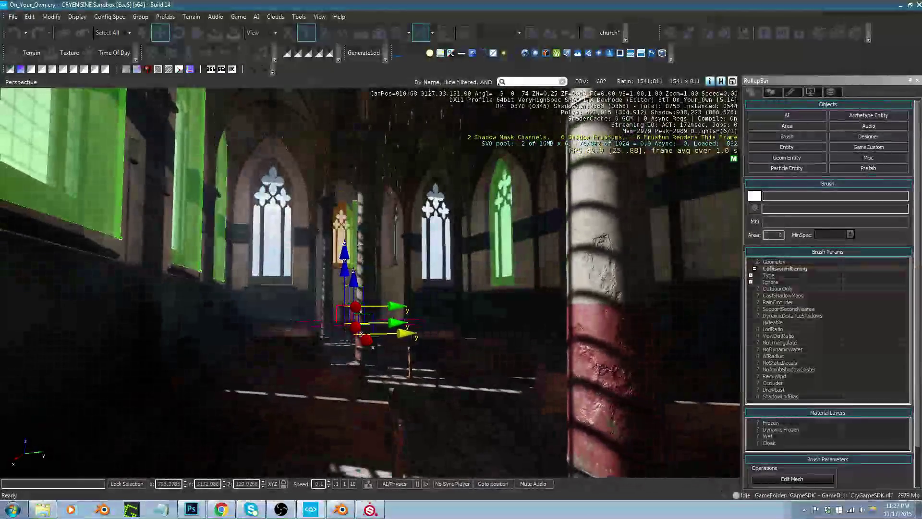
{"action": "left_click", "coordinate": [340, 509]}
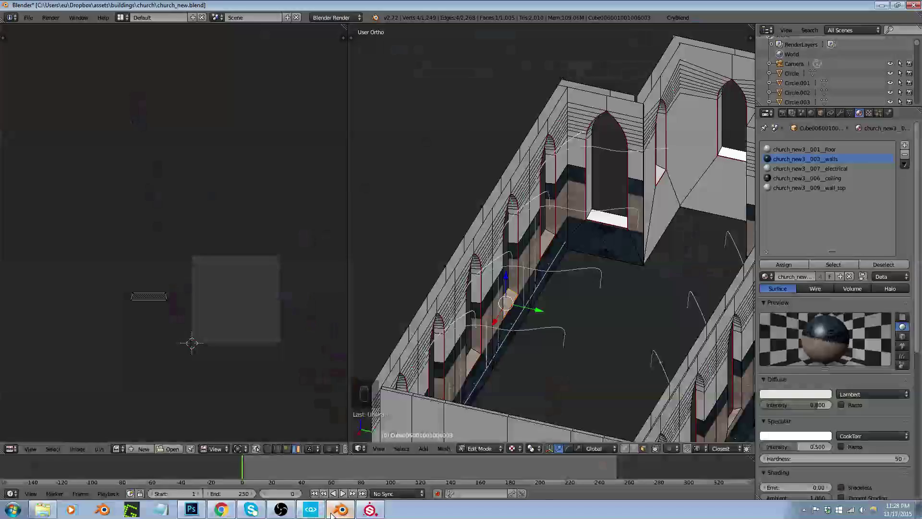
Leave the wall mesh and unhide all hidden objects on the church's layer
{"action": "middle_click_drag", "start_coordinate": [466, 366], "coordinate": [511, 320]}
{"action": "scroll", "coordinate": [518, 222], "scroll_direction": "up", "scroll_amount": 5}
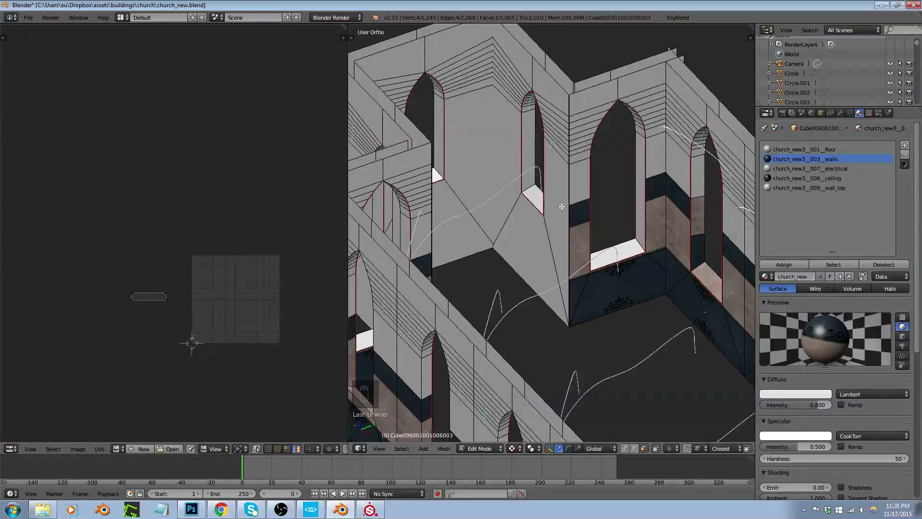
{"action": "scroll", "coordinate": [531, 233], "scroll_direction": "down", "scroll_amount": 5}
{"action": "scroll", "coordinate": [620, 232], "scroll_direction": "up", "scroll_amount": 5}
{"action": "scroll", "coordinate": [619, 232], "scroll_direction": "down", "scroll_amount": 5}
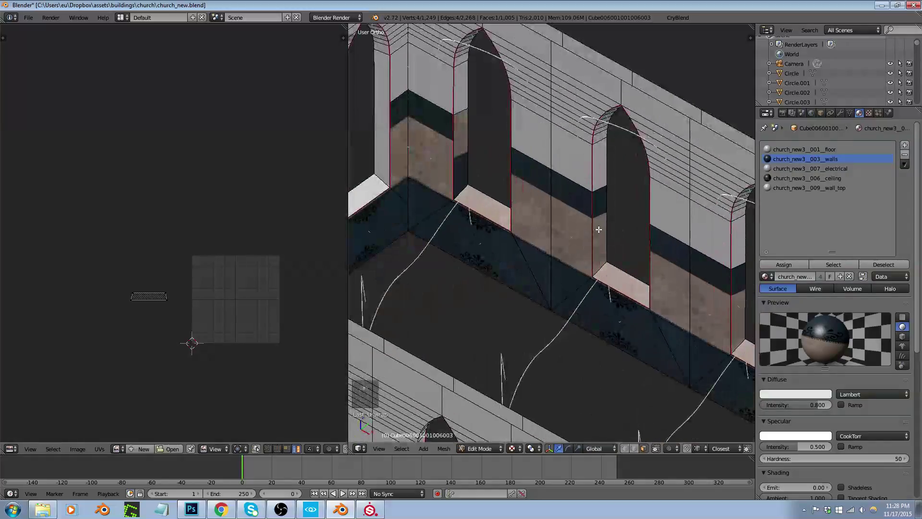
{"action": "key", "text": "Tab"}
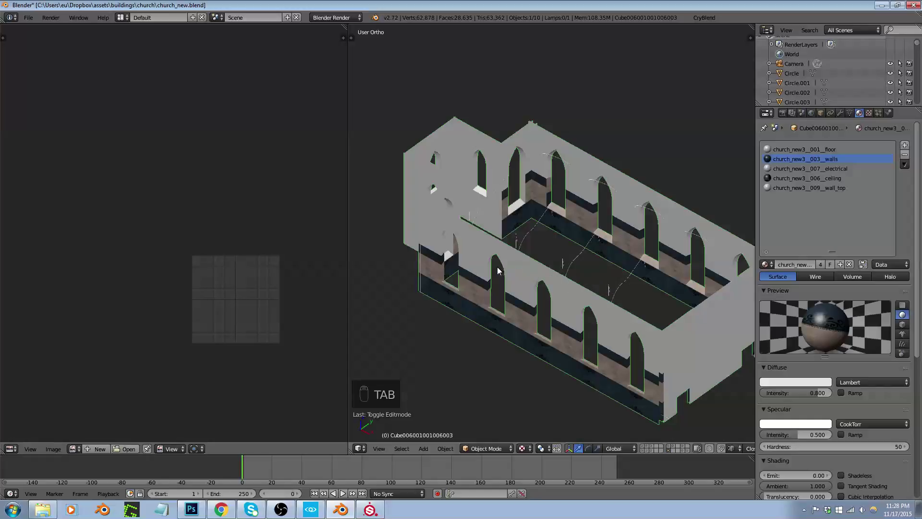
{"action": "key", "text": "grave"}
{"action": "scroll", "coordinate": [497, 271], "scroll_direction": "down", "scroll_amount": 3}
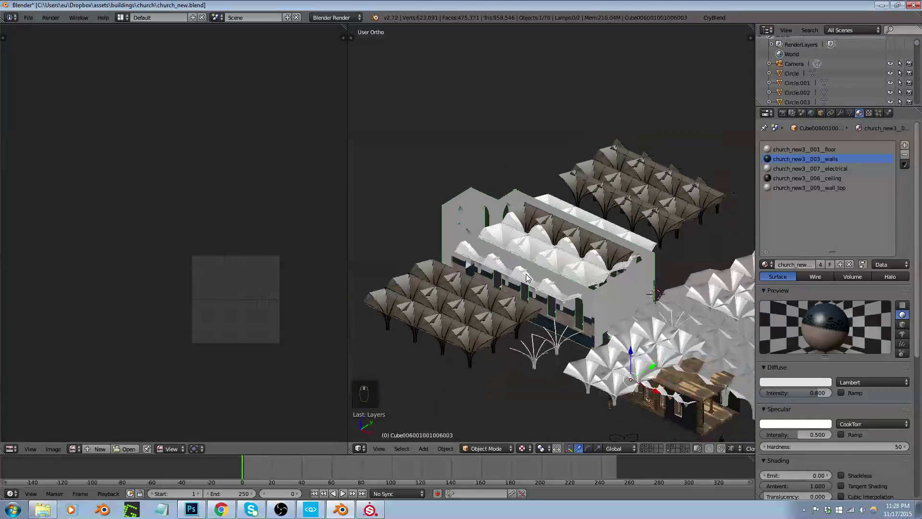
{"action": "left_click", "coordinate": [667, 450]}
{"action": "scroll", "coordinate": [579, 283], "scroll_direction": "up", "scroll_amount": 4}
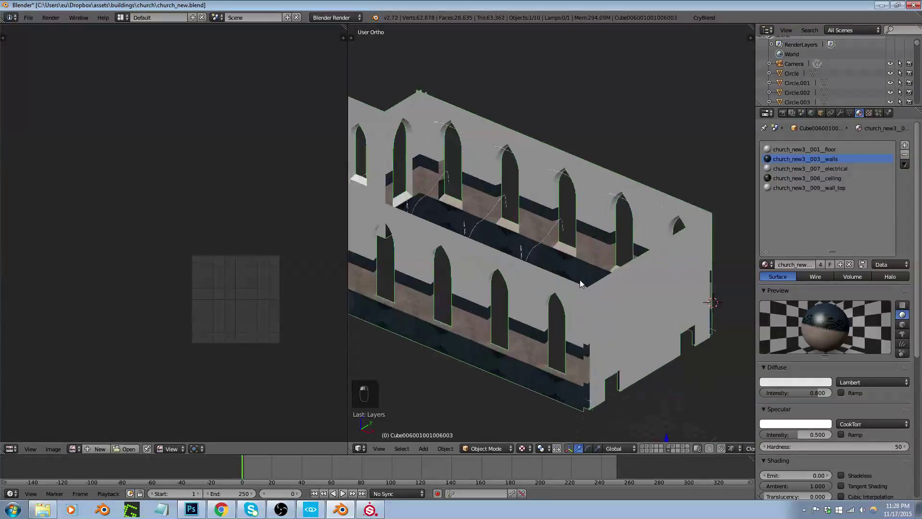
{"action": "key", "text": "alt+h"}
{"action": "scroll", "coordinate": [500, 279], "scroll_direction": "up", "scroll_amount": 5}
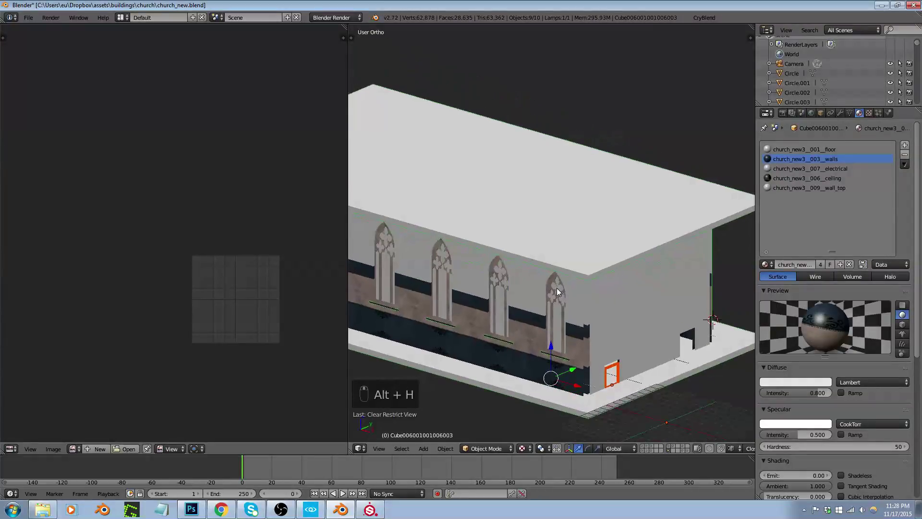
Open the stone tracery windows' mesh for editing near the entrance end of the side wall
{"action": "scroll", "coordinate": [499, 282], "scroll_direction": "up", "scroll_amount": 4}
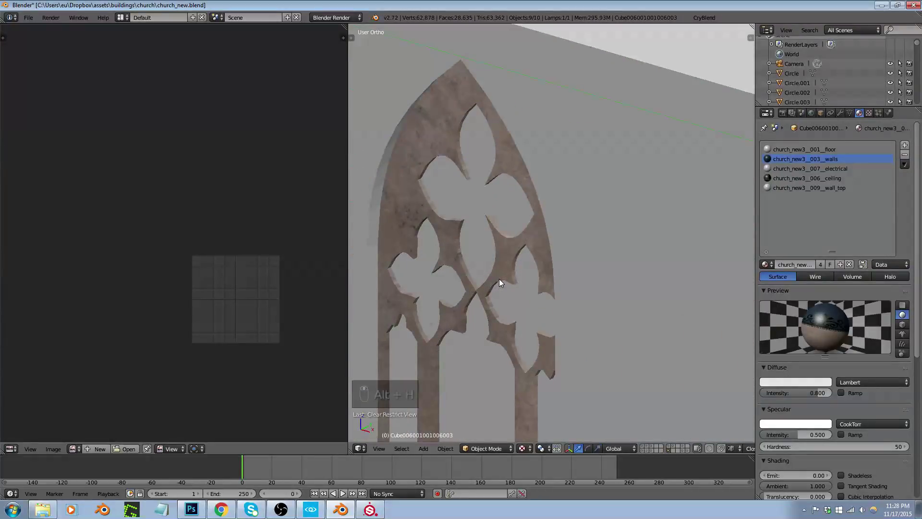
{"action": "right_click", "coordinate": [508, 249]}
{"action": "scroll", "coordinate": [506, 276], "scroll_direction": "down", "scroll_amount": 4}
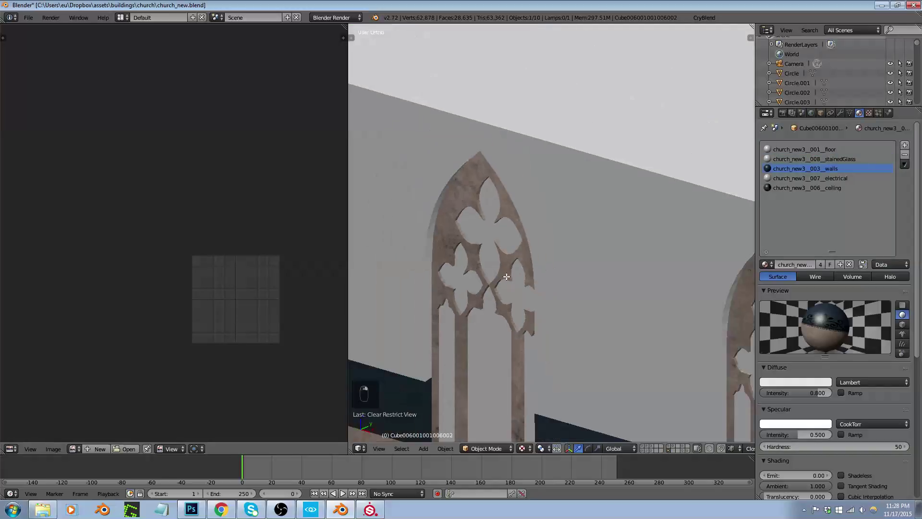
{"action": "key", "text": "Tab"}
{"action": "scroll", "coordinate": [504, 289], "scroll_direction": "down", "scroll_amount": 4}
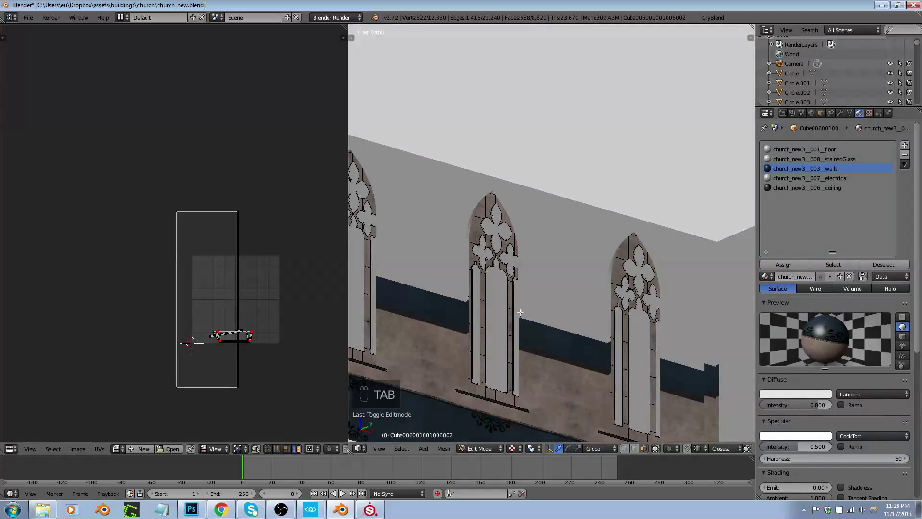
{"action": "scroll", "coordinate": [519, 312], "scroll_direction": "down", "scroll_amount": 3}
{"action": "scroll", "coordinate": [535, 297], "scroll_direction": "up", "scroll_amount": 5}
Select all linked geometry of the window second from the entrance end, including its tracery, glass and sill
{"action": "right_click", "coordinate": [535, 296]}
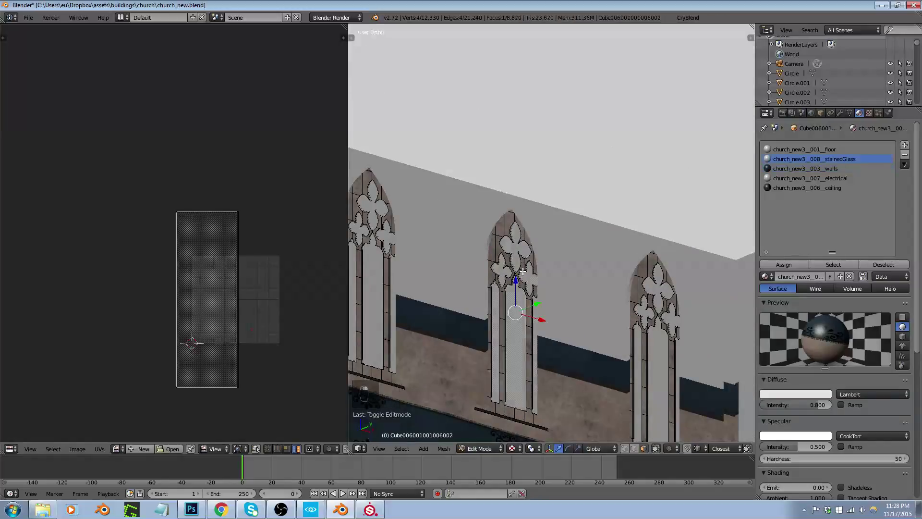
{"action": "right_click", "coordinate": [527, 310], "text": "shift"}
{"action": "right_click", "coordinate": [525, 331], "text": "shift"}
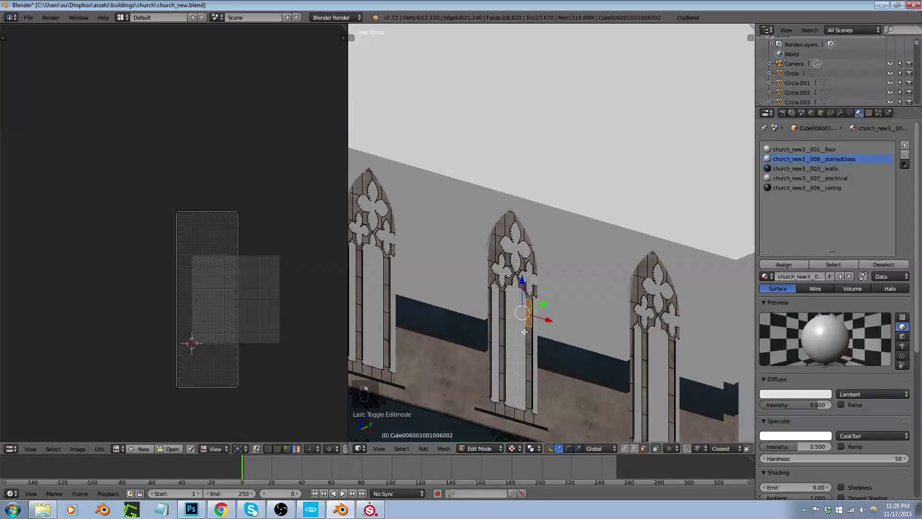
{"action": "key", "text": "ctrl+l"}
{"action": "scroll", "coordinate": [533, 308], "scroll_direction": "down", "scroll_amount": 3}
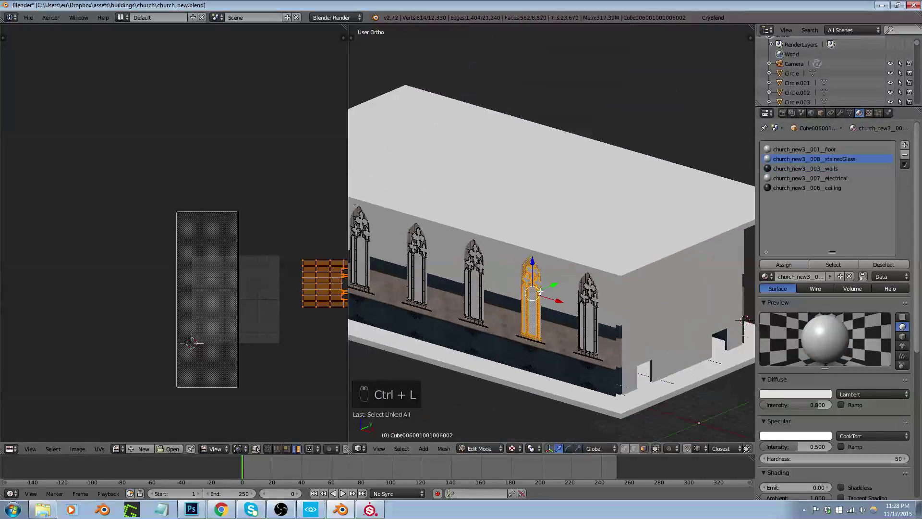
{"action": "scroll", "coordinate": [543, 330], "scroll_direction": "up", "scroll_amount": 10}
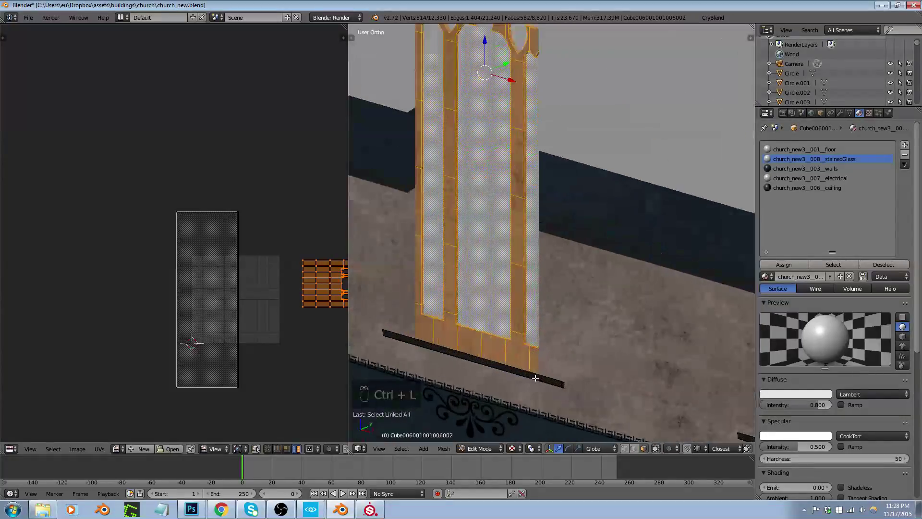
{"action": "right_click", "coordinate": [537, 376], "text": "shift"}
{"action": "key", "text": "ctrl+l"}
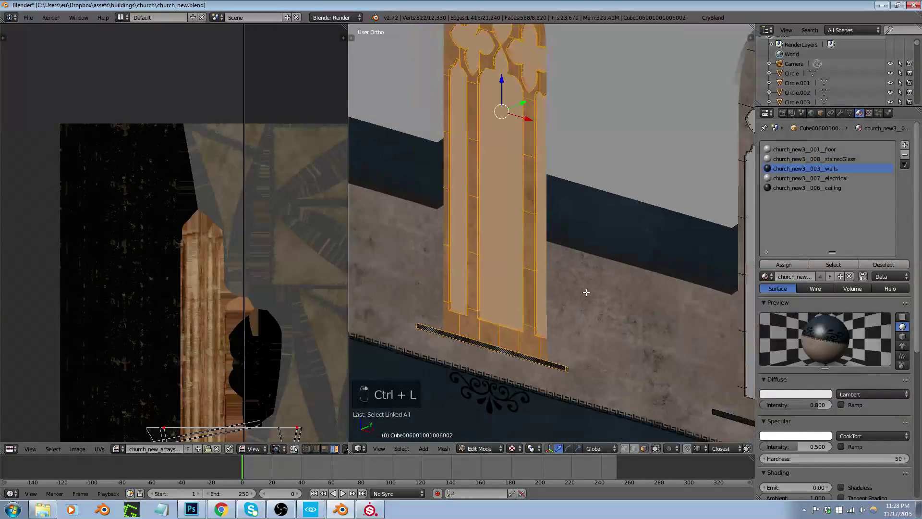
Duplicate the selected window outward from the wall along the Y axis and separate the copy into its own object
{"action": "scroll", "coordinate": [585, 296], "scroll_direction": "down", "scroll_amount": 4}
{"action": "key", "text": "shift+d"}
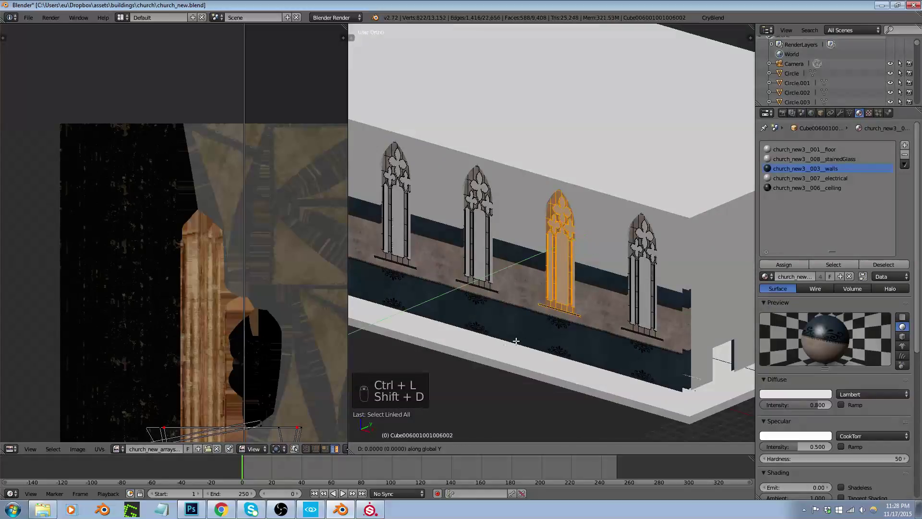
{"action": "left_click", "coordinate": [483, 358]}
{"action": "key", "text": "p"}
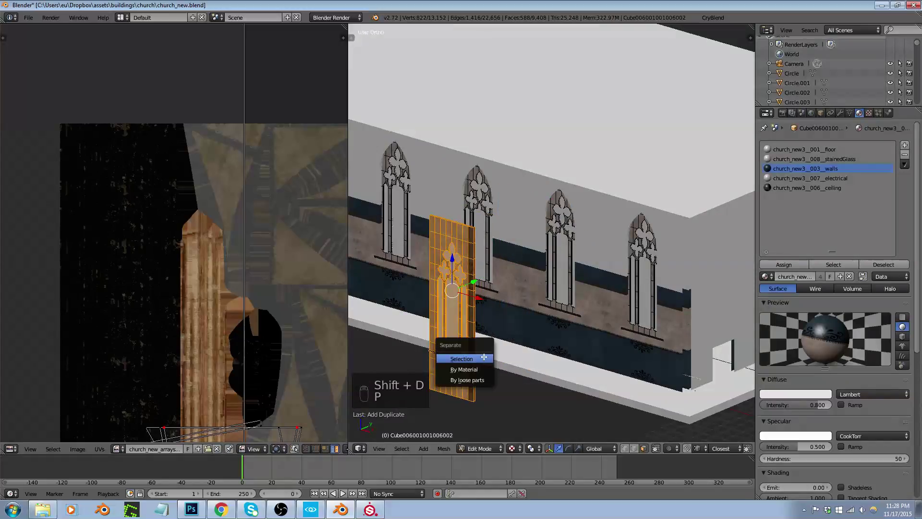
{"action": "left_click", "coordinate": [480, 356]}
{"action": "key", "text": "Tab"}
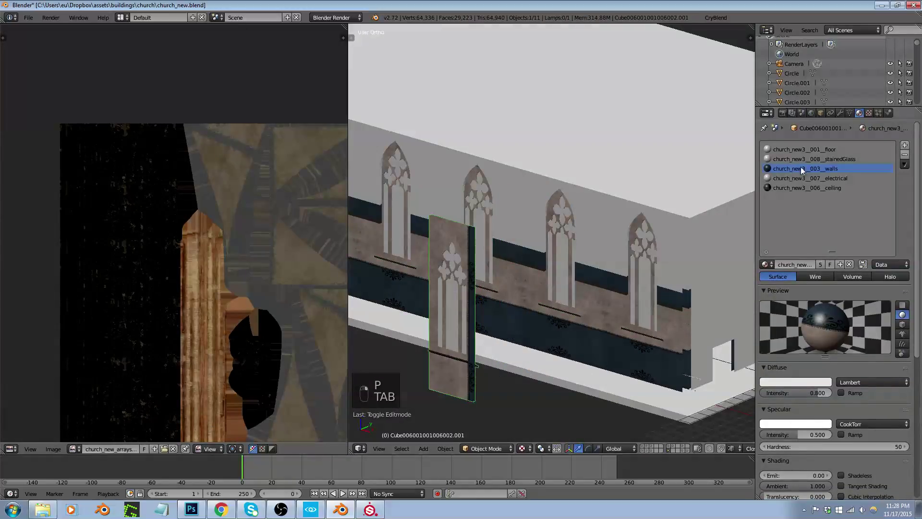
Remove the separated window copy from the church_new3.cgf group and maximize the 3D view
{"action": "left_click", "coordinate": [820, 112]}
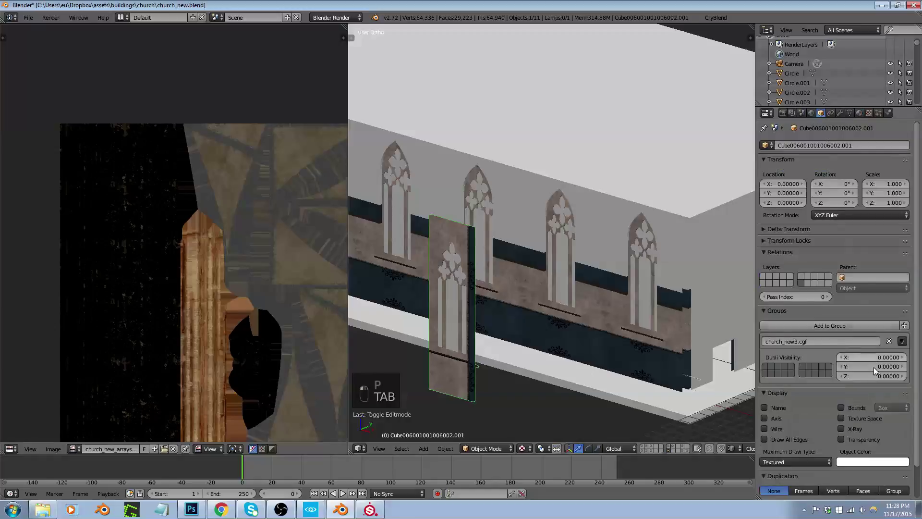
{"action": "left_click", "coordinate": [889, 342]}
{"action": "key", "text": "shift+space"}
Examine the separated window's tracery, panel edges, mesh layout and sill from the side and front
{"action": "scroll", "coordinate": [568, 254], "scroll_direction": "down", "scroll_amount": 5}
{"action": "middle_click_drag", "start_coordinate": [506, 275], "coordinate": [440, 258]}
{"action": "scroll", "coordinate": [440, 258], "scroll_direction": "up", "scroll_amount": 4}
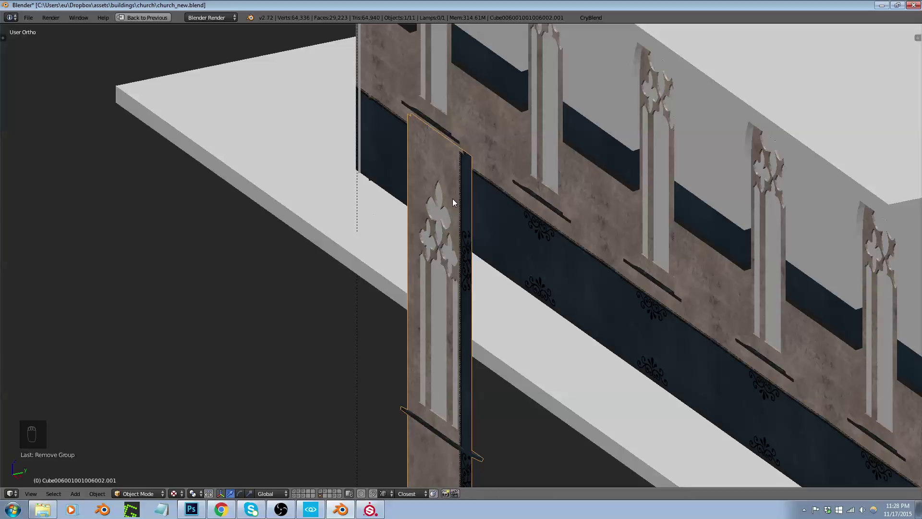
{"action": "scroll", "coordinate": [474, 241], "scroll_direction": "down", "scroll_amount": 5}
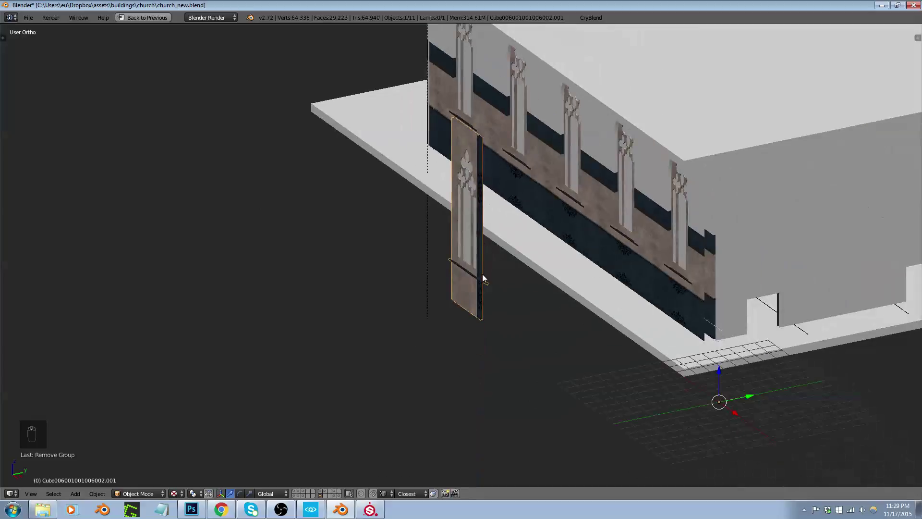
{"action": "scroll", "coordinate": [482, 274], "scroll_direction": "up", "scroll_amount": 7}
{"action": "scroll", "coordinate": [495, 293], "scroll_direction": "down", "scroll_amount": 5}
{"action": "scroll", "coordinate": [490, 319], "scroll_direction": "up", "scroll_amount": 7}
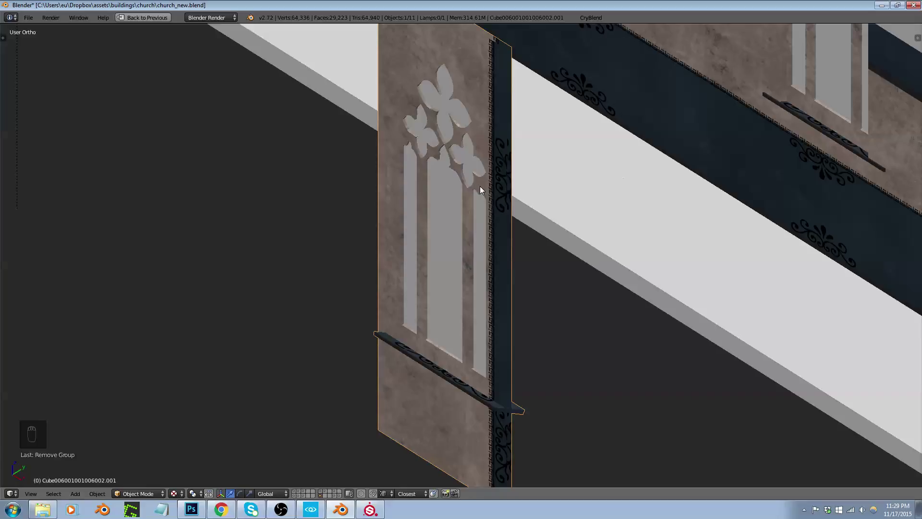
{"action": "key", "text": "Tab"}
{"action": "middle_click_drag", "start_coordinate": [474, 197], "coordinate": [525, 171]}
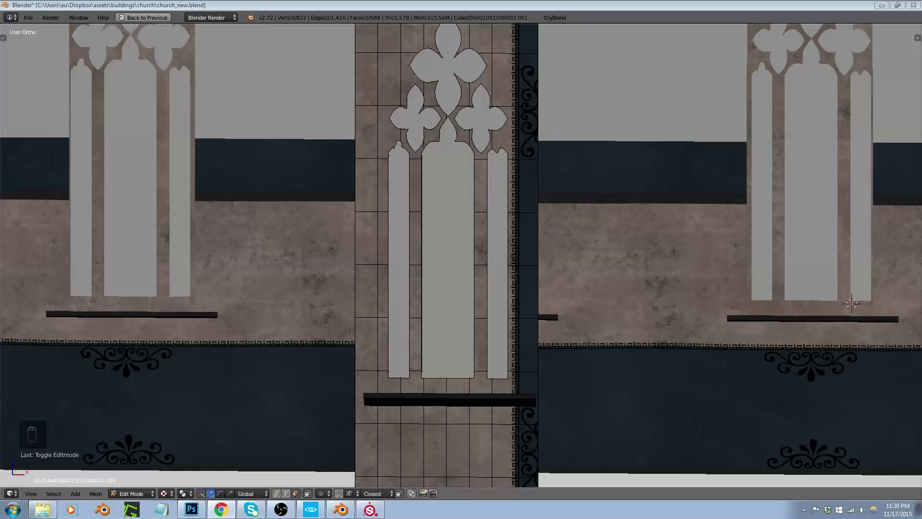
{"action": "middle_click_drag", "start_coordinate": [406, 397], "coordinate": [364, 422]}
{"action": "scroll", "coordinate": [338, 324], "scroll_direction": "down", "scroll_amount": 4}
{"action": "key", "text": "Tab"}
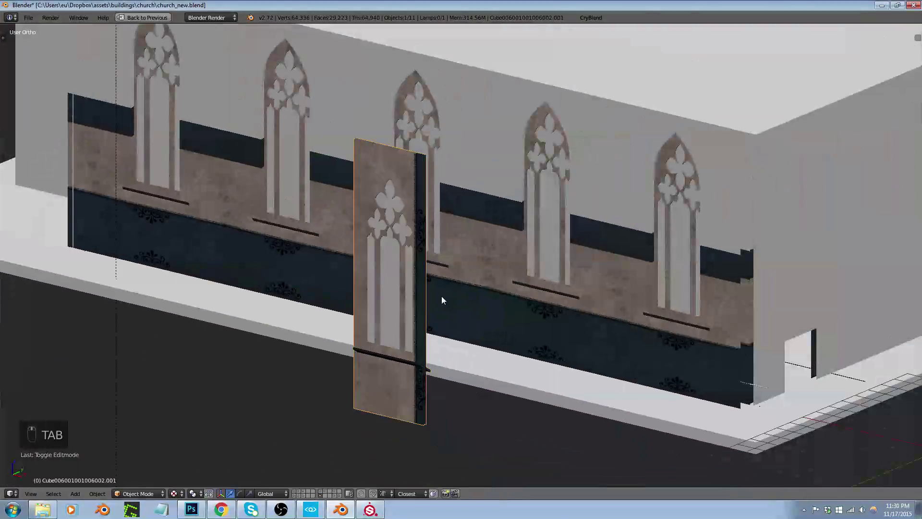
Open the wall mesh in edge select mode and select the outline of the opening second from the entrance end
{"action": "right_click", "coordinate": [546, 231]}
{"action": "key", "text": "Tab"}
{"action": "scroll", "coordinate": [562, 192], "scroll_direction": "up", "scroll_amount": 2}
{"action": "right_click", "coordinate": [569, 172]}
{"action": "key", "text": "ctrl+Tab"}
{"action": "left_click", "coordinate": [565, 161]}
{"action": "right_click", "coordinate": [566, 237], "text": "alt"}
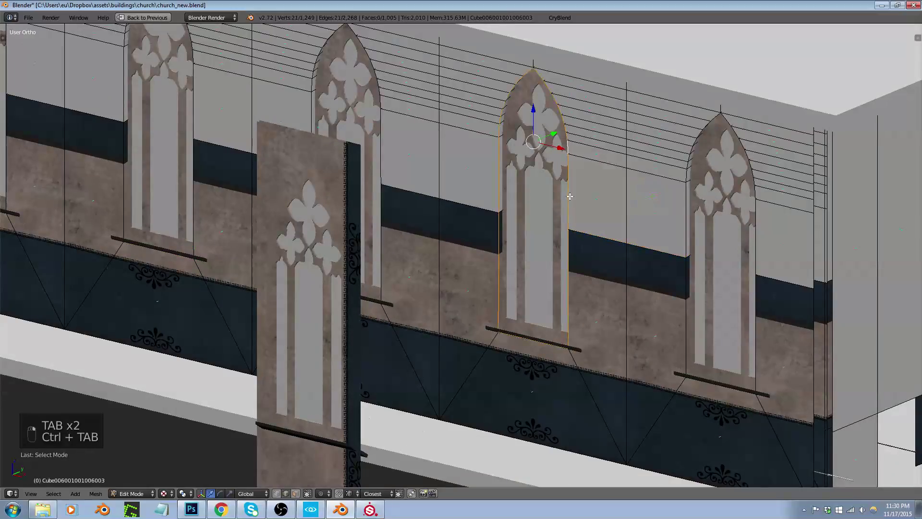
Duplicate the window opening's outline outward along the Y axis and separate it into its own object
{"action": "scroll", "coordinate": [567, 238], "scroll_direction": "down", "scroll_amount": 2}
{"action": "key", "text": "shift+d"}
{"action": "key", "text": "y"}
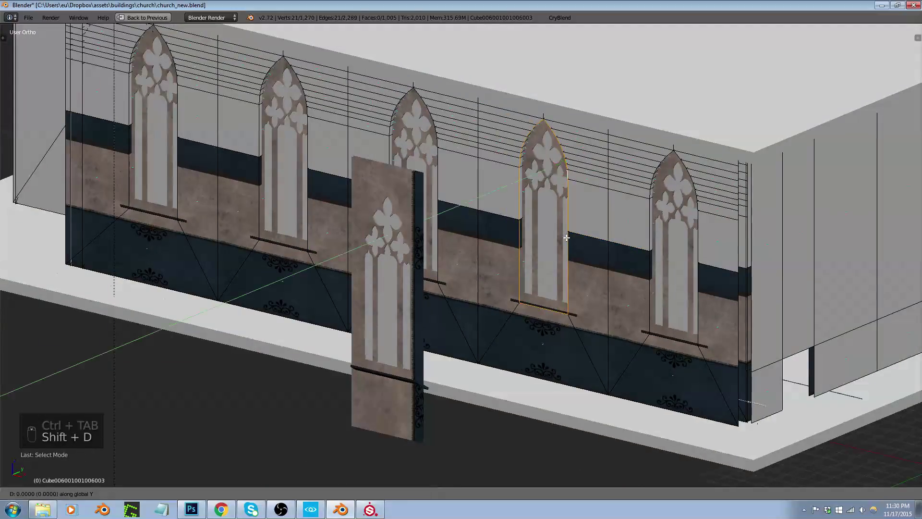
{"action": "left_click", "coordinate": [329, 323]}
{"action": "key", "text": "p"}
{"action": "left_click", "coordinate": [329, 323]}
{"action": "key", "text": "Tab"}
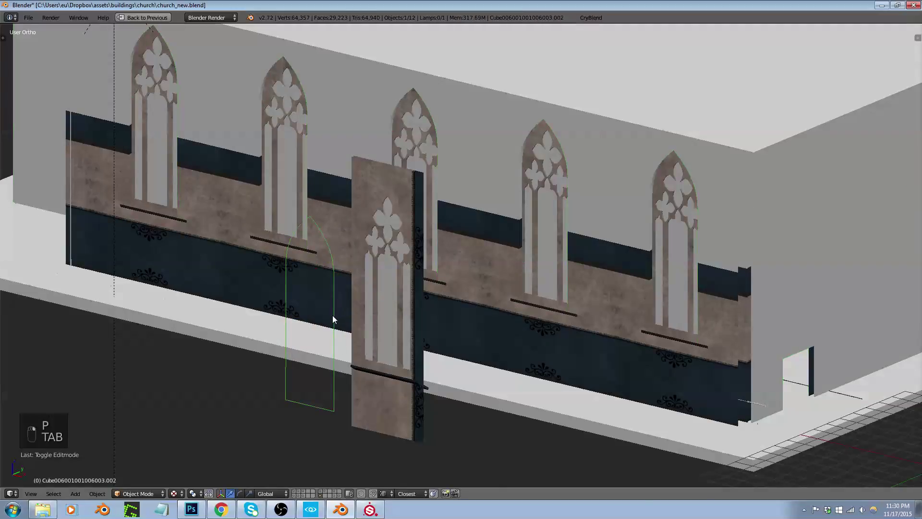
Remove the separated outline from the church_new3.cgf group and inspect its edges beside the window copy
{"action": "key", "text": "shift+space"}
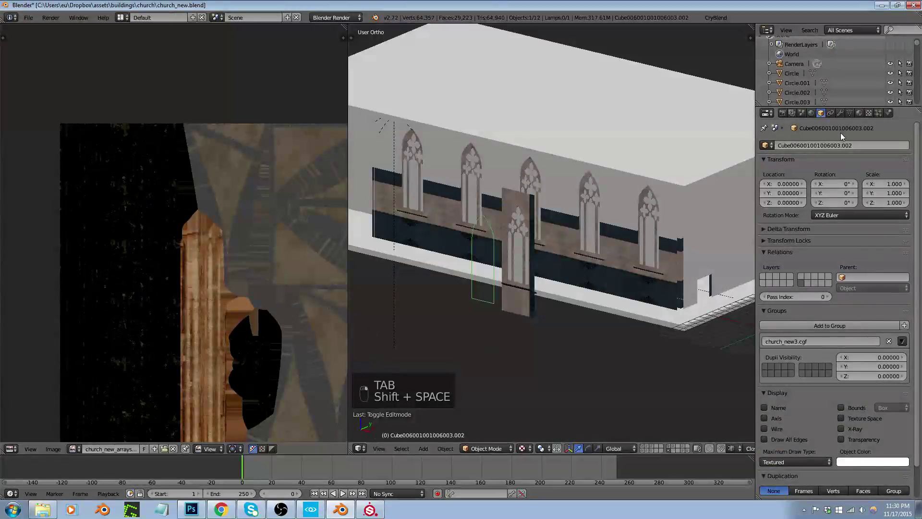
{"action": "left_click", "coordinate": [889, 341]}
{"action": "key", "text": "shift+space"}
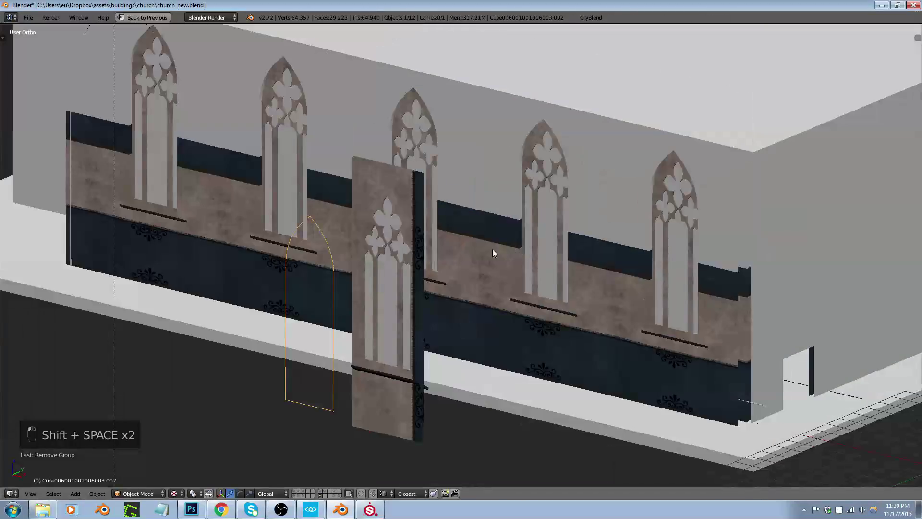
{"action": "scroll", "coordinate": [365, 319], "scroll_direction": "up", "scroll_amount": 2}
{"action": "key", "text": "Tab"}
{"action": "key", "text": "a"}
{"action": "key", "text": "a"}
{"action": "mouse_move", "coordinate": [335, 324]}
{"action": "middle_mouse_down"}
{"action": "mouse_move", "coordinate": [365, 340]}
{"action": "mouse_move", "coordinate": [319, 333]}
{"action": "middle_mouse_up"}
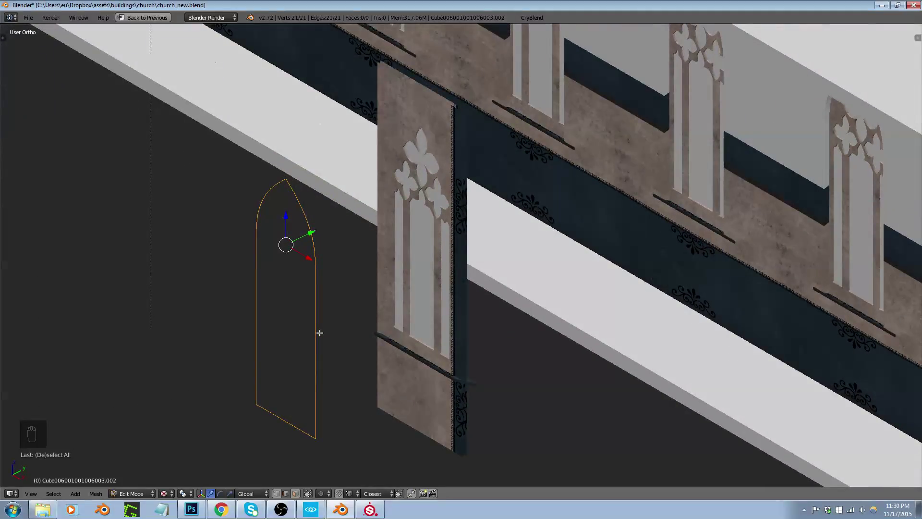
{"action": "key", "text": "Tab"}
Display the wall mesh in wireframe and select the seam-marked edge loop of the same window opening
{"action": "right_click", "coordinate": [735, 174]}
{"action": "key", "text": "Tab"}
{"action": "key", "text": "z"}
{"action": "right_click", "coordinate": [741, 232], "text": "alt"}
{"action": "scroll", "coordinate": [740, 233], "scroll_direction": "down", "scroll_amount": 3}
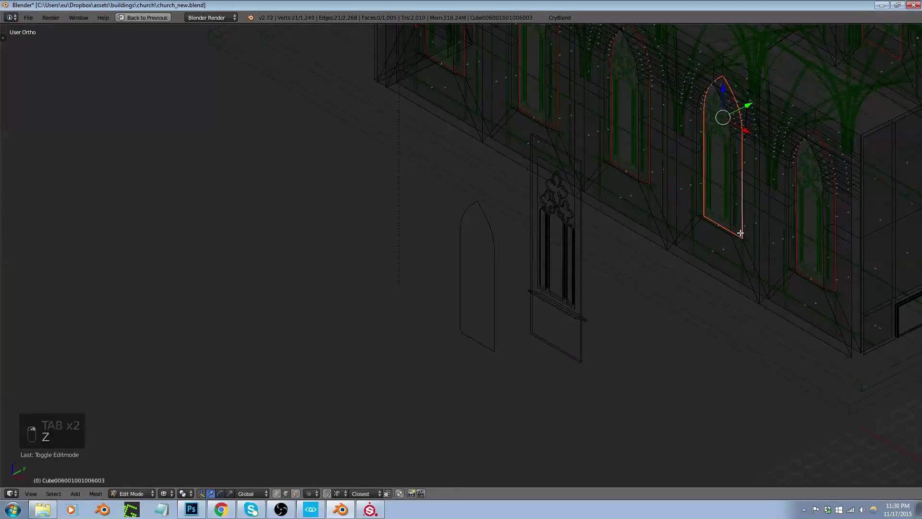
Duplicate the seam-marked loop next to the first outline and separate it into its own object
{"action": "key", "text": "shift+d"}
{"action": "left_click", "coordinate": [513, 315]}
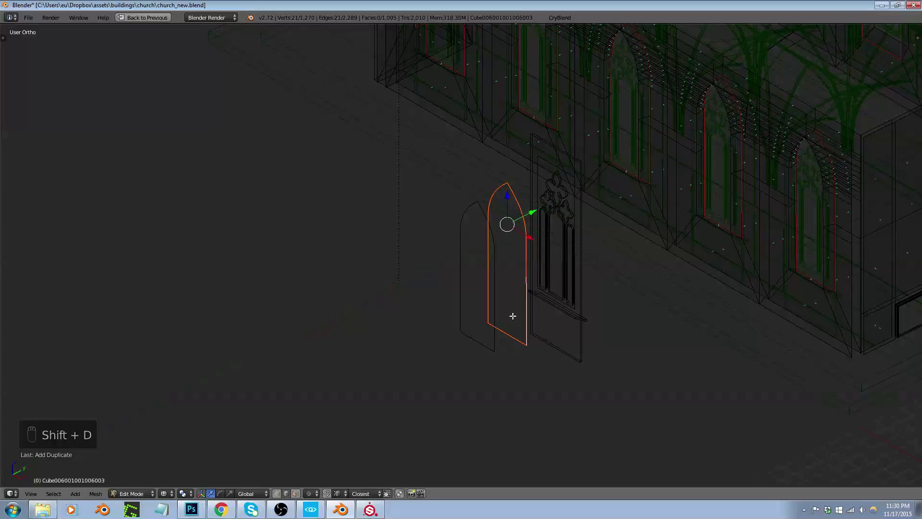
{"action": "key", "text": "p"}
{"action": "left_click", "coordinate": [512, 314]}
{"action": "key", "text": "Tab"}
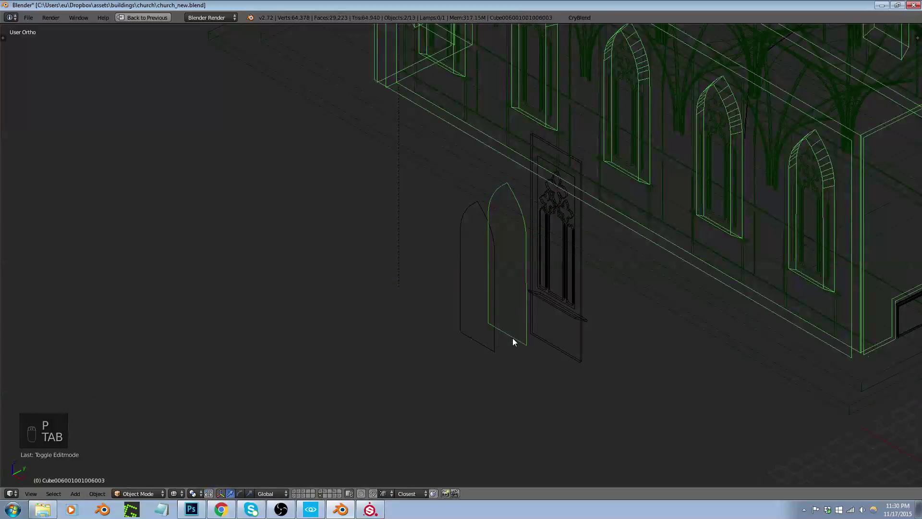
Delete both separated window outlines beside the tracery window copy
{"action": "right_click", "coordinate": [497, 344], "text": "shift"}
{"action": "key", "text": "x"}
{"action": "left_click", "coordinate": [496, 345]}
{"action": "right_click", "coordinate": [691, 211]}
{"action": "key", "text": "Tab"}
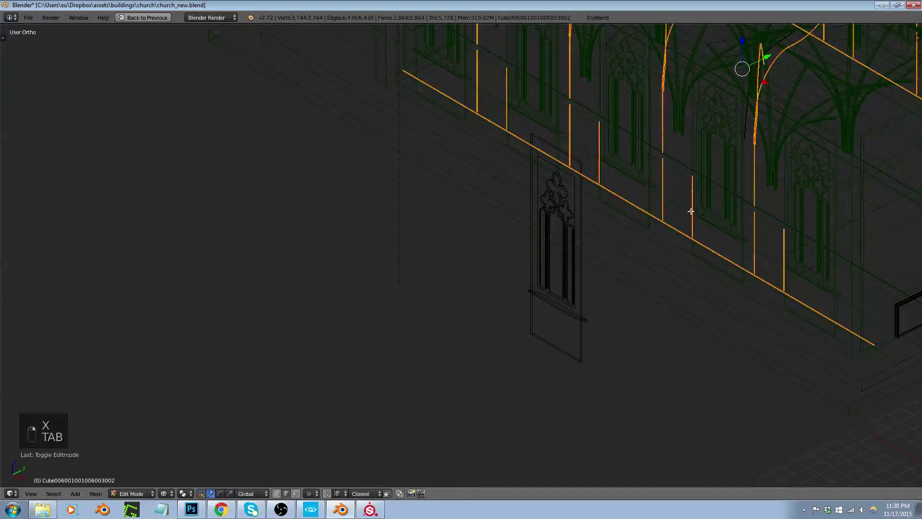
{"action": "key", "text": "Tab"}
Select both edge loops, inner and outer, around one window opening of the wall mesh
{"action": "right_click", "coordinate": [714, 223]}
{"action": "key", "text": "Tab"}
{"action": "scroll", "coordinate": [744, 226], "scroll_direction": "up", "scroll_amount": 4}
{"action": "right_click", "coordinate": [742, 216], "text": "alt"}
{"action": "right_click", "coordinate": [718, 226], "text": "alt+shift"}
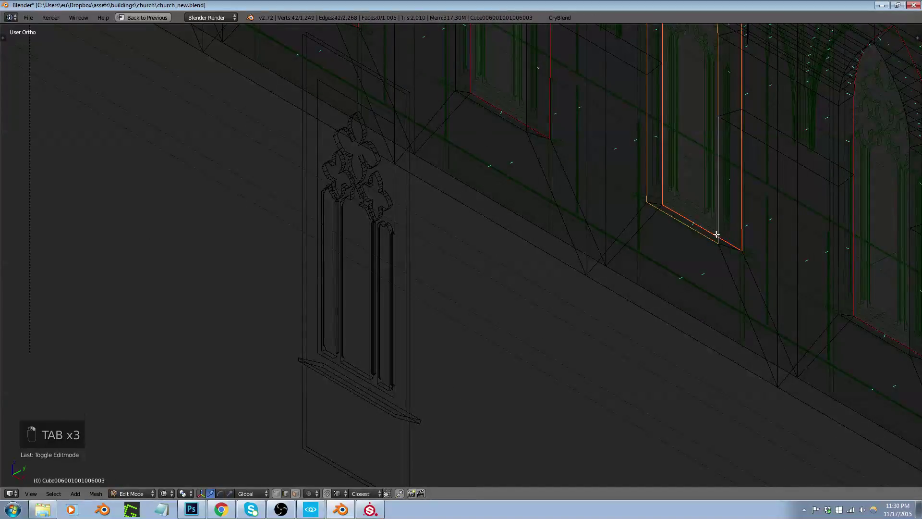
Duplicate the two opening loops, move them along global Y out beside the tracery window copy, and separate them into their own object
{"action": "scroll", "coordinate": [711, 245], "scroll_direction": "down", "scroll_amount": 4}
{"action": "key", "text": "shift+d"}
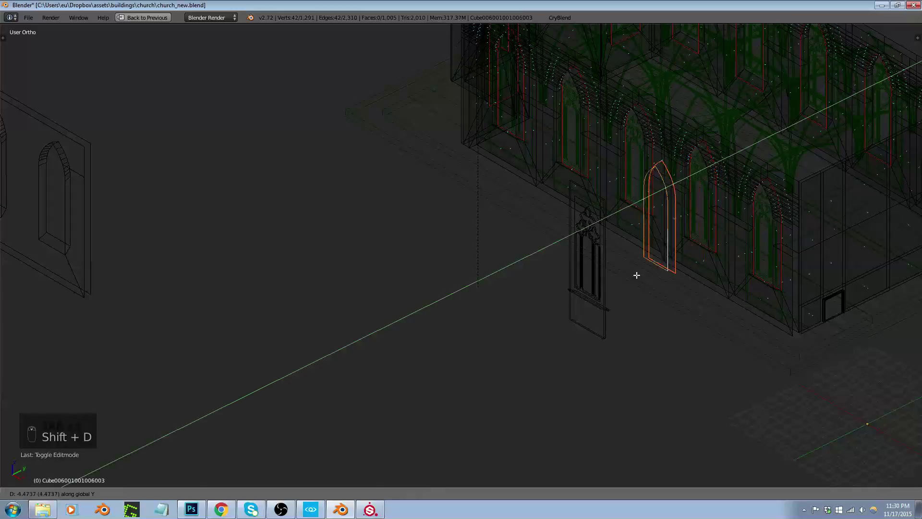
{"action": "left_click", "coordinate": [516, 298]}
{"action": "key", "text": "p"}
{"action": "left_click", "coordinate": [520, 301]}
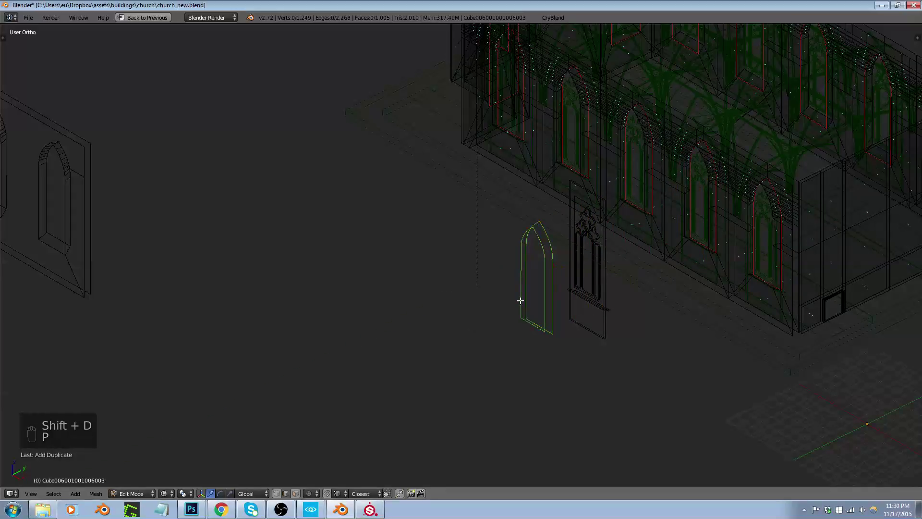
Remove the separated window outline from the church_new3.cgf group
{"action": "key", "text": "Tab"}
{"action": "right_click", "coordinate": [546, 319]}
{"action": "key", "text": "shift+space"}
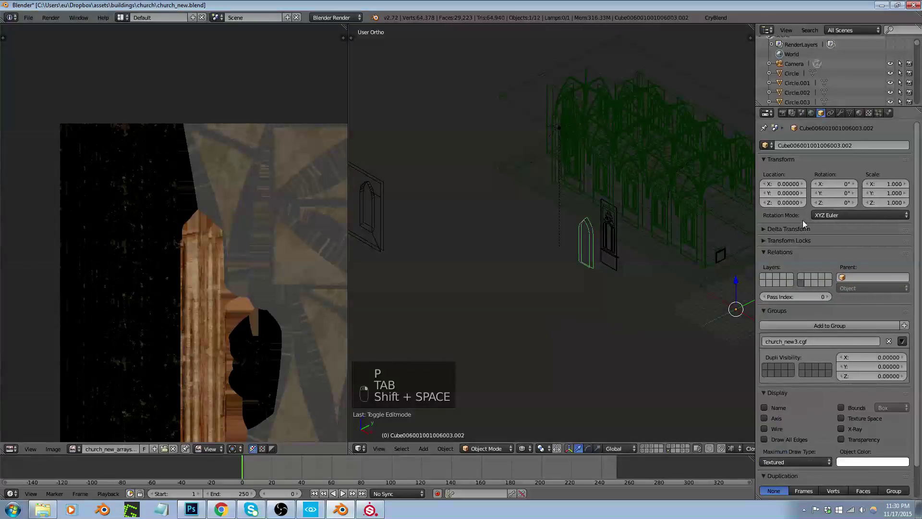
{"action": "key", "text": "shift+space"}
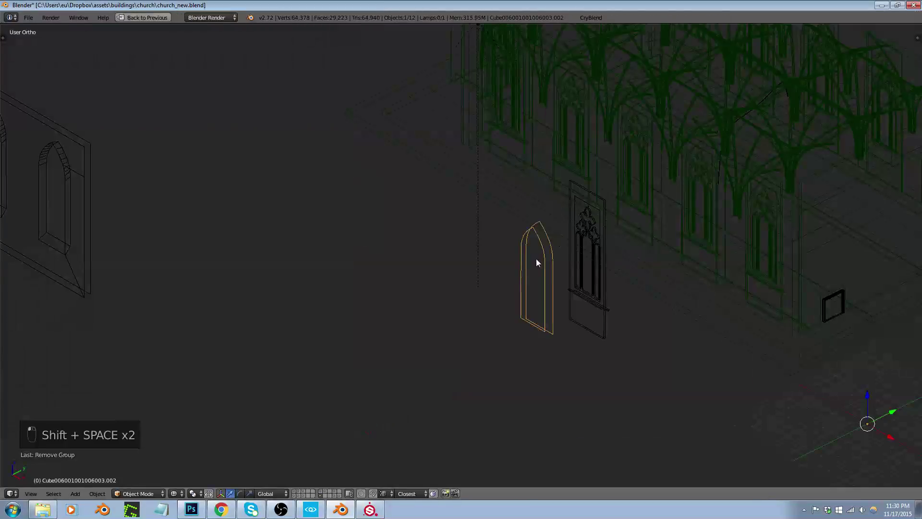
Extrude one edge loop of the window outline and scale it outward into a narrow border around the arch
{"action": "scroll", "coordinate": [540, 257], "scroll_direction": "up", "scroll_amount": 5}
{"action": "key", "text": "Tab"}
{"action": "middle_click_drag", "start_coordinate": [588, 294], "coordinate": [473, 290]}
{"action": "key", "text": "e"}
{"action": "left_click", "coordinate": [495, 286]}
{"action": "key", "text": "s"}
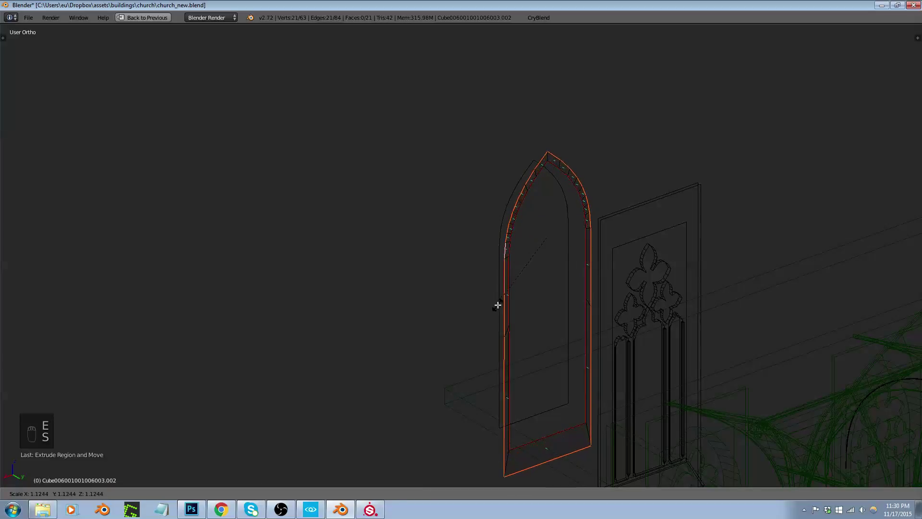
{"action": "left_click", "coordinate": [505, 310]}
Raise the bottom outer edge of the new border by about 0.5 along Z
{"action": "left_click", "coordinate": [556, 460]}
{"action": "left_click_drag", "start_coordinate": [550, 435], "coordinate": [550, 429]}
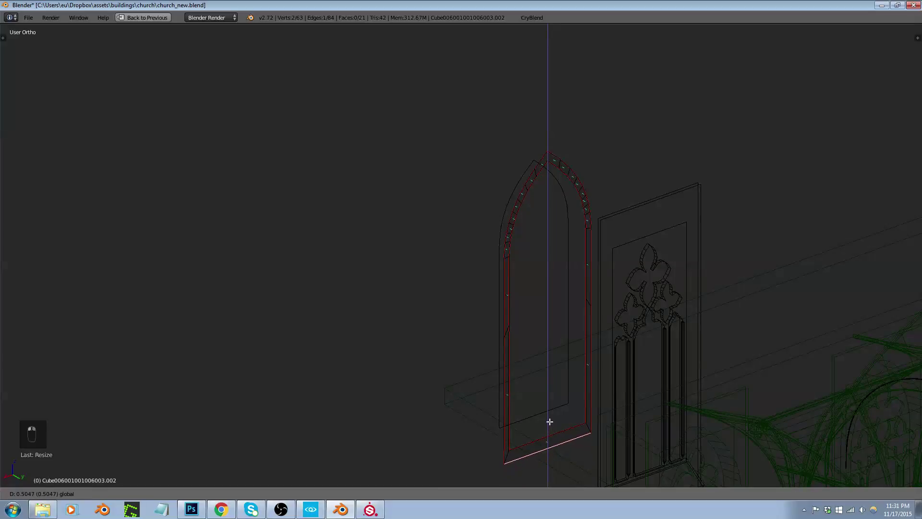
{"action": "left_click", "coordinate": [550, 421]}
Extrude the outline's other edge loop, scale it outward into a matching border, and display the mesh in solid shading
{"action": "left_click", "coordinate": [498, 250], "text": "alt"}
{"action": "middle_click_drag", "start_coordinate": [498, 249], "coordinate": [649, 265]}
{"action": "key", "text": "e"}
{"action": "right_click", "coordinate": [582, 265]}
{"action": "key", "text": "s"}
{"action": "left_click", "coordinate": [585, 267]}
{"action": "key", "text": "z"}
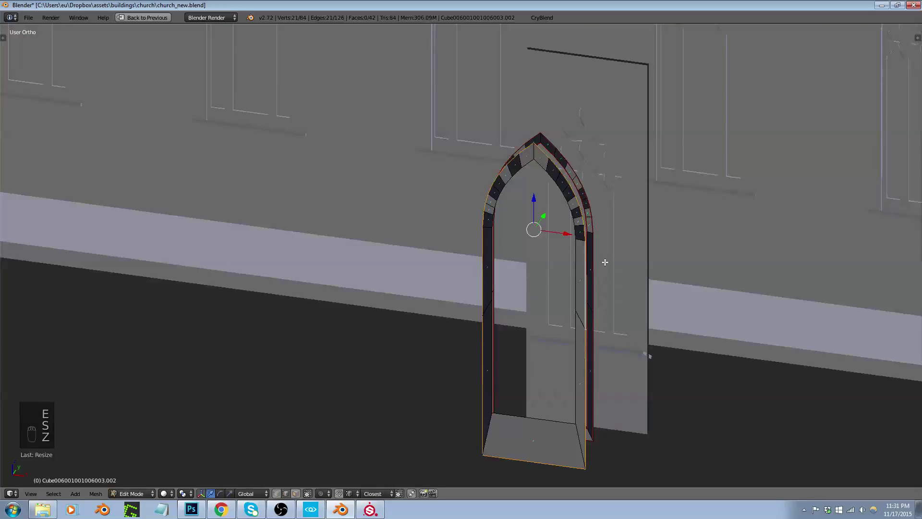
Recalculate the normals of the whole frame and raise the bottom outer edge of the second border along Z
{"action": "key", "text": "a"}
{"action": "key", "text": "a"}
{"action": "key", "text": "a"}
{"action": "middle_click_drag", "start_coordinate": [586, 267], "coordinate": [570, 434]}
{"action": "key", "text": "ctrl+n"}
{"action": "right_click", "coordinate": [544, 463]}
{"action": "left_click_drag", "start_coordinate": [531, 441], "coordinate": [531, 397]}
{"action": "mouse_move", "coordinate": [548, 375]}
{"action": "middle_mouse_down"}
{"action": "mouse_move", "coordinate": [527, 362]}
{"action": "mouse_move", "coordinate": [525, 348]}
{"action": "mouse_move", "coordinate": [558, 362]}
{"action": "middle_mouse_up"}
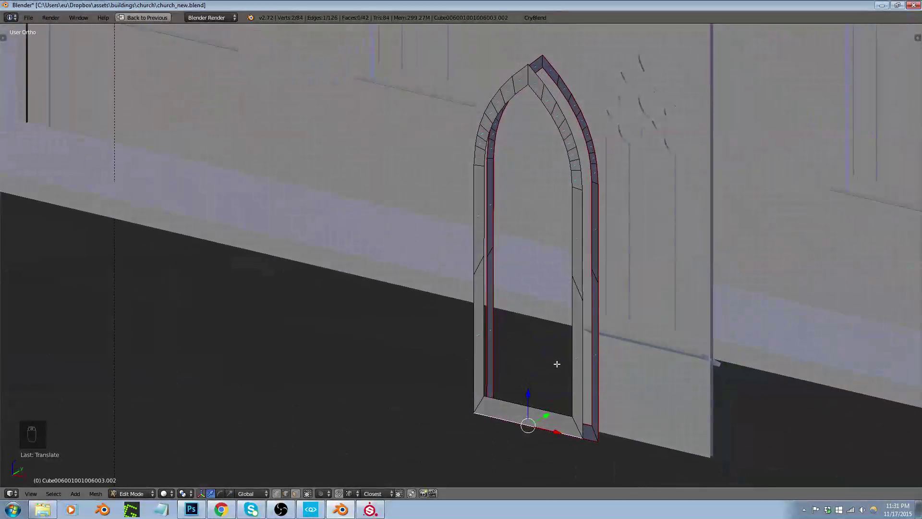
Select the inner edge loops of both borders and scale them down to about 0.97
{"action": "right_click", "coordinate": [491, 330], "text": "alt"}
{"action": "middle_click_drag", "start_coordinate": [490, 330], "coordinate": [513, 352]}
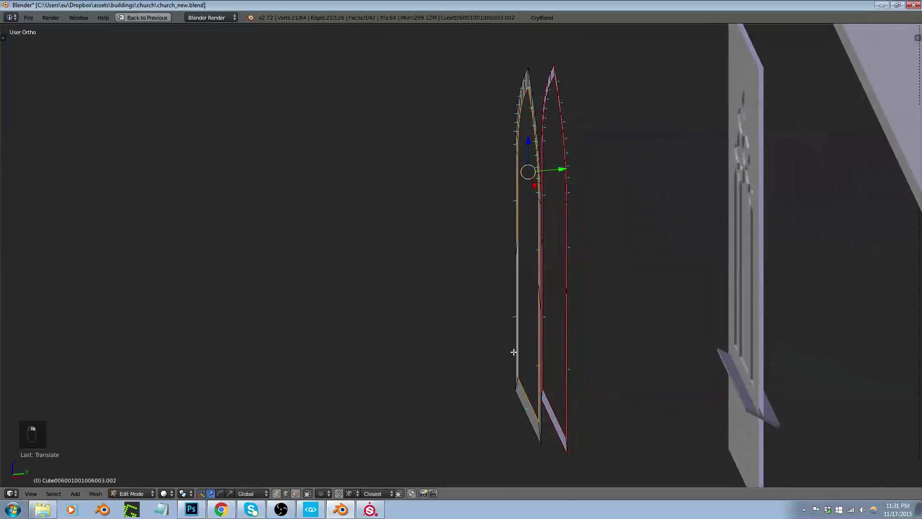
{"action": "right_click", "coordinate": [555, 408], "text": "alt+shift"}
{"action": "middle_click_drag", "start_coordinate": [556, 408], "coordinate": [590, 369]}
{"action": "key", "text": "s"}
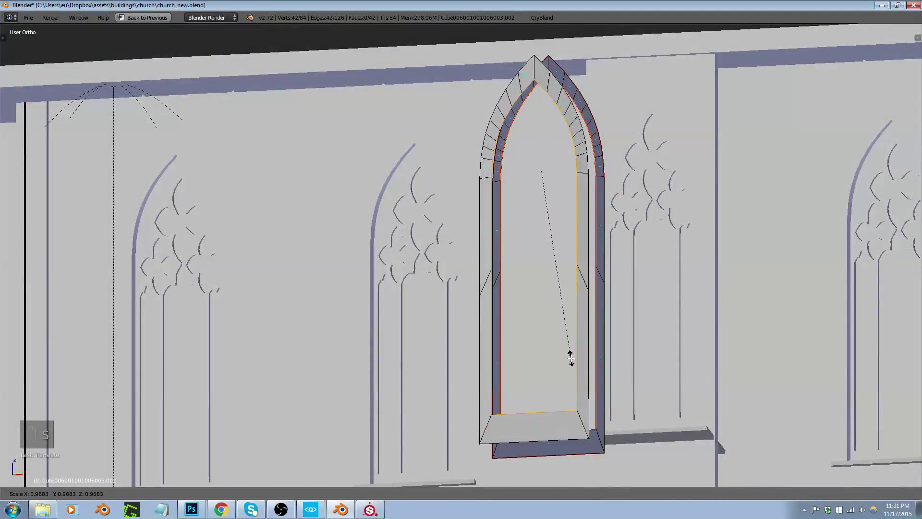
{"action": "left_click", "coordinate": [571, 358]}
Bridge the two inner edge loops to join the front and back borders
{"action": "middle_click_drag", "start_coordinate": [571, 358], "coordinate": [558, 385]}
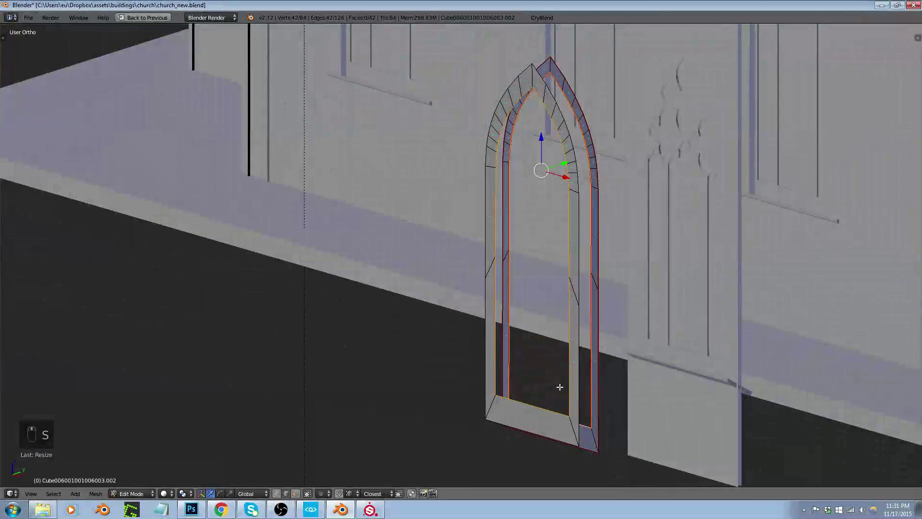
{"action": "key", "text": "ctrl+e"}
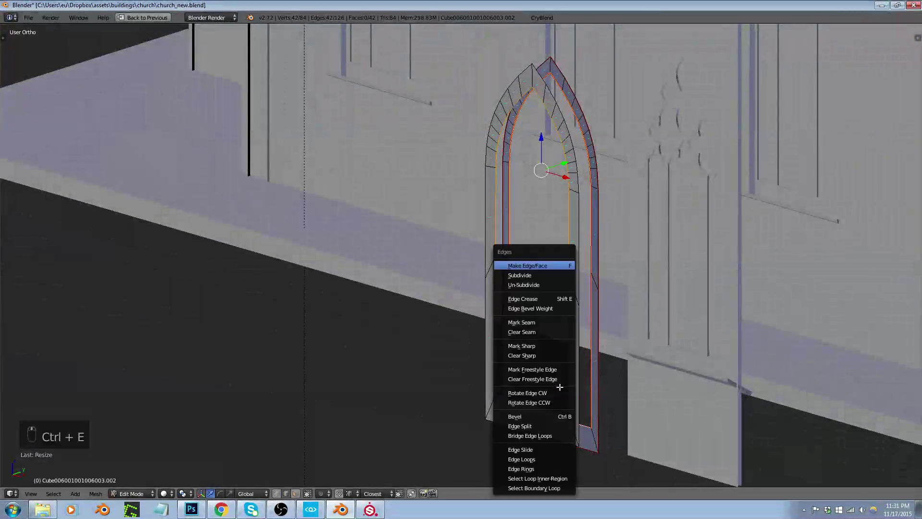
{"action": "left_click", "coordinate": [546, 435]}
{"action": "middle_click_drag", "start_coordinate": [538, 423], "coordinate": [561, 320]}
Select the entire window frame mesh and scale it along Y to make it deeper
{"action": "key", "text": "a"}
{"action": "key", "text": "a"}
{"action": "key", "text": "a"}
{"action": "key", "text": "s"}
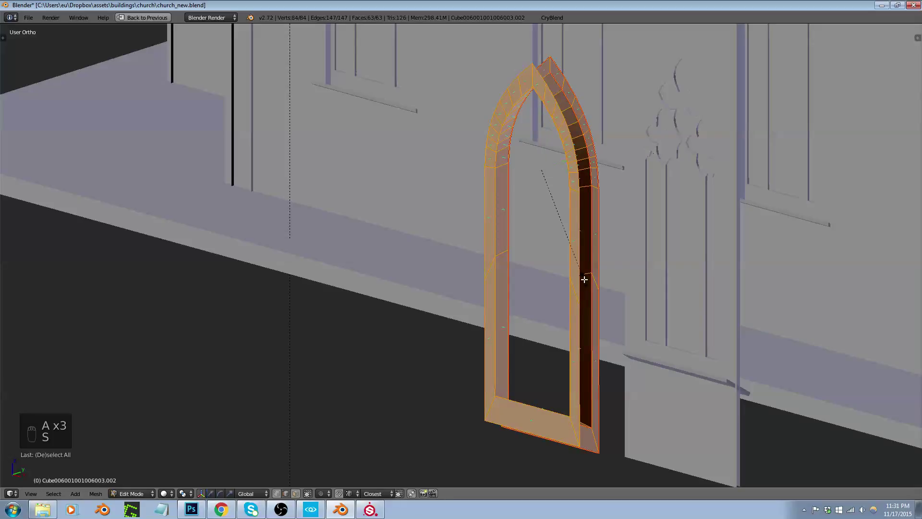
{"action": "key", "text": "y"}
{"action": "left_click", "coordinate": [594, 301]}
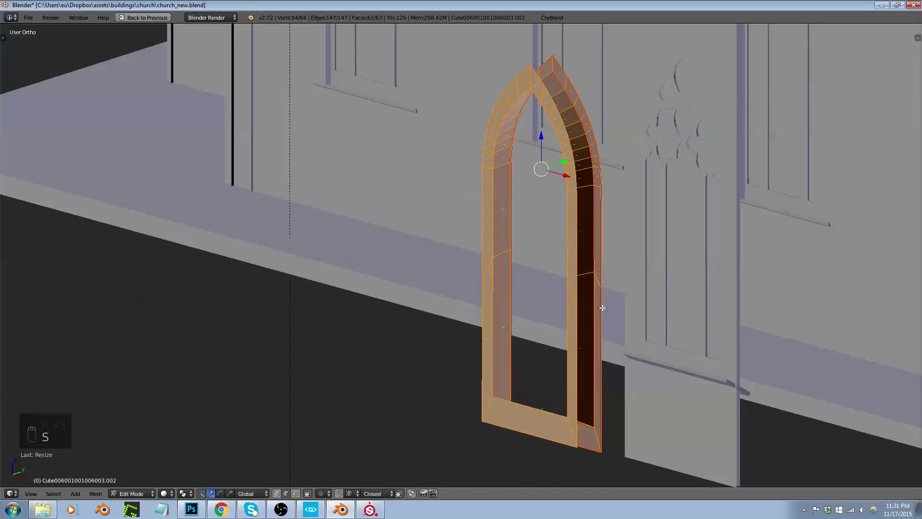
Extrude the outer edge loops of the frame's front and back borders inward along global Y to give both borders thickness
{"action": "key", "text": "ctrl+Tab"}
{"action": "left_click", "coordinate": [572, 257]}
{"action": "right_click", "coordinate": [576, 239], "text": "alt"}
{"action": "middle_click_drag", "start_coordinate": [582, 238], "coordinate": [583, 250]}
{"action": "key", "text": "e"}
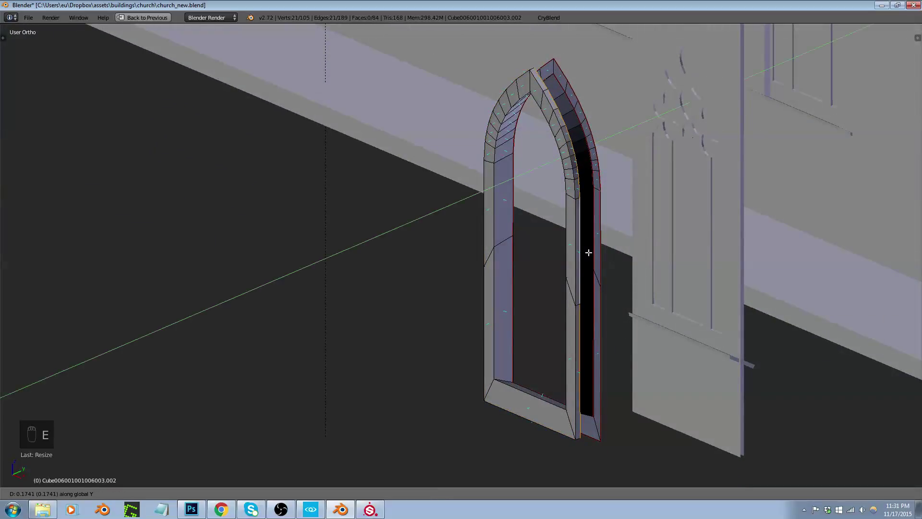
{"action": "left_click", "coordinate": [589, 251]}
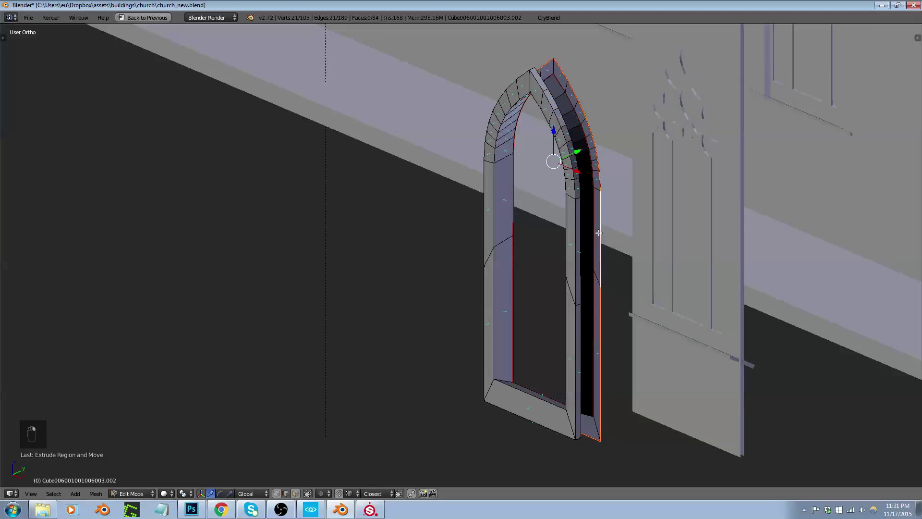
{"action": "key", "text": "e"}
{"action": "left_click", "coordinate": [596, 243]}
{"action": "middle_click_drag", "start_coordinate": [597, 242], "coordinate": [654, 286]}
Hide every object except the church walls and the new window frame, and select the frame
{"action": "key", "text": "Tab"}
{"action": "scroll", "coordinate": [532, 291], "scroll_direction": "down", "scroll_amount": 5}
{"action": "right_click", "coordinate": [728, 186]}
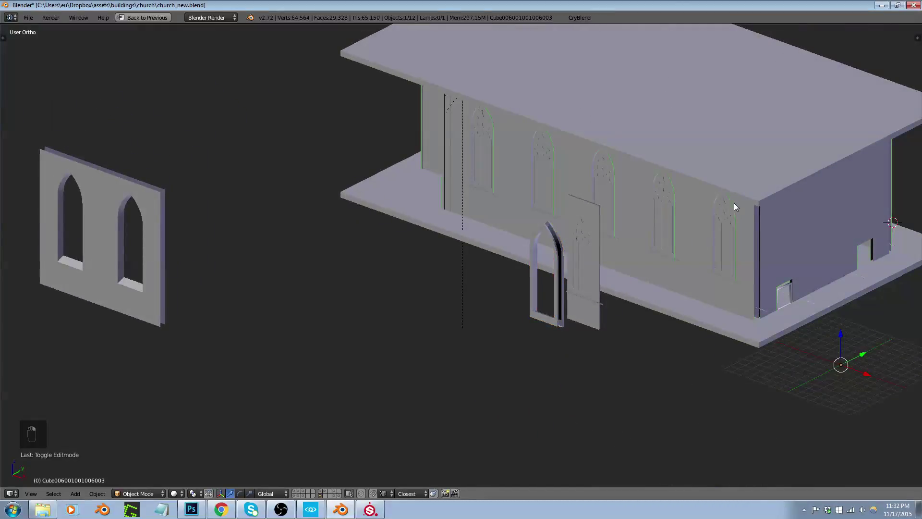
{"action": "right_click", "coordinate": [561, 285]}
{"action": "key", "text": "ctrl+i"}
{"action": "key", "text": "h"}
{"action": "right_click", "coordinate": [562, 286]}
{"action": "mouse_move", "coordinate": [561, 287]}
{"action": "middle_mouse_down"}
{"action": "mouse_move", "coordinate": [540, 292]}
{"action": "mouse_move", "coordinate": [564, 300]}
{"action": "middle_mouse_up"}
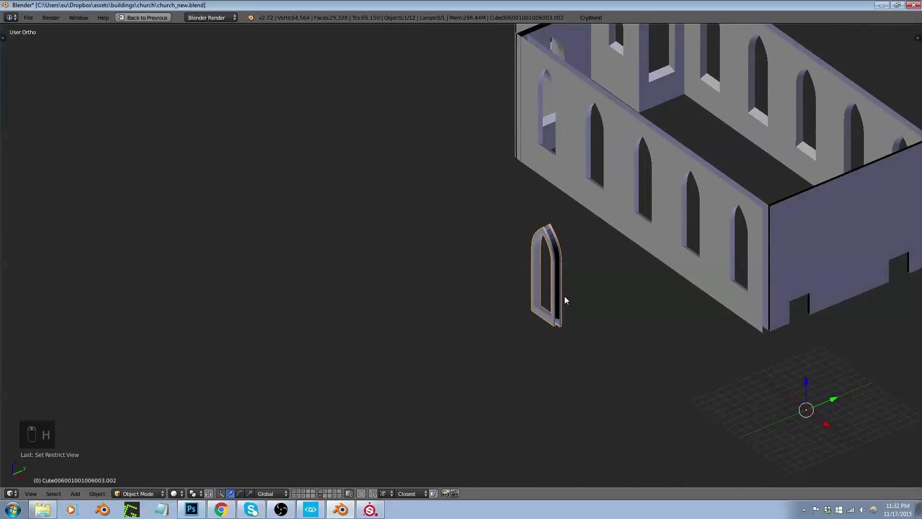
Set the window frame's origin to its center of mass
{"action": "key", "text": "ctrl+alt+shift+c"}
{"action": "left_click", "coordinate": [557, 318]}
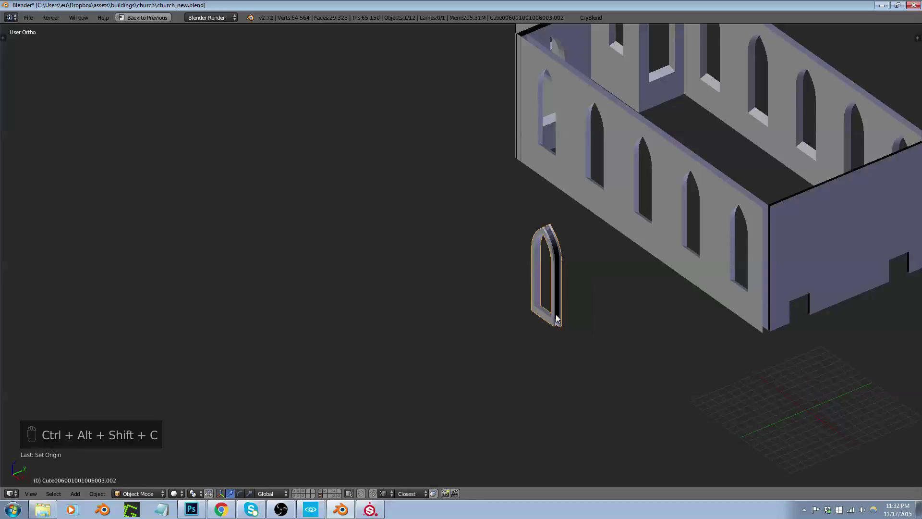
{"action": "key", "text": "ctrl+alt+shift+c"}
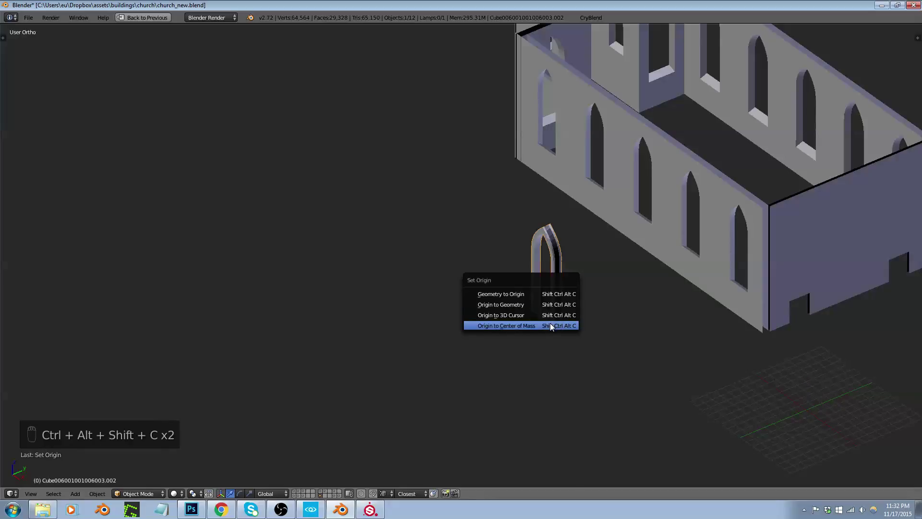
{"action": "left_click", "coordinate": [550, 323]}
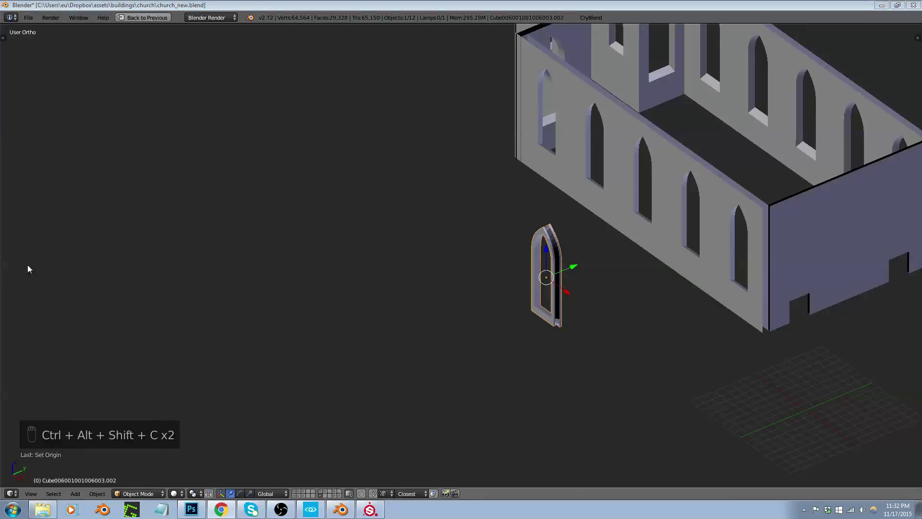
Move the window frame into a side wall opening and align it with the opening's edges
{"action": "left_click_drag", "start_coordinate": [578, 268], "coordinate": [722, 218]}
{"action": "middle_click_drag", "start_coordinate": [722, 218], "coordinate": [681, 218]}
{"action": "scroll", "coordinate": [680, 219], "scroll_direction": "up", "scroll_amount": 10}
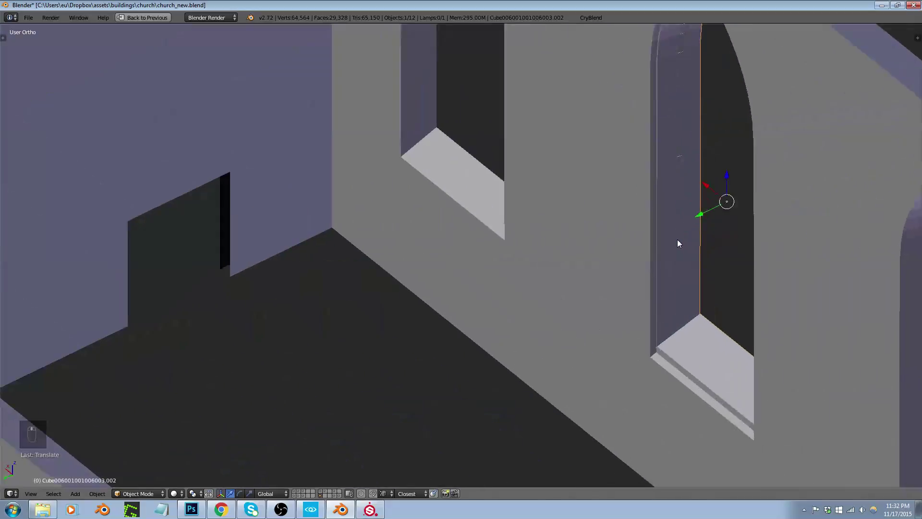
{"action": "scroll", "coordinate": [677, 242], "scroll_direction": "up", "scroll_amount": 1}
{"action": "left_click_drag", "start_coordinate": [706, 210], "coordinate": [703, 212]}
{"action": "mouse_move", "coordinate": [704, 216]}
{"action": "middle_mouse_down"}
{"action": "mouse_move", "coordinate": [634, 225]}
{"action": "mouse_move", "coordinate": [638, 240]}
{"action": "mouse_move", "coordinate": [681, 255]}
{"action": "mouse_move", "coordinate": [710, 212]}
{"action": "middle_mouse_up"}
{"action": "left_click_drag", "start_coordinate": [698, 198], "coordinate": [694, 194]}
{"action": "middle_click_drag", "start_coordinate": [730, 204], "coordinate": [562, 188]}
{"action": "left_click_drag", "start_coordinate": [745, 185], "coordinate": [743, 183]}
{"action": "middle_click_drag", "start_coordinate": [743, 183], "coordinate": [635, 359]}
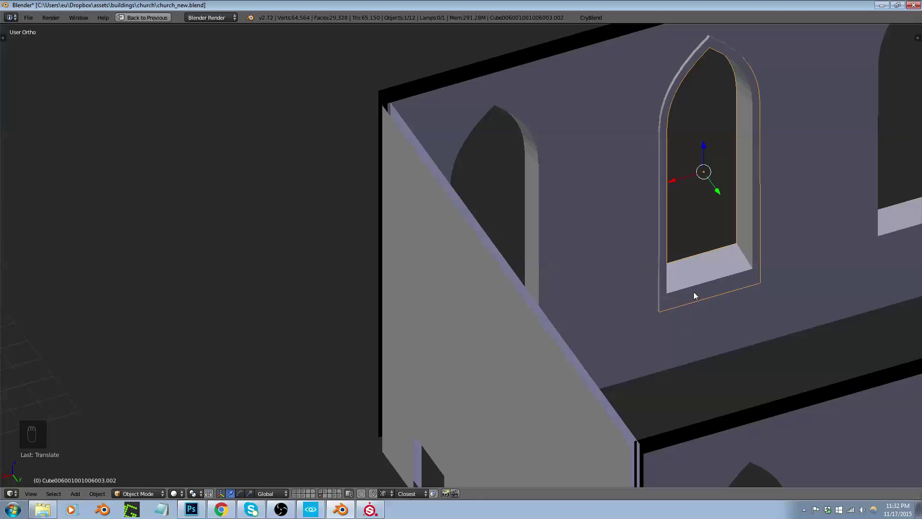
Examine how the frame sits in the wall opening from inside and outside the church
{"action": "scroll", "coordinate": [692, 297], "scroll_direction": "up", "scroll_amount": 5}
{"action": "scroll", "coordinate": [742, 261], "scroll_direction": "down", "scroll_amount": 4}
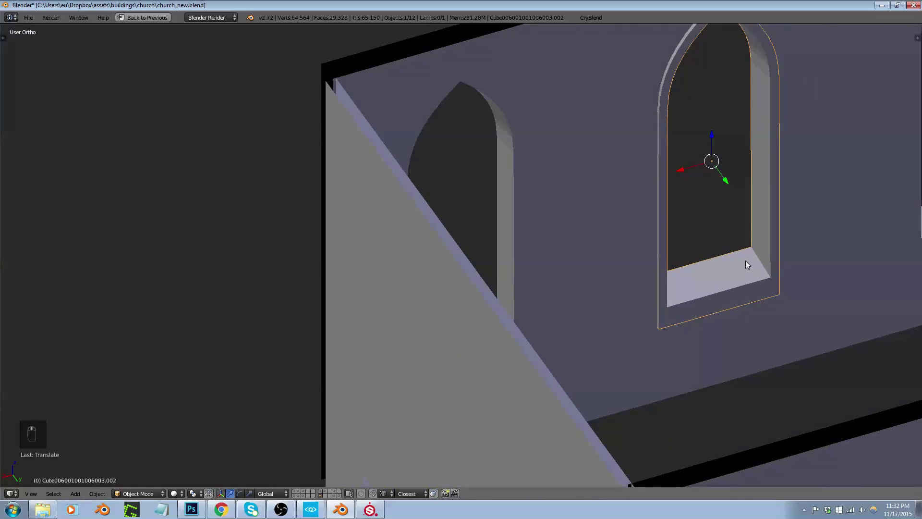
{"action": "scroll", "coordinate": [653, 280], "scroll_direction": "down", "scroll_amount": 3}
{"action": "middle_click_drag", "start_coordinate": [708, 266], "coordinate": [725, 264]}
{"action": "scroll", "coordinate": [723, 265], "scroll_direction": "down", "scroll_amount": 1}
{"action": "scroll", "coordinate": [706, 240], "scroll_direction": "up", "scroll_amount": 6}
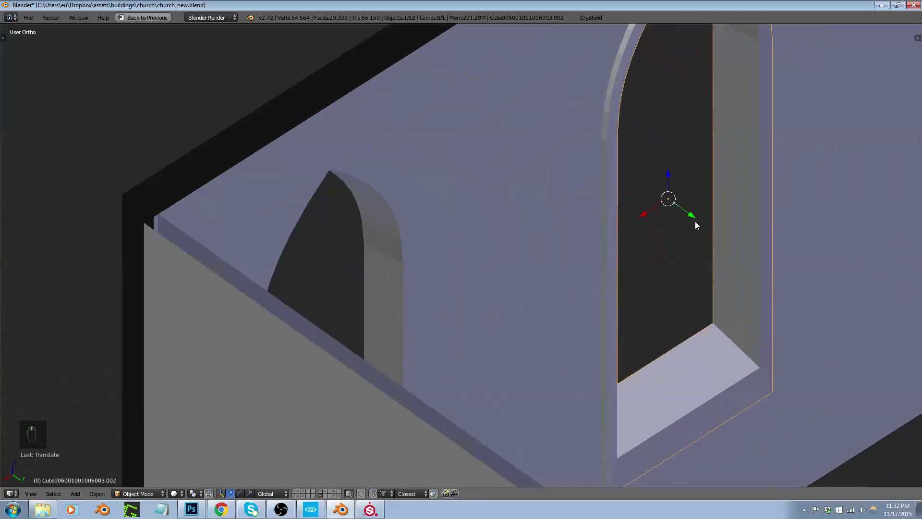
{"action": "scroll", "coordinate": [719, 307], "scroll_direction": "down", "scroll_amount": 2}
{"action": "middle_click_drag", "start_coordinate": [717, 316], "coordinate": [826, 301]}
{"action": "scroll", "coordinate": [840, 298], "scroll_direction": "down", "scroll_amount": 1}
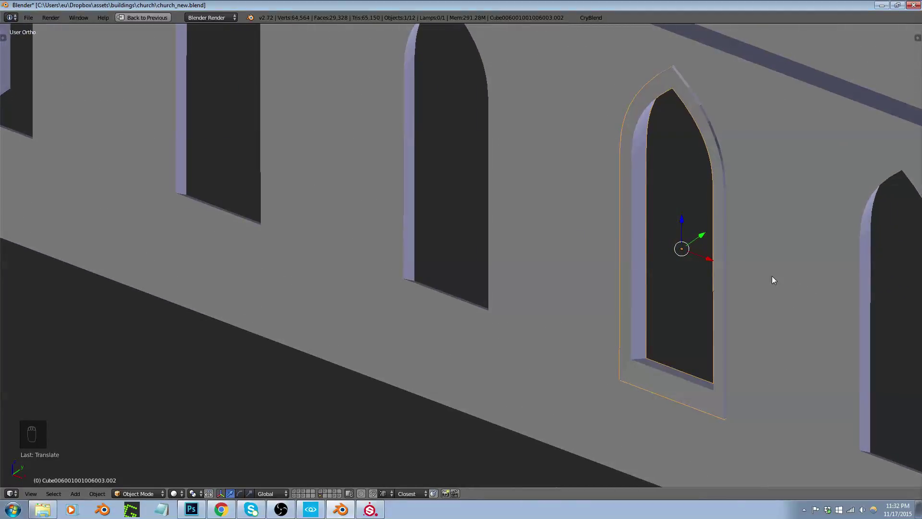
Move the window frame along Y out of the wall so it stands in front of its opening
{"action": "scroll", "coordinate": [706, 262], "scroll_direction": "down", "scroll_amount": 3}
{"action": "key", "text": "g"}
{"action": "key", "text": "y"}
{"action": "left_click_drag", "start_coordinate": [688, 266], "coordinate": [637, 302]}
{"action": "middle_click_drag", "start_coordinate": [636, 303], "coordinate": [678, 290]}
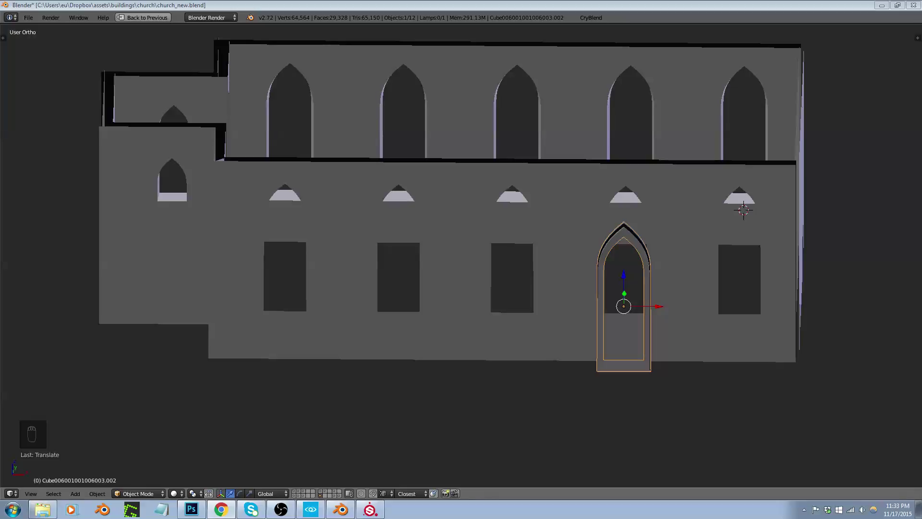
{"action": "middle_click_drag", "start_coordinate": [646, 321], "coordinate": [648, 295]}
Duplicate the edge loop around the frame's inner opening and place the copy in front of the frame
{"action": "key", "text": "Tab"}
{"action": "scroll", "coordinate": [636, 246], "scroll_direction": "up", "scroll_amount": 5}
{"action": "scroll", "coordinate": [633, 243], "scroll_direction": "down", "scroll_amount": 4}
{"action": "middle_click_drag", "start_coordinate": [633, 243], "coordinate": [596, 293]}
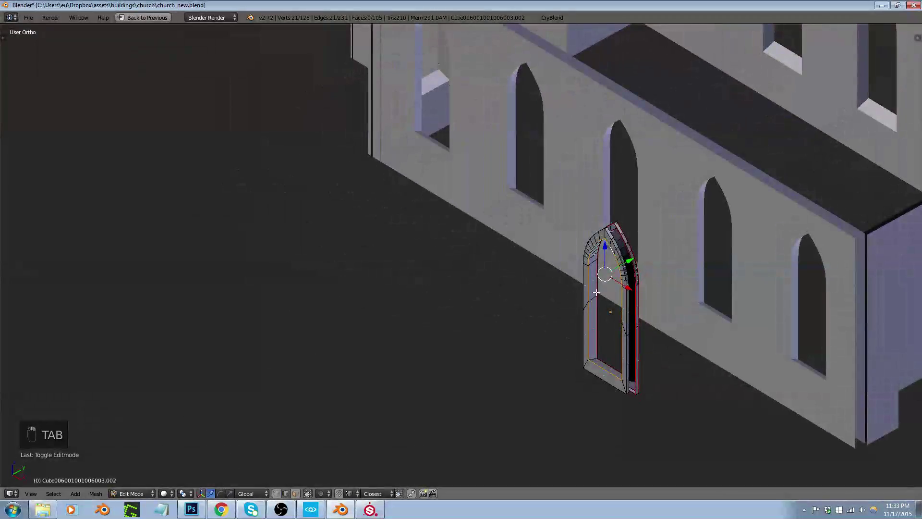
{"action": "key", "text": "shift+d"}
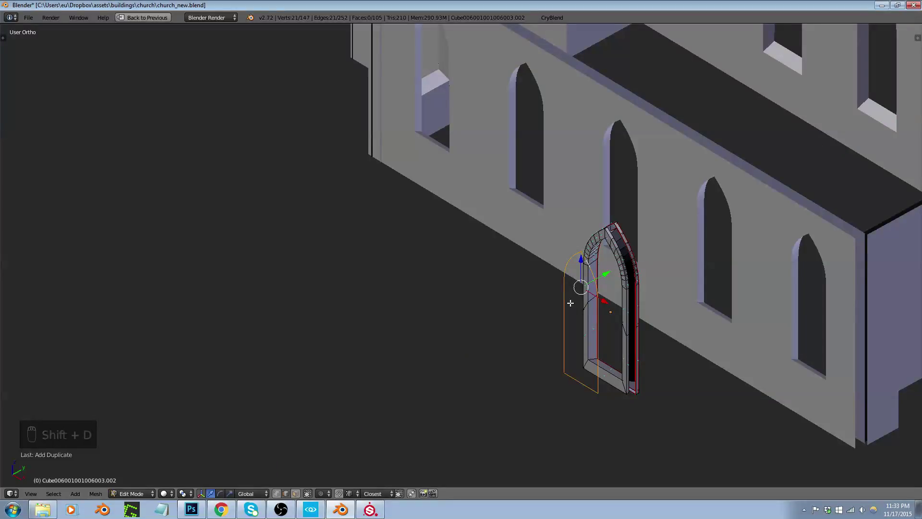
In front wireframe view, scale the duplicated arch outline down and move it into the lower right half of the frame
{"action": "key", "text": "KP_1"}
{"action": "key", "text": "z"}
{"action": "scroll", "coordinate": [552, 346], "scroll_direction": "down", "scroll_amount": 3}
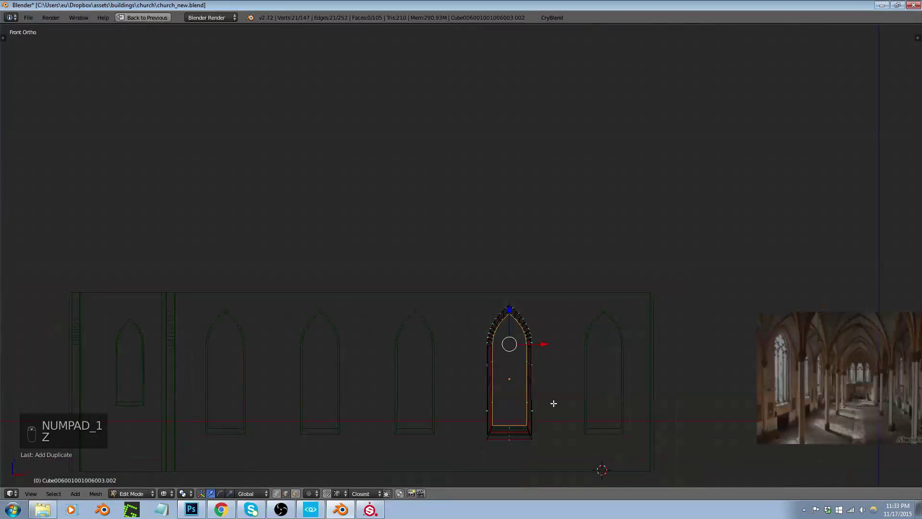
{"action": "scroll", "coordinate": [554, 428], "scroll_direction": "up", "scroll_amount": 5}
{"action": "key", "text": "s"}
{"action": "left_click", "coordinate": [499, 331]}
{"action": "key", "text": "g"}
{"action": "left_click", "coordinate": [515, 416]}
Stretch the small arch outline along Z into a tall lancet and raise it inside the frame
{"action": "key", "text": "s"}
{"action": "key", "text": "z"}
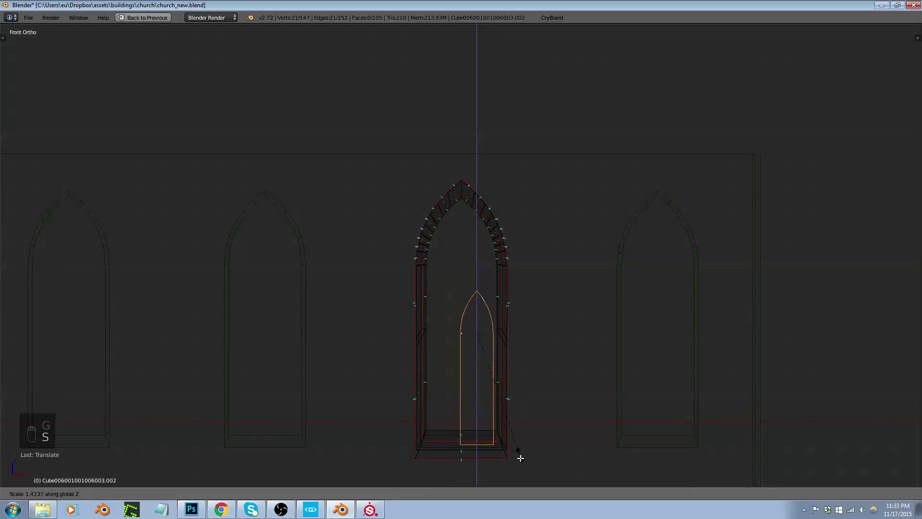
{"action": "left_click", "coordinate": [521, 468]}
{"action": "left_click_drag", "start_coordinate": [479, 296], "coordinate": [479, 283]}
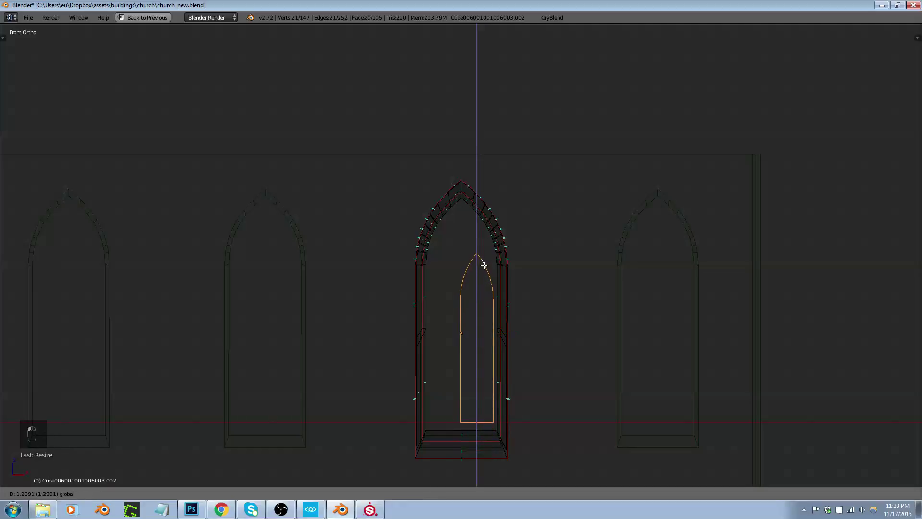
{"action": "left_click", "coordinate": [483, 269]}
Duplicate the lancet outline along X into the left half of the frame
{"action": "scroll", "coordinate": [484, 269], "scroll_direction": "up", "scroll_amount": 2}
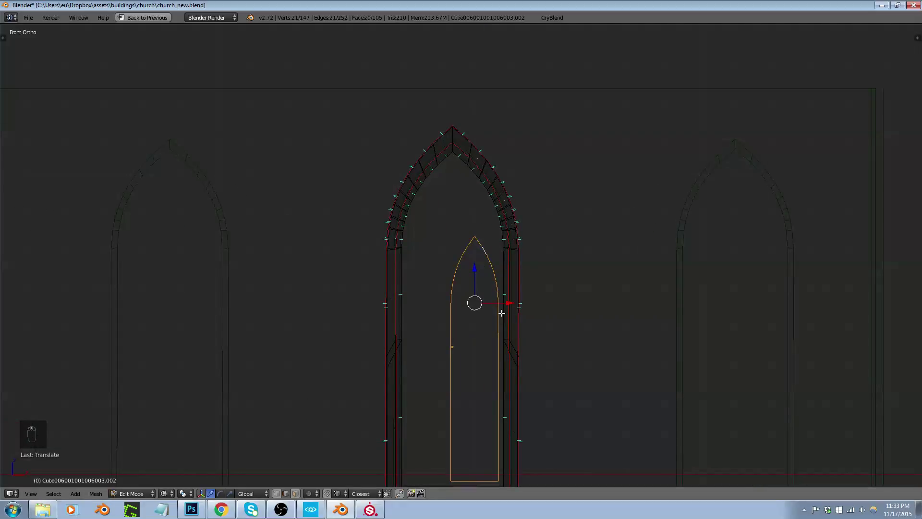
{"action": "key", "text": "shift+d"}
{"action": "key", "text": "x"}
{"action": "left_click", "coordinate": [444, 311]}
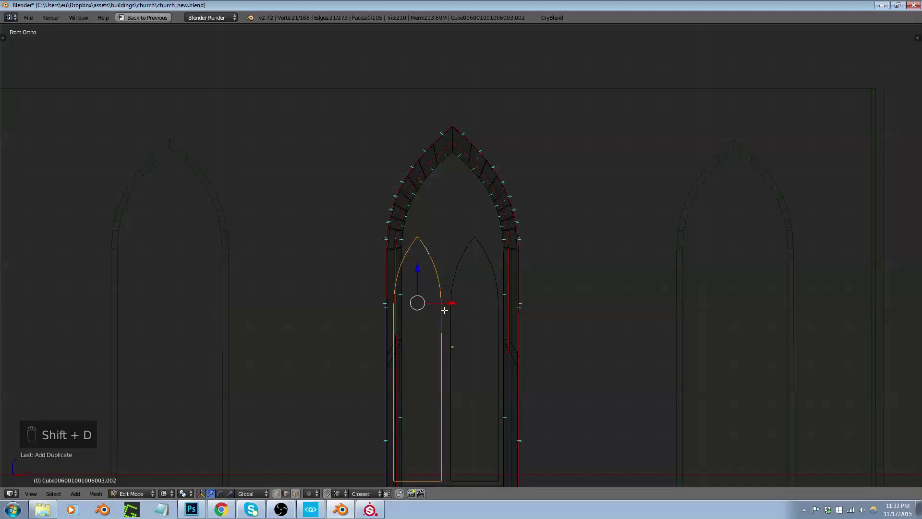
Select both lancet outlines and separate them from the window frame into their own object
{"action": "key", "text": "ctrl+l"}
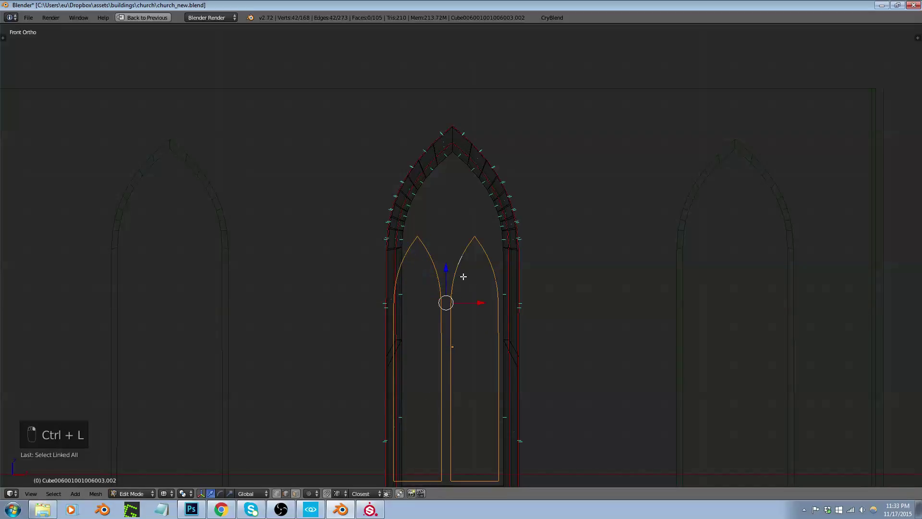
{"action": "key", "text": "p"}
{"action": "left_click", "coordinate": [466, 286]}
{"action": "key", "text": "Tab"}
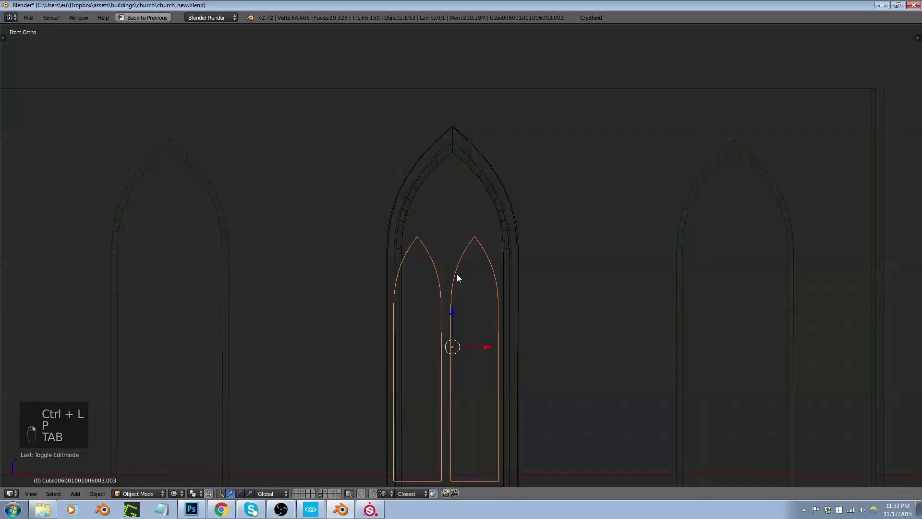
Scale the pair of lancet outlines down to about 0.84 and centre it low inside the frame opening
{"action": "key", "text": "s"}
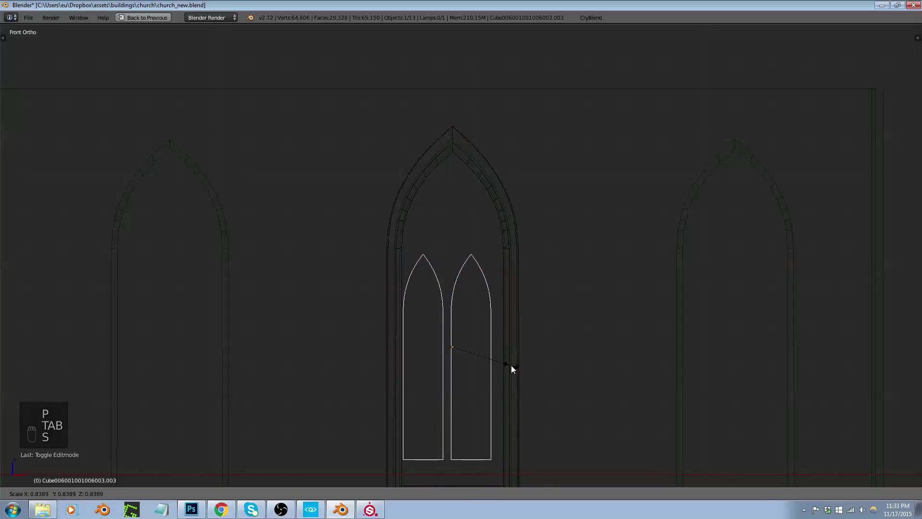
{"action": "left_click", "coordinate": [511, 365]}
{"action": "key", "text": "g"}
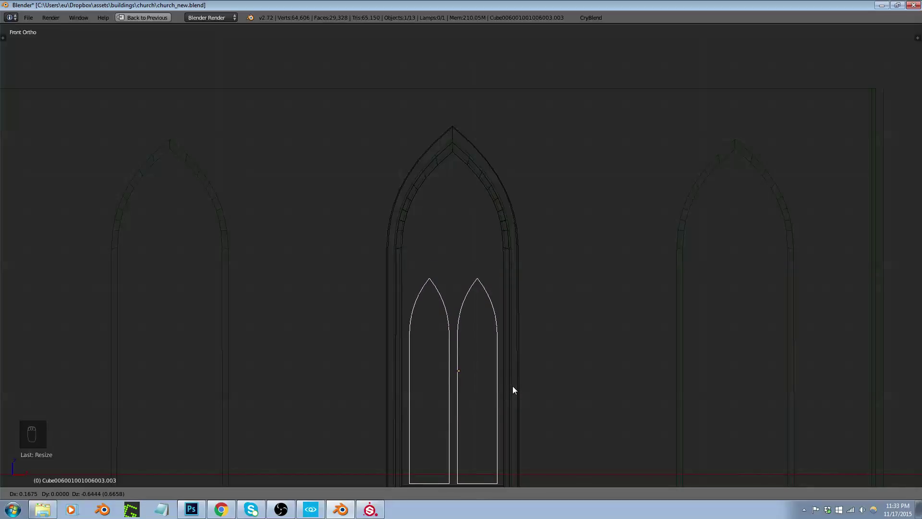
{"action": "left_click", "coordinate": [513, 390]}
{"action": "scroll", "coordinate": [490, 298], "scroll_direction": "up", "scroll_amount": 4}
{"action": "scroll", "coordinate": [490, 298], "scroll_direction": "down", "scroll_amount": 3}
Select the apex vertices of both lancets and lower them about 0.88 along Z with smooth proportional editing
{"action": "key", "text": "Tab"}
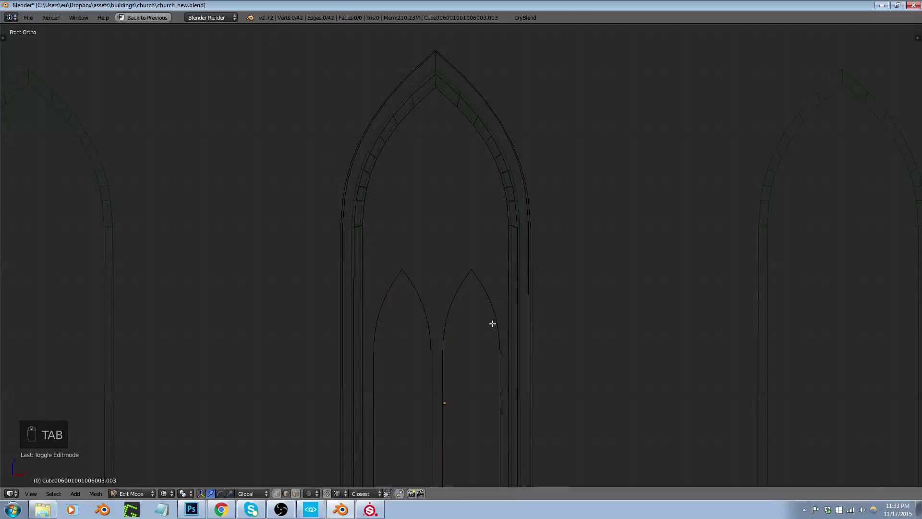
{"action": "key", "text": "ctrl+Tab"}
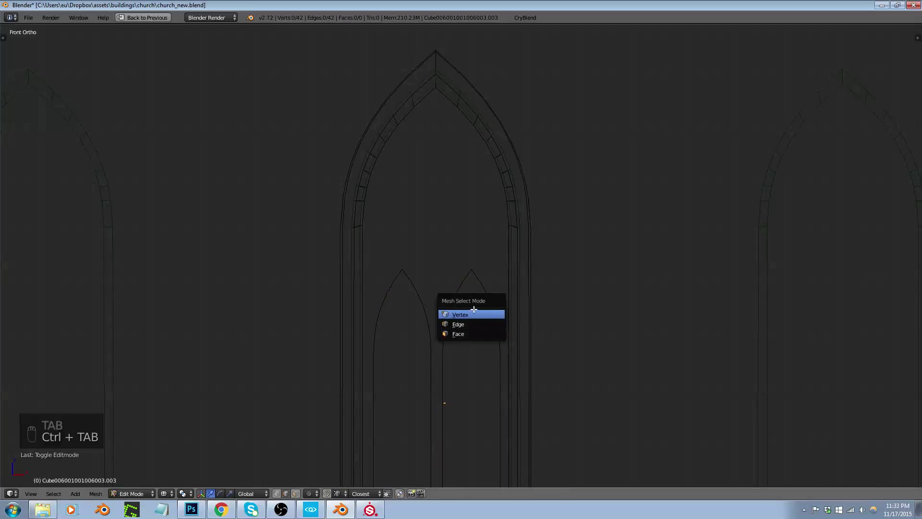
{"action": "left_click", "coordinate": [475, 312]}
{"action": "key", "text": "b"}
{"action": "left_click_drag", "start_coordinate": [366, 256], "coordinate": [497, 276]}
{"action": "key", "text": "o"}
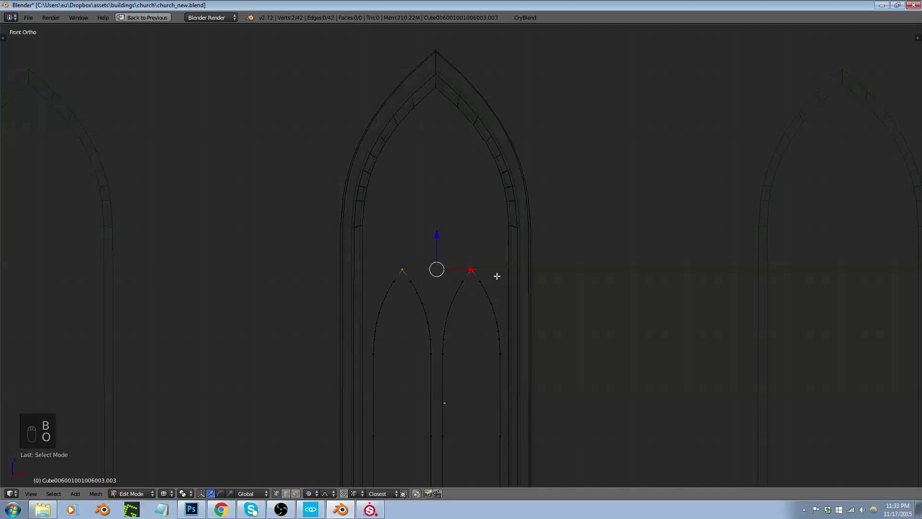
{"action": "key", "text": "g"}
{"action": "key", "text": "z"}
{"action": "scroll", "coordinate": [495, 284], "scroll_direction": "down", "scroll_amount": 4}
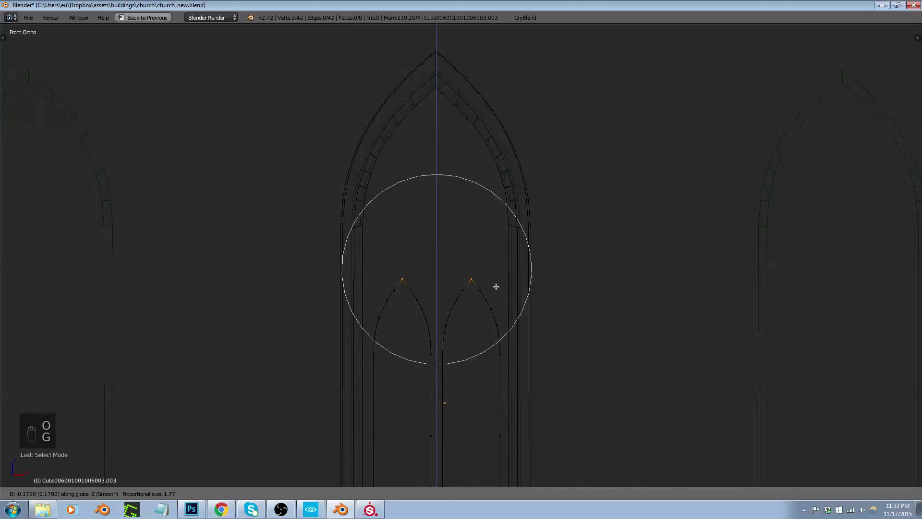
{"action": "scroll", "coordinate": [505, 302], "scroll_direction": "down", "scroll_amount": 3}
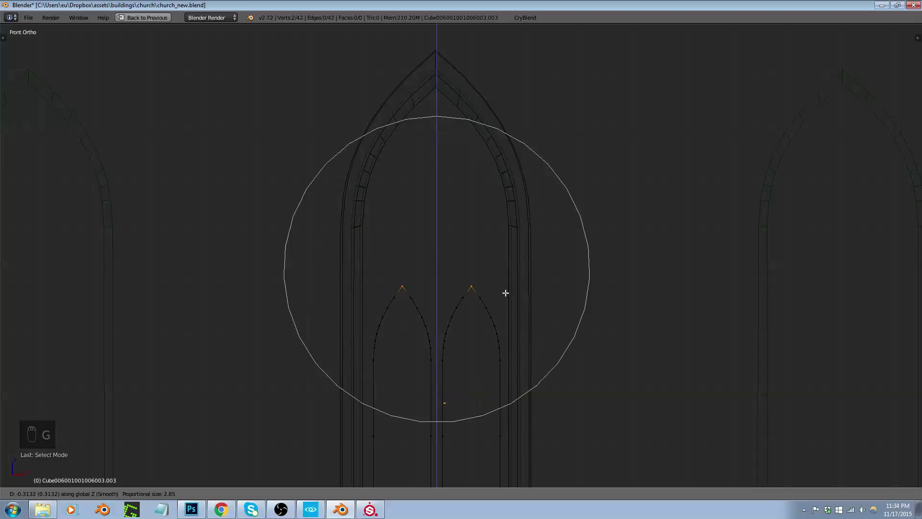
{"action": "left_click", "coordinate": [514, 323]}
{"action": "key", "text": "Tab"}
{"action": "scroll", "coordinate": [510, 305], "scroll_direction": "down", "scroll_amount": 3}
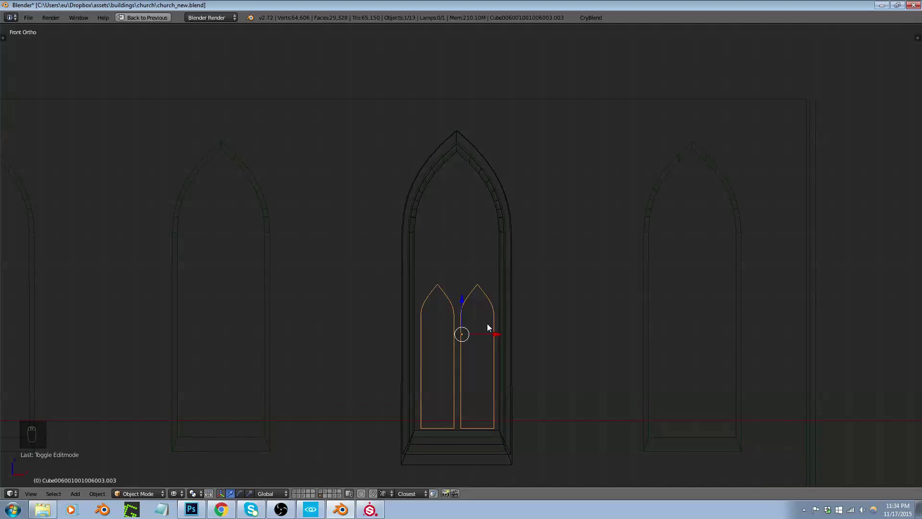
{"action": "key", "text": "Tab"}
{"action": "key", "text": "a"}
{"action": "key", "text": "a"}
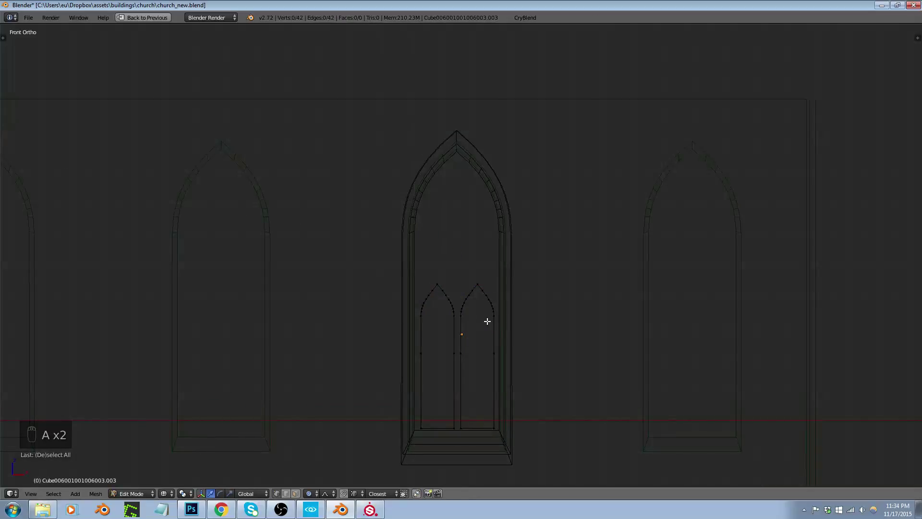
{"action": "scroll", "coordinate": [487, 316], "scroll_direction": "up", "scroll_amount": 4}
{"action": "key", "text": "ctrl+z"}
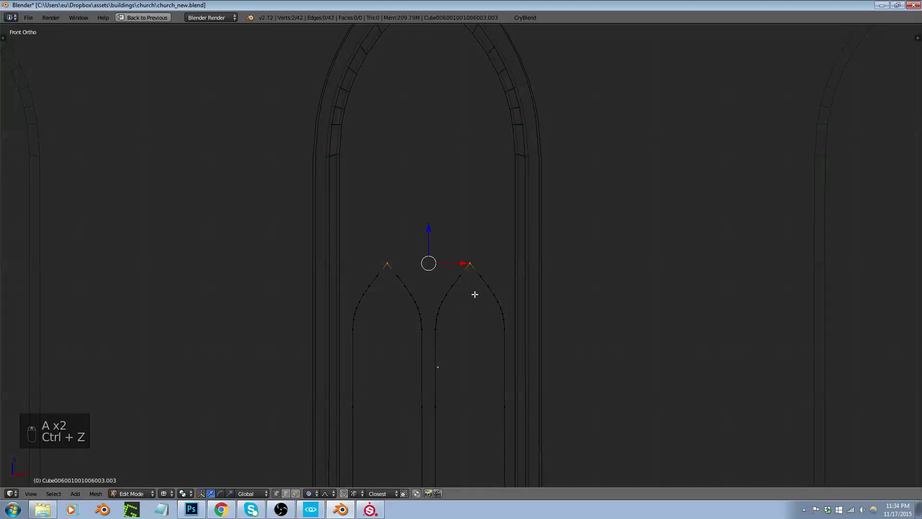
{"action": "key", "text": "o"}
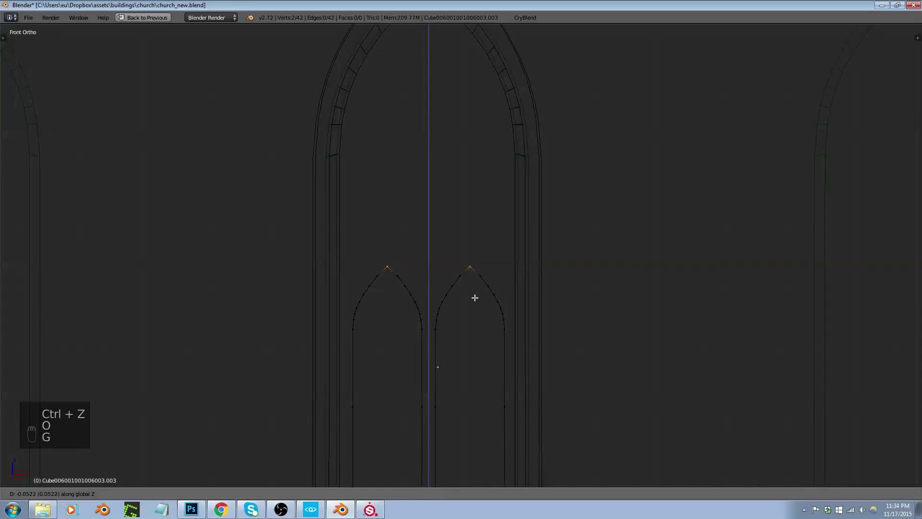
{"action": "right_click", "coordinate": [475, 301]}
Blunt both lancet tips by lowering the apex vertices slightly along Z with a small proportional radius of about 0.39
{"action": "key", "text": "o"}
{"action": "key", "text": "g"}
{"action": "scroll", "coordinate": [474, 302], "scroll_direction": "up", "scroll_amount": 14}
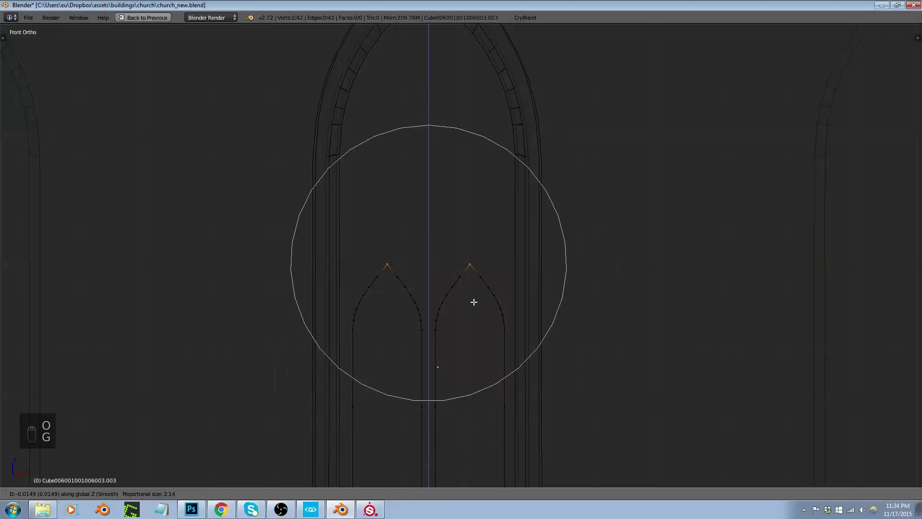
{"action": "scroll", "coordinate": [474, 305], "scroll_direction": "up", "scroll_amount": 1}
{"action": "scroll", "coordinate": [474, 305], "scroll_direction": "down", "scroll_amount": 4}
{"action": "scroll", "coordinate": [474, 306], "scroll_direction": "up", "scroll_amount": 3}
{"action": "scroll", "coordinate": [474, 306], "scroll_direction": "up", "scroll_amount": 8}
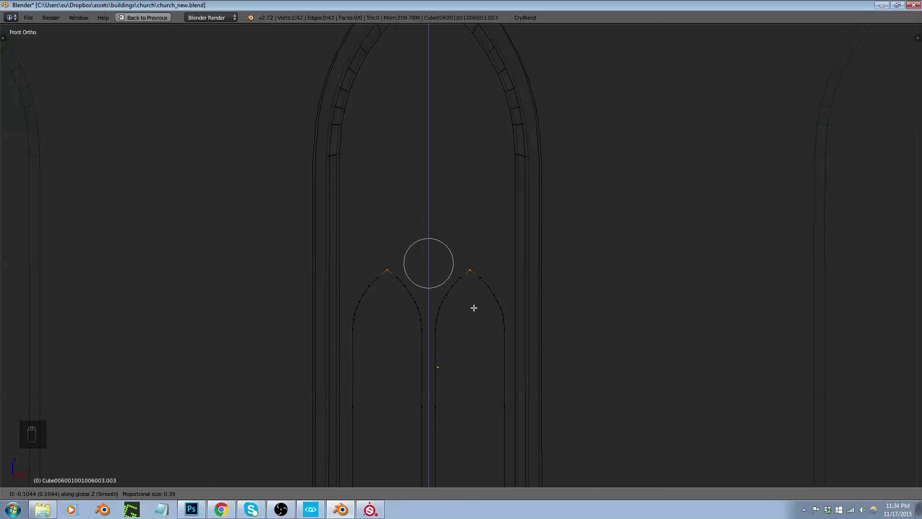
{"action": "left_click", "coordinate": [474, 311]}
{"action": "scroll", "coordinate": [474, 310], "scroll_direction": "down", "scroll_amount": 2}
Select the arched tops of both lancets and raise them along Z to make the lancets taller, with proportional editing switched off at the end
{"action": "key", "text": "a"}
{"action": "key", "text": "b"}
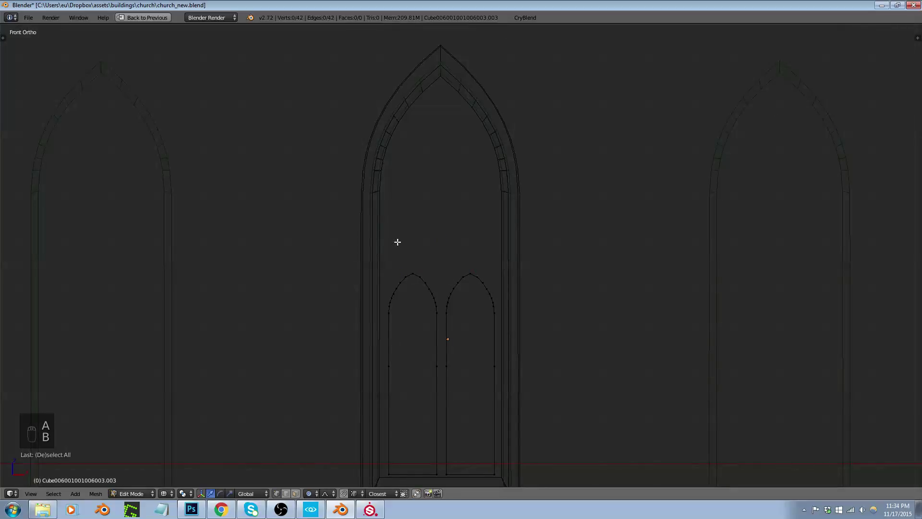
{"action": "key", "text": "b"}
{"action": "left_click_drag", "start_coordinate": [327, 240], "coordinate": [481, 330]}
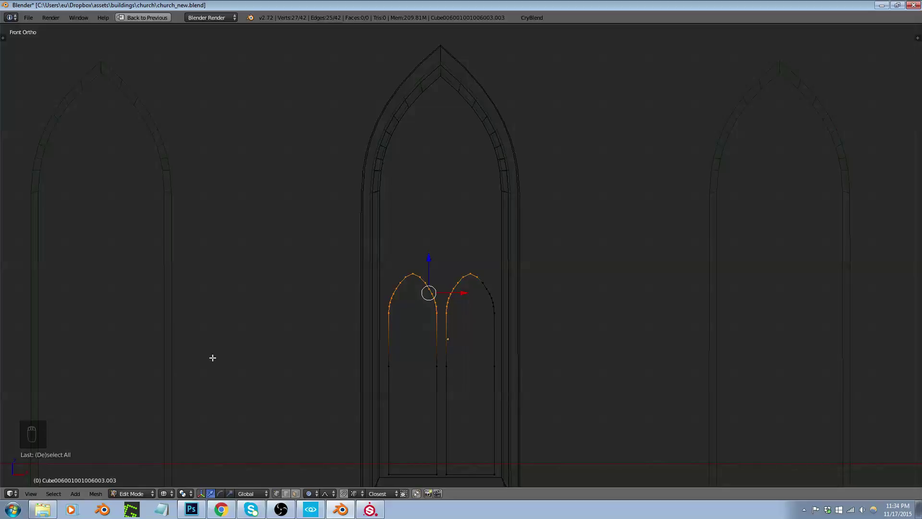
{"action": "key", "text": "a"}
{"action": "key", "text": "b"}
{"action": "left_click_drag", "start_coordinate": [358, 221], "coordinate": [546, 322]}
{"action": "left_click_drag", "start_coordinate": [441, 259], "coordinate": [442, 188]}
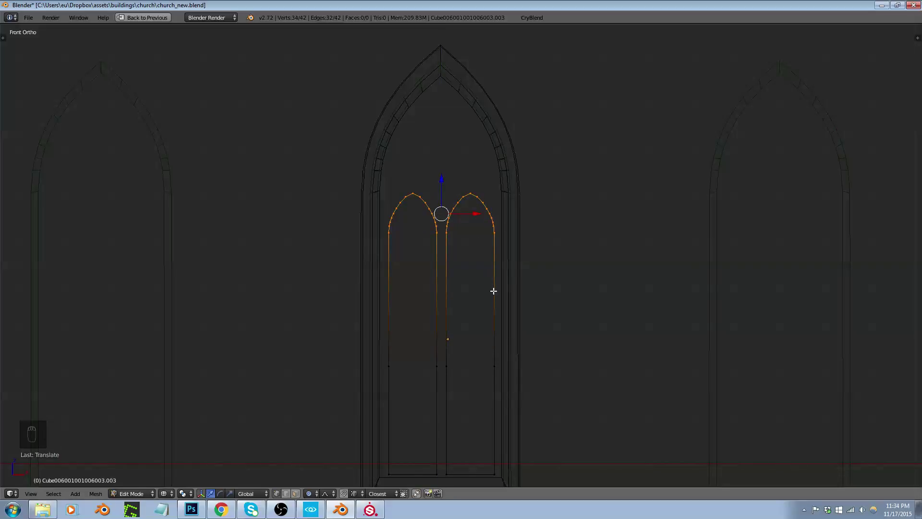
{"action": "key", "text": "o"}
{"action": "scroll", "coordinate": [462, 335], "scroll_direction": "down", "scroll_amount": 4}
{"action": "mouse_move", "coordinate": [486, 335]}
{"action": "middle_mouse_down"}
{"action": "mouse_move", "coordinate": [457, 342]}
{"action": "mouse_move", "coordinate": [483, 333]}
{"action": "middle_mouse_up"}
{"action": "key", "text": "Tab"}
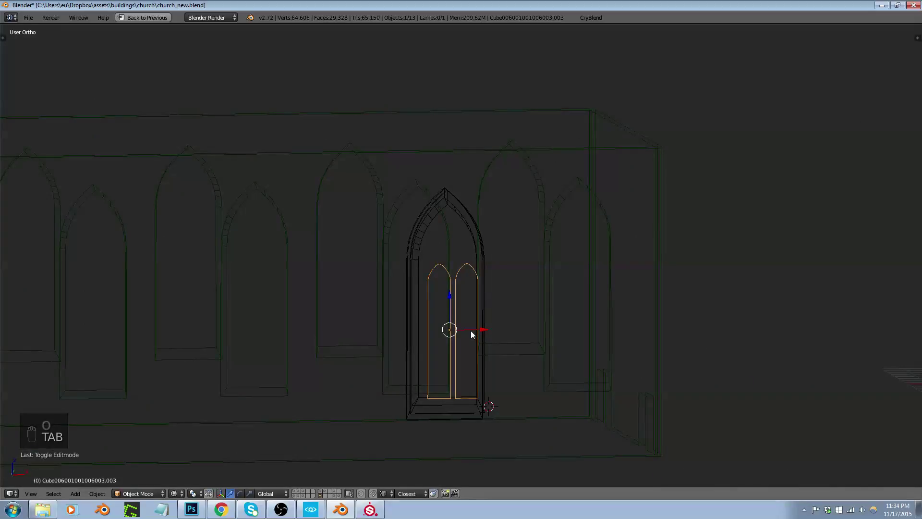
Add a path curve and move it so it starts at the right lancet's arch in front view
{"action": "key", "text": "KP_1"}
{"action": "scroll", "coordinate": [475, 322], "scroll_direction": "up", "scroll_amount": 6}
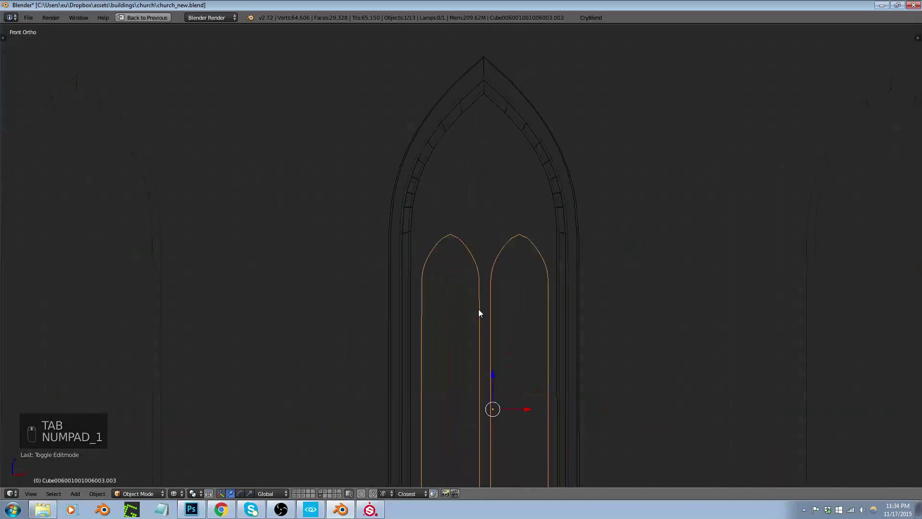
{"action": "scroll", "coordinate": [507, 264], "scroll_direction": "up", "scroll_amount": 2}
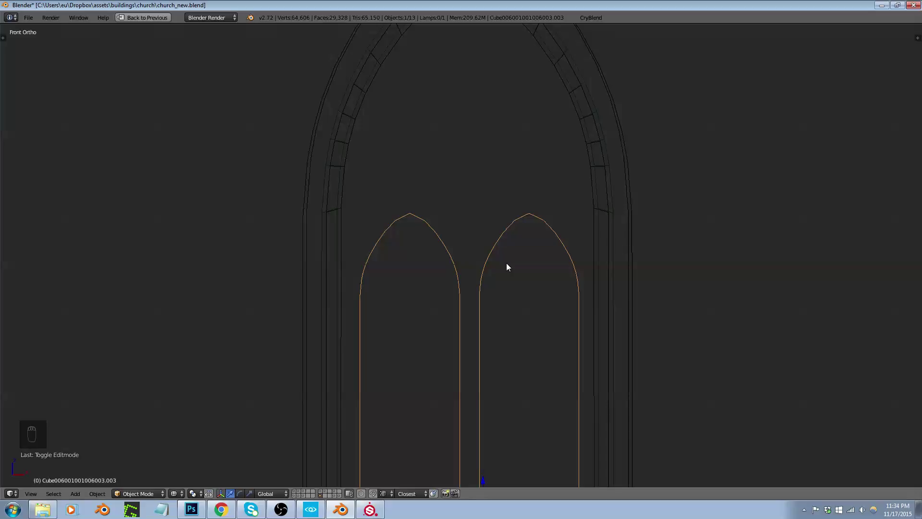
{"action": "scroll", "coordinate": [502, 263], "scroll_direction": "down", "scroll_amount": 4}
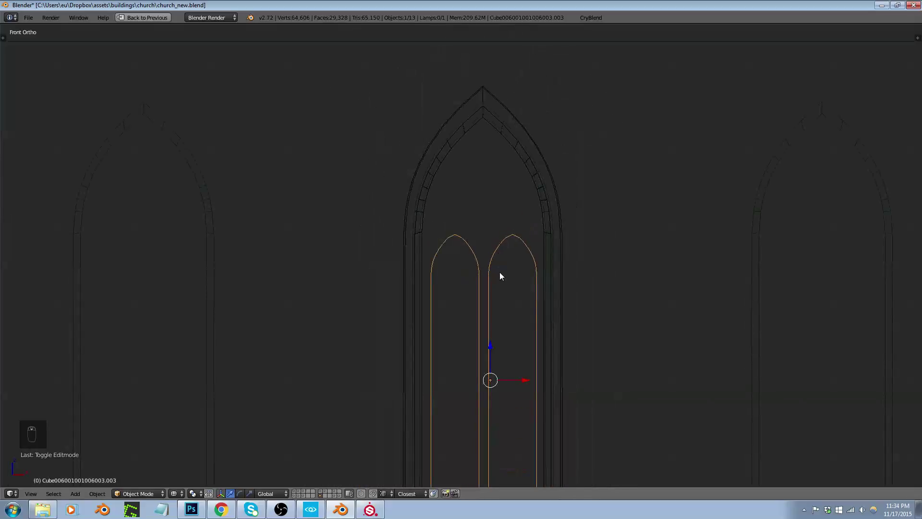
{"action": "key", "text": "shift+a"}
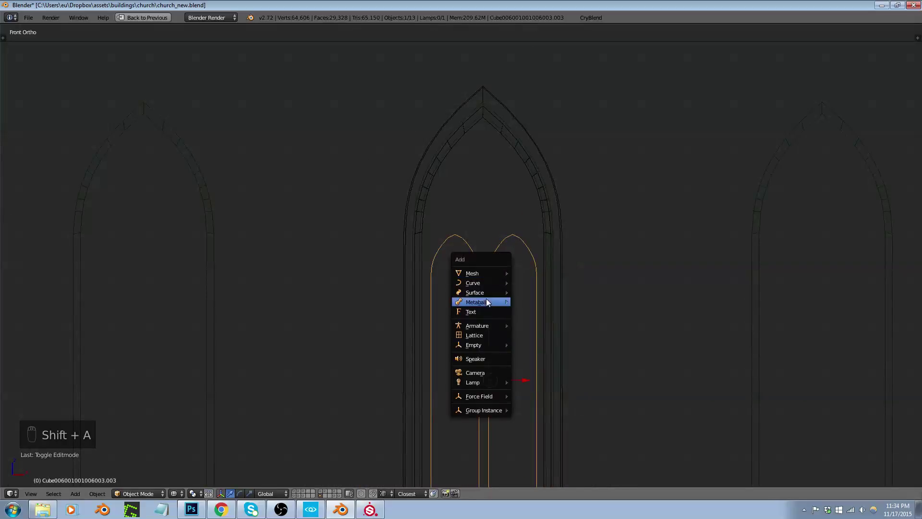
{"action": "mouse_move", "coordinate": [494, 284]}
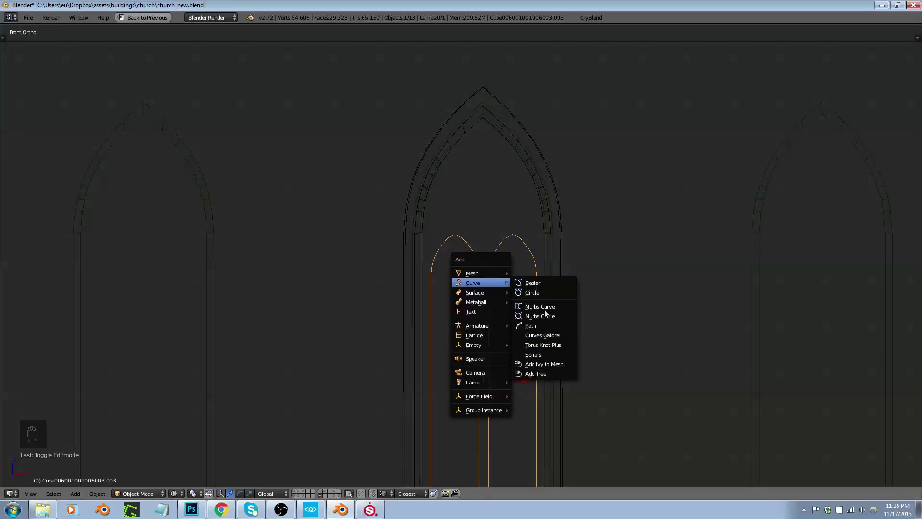
{"action": "left_click", "coordinate": [536, 325]}
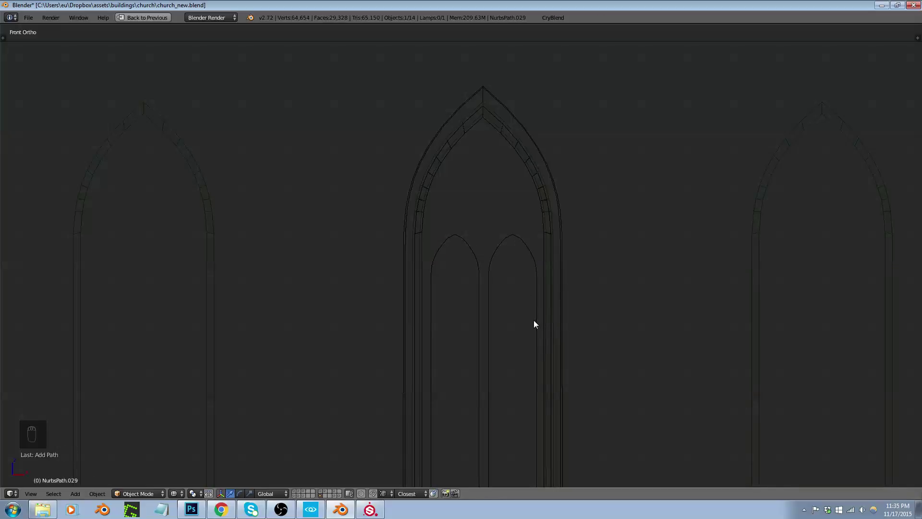
{"action": "key", "text": "g"}
{"action": "key", "text": "shift+y"}
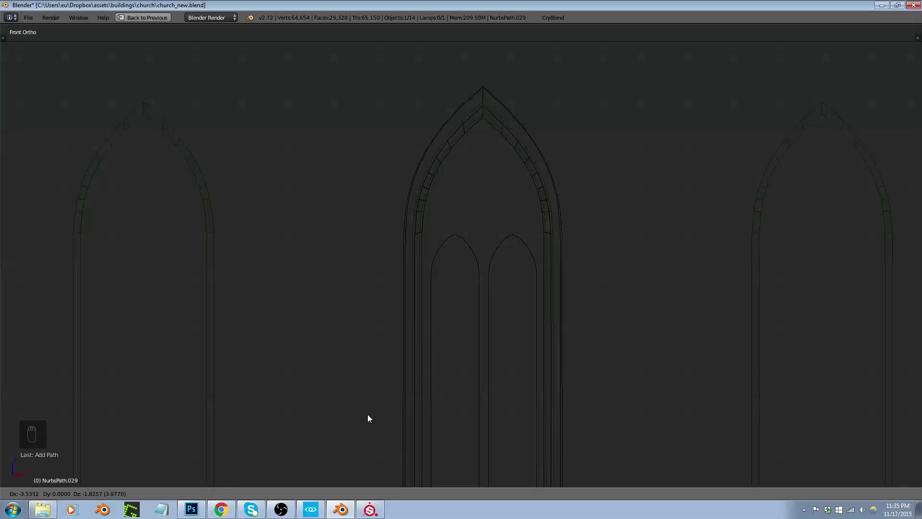
{"action": "left_click", "coordinate": [502, 293]}
{"action": "scroll", "coordinate": [503, 292], "scroll_direction": "down", "scroll_amount": 5}
{"action": "scroll", "coordinate": [523, 389], "scroll_direction": "up", "scroll_amount": 6}
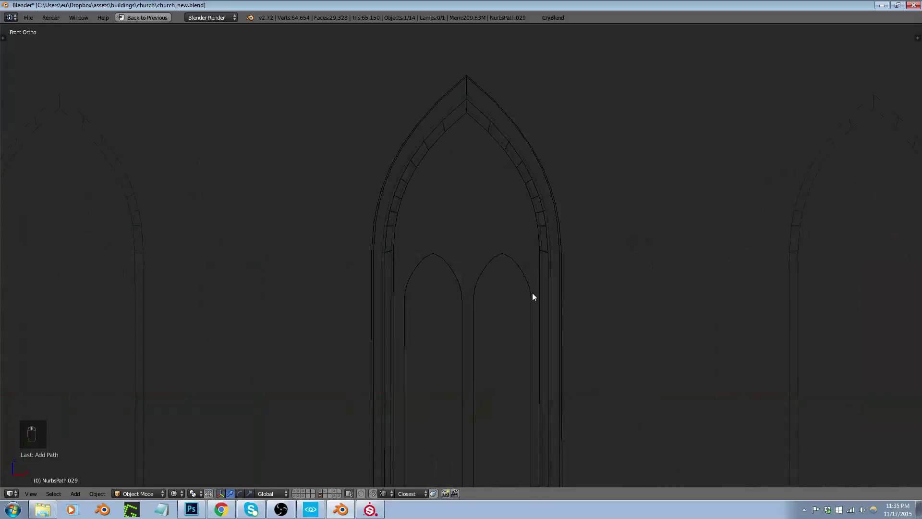
{"action": "key", "text": "g"}
{"action": "left_click", "coordinate": [529, 280]}
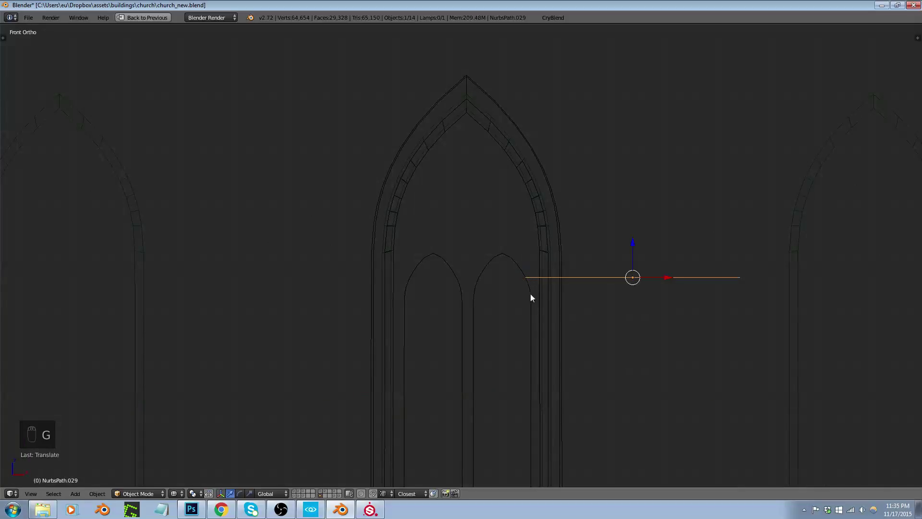
{"action": "key", "text": "t"}
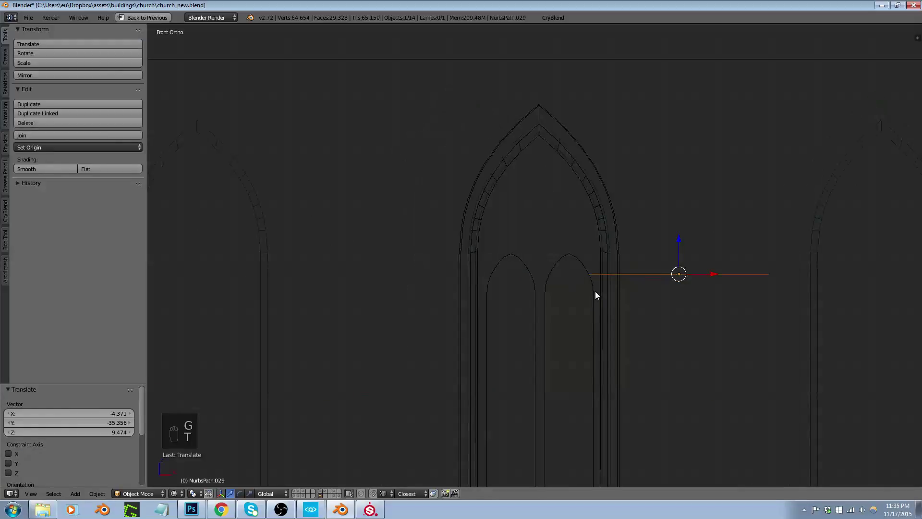
{"action": "key", "text": "KP_9"}
{"action": "key", "text": "KP_0"}
{"action": "key", "text": "KP_Enter"}
{"action": "key", "text": "Escape"}
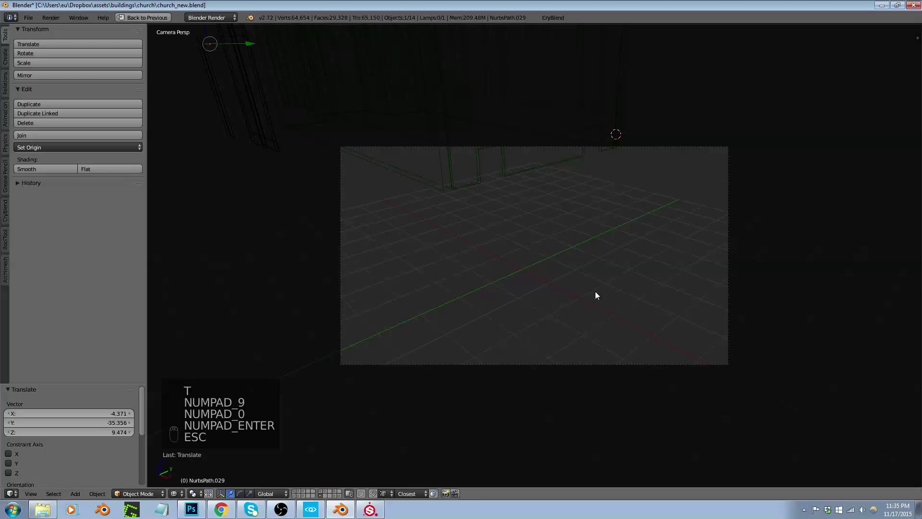
{"action": "key", "text": "KP_1"}
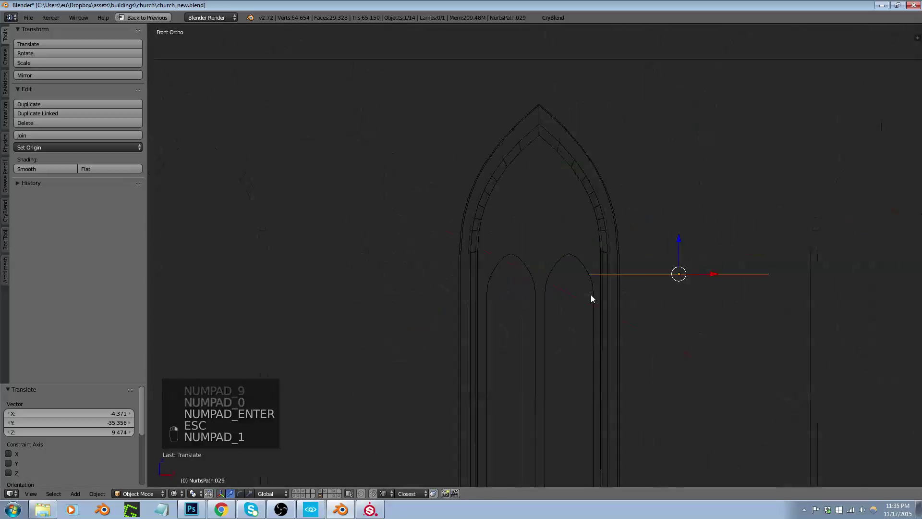
Rotate the path 90° about the Y axis so it stands vertically
{"action": "middle_click_drag", "start_coordinate": [591, 295], "coordinate": [713, 287]}
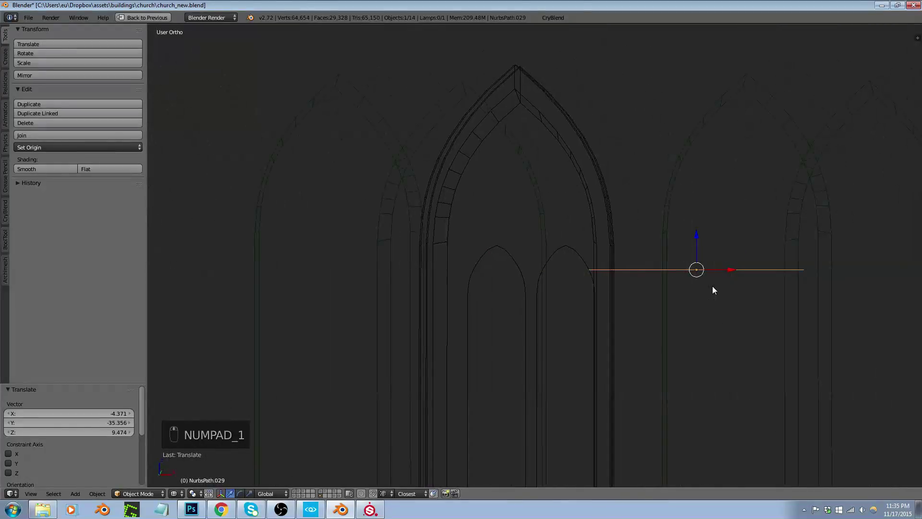
{"action": "type", "text": "ry90"}
{"action": "key", "text": "Return"}
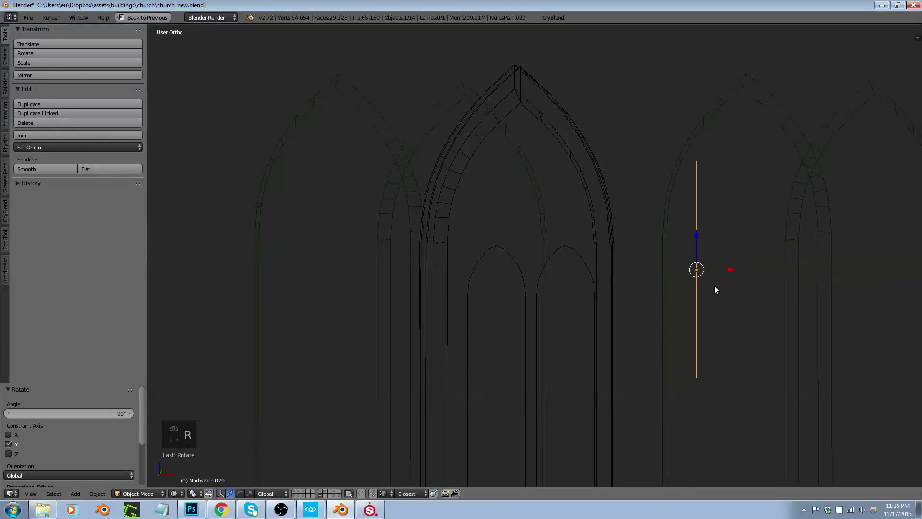
Move the path beside the window frame in front view and shift its top control point -1.224 along X
{"action": "key", "text": "KP_1"}
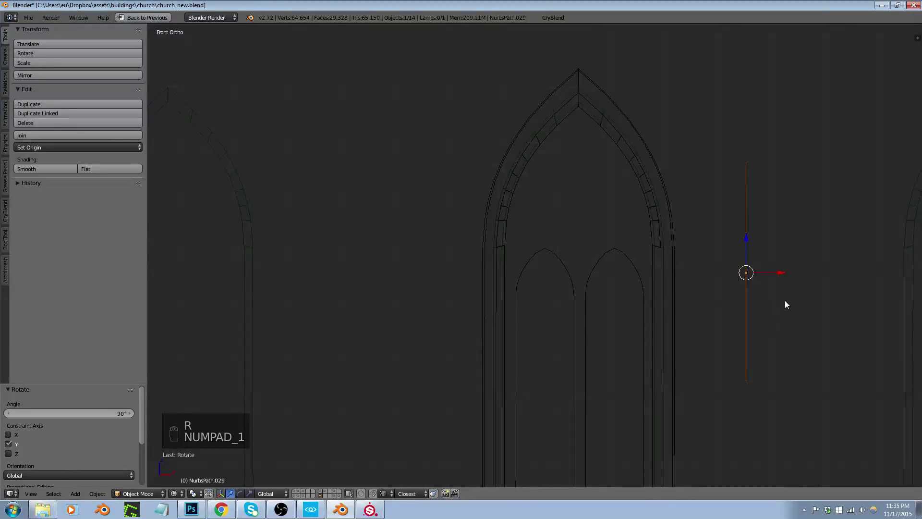
{"action": "key", "text": "g"}
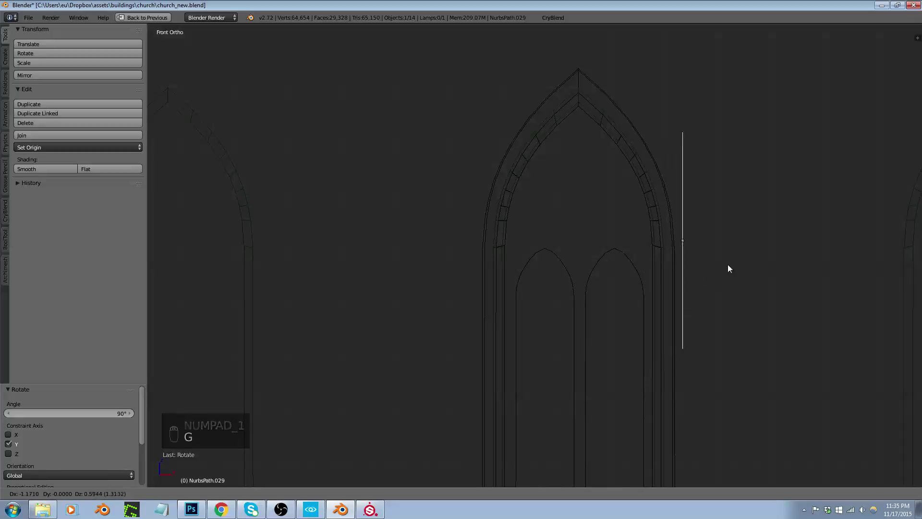
{"action": "left_click", "coordinate": [752, 253]}
{"action": "key", "text": "Tab"}
{"action": "right_click", "coordinate": [716, 129]}
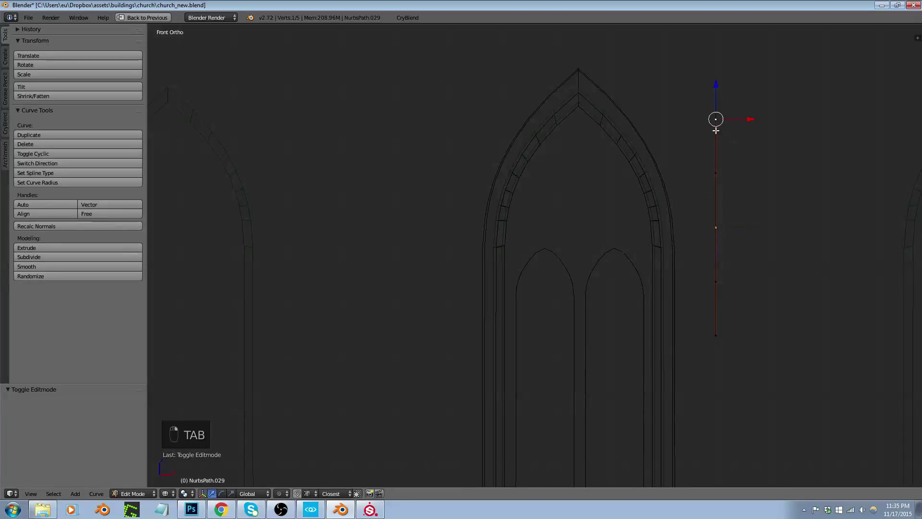
{"action": "left_click_drag", "start_coordinate": [738, 118], "coordinate": [673, 118]}
Restore the multi-panel layout and add a Mirror modifier to the path
{"action": "key", "text": "shift+space"}
{"action": "key", "text": "shift+space"}
{"action": "key", "text": "shift+space"}
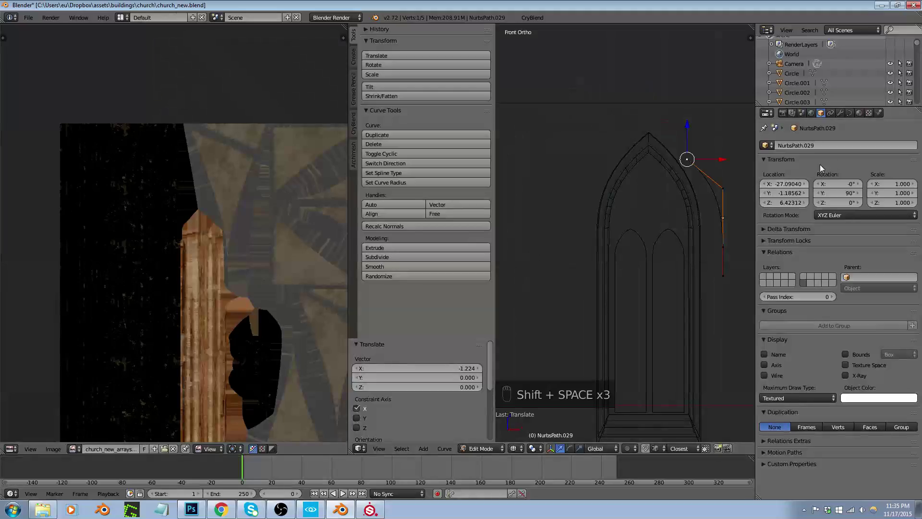
{"action": "left_click", "coordinate": [849, 113]}
{"action": "left_click", "coordinate": [840, 112]}
{"action": "left_click", "coordinate": [827, 144]}
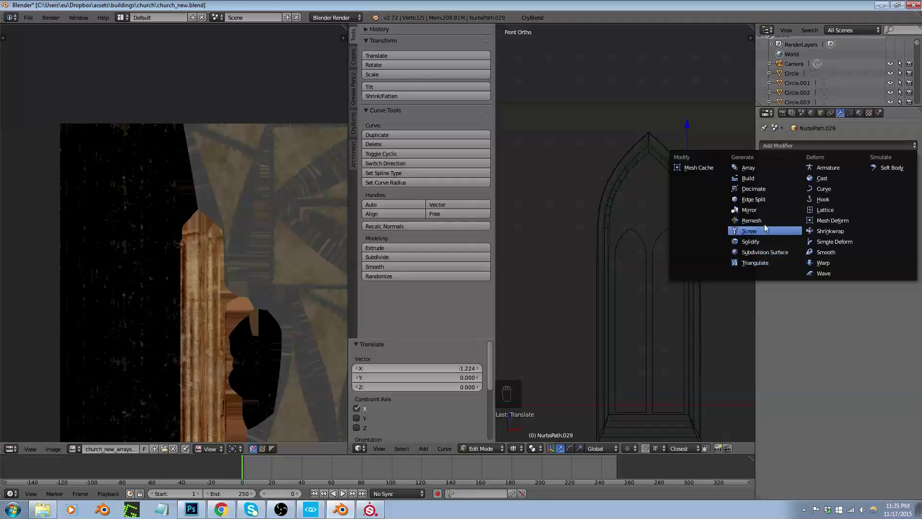
{"action": "left_click", "coordinate": [765, 210]}
{"action": "scroll", "coordinate": [705, 213], "scroll_direction": "up", "scroll_amount": 3}
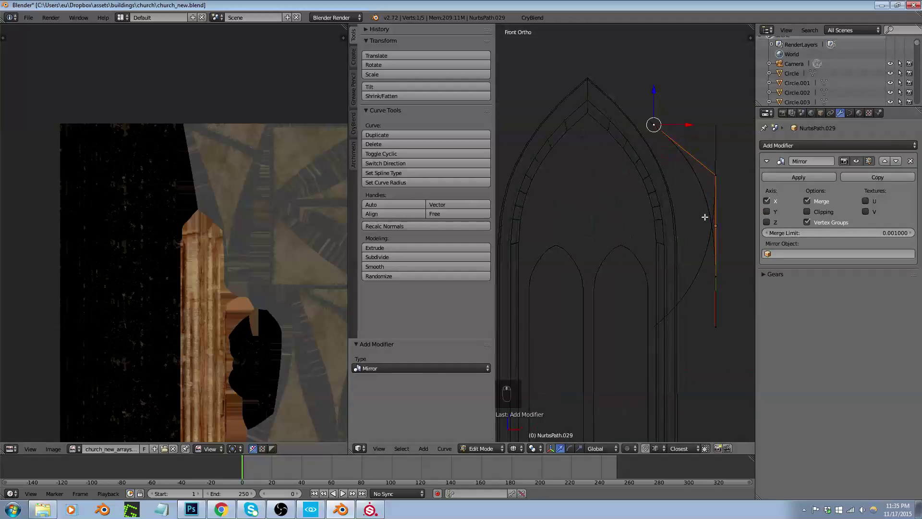
Snap the 3D cursor to the path's top control point and set the object's origin to the cursor
{"action": "key", "text": "Tab"}
{"action": "scroll", "coordinate": [674, 232], "scroll_direction": "down", "scroll_amount": 1}
{"action": "scroll", "coordinate": [625, 144], "scroll_direction": "up", "scroll_amount": 3}
{"action": "key", "text": "Tab"}
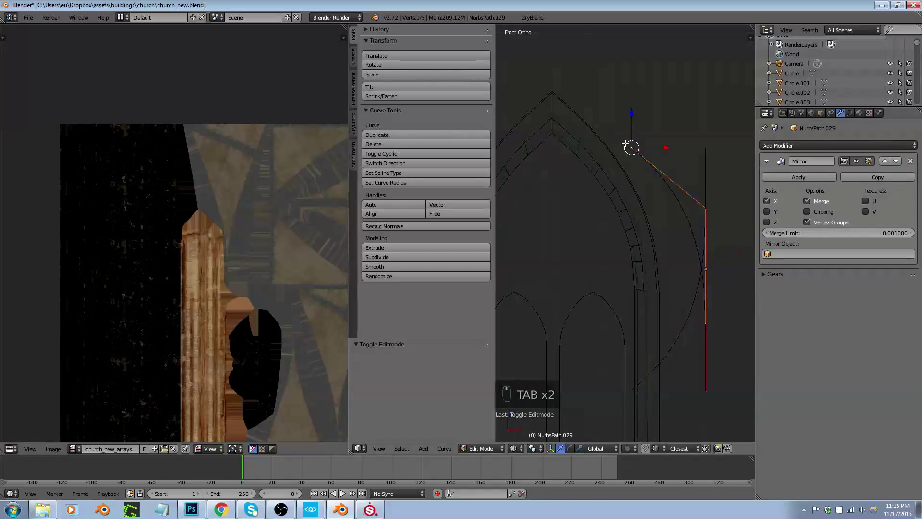
{"action": "key", "text": "shift+s"}
{"action": "left_click", "coordinate": [633, 192]}
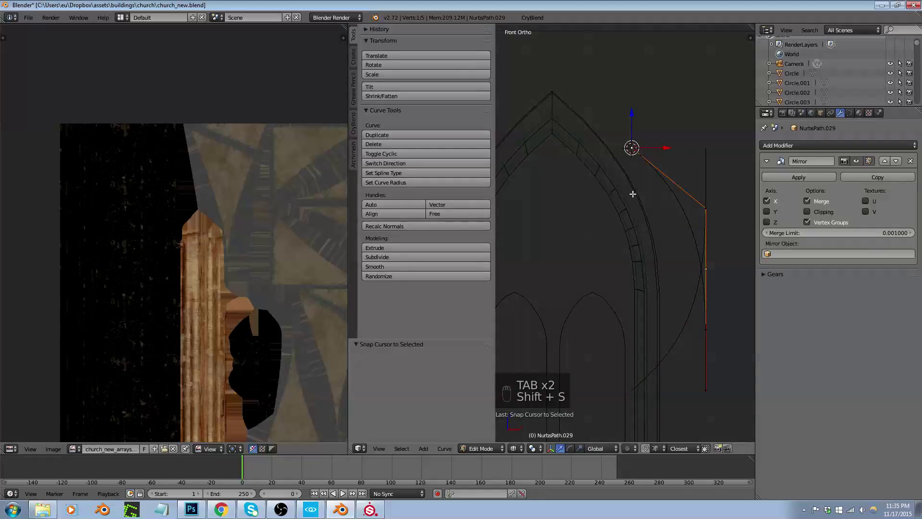
{"action": "key", "text": "Tab"}
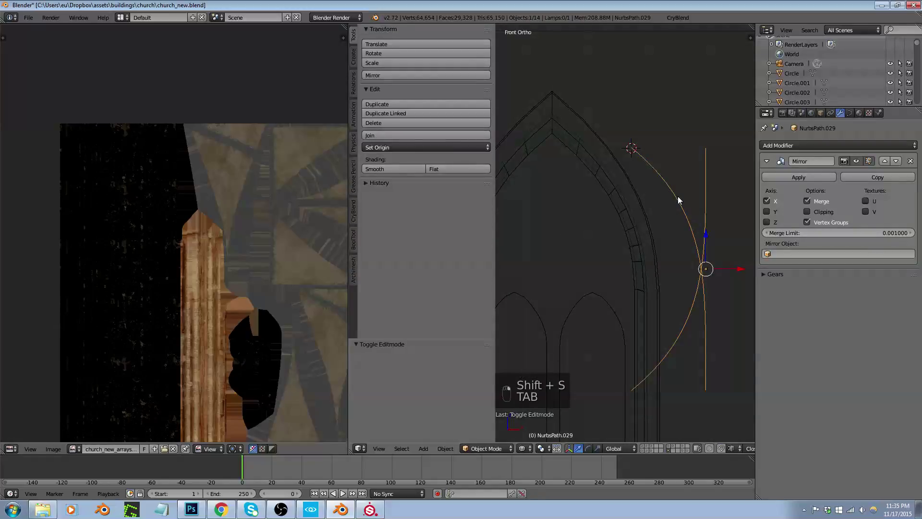
{"action": "key", "text": "ctrl+alt+shift+c"}
{"action": "left_click", "coordinate": [673, 199]}
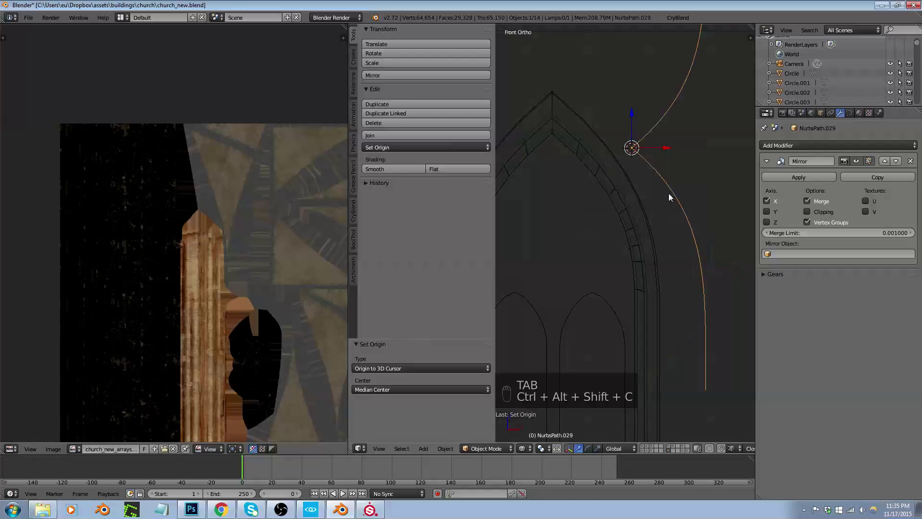
Enable the Mirror modifier's Y axis alongside X and apply the path's object transform
{"action": "key", "text": "shift+space"}
{"action": "scroll", "coordinate": [572, 233], "scroll_direction": "down", "scroll_amount": 2}
{"action": "key", "text": "shift+space"}
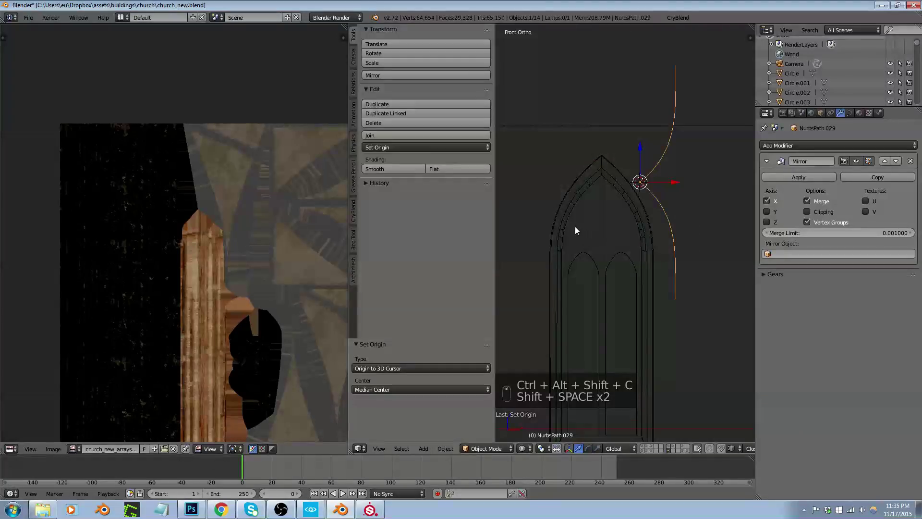
{"action": "key", "text": "t"}
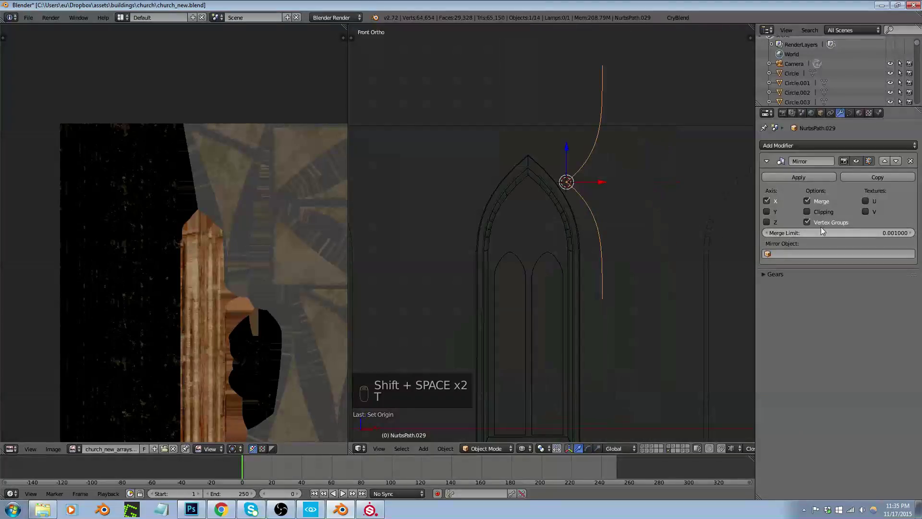
{"action": "left_click", "coordinate": [766, 212]}
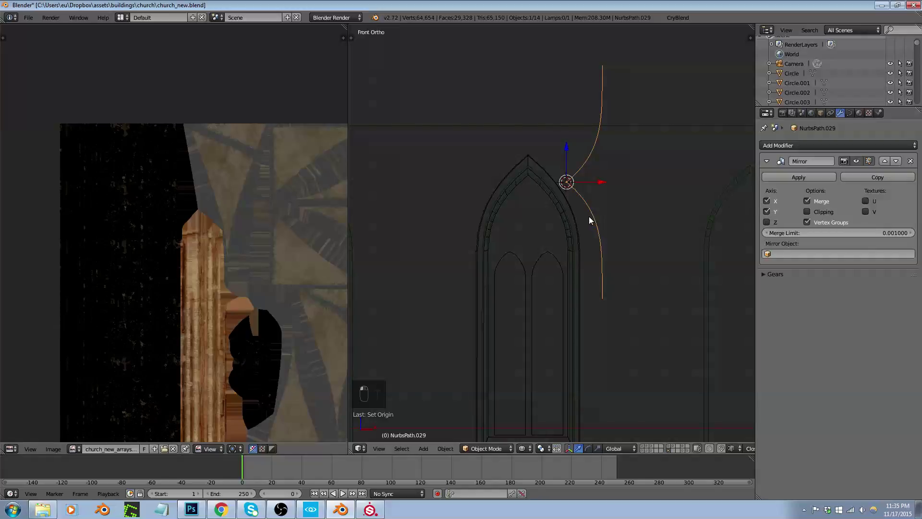
{"action": "key", "text": "ctrl+a"}
{"action": "left_click", "coordinate": [578, 240]}
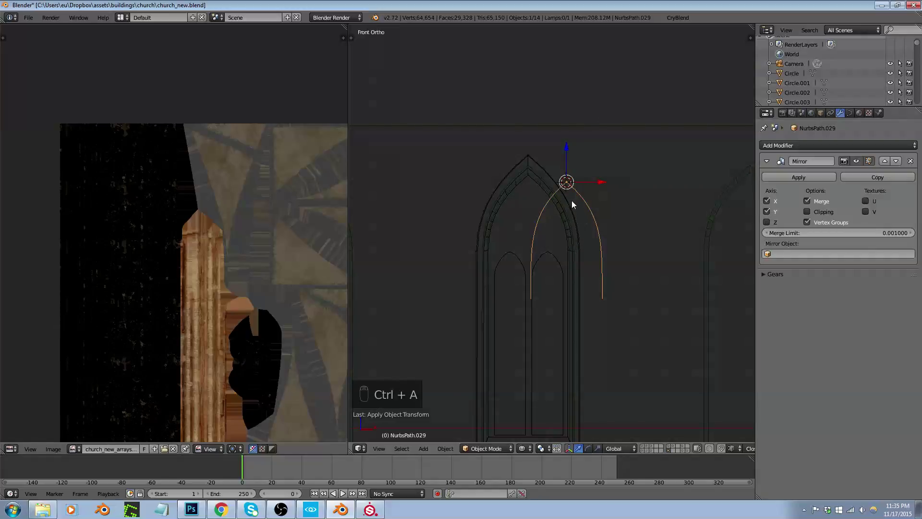
Raise the path's three lower control points along Z and pull the lowest one inward along X to round the arch
{"action": "key", "text": "Tab"}
{"action": "right_click", "coordinate": [606, 324]}
{"action": "scroll", "coordinate": [625, 320], "scroll_direction": "up", "scroll_amount": 3}
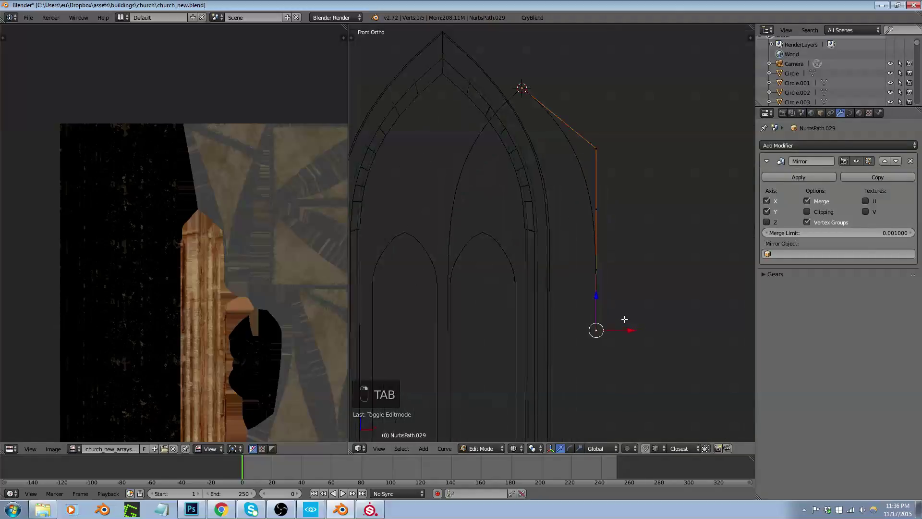
{"action": "left_click_drag", "start_coordinate": [597, 295], "coordinate": [592, 252]}
{"action": "left_click_drag", "start_coordinate": [624, 291], "coordinate": [587, 294]}
{"action": "right_click", "coordinate": [599, 215]}
{"action": "left_click_drag", "start_coordinate": [597, 181], "coordinate": [597, 156]}
{"action": "right_click", "coordinate": [599, 266]}
{"action": "mouse_move", "coordinate": [596, 239]}
{"action": "left_mouse_down"}
{"action": "mouse_move", "coordinate": [598, 206]}
{"action": "mouse_move", "coordinate": [601, 215]}
{"action": "left_mouse_up"}
{"action": "key", "text": "Tab"}
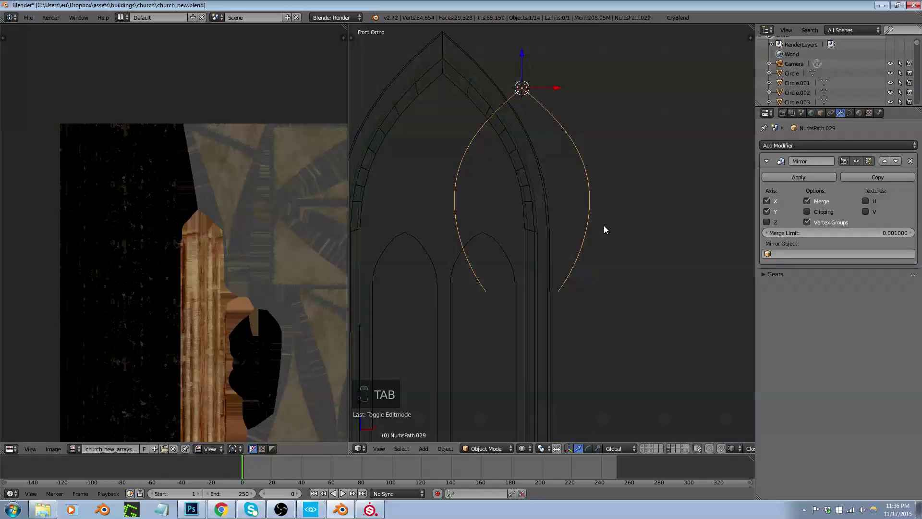
Try mirroring the arch across Z instead of Y, and undo the attempt
{"action": "left_click", "coordinate": [767, 222]}
{"action": "left_click", "coordinate": [766, 211]}
{"action": "scroll", "coordinate": [581, 232], "scroll_direction": "down", "scroll_amount": 3}
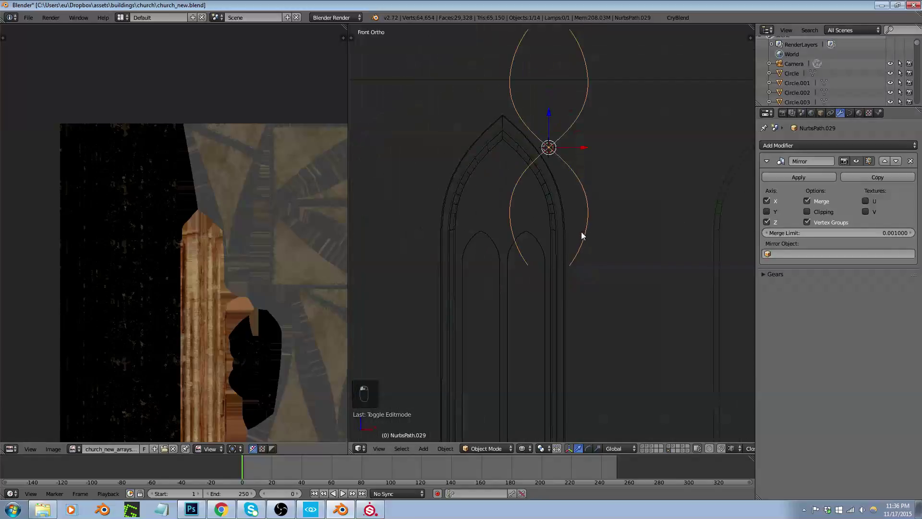
{"action": "scroll", "coordinate": [591, 221], "scroll_direction": "down", "scroll_amount": 2}
{"action": "scroll", "coordinate": [581, 206], "scroll_direction": "up", "scroll_amount": 4}
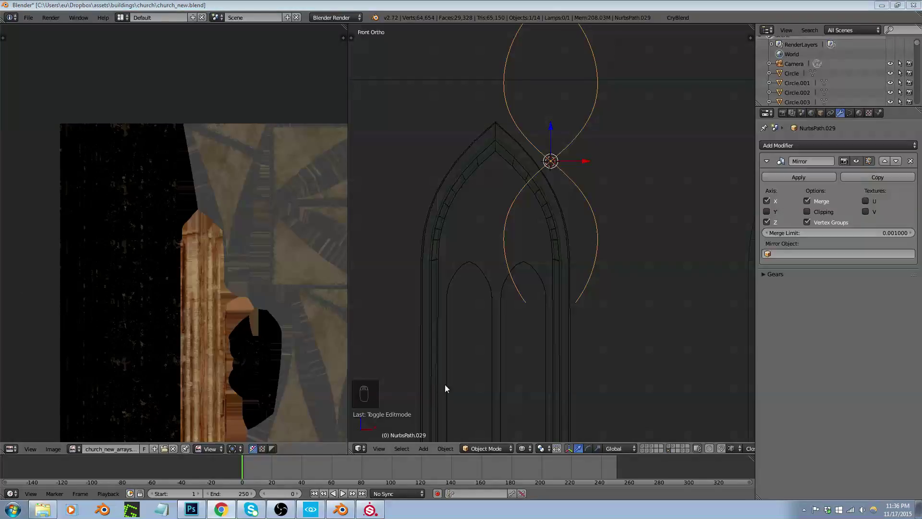
{"action": "middle_click_drag", "start_coordinate": [534, 298], "coordinate": [585, 263]}
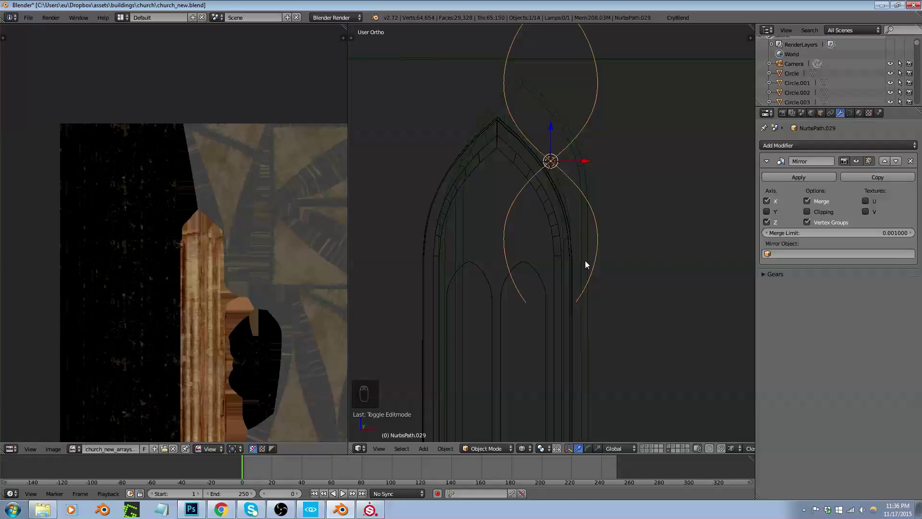
{"action": "key", "text": "ctrl+z"}
{"action": "key", "text": "ctrl+z"}
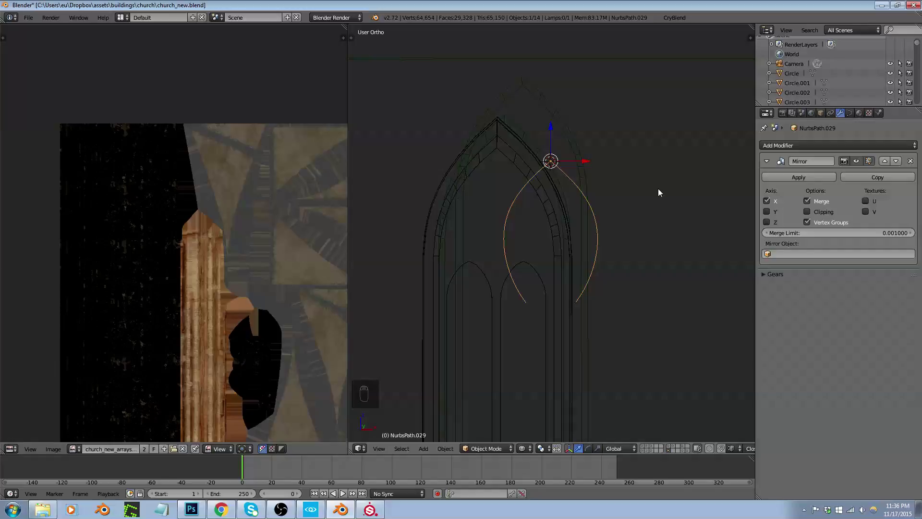
Try a second Mirror modifier on the arch with its Z axis enabled, and remove it again
{"action": "left_click", "coordinate": [828, 143]}
{"action": "left_click", "coordinate": [772, 210]}
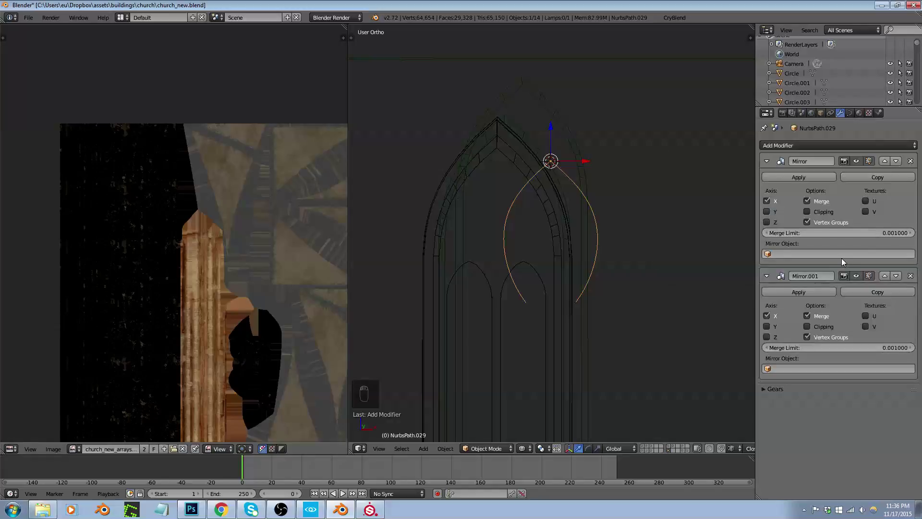
{"action": "left_click", "coordinate": [767, 337]}
{"action": "left_click", "coordinate": [767, 337]}
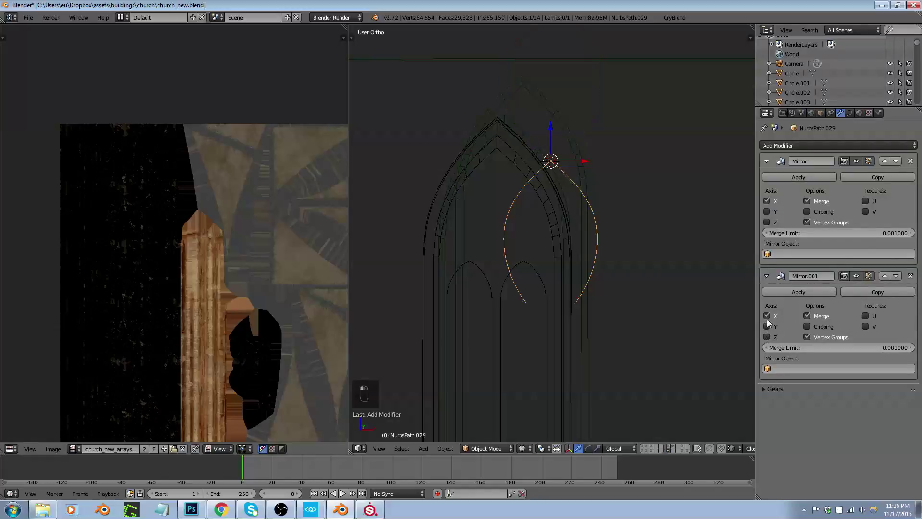
{"action": "left_click", "coordinate": [911, 276]}
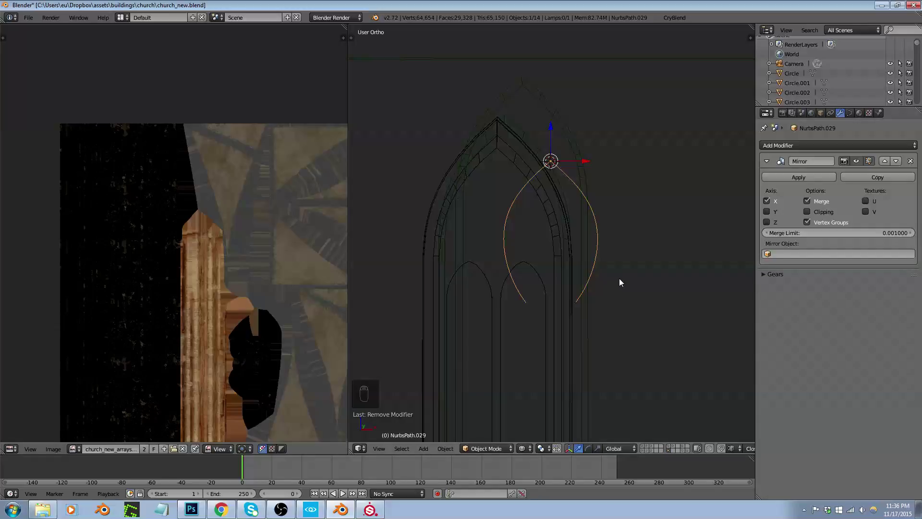
Move the arch curve's lowest control point slightly outward along X in front view
{"action": "scroll", "coordinate": [553, 120], "scroll_direction": "down", "scroll_amount": 3}
{"action": "scroll", "coordinate": [552, 171], "scroll_direction": "up", "scroll_amount": 4}
{"action": "scroll", "coordinate": [569, 195], "scroll_direction": "down", "scroll_amount": 1}
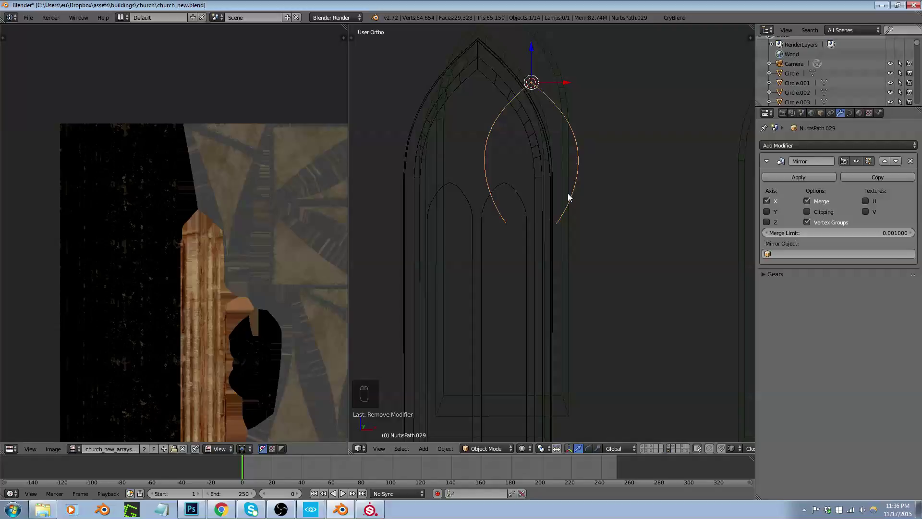
{"action": "key", "text": "KP_1"}
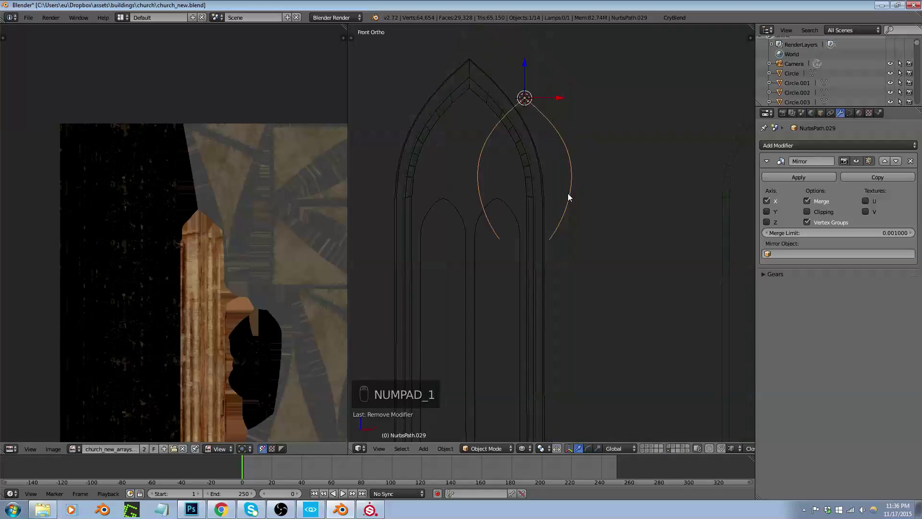
{"action": "key", "text": "Tab"}
{"action": "right_click", "coordinate": [564, 236]}
{"action": "left_click_drag", "start_coordinate": [584, 238], "coordinate": [596, 238]}
{"action": "key", "text": "Tab"}
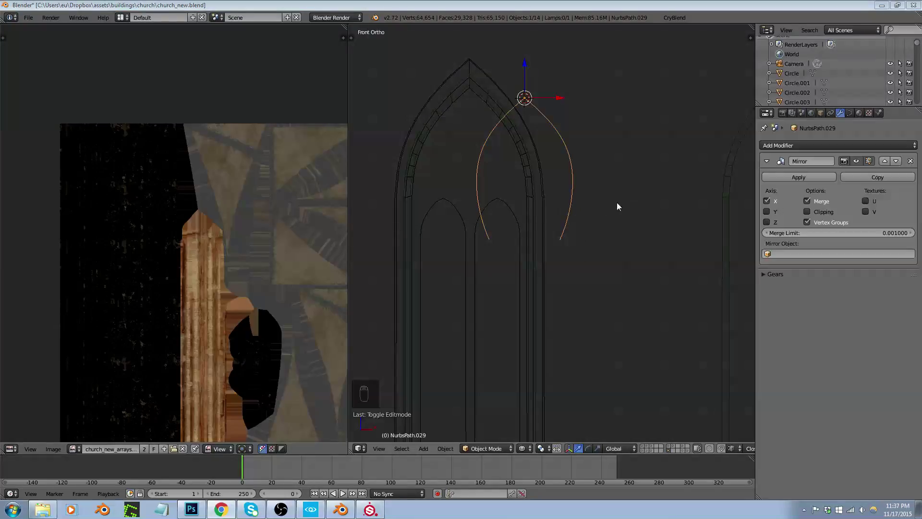
Delete the lowest control point of the arch curve
{"action": "key", "text": "Tab"}
{"action": "right_click", "coordinate": [577, 202], "text": "shift"}
{"action": "right_click", "coordinate": [561, 238]}
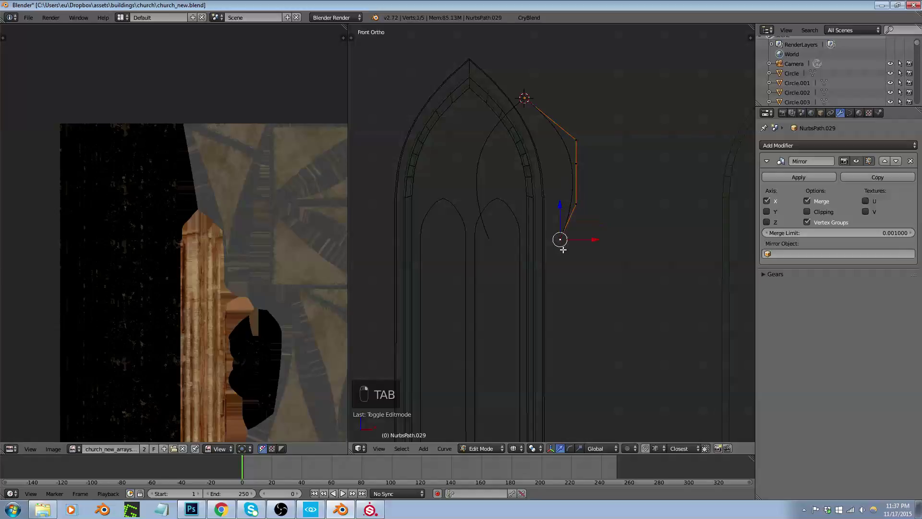
{"action": "key", "text": "x"}
{"action": "left_click", "coordinate": [548, 250]}
Adjust the curve's new lower end point along X so the arch foot sits slightly inward of its side
{"action": "right_click", "coordinate": [576, 203]}
{"action": "key", "text": "g"}
{"action": "key", "text": "x"}
{"action": "left_click", "coordinate": [601, 202]}
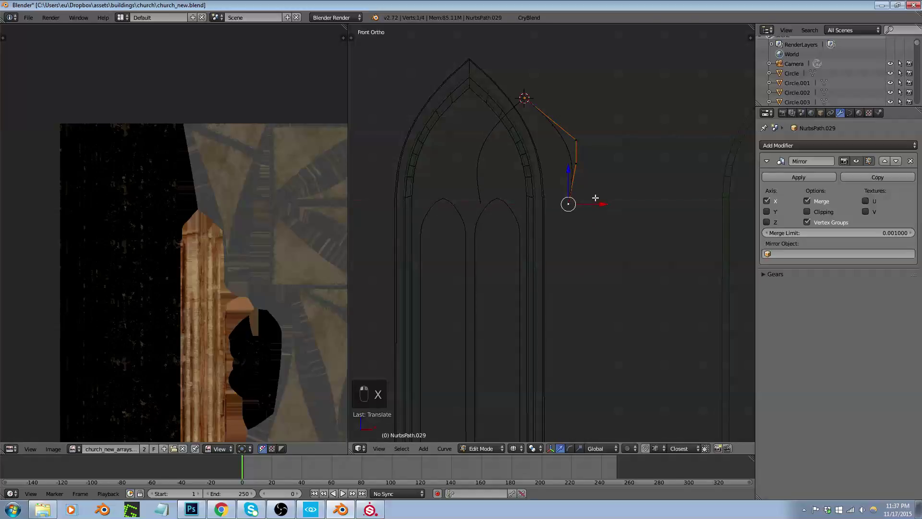
{"action": "key", "text": "Tab"}
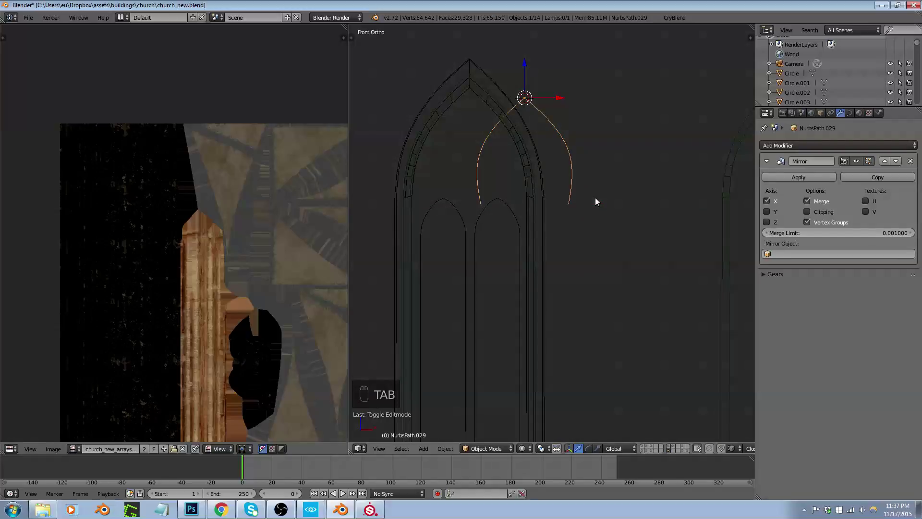
{"action": "key", "text": "Tab"}
{"action": "key", "text": "g"}
{"action": "key", "text": "x"}
{"action": "left_click", "coordinate": [604, 204]}
{"action": "key", "text": "Tab"}
Try to apply the Mirror modifier to the arch curve
{"action": "left_click", "coordinate": [797, 178]}
{"action": "key", "text": "Tab"}
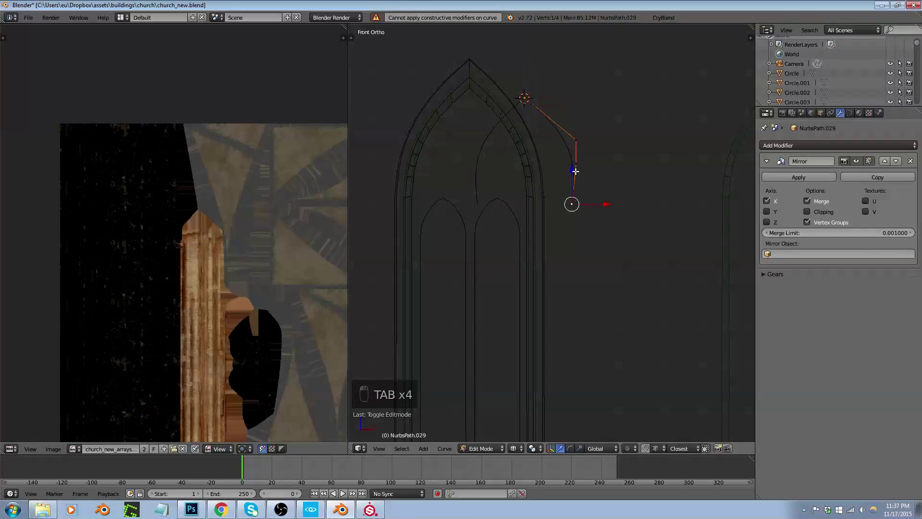
{"action": "key", "text": "Tab"}
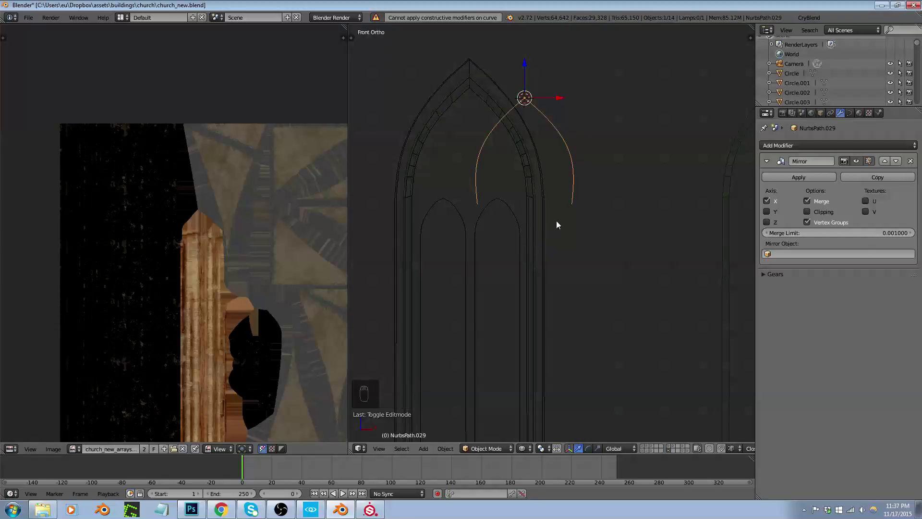
Extrude a new control point from the curve's lower end, leaving it at the same position
{"action": "key", "text": "Tab"}
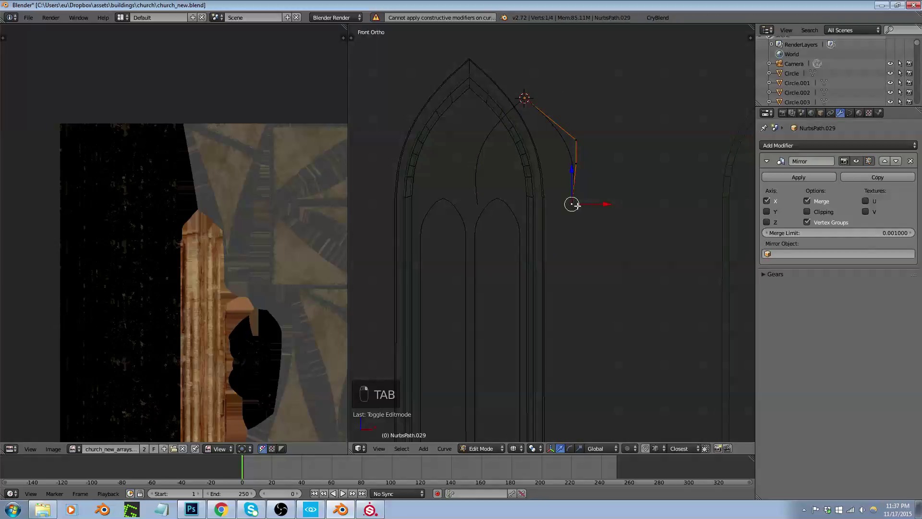
{"action": "key", "text": "e"}
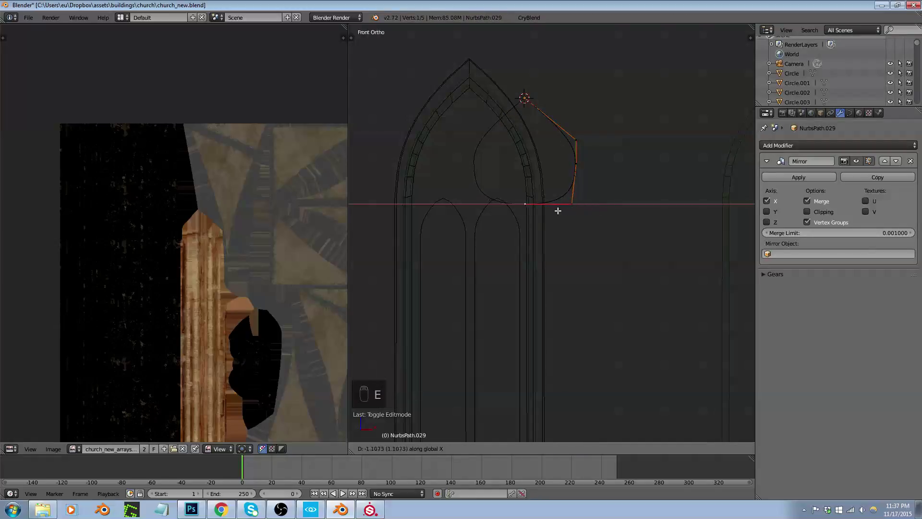
{"action": "right_click", "coordinate": [555, 212]}
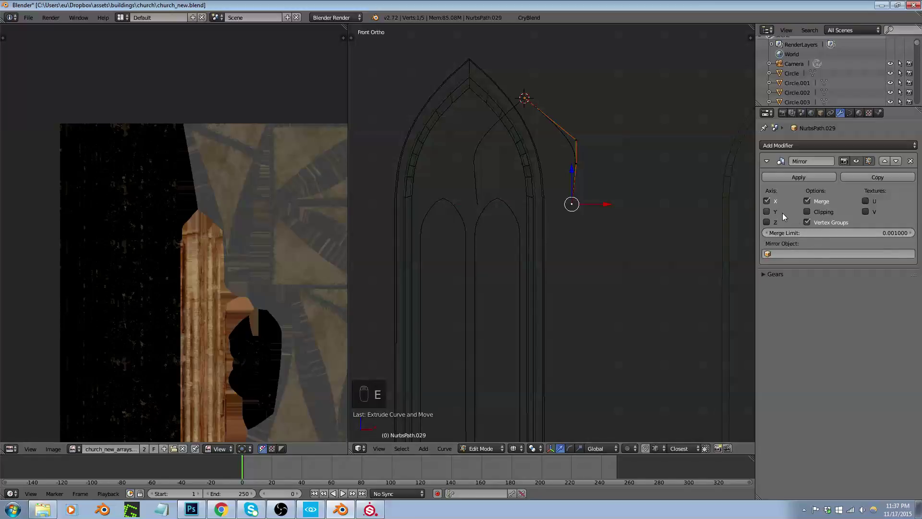
Enable Clipping on the Mirror modifier and try pulling the new end point along X to the mirror centre
{"action": "left_click", "coordinate": [808, 211]}
{"action": "left_click_drag", "start_coordinate": [608, 204], "coordinate": [540, 207]}
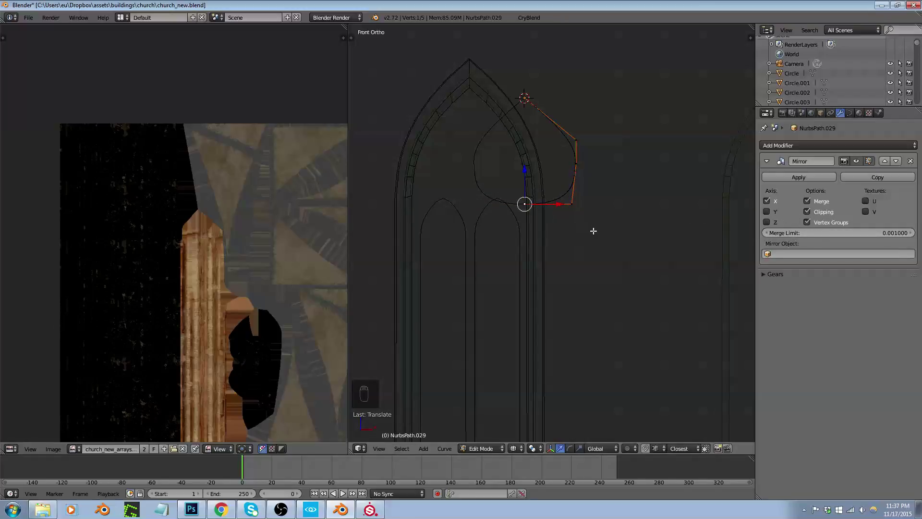
{"action": "key", "text": "ctrl+z"}
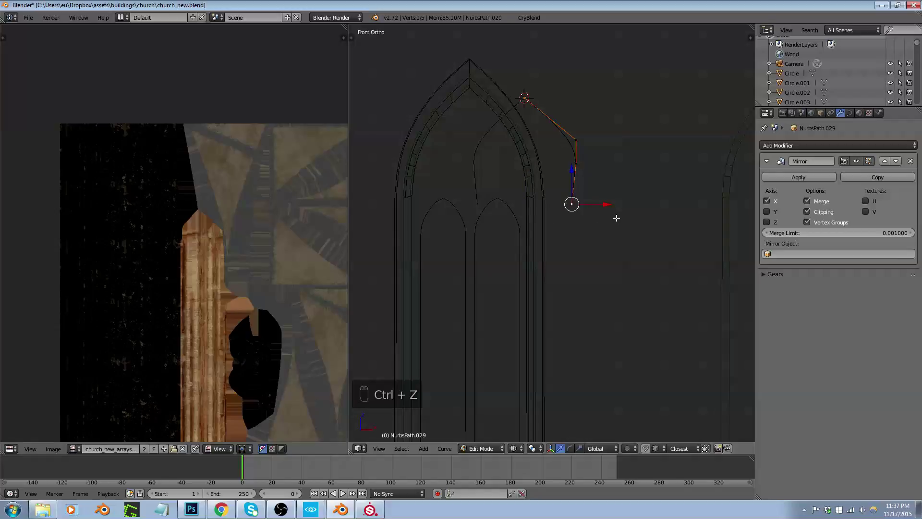
{"action": "key", "text": "g"}
{"action": "key", "text": "x"}
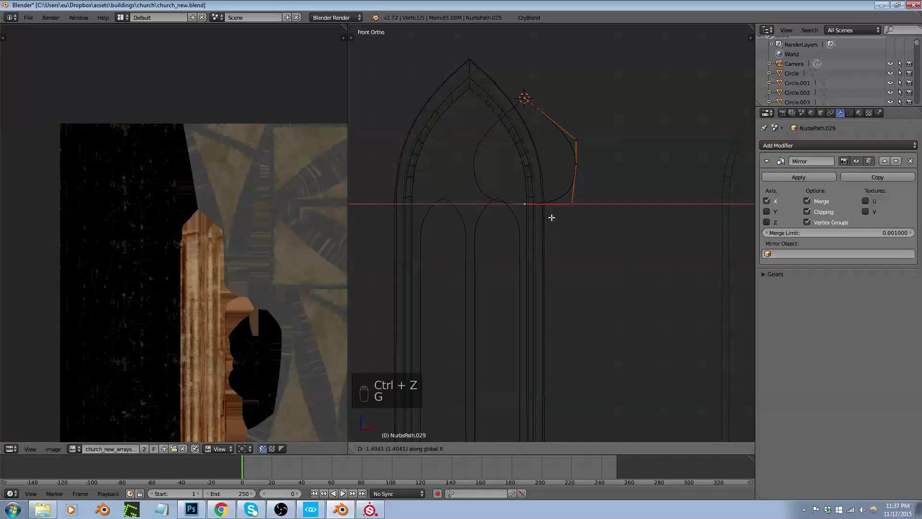
{"action": "left_click", "coordinate": [522, 216]}
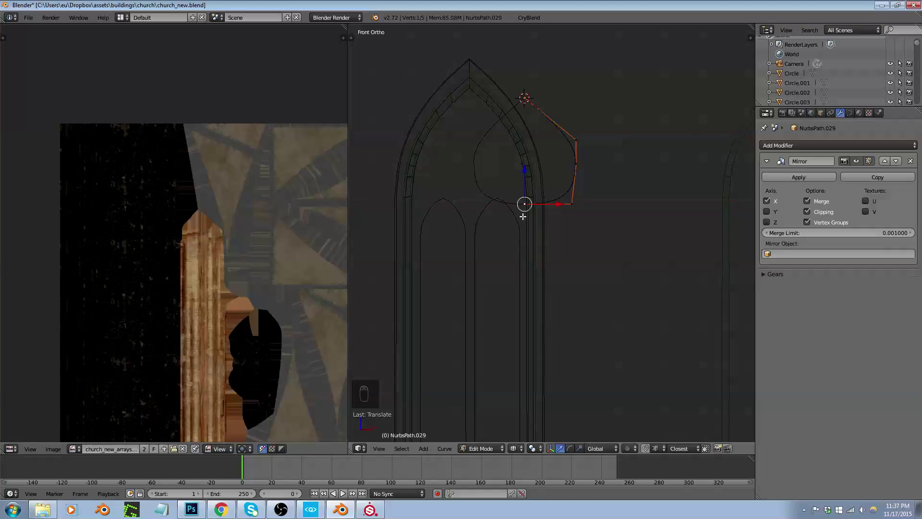
{"action": "key", "text": "r"}
{"action": "right_click", "coordinate": [522, 216]}
{"action": "key", "text": "e"}
{"action": "middle_click", "coordinate": [522, 227]}
{"action": "type", "text": "0"}
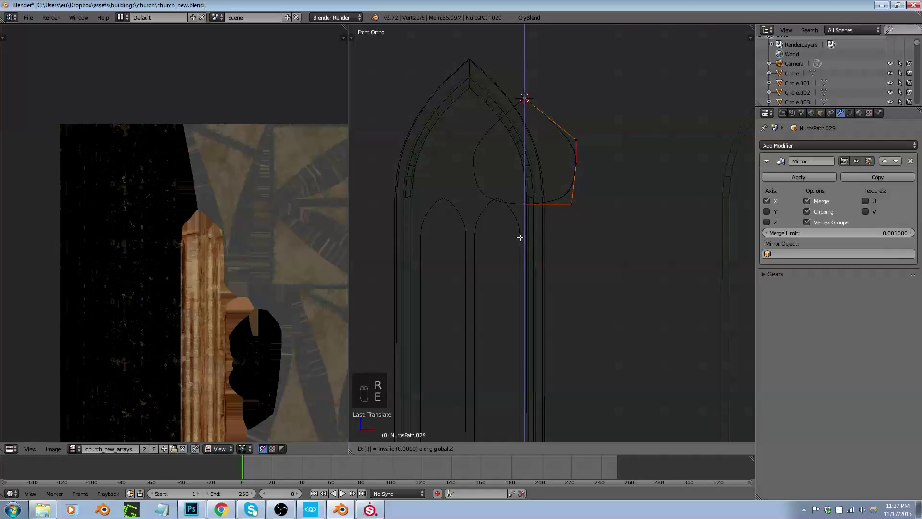
{"action": "key", "text": "BackSpace"}
{"action": "type", "text": "2.2260"}
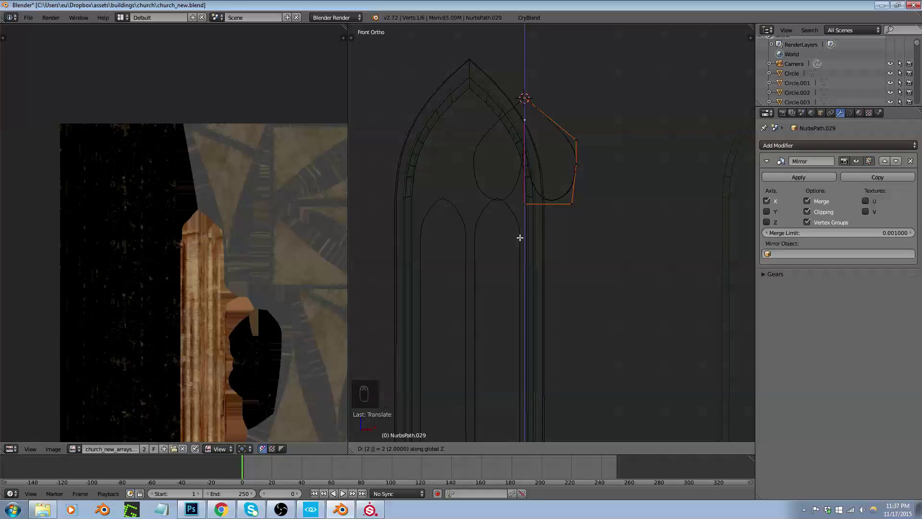
{"action": "key", "text": "minus"}
{"action": "key", "text": "Escape"}
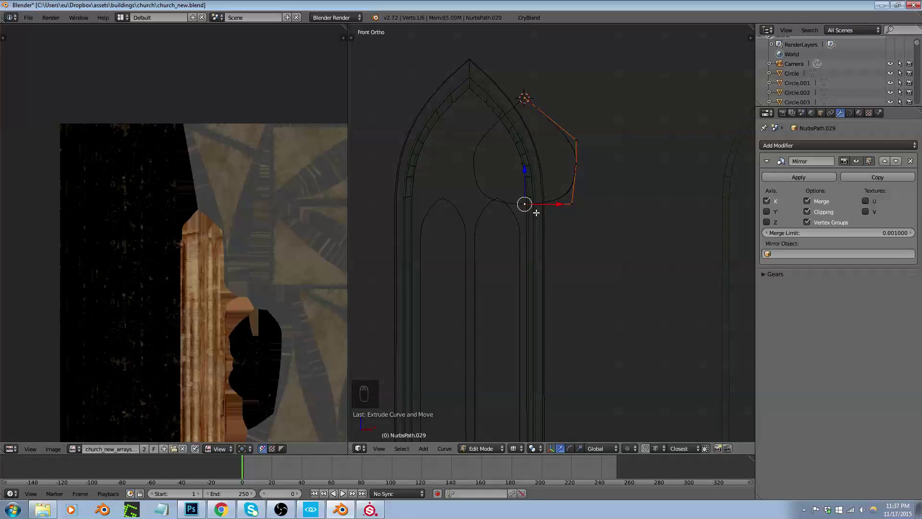
{"action": "key", "text": "ctrl+z"}
{"action": "key", "text": "ctrl+z"}
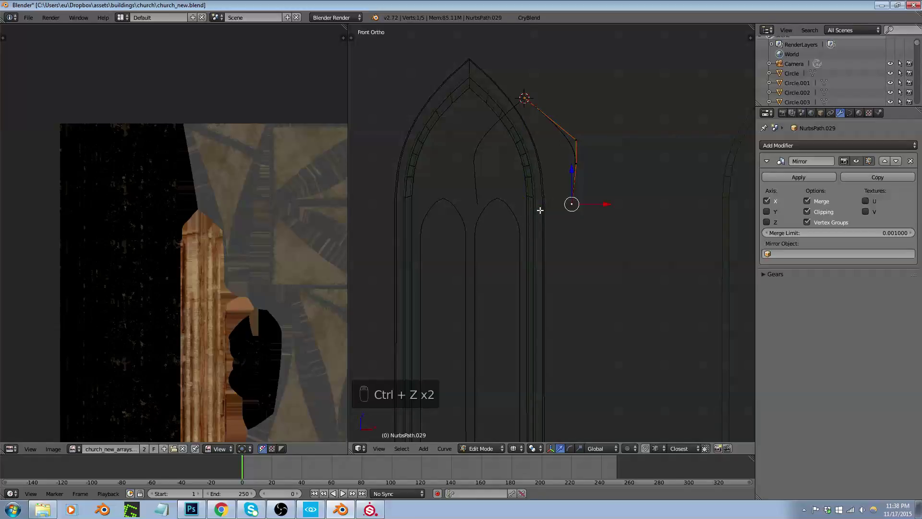
Move the arch curve's lower end point along X to the mirror centre and extrude a point about 1.35 units straight down from it
{"action": "left_click_drag", "start_coordinate": [608, 204], "coordinate": [541, 206]}
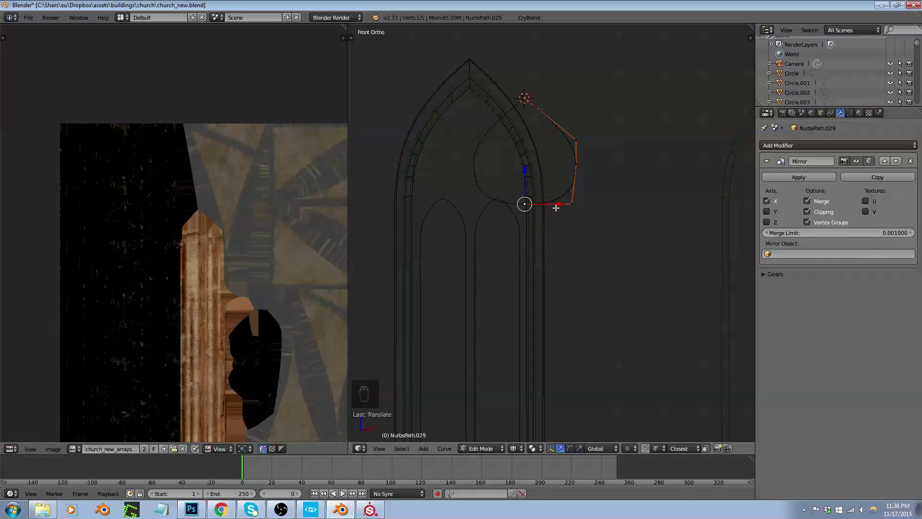
{"action": "type", "text": "ez1.3"}
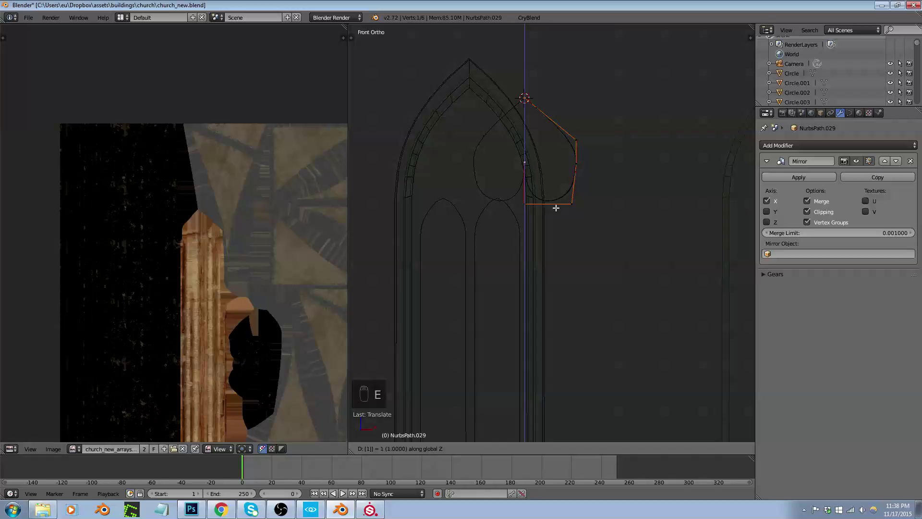
{"action": "type", "text": "356"}
{"action": "key", "text": "minus"}
{"action": "left_click", "coordinate": [556, 207]}
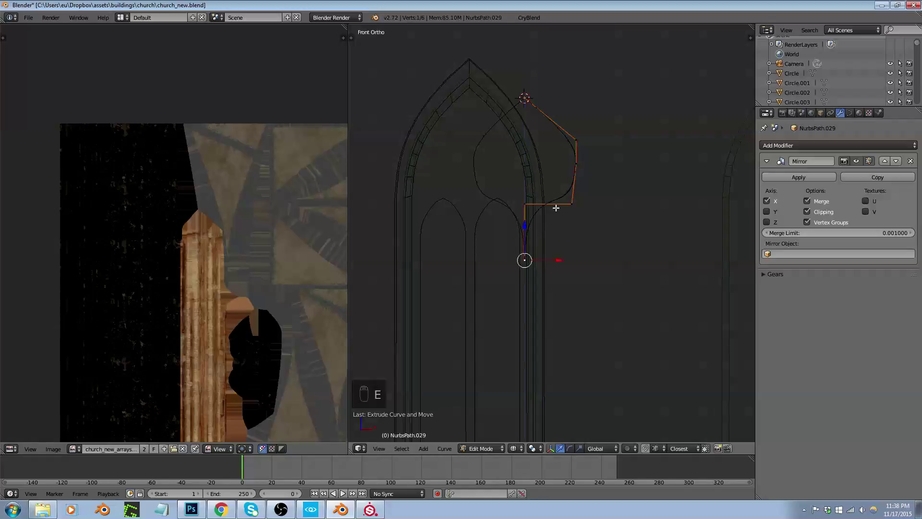
Snap the 3D cursor to the extruded point, and undo the extrusion and the end point's move to the mirror centre
{"action": "key", "text": "shift+s"}
{"action": "left_click", "coordinate": [548, 247]}
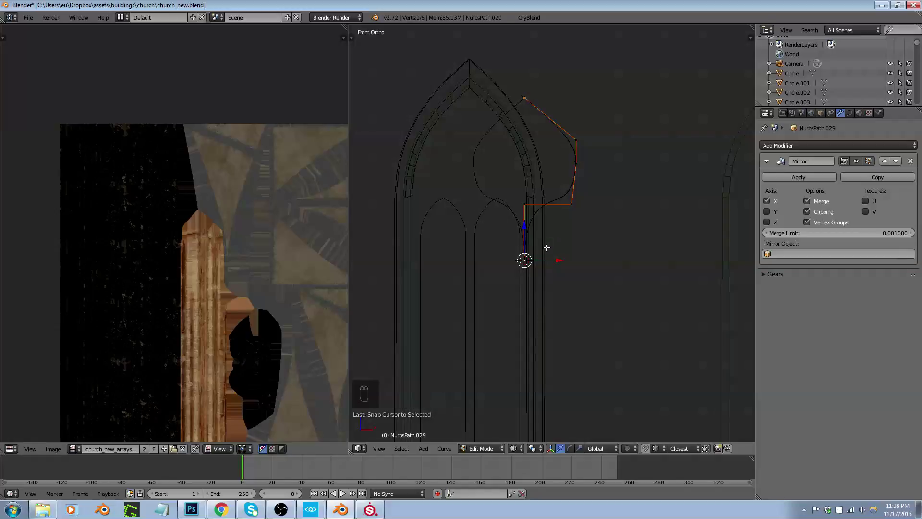
{"action": "key", "text": "ctrl+z"}
{"action": "key", "text": "ctrl+z"}
{"action": "key", "text": "ctrl+z"}
{"action": "key", "text": "ctrl+z"}
{"action": "key", "text": "ctrl+z"}
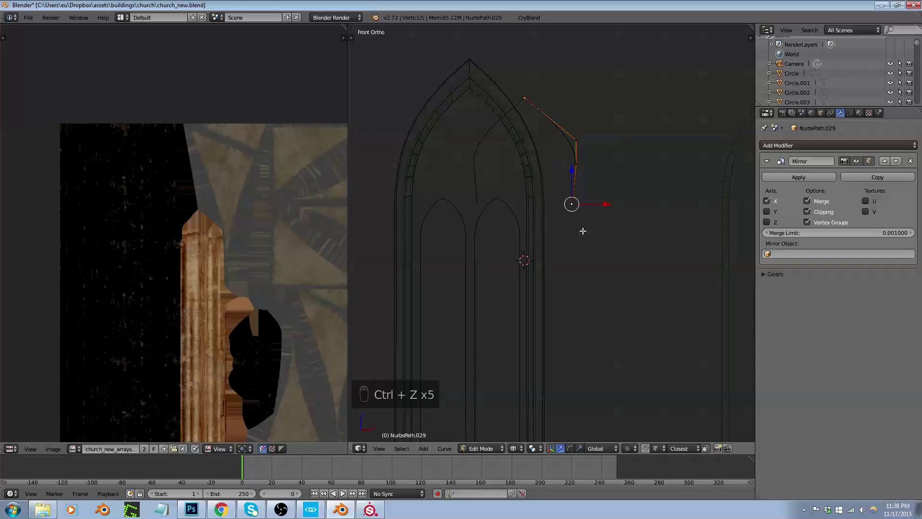
Leave curve editing and add an Array modifier to the mirrored arch curve
{"action": "key", "text": "Tab"}
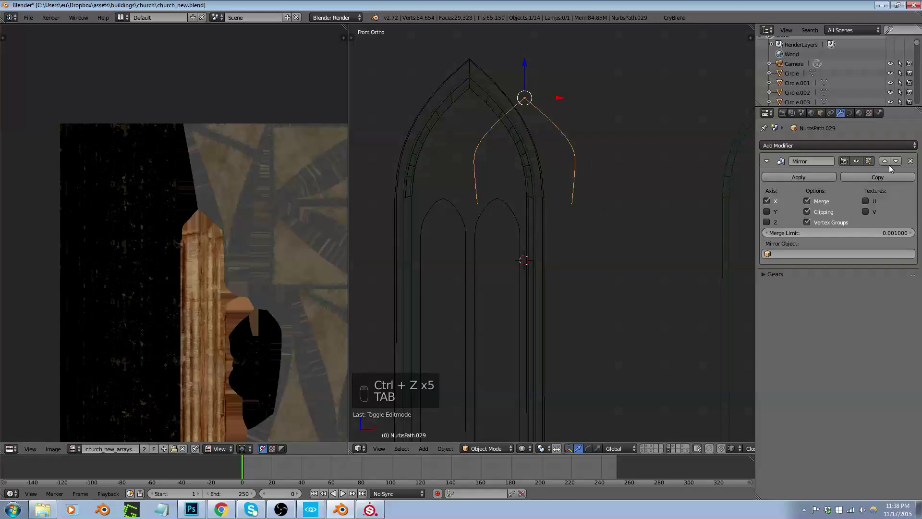
{"action": "left_click", "coordinate": [801, 146]}
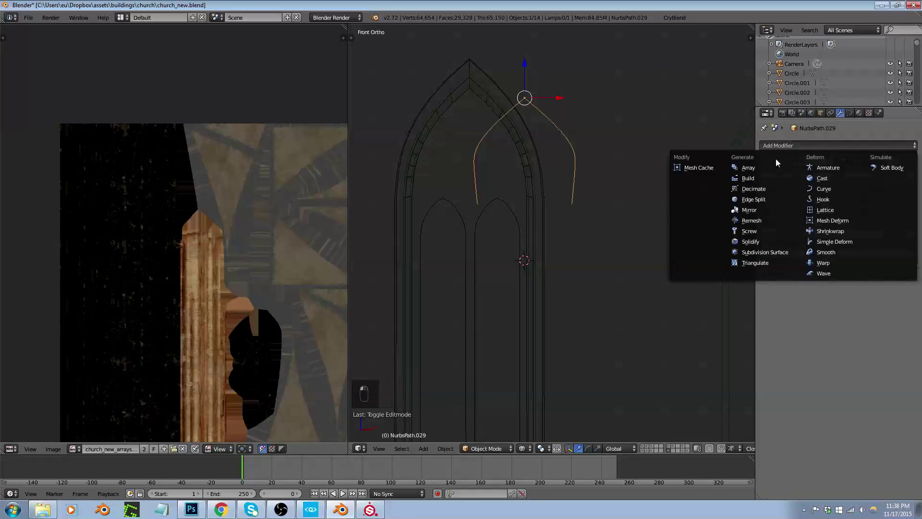
{"action": "left_click", "coordinate": [762, 169]}
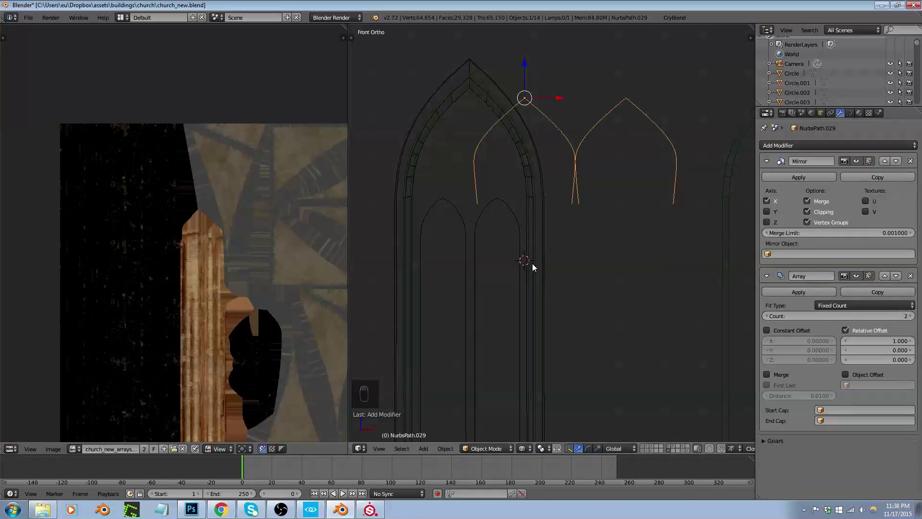
Add an empty at the 3D cursor below the arch curve
{"action": "key", "text": "shift+a"}
{"action": "mouse_move", "coordinate": [533, 264]}
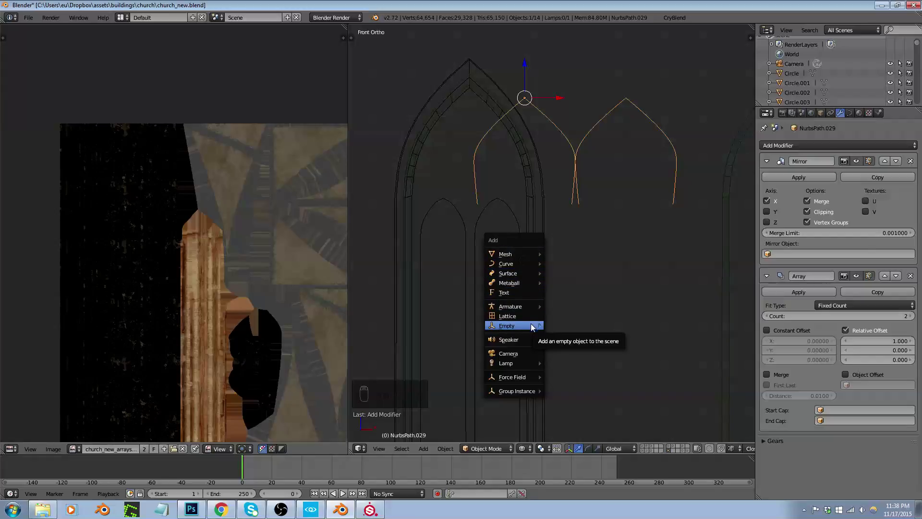
{"action": "mouse_move", "coordinate": [531, 324]}
{"action": "left_click", "coordinate": [564, 326]}
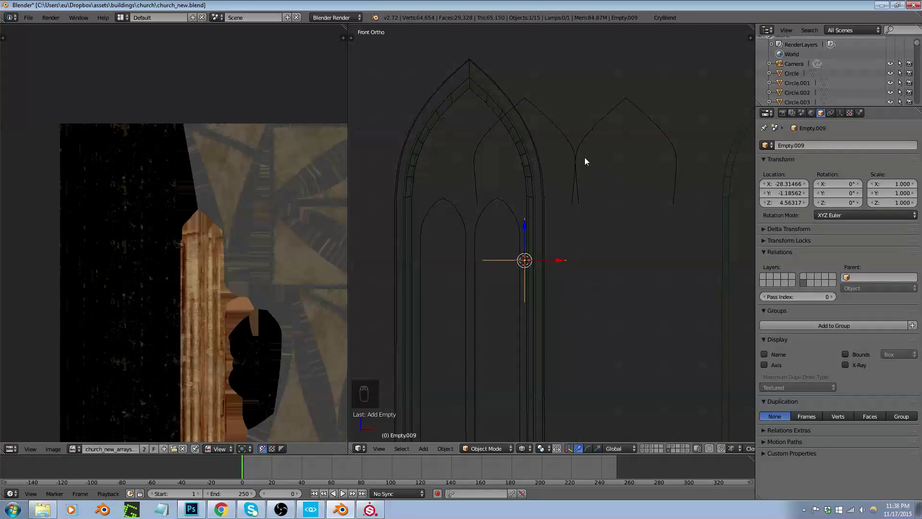
Switch the arch curve's Array modifier from Relative Offset to Object Offset and assign Empty.009 as the offset object
{"action": "right_click", "coordinate": [575, 140]}
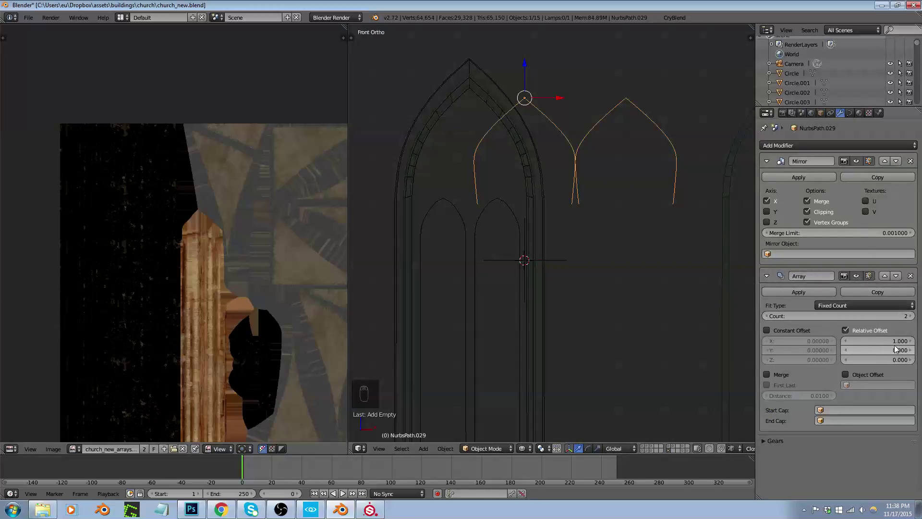
{"action": "left_click", "coordinate": [868, 331]}
{"action": "left_click", "coordinate": [845, 375]}
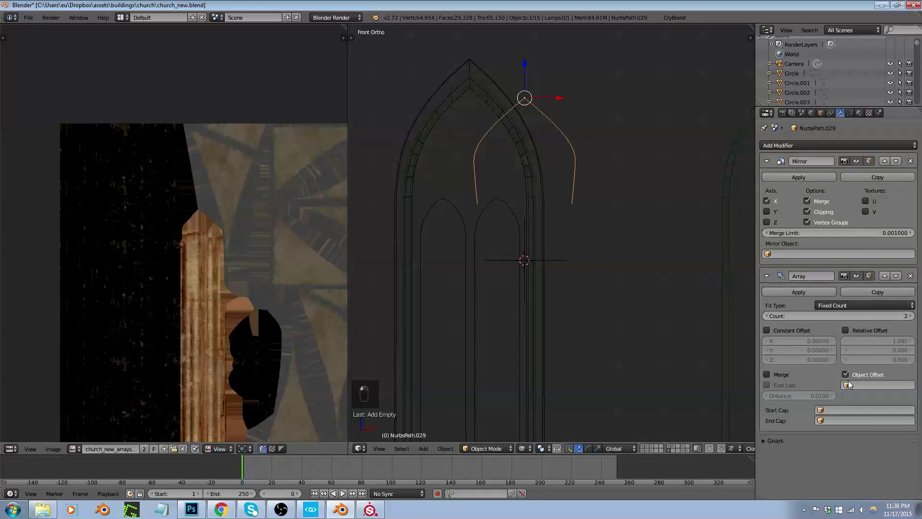
{"action": "left_click", "coordinate": [852, 385]}
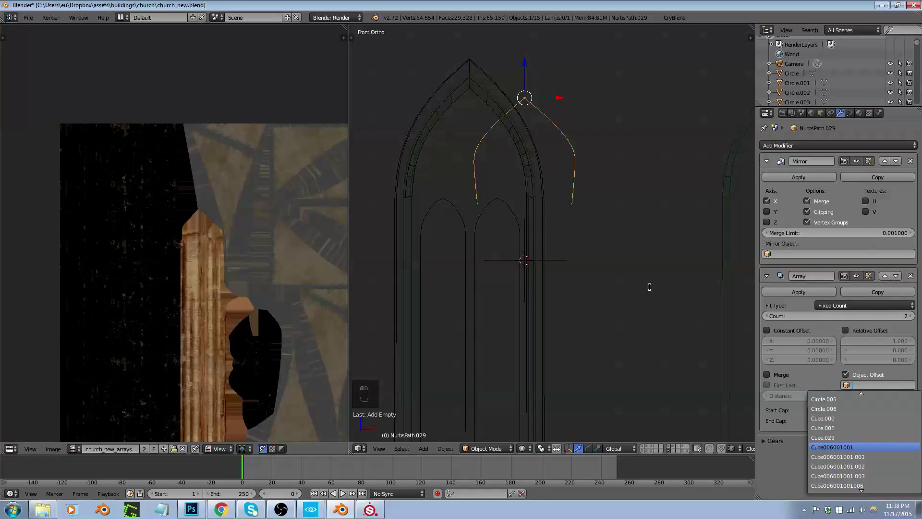
{"action": "right_click", "coordinate": [544, 261]}
{"action": "right_click", "coordinate": [554, 261]}
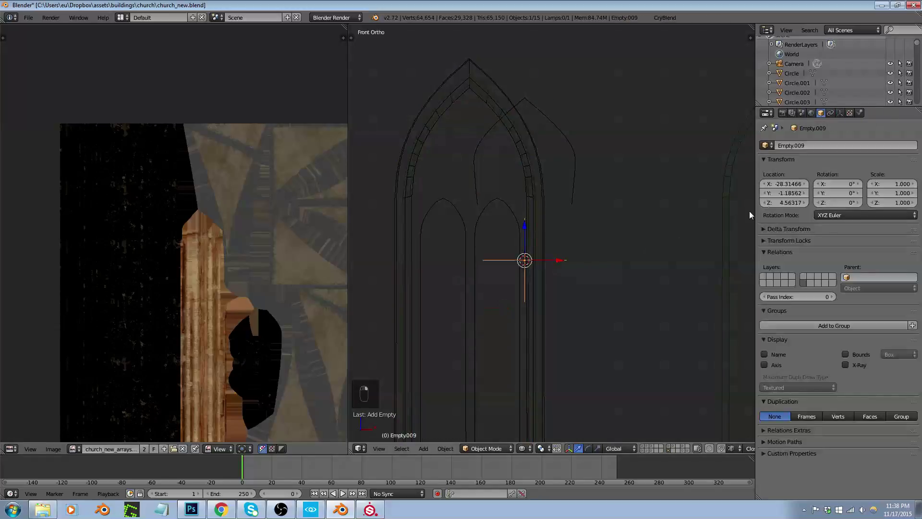
{"action": "right_click", "coordinate": [579, 176]}
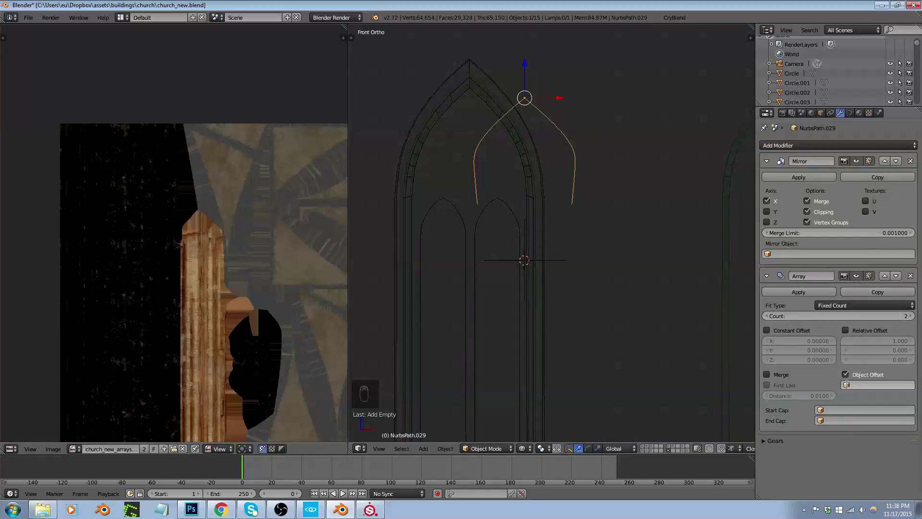
{"action": "left_click", "coordinate": [870, 384]}
{"action": "type", "text": "emp"}
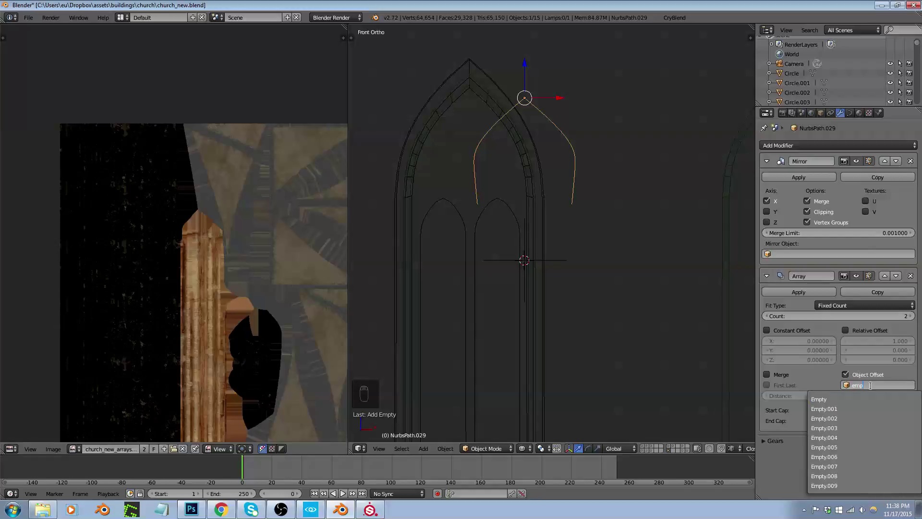
{"action": "left_click", "coordinate": [835, 483]}
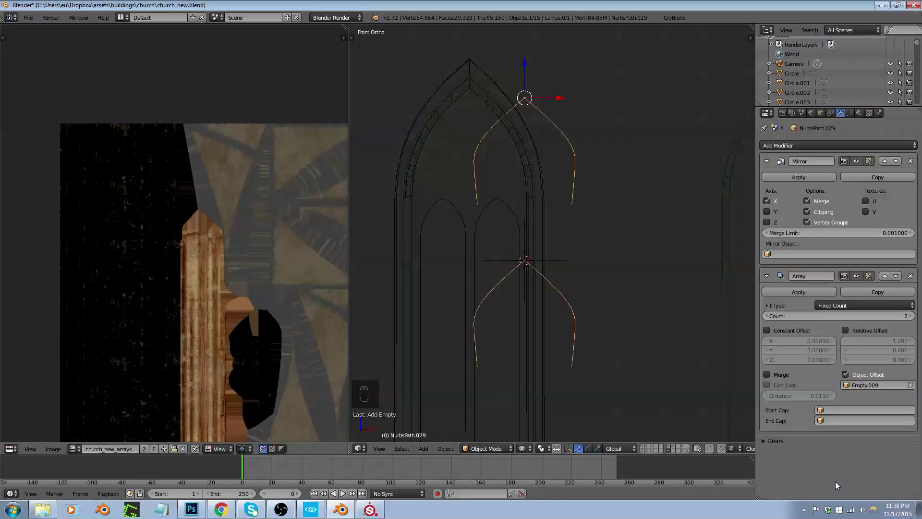
Try to apply the arch curve's Mirror modifier with the Array modifier in place
{"action": "right_click", "coordinate": [564, 260]}
{"action": "right_click", "coordinate": [579, 174]}
{"action": "left_click", "coordinate": [807, 177]}
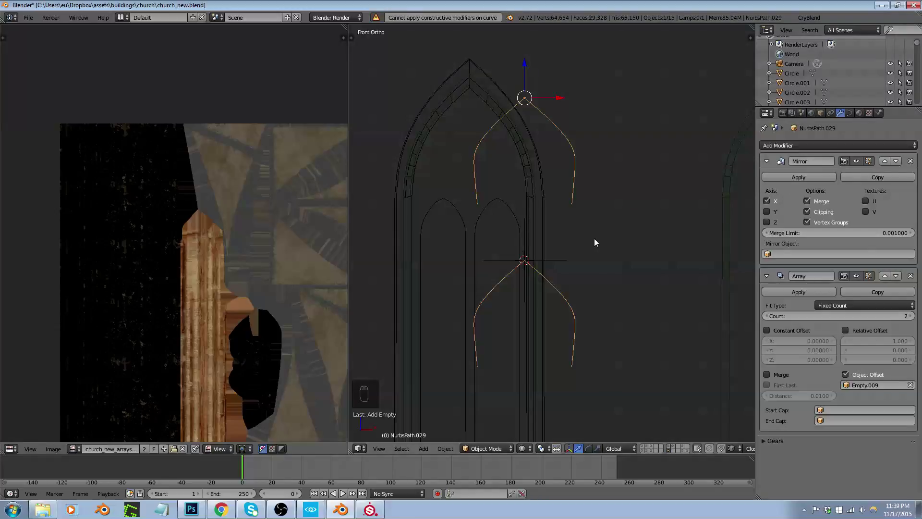
Rotate the array's offset empty 90° about the Y axis and reselect the arch curve
{"action": "right_click", "coordinate": [548, 260]}
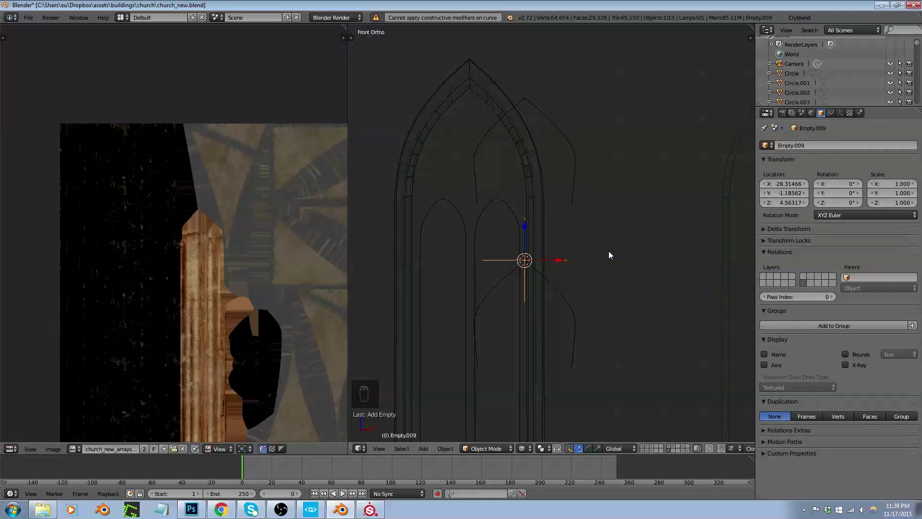
{"action": "key", "text": "r"}
{"action": "key", "text": "y"}
{"action": "key", "text": "9"}
{"action": "key", "text": "0"}
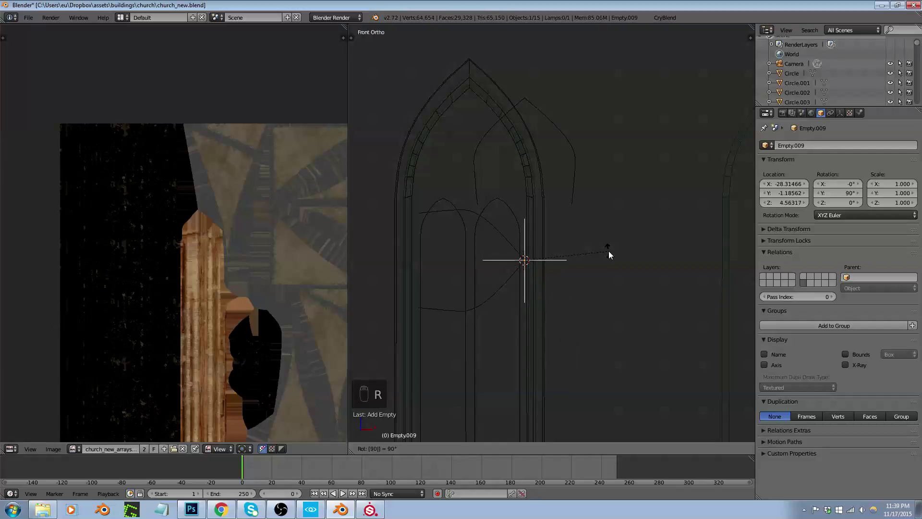
{"action": "key", "text": "Return"}
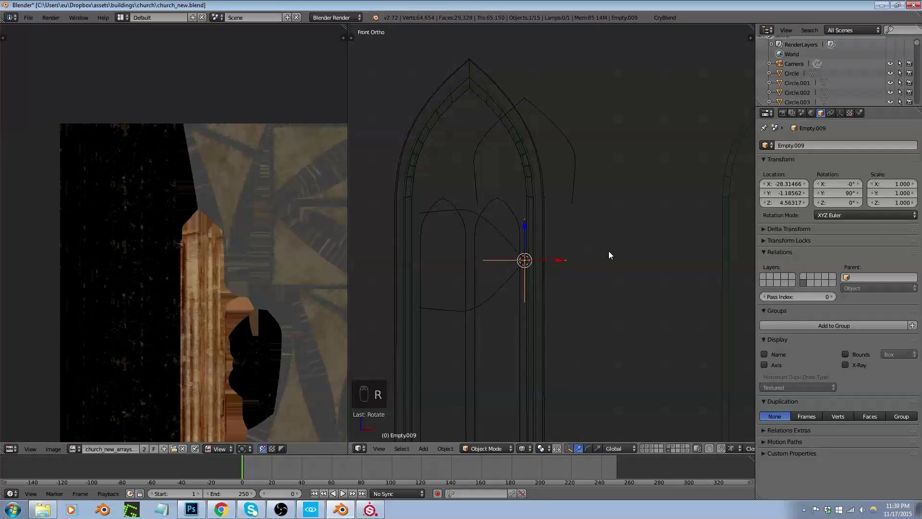
{"action": "right_click", "coordinate": [575, 188]}
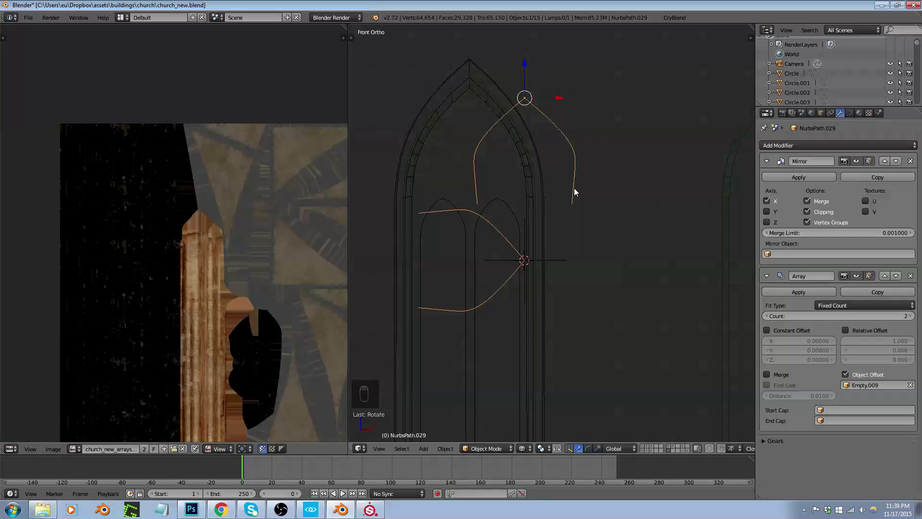
Smooth the arch curve's side by deleting the extra control point below the bend and moving the bend point outward along X
{"action": "key", "text": "Tab"}
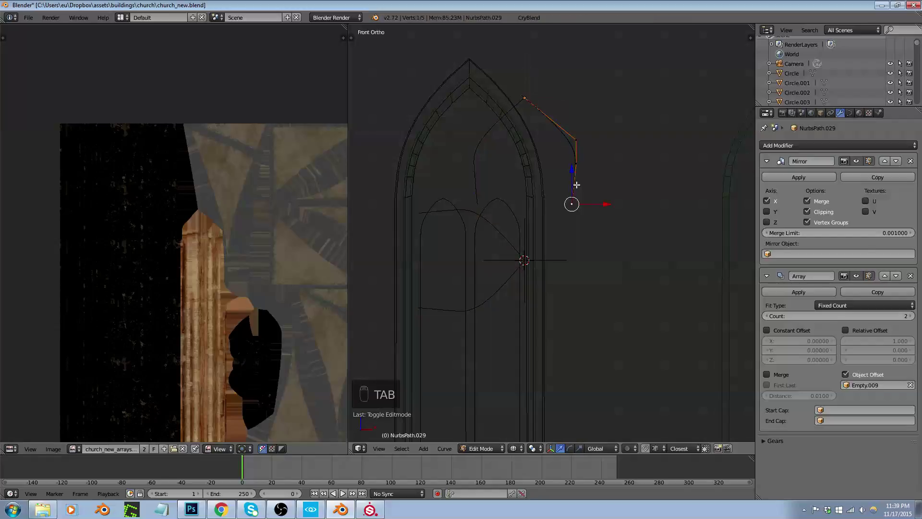
{"action": "right_click", "coordinate": [579, 142]}
{"action": "left_click_drag", "start_coordinate": [606, 140], "coordinate": [599, 140]}
{"action": "right_click", "coordinate": [578, 164]}
{"action": "key", "text": "x"}
{"action": "left_click", "coordinate": [589, 166]}
{"action": "right_click", "coordinate": [571, 141]}
{"action": "left_click_drag", "start_coordinate": [595, 139], "coordinate": [611, 139]}
{"action": "key", "text": "Tab"}
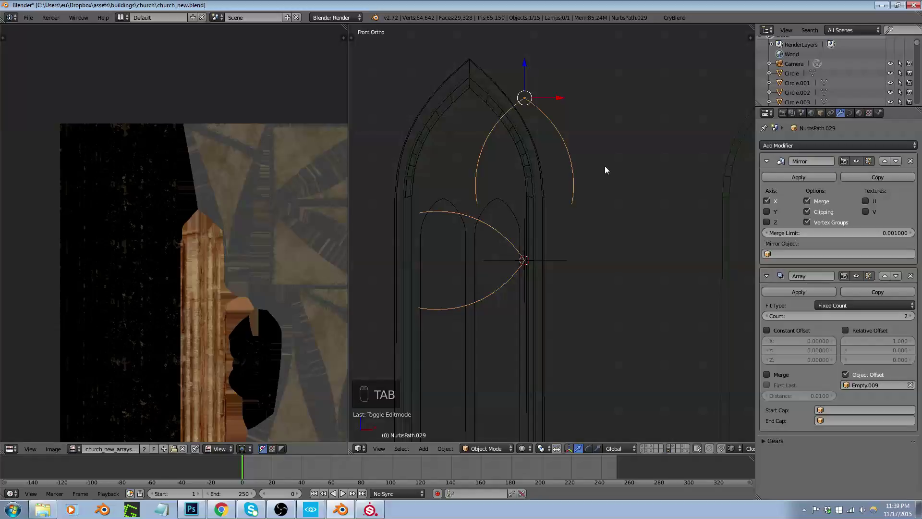
Set the arch curve's Preview U resolution to 3 and convert the curve to a mesh
{"action": "left_click", "coordinate": [849, 113]}
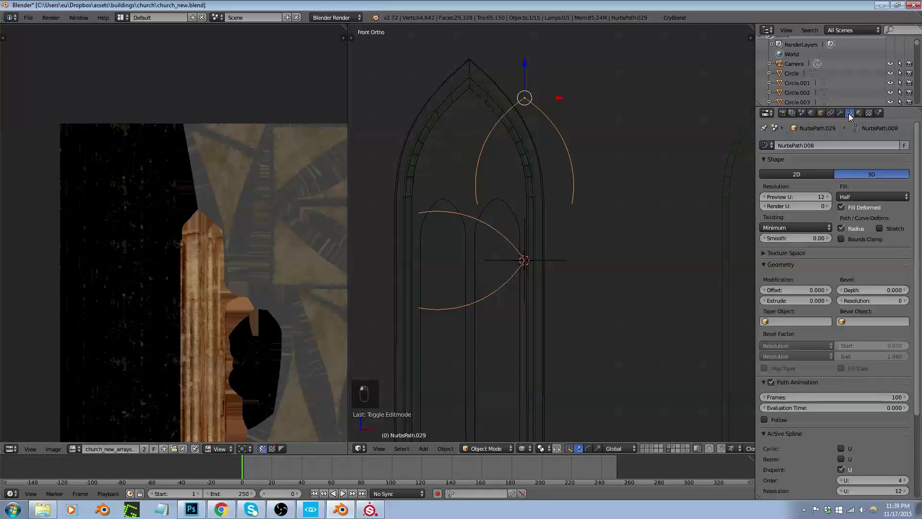
{"action": "left_click_drag", "start_coordinate": [811, 197], "coordinate": [780, 197]}
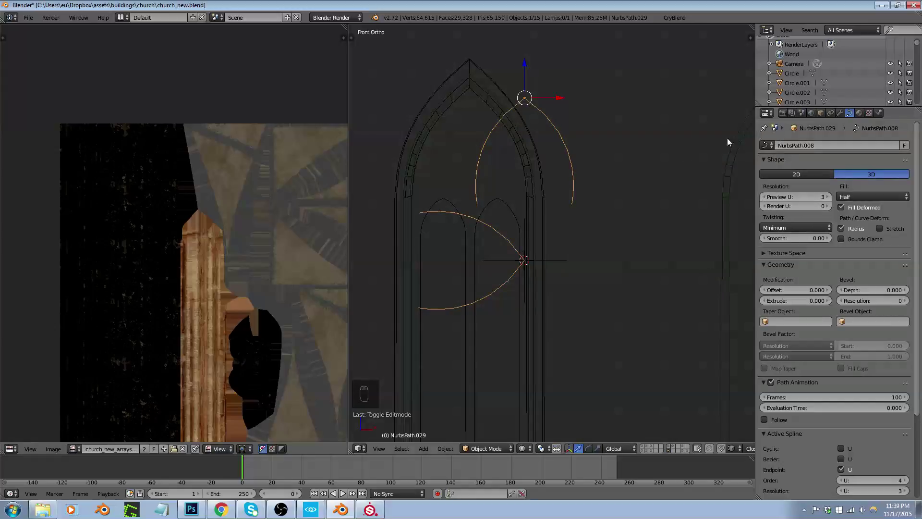
{"action": "key", "text": "alt+c"}
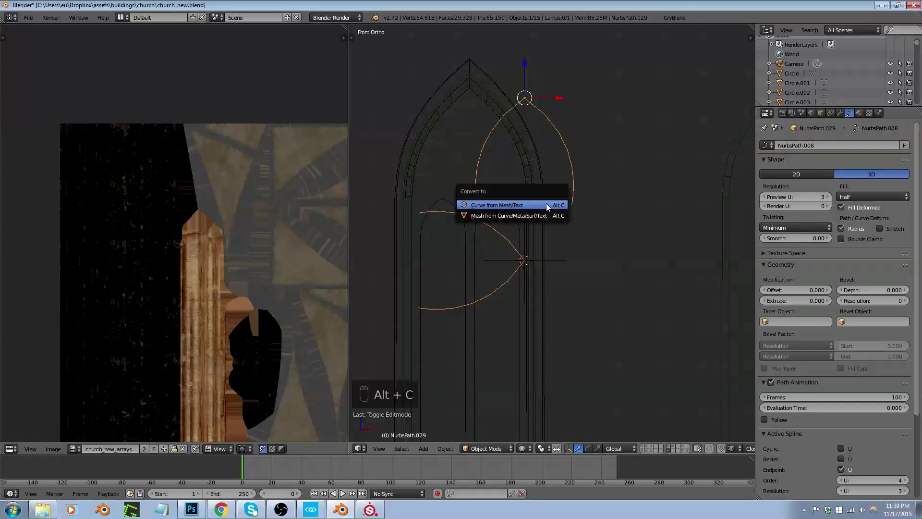
{"action": "left_click", "coordinate": [525, 217]}
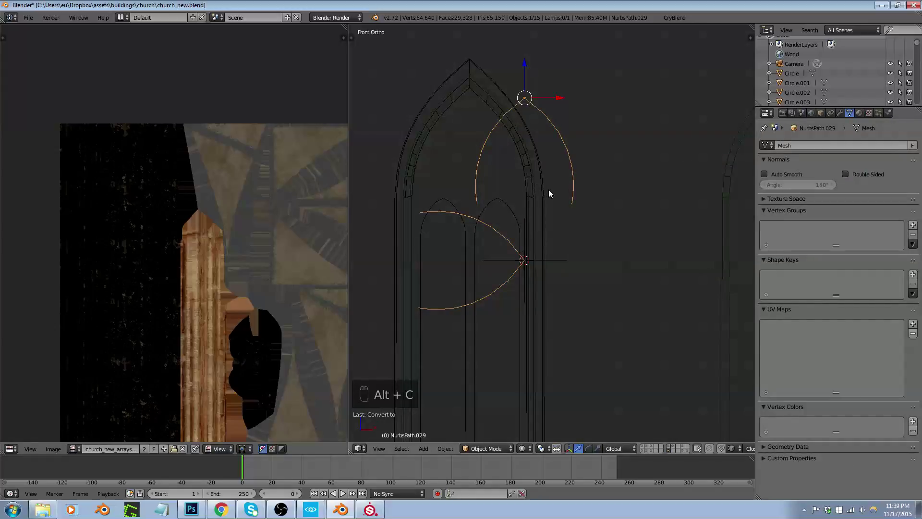
Set the arch mesh's origin to the 3D cursor
{"action": "key", "text": "ctrl+alt+shift+c"}
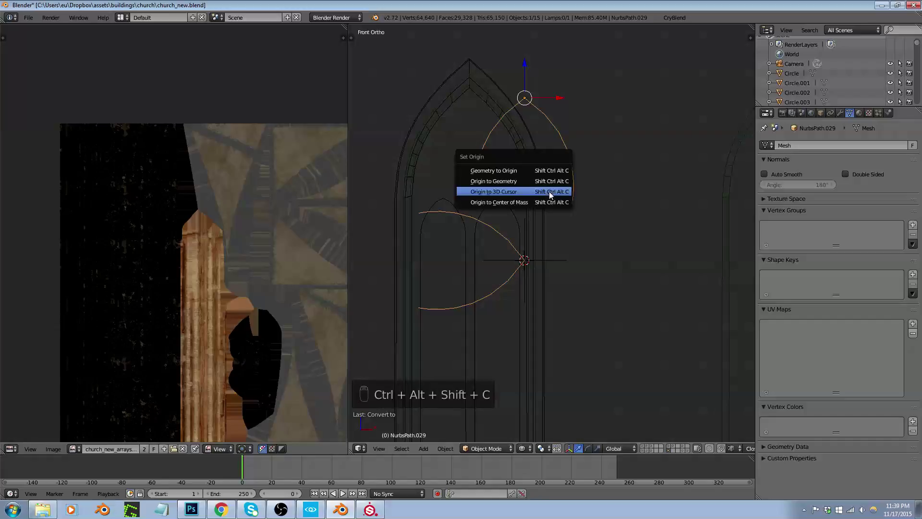
{"action": "left_click", "coordinate": [547, 192]}
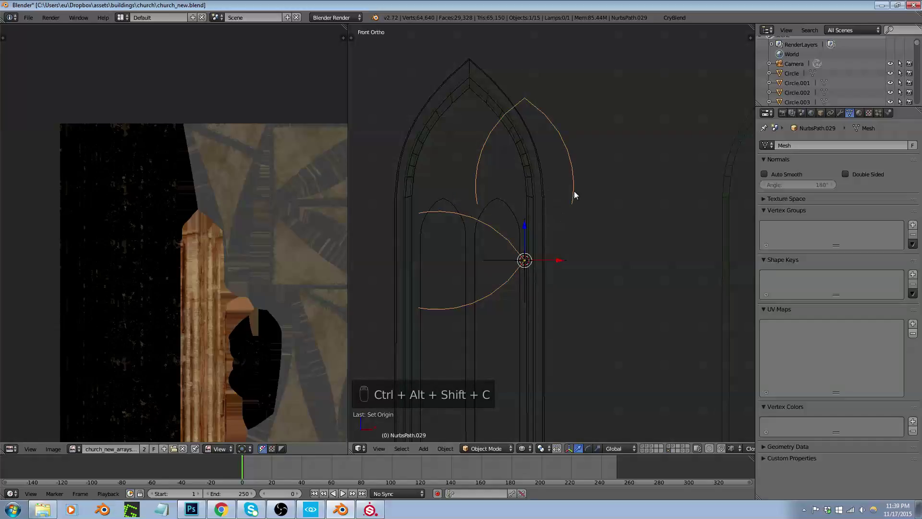
{"action": "right_click", "coordinate": [530, 282]}
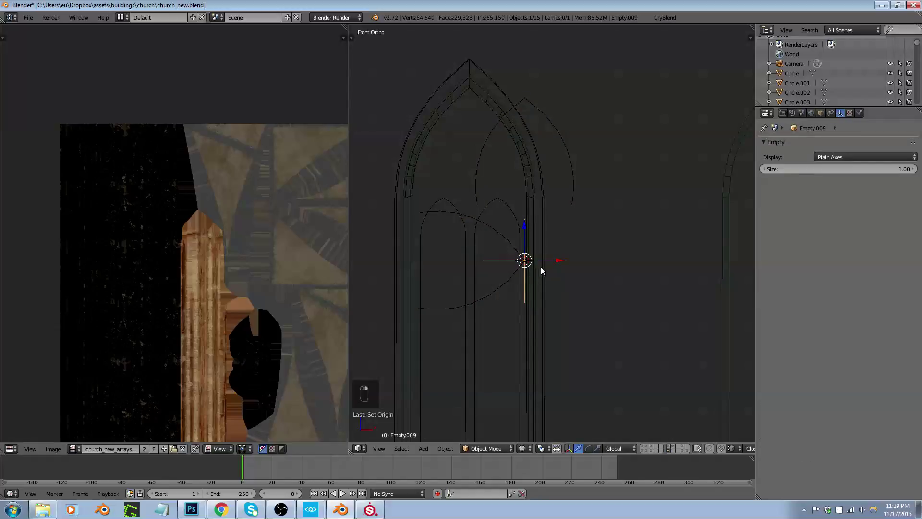
{"action": "right_click", "coordinate": [506, 246]}
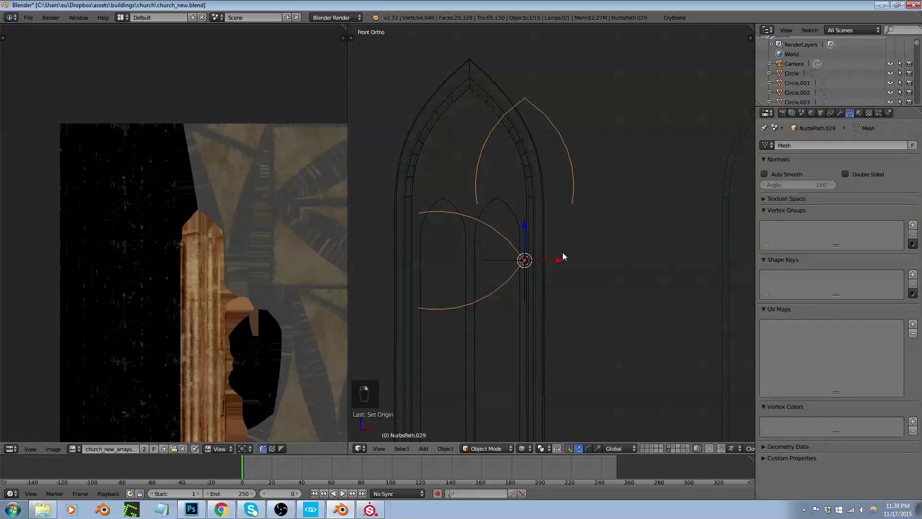
{"action": "right_click", "coordinate": [545, 267]}
{"action": "key", "text": "x"}
{"action": "left_click", "coordinate": [547, 278]}
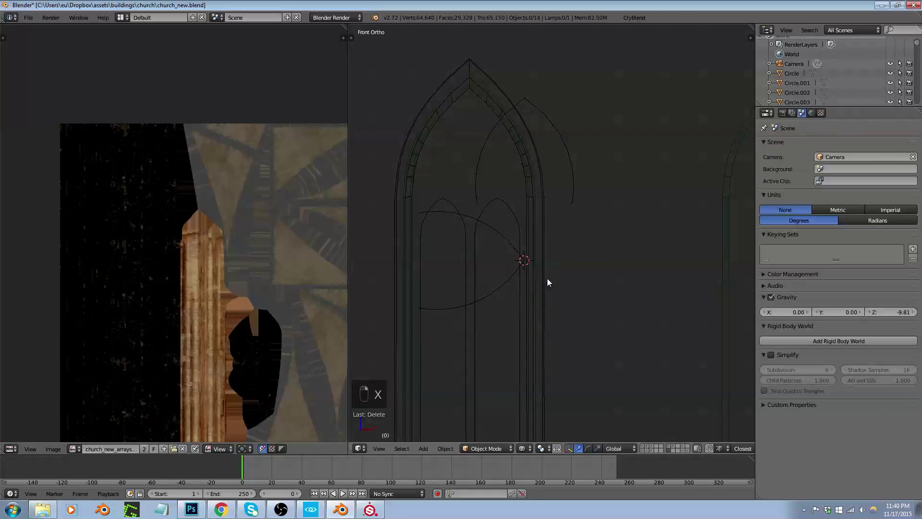
{"action": "right_click", "coordinate": [508, 244]}
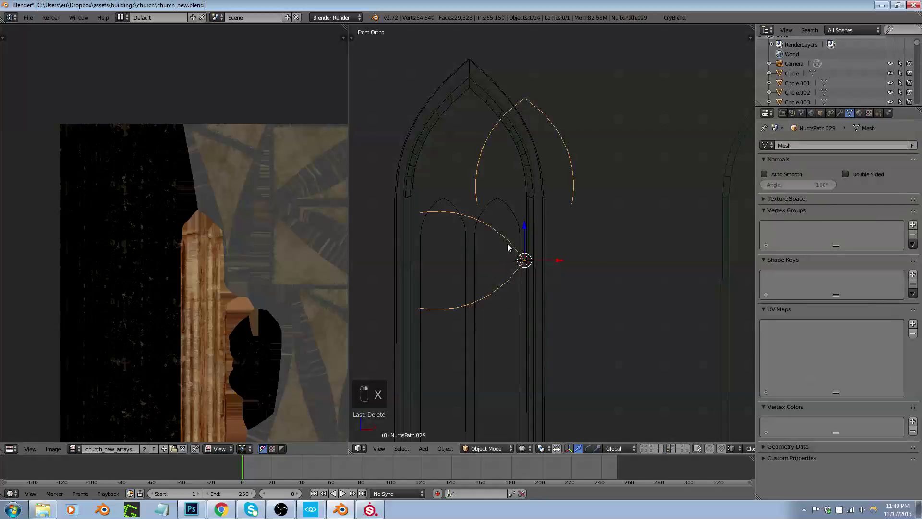
{"action": "left_click", "coordinate": [840, 112]}
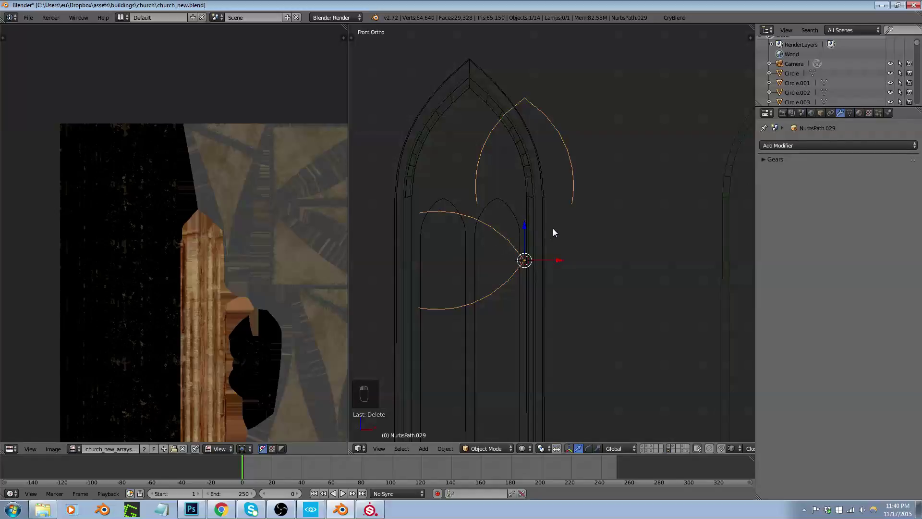
{"action": "key", "text": "ctrl+z"}
{"action": "key", "text": "ctrl+z"}
{"action": "key", "text": "ctrl+z"}
{"action": "key", "text": "ctrl+z"}
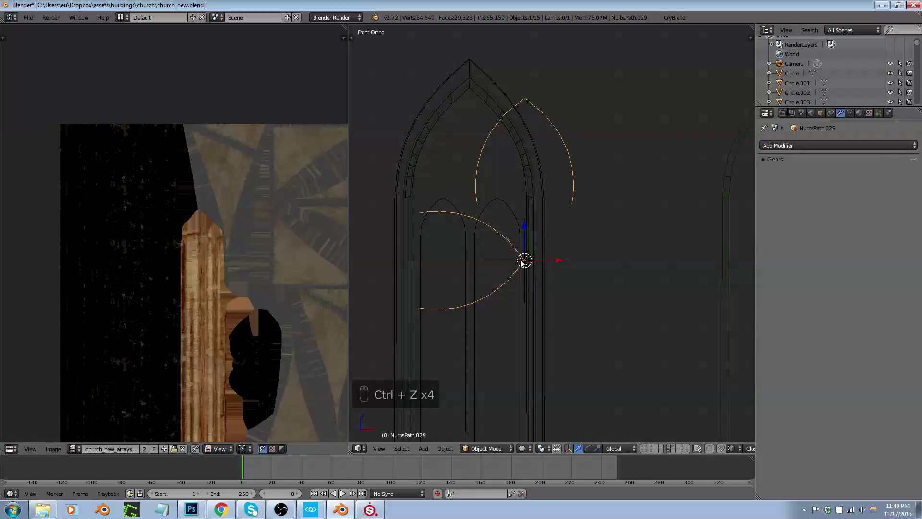
Delete the linked vertices of the sideways arch copy from the arch mesh, keeping only the upright arch
{"action": "key", "text": "Tab"}
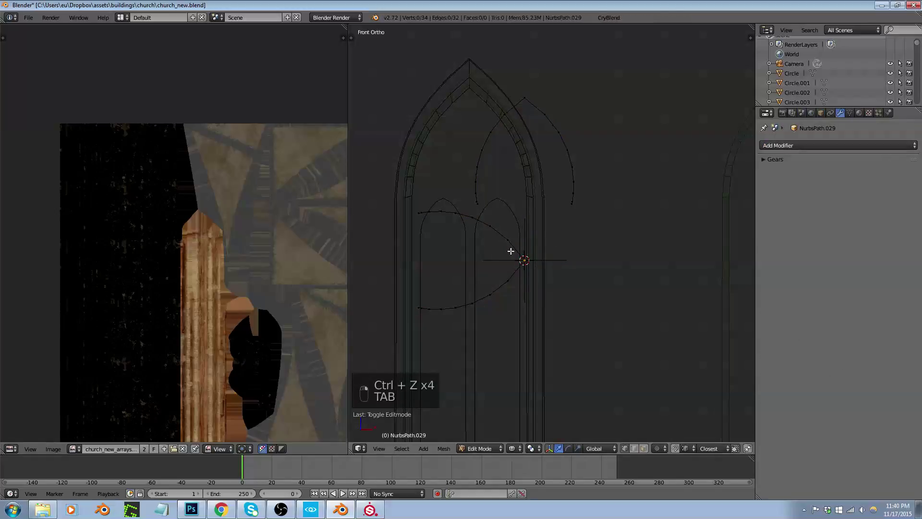
{"action": "key", "text": "a"}
{"action": "key", "text": "a"}
{"action": "key", "text": "a"}
{"action": "right_click", "coordinate": [459, 214]}
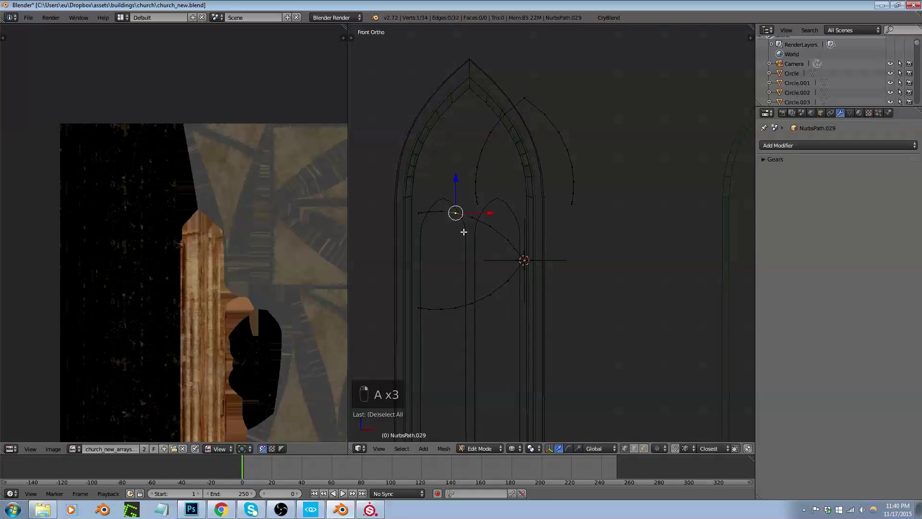
{"action": "key", "text": "ctrl+l"}
{"action": "key", "text": "x"}
{"action": "left_click", "coordinate": [462, 230]}
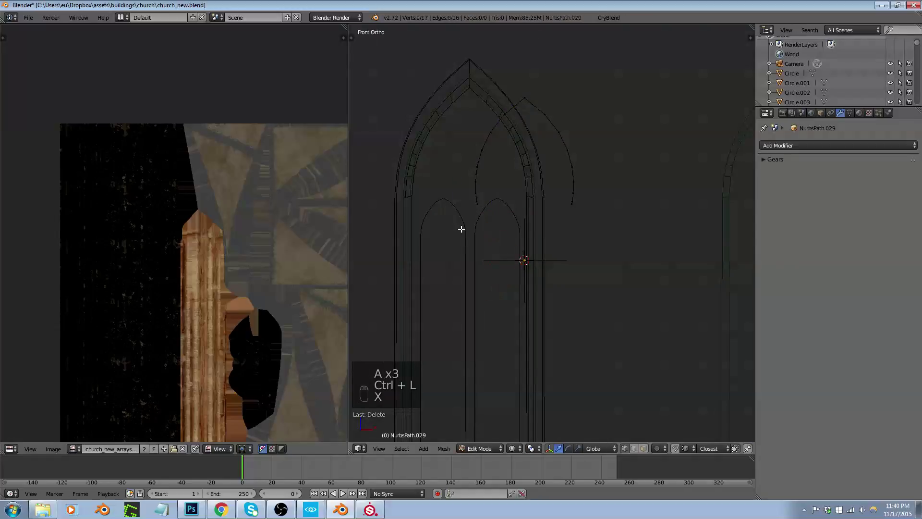
{"action": "right_click", "coordinate": [476, 192]}
{"action": "key", "text": "Tab"}
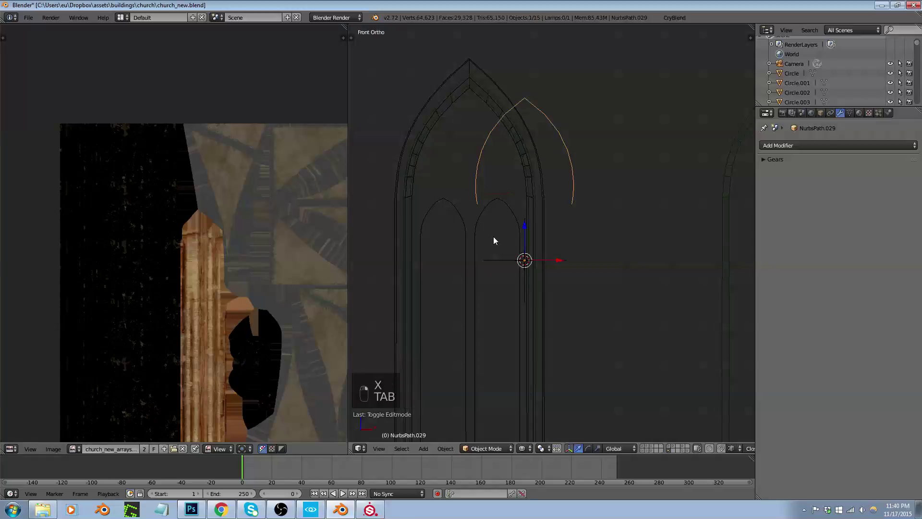
Add an Array modifier to the arch mesh with Object Offset enabled and Empty.009 as the offset object
{"action": "left_click", "coordinate": [801, 146]}
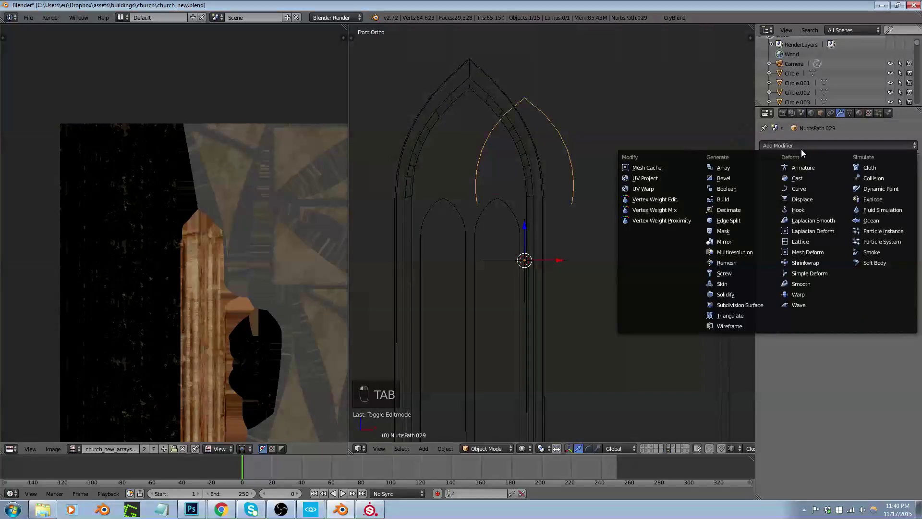
{"action": "left_click", "coordinate": [742, 167]}
{"action": "left_click", "coordinate": [845, 260]}
{"action": "left_click", "coordinate": [847, 271]}
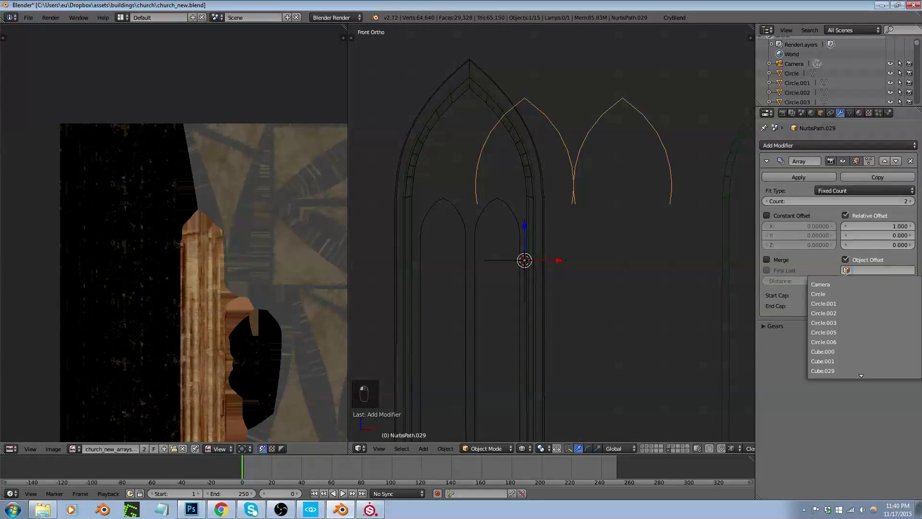
{"action": "type", "text": "empt"}
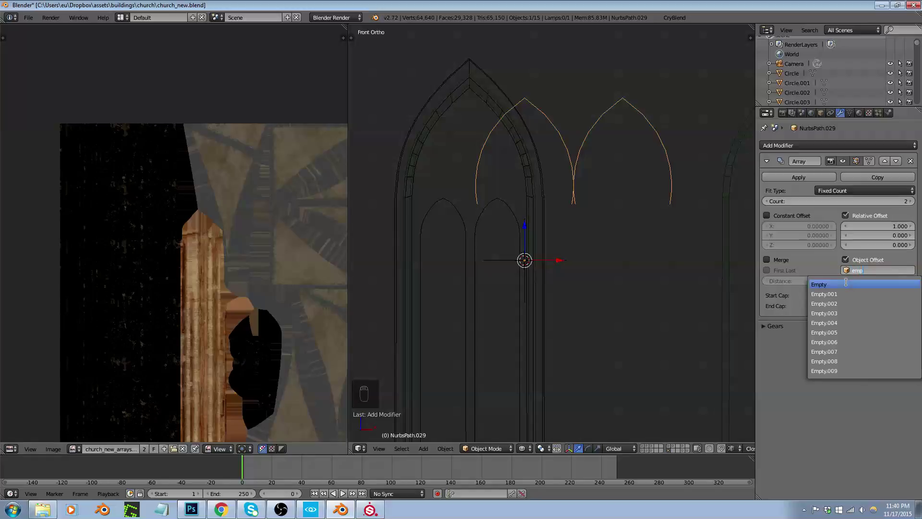
{"action": "left_click", "coordinate": [836, 370]}
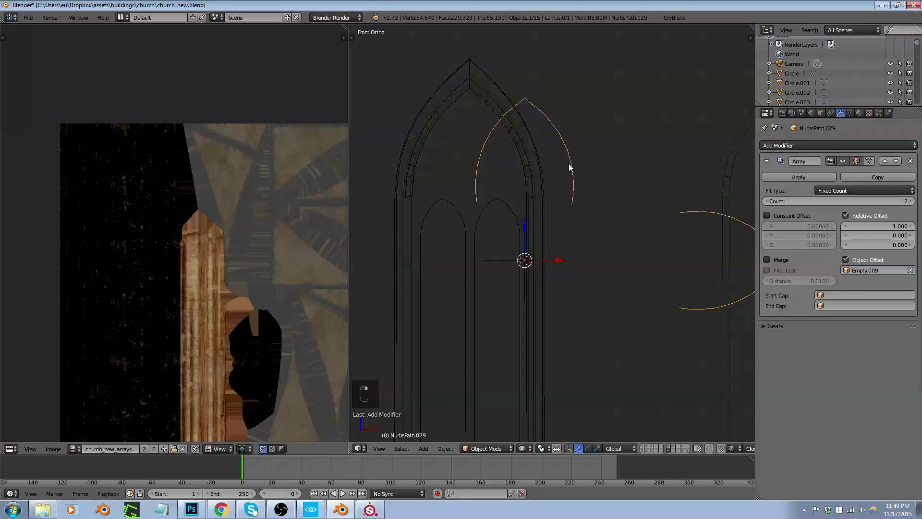
Replace the array's offset empty with a new Plain Axes empty at the 3D cursor
{"action": "right_click", "coordinate": [528, 285]}
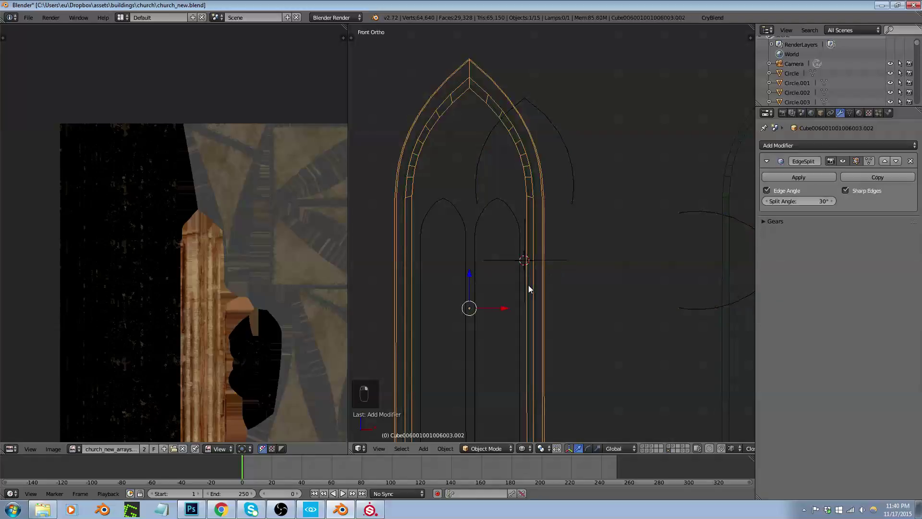
{"action": "right_click", "coordinate": [526, 285]}
{"action": "key", "text": "s"}
{"action": "right_click", "coordinate": [605, 274]}
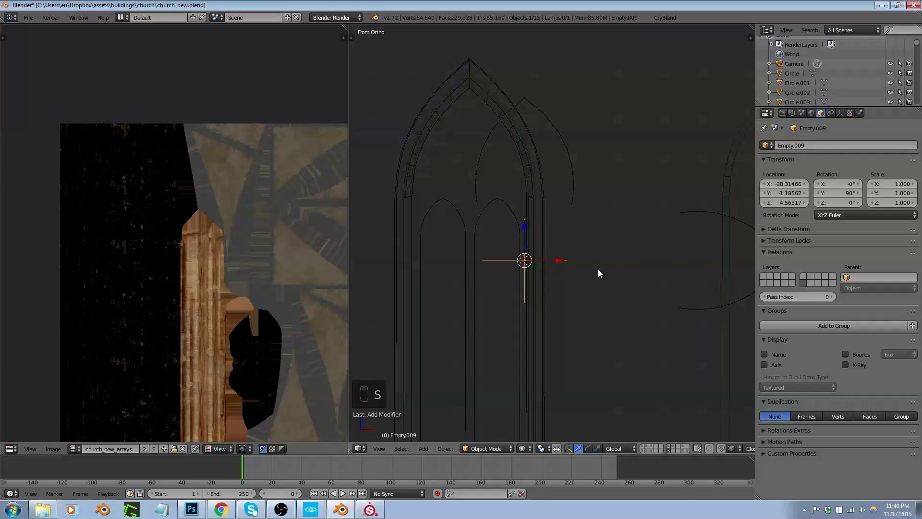
{"action": "key", "text": "x"}
{"action": "left_click", "coordinate": [589, 269]}
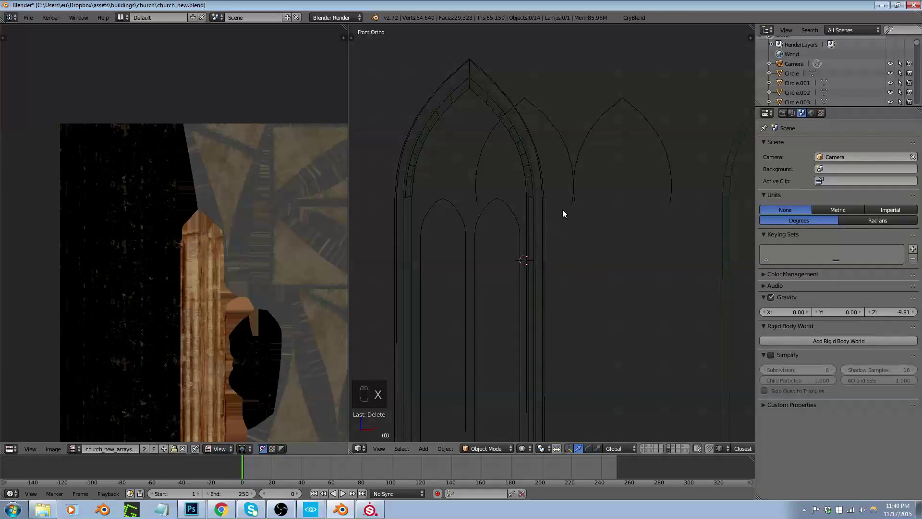
{"action": "key", "text": "shift+a"}
{"action": "mouse_move", "coordinate": [564, 201]}
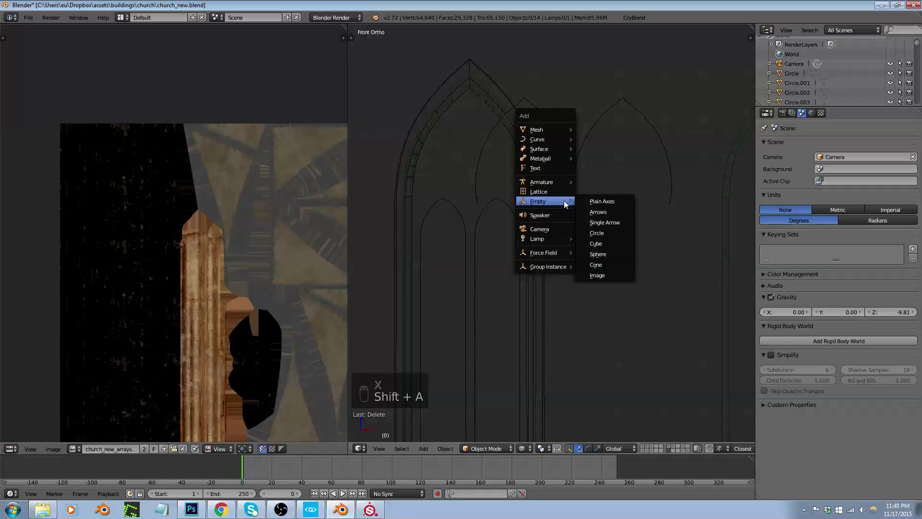
{"action": "left_click", "coordinate": [606, 201]}
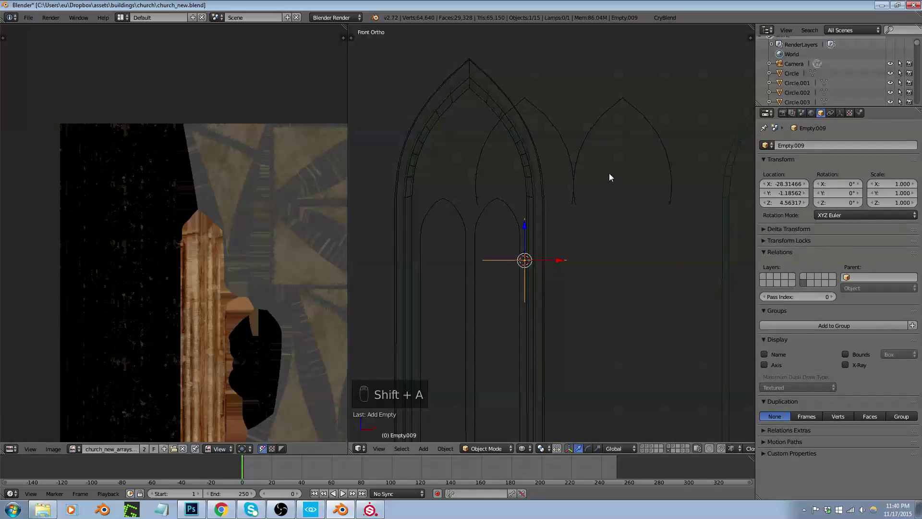
Reselect the arch mesh, disable its array's Relative Offset and open the offset object choices
{"action": "right_click", "coordinate": [566, 161]}
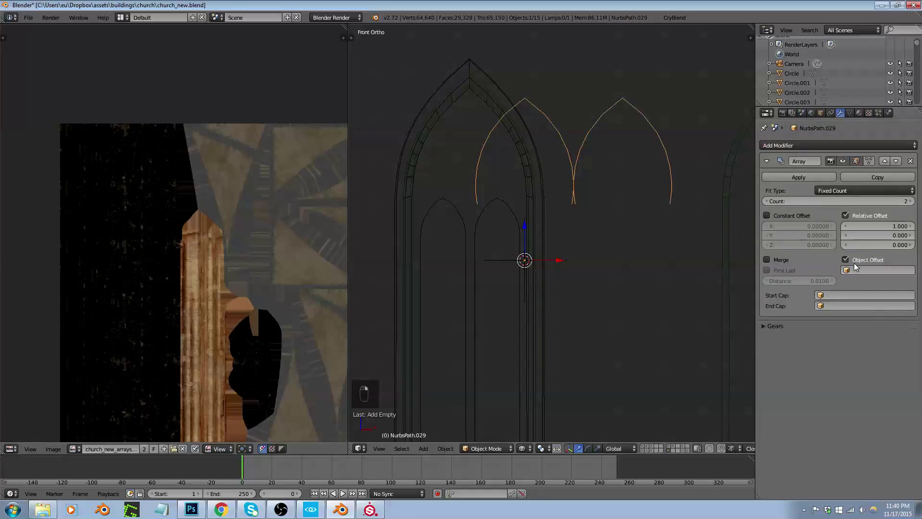
{"action": "right_click", "coordinate": [525, 277]}
{"action": "right_click", "coordinate": [528, 270]}
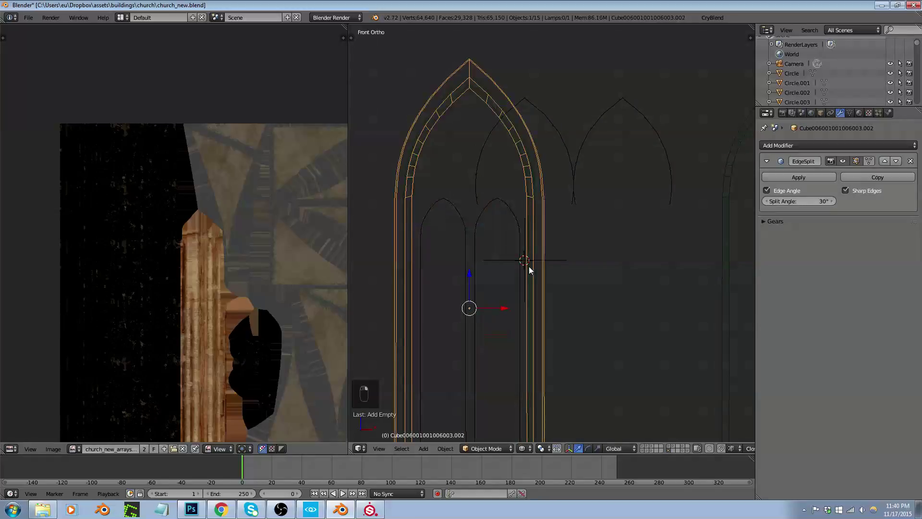
{"action": "right_click", "coordinate": [546, 258]}
{"action": "right_click", "coordinate": [567, 191]}
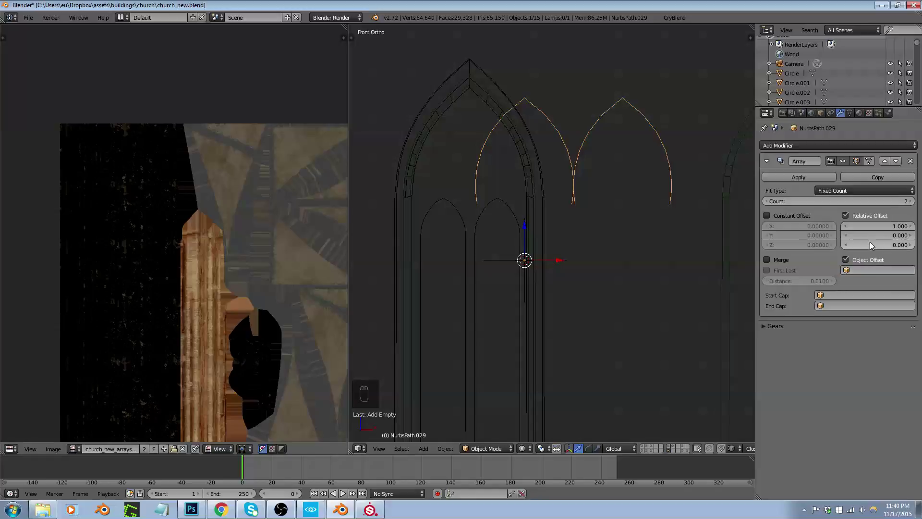
{"action": "left_click", "coordinate": [845, 215]}
{"action": "left_click", "coordinate": [865, 270]}
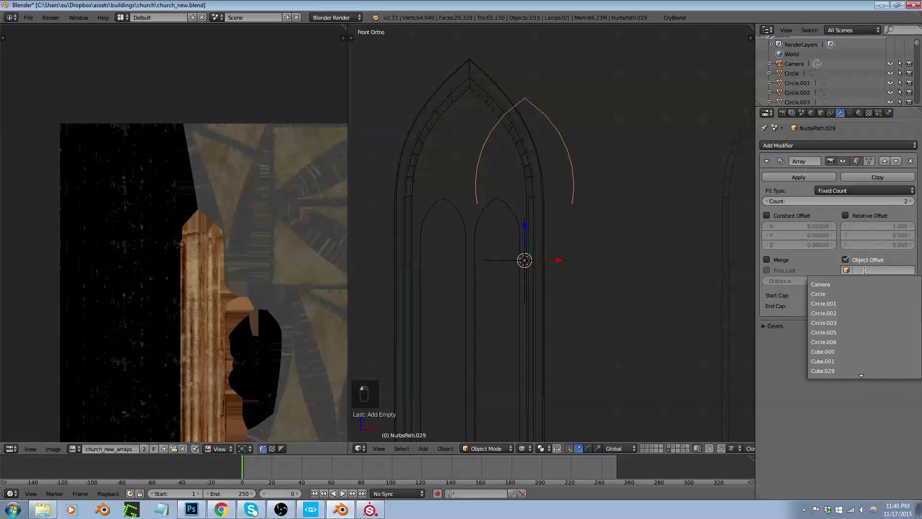
Undo the replacement of the offset empty and disable Relative Offset in the arch mesh's Array modifier
{"action": "key", "text": "ctrl+z"}
{"action": "key", "text": "ctrl+z"}
{"action": "key", "text": "ctrl+z"}
{"action": "key", "text": "ctrl+z"}
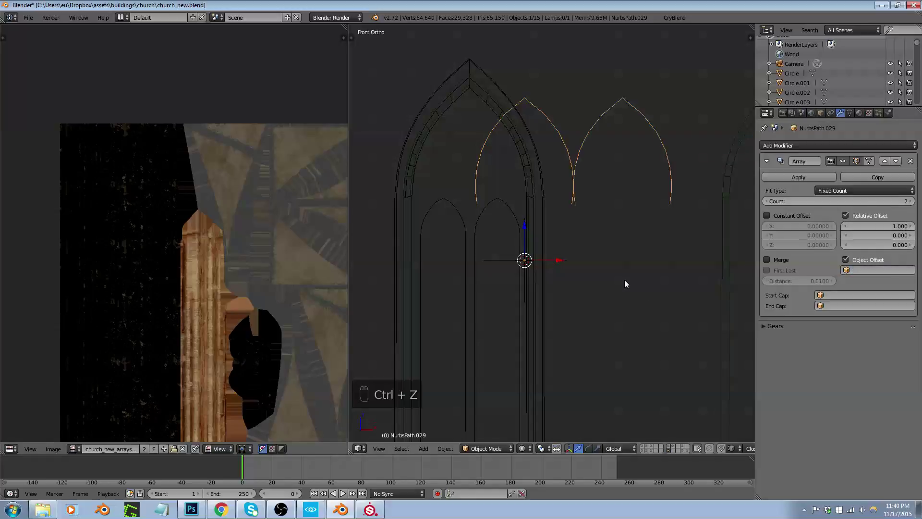
{"action": "key", "text": "ctrl+z"}
{"action": "key", "text": "ctrl+z"}
{"action": "key", "text": "ctrl+z"}
{"action": "key", "text": "ctrl+z"}
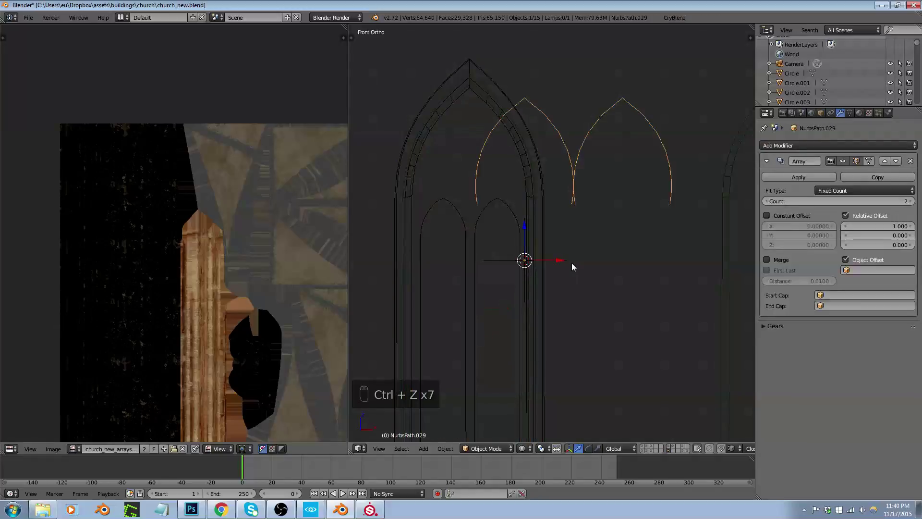
{"action": "key", "text": "ctrl+z"}
{"action": "key", "text": "ctrl+z"}
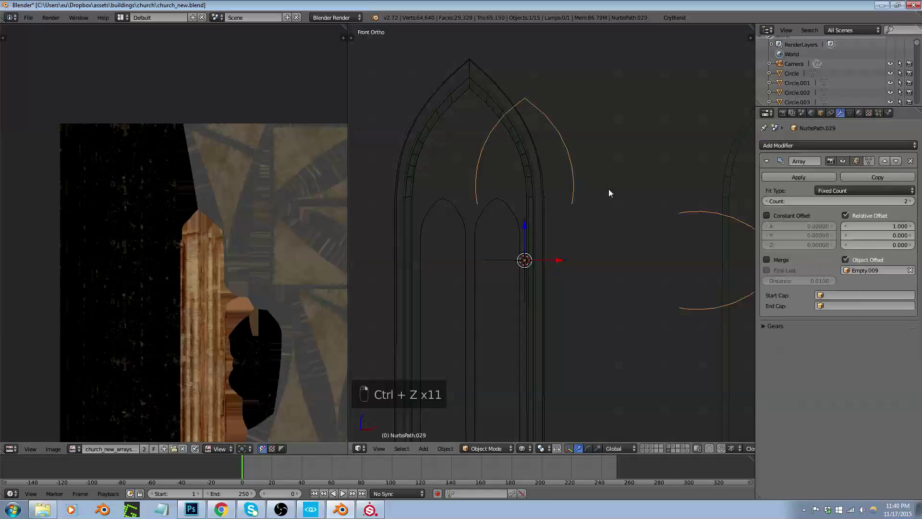
{"action": "left_click", "coordinate": [845, 215]}
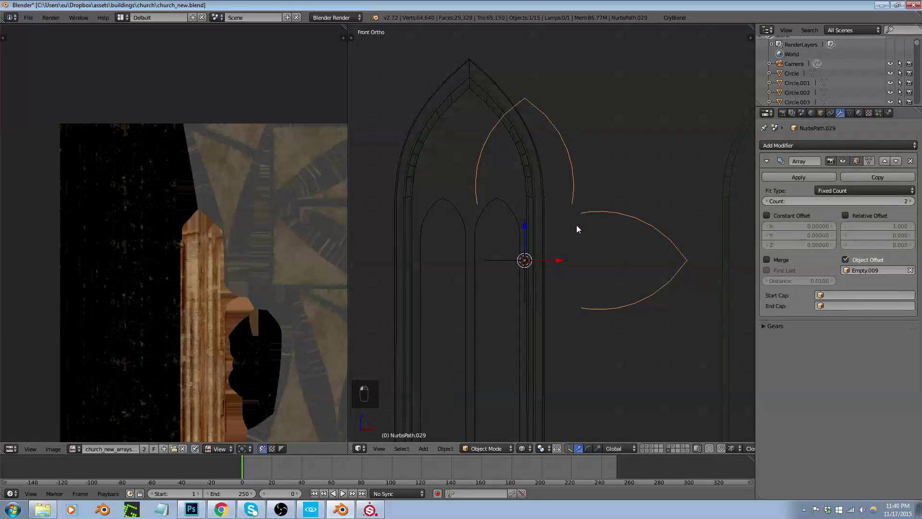
Set the arch mesh's Array modifier count to 4
{"action": "left_click", "coordinate": [911, 200]}
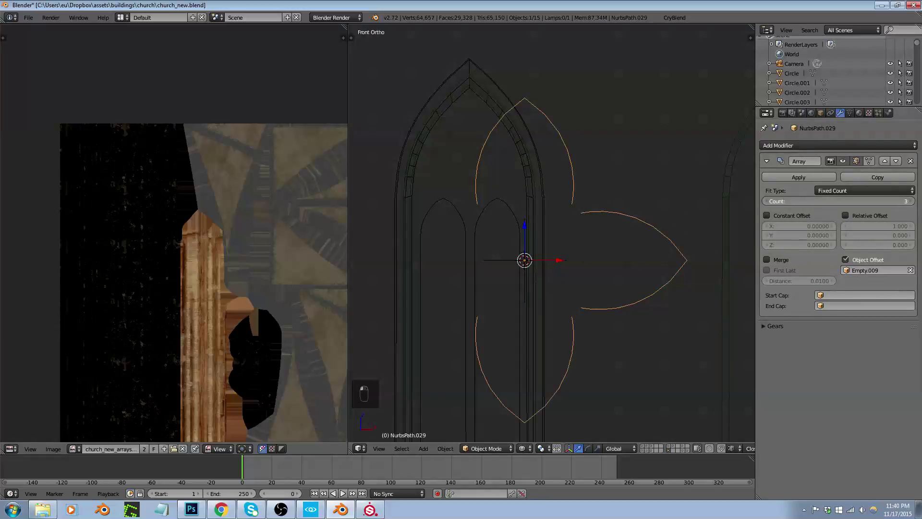
{"action": "left_click", "coordinate": [911, 200]}
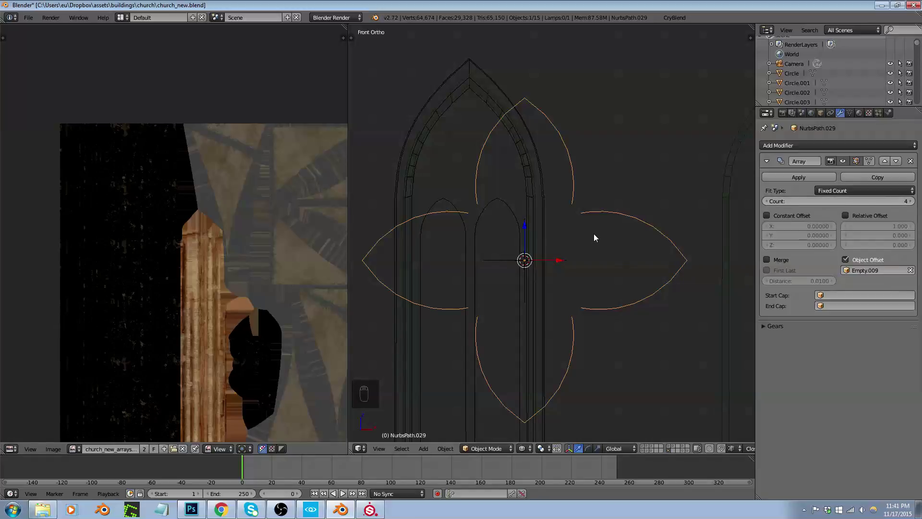
Examine the gaps between the ends of neighbouring arch copies and the offset empty's position relative to the arch
{"action": "key", "text": "Tab"}
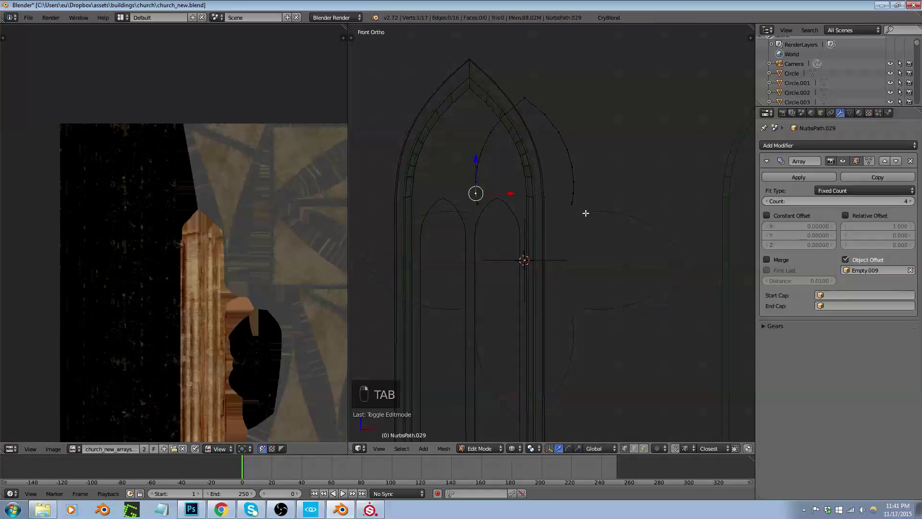
{"action": "scroll", "coordinate": [587, 220], "scroll_direction": "up", "scroll_amount": 4}
{"action": "right_click", "coordinate": [567, 197]}
{"action": "scroll", "coordinate": [607, 214], "scroll_direction": "down", "scroll_amount": 2}
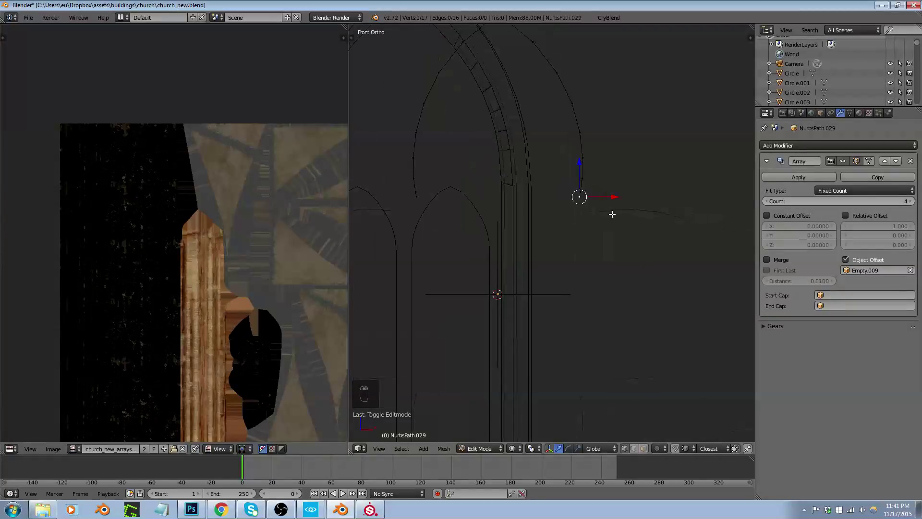
{"action": "key", "text": "Tab"}
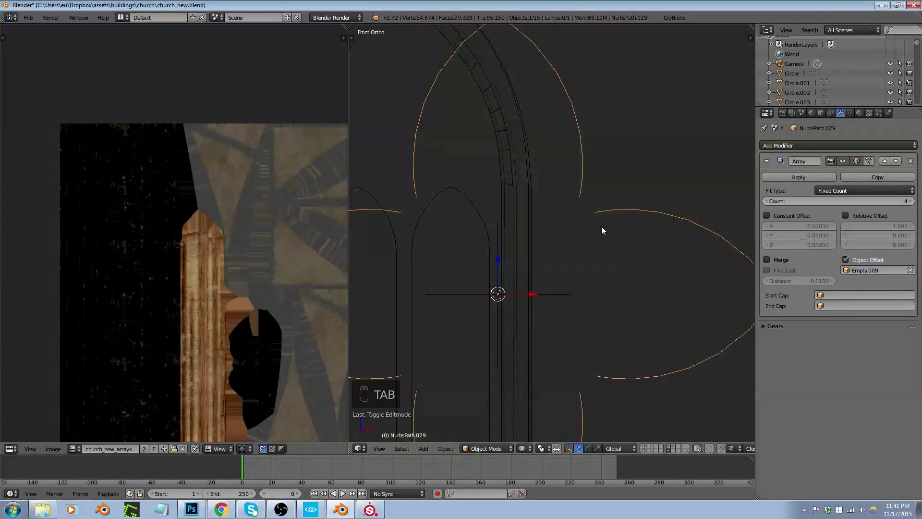
{"action": "key", "text": "Tab"}
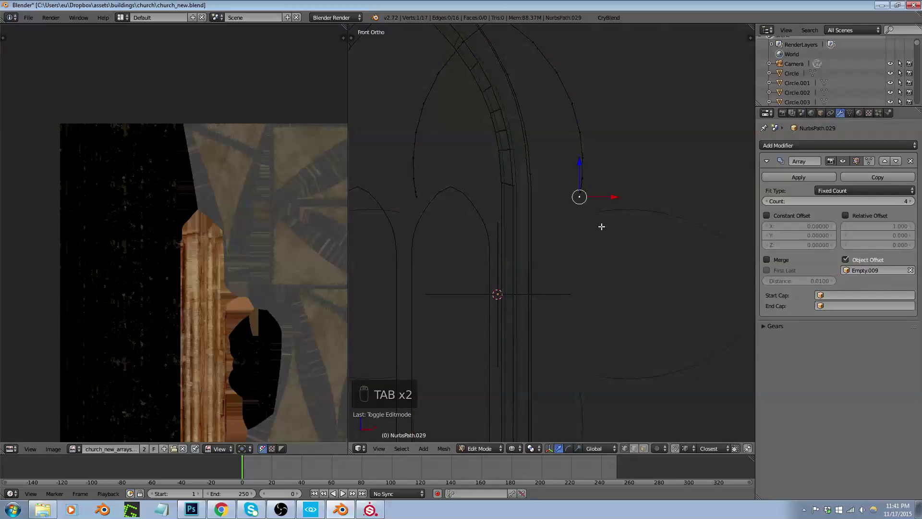
{"action": "key", "text": "Tab"}
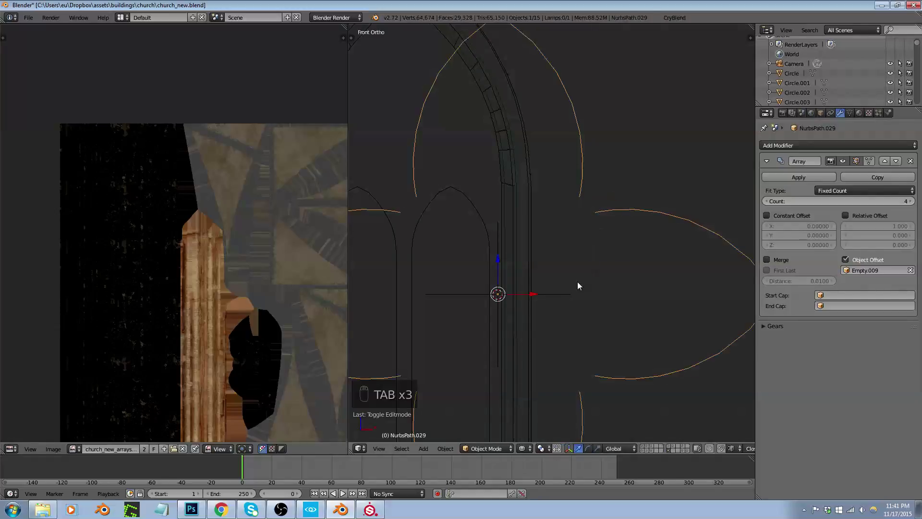
{"action": "scroll", "coordinate": [565, 294], "scroll_direction": "down", "scroll_amount": 1}
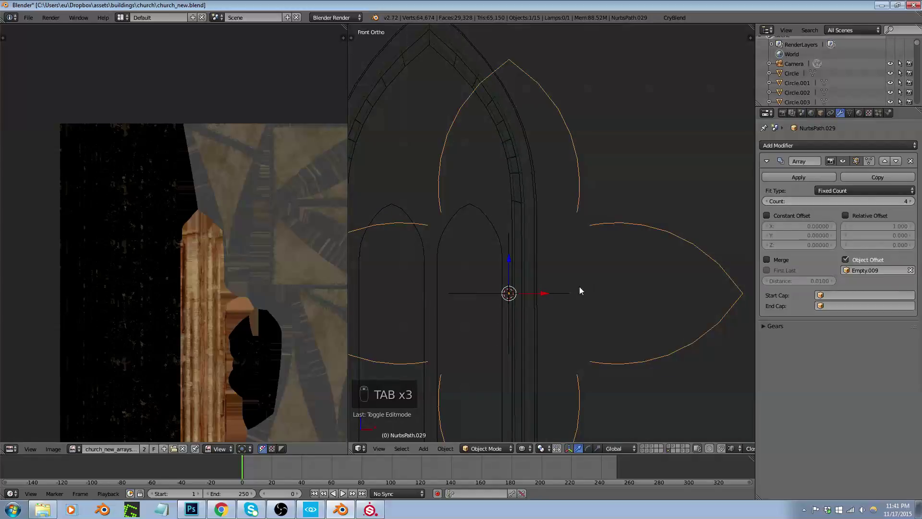
{"action": "right_click", "coordinate": [552, 292]}
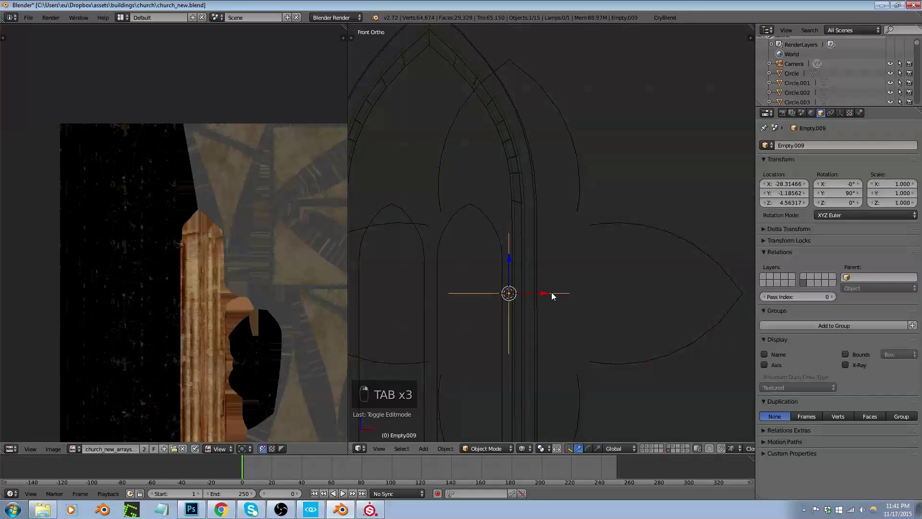
Extrude the arch's two open end vertices and scale the new vertices to 0 along X at the arch's centreline
{"action": "right_click", "coordinate": [578, 203]}
{"action": "key", "text": "Tab"}
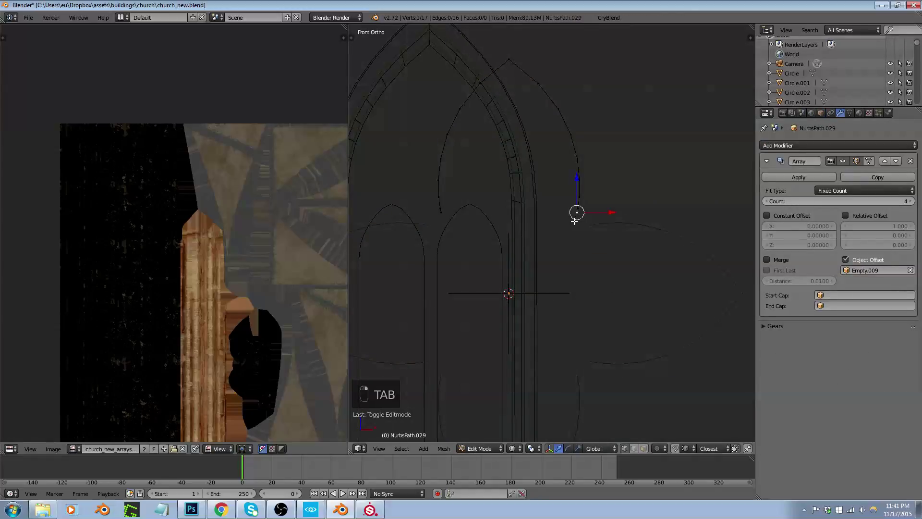
{"action": "right_click", "coordinate": [454, 219], "text": "shift"}
{"action": "key", "text": "e"}
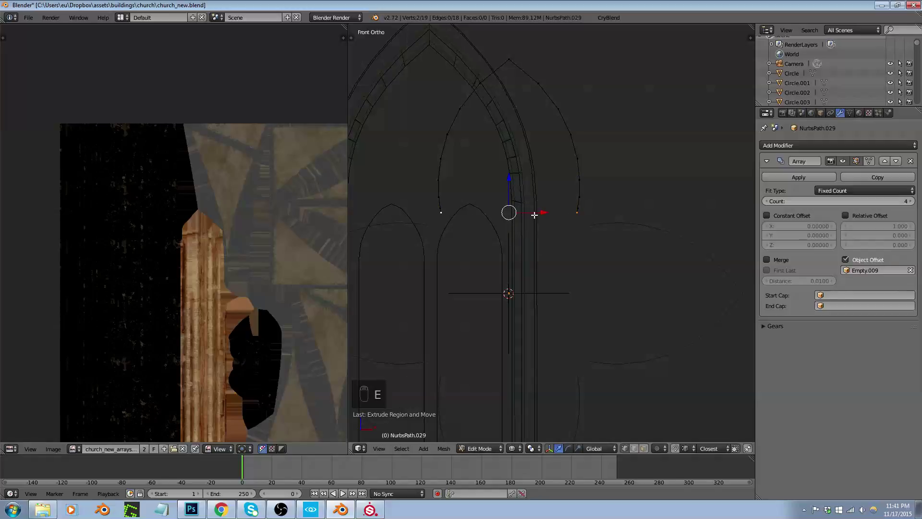
{"action": "key", "text": "s"}
{"action": "key", "text": "x"}
{"action": "key", "text": "0"}
{"action": "key", "text": "Return"}
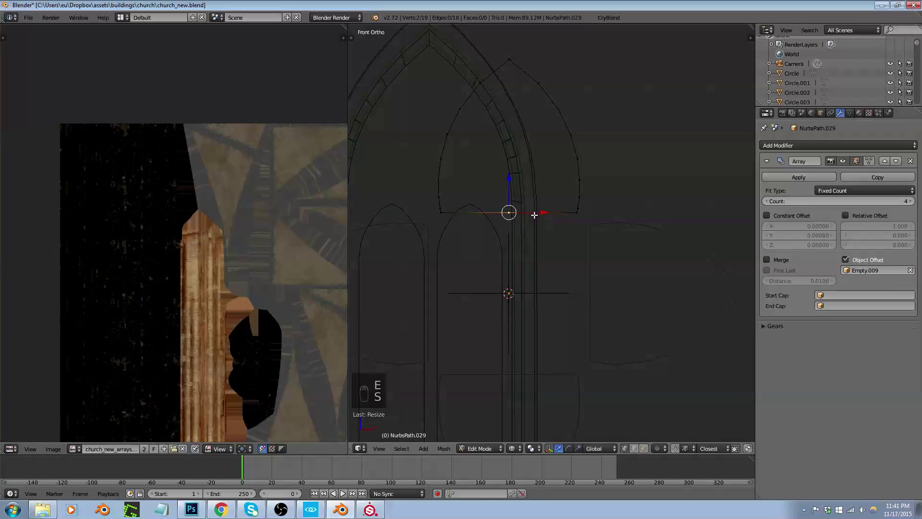
Measure half the arch's base width by moving a centre vertex along X to the arch's end, and undo the move
{"action": "right_click", "coordinate": [514, 215]}
{"action": "left_click_drag", "start_coordinate": [541, 214], "coordinate": [578, 214], "text": "ctrl"}
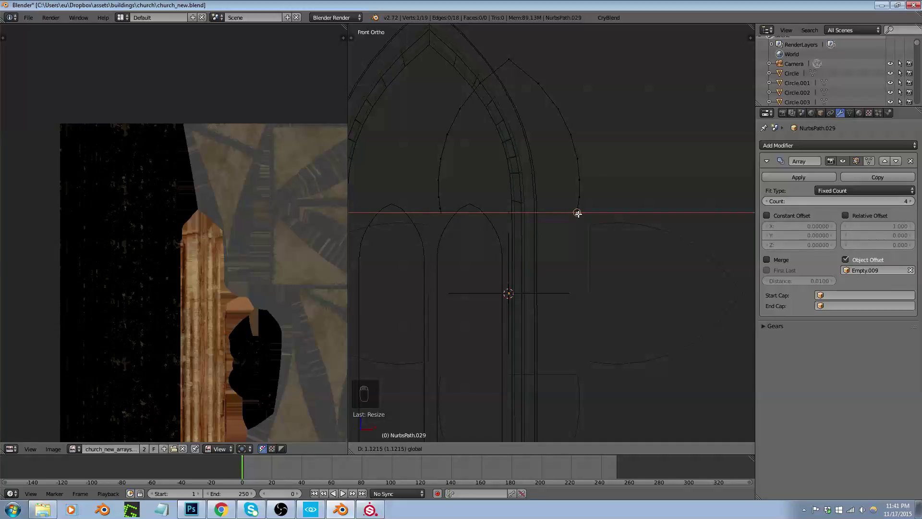
{"action": "right_click_drag", "start_coordinate": [578, 212], "coordinate": [578, 213]}
{"action": "key", "text": "ctrl+z"}
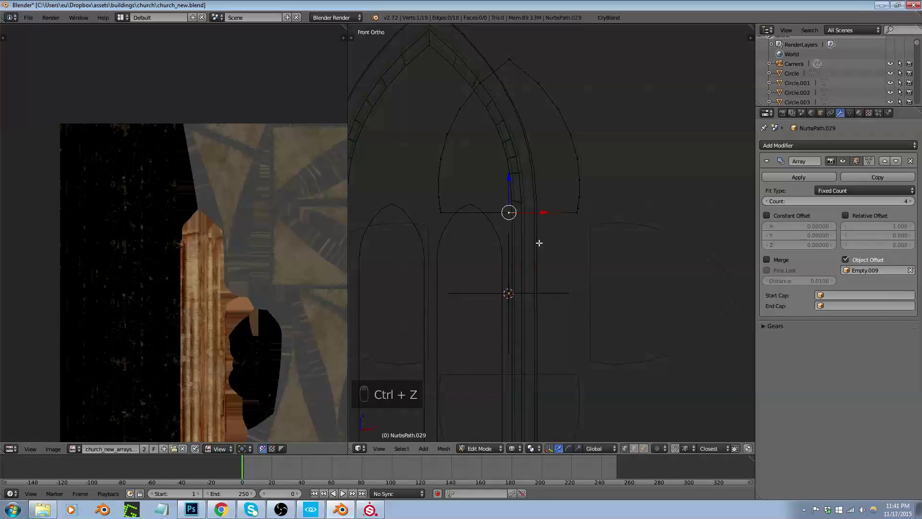
Move the selected centre vertex below the arch by -1.1215 along Z
{"action": "key", "text": "g"}
{"action": "key", "text": "z"}
{"action": "key", "text": "1"}
{"action": "key", "text": "BackSpace"}
{"action": "type", "text": "1.1215"}
{"action": "key", "text": "minus"}
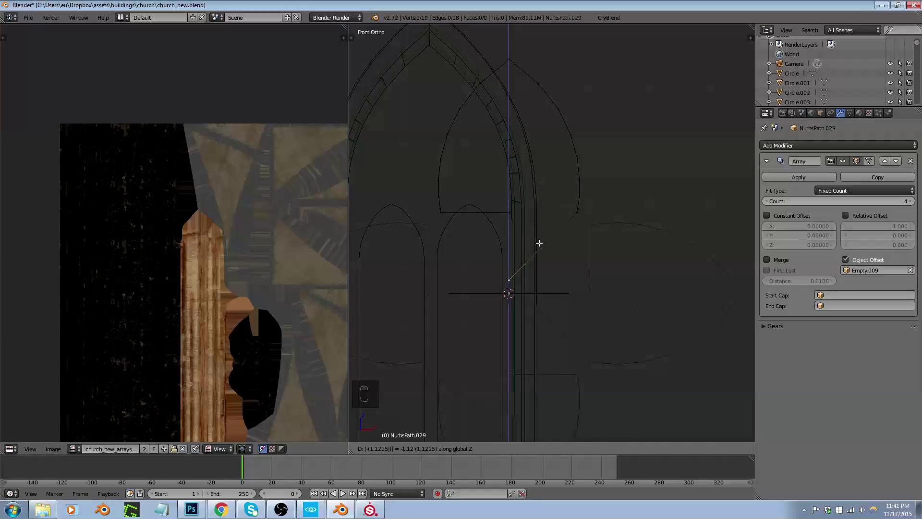
{"action": "key", "text": "Return"}
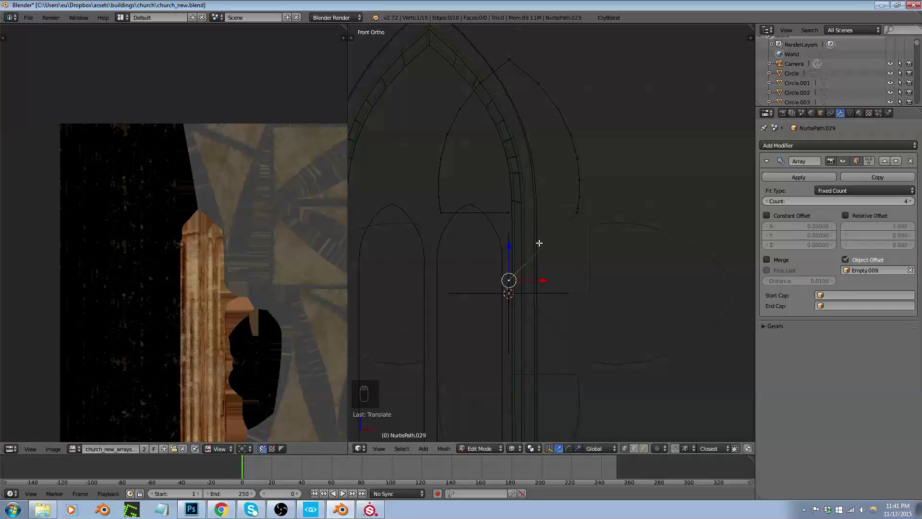
Snap the 3D cursor to the lowered vertex and set the arch mesh's origin to the cursor
{"action": "key", "text": "shift+s"}
{"action": "left_click", "coordinate": [523, 291]}
{"action": "key", "text": "Tab"}
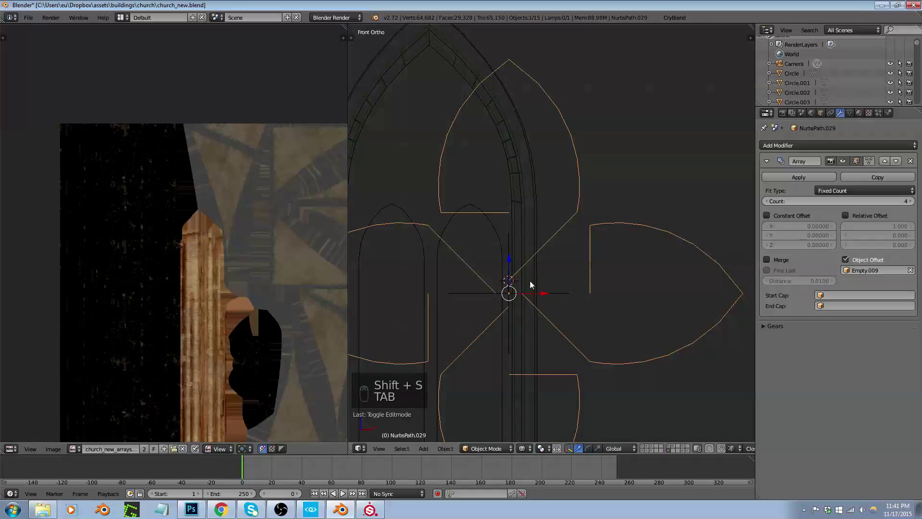
{"action": "key", "text": "ctrl+alt+shift+c"}
{"action": "left_click", "coordinate": [547, 253]}
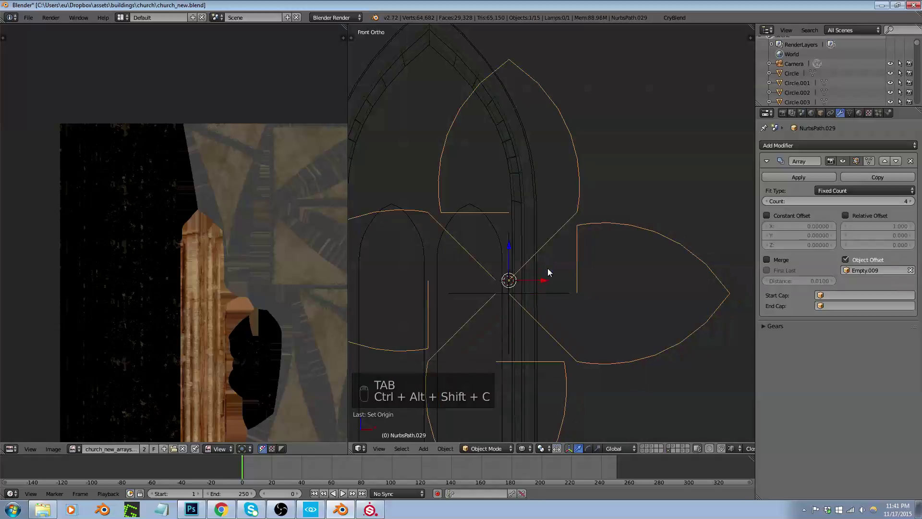
Delete the old offset empty and add a new Plain Axes empty at the 3D cursor
{"action": "right_click", "coordinate": [534, 291]}
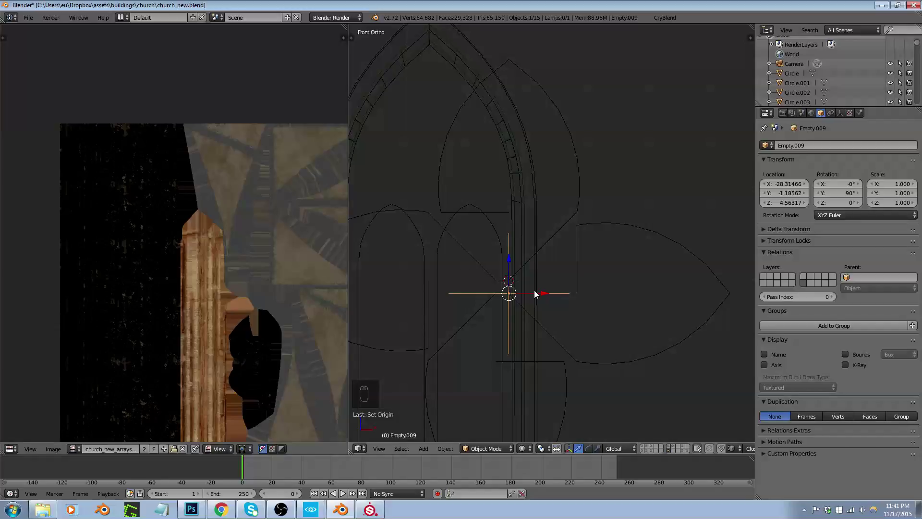
{"action": "key", "text": "x"}
{"action": "left_click", "coordinate": [526, 290]}
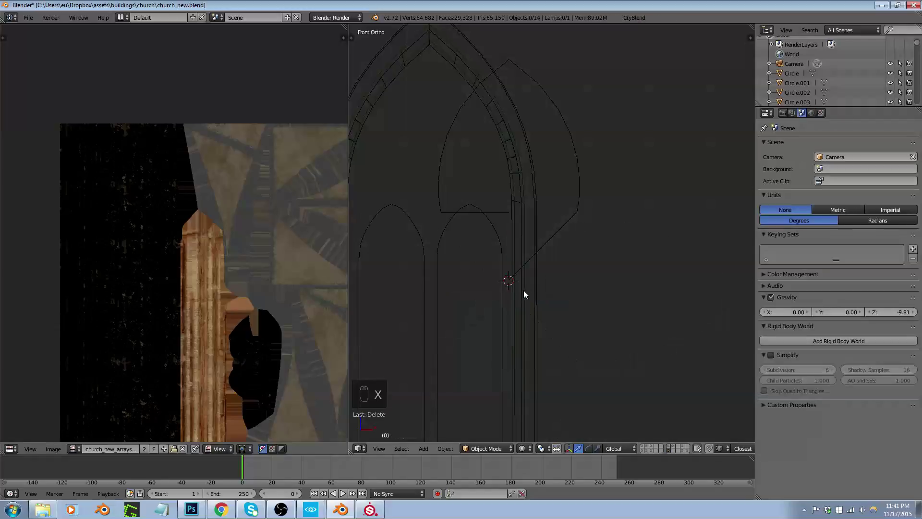
{"action": "key", "text": "shift+a"}
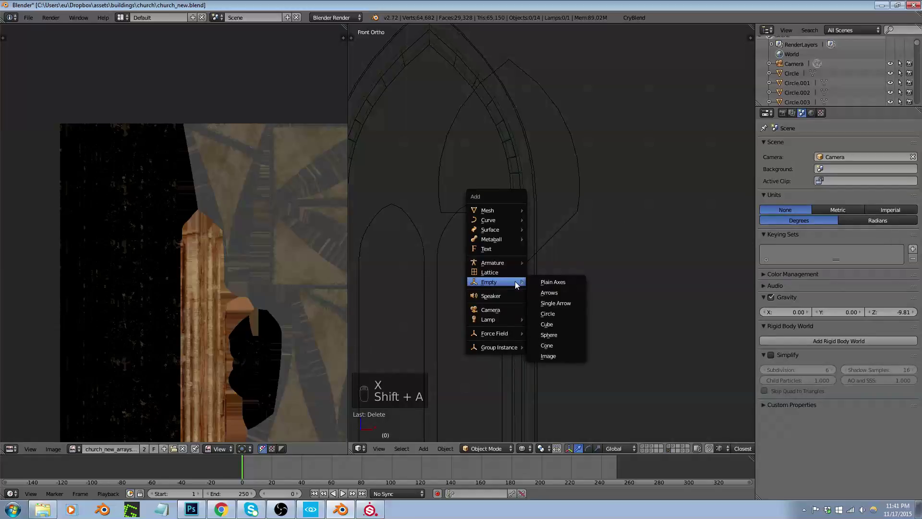
{"action": "left_click", "coordinate": [533, 282]}
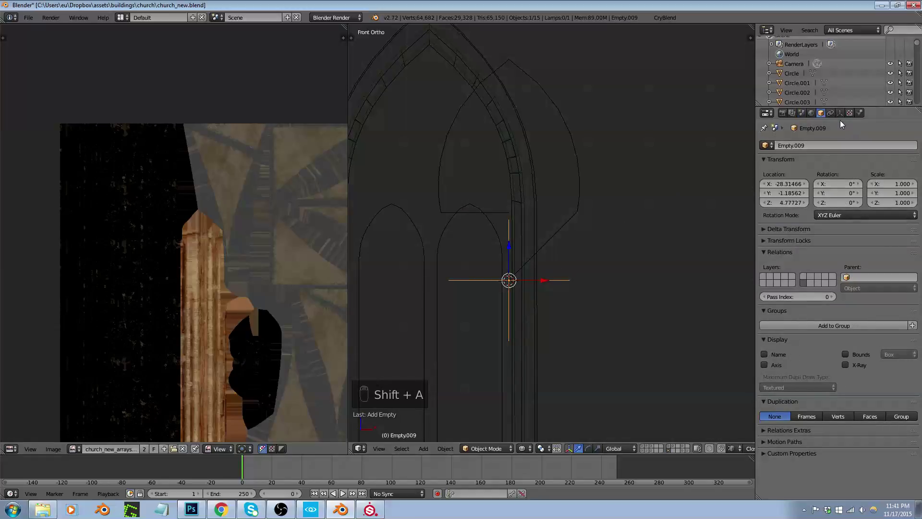
Choose Empty.009 as the offset object in the arch mesh's Array modifier
{"action": "right_click", "coordinate": [553, 236]}
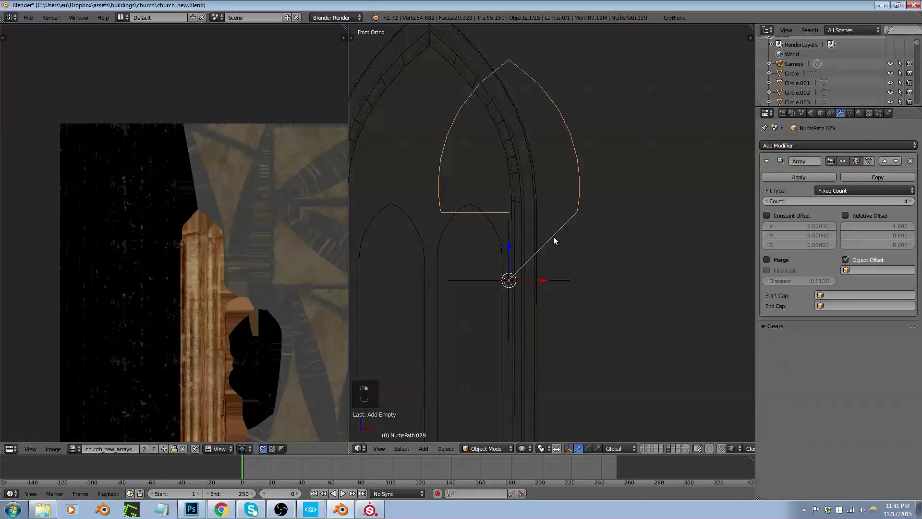
{"action": "left_click", "coordinate": [856, 271]}
{"action": "type", "text": "empt"}
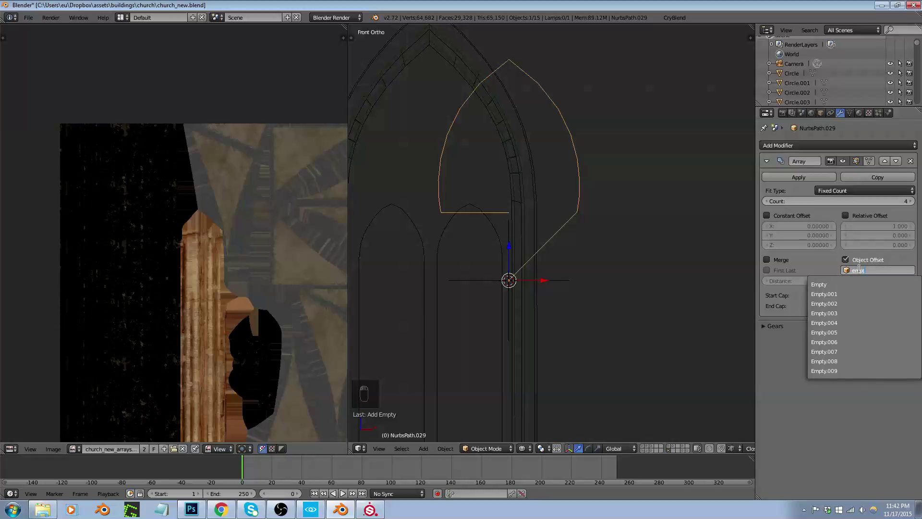
{"action": "left_click", "coordinate": [839, 370]}
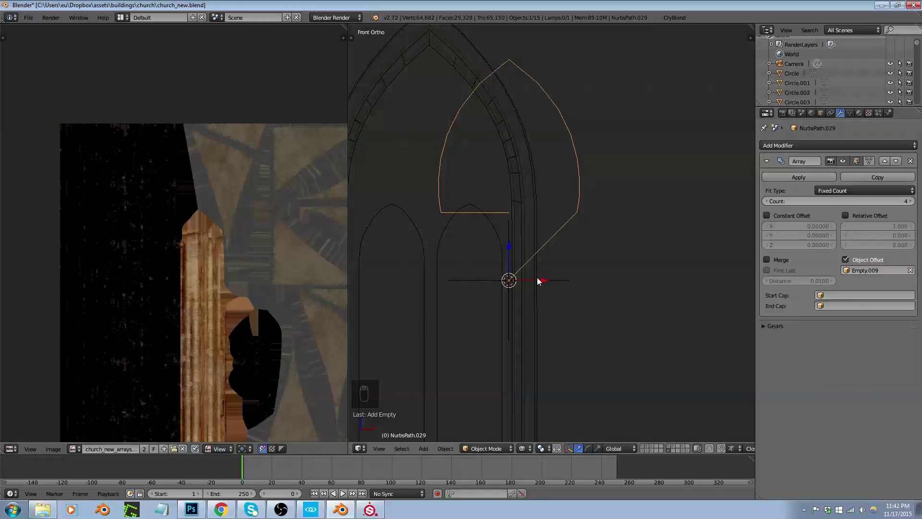
Rotate the new offset empty 90° about the Y axis
{"action": "right_click", "coordinate": [559, 282]}
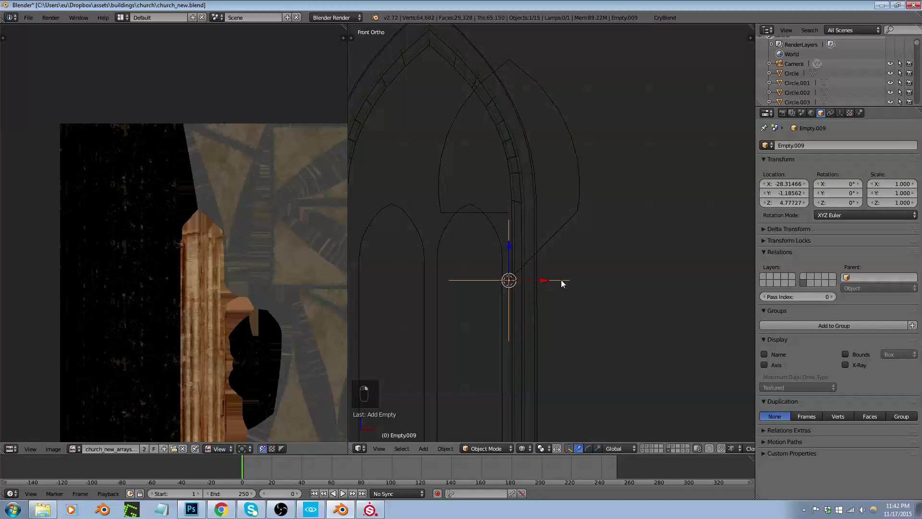
{"action": "key", "text": "r"}
{"action": "key", "text": "y"}
{"action": "key", "text": "9"}
{"action": "key", "text": "0"}
{"action": "key", "text": "Return"}
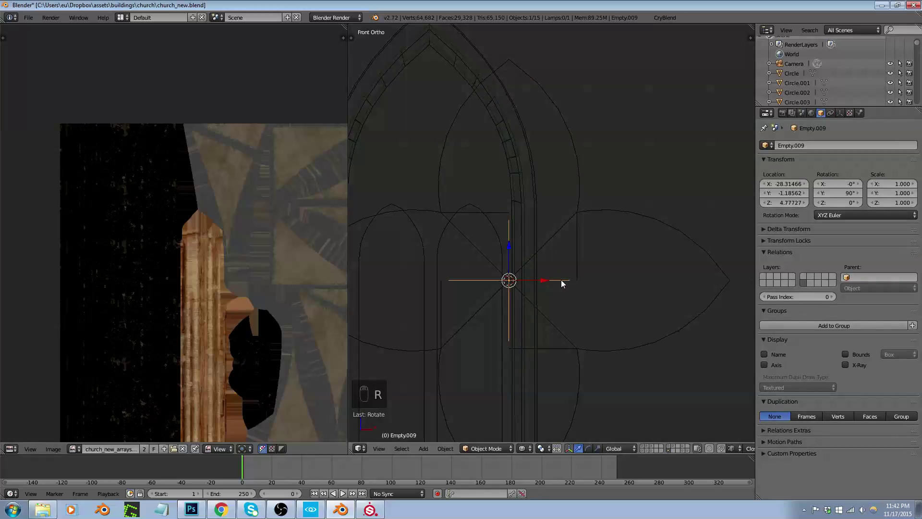
Delete the arch mesh's two helper vertices, one at the array centre and one in the middle of the arch's base
{"action": "right_click", "coordinate": [557, 237]}
{"action": "key", "text": "Tab"}
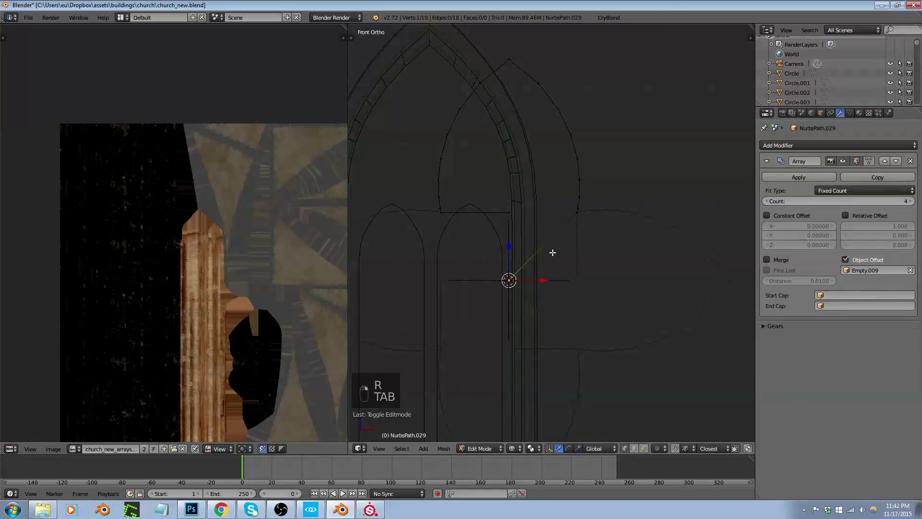
{"action": "key", "text": "x"}
{"action": "left_click", "coordinate": [518, 274]}
{"action": "right_click", "coordinate": [510, 212]}
{"action": "key", "text": "x"}
{"action": "left_click", "coordinate": [510, 208]}
{"action": "key", "text": "Tab"}
{"action": "scroll", "coordinate": [548, 244], "scroll_direction": "down", "scroll_amount": 4}
{"action": "scroll", "coordinate": [561, 266], "scroll_direction": "up", "scroll_amount": 3}
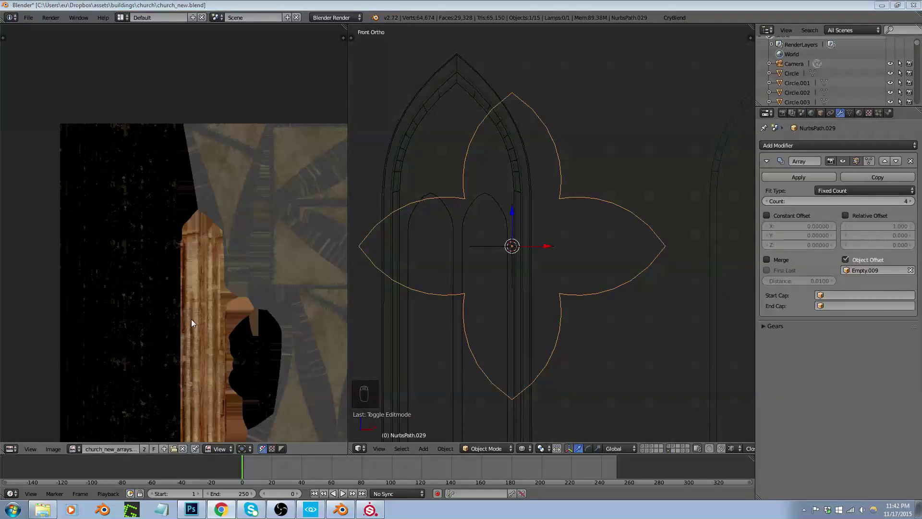
Reselect the arch mesh and apply its Array modifier
{"action": "left_click", "coordinate": [520, 246]}
{"action": "scroll", "coordinate": [551, 271], "scroll_direction": "down", "scroll_amount": 4}
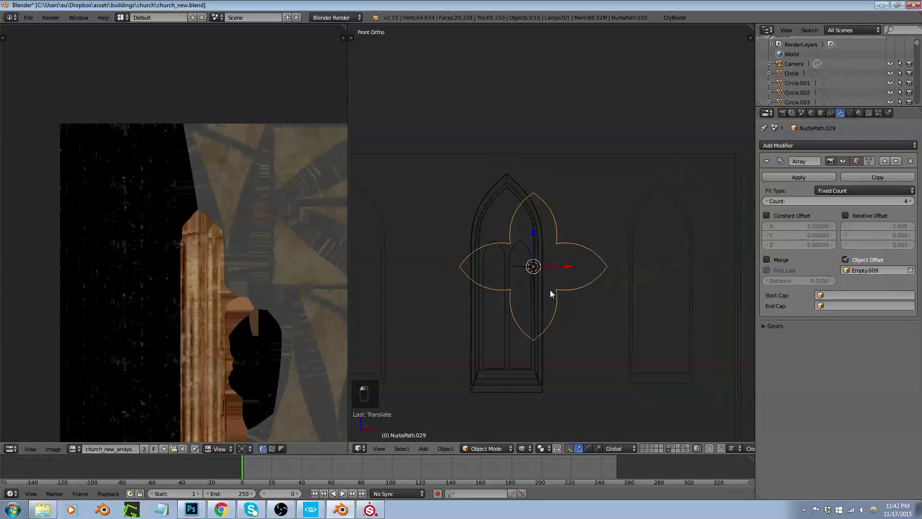
{"action": "right_click", "coordinate": [535, 280], "text": "shift"}
{"action": "right_click", "coordinate": [545, 273]}
{"action": "right_click", "coordinate": [550, 265]}
{"action": "scroll", "coordinate": [562, 252], "scroll_direction": "up", "scroll_amount": 4}
{"action": "right_click", "coordinate": [579, 230]}
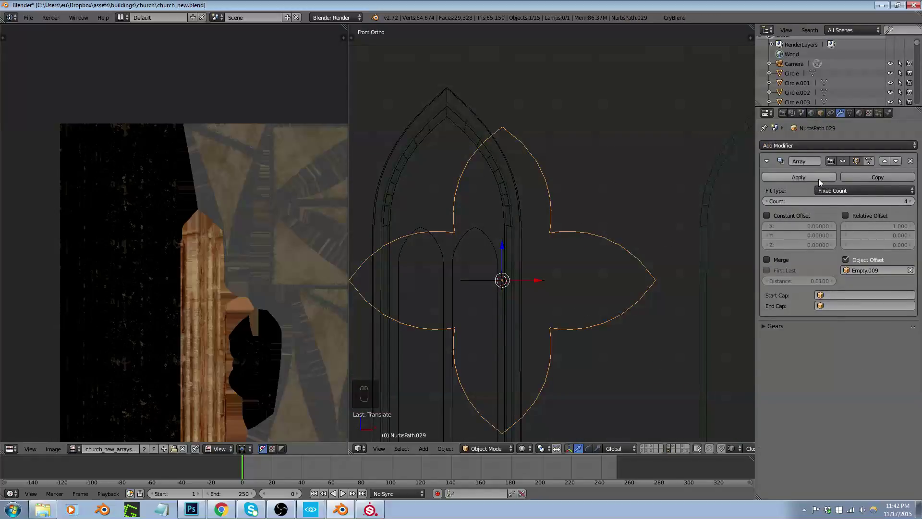
{"action": "left_click", "coordinate": [799, 177]}
Scale the four-lobed tracery to a little under half size and move it into the window frame's pointed head
{"action": "key", "text": "s"}
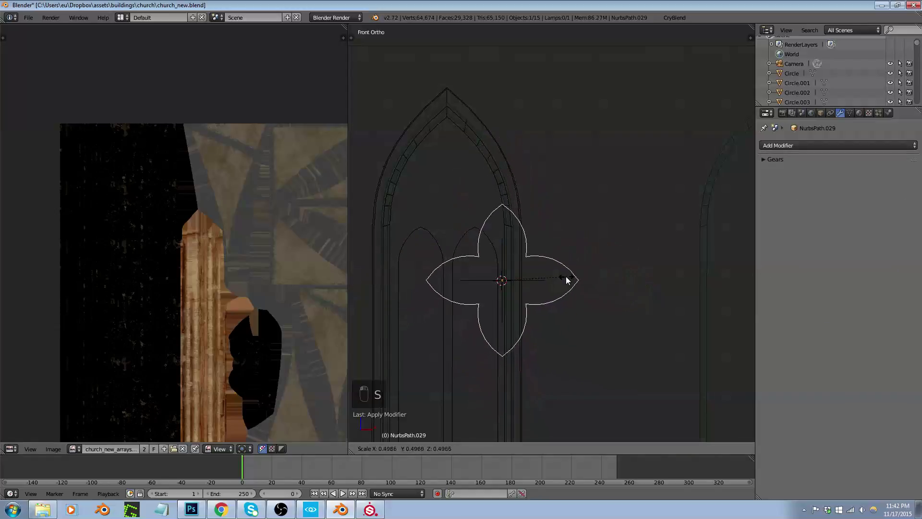
{"action": "left_click", "coordinate": [560, 275]}
{"action": "key", "text": "g"}
{"action": "left_click", "coordinate": [503, 173]}
Shrink the quatrefoil further and centre it in the frame's pointed head, just above the two lancet outlines
{"action": "key", "text": "s"}
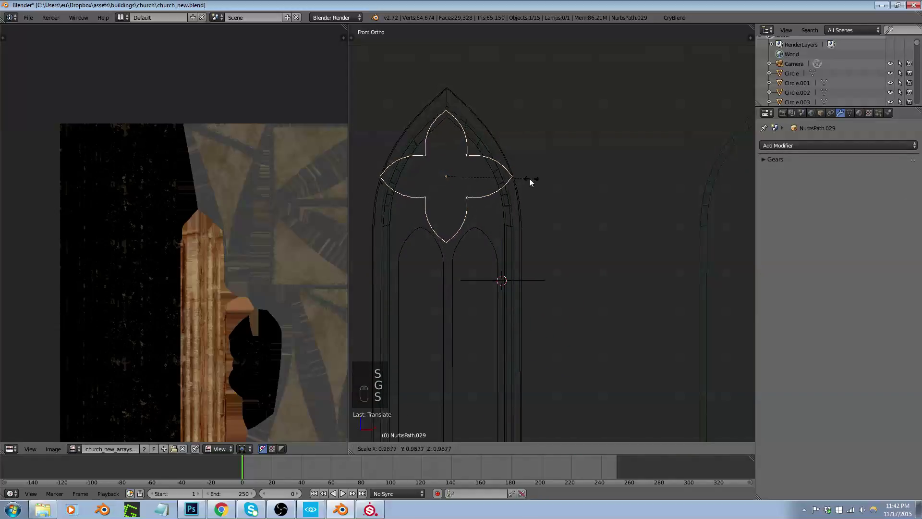
{"action": "left_click", "coordinate": [502, 179]}
{"action": "key", "text": "g"}
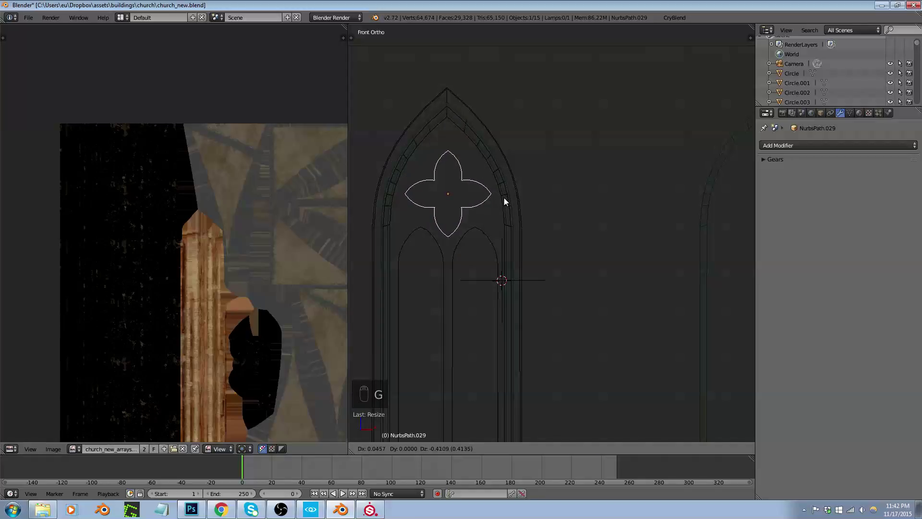
{"action": "left_click", "coordinate": [503, 197]}
{"action": "key", "text": "s"}
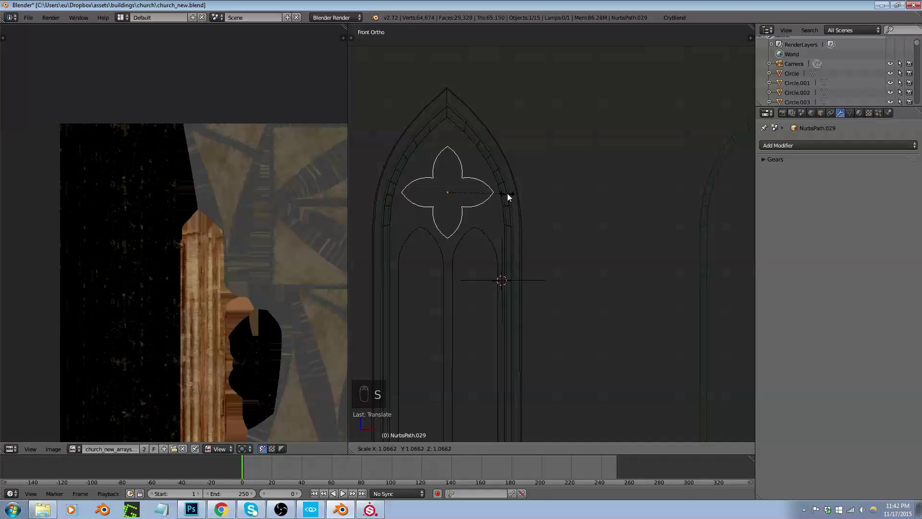
{"action": "left_click", "coordinate": [507, 193]}
Select the pair of lancet outlines and remove their EdgeSplit modifier
{"action": "scroll", "coordinate": [488, 194], "scroll_direction": "down", "scroll_amount": 4}
{"action": "middle_click_drag", "start_coordinate": [488, 194], "coordinate": [473, 253]}
{"action": "right_click", "coordinate": [468, 227]}
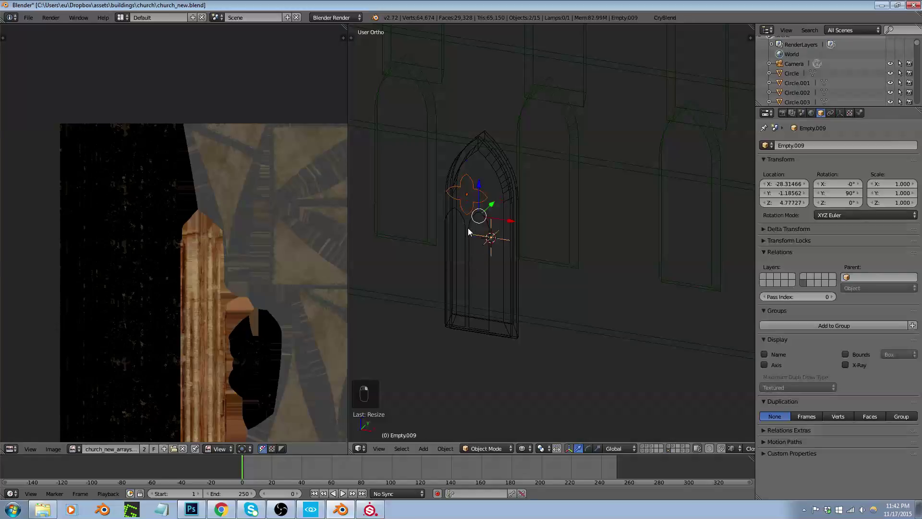
{"action": "right_click", "coordinate": [466, 227]}
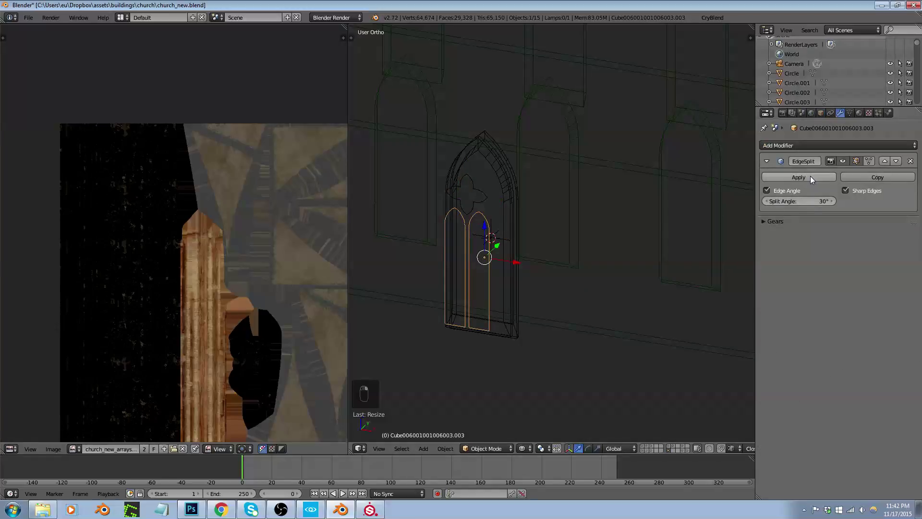
{"action": "left_click", "coordinate": [910, 161]}
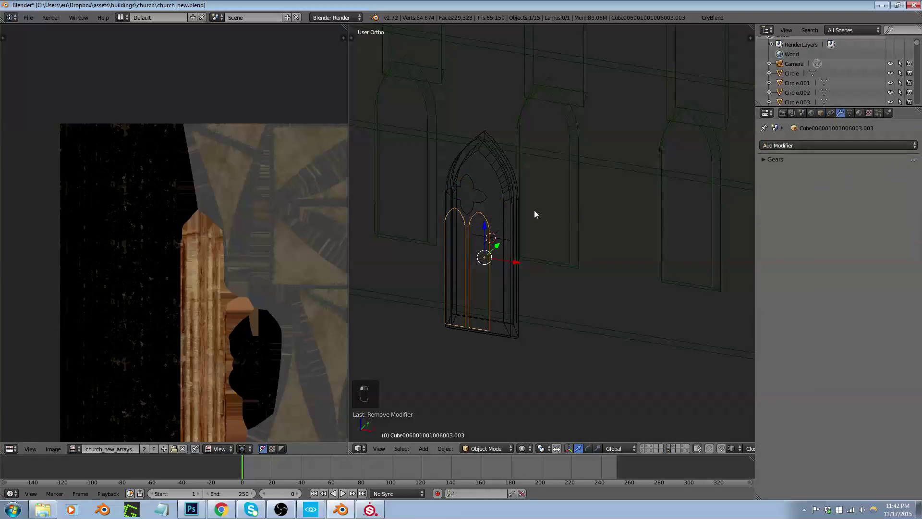
Join the quatrefoil and the two lancet outlines into one object, with the lancets as the active object
{"action": "scroll", "coordinate": [464, 212], "scroll_direction": "up", "scroll_amount": 4}
{"action": "right_click", "coordinate": [478, 198]}
{"action": "right_click", "coordinate": [469, 254], "text": "shift"}
{"action": "key", "text": "ctrl+j"}
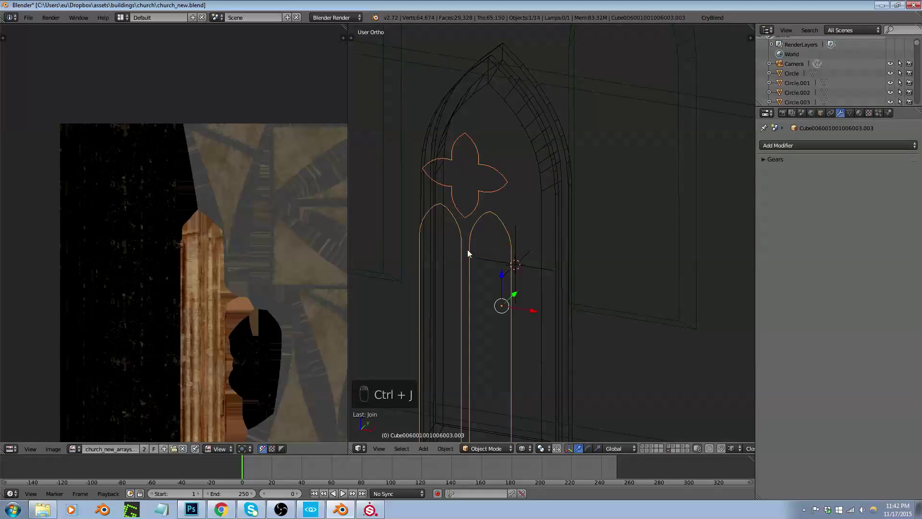
In the joined mesh, delete one vertex at each of the quatrefoil's four inner corners where the lobes meet
{"action": "key", "text": "Tab"}
{"action": "middle_click_drag", "start_coordinate": [474, 243], "coordinate": [501, 222]}
{"action": "scroll", "coordinate": [479, 158], "scroll_direction": "up", "scroll_amount": 8}
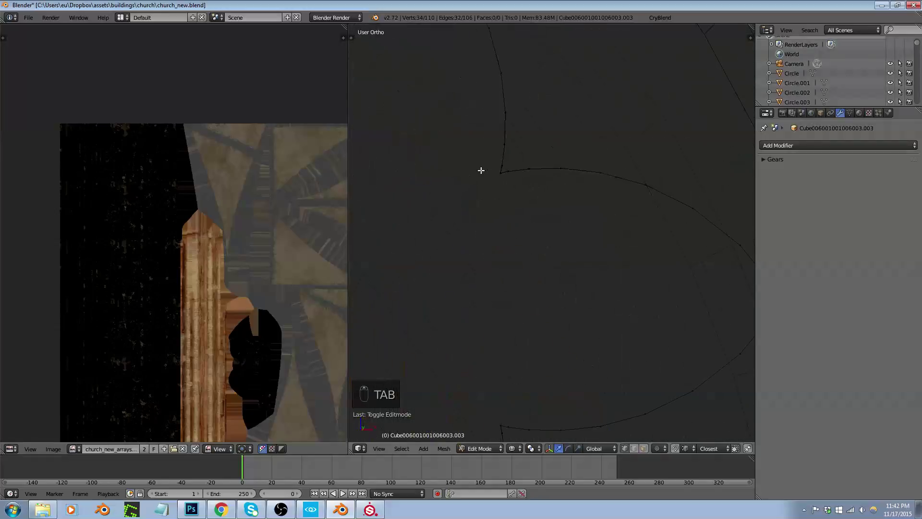
{"action": "scroll", "coordinate": [498, 187], "scroll_direction": "down", "scroll_amount": 6}
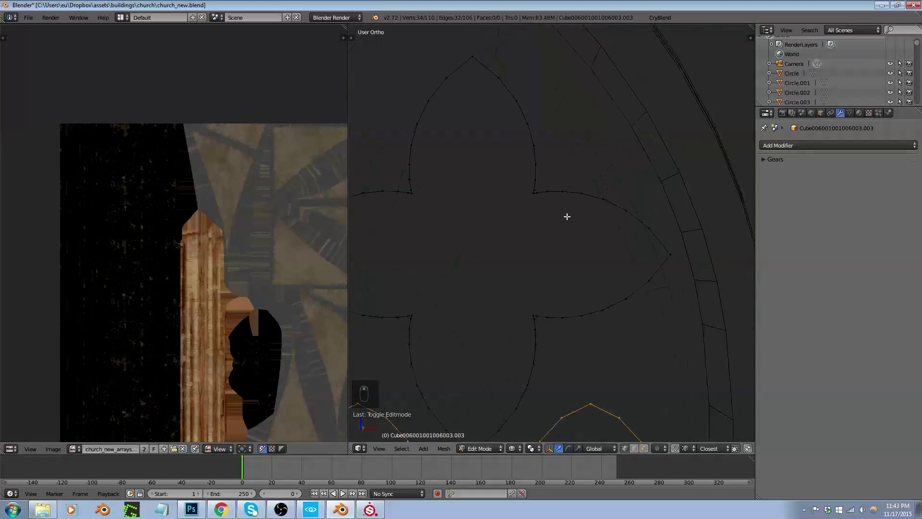
{"action": "scroll", "coordinate": [536, 195], "scroll_direction": "up", "scroll_amount": 6}
{"action": "right_click", "coordinate": [529, 191]}
{"action": "scroll", "coordinate": [553, 185], "scroll_direction": "down", "scroll_amount": 2}
{"action": "right_click", "coordinate": [411, 184], "text": "shift"}
{"action": "right_click", "coordinate": [414, 327], "text": "shift"}
{"action": "right_click", "coordinate": [547, 320], "text": "shift"}
{"action": "key", "text": "x"}
{"action": "left_click", "coordinate": [546, 321]}
Delete a second stray vertex from each of the quatrefoil's four inner corners
{"action": "right_click", "coordinate": [556, 189]}
{"action": "scroll", "coordinate": [562, 308], "scroll_direction": "up", "scroll_amount": 1}
{"action": "right_click", "coordinate": [556, 372], "text": "shift"}
{"action": "right_click", "coordinate": [389, 204], "text": "shift"}
{"action": "scroll", "coordinate": [482, 264], "scroll_direction": "down", "scroll_amount": 2}
{"action": "right_click", "coordinate": [417, 345], "text": "shift"}
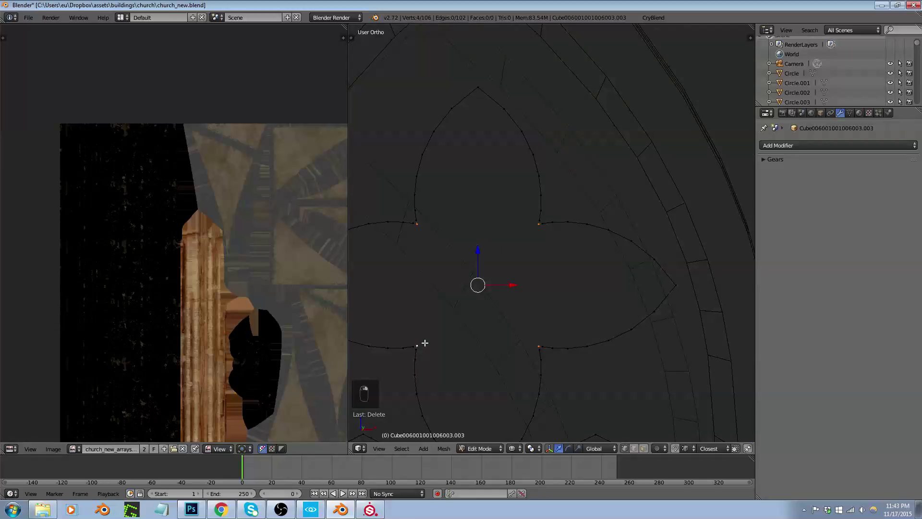
{"action": "key", "text": "x"}
{"action": "left_click", "coordinate": [424, 343]}
Close the gap at each of the quatrefoil's four inner corners with a new edge between the neighbouring lobe ends
{"action": "right_click", "coordinate": [414, 222]}
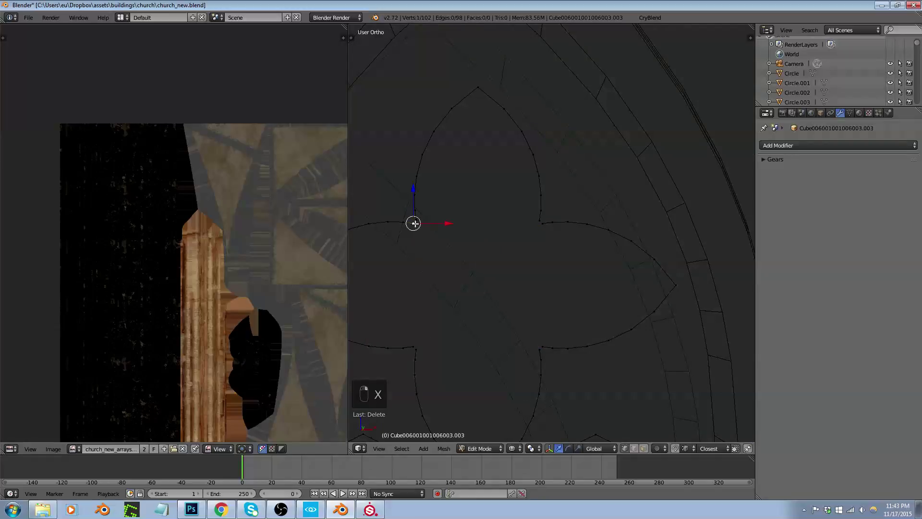
{"action": "key", "text": "j"}
{"action": "key", "text": "f"}
{"action": "right_click", "coordinate": [540, 222]}
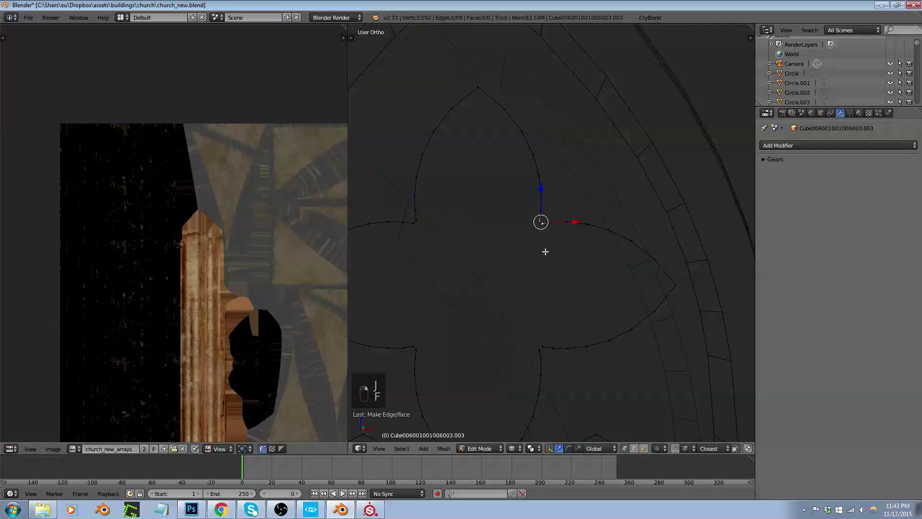
{"action": "key", "text": "f"}
{"action": "right_click", "coordinate": [540, 347]}
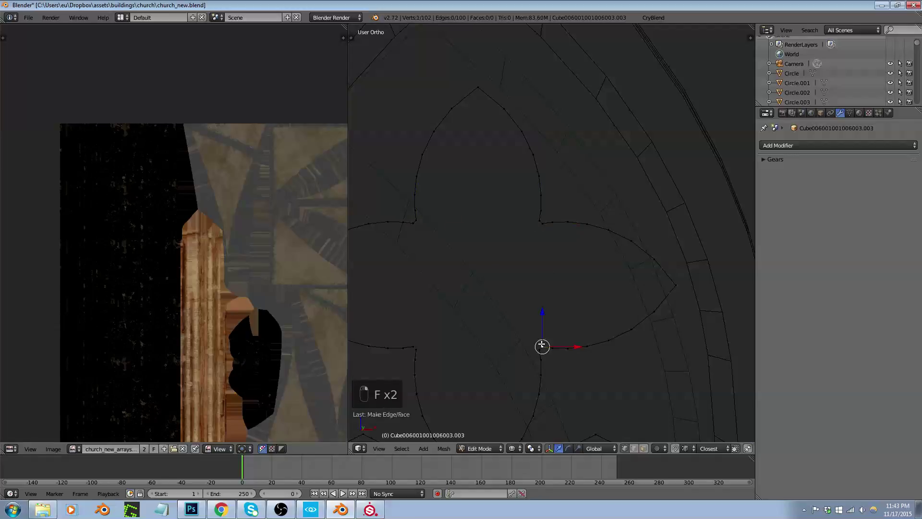
{"action": "key", "text": "f"}
{"action": "right_click", "coordinate": [416, 347]}
{"action": "key", "text": "f"}
Leave mesh editing and move the joined tracery outlines along the Y axis, well out in front of the window frame
{"action": "scroll", "coordinate": [459, 329], "scroll_direction": "down", "scroll_amount": 3}
{"action": "scroll", "coordinate": [465, 321], "scroll_direction": "down", "scroll_amount": 3}
{"action": "key", "text": "Tab"}
{"action": "middle_click_drag", "start_coordinate": [489, 309], "coordinate": [548, 353]}
{"action": "scroll", "coordinate": [479, 322], "scroll_direction": "down", "scroll_amount": 7}
{"action": "left_click_drag", "start_coordinate": [440, 342], "coordinate": [531, 391]}
{"action": "left_click", "coordinate": [530, 394]}
{"action": "middle_click_drag", "start_coordinate": [460, 303], "coordinate": [577, 407]}
{"action": "key", "text": "shift+a"}
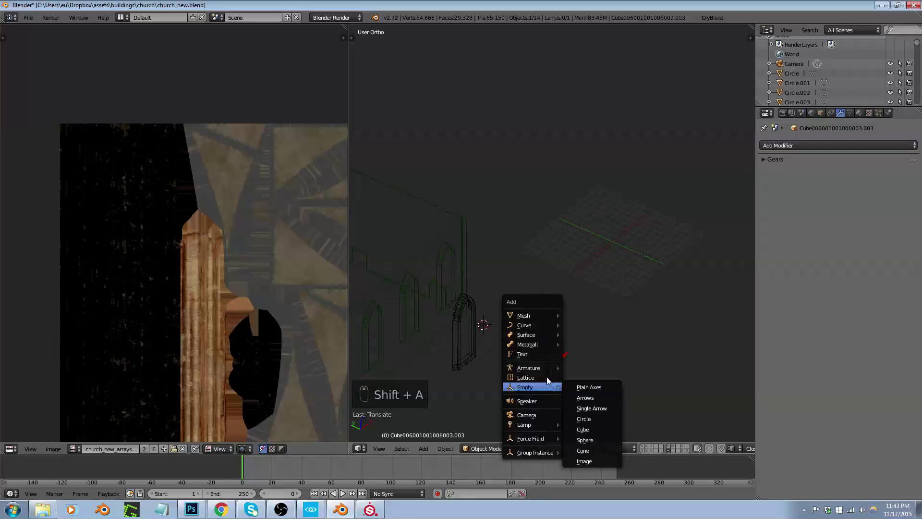
{"action": "mouse_move", "coordinate": [535, 315]}
{"action": "left_click", "coordinate": [572, 323]}
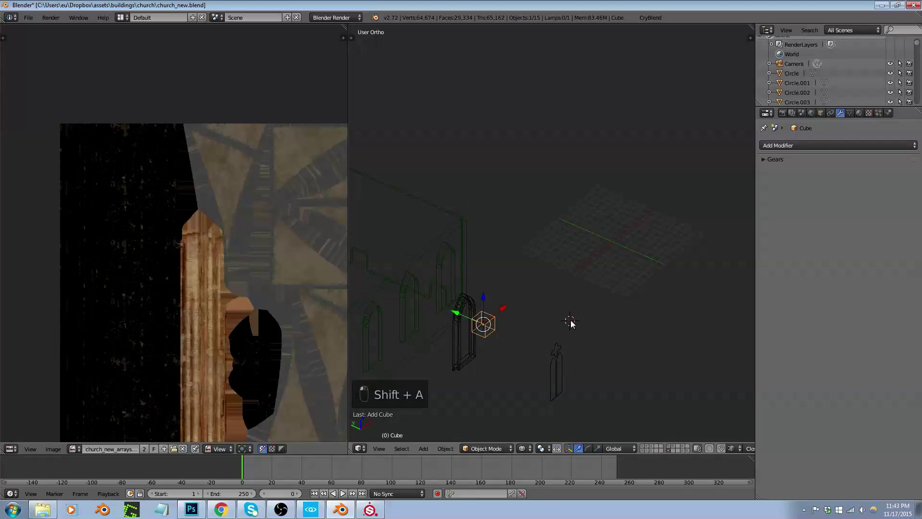
{"action": "key", "text": "ctrl+z"}
Add a plane in front of the church, rotate it 90° about the X axis and apply the object transform
{"action": "key", "text": "shift+a"}
{"action": "mouse_move", "coordinate": [571, 321]}
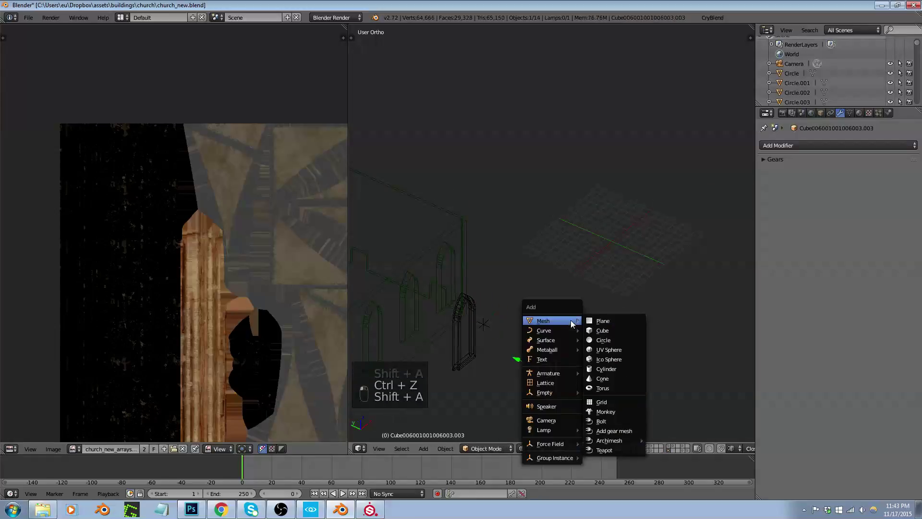
{"action": "left_click", "coordinate": [615, 322]}
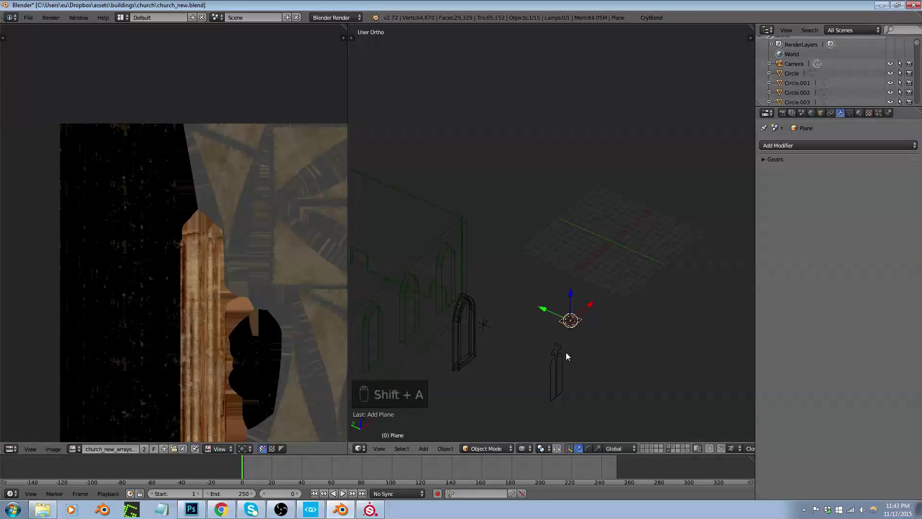
{"action": "type", "text": "rx90"}
{"action": "key", "text": "Return"}
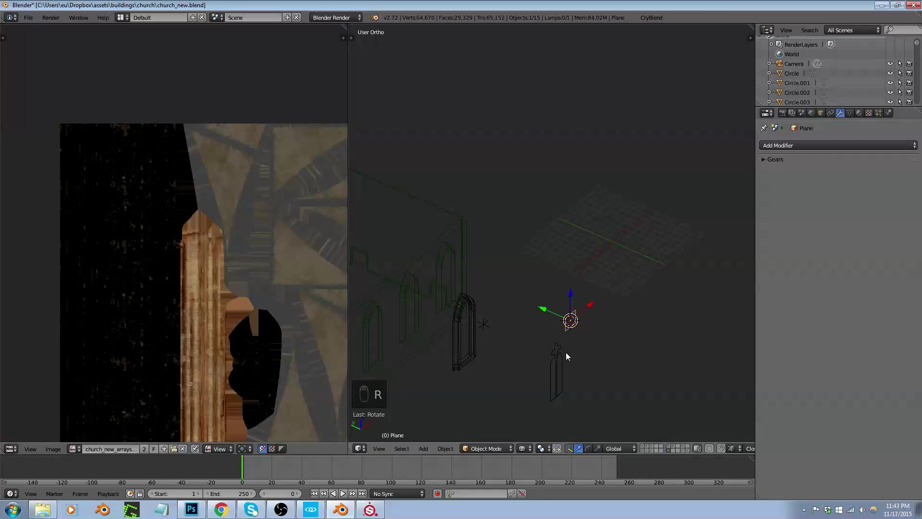
{"action": "key", "text": "ctrl+a"}
{"action": "left_click", "coordinate": [566, 352]}
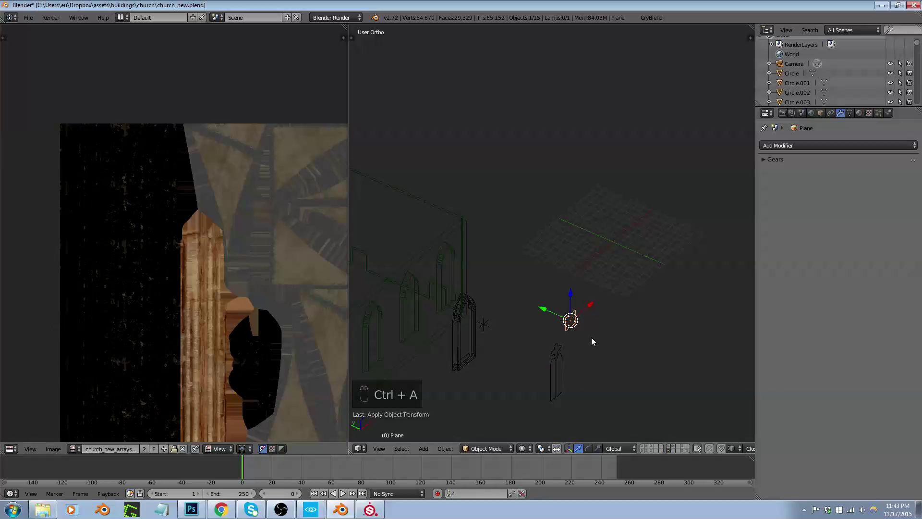
In front view, move the upright plane over the tracery outlines and enlarge it to more than four times its size
{"action": "key", "text": "KP_1"}
{"action": "key", "text": "g"}
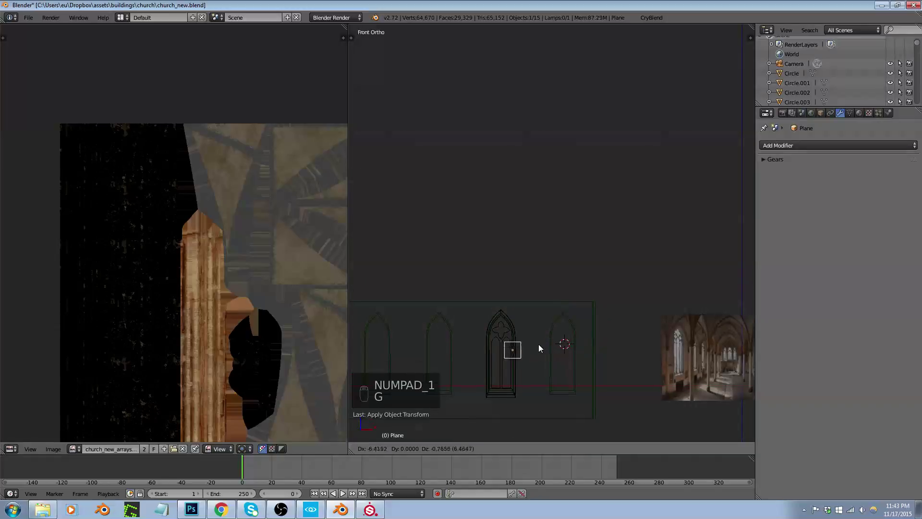
{"action": "left_click", "coordinate": [529, 350]}
{"action": "key", "text": "s"}
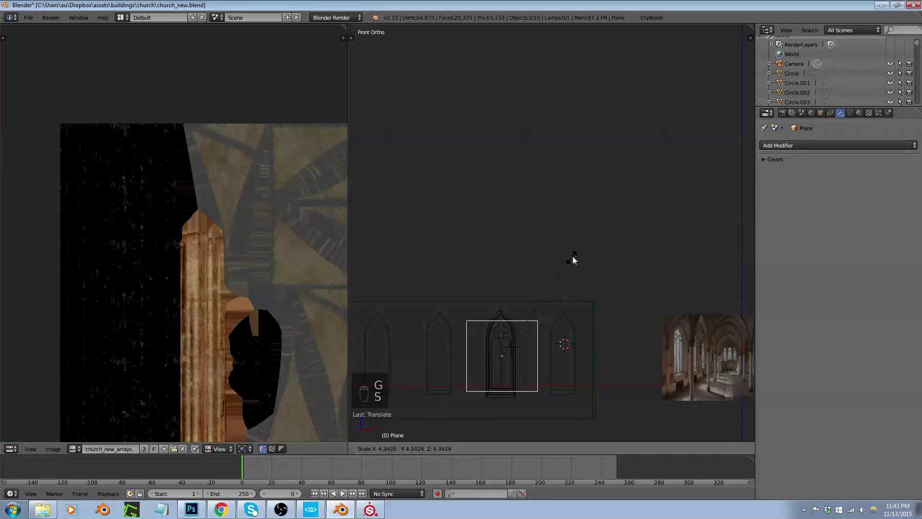
{"action": "left_click", "coordinate": [576, 251]}
Cut the tracery outlines into the plane from the front view with Knife Project, using solid shading
{"action": "middle_click_drag", "start_coordinate": [577, 249], "coordinate": [510, 357]}
{"action": "key", "text": "z"}
{"action": "right_click", "coordinate": [520, 330]}
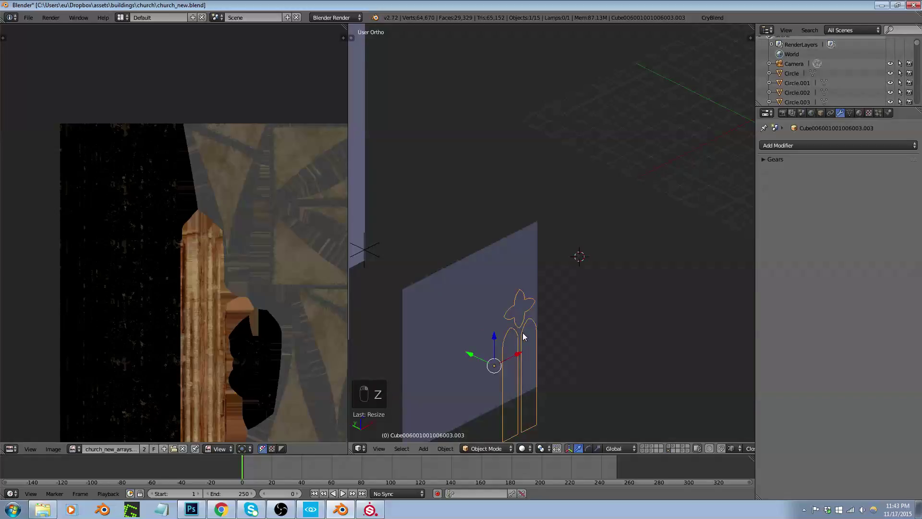
{"action": "right_click", "coordinate": [452, 281]}
{"action": "key", "text": "Tab"}
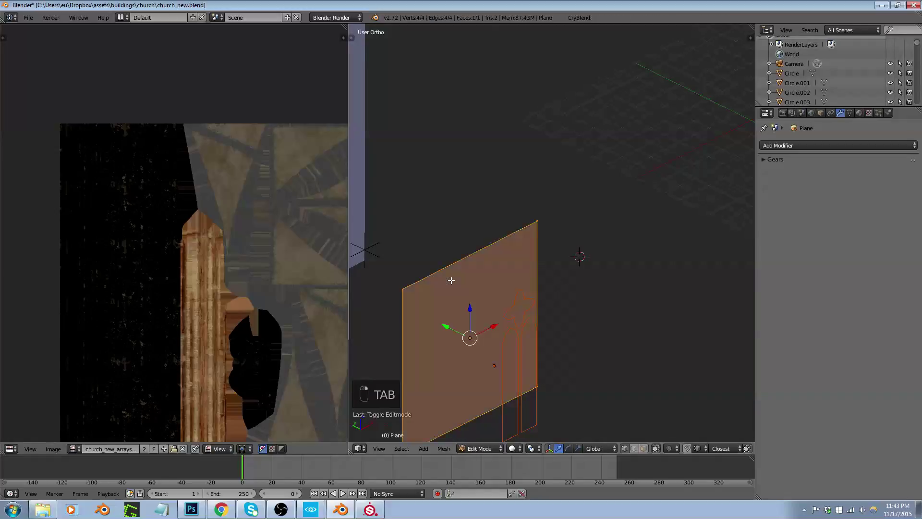
{"action": "key", "text": "KP_1"}
{"action": "key", "text": "space"}
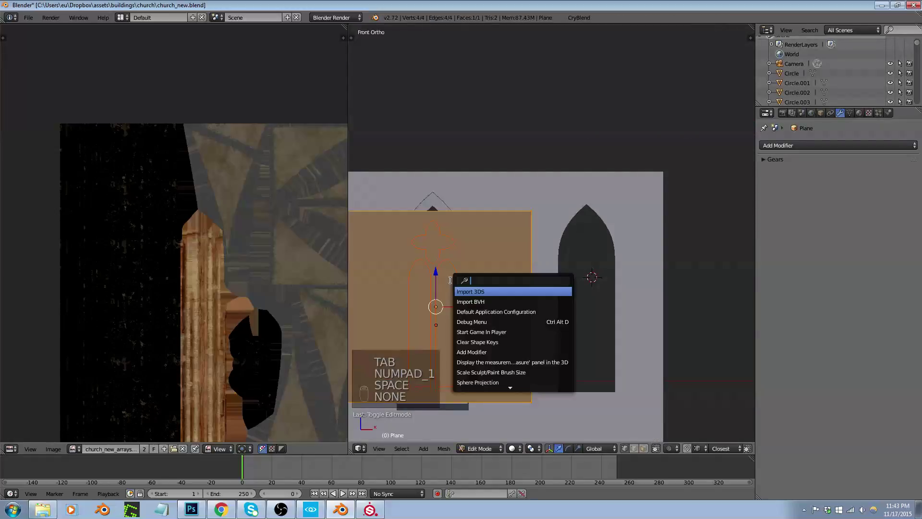
{"action": "type", "text": "kni"}
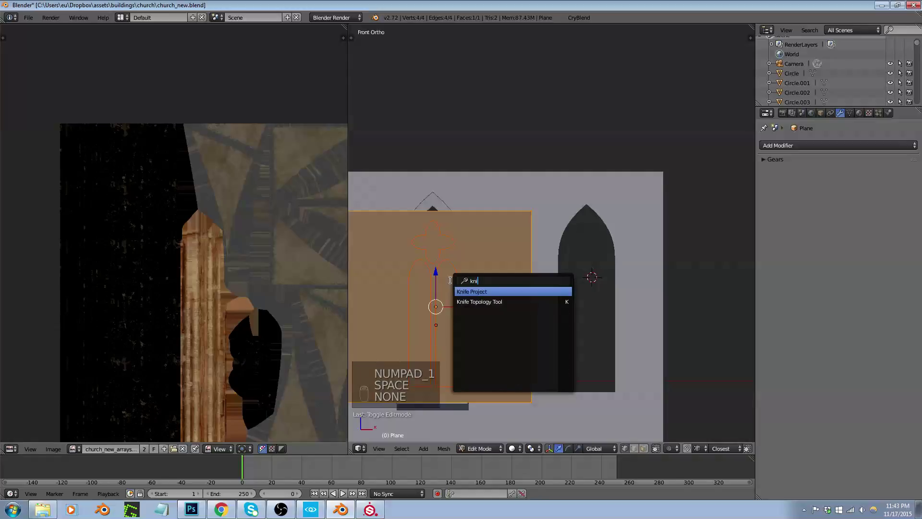
{"action": "key", "text": "Return"}
Knife a straight vertical cut through the plane from its upper to its lower edge, just right of the tracery
{"action": "mouse_move", "coordinate": [453, 286]}
{"action": "middle_mouse_down"}
{"action": "mouse_move", "coordinate": [476, 294]}
{"action": "mouse_move", "coordinate": [470, 289]}
{"action": "middle_mouse_up"}
{"action": "scroll", "coordinate": [442, 253], "scroll_direction": "up", "scroll_amount": 6}
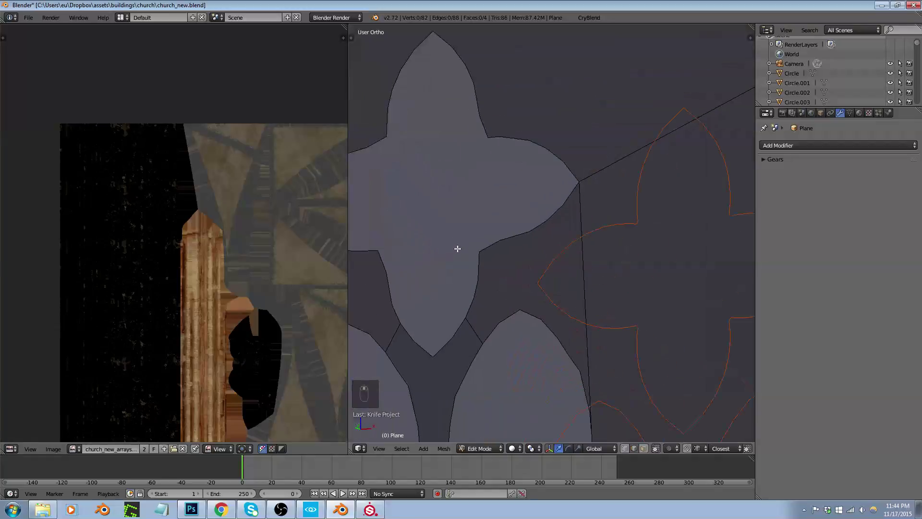
{"action": "scroll", "coordinate": [497, 235], "scroll_direction": "down", "scroll_amount": 4}
{"action": "mouse_move", "coordinate": [498, 259]}
{"action": "middle_mouse_down"}
{"action": "mouse_move", "coordinate": [496, 272]}
{"action": "mouse_move", "coordinate": [467, 270]}
{"action": "mouse_move", "coordinate": [488, 264]}
{"action": "mouse_move", "coordinate": [488, 251]}
{"action": "mouse_move", "coordinate": [479, 250]}
{"action": "mouse_move", "coordinate": [494, 272]}
{"action": "mouse_move", "coordinate": [489, 314]}
{"action": "middle_mouse_up"}
{"action": "scroll", "coordinate": [490, 266], "scroll_direction": "down", "scroll_amount": 4}
{"action": "middle_click_drag", "start_coordinate": [489, 294], "coordinate": [492, 270]}
{"action": "key", "text": "KP_1"}
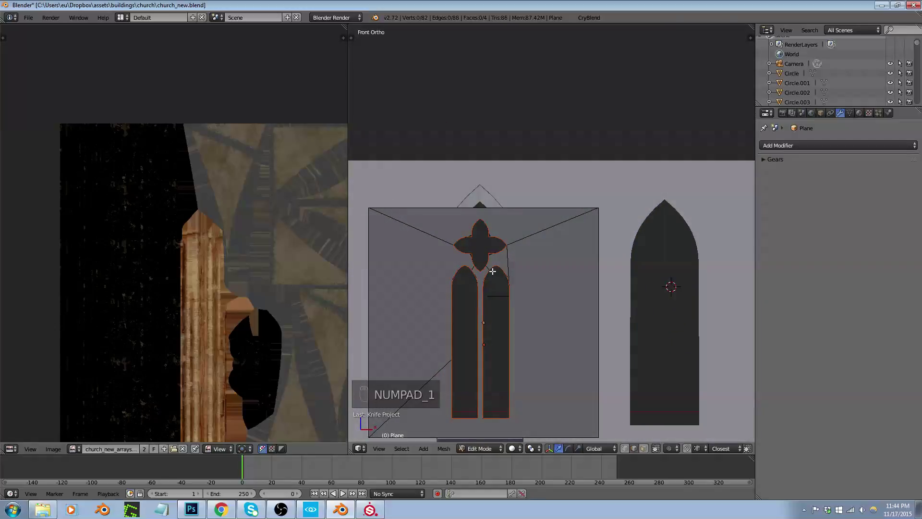
{"action": "key", "text": "k"}
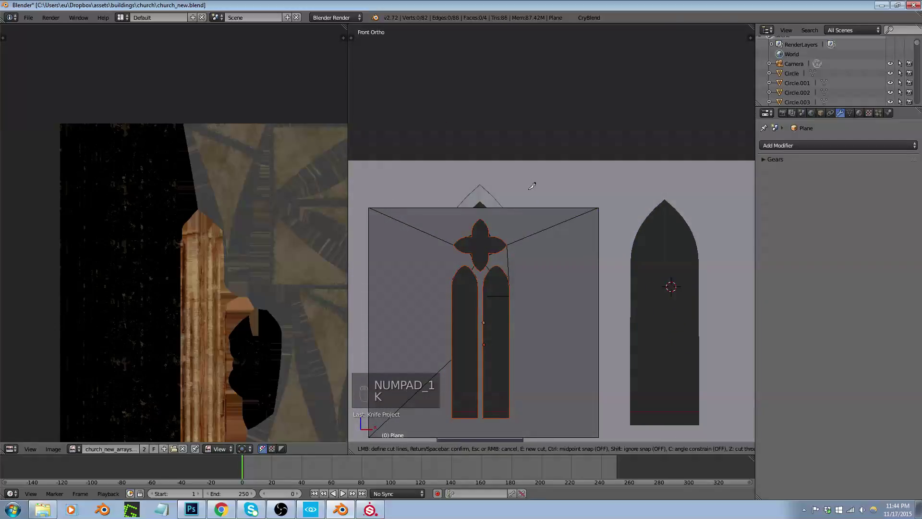
{"action": "left_click", "coordinate": [527, 191]}
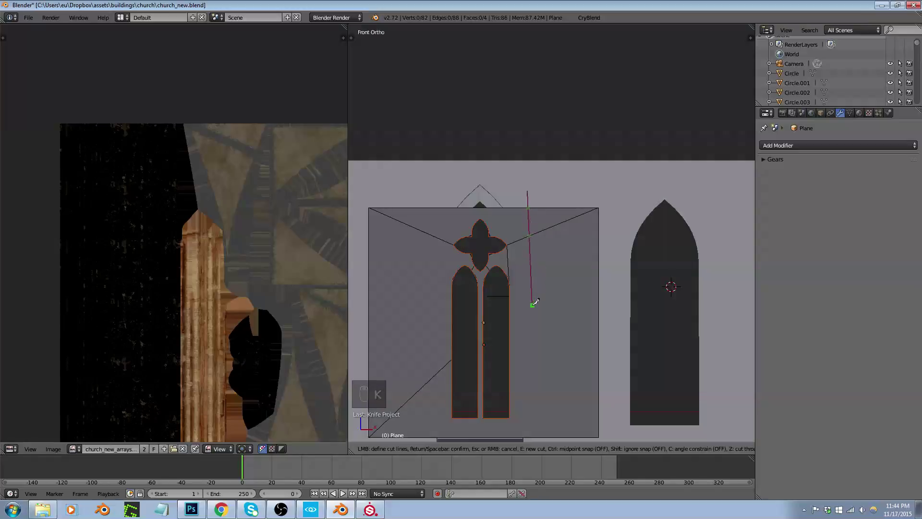
{"action": "key", "text": "c"}
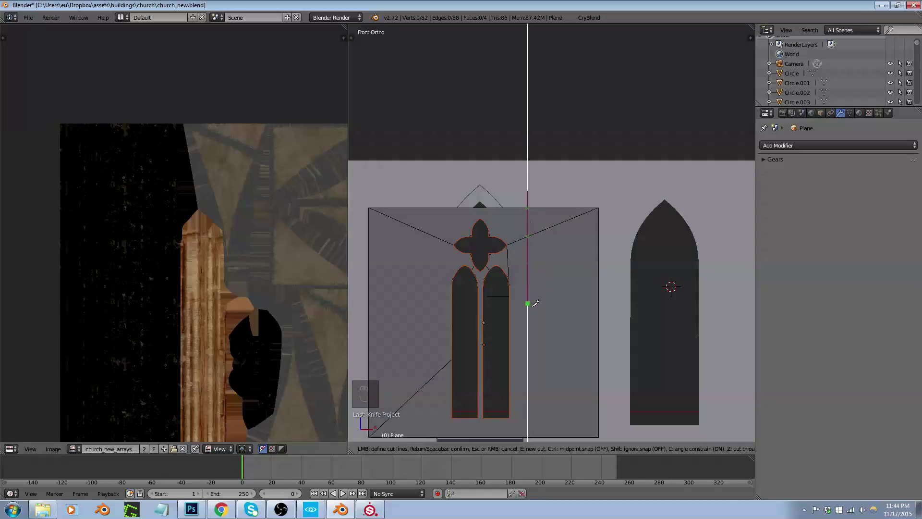
{"action": "left_click", "coordinate": [528, 437]}
{"action": "key", "text": "Return"}
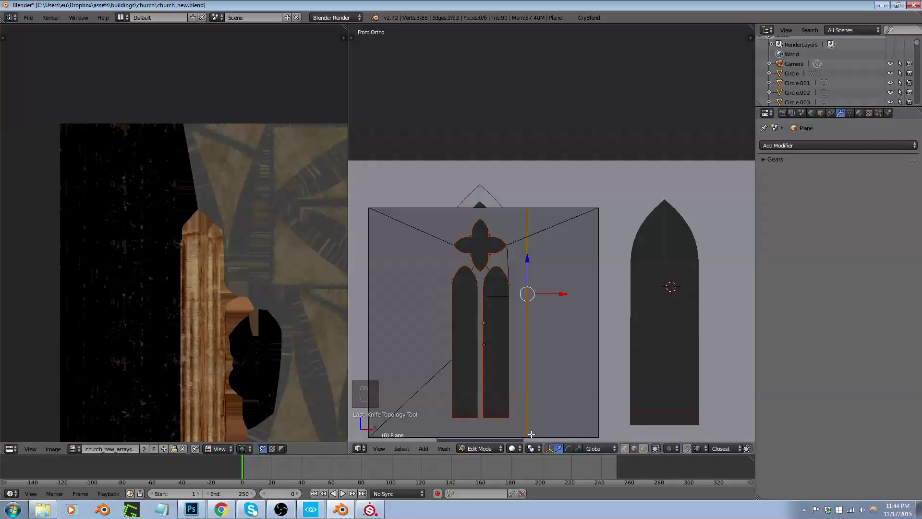
Knife a matching straight vertical cut through the plane's full height, just left of the tracery
{"action": "scroll", "coordinate": [433, 153], "scroll_direction": "down", "scroll_amount": 1}
{"action": "key", "text": "k"}
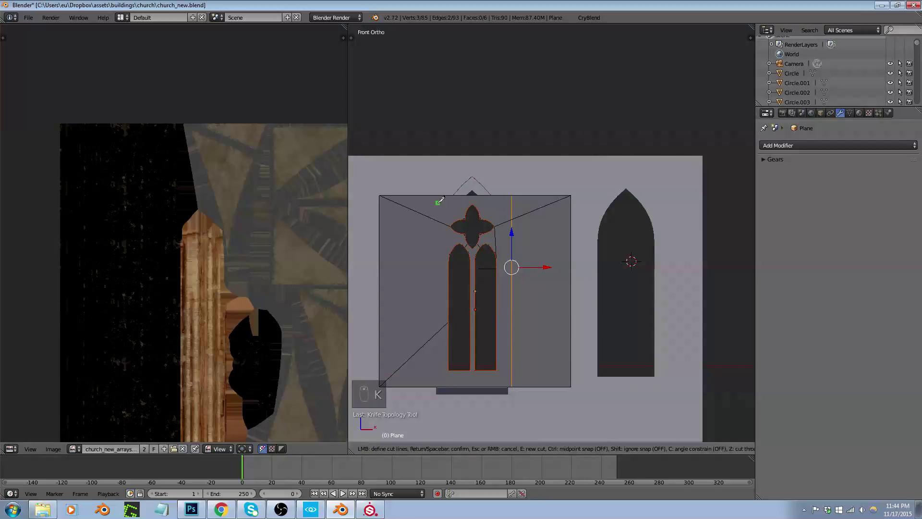
{"action": "left_click", "coordinate": [433, 190]}
{"action": "left_click", "coordinate": [432, 388]}
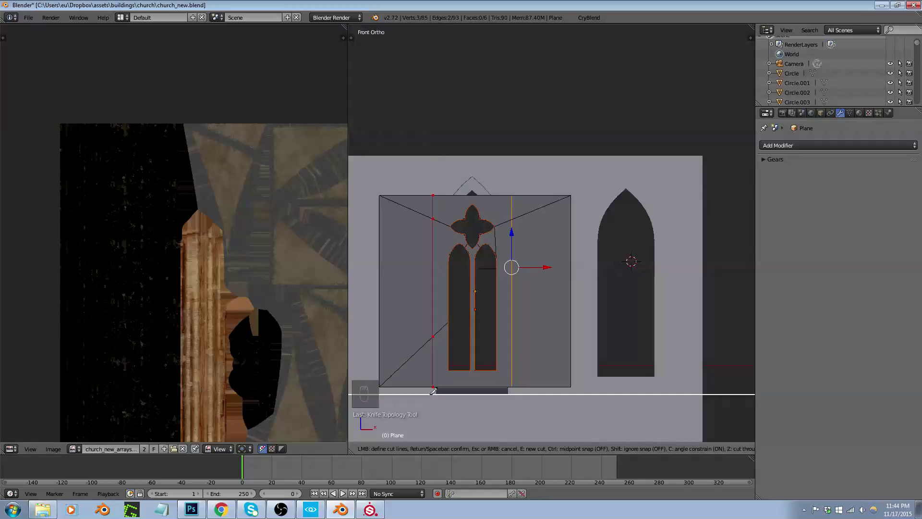
{"action": "key", "text": "Return"}
Delete the plane's two outer side edges with their surplus faces, keeping the narrow panel around the tracery
{"action": "right_click", "coordinate": [560, 270]}
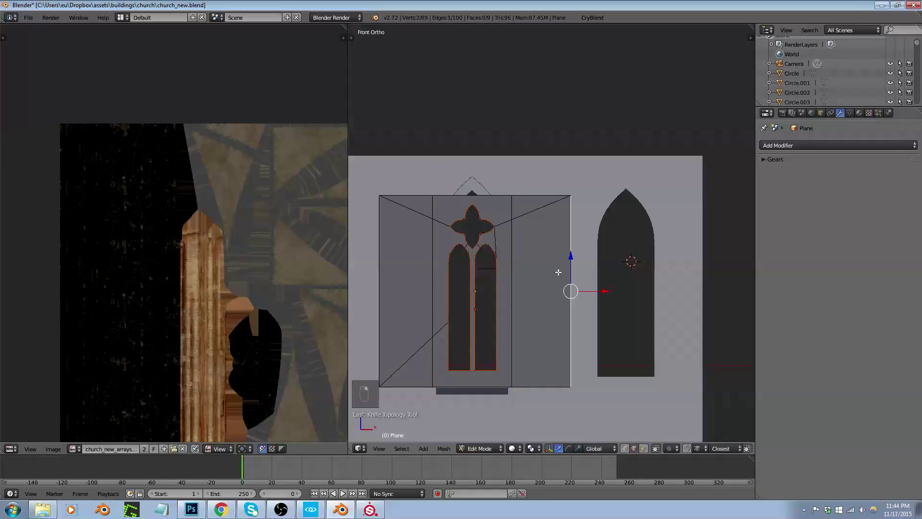
{"action": "right_click", "coordinate": [381, 258], "text": "shift"}
{"action": "key", "text": "x"}
{"action": "left_click", "coordinate": [377, 254]}
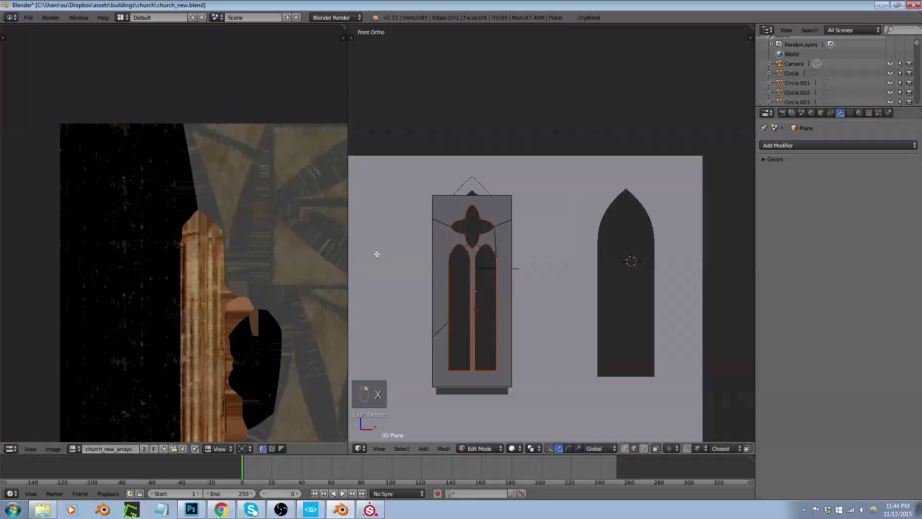
Finish editing the cut panel and move it back into the arched window frame
{"action": "middle_click_drag", "start_coordinate": [475, 247], "coordinate": [484, 263]}
{"action": "key", "text": "Tab"}
{"action": "right_click", "coordinate": [446, 240]}
{"action": "right_click", "coordinate": [446, 246]}
{"action": "left_click_drag", "start_coordinate": [463, 283], "coordinate": [388, 209]}
{"action": "right_click_drag", "start_coordinate": [388, 209], "coordinate": [382, 201]}
{"action": "middle_click_drag", "start_coordinate": [382, 200], "coordinate": [364, 186]}
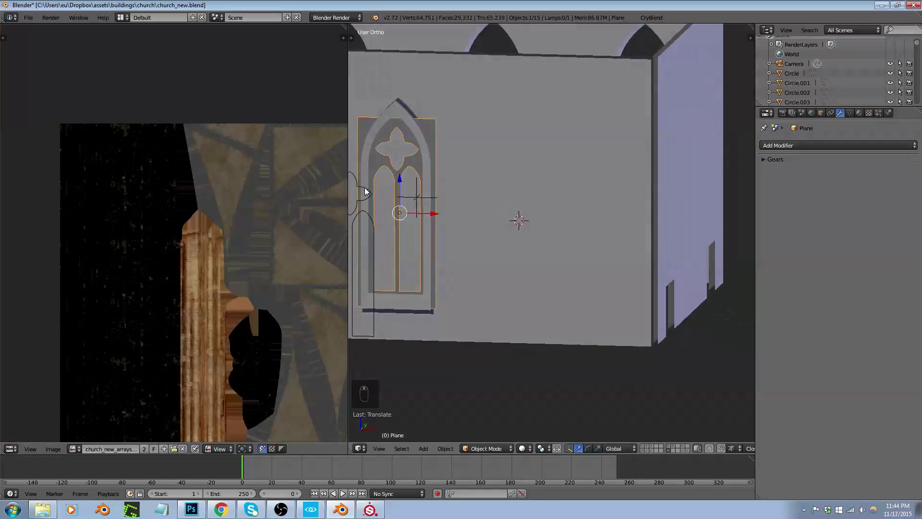
{"action": "scroll", "coordinate": [385, 187], "scroll_direction": "up", "scroll_amount": 5}
{"action": "left_click_drag", "start_coordinate": [425, 214], "coordinate": [424, 209]}
{"action": "middle_click_drag", "start_coordinate": [424, 209], "coordinate": [505, 299]}
{"action": "middle_click_drag", "start_coordinate": [491, 250], "coordinate": [499, 276]}
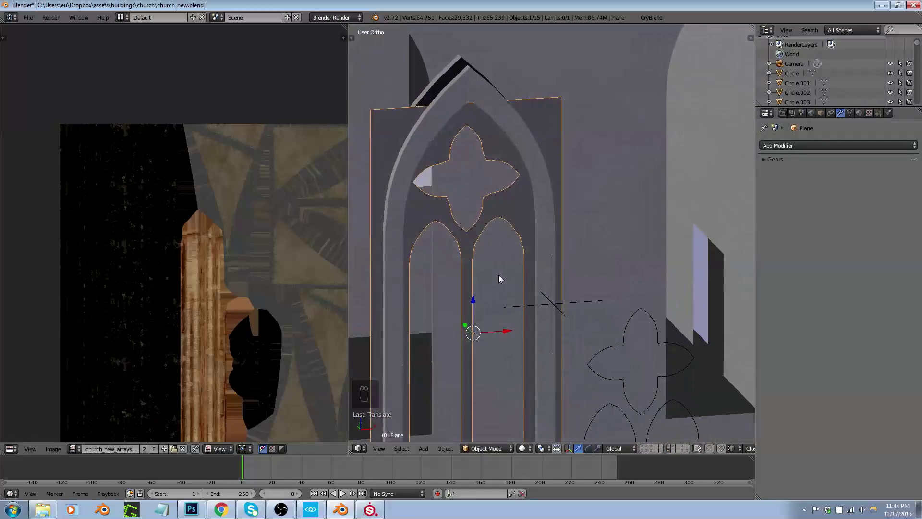
Examine up close and from the front how cleanly the quatrefoil and lancet openings were cut into the panel within the frame
{"action": "key", "text": "Tab"}
{"action": "key", "text": "Tab"}
{"action": "key", "text": "Tab"}
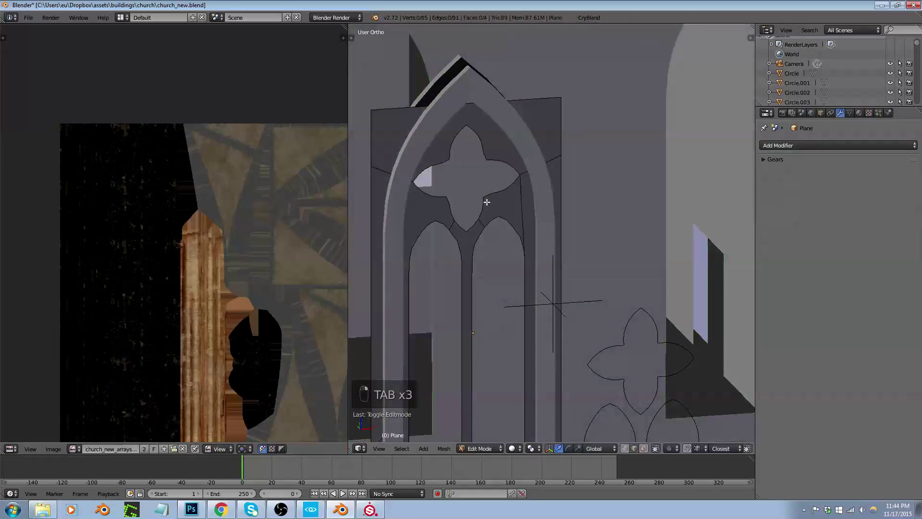
{"action": "scroll", "coordinate": [484, 200], "scroll_direction": "up", "scroll_amount": 6}
{"action": "middle_click_drag", "start_coordinate": [481, 220], "coordinate": [462, 192]}
{"action": "key", "text": "KP_1"}
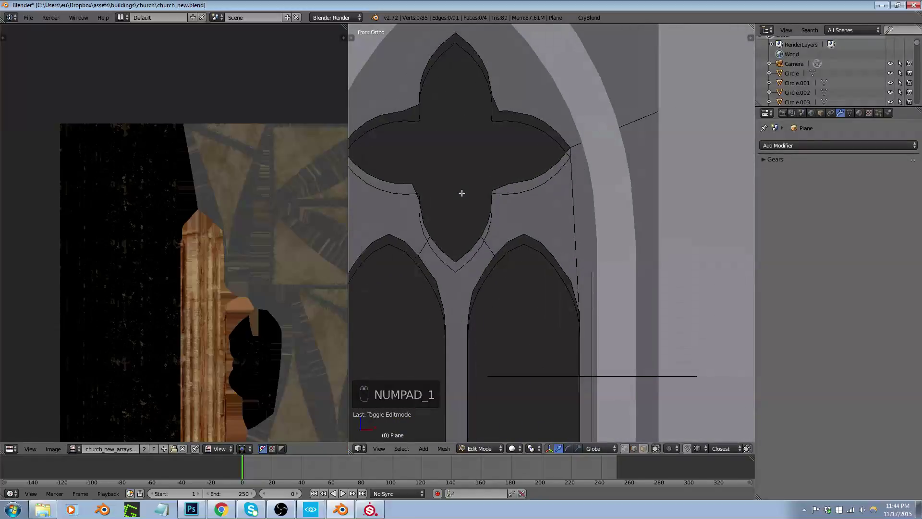
{"action": "scroll", "coordinate": [461, 193], "scroll_direction": "down", "scroll_amount": 1}
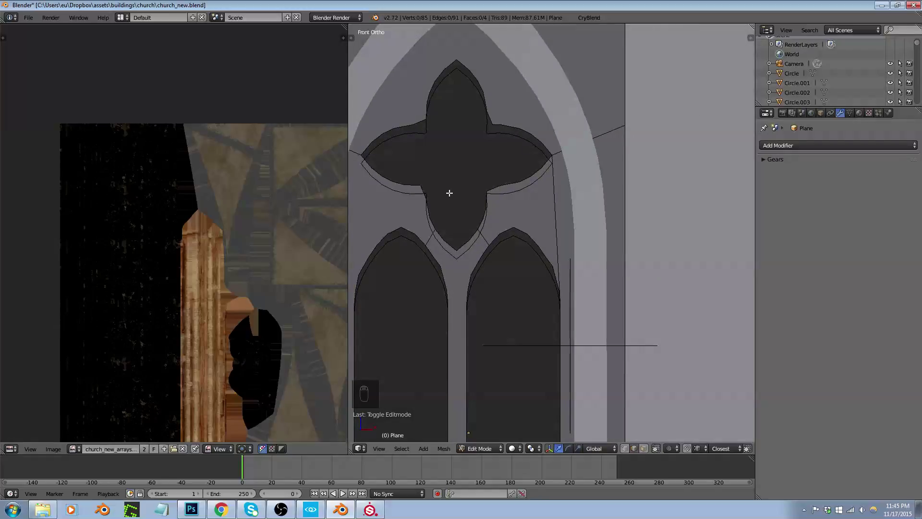
{"action": "scroll", "coordinate": [450, 193], "scroll_direction": "down", "scroll_amount": 4}
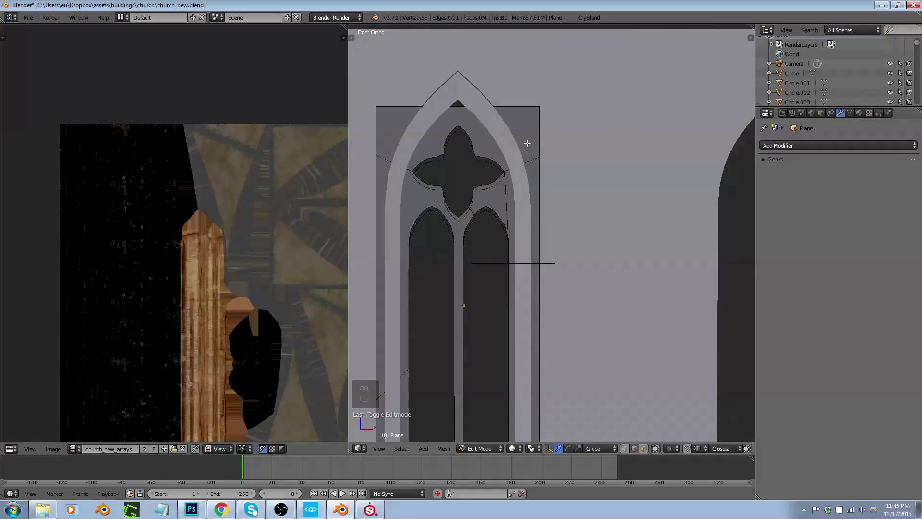
Delete the whole cut tracery panel, keeping the arched frame and the separate outlines
{"action": "key", "text": "Tab"}
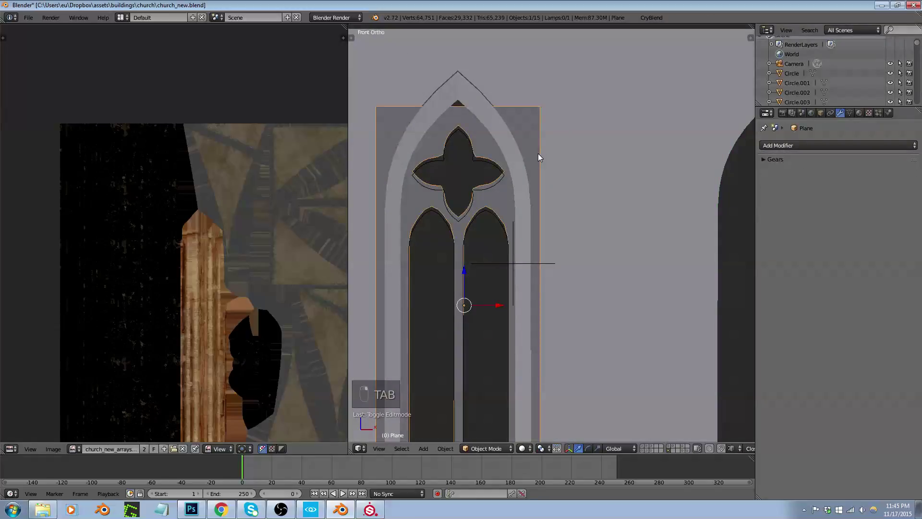
{"action": "key", "text": "x"}
{"action": "left_click", "coordinate": [538, 153]}
{"action": "middle_click_drag", "start_coordinate": [537, 153], "coordinate": [477, 162]}
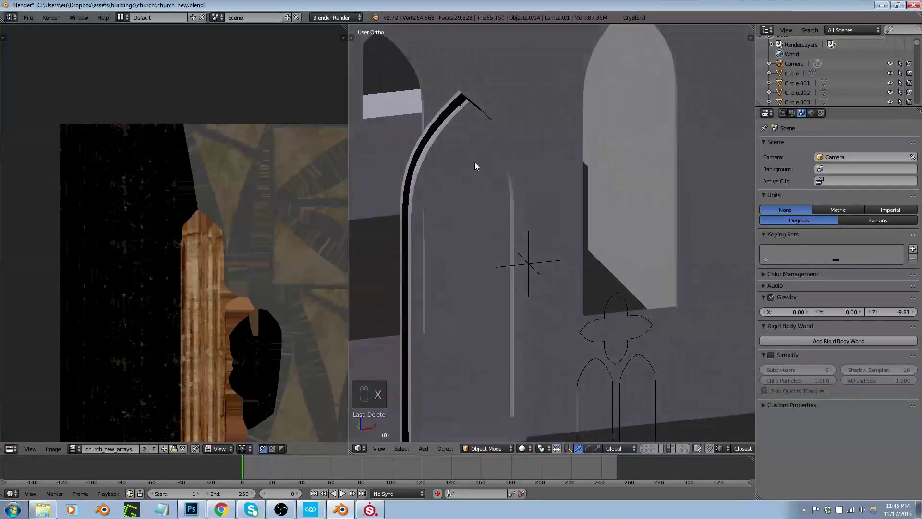
Add a new plane, place it at the base of the tracery outlines and rotate it 90° about the X axis
{"action": "scroll", "coordinate": [477, 162], "scroll_direction": "down", "scroll_amount": 3}
{"action": "right_click", "coordinate": [555, 287]}
{"action": "middle_click_drag", "start_coordinate": [555, 287], "coordinate": [563, 290]}
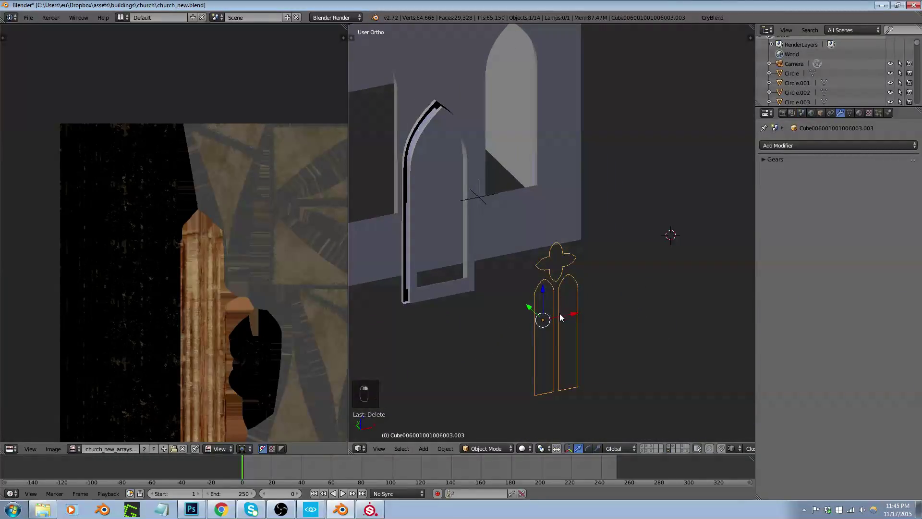
{"action": "key", "text": "shift+a"}
{"action": "mouse_move", "coordinate": [559, 312]}
{"action": "left_click", "coordinate": [610, 312]}
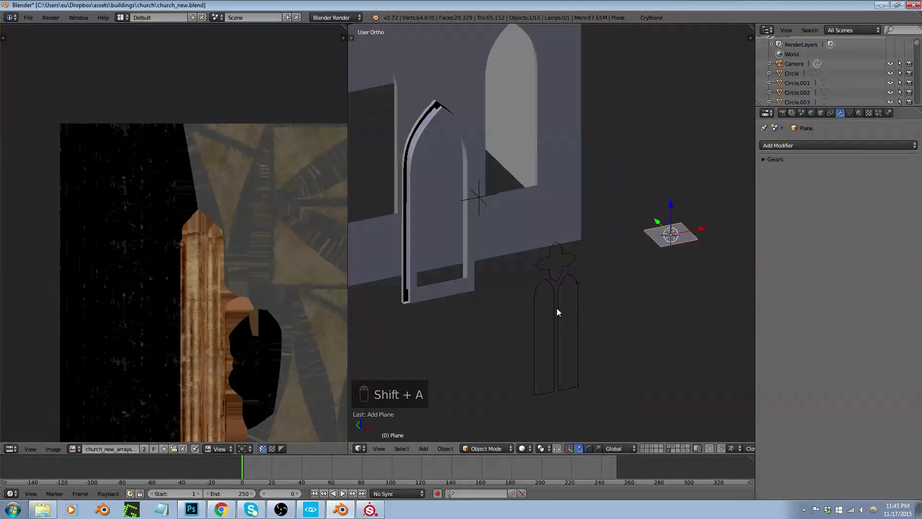
{"action": "key", "text": "g"}
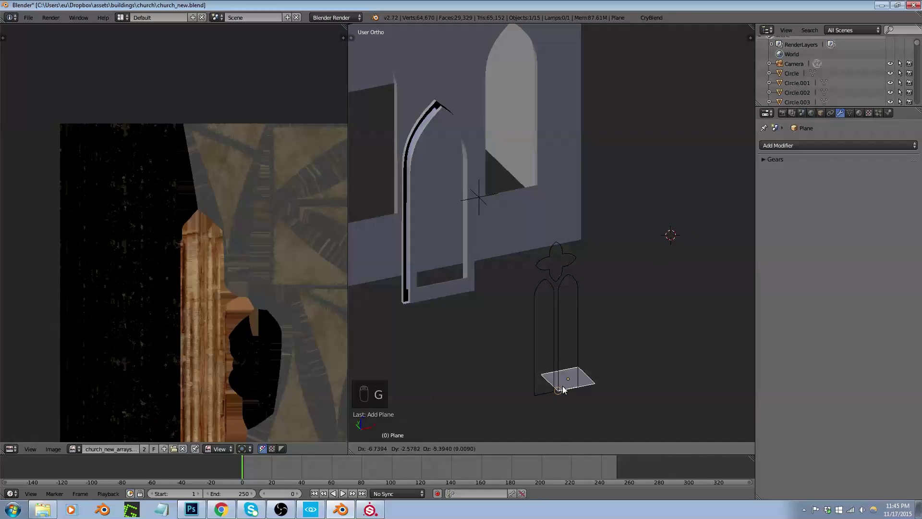
{"action": "left_click", "coordinate": [564, 388]}
{"action": "type", "text": "rx90"}
{"action": "key", "text": "Return"}
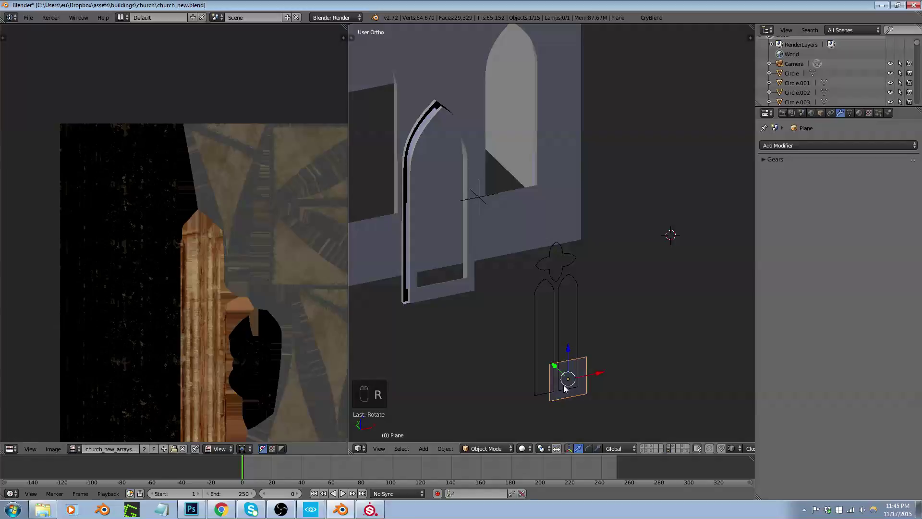
Scale the upright plane up until it extends well beyond the tracery outlines on all sides, and position it around them
{"action": "key", "text": "s"}
{"action": "left_click", "coordinate": [522, 350]}
{"action": "left_click_drag", "start_coordinate": [570, 345], "coordinate": [568, 297]}
{"action": "middle_click_drag", "start_coordinate": [569, 298], "coordinate": [562, 327]}
Move the tracery outlines along the Y axis to line up with the enlarged plane
{"action": "right_click", "coordinate": [568, 294]}
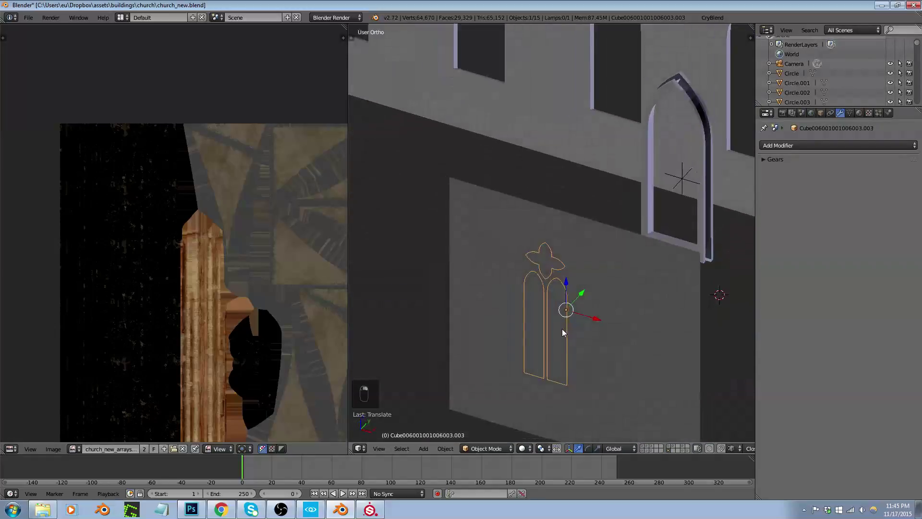
{"action": "key", "text": "g"}
{"action": "key", "text": "x"}
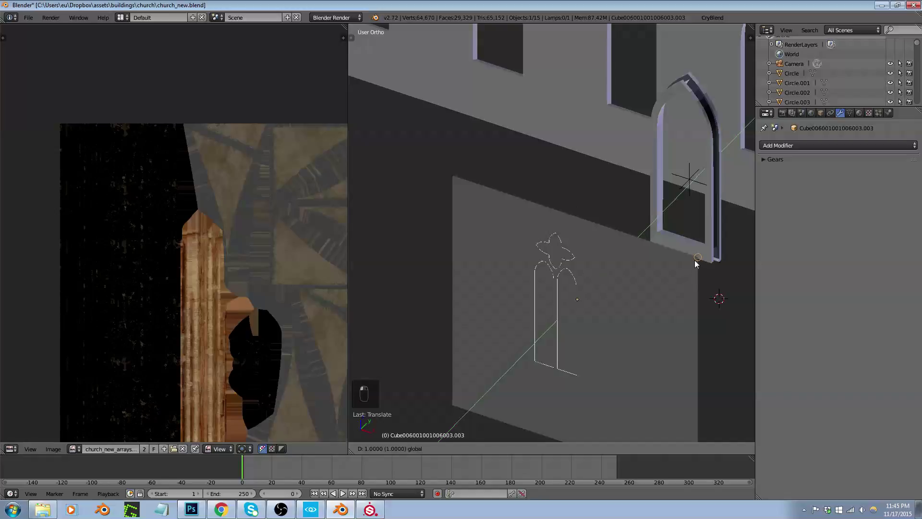
{"action": "left_click", "coordinate": [697, 264]}
{"action": "middle_click_drag", "start_coordinate": [554, 303], "coordinate": [596, 297]}
Try to cut the tracery outlines into the undivided plane from the front view with Knife Project, and undo the cut
{"action": "right_click", "coordinate": [630, 276]}
{"action": "key", "text": "Tab"}
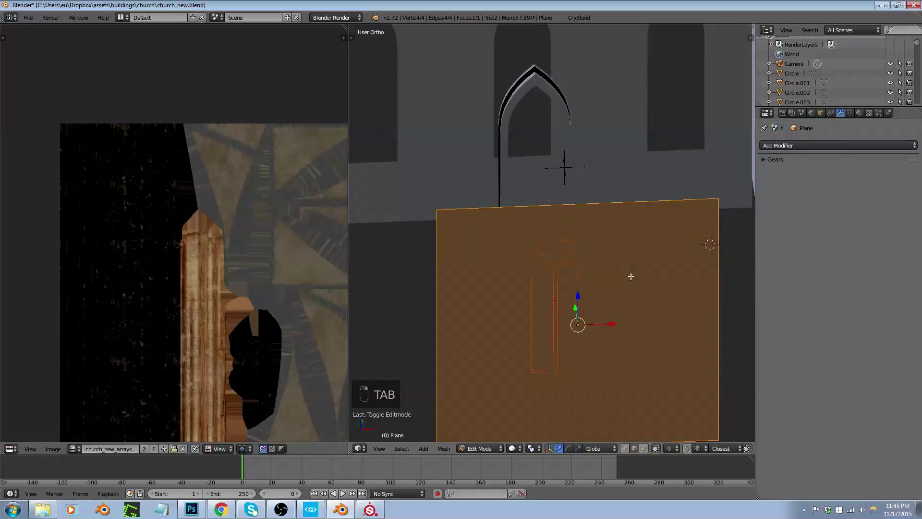
{"action": "key", "text": "KP_1"}
{"action": "key", "text": "space"}
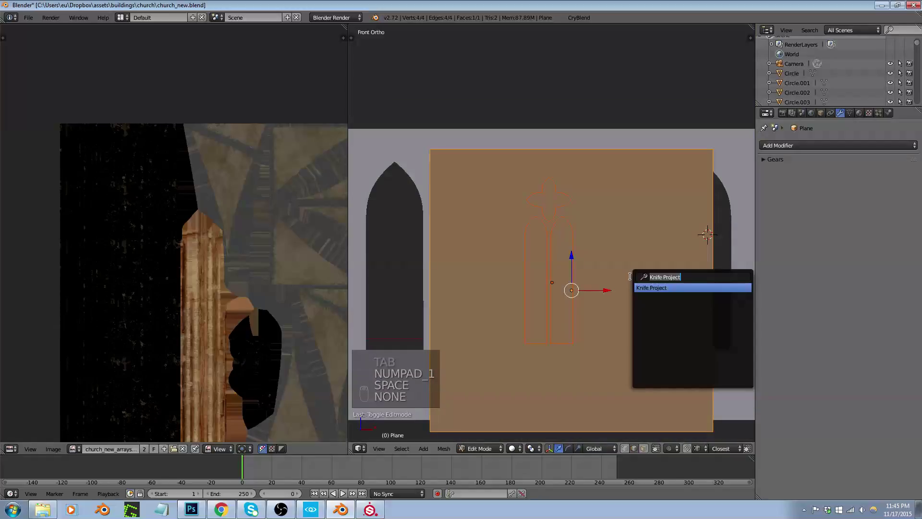
{"action": "key", "text": "Return"}
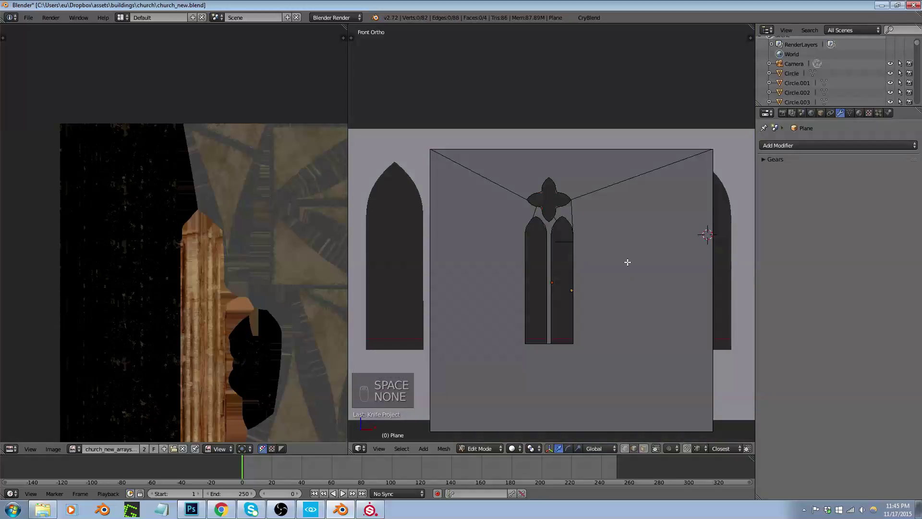
{"action": "scroll", "coordinate": [555, 195], "scroll_direction": "up", "scroll_amount": 8}
{"action": "scroll", "coordinate": [567, 229], "scroll_direction": "up", "scroll_amount": 1}
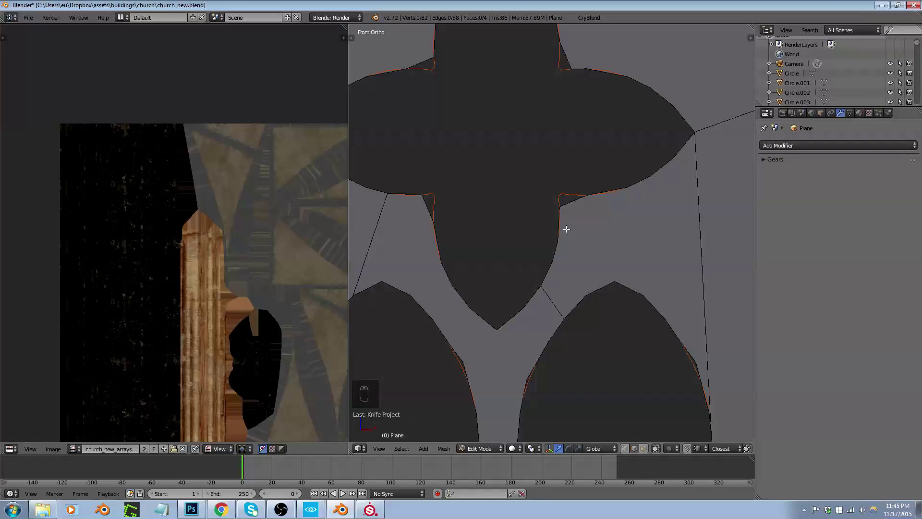
{"action": "key", "text": "ctrl+z"}
Subdivide the plane with the number of cuts set to 10
{"action": "scroll", "coordinate": [562, 257], "scroll_direction": "down", "scroll_amount": 6}
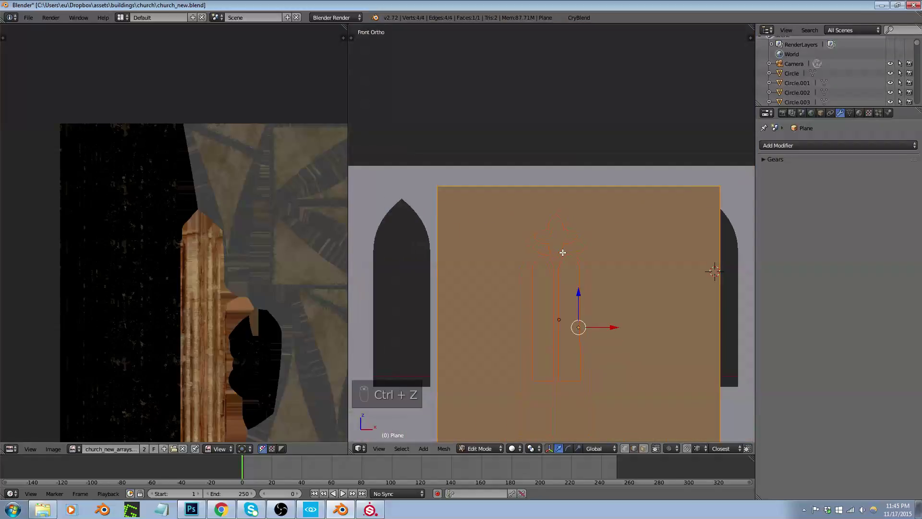
{"action": "key", "text": "w"}
{"action": "left_click", "coordinate": [564, 241]}
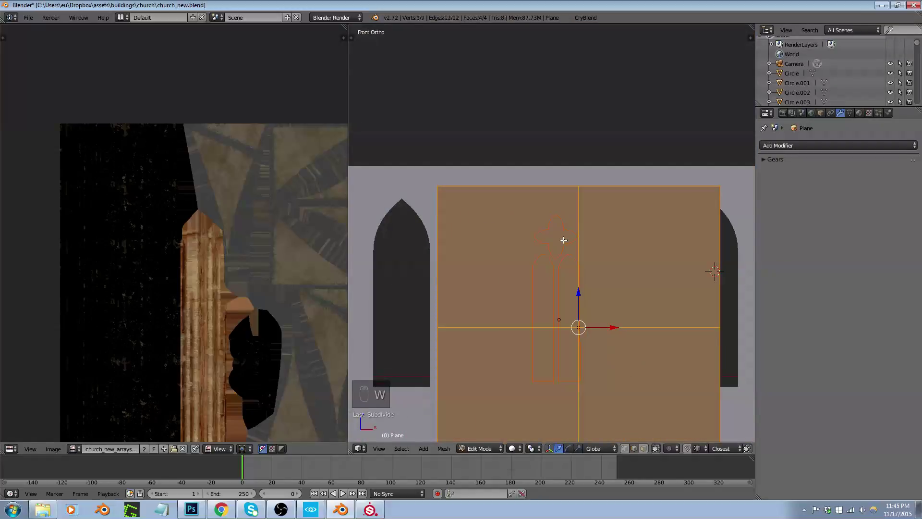
{"action": "key", "text": "t"}
{"action": "left_click", "coordinate": [373, 366]}
{"action": "type", "text": "10"}
{"action": "key", "text": "Return"}
Subdivide the plane's grid a second time with 10 cuts to make a very dense mesh
{"action": "key", "text": "Tab"}
{"action": "key", "text": "Tab"}
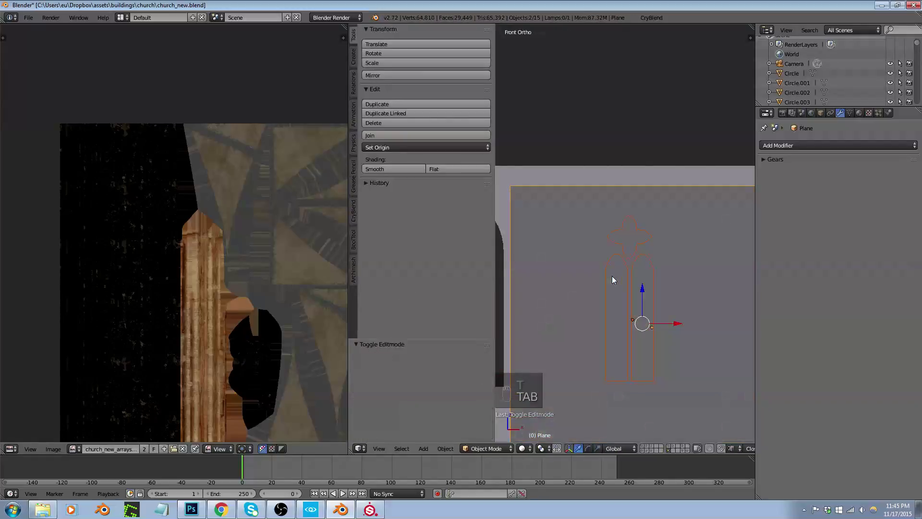
{"action": "key", "text": "w"}
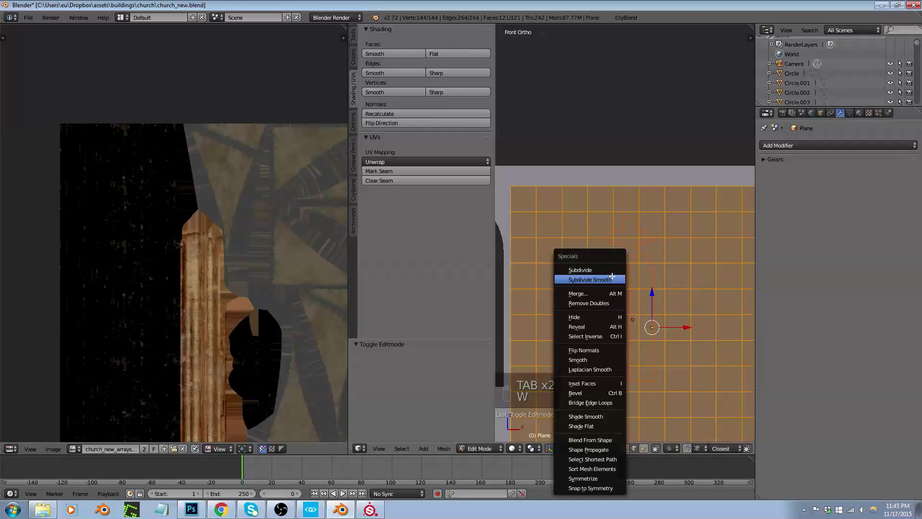
{"action": "left_click", "coordinate": [611, 270]}
{"action": "left_click", "coordinate": [404, 373]}
{"action": "type", "text": "10"}
{"action": "key", "text": "Return"}
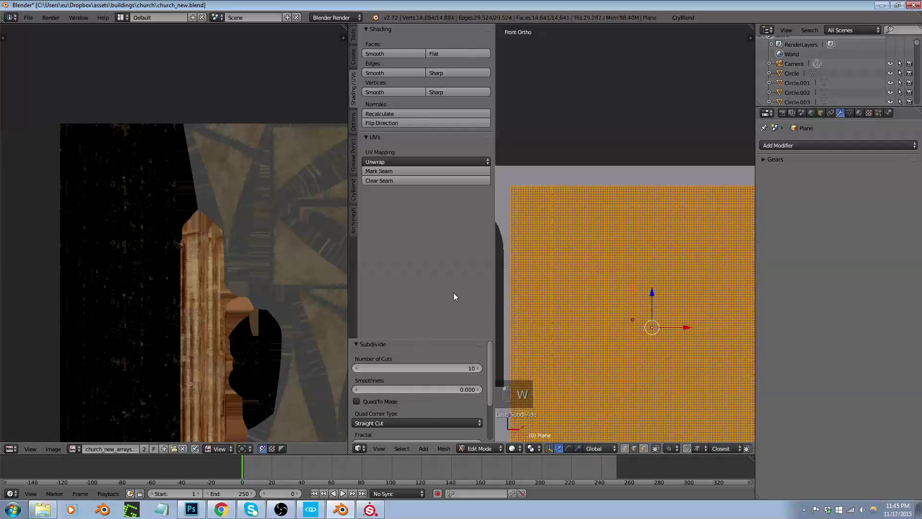
Cut the tracery outlines into the densely subdivided plane from the front view with Knife Project
{"action": "scroll", "coordinate": [562, 287], "scroll_direction": "down", "scroll_amount": 2}
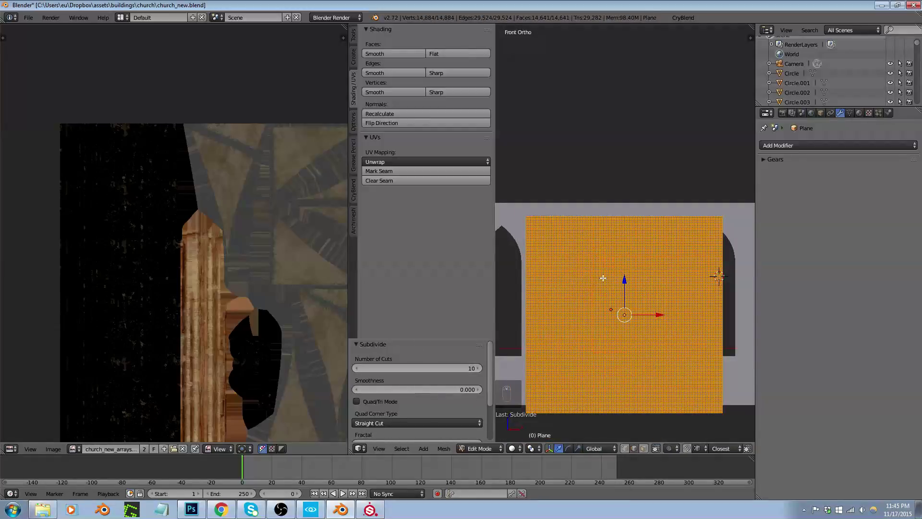
{"action": "scroll", "coordinate": [602, 278], "scroll_direction": "up", "scroll_amount": 1}
{"action": "key", "text": "space"}
{"action": "left_click", "coordinate": [623, 287]}
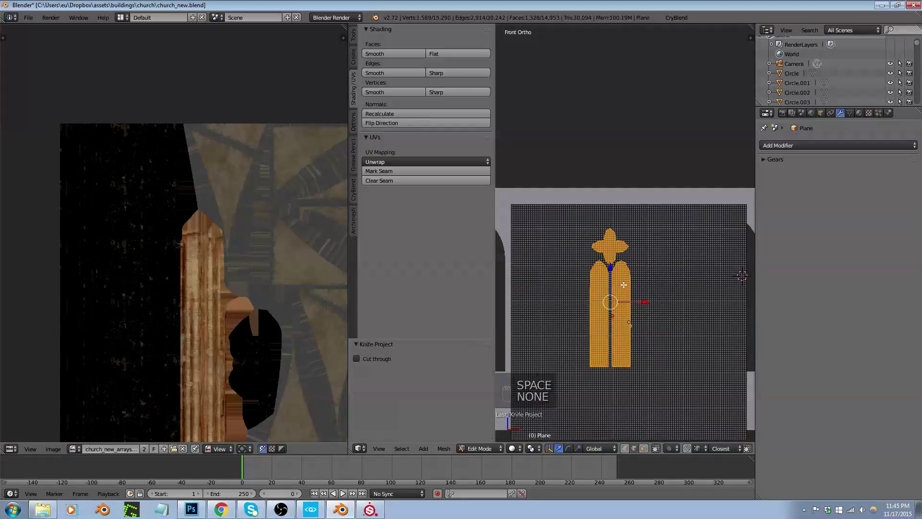
Inspect how closely the projected cuts follow the quatrefoil's lobes and the lancet tips on the dense grid
{"action": "scroll", "coordinate": [565, 202], "scroll_direction": "up", "scroll_amount": 8}
{"action": "scroll", "coordinate": [567, 202], "scroll_direction": "up", "scroll_amount": 3}
{"action": "scroll", "coordinate": [581, 199], "scroll_direction": "down", "scroll_amount": 6}
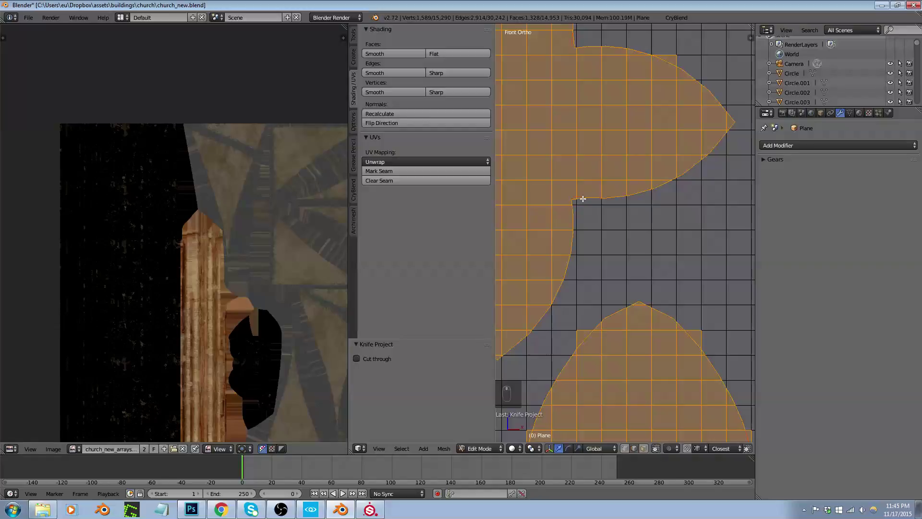
{"action": "scroll", "coordinate": [634, 181], "scroll_direction": "down", "scroll_amount": 5}
{"action": "scroll", "coordinate": [647, 150], "scroll_direction": "up", "scroll_amount": 3}
{"action": "scroll", "coordinate": [639, 192], "scroll_direction": "down", "scroll_amount": 3}
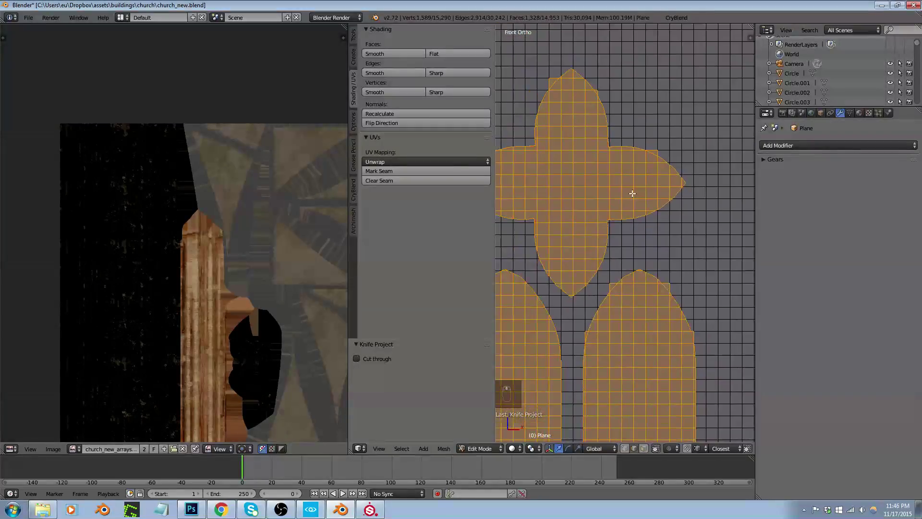
{"action": "scroll", "coordinate": [575, 178], "scroll_direction": "up", "scroll_amount": 1}
{"action": "key", "text": "space"}
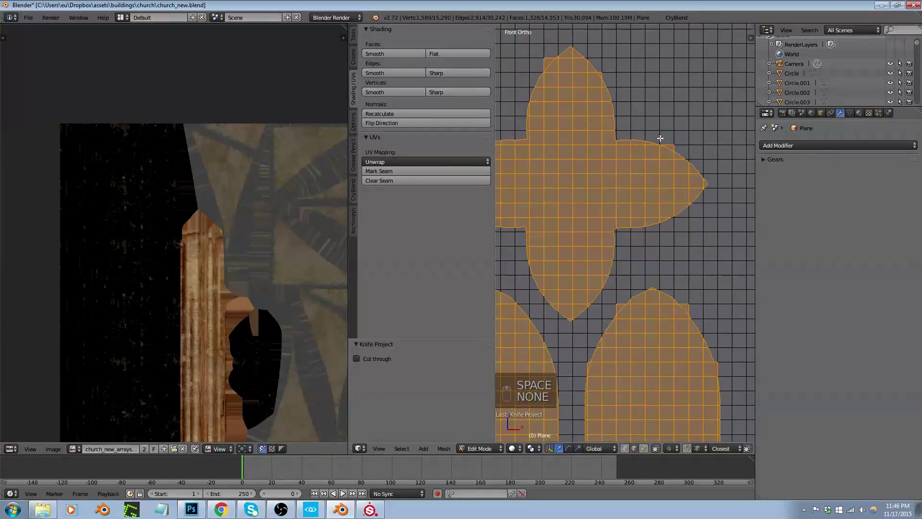
Maximize the 3D view and reopen the cut plane for mesh editing, focused on the quatrefoil
{"action": "key", "text": "shift+space"}
{"action": "scroll", "coordinate": [633, 167], "scroll_direction": "down", "scroll_amount": 3}
{"action": "key", "text": "Tab"}
{"action": "middle_click_drag", "start_coordinate": [569, 219], "coordinate": [626, 284]}
{"action": "scroll", "coordinate": [624, 284], "scroll_direction": "down", "scroll_amount": 3}
{"action": "right_click", "coordinate": [604, 315]}
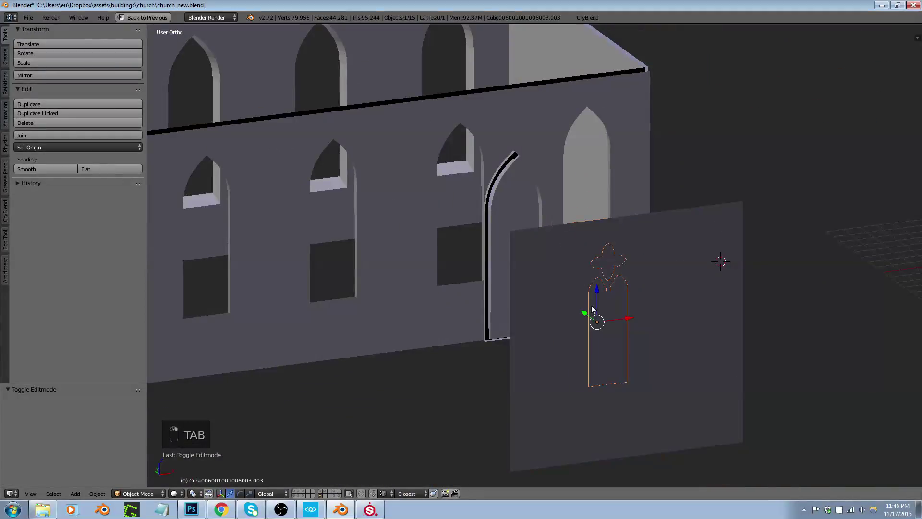
{"action": "left_click_drag", "start_coordinate": [588, 314], "coordinate": [675, 378]}
{"action": "right_click", "coordinate": [628, 375]}
{"action": "key", "text": "Tab"}
{"action": "middle_click_drag", "start_coordinate": [597, 320], "coordinate": [596, 260]}
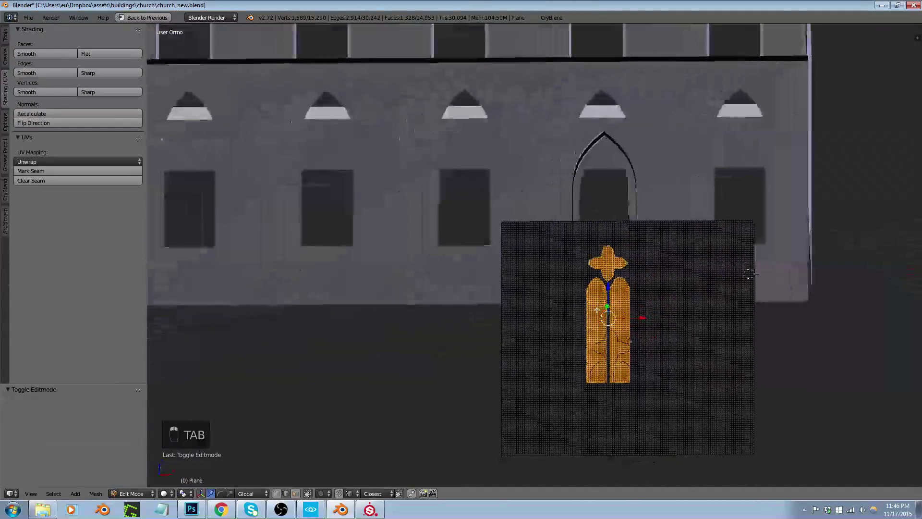
{"action": "scroll", "coordinate": [596, 260], "scroll_direction": "up", "scroll_amount": 10}
{"action": "scroll", "coordinate": [597, 260], "scroll_direction": "up", "scroll_amount": 3}
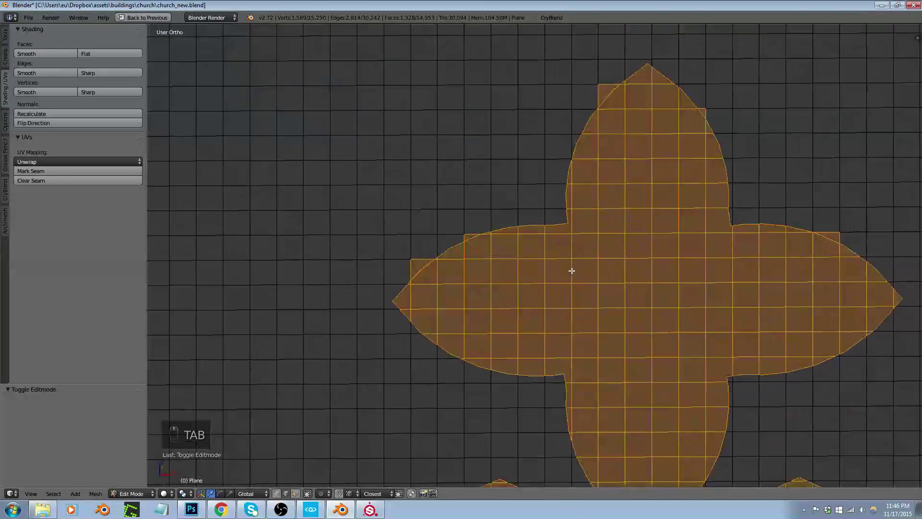
Switch to face selection and select a single cut face near the tip of the quatrefoil's upper lobe
{"action": "key", "text": "ctrl+Tab"}
{"action": "left_click", "coordinate": [552, 289]}
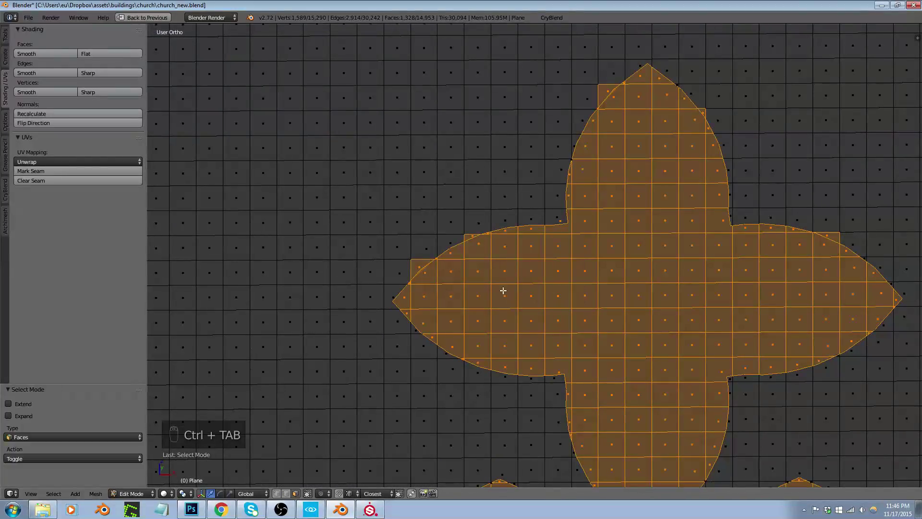
{"action": "scroll", "coordinate": [428, 269], "scroll_direction": "up", "scroll_amount": 5}
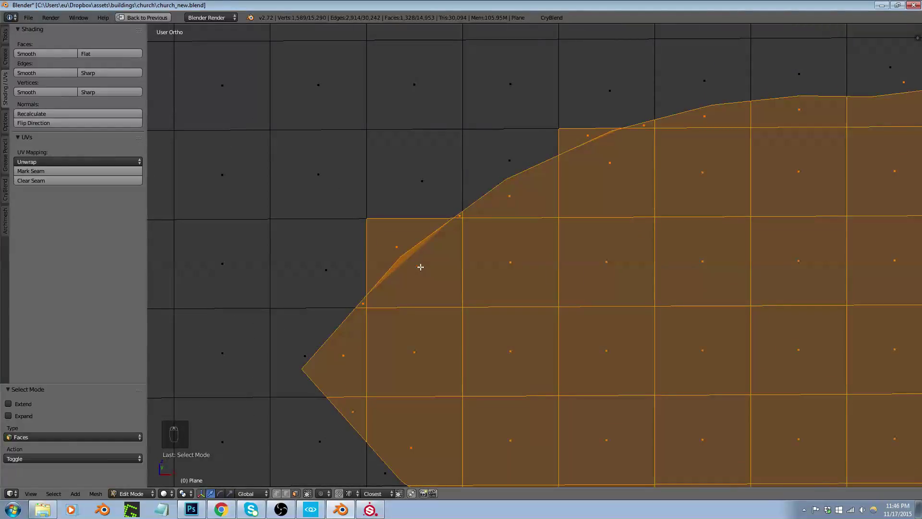
{"action": "scroll", "coordinate": [418, 265], "scroll_direction": "down", "scroll_amount": 3}
{"action": "scroll", "coordinate": [406, 297], "scroll_direction": "down", "scroll_amount": 4}
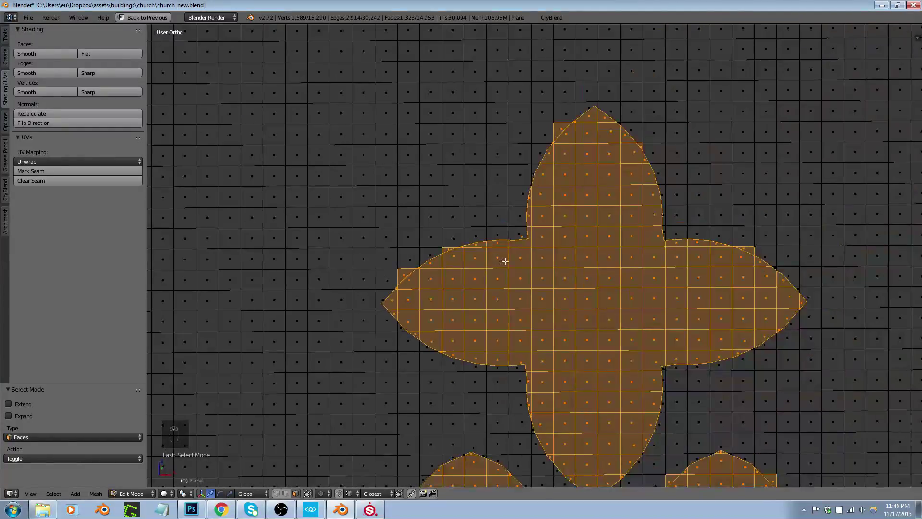
{"action": "scroll", "coordinate": [573, 115], "scroll_direction": "up", "scroll_amount": 5}
{"action": "right_click", "coordinate": [557, 189]}
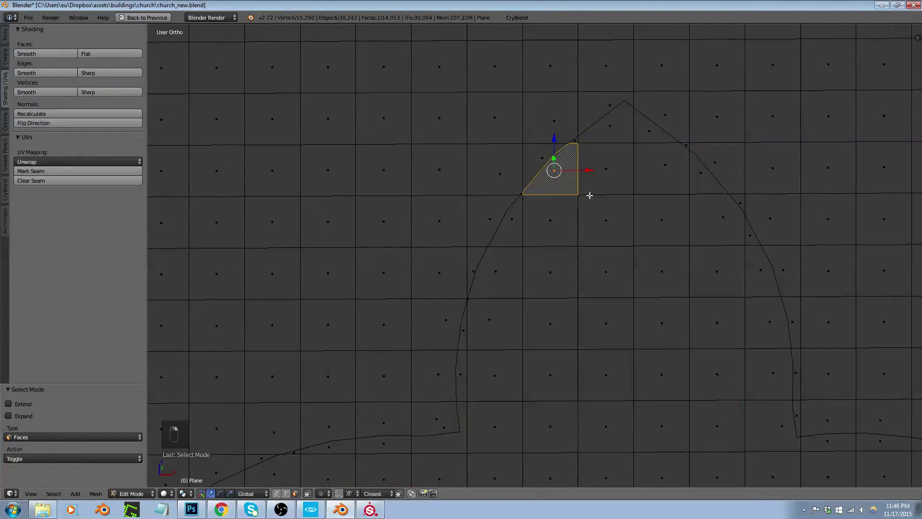
Switch to edge selection and select the entire cut outline of the upper quatrefoil
{"action": "right_click", "coordinate": [597, 179], "text": "shift"}
{"action": "scroll", "coordinate": [587, 139], "scroll_direction": "down", "scroll_amount": 2}
{"action": "key", "text": "ctrl+Tab"}
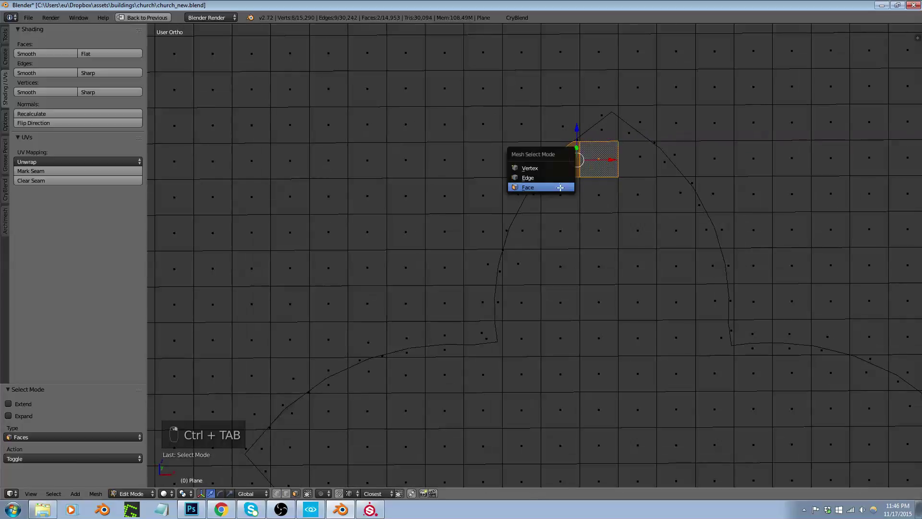
{"action": "left_click", "coordinate": [549, 176]}
{"action": "right_click", "coordinate": [525, 201], "text": "alt"}
{"action": "scroll", "coordinate": [522, 157], "scroll_direction": "down", "scroll_amount": 6}
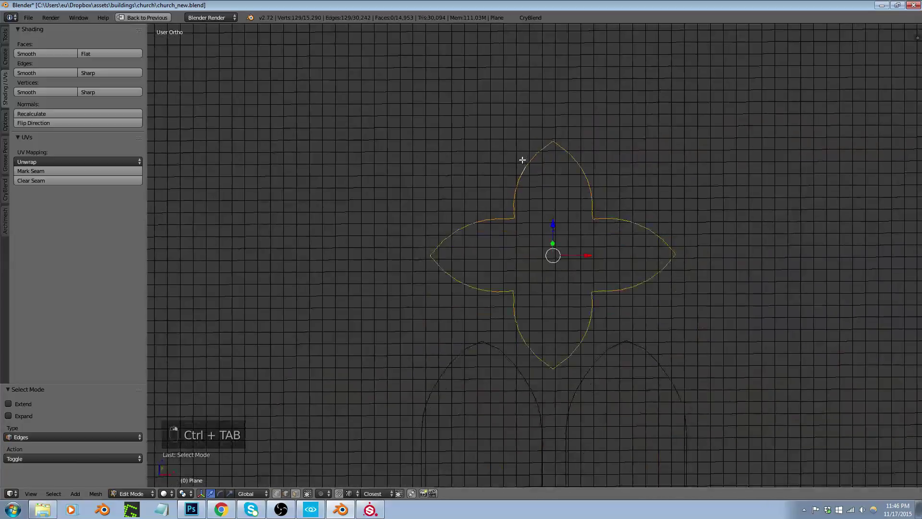
Add the left lancet's cut outline to the edge selection, leaving out the neighbouring vertical grid line
{"action": "right_click", "coordinate": [509, 353], "text": "alt+shift"}
{"action": "scroll", "coordinate": [505, 327], "scroll_direction": "down", "scroll_amount": 8}
{"action": "scroll", "coordinate": [483, 362], "scroll_direction": "up", "scroll_amount": 8}
{"action": "right_click", "coordinate": [454, 281], "text": "alt+shift"}
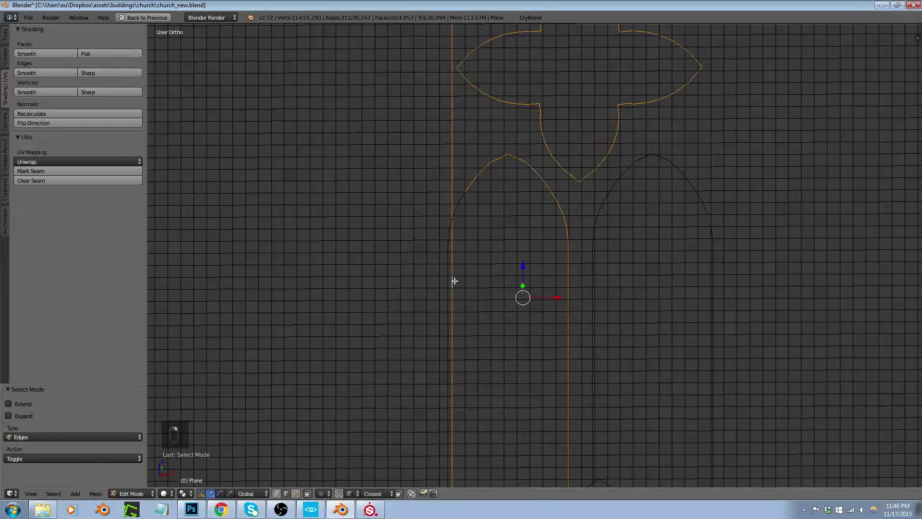
{"action": "key", "text": "ctrl+z"}
{"action": "right_click", "coordinate": [459, 210], "text": "alt+shift"}
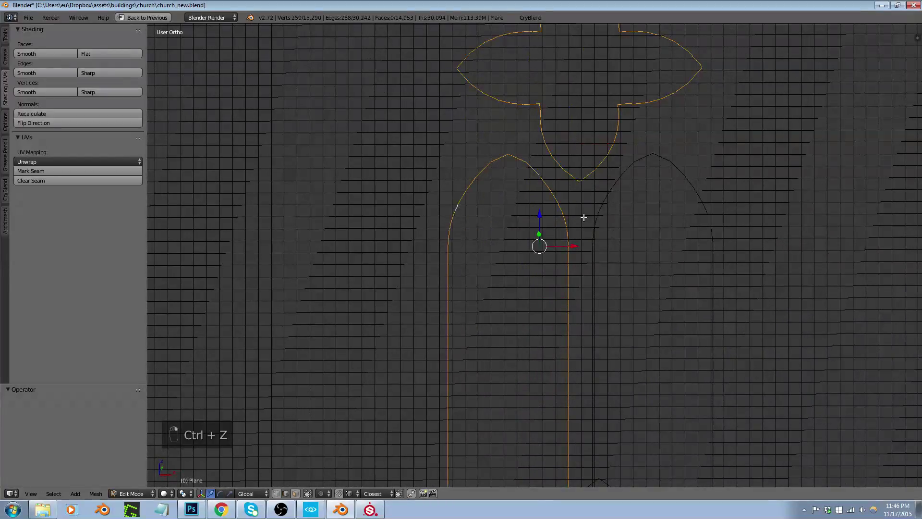
Add the right lancet's cut outline and the lower part of the left lancet's inner side to the edge selection
{"action": "right_click", "coordinate": [599, 207], "text": "alt+shift"}
{"action": "scroll", "coordinate": [673, 160], "scroll_direction": "down", "scroll_amount": 2}
{"action": "scroll", "coordinate": [692, 196], "scroll_direction": "up", "scroll_amount": 8}
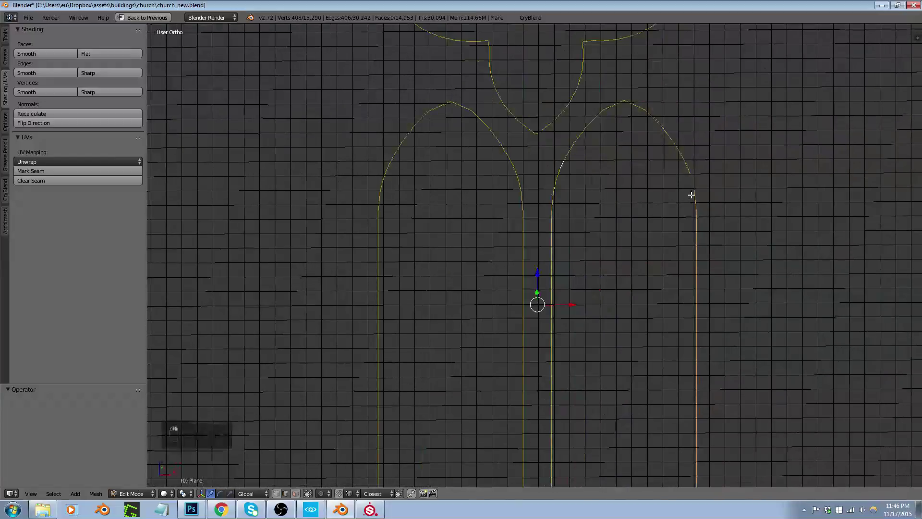
{"action": "scroll", "coordinate": [688, 134], "scroll_direction": "down", "scroll_amount": 6}
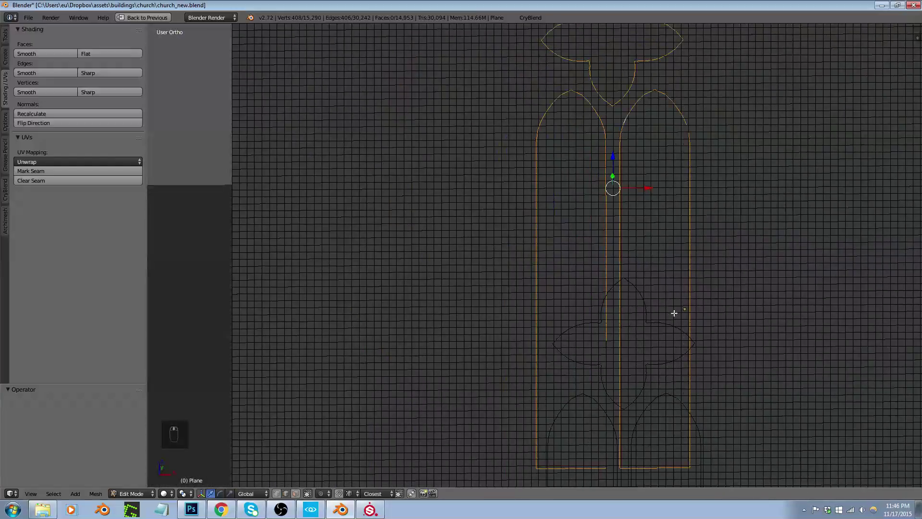
{"action": "scroll", "coordinate": [614, 369], "scroll_direction": "up", "scroll_amount": 6}
{"action": "right_click", "coordinate": [590, 298], "text": "alt+shift"}
{"action": "scroll", "coordinate": [591, 293], "scroll_direction": "down", "scroll_amount": 5}
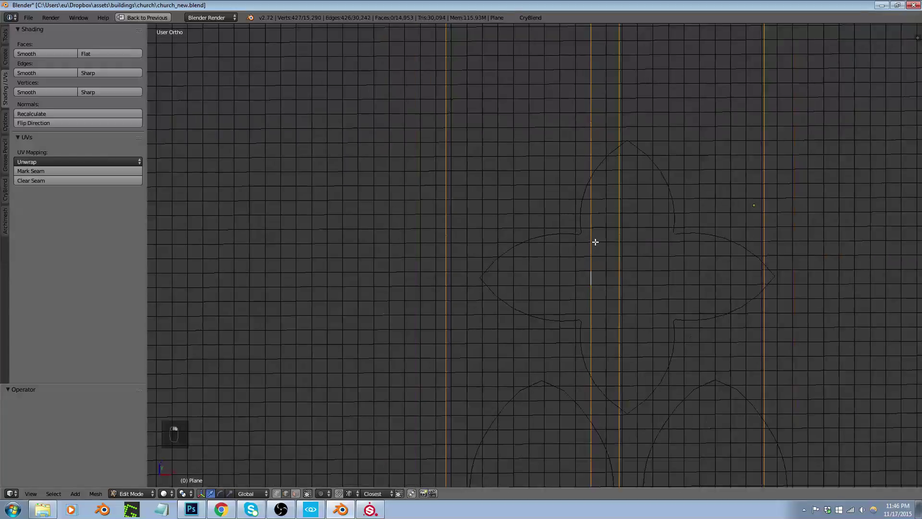
Mark the selected quatrefoil and lancet outlines as seams and check them up close
{"action": "key", "text": "ctrl+e"}
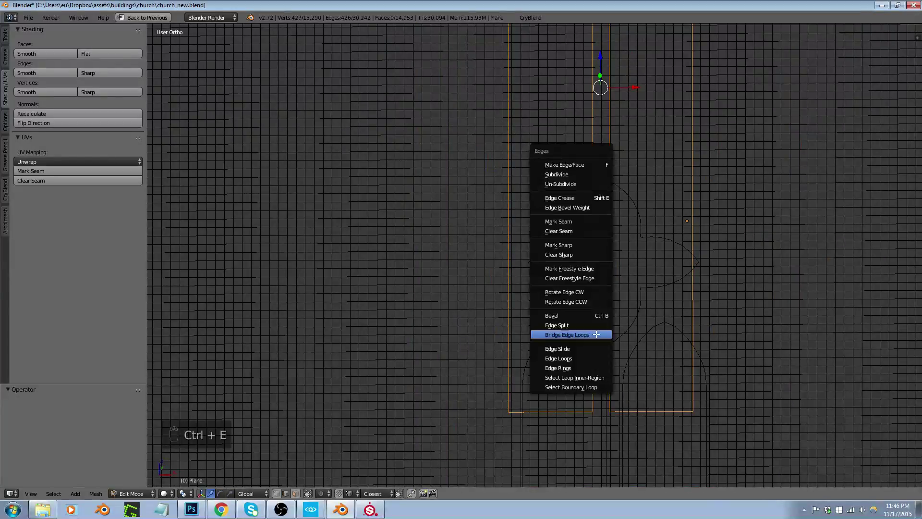
{"action": "left_click", "coordinate": [578, 220]}
{"action": "scroll", "coordinate": [578, 220], "scroll_direction": "down", "scroll_amount": 4}
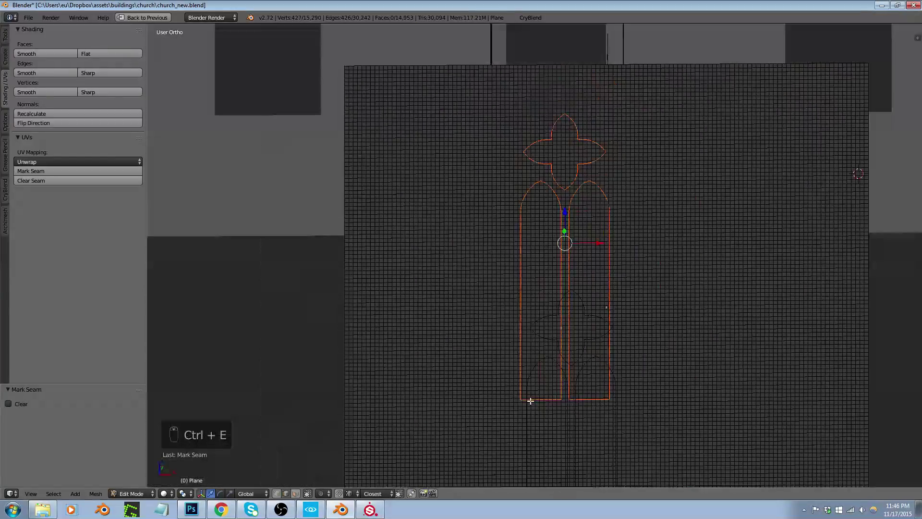
{"action": "scroll", "coordinate": [510, 171], "scroll_direction": "up", "scroll_amount": 10}
{"action": "scroll", "coordinate": [509, 171], "scroll_direction": "up", "scroll_amount": 5}
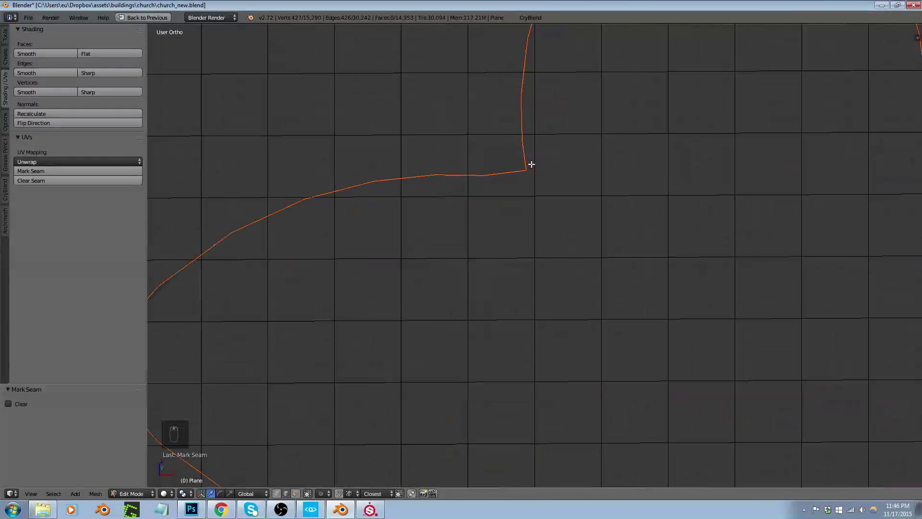
{"action": "scroll", "coordinate": [532, 164], "scroll_direction": "down", "scroll_amount": 2}
{"action": "scroll", "coordinate": [515, 162], "scroll_direction": "down", "scroll_amount": 5}
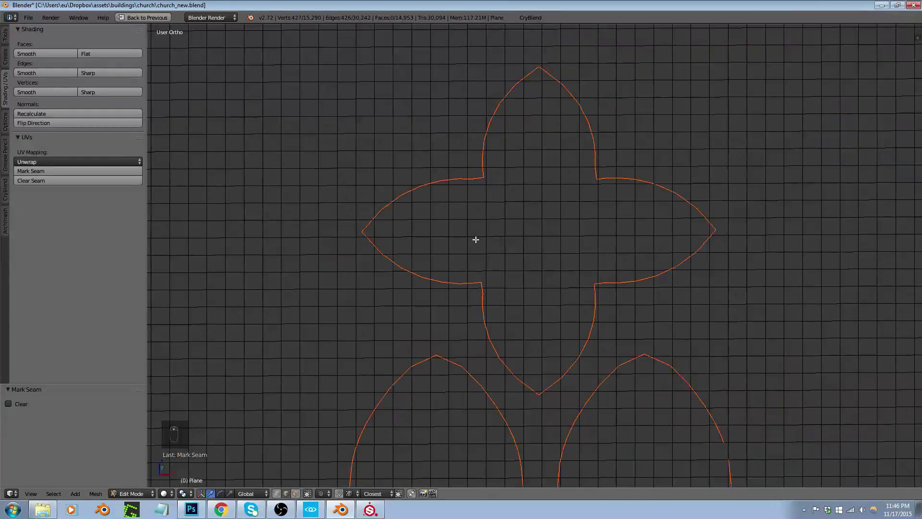
Delete the faces enclosed by the quatrefoil's seam, selecting them as a linked region in face mode
{"action": "key", "text": "l"}
{"action": "right_click", "coordinate": [536, 234]}
{"action": "key", "text": "ctrl+Tab"}
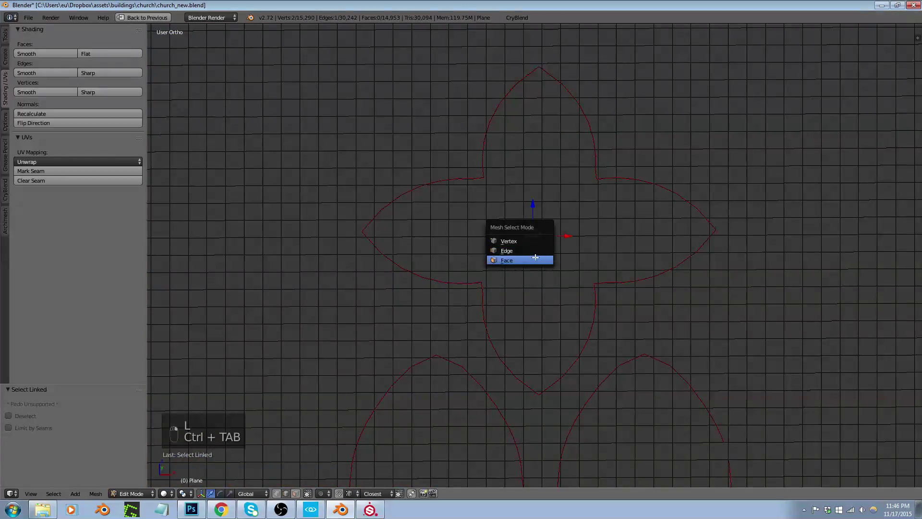
{"action": "left_click", "coordinate": [535, 258]}
{"action": "key", "text": "l"}
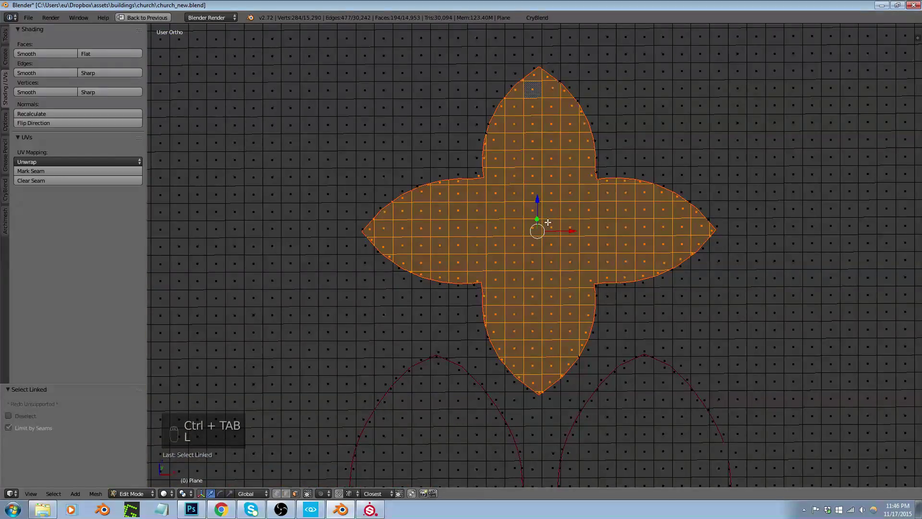
{"action": "key", "text": "x"}
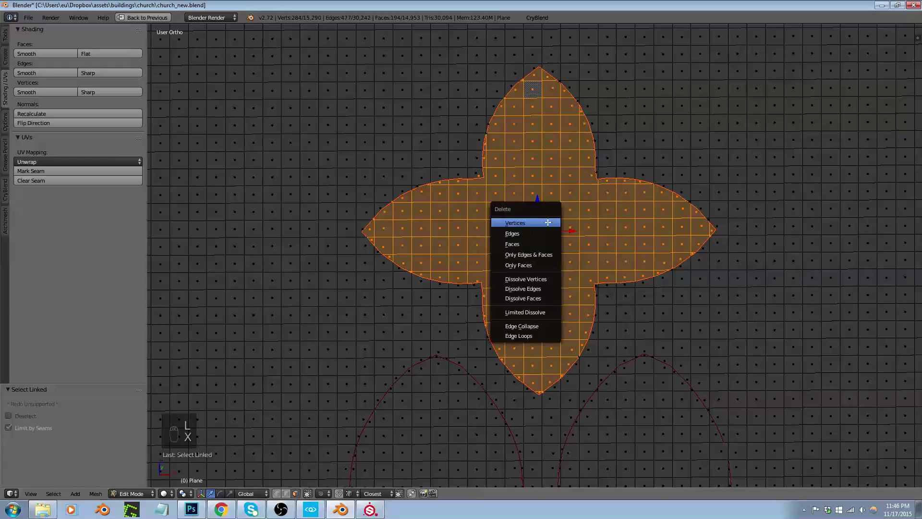
{"action": "left_click", "coordinate": [533, 244]}
{"action": "scroll", "coordinate": [542, 225], "scroll_direction": "down", "scroll_amount": 4}
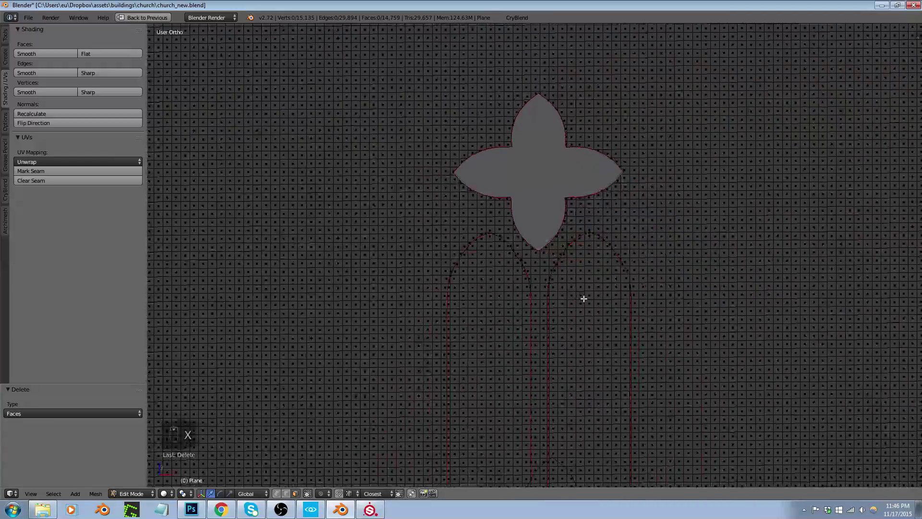
Bridge the gap in the right lancet's outer shoulder curve by connecting its two end vertices
{"action": "scroll", "coordinate": [662, 274], "scroll_direction": "up", "scroll_amount": 10}
{"action": "key", "text": "ctrl+Tab"}
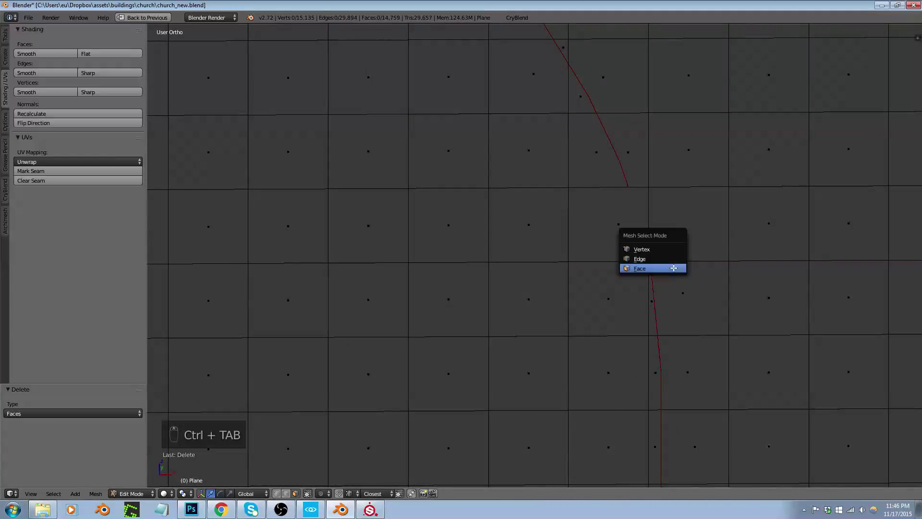
{"action": "left_click", "coordinate": [657, 250]}
{"action": "right_click", "coordinate": [628, 186]}
{"action": "right_click", "coordinate": [651, 263], "text": "shift"}
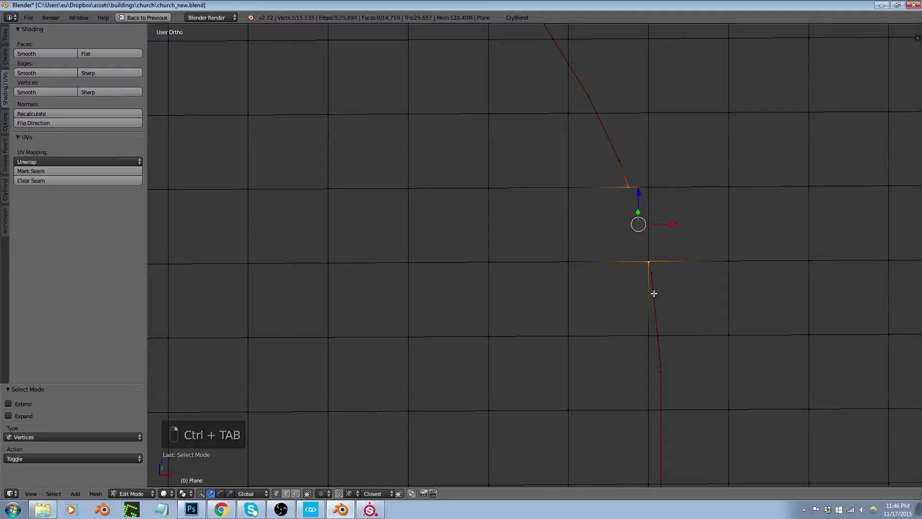
{"action": "key", "text": "j"}
{"action": "scroll", "coordinate": [673, 233], "scroll_direction": "down", "scroll_amount": 8}
Try to select the faces inside the right lancet as a seam-limited linked region
{"action": "key", "text": "ctrl+Tab"}
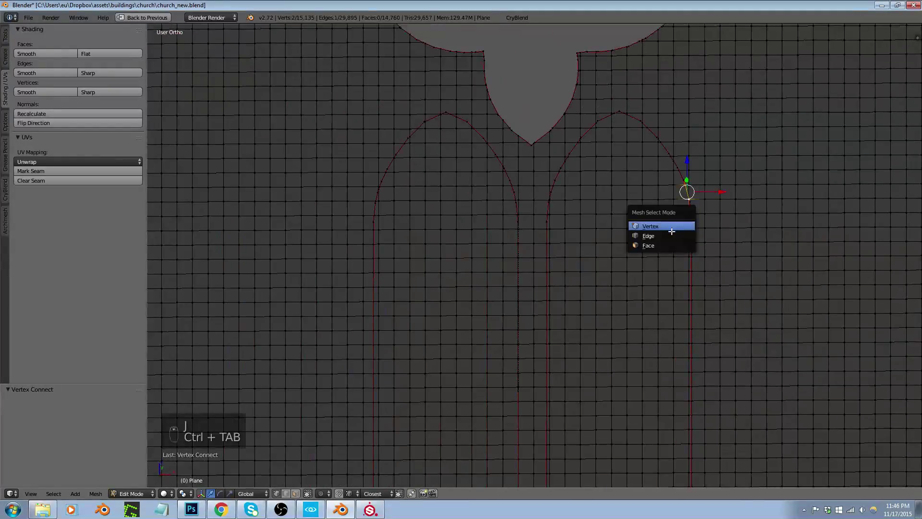
{"action": "left_click", "coordinate": [668, 245]}
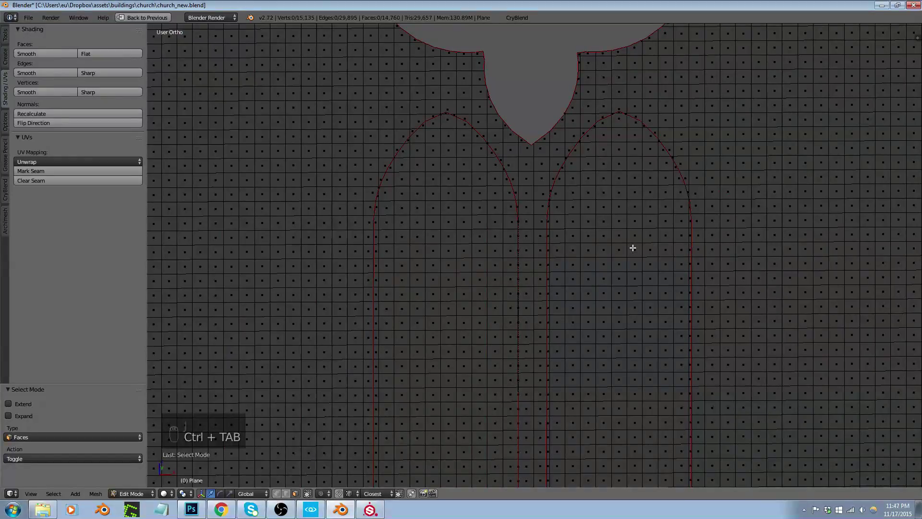
{"action": "key", "text": "l"}
{"action": "right_click", "coordinate": [604, 264]}
{"action": "key", "text": "l"}
{"action": "key", "text": "l"}
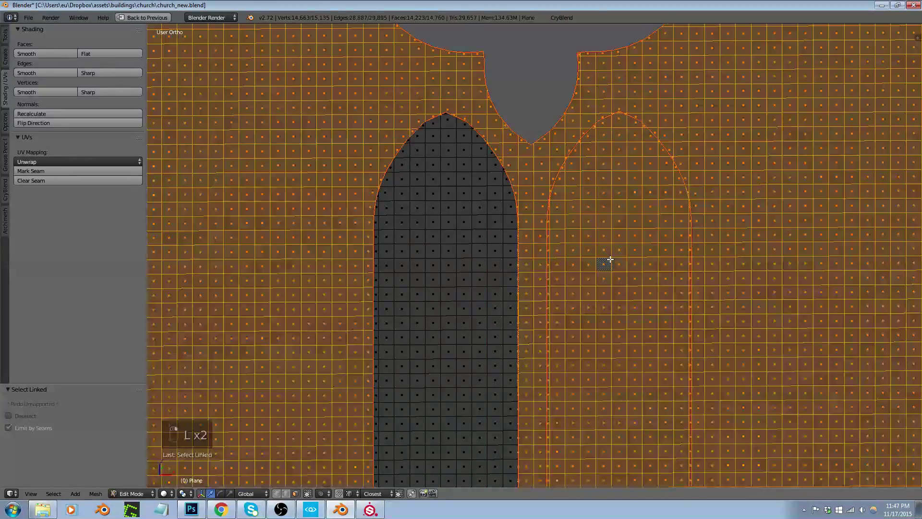
{"action": "right_click", "coordinate": [621, 193]}
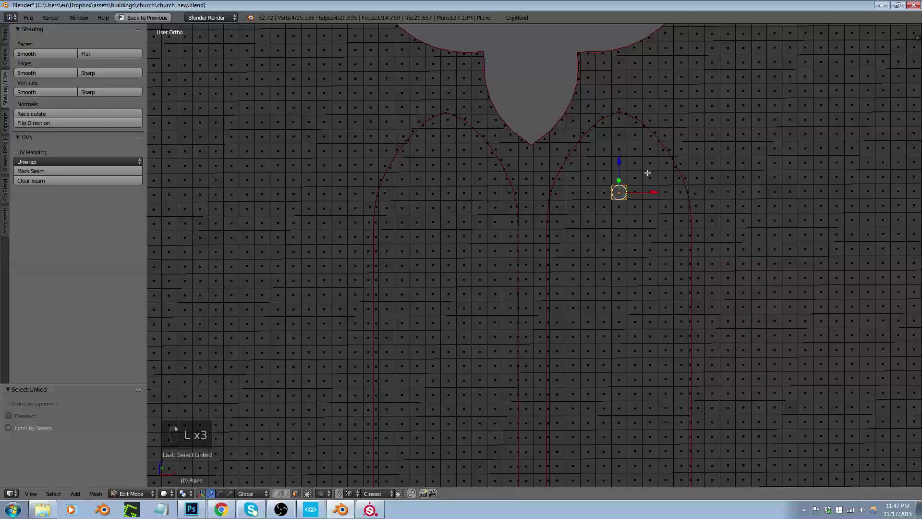
Mark the new connecting edge on the right lancet's shoulder as a seam
{"action": "scroll", "coordinate": [672, 180], "scroll_direction": "up", "scroll_amount": 8}
{"action": "key", "text": "ctrl+Tab"}
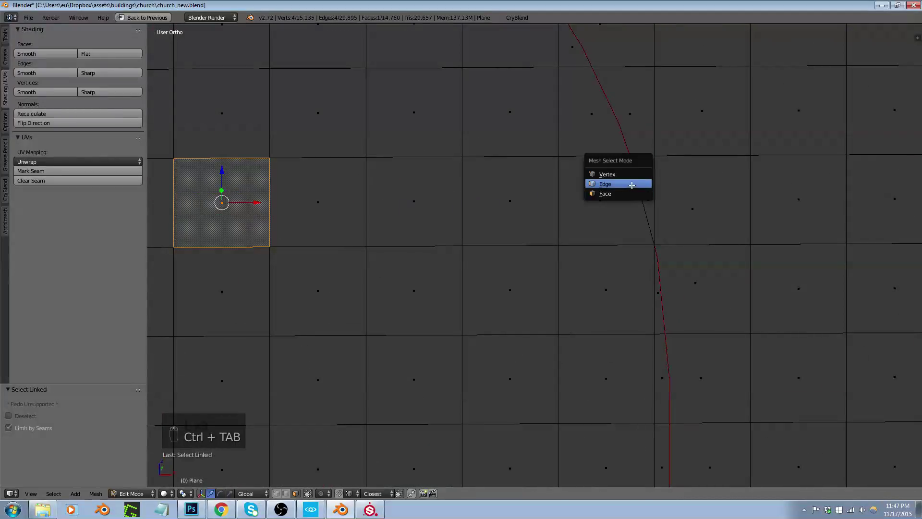
{"action": "left_click", "coordinate": [632, 185]}
{"action": "right_click", "coordinate": [635, 180]}
{"action": "key", "text": "ctrl+e"}
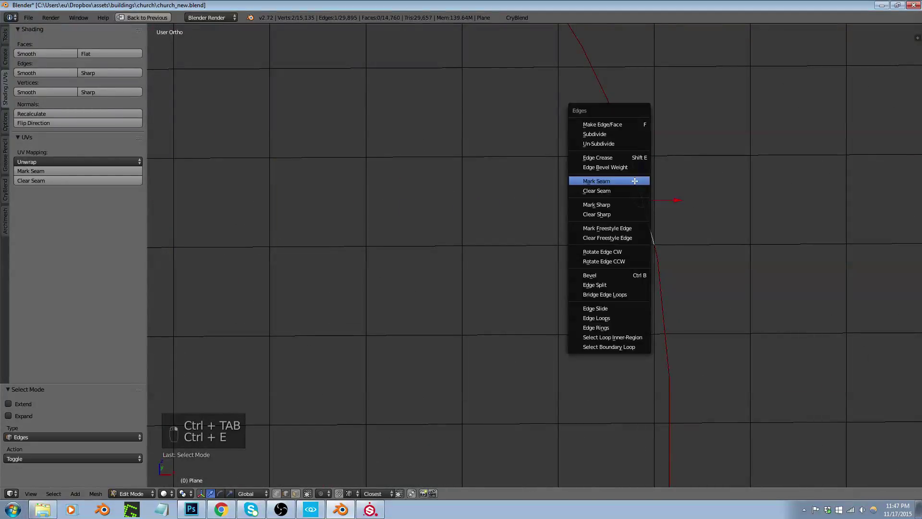
{"action": "left_click", "coordinate": [635, 180]}
{"action": "scroll", "coordinate": [643, 196], "scroll_direction": "down", "scroll_amount": 9}
Select the linked faces inside the right lancet in face mode and delete them
{"action": "key", "text": "ctrl+Tab"}
{"action": "left_click", "coordinate": [606, 229]}
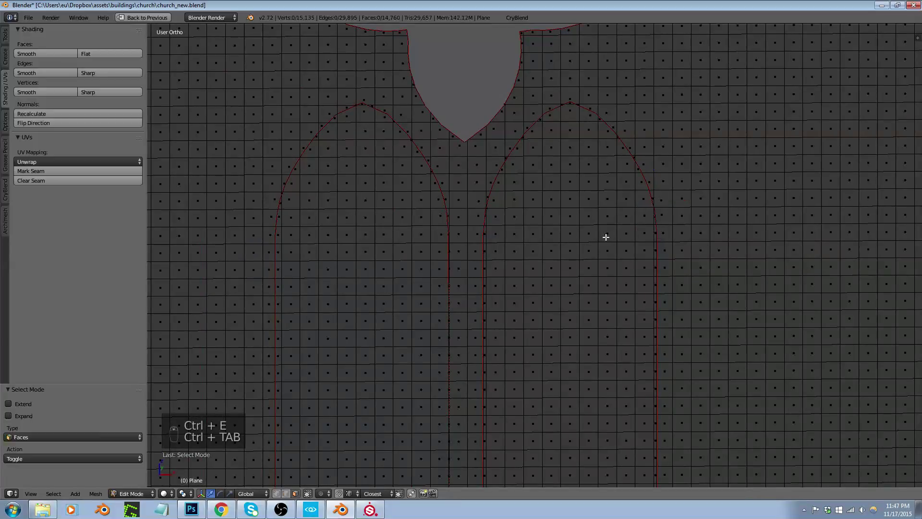
{"action": "key", "text": "l"}
{"action": "key", "text": "x"}
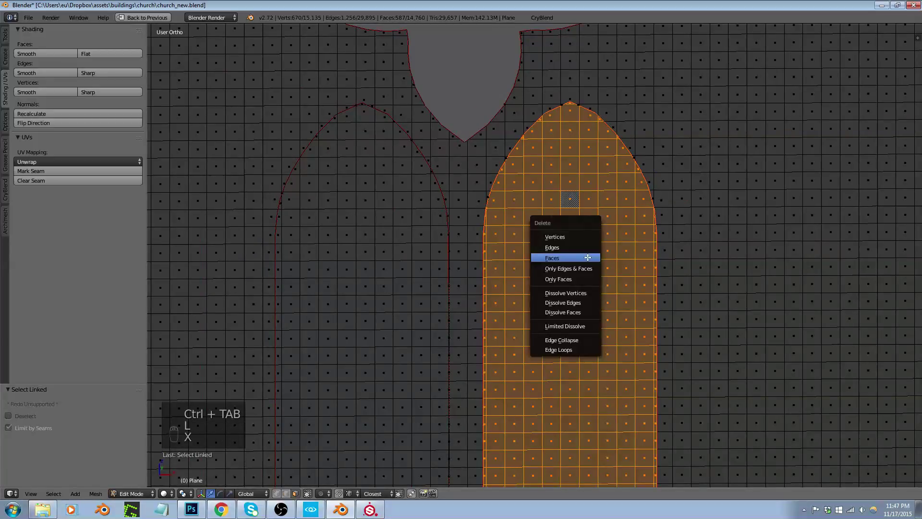
{"action": "left_click", "coordinate": [588, 256]}
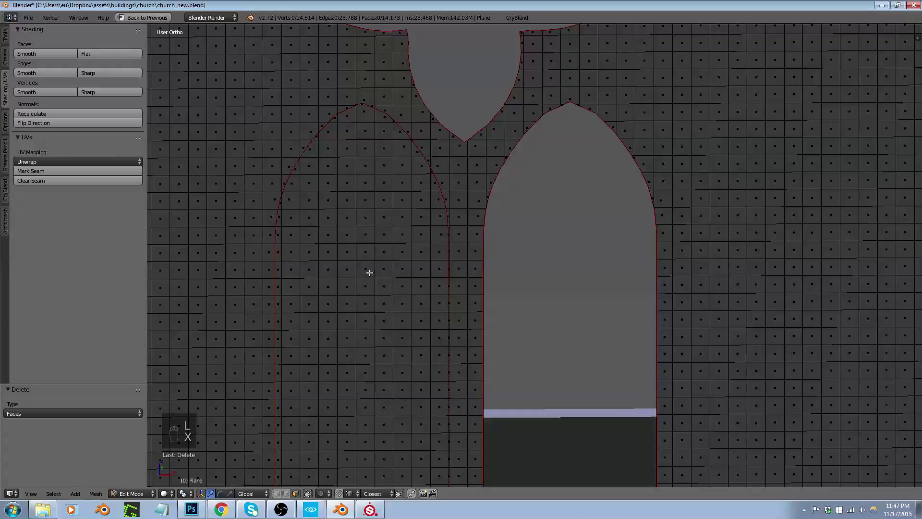
Select the linked faces inside the left lancet and delete them
{"action": "key", "text": "l"}
{"action": "scroll", "coordinate": [408, 223], "scroll_direction": "down", "scroll_amount": 3}
{"action": "key", "text": "x"}
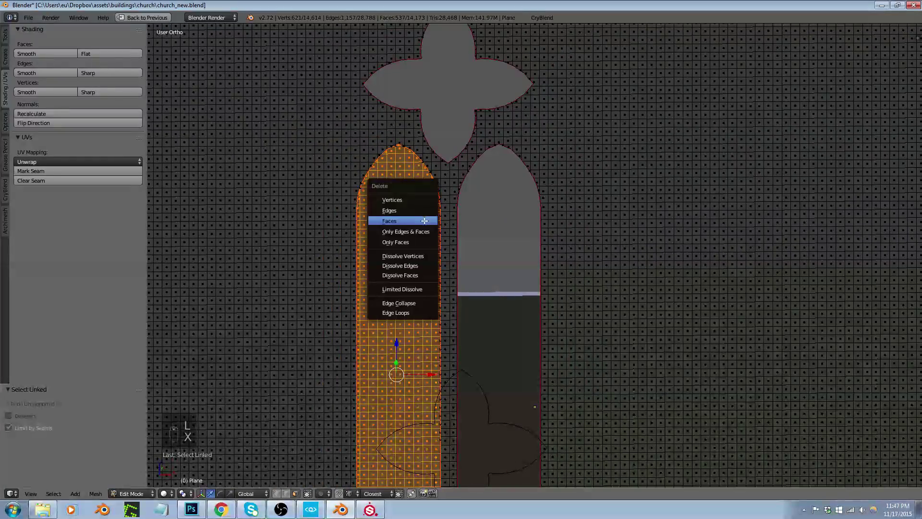
{"action": "left_click", "coordinate": [415, 222]}
{"action": "scroll", "coordinate": [456, 192], "scroll_direction": "down", "scroll_amount": 3}
Try simplifying the whole plane with Limited Dissolve at a 5° maximum angle and undo it
{"action": "key", "text": "a"}
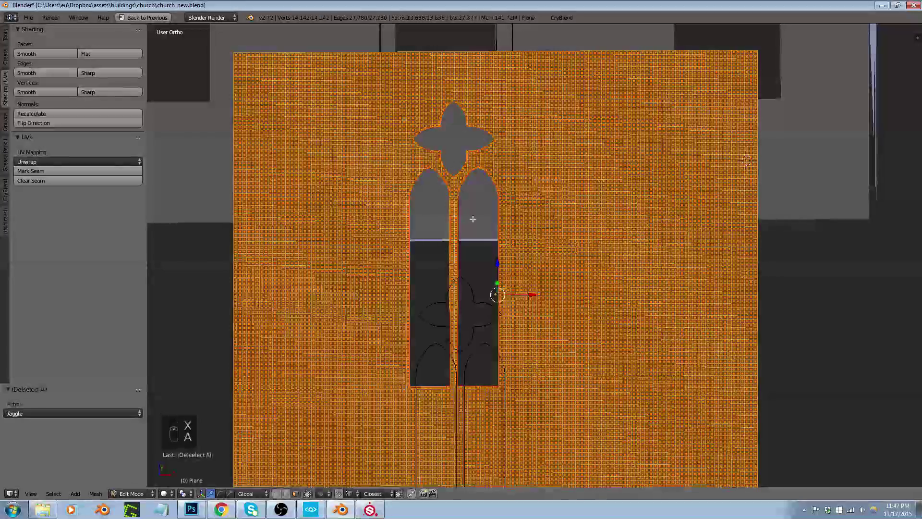
{"action": "key", "text": "z"}
{"action": "key", "text": "z"}
{"action": "key", "text": "x"}
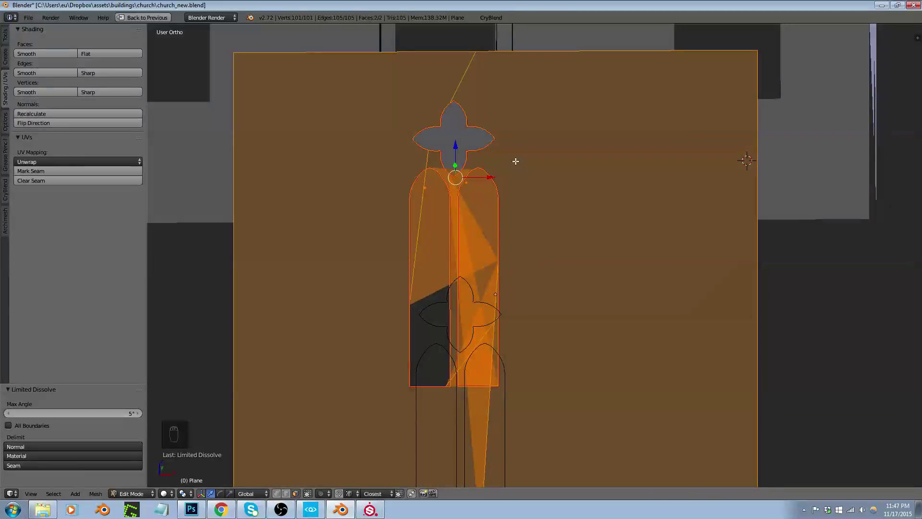
{"action": "key", "text": "ctrl+z"}
{"action": "scroll", "coordinate": [515, 164], "scroll_direction": "up", "scroll_amount": 4}
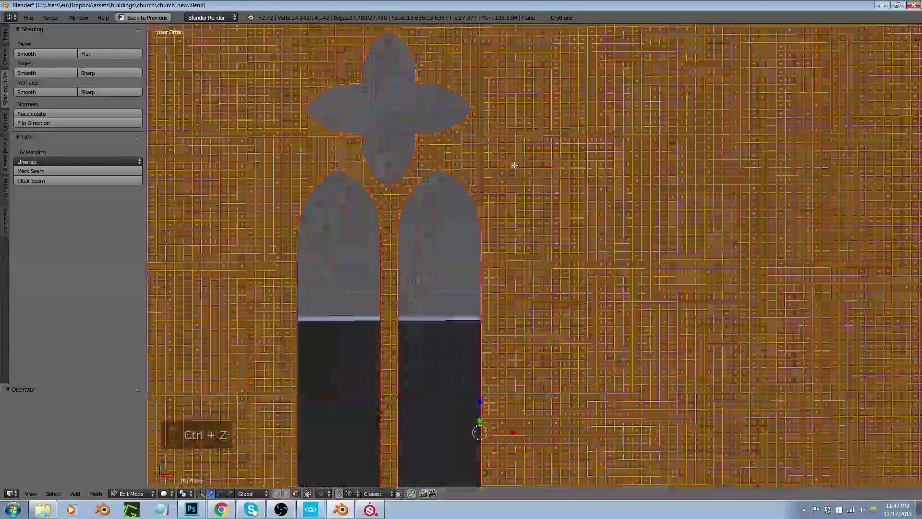
{"action": "scroll", "coordinate": [514, 167], "scroll_direction": "down", "scroll_amount": 7}
In the wireframe front view, box-select the plane's wide strips on both sides of the tracery and delete their faces
{"action": "key", "text": "a"}
{"action": "key", "text": "KP_1"}
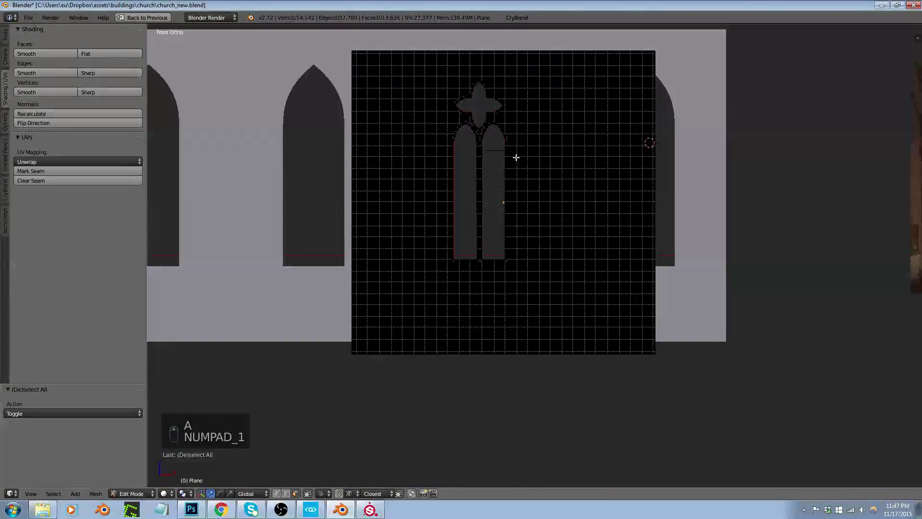
{"action": "key", "text": "a"}
{"action": "key", "text": "a"}
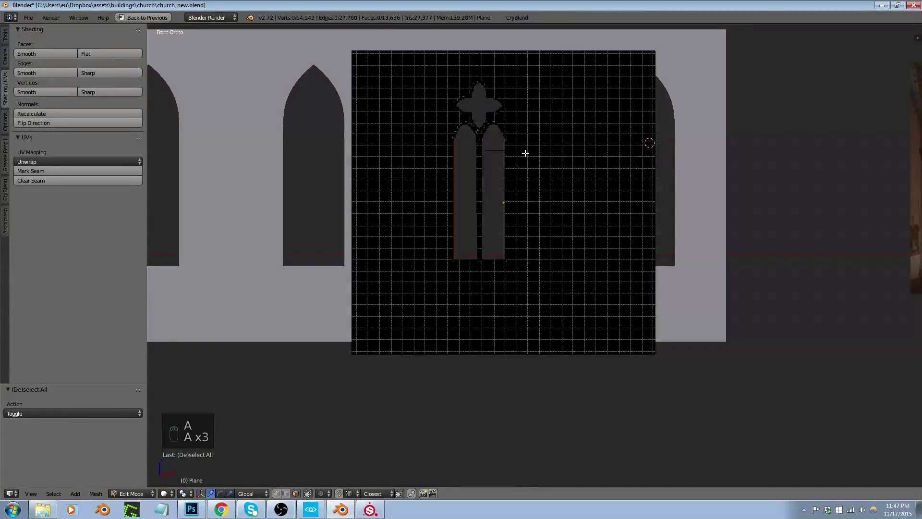
{"action": "key", "text": "z"}
{"action": "key", "text": "b"}
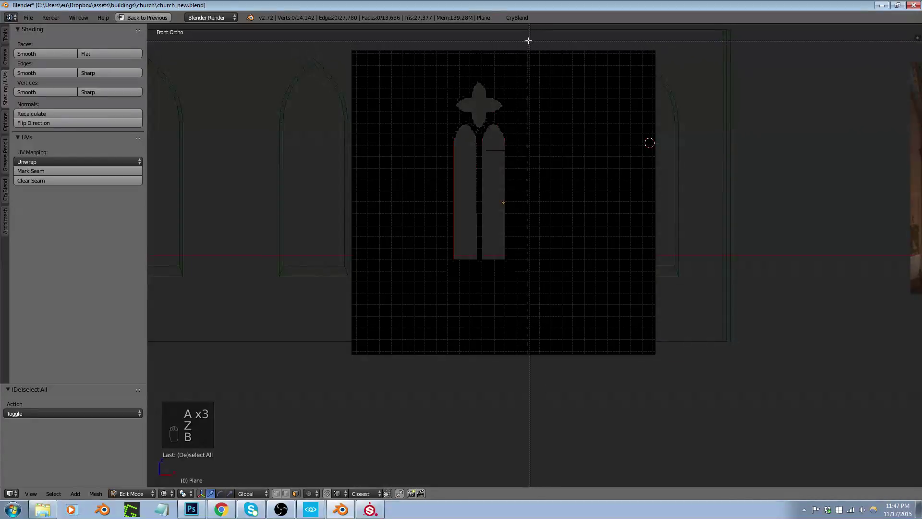
{"action": "left_click_drag", "start_coordinate": [525, 37], "coordinate": [742, 398]}
{"action": "key", "text": "b"}
{"action": "left_click_drag", "start_coordinate": [338, 30], "coordinate": [443, 383]}
{"action": "key", "text": "x"}
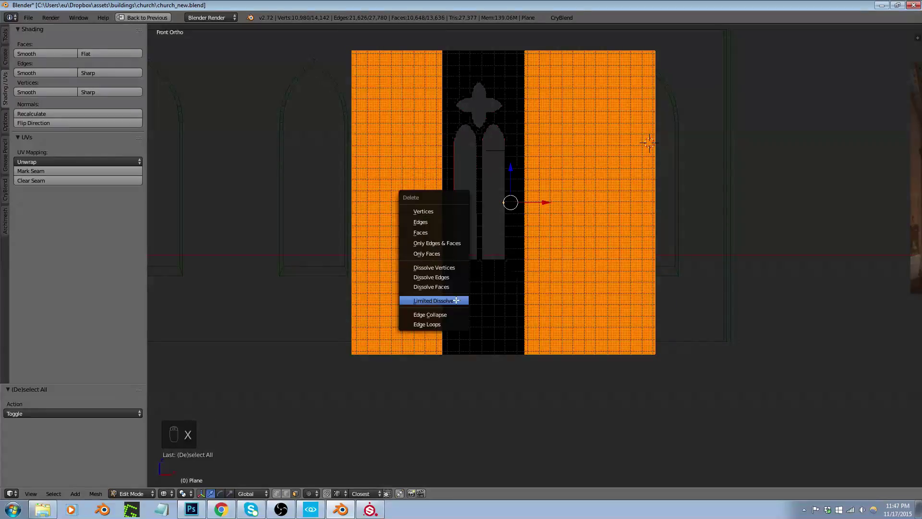
{"action": "left_click", "coordinate": [441, 230]}
Return to object mode and view the trimmed tracery panel from an angle
{"action": "middle_click_drag", "start_coordinate": [447, 238], "coordinate": [494, 149]}
{"action": "key", "text": "Tab"}
{"action": "scroll", "coordinate": [477, 94], "scroll_direction": "up", "scroll_amount": 4}
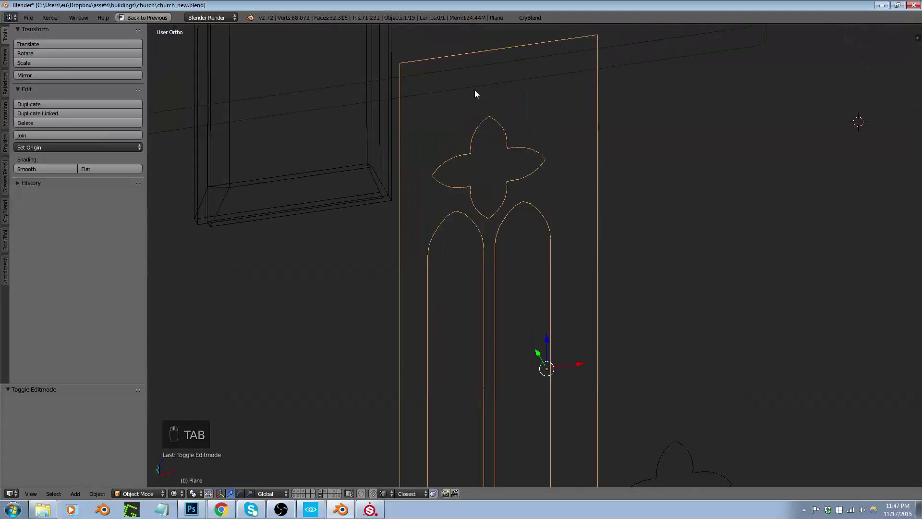
In the front view of the plane's mesh, box-select the grid faces above the quatrefoil and merge them with a 5° Limited Dissolve
{"action": "key", "text": "Tab"}
{"action": "scroll", "coordinate": [471, 101], "scroll_direction": "up", "scroll_amount": 3}
{"action": "scroll", "coordinate": [471, 182], "scroll_direction": "up", "scroll_amount": 5}
{"action": "scroll", "coordinate": [482, 189], "scroll_direction": "down", "scroll_amount": 5}
{"action": "scroll", "coordinate": [481, 190], "scroll_direction": "down", "scroll_amount": 5}
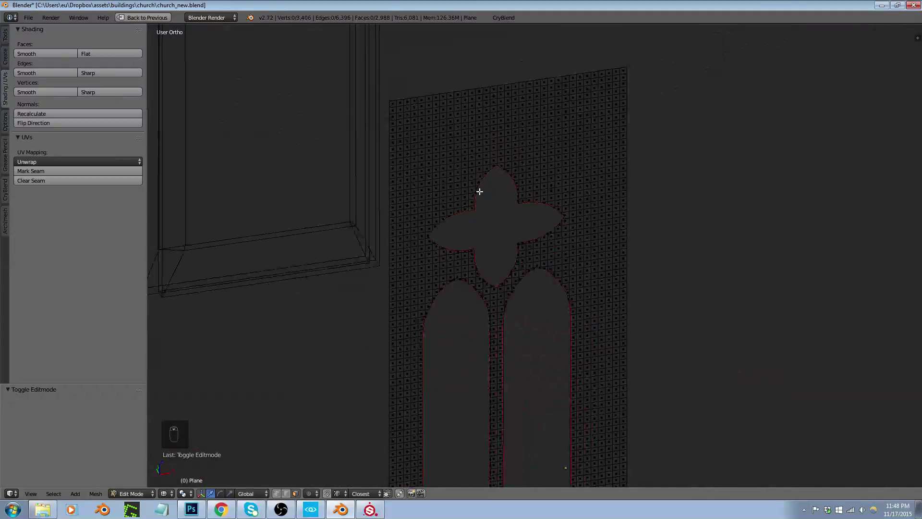
{"action": "middle_click_drag", "start_coordinate": [481, 190], "coordinate": [453, 157]}
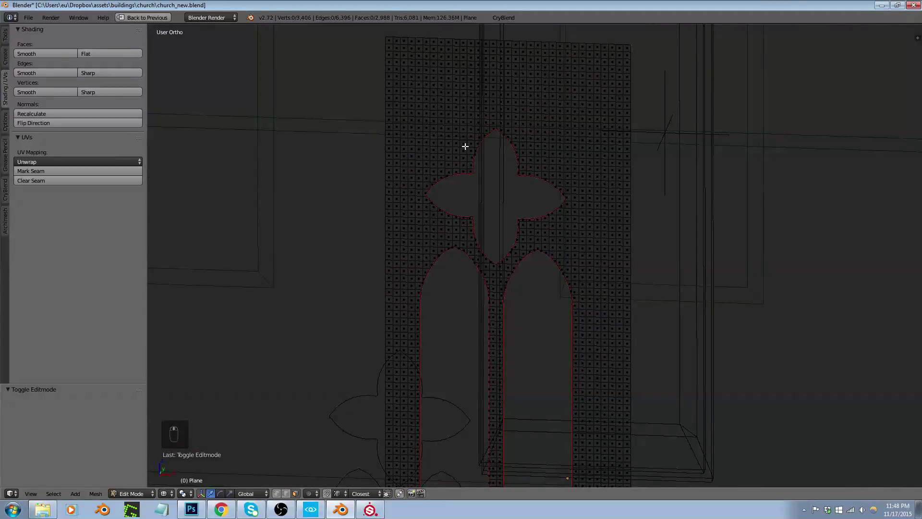
{"action": "key", "text": "KP_1"}
{"action": "scroll", "coordinate": [454, 159], "scroll_direction": "down", "scroll_amount": 4}
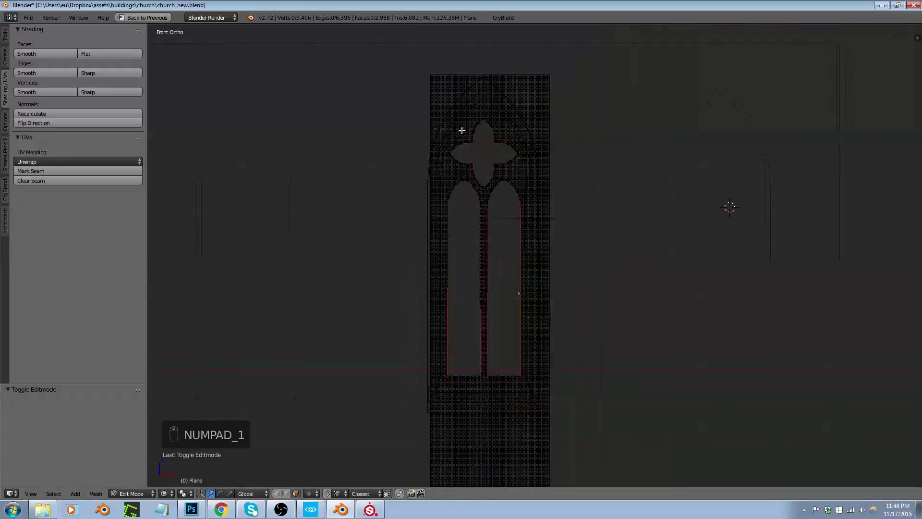
{"action": "scroll", "coordinate": [464, 81], "scroll_direction": "up", "scroll_amount": 3}
{"action": "key", "text": "b"}
{"action": "left_click_drag", "start_coordinate": [371, 24], "coordinate": [631, 110]}
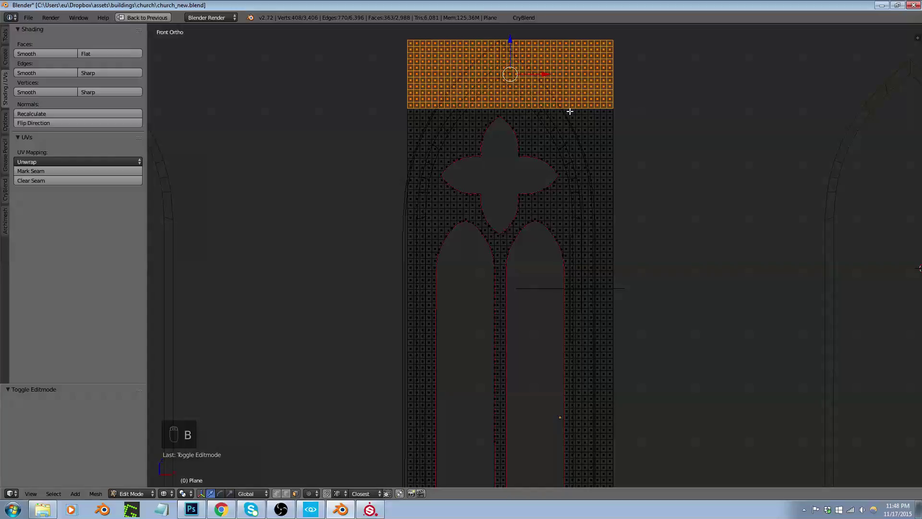
{"action": "key", "text": "x"}
{"action": "left_click", "coordinate": [566, 180]}
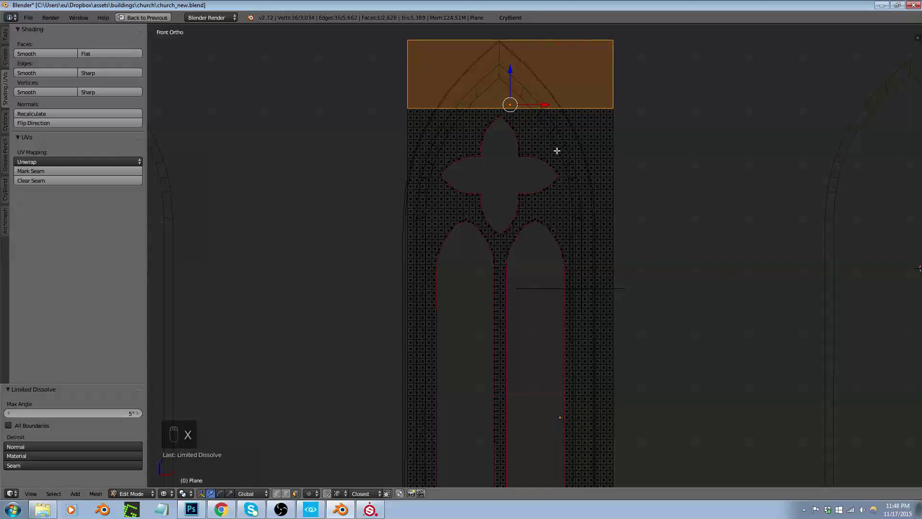
Box-select the plane's grid faces below the lancets and delete them
{"action": "scroll", "coordinate": [561, 159], "scroll_direction": "down", "scroll_amount": 2}
{"action": "scroll", "coordinate": [555, 108], "scroll_direction": "down", "scroll_amount": 1}
{"action": "key", "text": "b"}
{"action": "left_click_drag", "start_coordinate": [555, 87], "coordinate": [629, 456]}
{"action": "key", "text": "a"}
{"action": "key", "text": "b"}
{"action": "left_click_drag", "start_coordinate": [459, 326], "coordinate": [603, 439]}
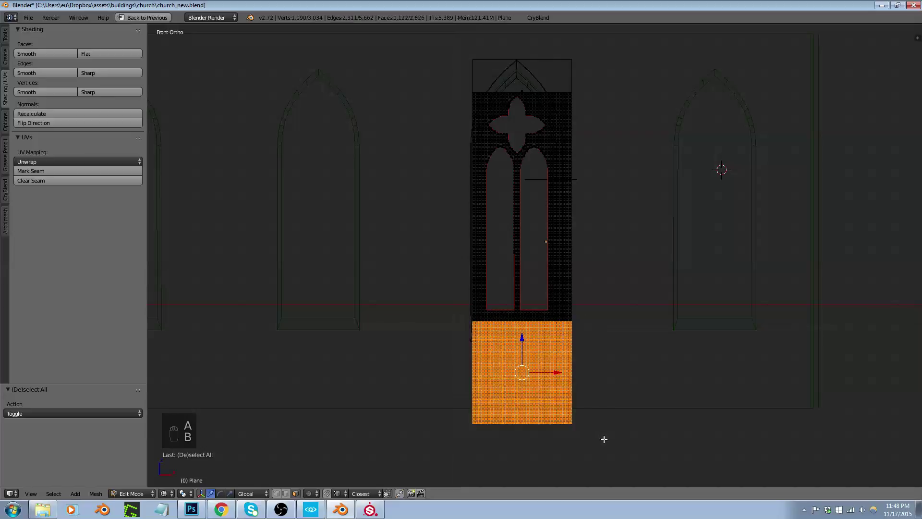
{"action": "key", "text": "x"}
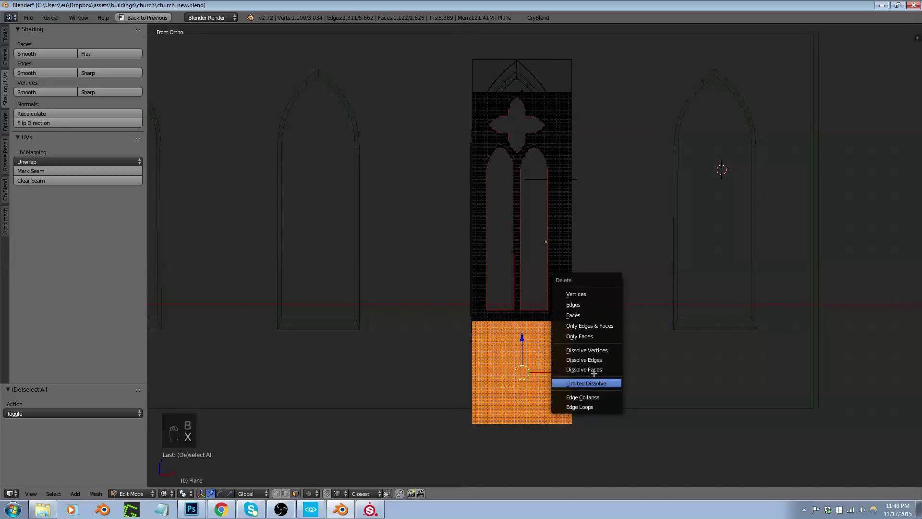
{"action": "left_click", "coordinate": [586, 312]}
Select the large merged face above the quatrefoil and delete it
{"action": "key", "text": "a"}
{"action": "key", "text": "a"}
{"action": "key", "text": "b"}
{"action": "left_click_drag", "start_coordinate": [552, 82], "coordinate": [525, 75]}
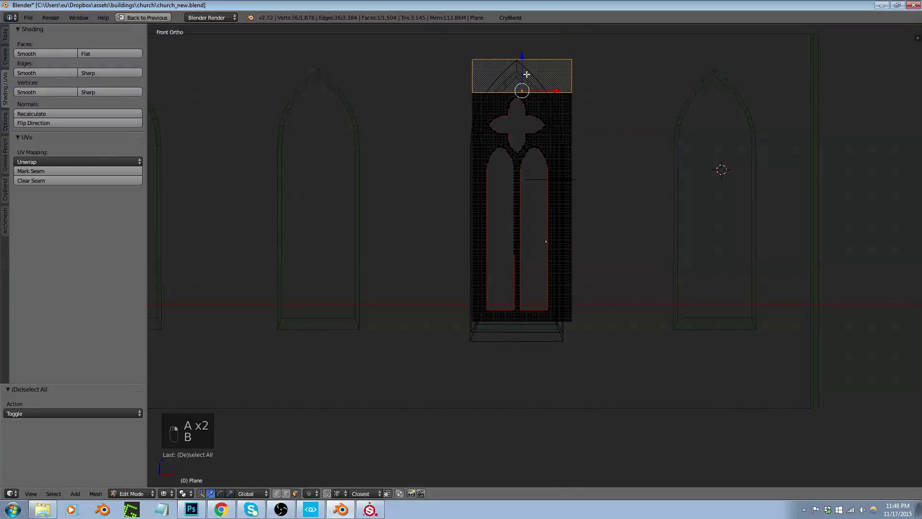
{"action": "key", "text": "x"}
{"action": "left_click", "coordinate": [526, 75]}
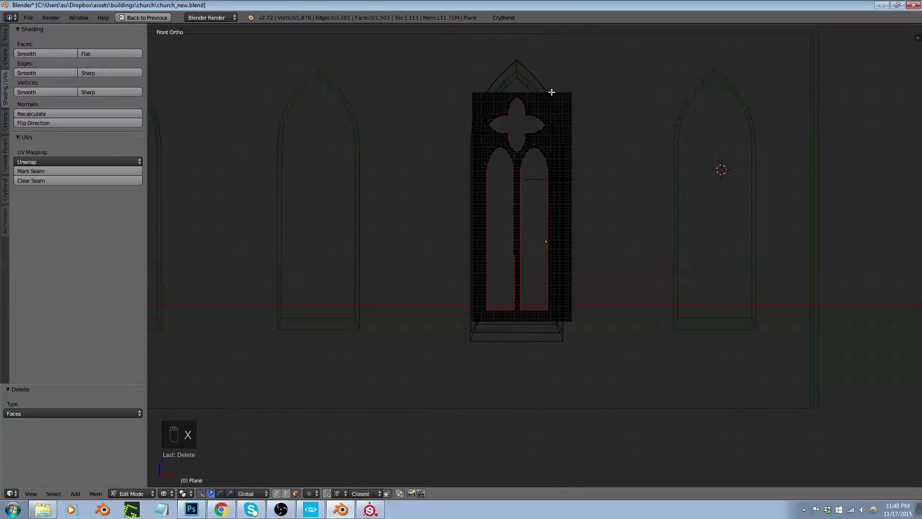
Box-select the vertical strip of grid faces outside the right lancet and delete the faces
{"action": "key", "text": "b"}
{"action": "left_click_drag", "start_coordinate": [552, 82], "coordinate": [609, 346]}
{"action": "scroll", "coordinate": [577, 287], "scroll_direction": "up", "scroll_amount": 4}
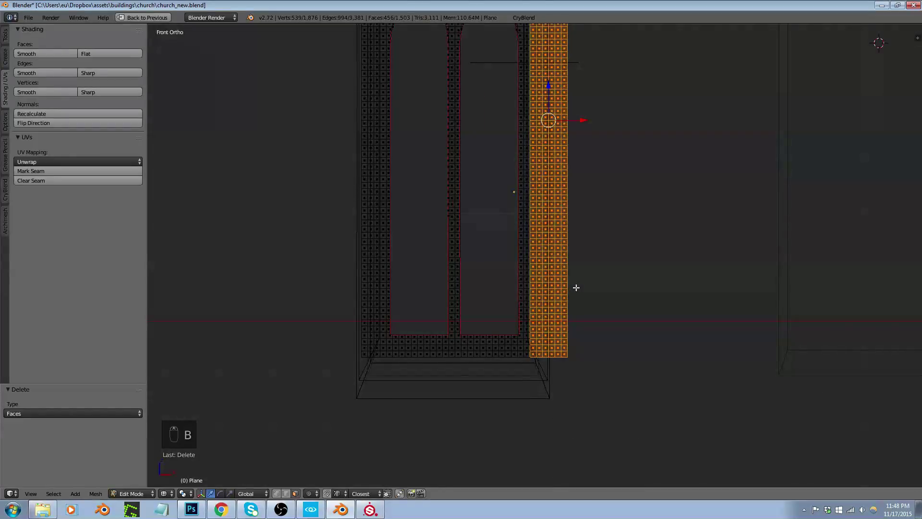
{"action": "key", "text": "x"}
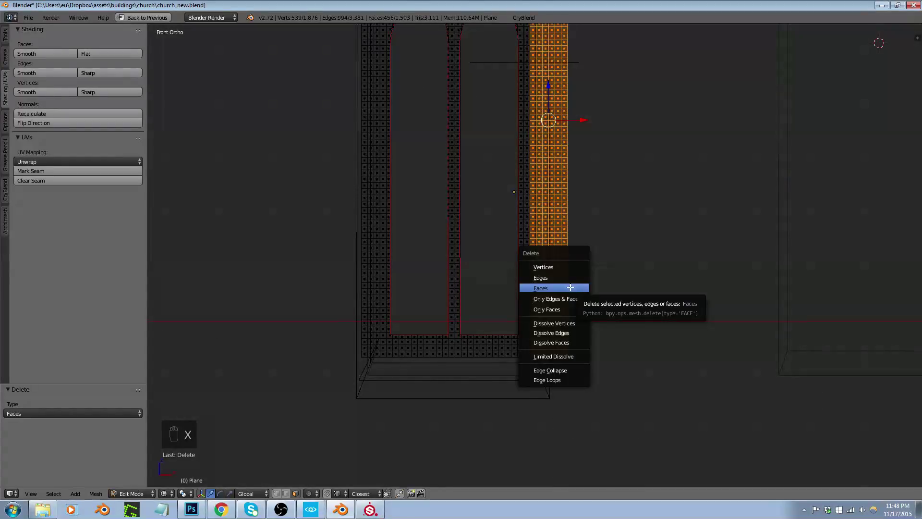
{"action": "left_click", "coordinate": [570, 288]}
Box-select the three outer columns of grid faces along the panel's left side and delete the faces
{"action": "scroll", "coordinate": [572, 290], "scroll_direction": "down", "scroll_amount": 4}
{"action": "key", "text": "a"}
{"action": "key", "text": "a"}
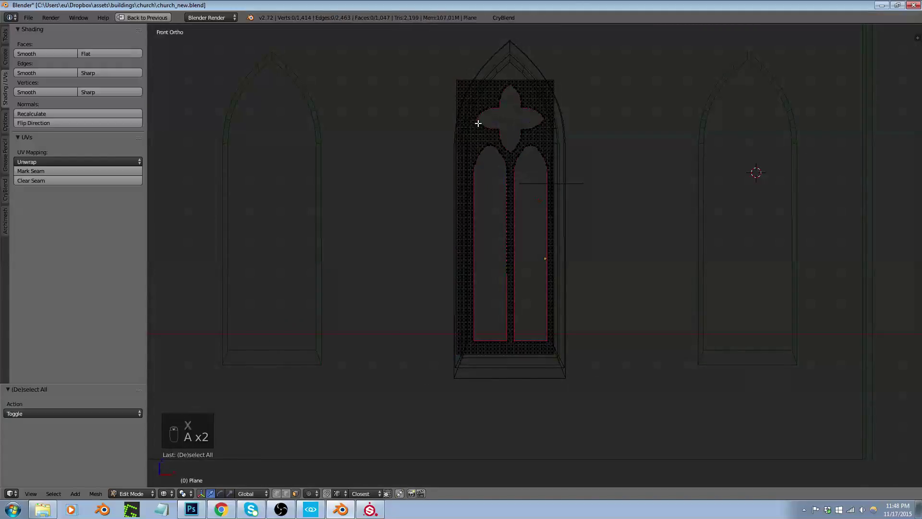
{"action": "key", "text": "b"}
{"action": "left_click_drag", "start_coordinate": [451, 65], "coordinate": [466, 373]}
{"action": "scroll", "coordinate": [469, 358], "scroll_direction": "up", "scroll_amount": 4}
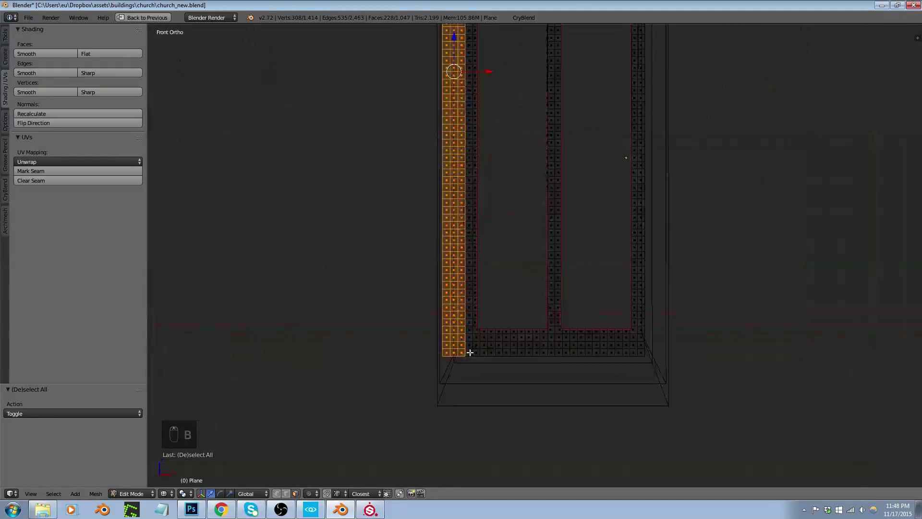
{"action": "key", "text": "x"}
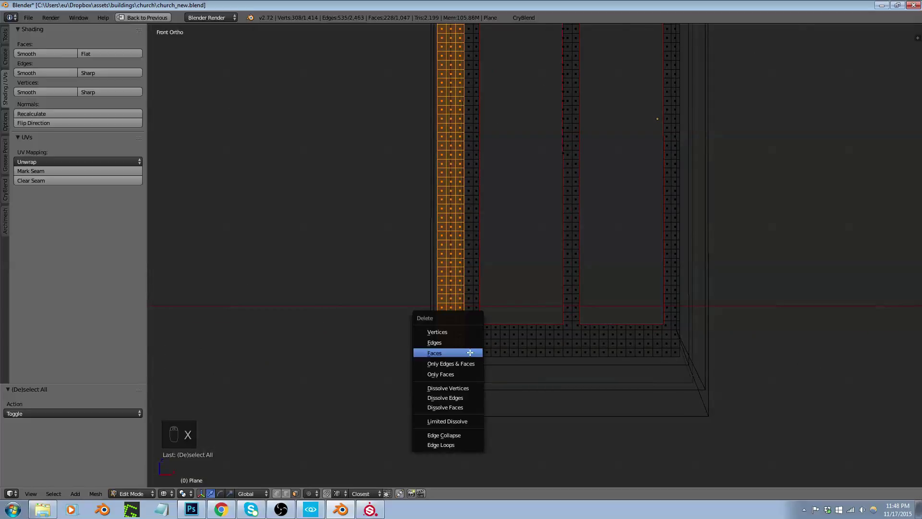
{"action": "left_click", "coordinate": [468, 353]}
Select the whole tracery panel and simplify it with Limited Dissolve at a 5° maximum angle
{"action": "scroll", "coordinate": [490, 344], "scroll_direction": "down", "scroll_amount": 4}
{"action": "key", "text": "a"}
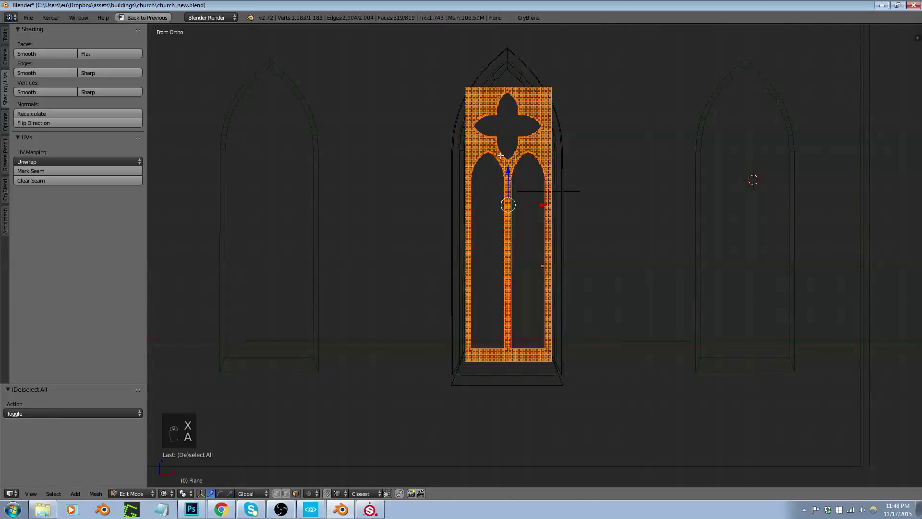
{"action": "scroll", "coordinate": [500, 158], "scroll_direction": "up", "scroll_amount": 5}
{"action": "scroll", "coordinate": [582, 100], "scroll_direction": "up", "scroll_amount": 4}
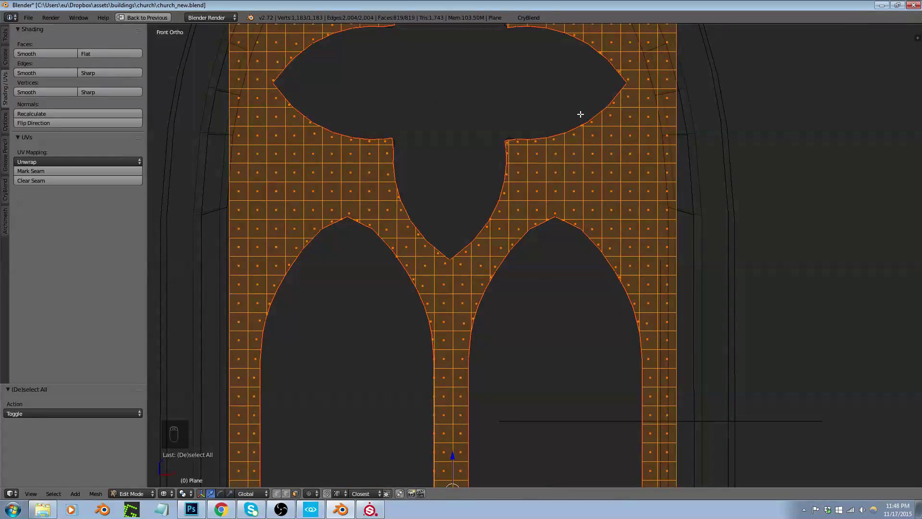
{"action": "scroll", "coordinate": [581, 114], "scroll_direction": "down", "scroll_amount": 3}
{"action": "key", "text": "x"}
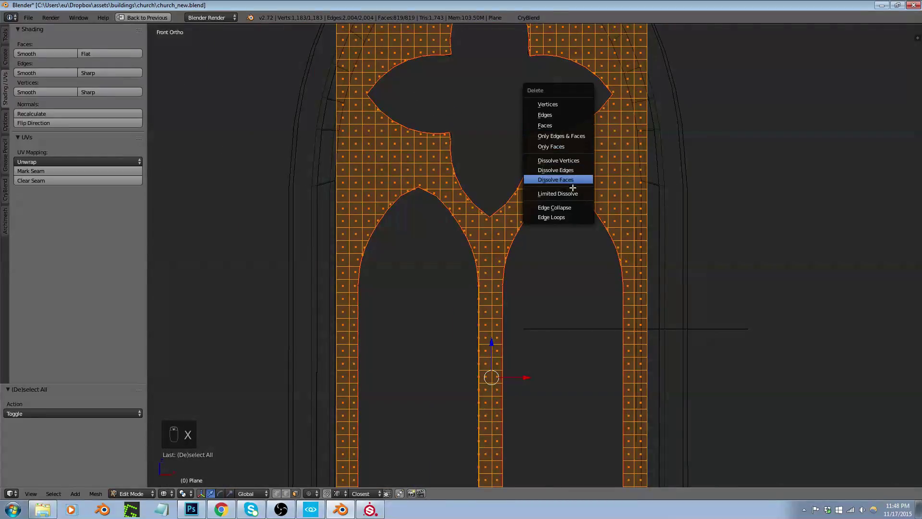
{"action": "left_click", "coordinate": [572, 193]}
{"action": "scroll", "coordinate": [570, 197], "scroll_direction": "down", "scroll_amount": 2}
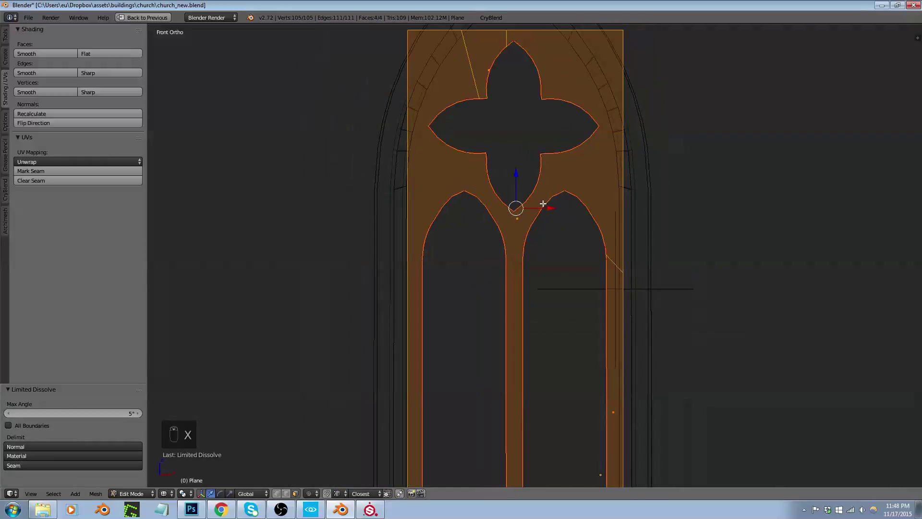
{"action": "scroll", "coordinate": [545, 203], "scroll_direction": "up", "scroll_amount": 5}
{"action": "scroll", "coordinate": [532, 213], "scroll_direction": "down", "scroll_amount": 3}
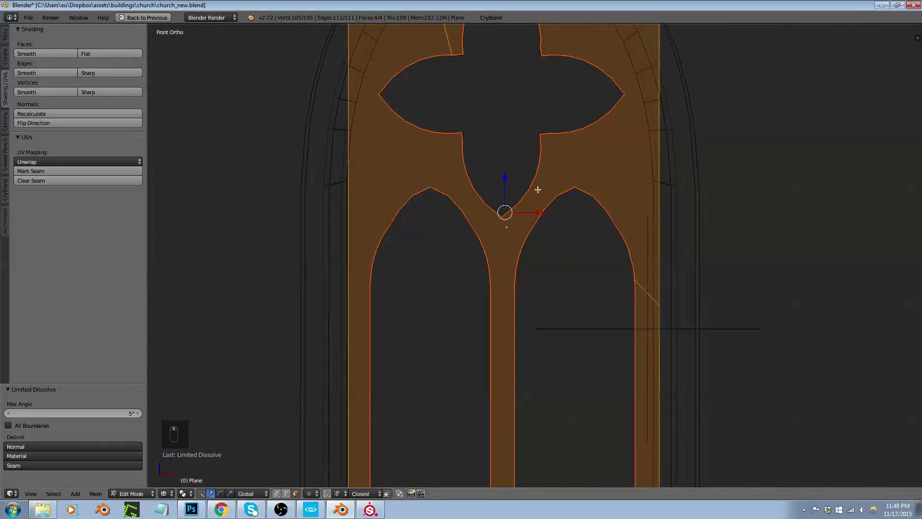
{"action": "scroll", "coordinate": [535, 123], "scroll_direction": "down", "scroll_amount": 3}
{"action": "scroll", "coordinate": [537, 114], "scroll_direction": "up", "scroll_amount": 5}
{"action": "scroll", "coordinate": [530, 181], "scroll_direction": "down", "scroll_amount": 5}
In solid shading and edge select mode, select the panel's top edges and move them up 0.845 along Z
{"action": "middle_click_drag", "start_coordinate": [531, 181], "coordinate": [564, 226]}
{"action": "key", "text": "z"}
{"action": "scroll", "coordinate": [565, 232], "scroll_direction": "down", "scroll_amount": 4}
{"action": "left_click_drag", "start_coordinate": [533, 214], "coordinate": [297, 90]}
{"action": "middle_click_drag", "start_coordinate": [322, 117], "coordinate": [354, 266]}
{"action": "scroll", "coordinate": [357, 159], "scroll_direction": "up", "scroll_amount": 5}
{"action": "middle_click_drag", "start_coordinate": [358, 159], "coordinate": [355, 172]}
{"action": "key", "text": "a"}
{"action": "key", "text": "ctrl+Tab"}
{"action": "left_click", "coordinate": [353, 159]}
{"action": "right_click", "coordinate": [348, 169]}
{"action": "right_click", "coordinate": [321, 167], "text": "shift"}
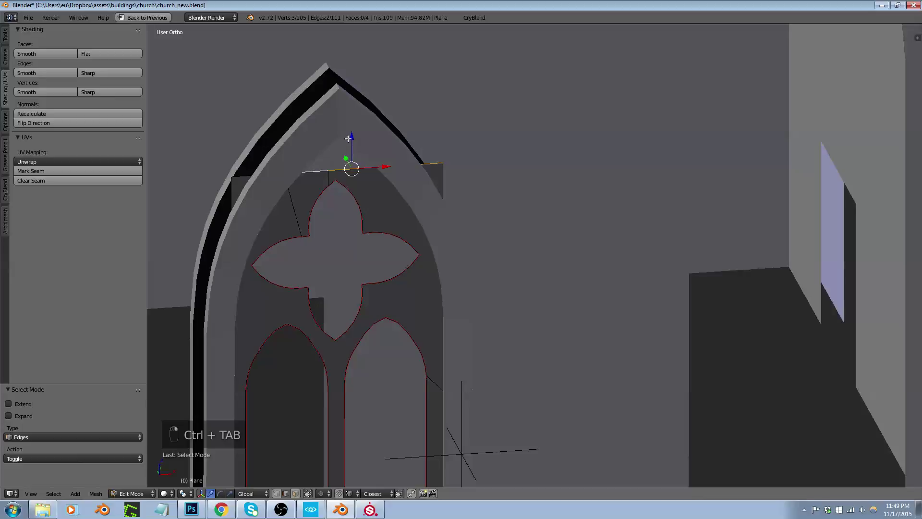
{"action": "right_click", "coordinate": [260, 174], "text": "shift"}
{"action": "key", "text": "g"}
{"action": "key", "text": "z"}
{"action": "left_click", "coordinate": [328, 76]}
Select the panel's left outer edge and move it -0.114 along X into the window frame
{"action": "middle_click_drag", "start_coordinate": [364, 161], "coordinate": [291, 171]}
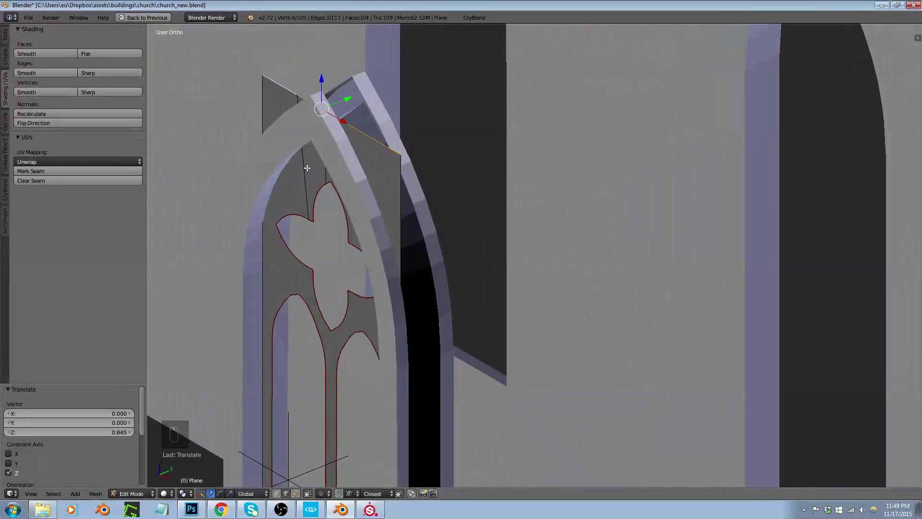
{"action": "scroll", "coordinate": [315, 176], "scroll_direction": "down", "scroll_amount": 3}
{"action": "right_click", "coordinate": [290, 302]}
{"action": "middle_click_drag", "start_coordinate": [290, 302], "coordinate": [382, 264]}
{"action": "key", "text": "g"}
{"action": "key", "text": "x"}
{"action": "left_click", "coordinate": [308, 294]}
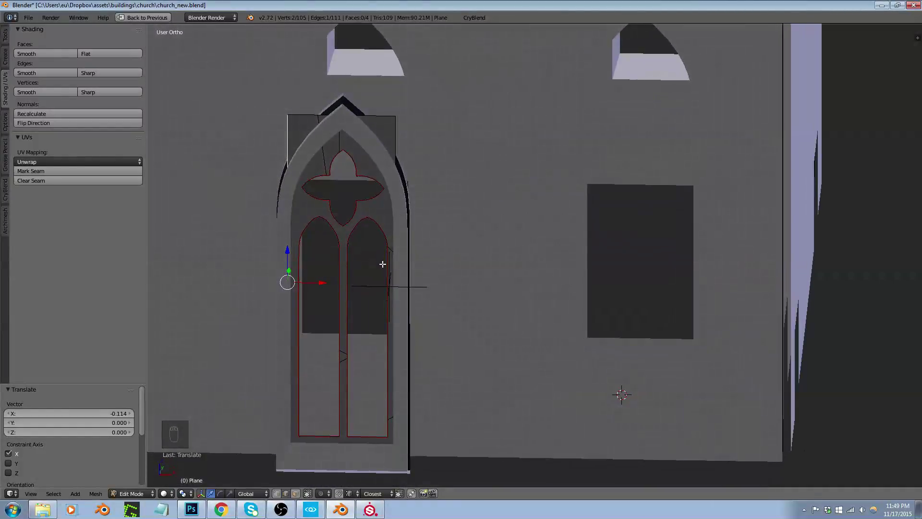
Return to object mode and select the arched window frame together with the tracery panel, keeping the panel active
{"action": "middle_click_drag", "start_coordinate": [419, 220], "coordinate": [390, 258]}
{"action": "key", "text": "Tab"}
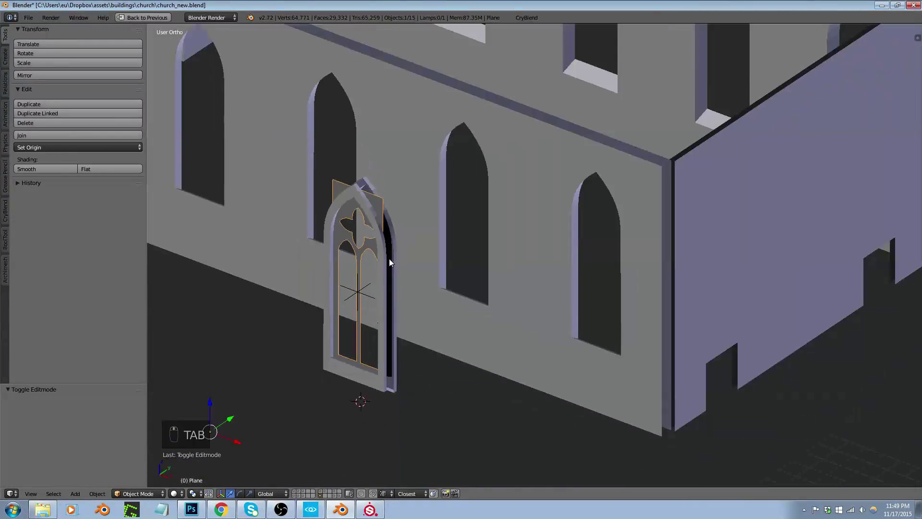
{"action": "right_click", "coordinate": [356, 245], "text": "shift"}
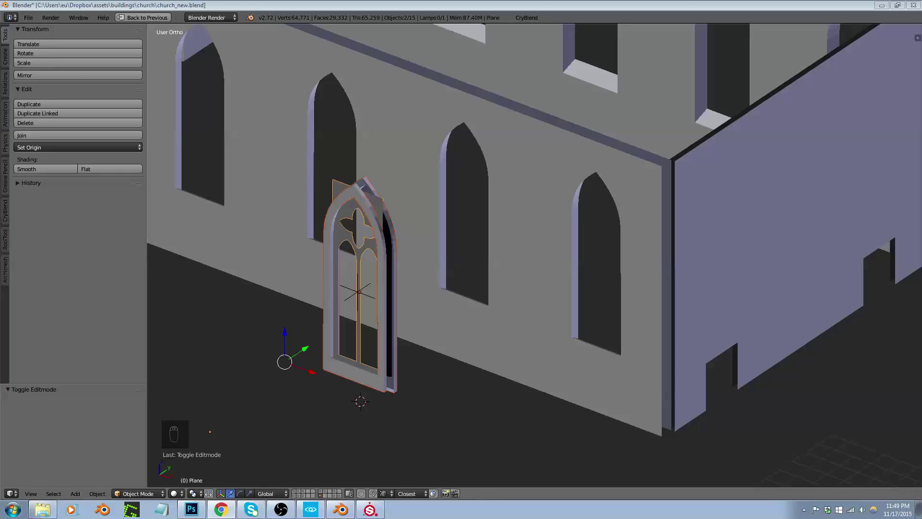
{"action": "middle_click_drag", "start_coordinate": [442, 319], "coordinate": [452, 290]}
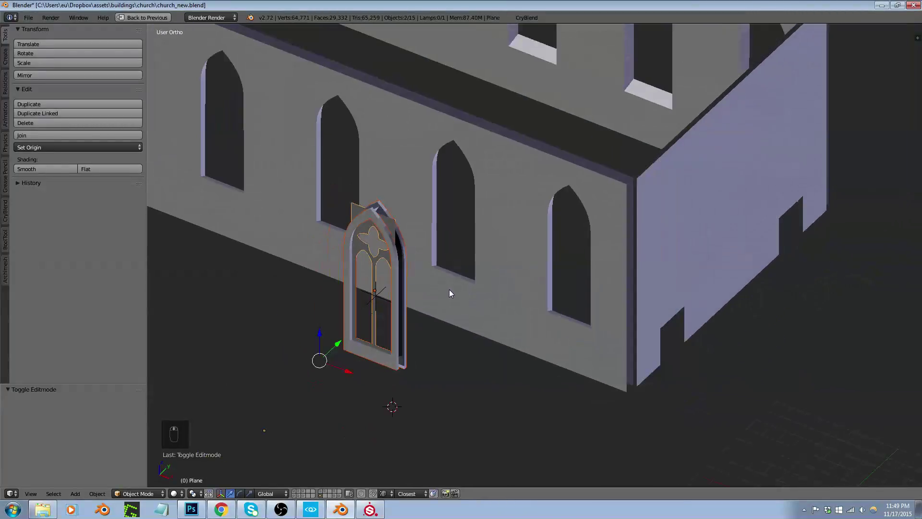
{"action": "right_click", "coordinate": [392, 334]}
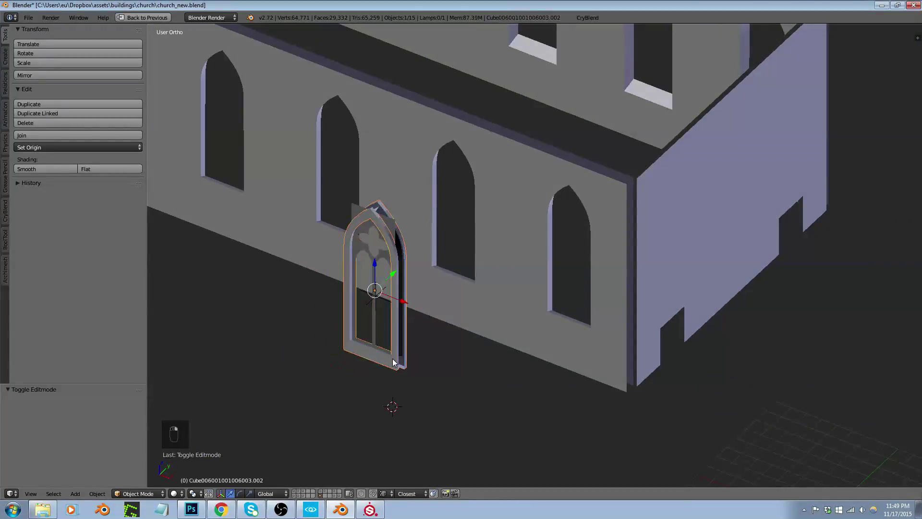
{"action": "right_click", "coordinate": [371, 246]}
Select the tracery panel's entire mesh and extrude it -0.134 along Y to give it thickness
{"action": "key", "text": "Tab"}
{"action": "scroll", "coordinate": [375, 247], "scroll_direction": "up", "scroll_amount": 8}
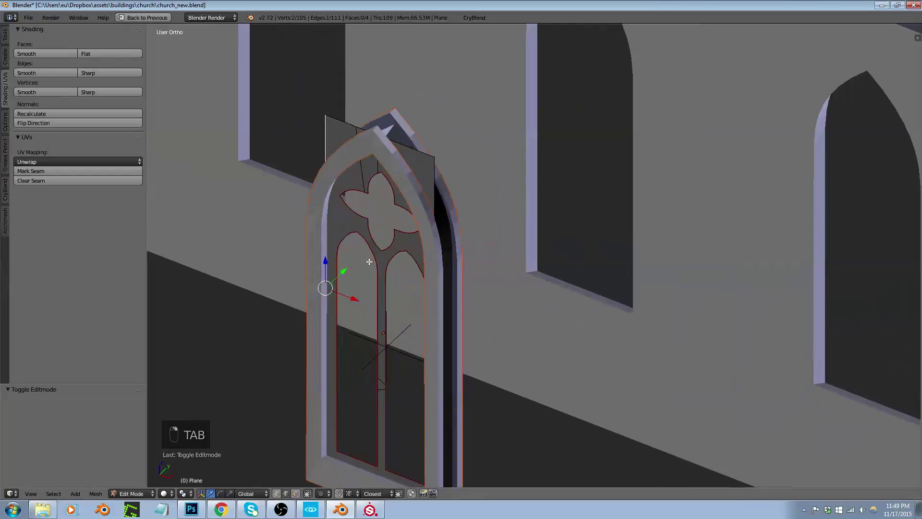
{"action": "key", "text": "a"}
{"action": "key", "text": "a"}
{"action": "key", "text": "a"}
{"action": "mouse_move", "coordinate": [378, 248]}
{"action": "middle_mouse_down"}
{"action": "mouse_move", "coordinate": [365, 252]}
{"action": "mouse_move", "coordinate": [411, 247]}
{"action": "mouse_move", "coordinate": [369, 251]}
{"action": "middle_mouse_up"}
{"action": "scroll", "coordinate": [368, 251], "scroll_direction": "up", "scroll_amount": 3}
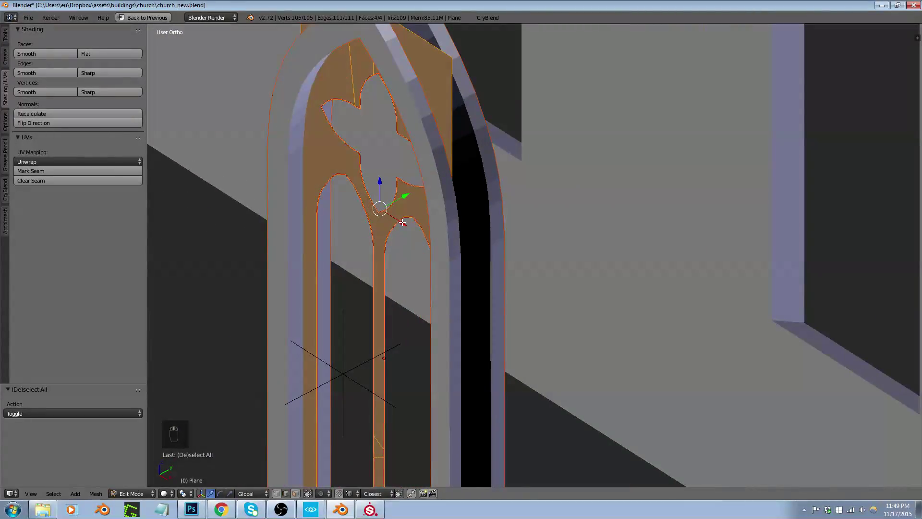
{"action": "key", "text": "e"}
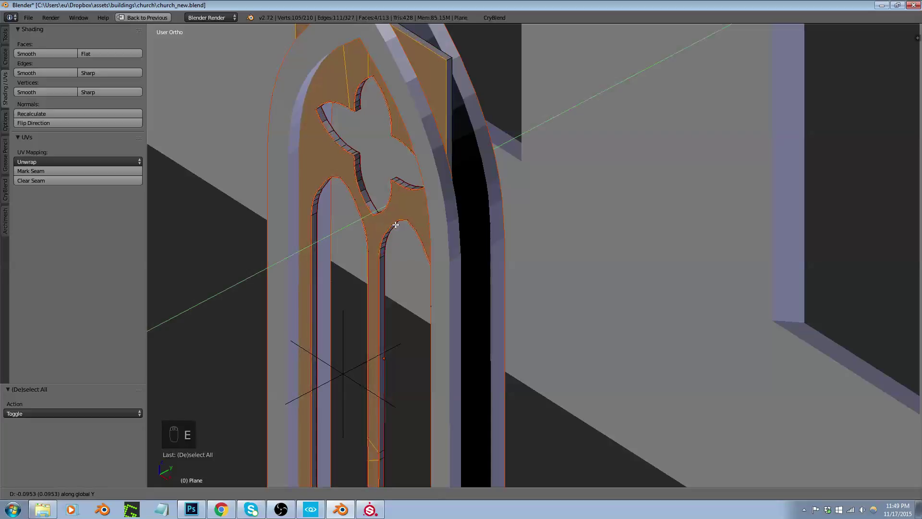
{"action": "left_click", "coordinate": [394, 224]}
Try to bevel the front edge loop around the left lancet opening
{"action": "key", "text": "ctrl+Tab"}
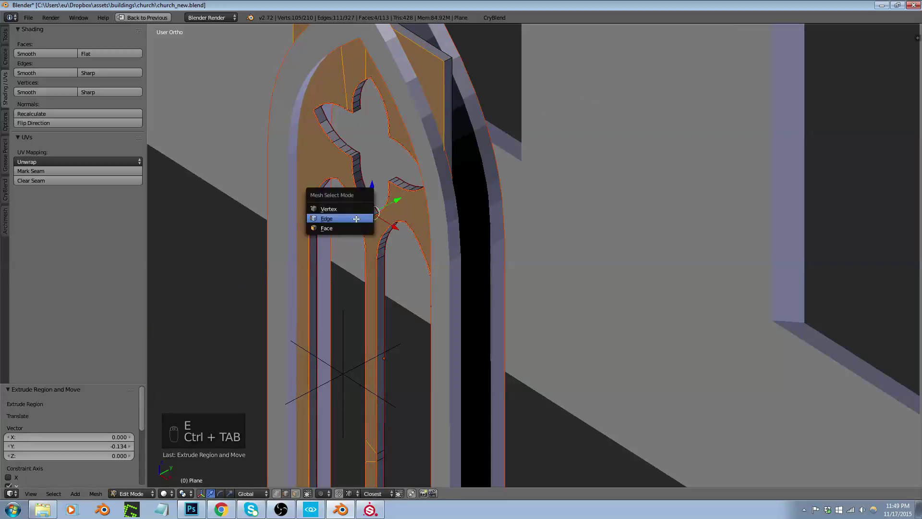
{"action": "left_click", "coordinate": [346, 217]}
{"action": "right_click", "coordinate": [312, 226], "text": "alt"}
{"action": "right_click", "coordinate": [318, 225], "text": "alt+shift"}
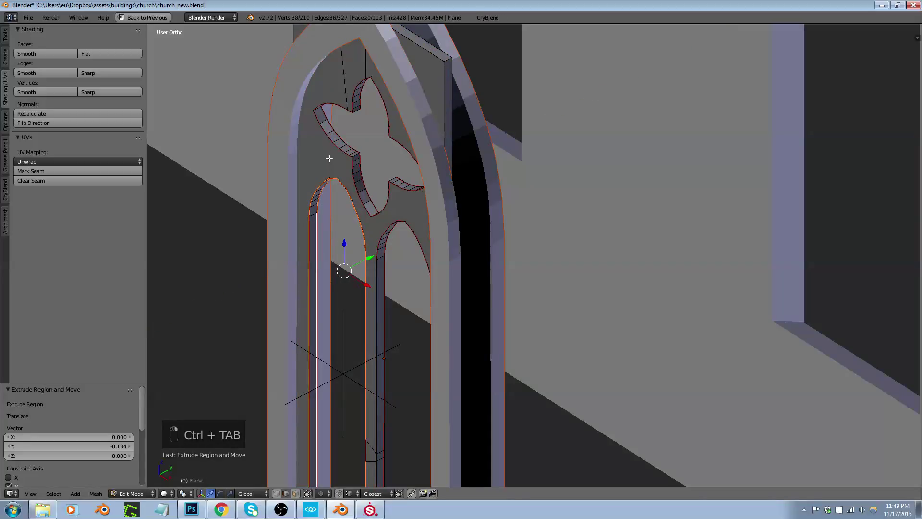
{"action": "scroll", "coordinate": [329, 164], "scroll_direction": "down", "scroll_amount": 3}
{"action": "scroll", "coordinate": [321, 381], "scroll_direction": "up", "scroll_amount": 4}
{"action": "key", "text": "ctrl+b"}
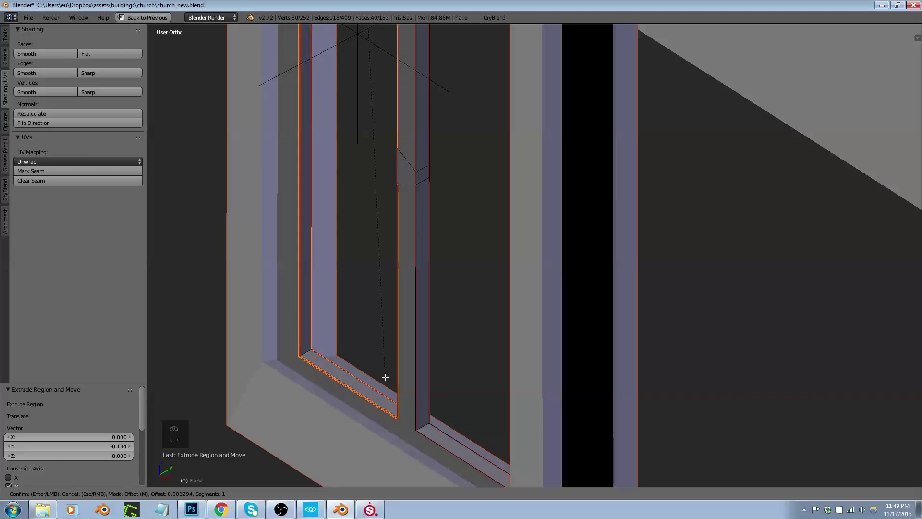
{"action": "right_click", "coordinate": [387, 385]}
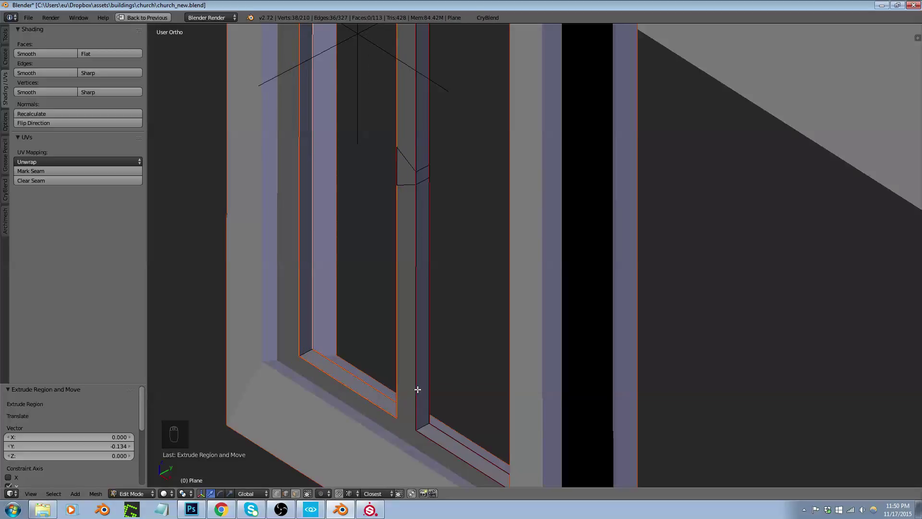
Return to object mode and check the thickened tracery within its frame in wireframe and solid shading
{"action": "scroll", "coordinate": [417, 391], "scroll_direction": "down", "scroll_amount": 6}
{"action": "key", "text": "Tab"}
{"action": "scroll", "coordinate": [410, 368], "scroll_direction": "down", "scroll_amount": 2}
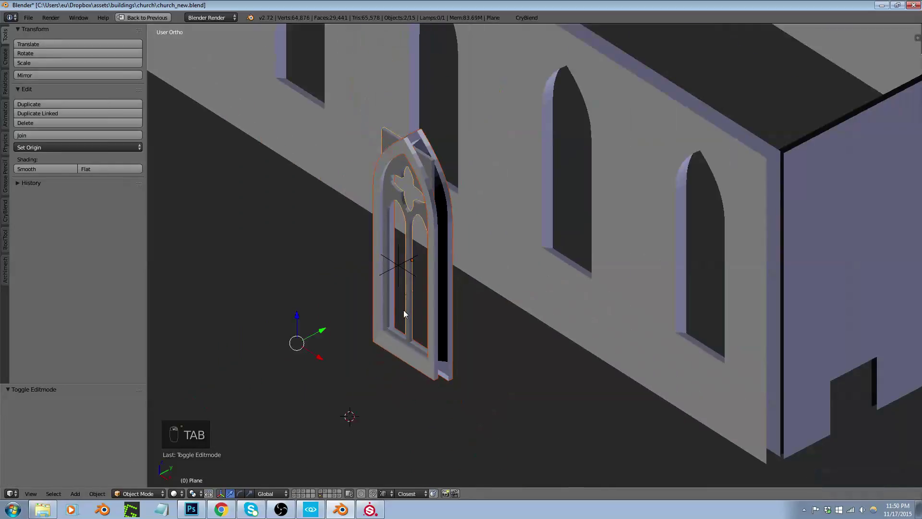
{"action": "key", "text": "z"}
{"action": "key", "text": "z"}
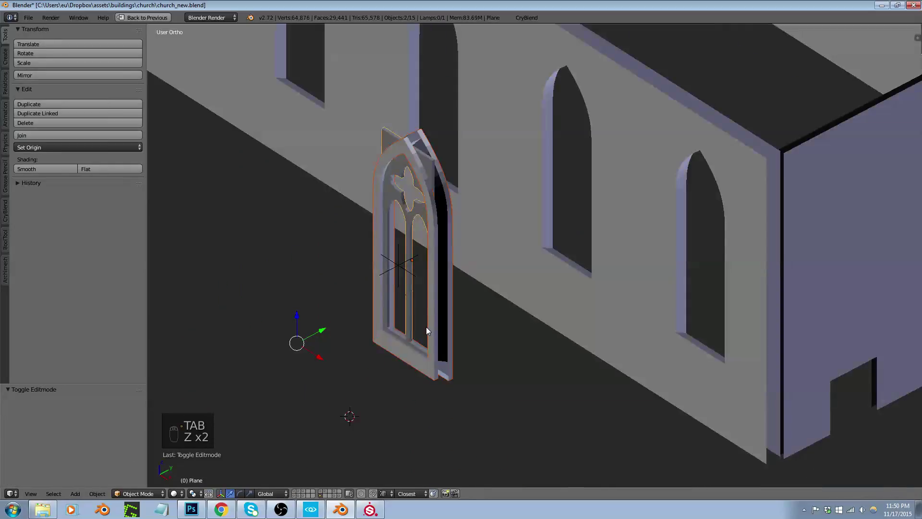
Duplicate the window frame with its tracery panel and place the copy about 9.5 units along negative Y
{"action": "key", "text": "shift+d"}
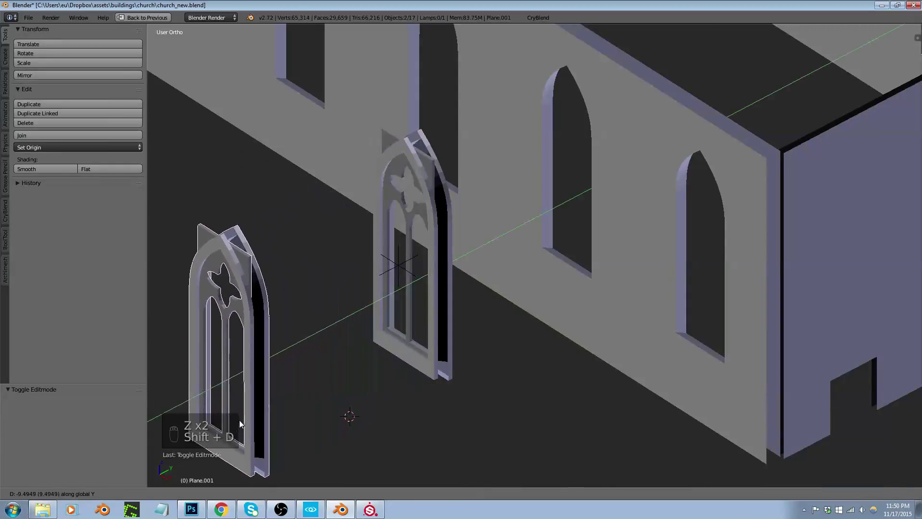
{"action": "left_click", "coordinate": [340, 316]}
Enter edit mode on the original tracery panel, select its entire mesh and make the normals consistent
{"action": "right_click", "coordinate": [409, 212]}
{"action": "scroll", "coordinate": [408, 214], "scroll_direction": "up", "scroll_amount": 4}
{"action": "key", "text": "Tab"}
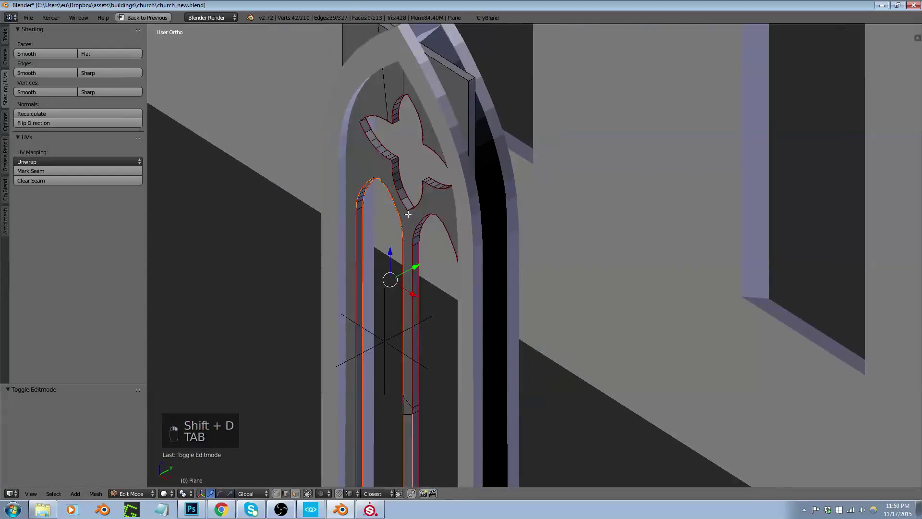
{"action": "key", "text": "a"}
{"action": "key", "text": "a"}
{"action": "key", "text": "a"}
{"action": "key", "text": "ctrl+n"}
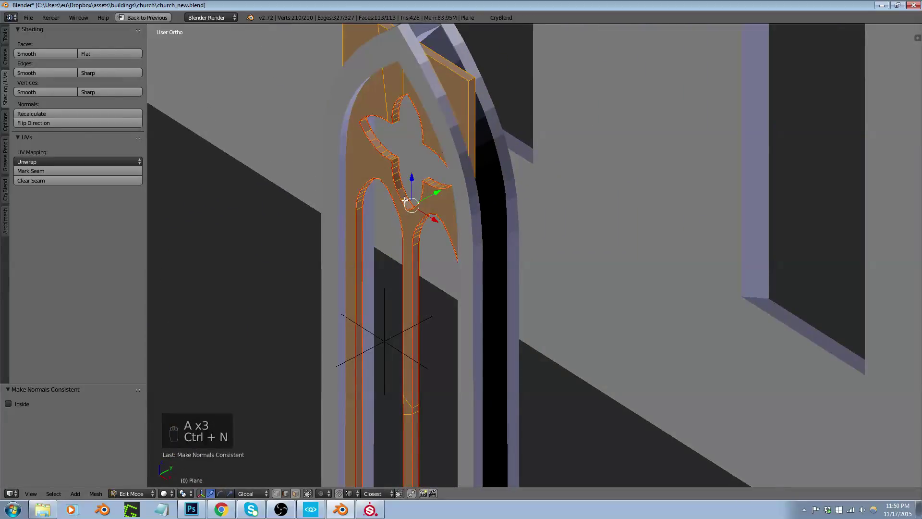
Examine the stray cut edges crossing the mullion between the two lancet openings
{"action": "scroll", "coordinate": [405, 205], "scroll_direction": "down", "scroll_amount": 4}
{"action": "scroll", "coordinate": [404, 396], "scroll_direction": "up", "scroll_amount": 4}
{"action": "right_click", "coordinate": [407, 306], "text": "alt"}
{"action": "middle_click_drag", "start_coordinate": [407, 307], "coordinate": [491, 308]}
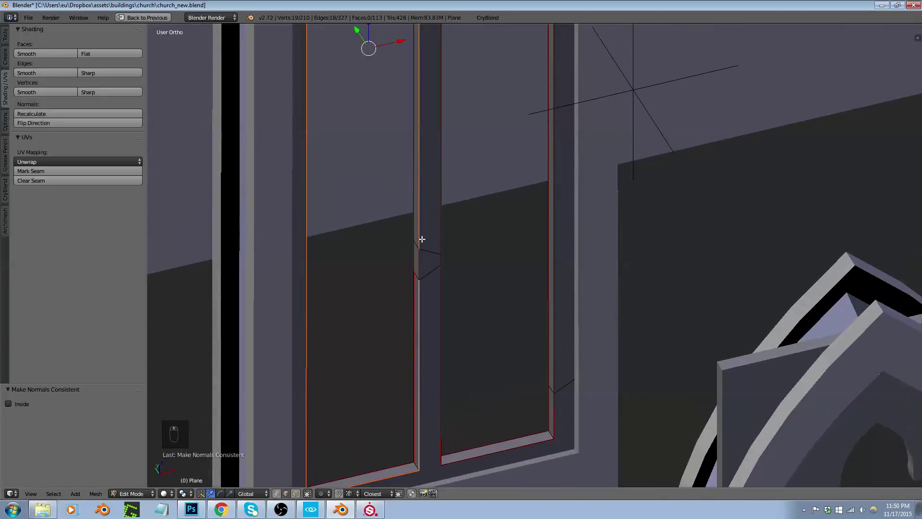
{"action": "scroll", "coordinate": [423, 240], "scroll_direction": "up", "scroll_amount": 5}
{"action": "scroll", "coordinate": [416, 193], "scroll_direction": "down", "scroll_amount": 5}
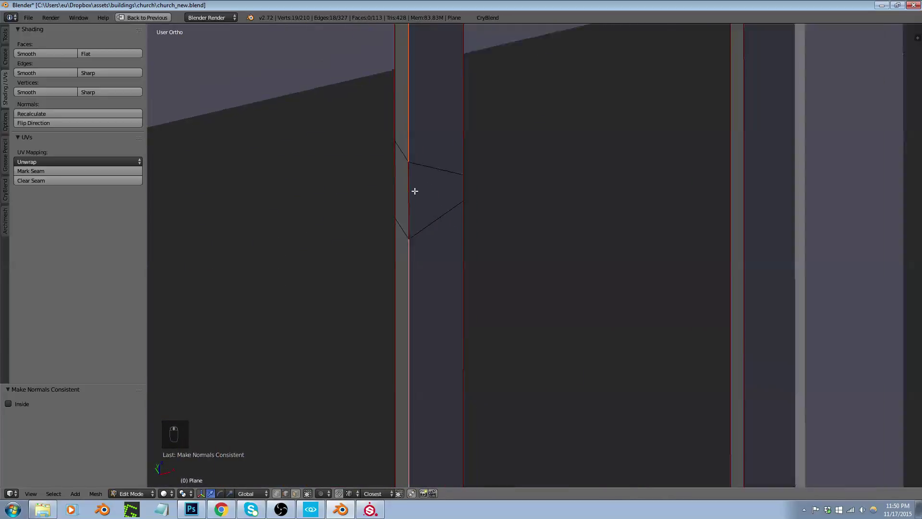
{"action": "scroll", "coordinate": [411, 187], "scroll_direction": "up", "scroll_amount": 3}
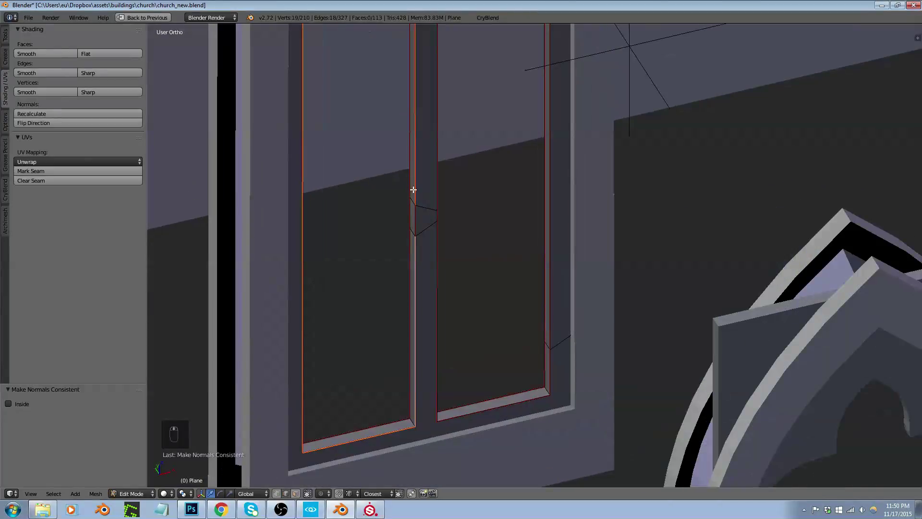
In edge selection mode, select the vertical edge segments along one mullion corner and straighten them by scaling to 0 on X and Y
{"action": "key", "text": "ctrl+Tab"}
{"action": "left_click", "coordinate": [409, 200]}
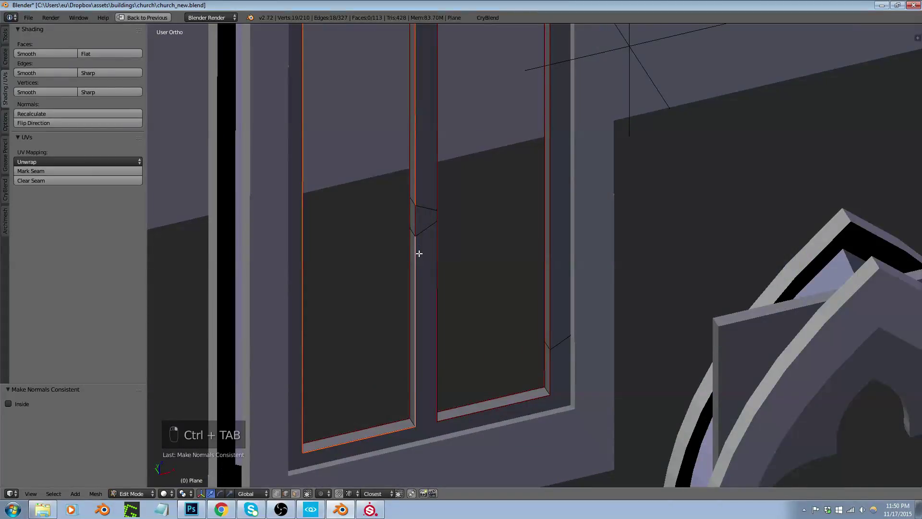
{"action": "right_click", "coordinate": [415, 221], "text": "shift"}
{"action": "right_click", "coordinate": [418, 269]}
{"action": "right_click", "coordinate": [416, 216], "text": "shift"}
{"action": "right_click", "coordinate": [416, 197], "text": "shift"}
{"action": "scroll", "coordinate": [413, 356], "scroll_direction": "down", "scroll_amount": 4}
{"action": "scroll", "coordinate": [418, 195], "scroll_direction": "up", "scroll_amount": 2}
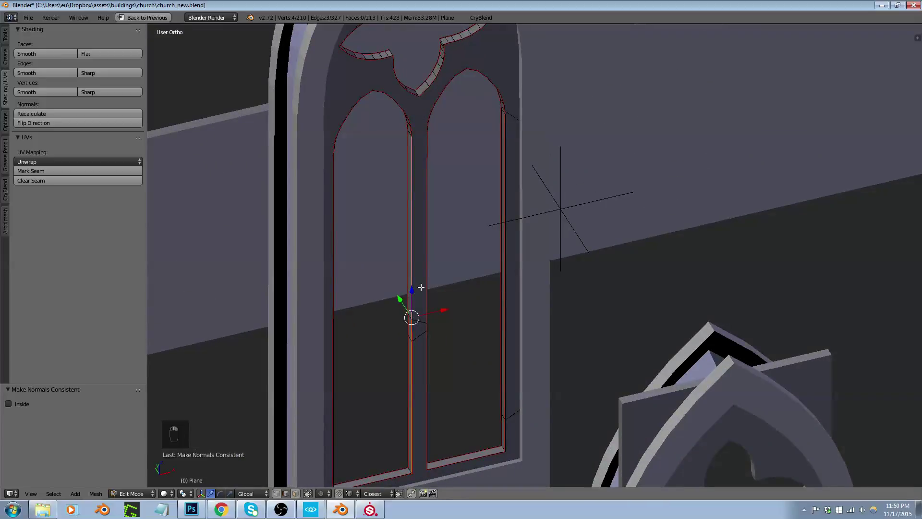
{"action": "key", "text": "s"}
{"action": "key", "text": "shift+z"}
{"action": "key", "text": "0"}
{"action": "key", "text": "Return"}
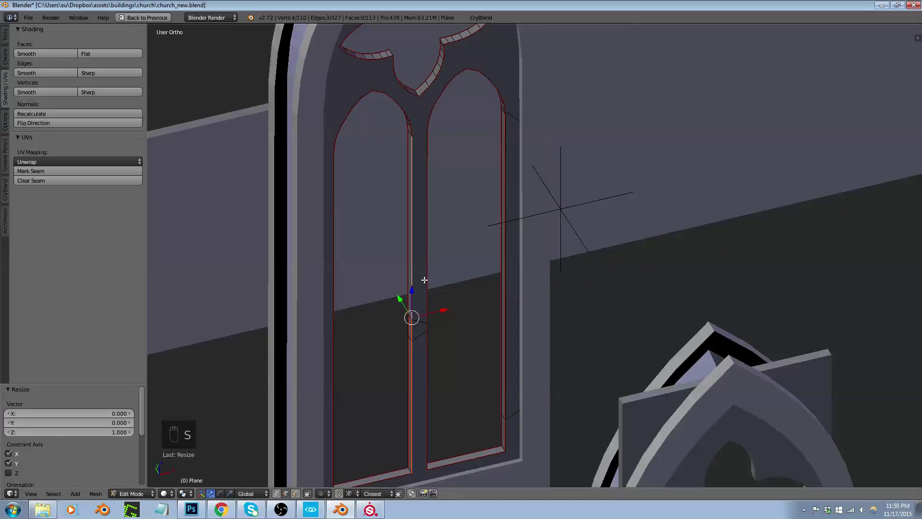
Straighten the vertical edge segments along the mullion's opposite corner by scaling them to 0 on X and Y
{"action": "right_click", "coordinate": [427, 243]}
{"action": "right_click", "coordinate": [427, 348], "text": "shift"}
{"action": "type", "text": "s"}
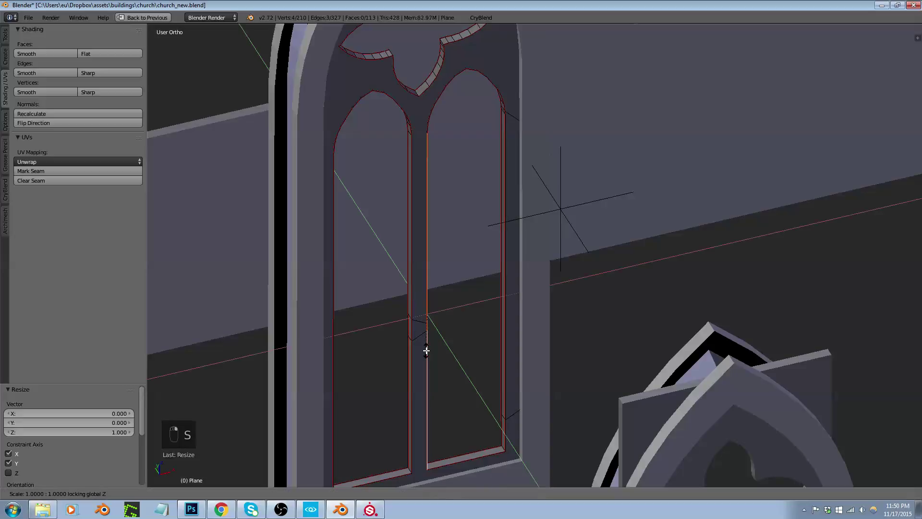
{"action": "type", "text": "0"}
{"action": "key", "text": "Return"}
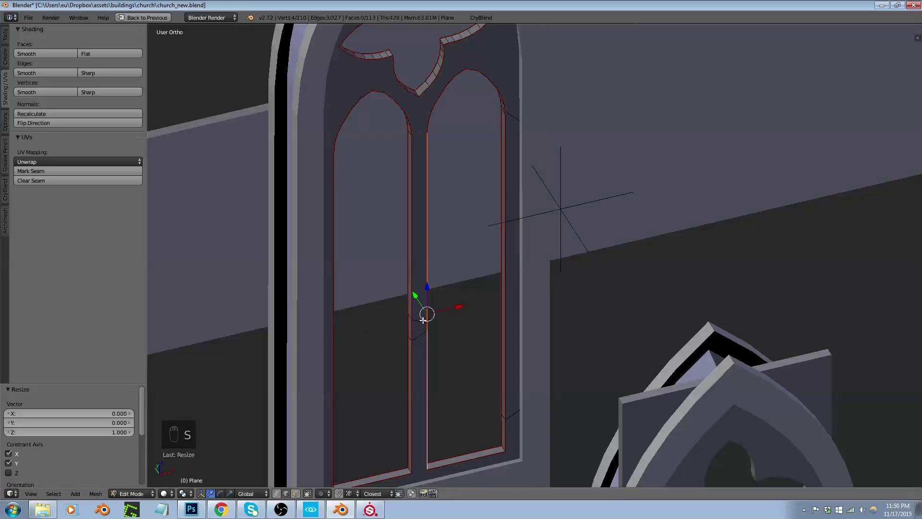
Flatten the vertical edge segments on the far corner of the mullion's inner face to 0 on X and Y
{"action": "scroll", "coordinate": [423, 321], "scroll_direction": "up", "scroll_amount": 5}
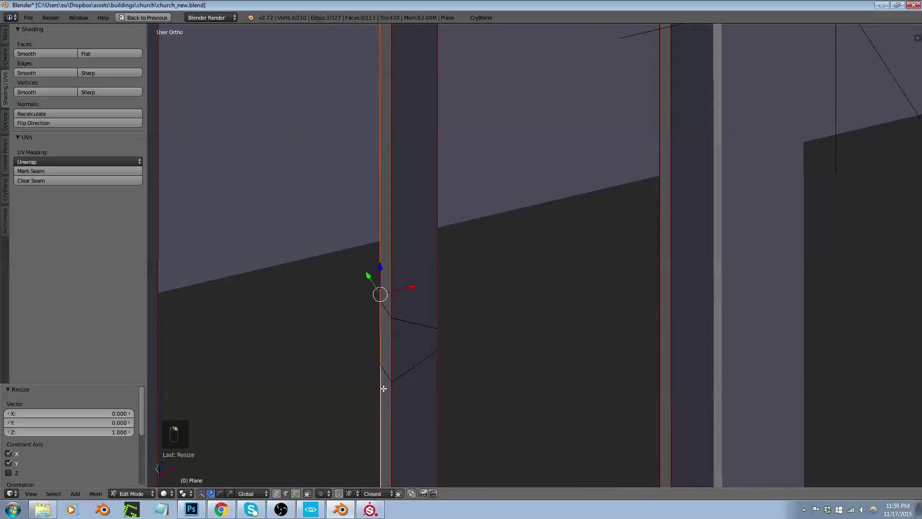
{"action": "key", "text": "s"}
{"action": "key", "text": "shift+z"}
{"action": "type", "text": "0"}
{"action": "key", "text": "Return"}
Select the vertical edge segments along the mullion's remaining corner and align them by scaling to 0 without affecting Z
{"action": "middle_click_drag", "start_coordinate": [389, 381], "coordinate": [323, 366]}
{"action": "right_click", "coordinate": [413, 317]}
{"action": "right_click", "coordinate": [414, 343], "text": "shift"}
{"action": "key", "text": "ctrl+z"}
{"action": "key", "text": "s"}
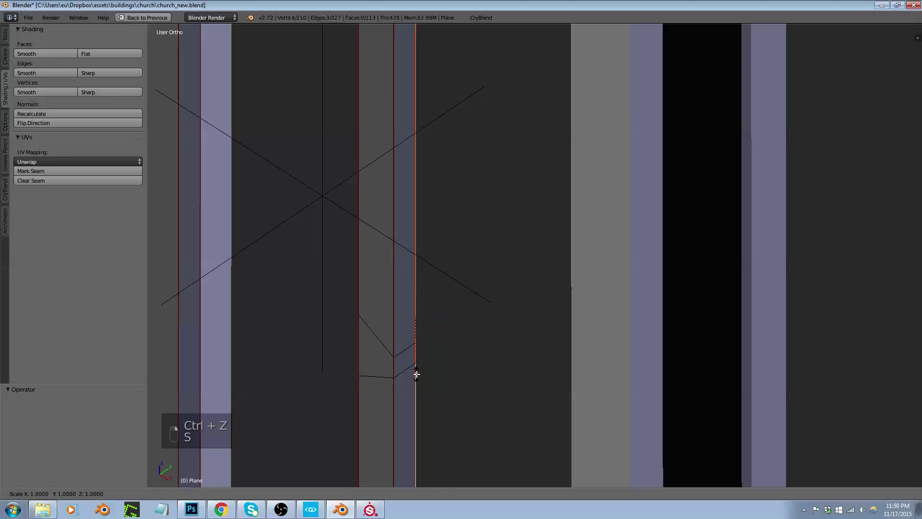
{"action": "key", "text": "0"}
{"action": "key", "text": "Return"}
Switch to face selection and examine how the mullion's faces are divided around the stray cut
{"action": "key", "text": "ctrl+Tab"}
{"action": "left_click", "coordinate": [401, 379]}
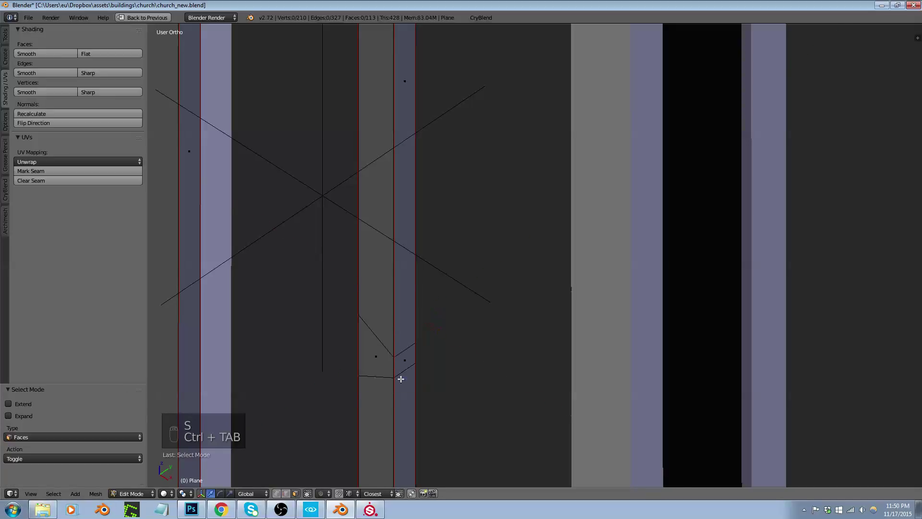
{"action": "right_click", "coordinate": [378, 248], "text": "shift"}
{"action": "middle_click_drag", "start_coordinate": [368, 353], "coordinate": [395, 362]}
{"action": "right_click", "coordinate": [395, 362]}
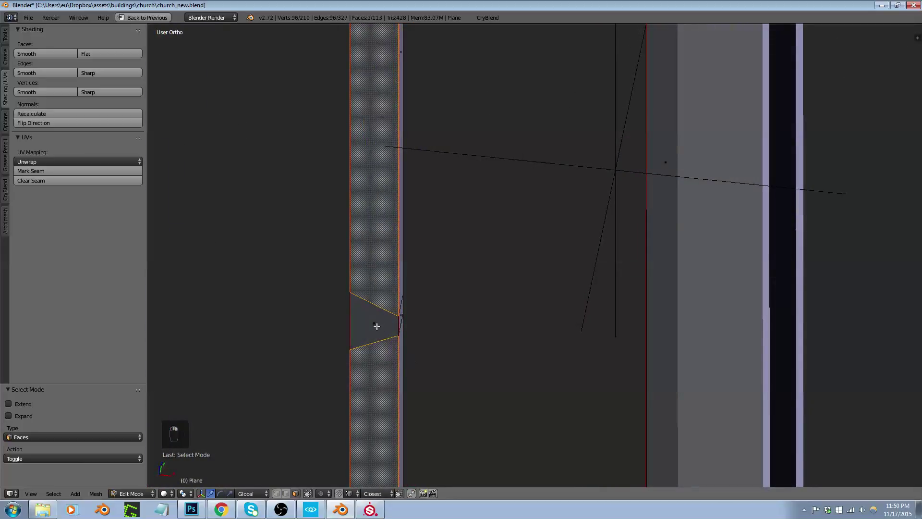
{"action": "left_click", "coordinate": [376, 326]}
{"action": "middle_click_drag", "start_coordinate": [375, 323], "coordinate": [393, 359]}
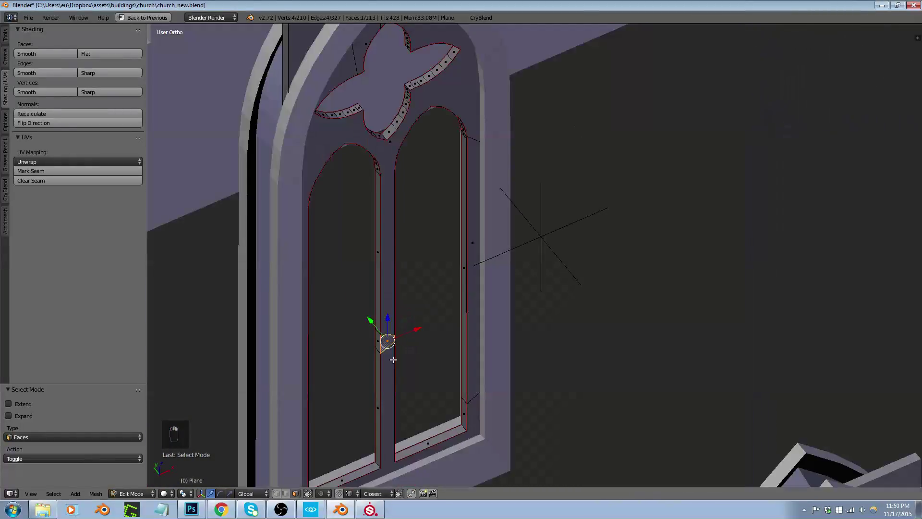
Select the tracery panel's whole mesh and apply Limited Dissolve
{"action": "key", "text": "a"}
{"action": "key", "text": "a"}
{"action": "key", "text": "a"}
{"action": "key", "text": "x"}
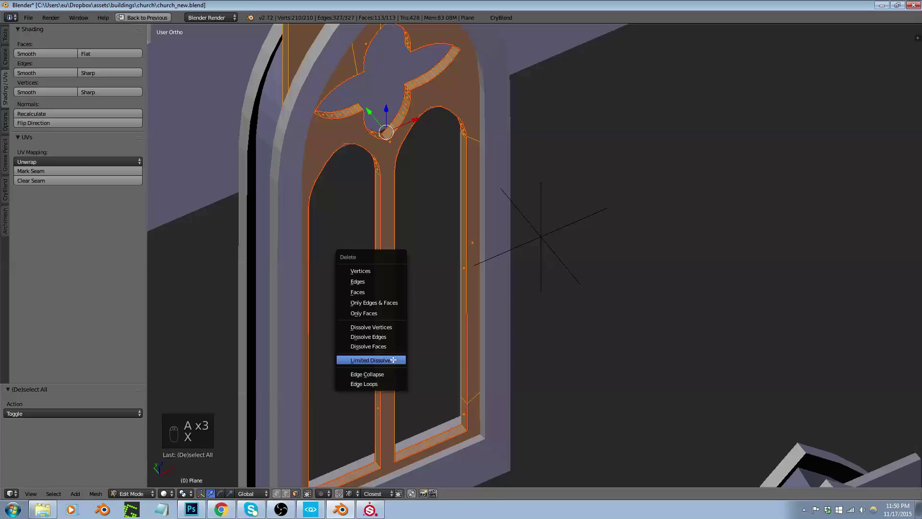
{"action": "left_click", "coordinate": [393, 360]}
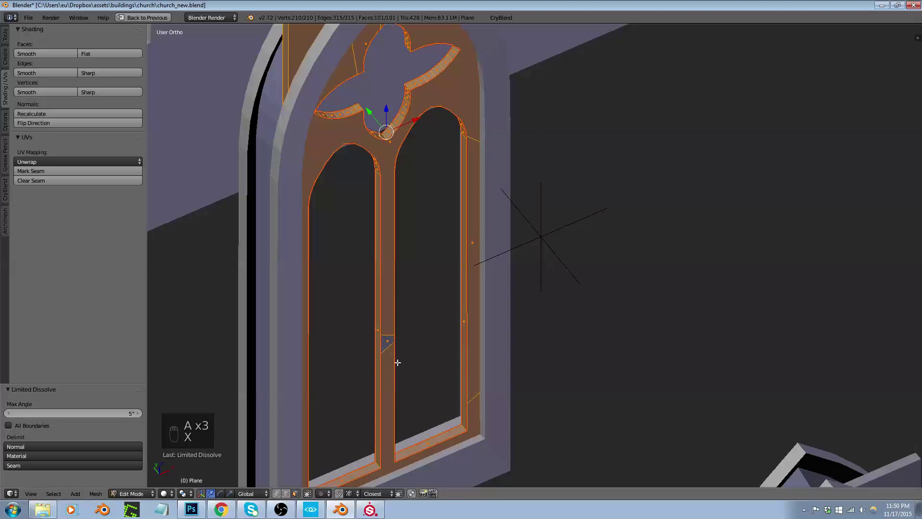
Try to remove the small leftover face across the mullion with Dissolve Faces
{"action": "scroll", "coordinate": [397, 362], "scroll_direction": "up", "scroll_amount": 10}
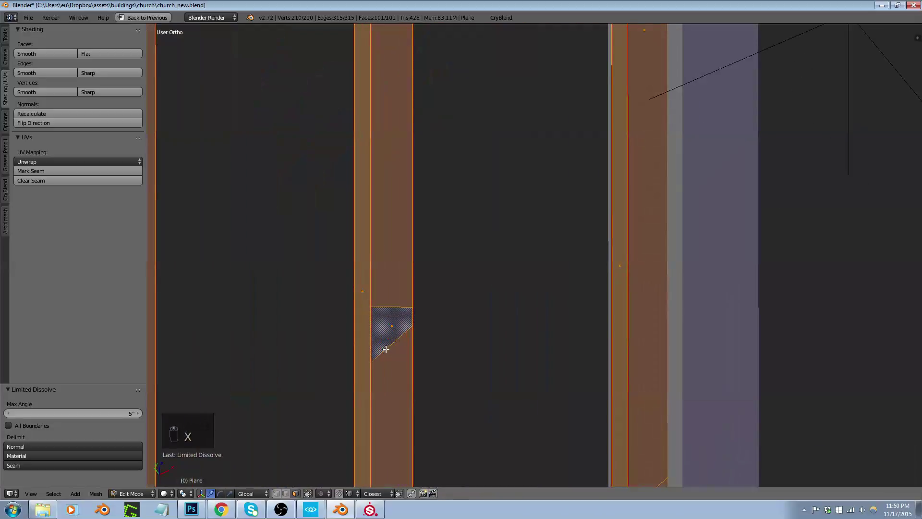
{"action": "right_click", "coordinate": [390, 319]}
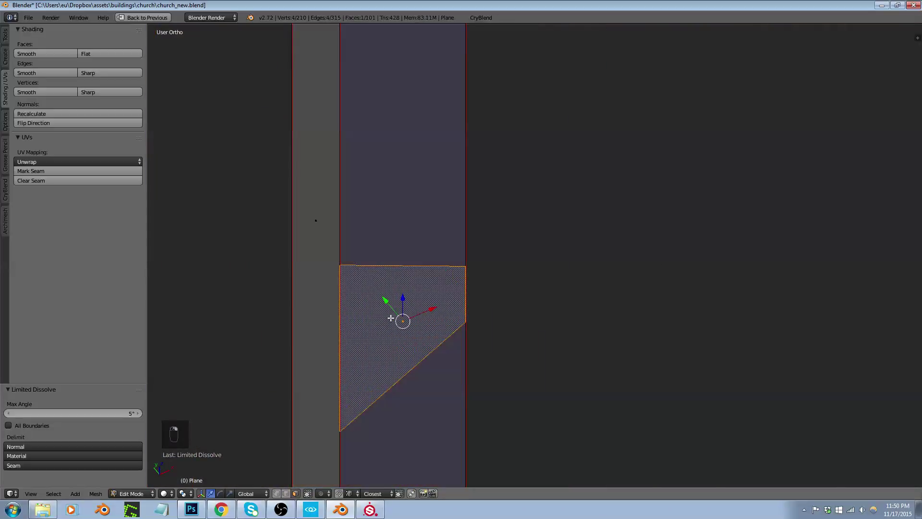
{"action": "key", "text": "x"}
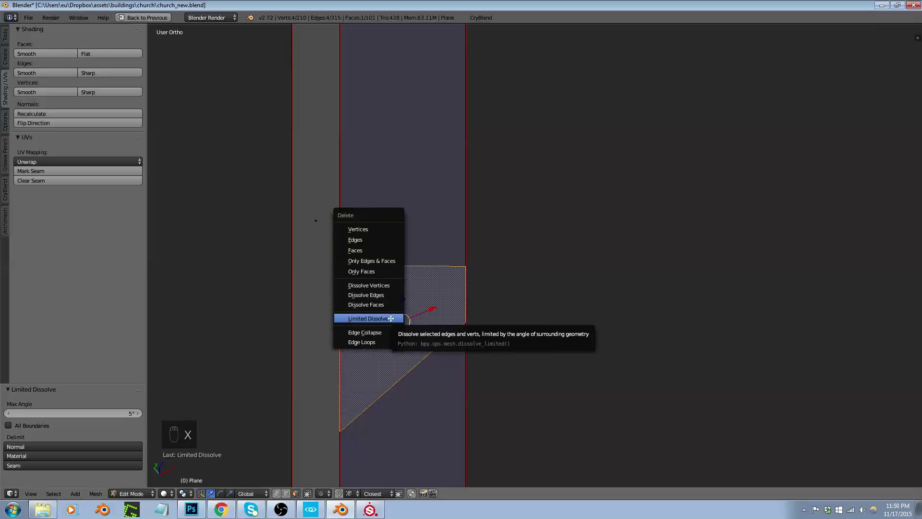
{"action": "left_click", "coordinate": [382, 304]}
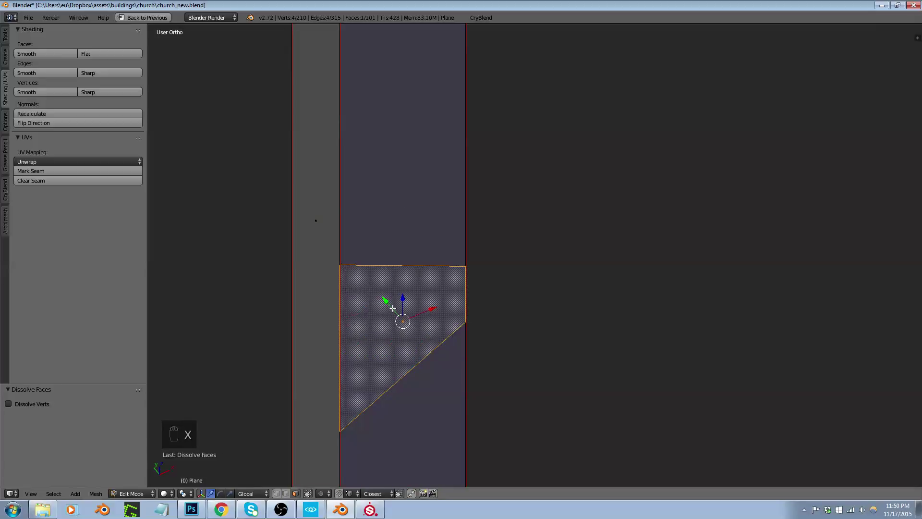
{"action": "scroll", "coordinate": [393, 308], "scroll_direction": "down", "scroll_amount": 5}
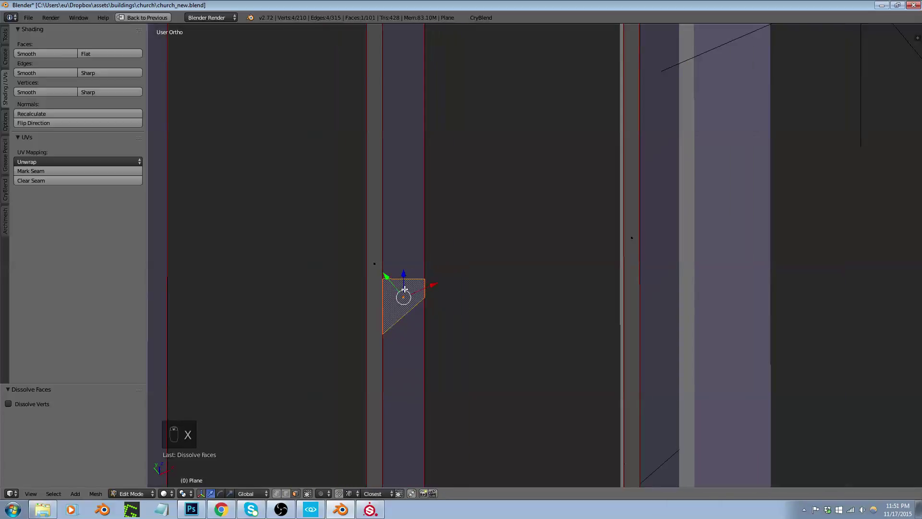
In edge selection mode, try to dissolve the two stray edges crossing the mullion on the panel's other side
{"action": "key", "text": "ctrl+Tab"}
{"action": "left_click", "coordinate": [387, 287]}
{"action": "key", "text": "ctrl+Tab"}
{"action": "left_click", "coordinate": [372, 266]}
{"action": "middle_click_drag", "start_coordinate": [407, 301], "coordinate": [564, 325]}
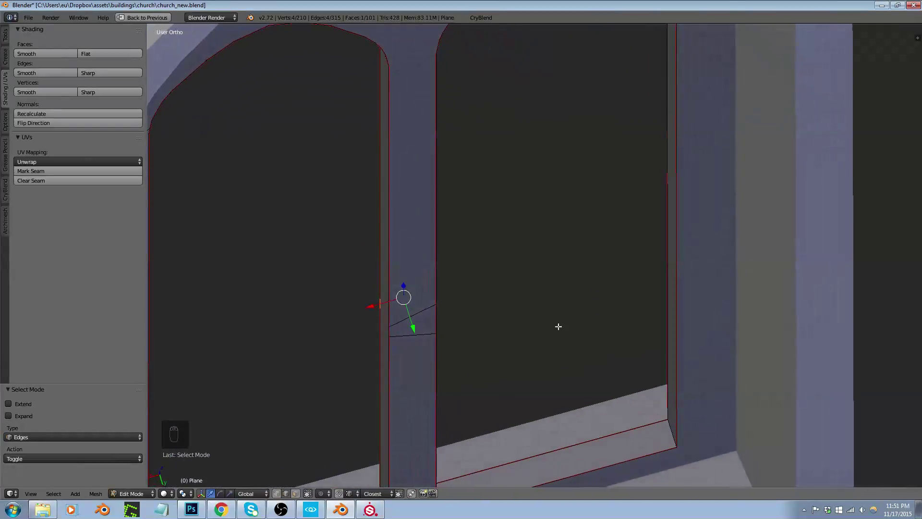
{"action": "key", "text": "ctrl+Tab"}
{"action": "left_click", "coordinate": [441, 320]}
{"action": "right_click", "coordinate": [414, 313]}
{"action": "right_click", "coordinate": [418, 330], "text": "shift"}
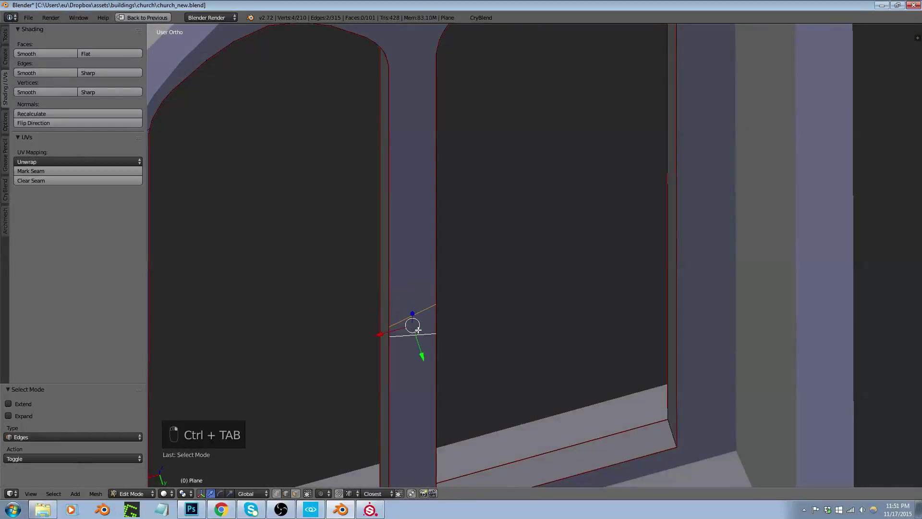
{"action": "key", "text": "x"}
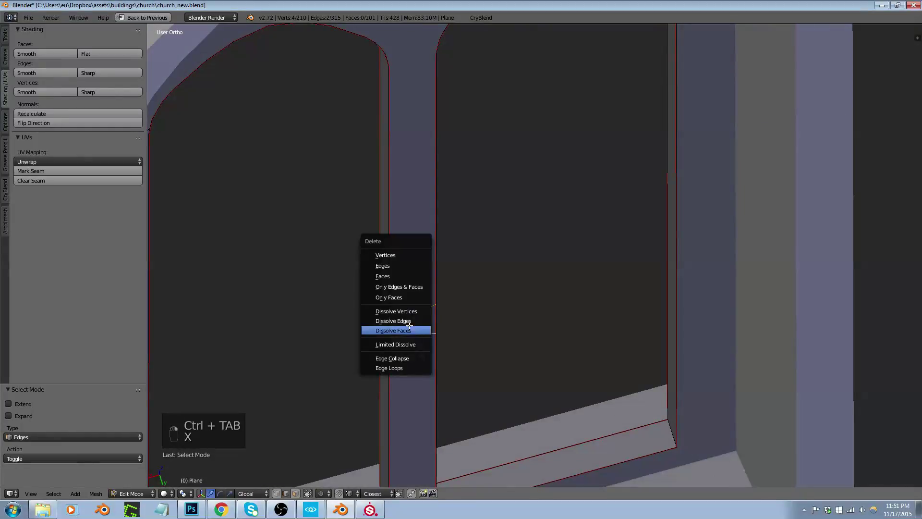
{"action": "left_click", "coordinate": [410, 329]}
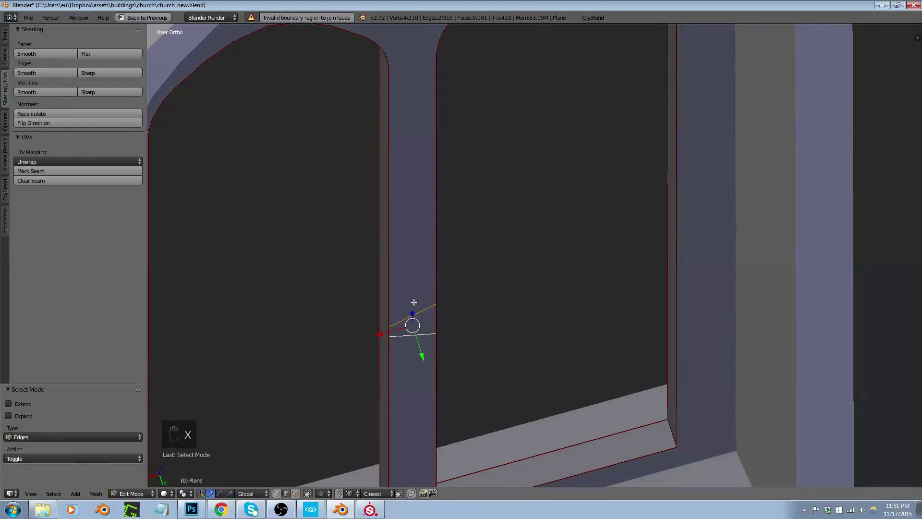
Try to dissolve only the slanted stray edge crossing the mullion
{"action": "right_click", "coordinate": [414, 310]}
{"action": "key", "text": "x"}
{"action": "left_click", "coordinate": [415, 309]}
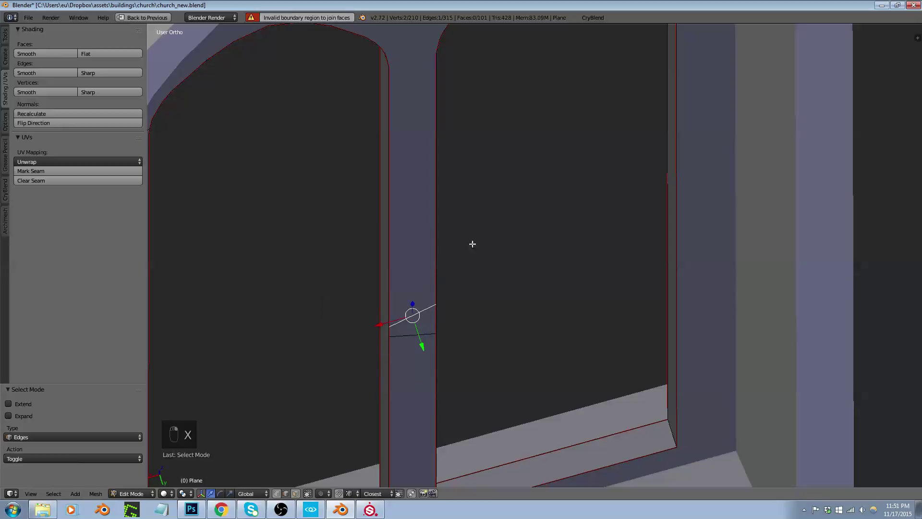
In face selection mode, select the large panel face, the side strip face and the small mullion face, and flatten them to 0 along Y
{"action": "scroll", "coordinate": [464, 247], "scroll_direction": "down", "scroll_amount": 6}
{"action": "key", "text": "ctrl+Tab"}
{"action": "left_click", "coordinate": [454, 356]}
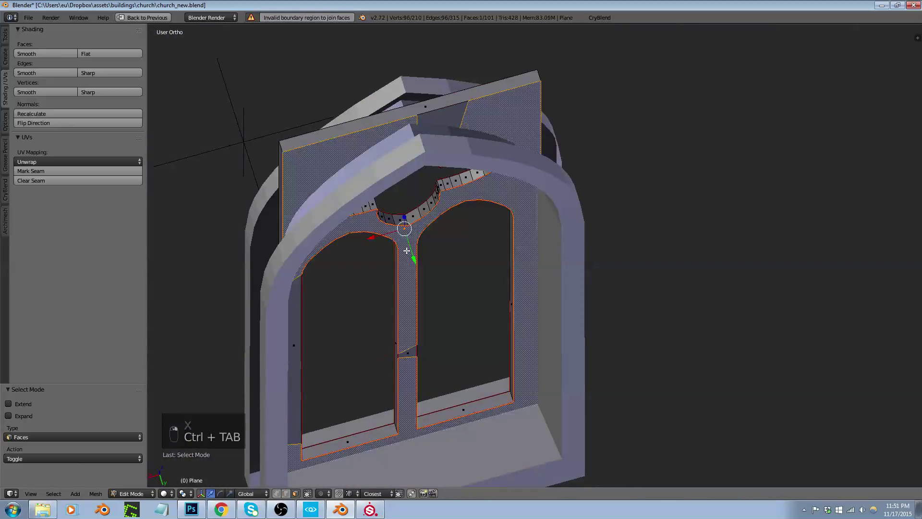
{"action": "right_click", "coordinate": [301, 396], "text": "shift"}
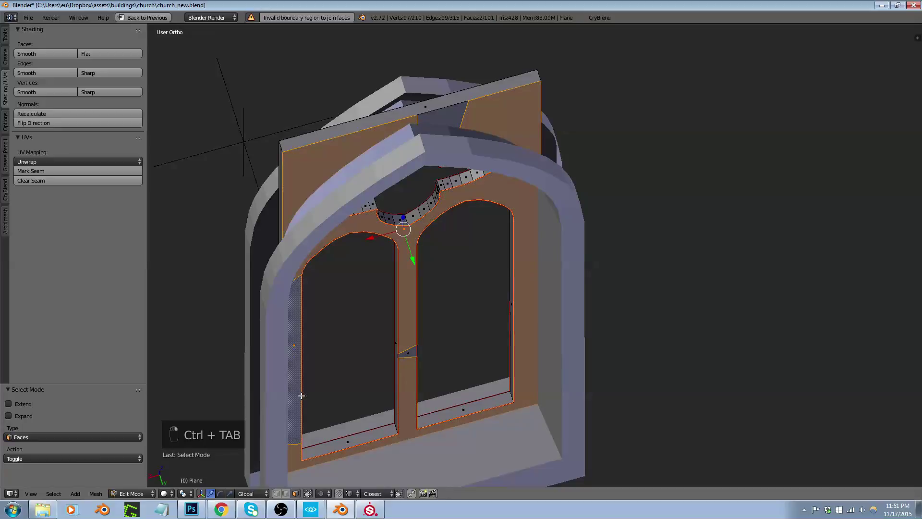
{"action": "right_click", "coordinate": [408, 353], "text": "shift"}
{"action": "key", "text": "s"}
{"action": "key", "text": "y"}
{"action": "key", "text": "0"}
{"action": "key", "text": "Return"}
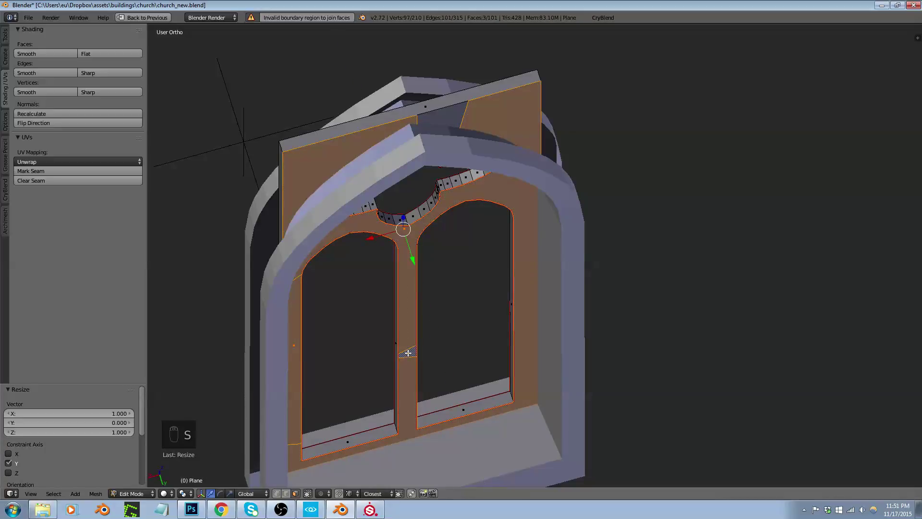
Try to merge the flattened panel faces with Dissolve Faces and with Limited Dissolve
{"action": "key", "text": "x"}
{"action": "left_click", "coordinate": [409, 353]}
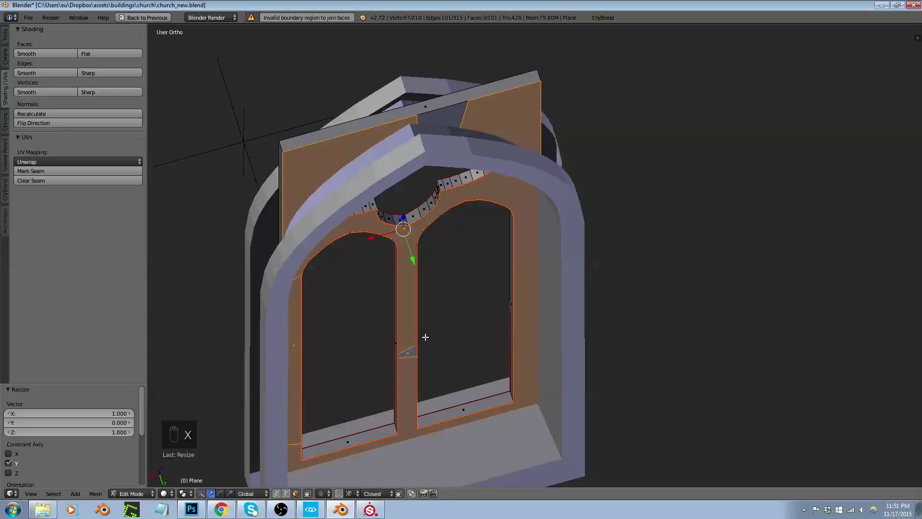
{"action": "key", "text": "x"}
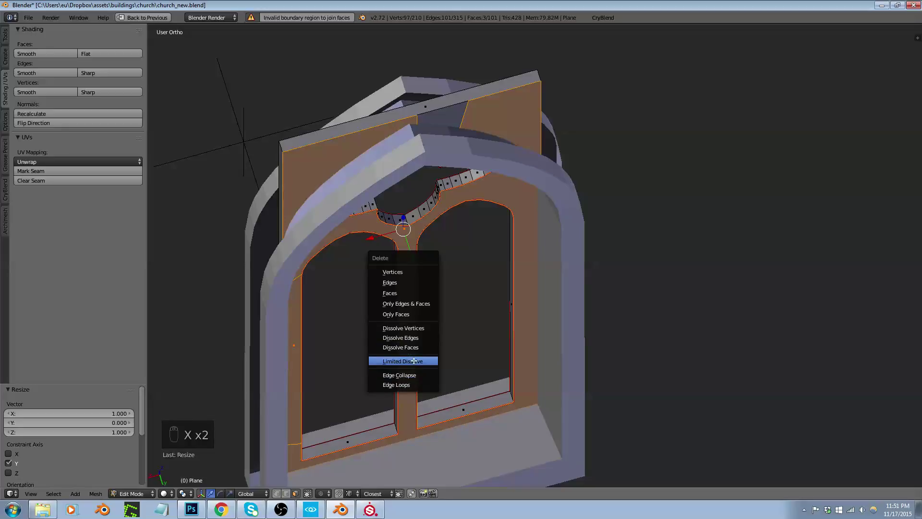
{"action": "left_click", "coordinate": [414, 361]}
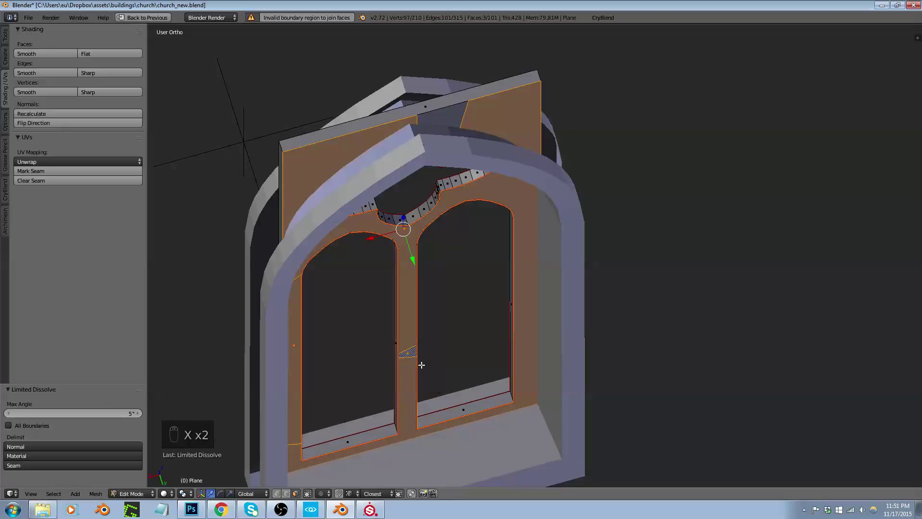
In edge selection mode, select the vertical edge segments along the mullion side of one lancet opening
{"action": "middle_click_drag", "start_coordinate": [423, 353], "coordinate": [288, 315]}
{"action": "middle_click_drag", "start_coordinate": [453, 290], "coordinate": [415, 398]}
{"action": "key", "text": "ctrl+Tab"}
{"action": "left_click", "coordinate": [394, 389]}
{"action": "right_click", "coordinate": [414, 355]}
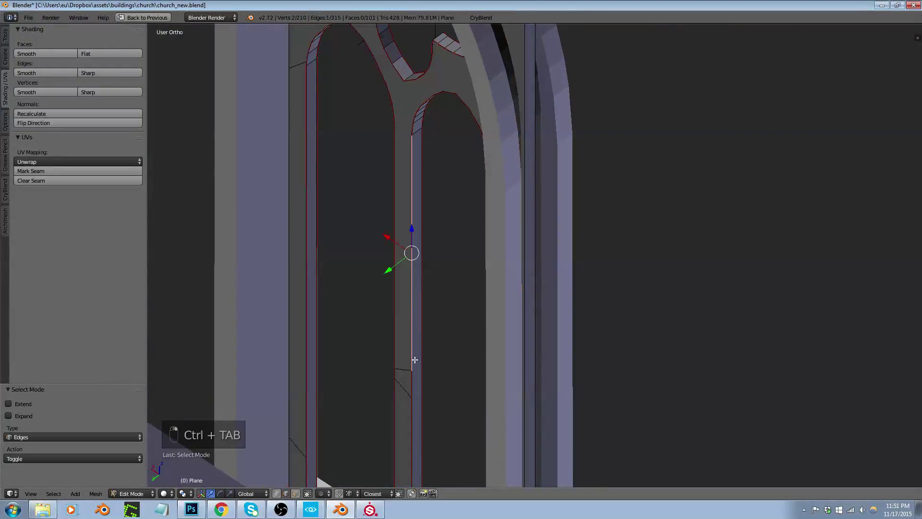
{"action": "right_click", "coordinate": [416, 393], "text": "shift"}
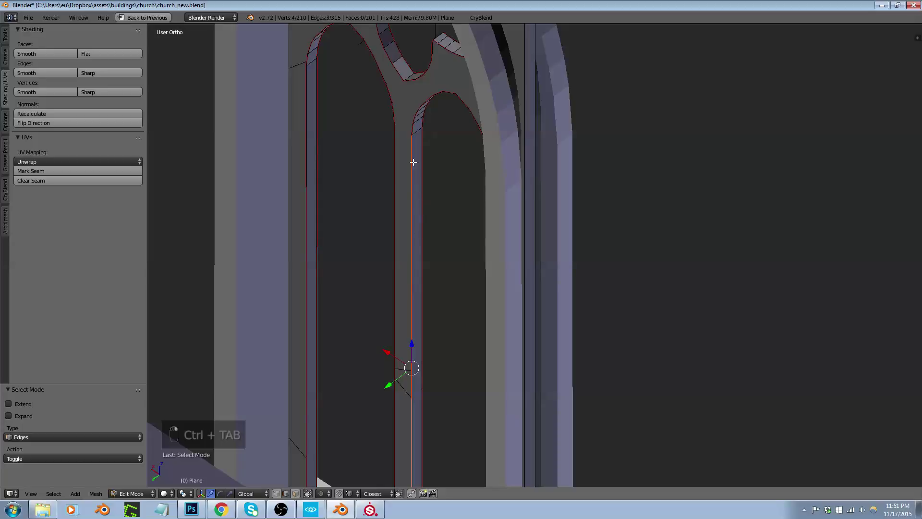
Try to select all geometry linked to the mullion edges, undo it, and restore the selection around the large panel face
{"action": "scroll", "coordinate": [426, 97], "scroll_direction": "up", "scroll_amount": 4}
{"action": "key", "text": "l"}
{"action": "key", "text": "ctrl+z"}
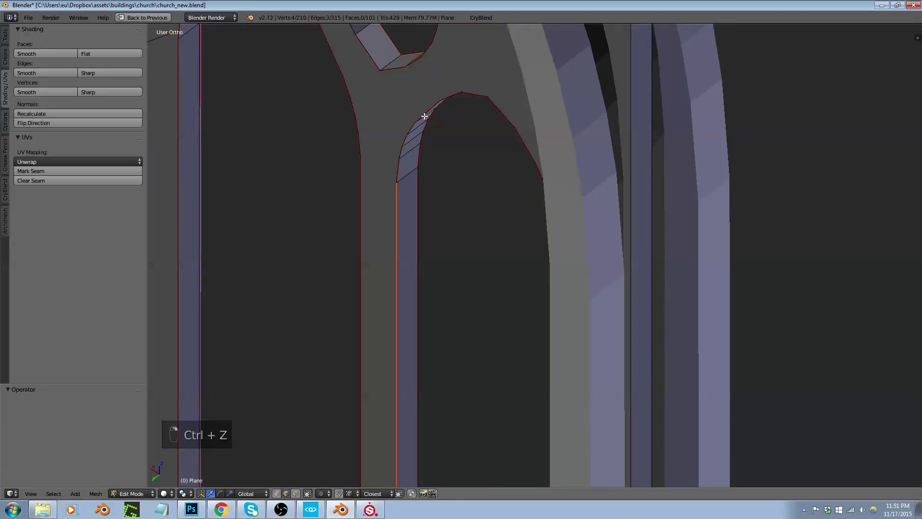
{"action": "key", "text": "ctrl+z"}
{"action": "scroll", "coordinate": [395, 167], "scroll_direction": "up", "scroll_amount": 3}
{"action": "right_click", "coordinate": [401, 164], "text": "alt+shift"}
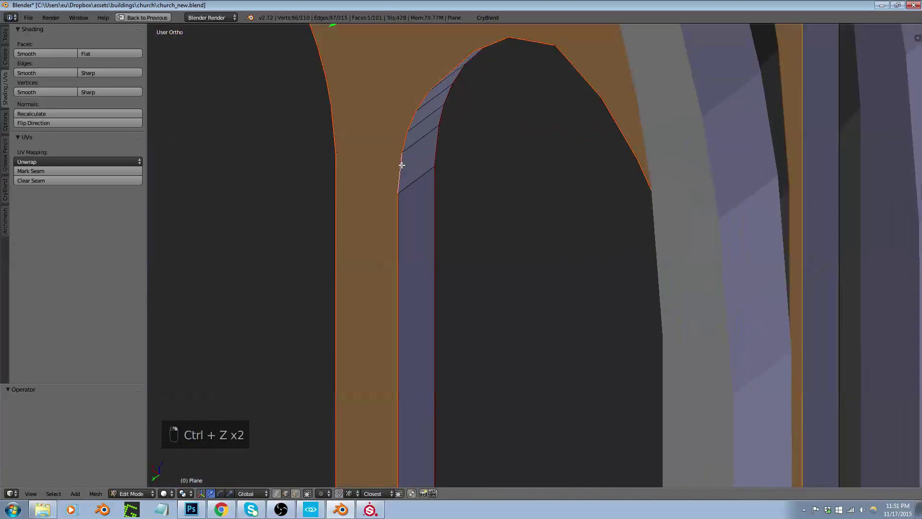
{"action": "scroll", "coordinate": [402, 164], "scroll_direction": "down", "scroll_amount": 5}
{"action": "middle_click_drag", "start_coordinate": [399, 173], "coordinate": [405, 230]}
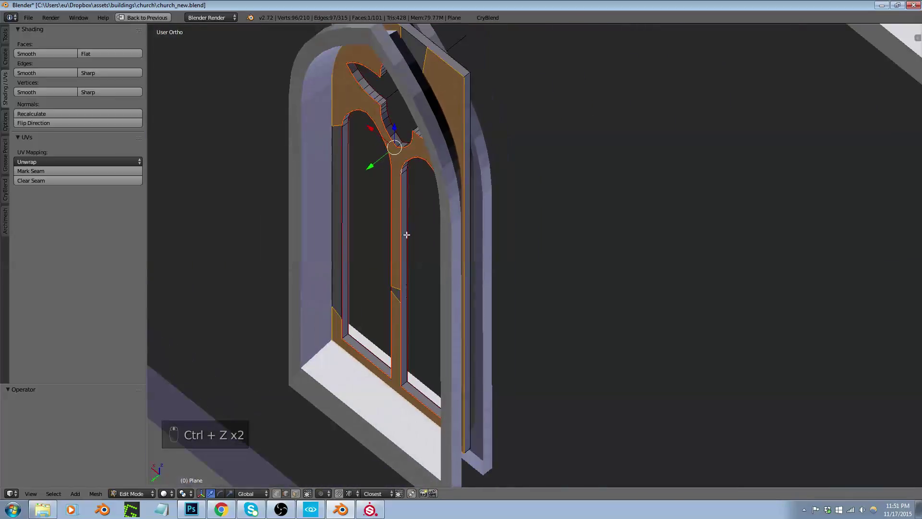
In edge selection mode, adjust the selected edge segments around the small stray face on the central mullion
{"action": "key", "text": "ctrl+Tab"}
{"action": "left_click", "coordinate": [399, 257]}
{"action": "scroll", "coordinate": [400, 281], "scroll_direction": "up", "scroll_amount": 5}
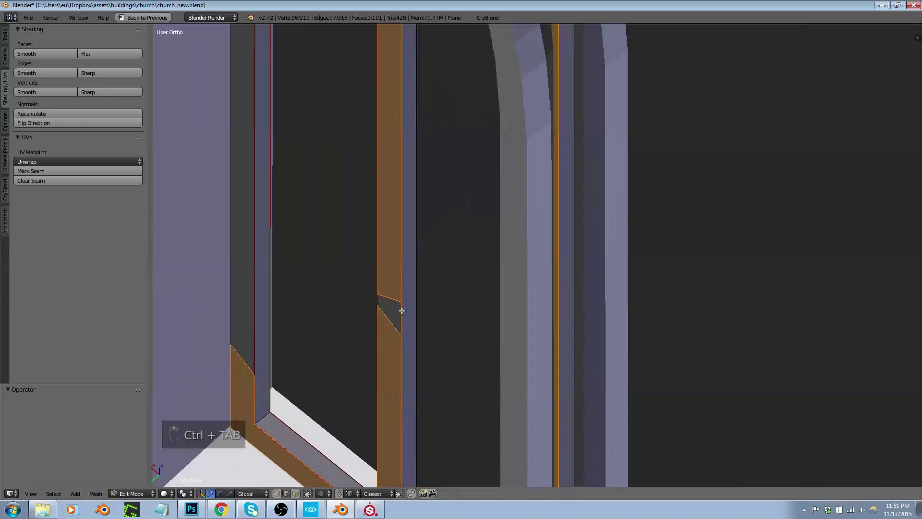
{"action": "right_click", "coordinate": [402, 312]}
{"action": "right_click", "coordinate": [402, 288], "text": "shift"}
{"action": "right_click", "coordinate": [396, 336], "text": "shift"}
{"action": "key", "text": "ctrl+z"}
{"action": "right_click", "coordinate": [401, 351], "text": "shift"}
Adjust the edge selection along the panel's side and upper part, and try a linked selection
{"action": "middle_click_drag", "start_coordinate": [402, 352], "coordinate": [510, 356]}
{"action": "right_click", "coordinate": [491, 441], "text": "shift"}
{"action": "right_click", "coordinate": [503, 337], "text": "shift"}
{"action": "middle_click_drag", "start_coordinate": [501, 260], "coordinate": [469, 445], "text": "shift"}
{"action": "middle_click_drag", "start_coordinate": [511, 86], "coordinate": [469, 303]}
{"action": "right_click", "coordinate": [461, 204], "text": "alt+shift"}
{"action": "key", "text": "ctrl+z"}
{"action": "middle_click_drag", "start_coordinate": [455, 206], "coordinate": [413, 175]}
{"action": "key", "text": "l"}
{"action": "scroll", "coordinate": [412, 174], "scroll_direction": "up", "scroll_amount": 1}
{"action": "scroll", "coordinate": [412, 173], "scroll_direction": "down", "scroll_amount": 2}
In face selection mode, add the small mullion face and the side strip to the selection and try to bevel the panel faces
{"action": "middle_click_drag", "start_coordinate": [438, 215], "coordinate": [488, 238]}
{"action": "key", "text": "ctrl+Tab"}
{"action": "left_click", "coordinate": [476, 247]}
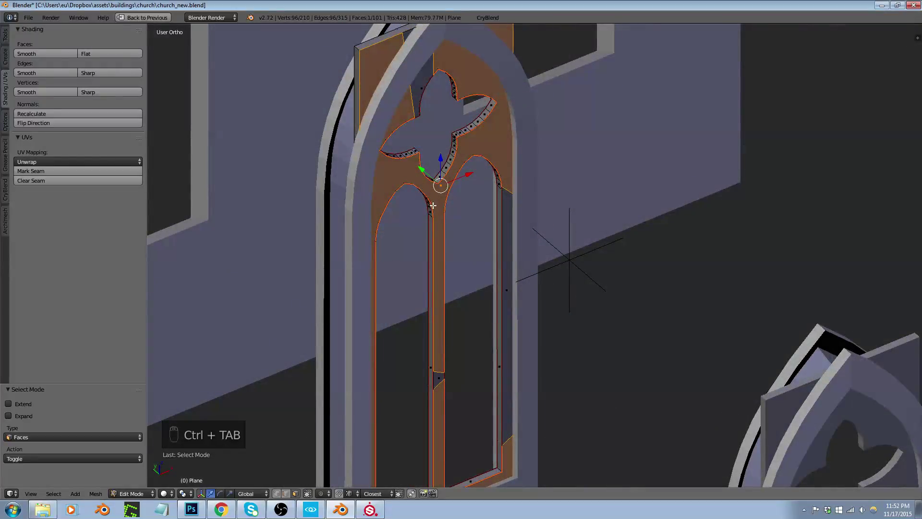
{"action": "right_click", "coordinate": [438, 381], "text": "shift"}
{"action": "right_click", "coordinate": [506, 319], "text": "shift"}
{"action": "scroll", "coordinate": [509, 439], "scroll_direction": "up", "scroll_amount": 4}
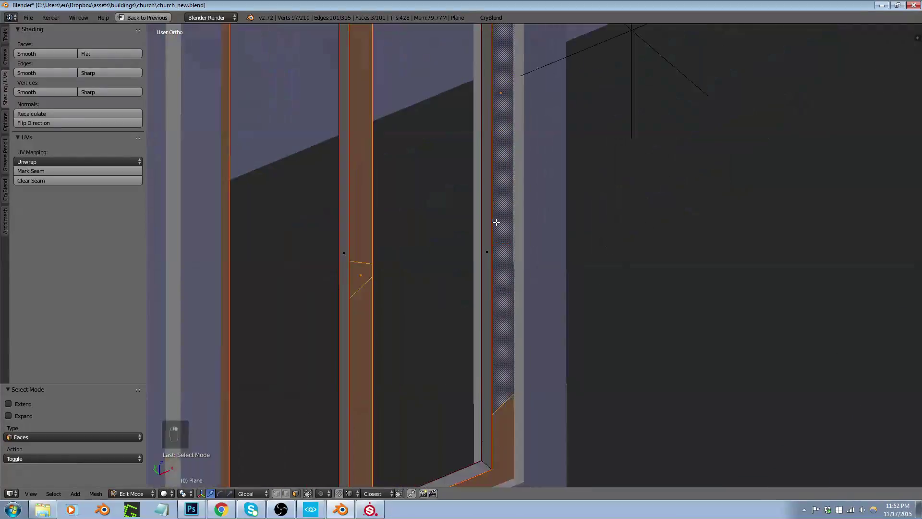
{"action": "scroll", "coordinate": [491, 366], "scroll_direction": "down", "scroll_amount": 2}
{"action": "key", "text": "z"}
{"action": "scroll", "coordinate": [490, 366], "scroll_direction": "up", "scroll_amount": 5}
{"action": "key", "text": "z"}
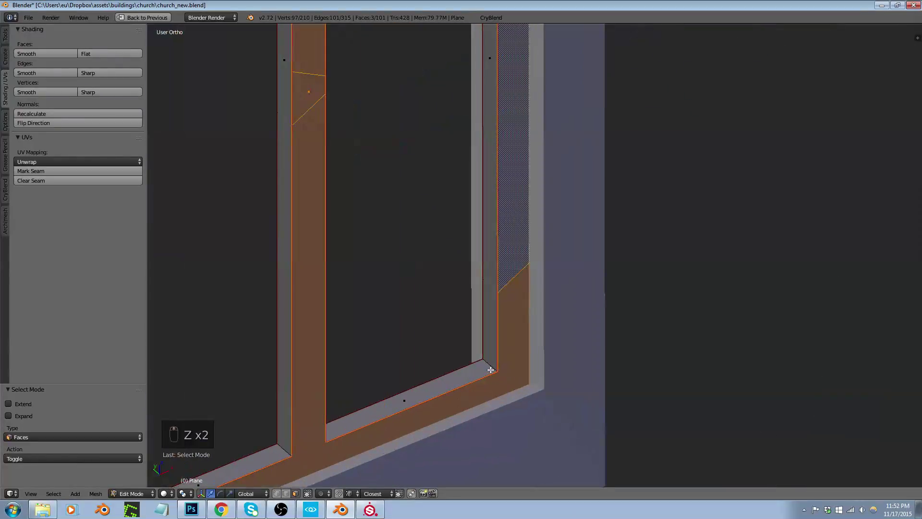
{"action": "key", "text": "ctrl+b"}
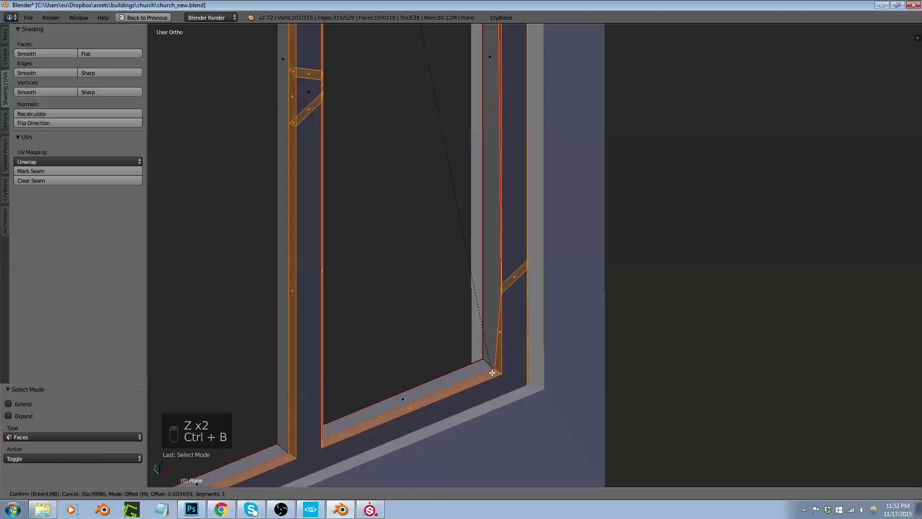
{"action": "right_click", "coordinate": [492, 372]}
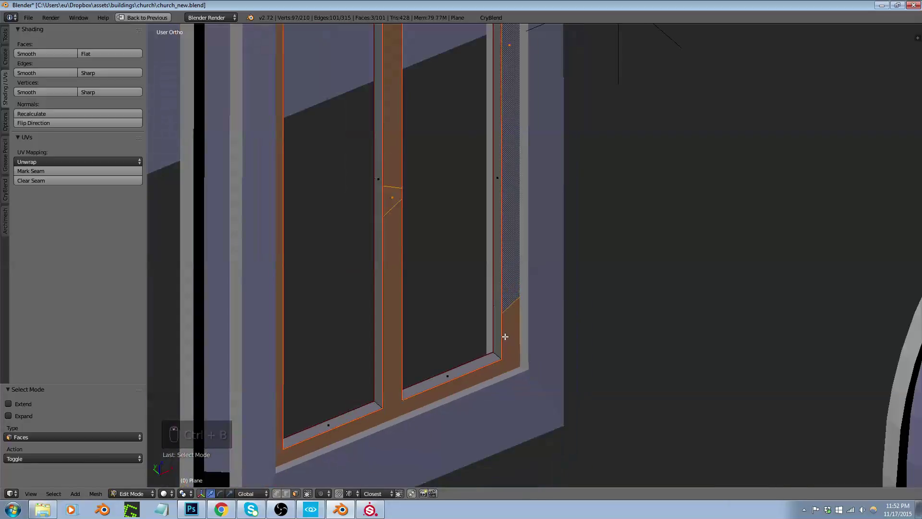
{"action": "scroll", "coordinate": [505, 337], "scroll_direction": "down", "scroll_amount": 3}
{"action": "right_click", "coordinate": [497, 150], "text": "shift"}
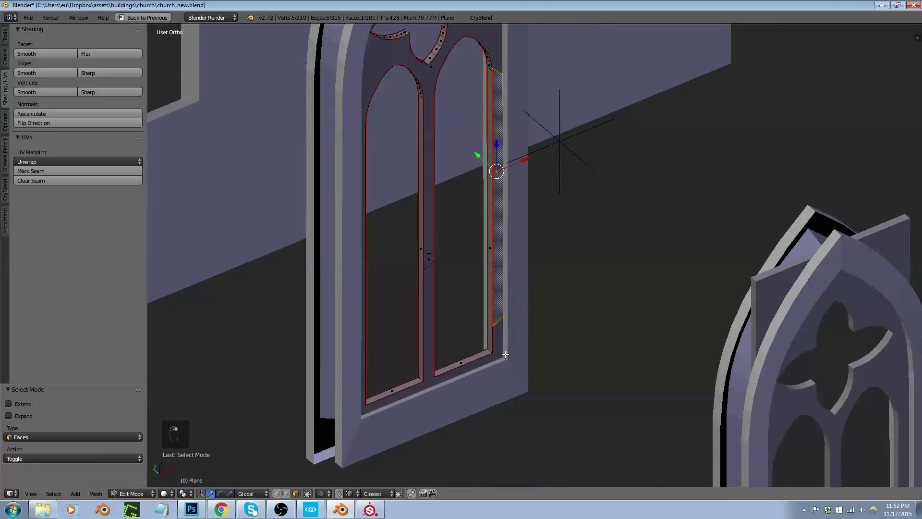
{"action": "scroll", "coordinate": [495, 150], "scroll_direction": "down", "scroll_amount": 2}
{"action": "scroll", "coordinate": [487, 120], "scroll_direction": "up", "scroll_amount": 4}
{"action": "mouse_move", "coordinate": [445, 213]}
{"action": "middle_mouse_down"}
{"action": "mouse_move", "coordinate": [432, 223]}
{"action": "mouse_move", "coordinate": [470, 235]}
{"action": "mouse_move", "coordinate": [428, 208]}
{"action": "middle_mouse_up"}
{"action": "key", "text": "ctrl+Tab"}
{"action": "left_click", "coordinate": [426, 216]}
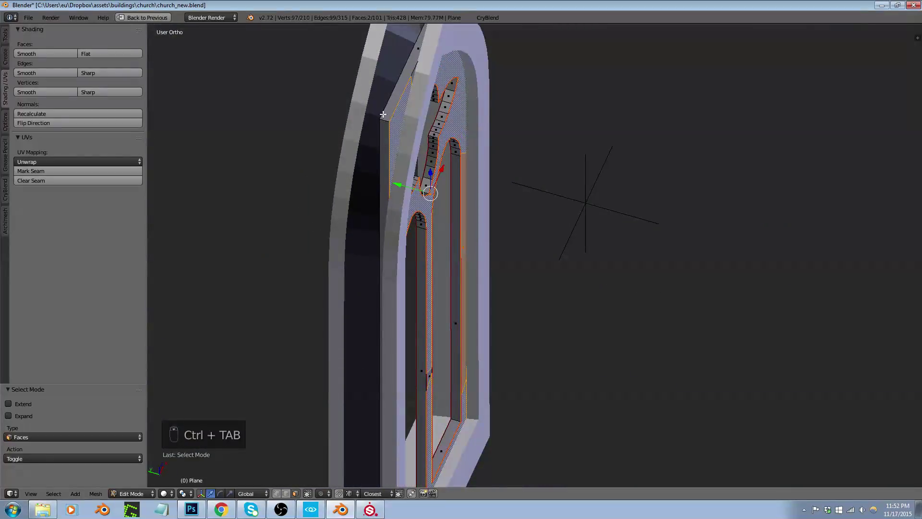
Select the four thin outer rim faces around the window panel in wireframe view and delete them
{"action": "right_click", "coordinate": [387, 120], "text": "alt"}
{"action": "key", "text": "z"}
{"action": "right_click", "coordinate": [388, 103], "text": "shift"}
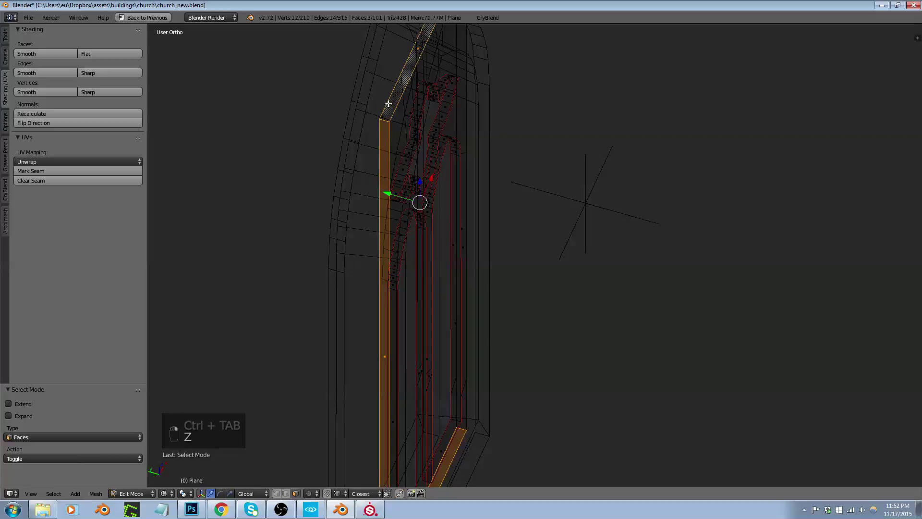
{"action": "scroll", "coordinate": [372, 139], "scroll_direction": "down", "scroll_amount": 2}
{"action": "middle_click_drag", "start_coordinate": [485, 193], "coordinate": [477, 302]}
{"action": "left_click", "coordinate": [463, 288], "text": "shift"}
{"action": "scroll", "coordinate": [461, 444], "scroll_direction": "up", "scroll_amount": 6}
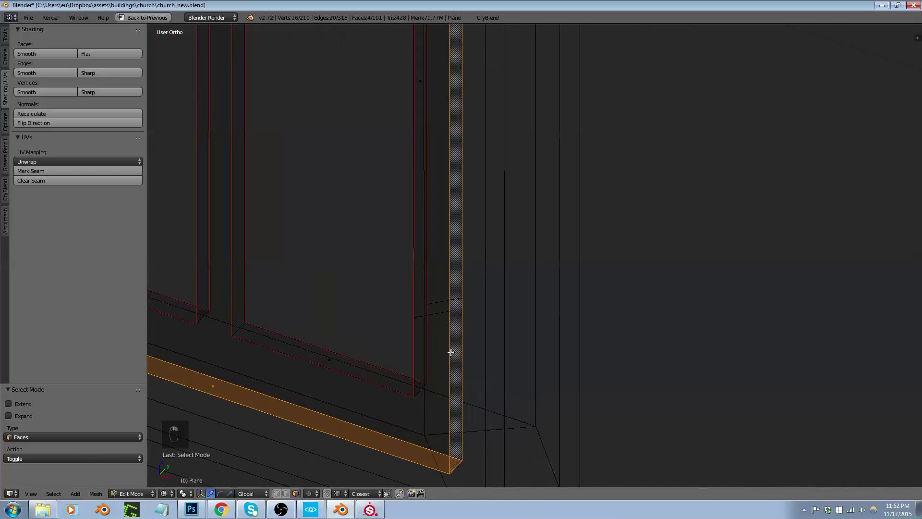
{"action": "key", "text": "x"}
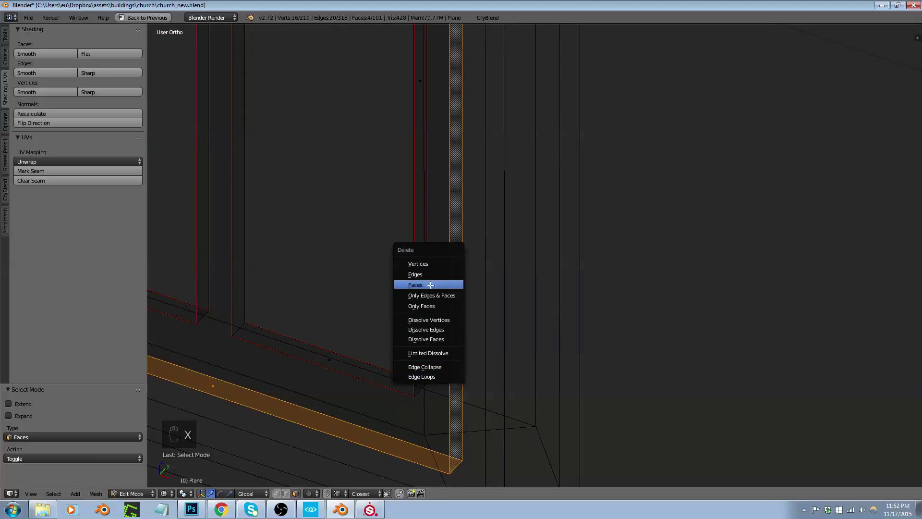
{"action": "left_click", "coordinate": [430, 285]}
Return to solid shading and select the large panel face in face selection mode
{"action": "scroll", "coordinate": [434, 312], "scroll_direction": "up", "scroll_amount": 4}
{"action": "key", "text": "ctrl+Tab"}
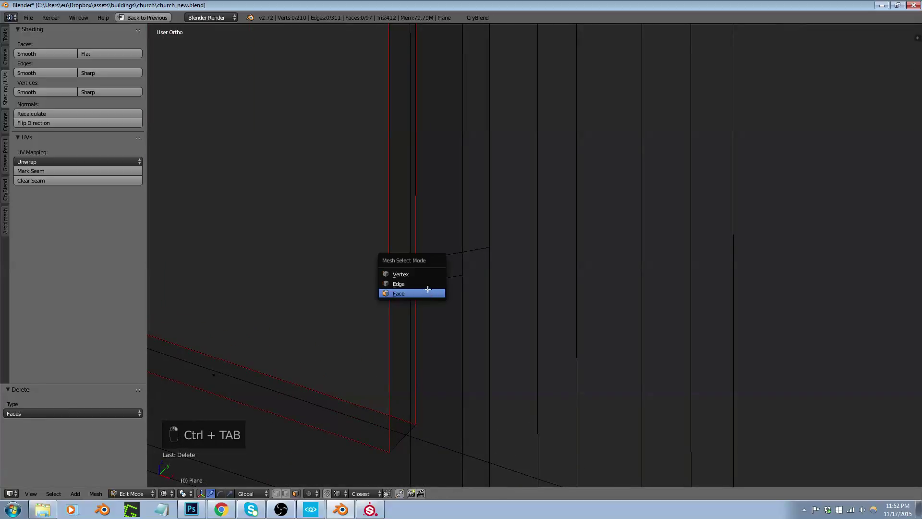
{"action": "left_click", "coordinate": [422, 284]}
{"action": "key", "text": "z"}
{"action": "scroll", "coordinate": [475, 330], "scroll_direction": "up", "scroll_amount": 2}
{"action": "scroll", "coordinate": [480, 336], "scroll_direction": "down", "scroll_amount": 3}
{"action": "key", "text": "ctrl+Tab"}
{"action": "left_click", "coordinate": [435, 350]}
{"action": "scroll", "coordinate": [470, 280], "scroll_direction": "down", "scroll_amount": 3}
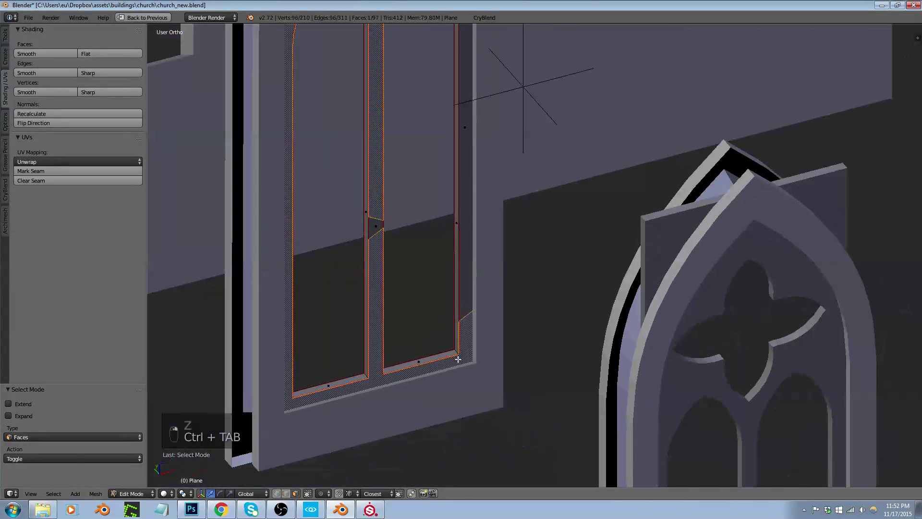
Add the side strip, the small mullion face and the face beside the quatrefoil to the selection, and scale them to 0 along Y
{"action": "right_click", "coordinate": [463, 196], "text": "shift"}
{"action": "right_click", "coordinate": [378, 224], "text": "shift"}
{"action": "scroll", "coordinate": [372, 328], "scroll_direction": "down", "scroll_amount": 3}
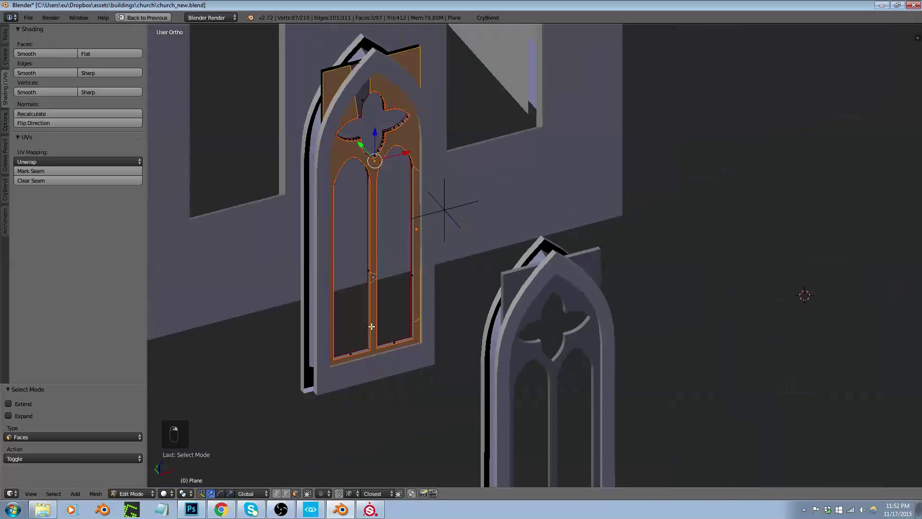
{"action": "right_click", "coordinate": [362, 101], "text": "shift"}
{"action": "scroll", "coordinate": [373, 145], "scroll_direction": "up", "scroll_amount": 4}
{"action": "key", "text": "s"}
{"action": "key", "text": "y"}
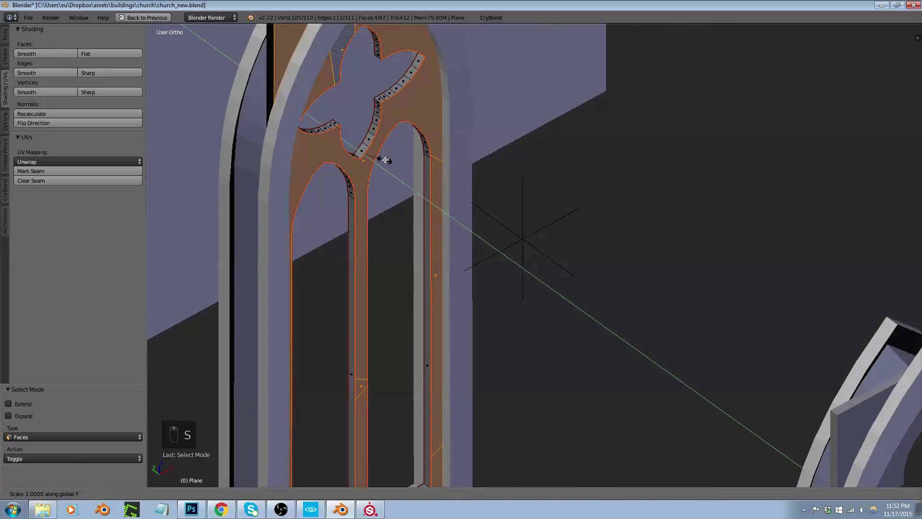
{"action": "key", "text": "Return"}
{"action": "scroll", "coordinate": [416, 190], "scroll_direction": "up", "scroll_amount": 6}
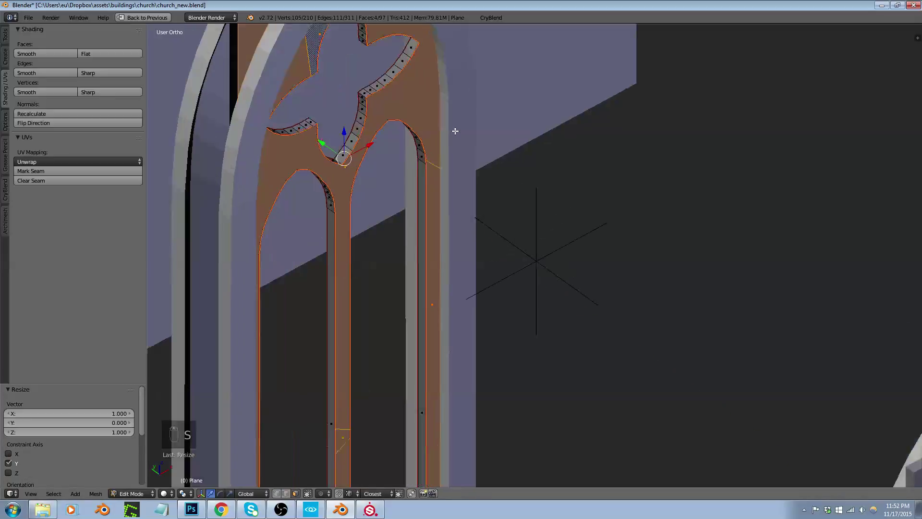
In edge selection mode, select the slanted stray edge beside the lancet arch, try deleting it with Edges, and undo the deletion
{"action": "key", "text": "ctrl+Tab"}
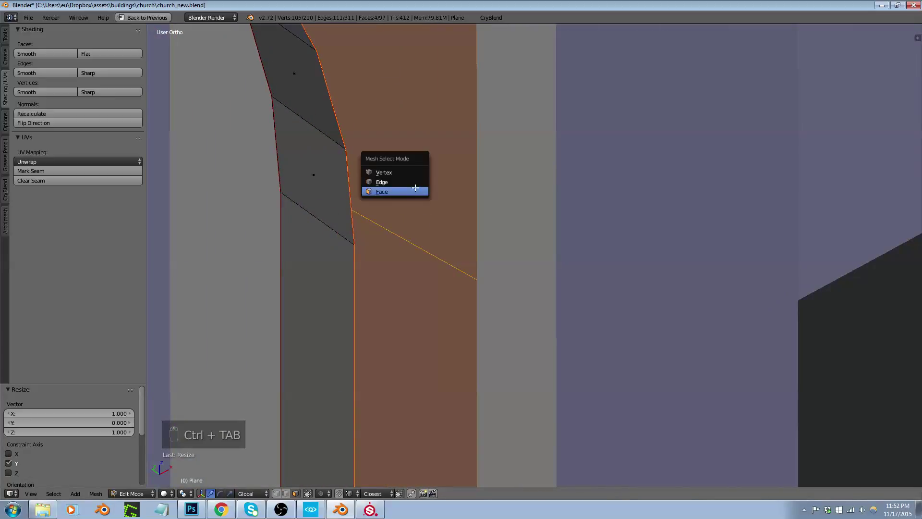
{"action": "left_click", "coordinate": [411, 181]}
{"action": "right_click", "coordinate": [397, 227]}
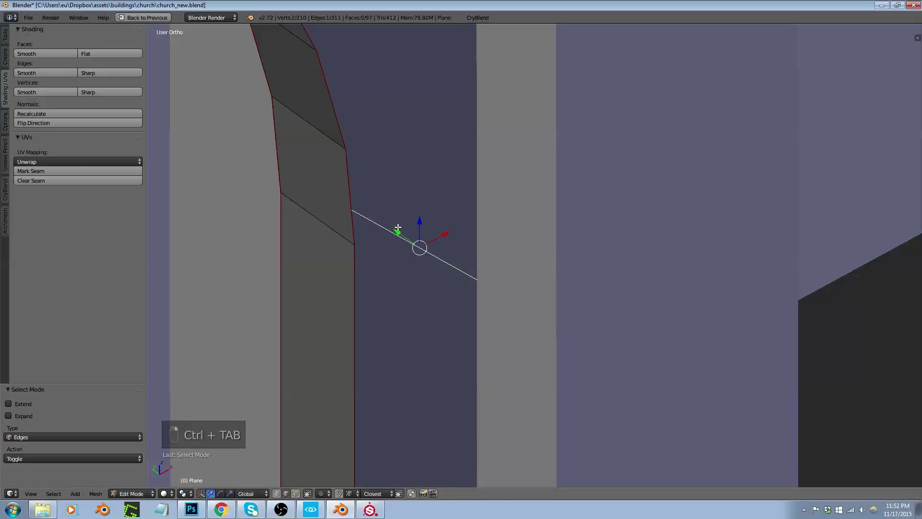
{"action": "key", "text": "x"}
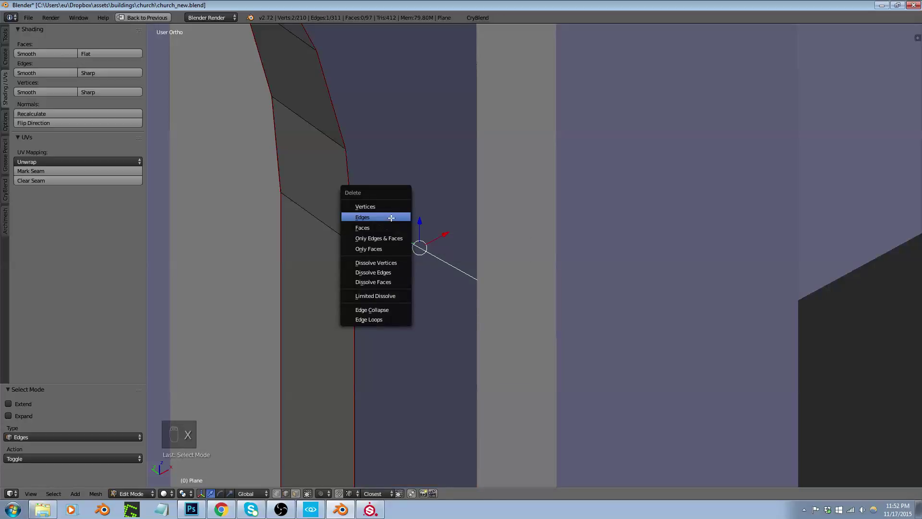
{"action": "left_click", "coordinate": [392, 218]}
{"action": "scroll", "coordinate": [397, 223], "scroll_direction": "down", "scroll_amount": 5}
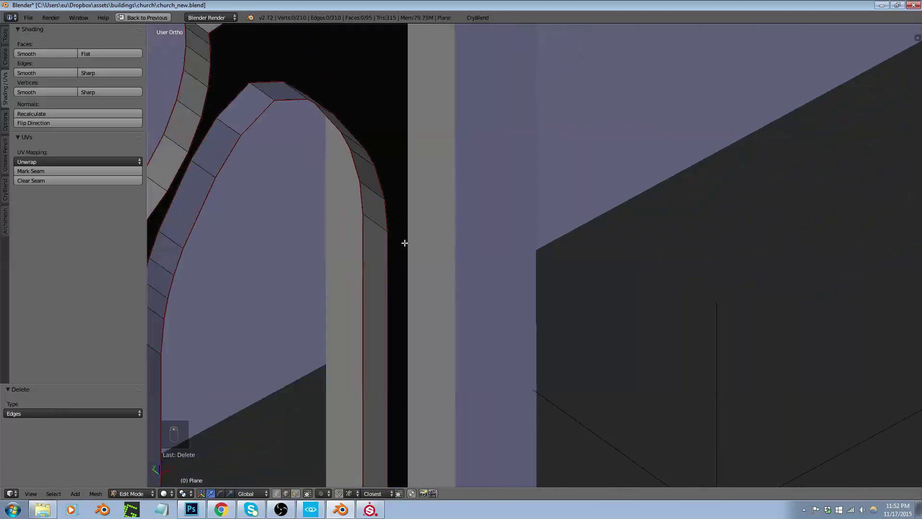
{"action": "key", "text": "ctrl+z"}
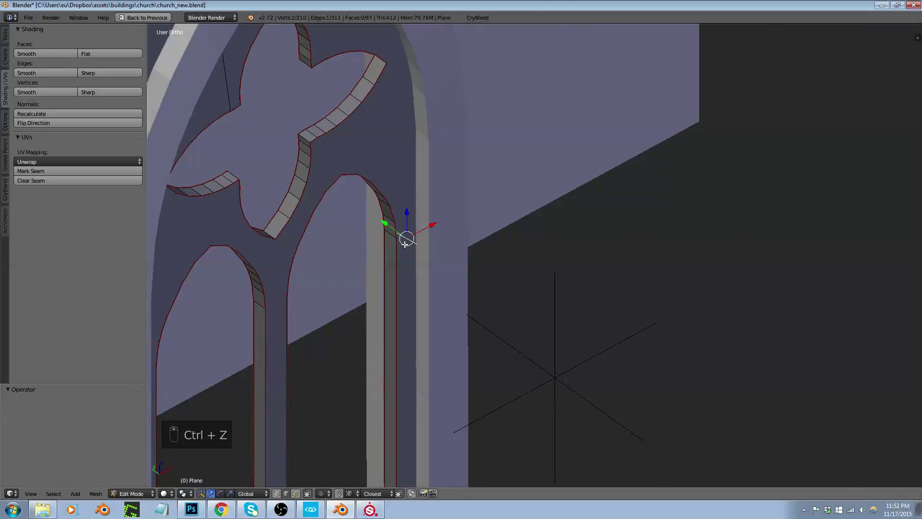
Try to remove the slanted stray edge beside the lancet arch with Dissolve Edges
{"action": "key", "text": "z"}
{"action": "key", "text": "z"}
{"action": "key", "text": "x"}
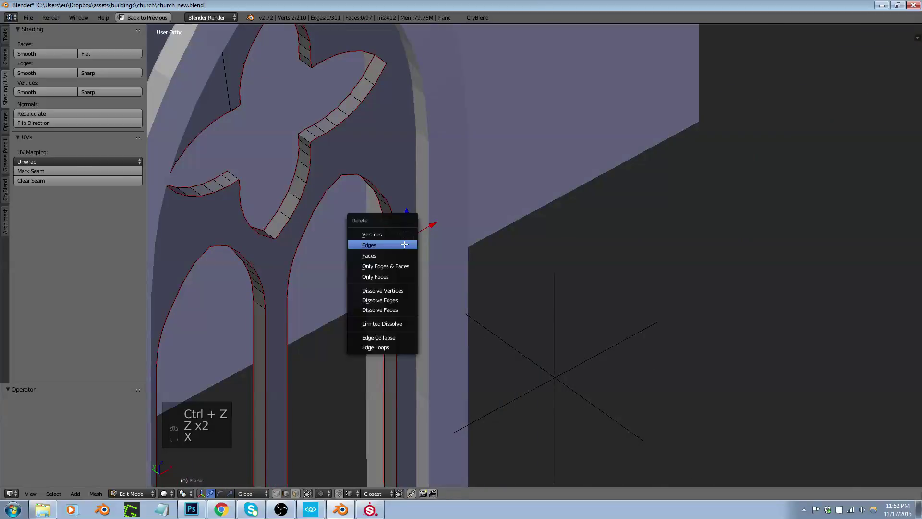
{"action": "left_click", "coordinate": [396, 301]}
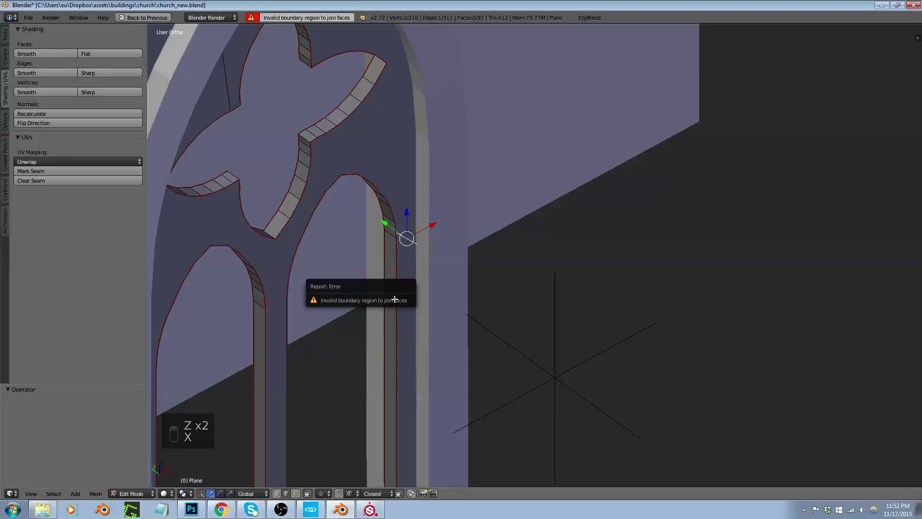
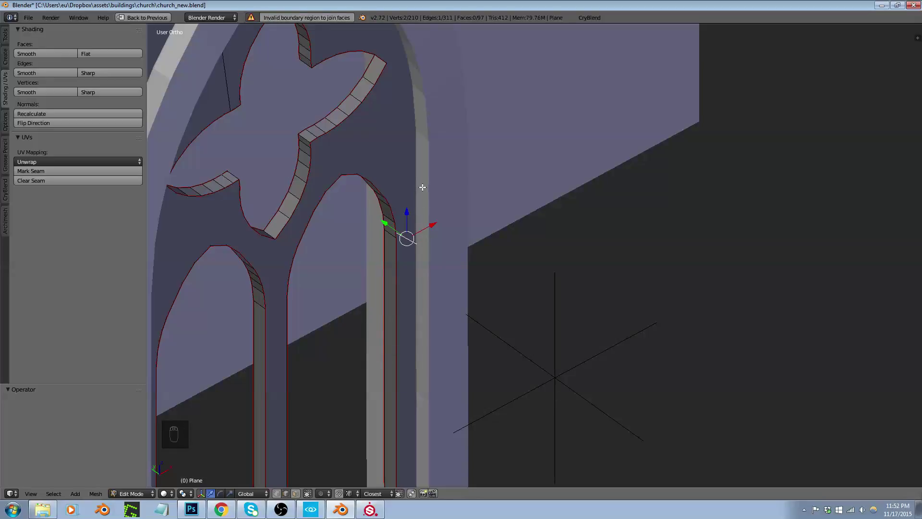
Try to move the short edge beside the outer lancet arch by -0.207 along Y
{"action": "key", "text": "g"}
{"action": "key", "text": "y"}
{"action": "left_click", "coordinate": [422, 250]}
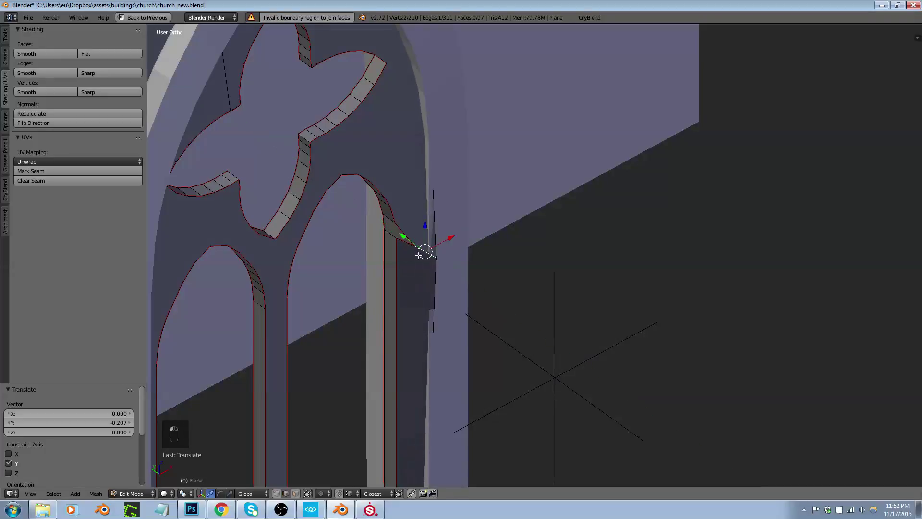
{"action": "scroll", "coordinate": [426, 251], "scroll_direction": "up", "scroll_amount": 4}
{"action": "middle_click_drag", "start_coordinate": [426, 251], "coordinate": [426, 215]}
{"action": "scroll", "coordinate": [411, 239], "scroll_direction": "up", "scroll_amount": 5}
{"action": "key", "text": "ctrl+z"}
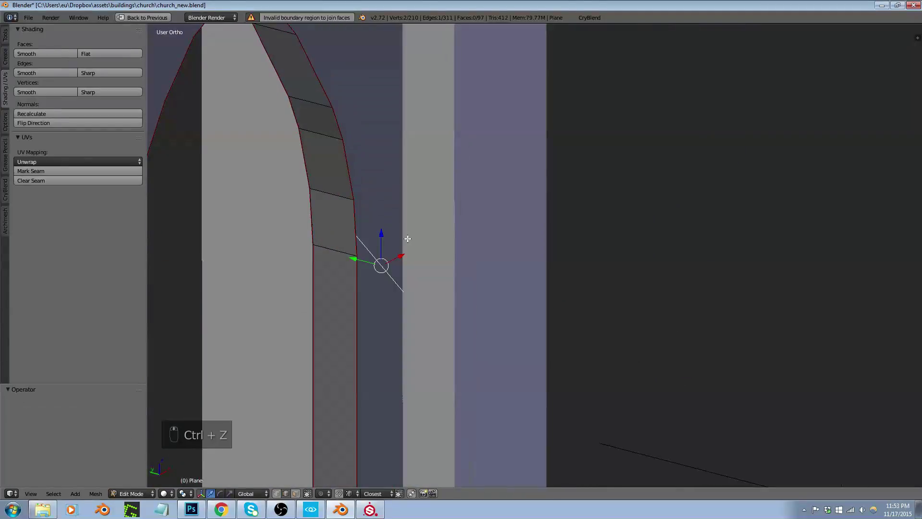
Switch to vertex selection and connect the two loose vertices across the inner face of the lancet arch
{"action": "scroll", "coordinate": [379, 237], "scroll_direction": "up", "scroll_amount": 5}
{"action": "middle_click_drag", "start_coordinate": [327, 237], "coordinate": [399, 248]}
{"action": "key", "text": "ctrl+Tab"}
{"action": "left_click", "coordinate": [379, 239]}
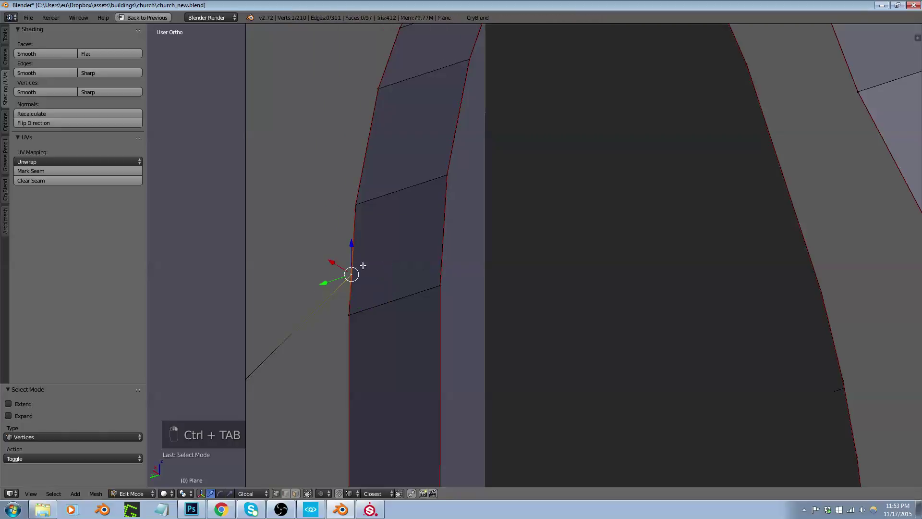
{"action": "key", "text": "j"}
Connect the upper and lower vertex pairs across one side face of the central mullion
{"action": "middle_click_drag", "start_coordinate": [437, 254], "coordinate": [320, 283]}
{"action": "scroll", "coordinate": [357, 212], "scroll_direction": "down", "scroll_amount": 3}
{"action": "middle_click_drag", "start_coordinate": [385, 271], "coordinate": [380, 271]}
{"action": "scroll", "coordinate": [407, 211], "scroll_direction": "down", "scroll_amount": 5}
{"action": "middle_click_drag", "start_coordinate": [408, 227], "coordinate": [312, 312]}
{"action": "middle_click_drag", "start_coordinate": [298, 420], "coordinate": [306, 336], "text": "shift"}
{"action": "scroll", "coordinate": [303, 372], "scroll_direction": "up", "scroll_amount": 5}
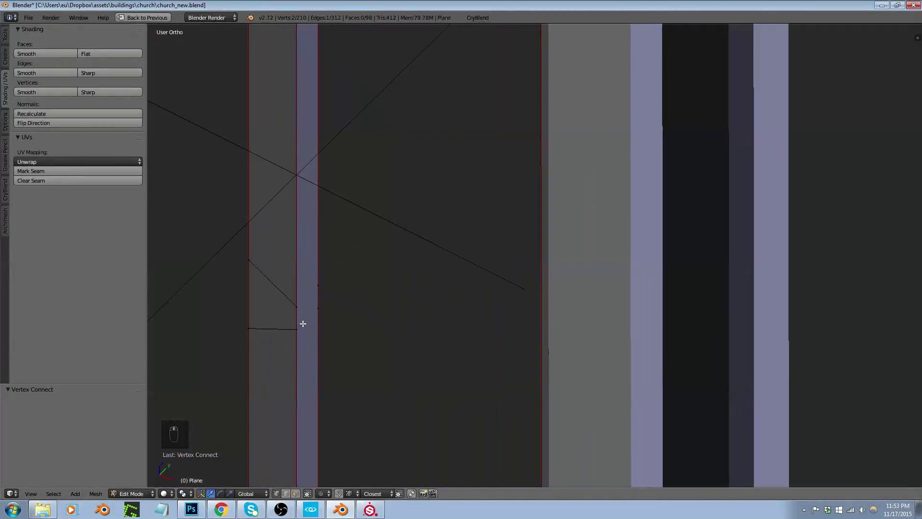
{"action": "scroll", "coordinate": [302, 323], "scroll_direction": "up", "scroll_amount": 4}
{"action": "right_click", "coordinate": [297, 287]}
{"action": "right_click", "coordinate": [327, 244], "text": "shift"}
{"action": "right_click", "coordinate": [291, 335]}
{"action": "right_click", "coordinate": [337, 293], "text": "shift"}
{"action": "key", "text": "j"}
Connect the matching upper and lower vertex pairs across the mullion's opposite side face
{"action": "middle_click_drag", "start_coordinate": [285, 307], "coordinate": [383, 303]}
{"action": "right_click", "coordinate": [255, 285]}
{"action": "right_click", "coordinate": [207, 244], "text": "shift"}
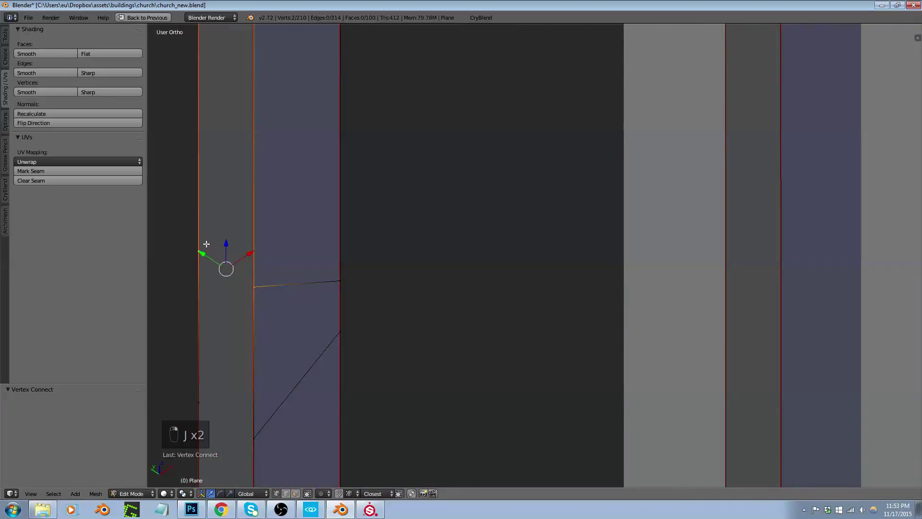
{"action": "right_click", "coordinate": [252, 435]}
{"action": "right_click", "coordinate": [207, 393], "text": "shift"}
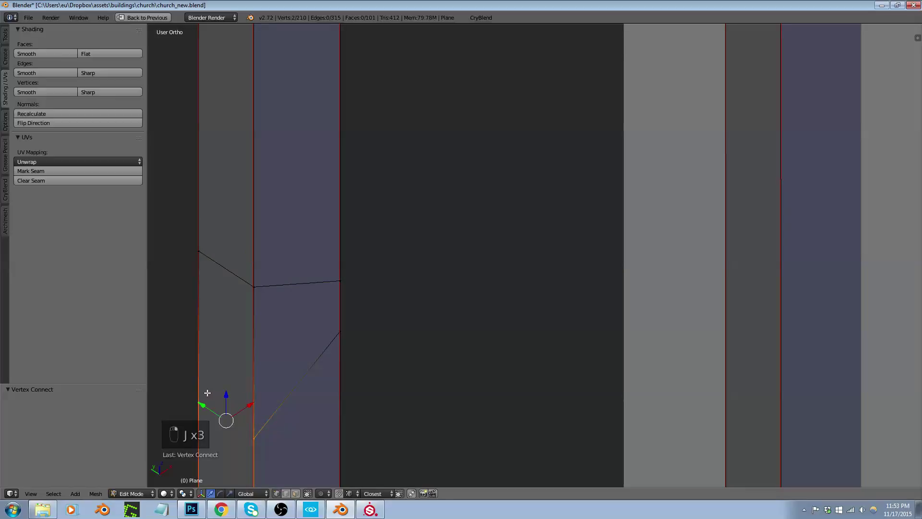
Switch to edge selection and flatten the lower edge ring of the mullion by scaling it to 0 along Z
{"action": "key", "text": "ctrl+Tab"}
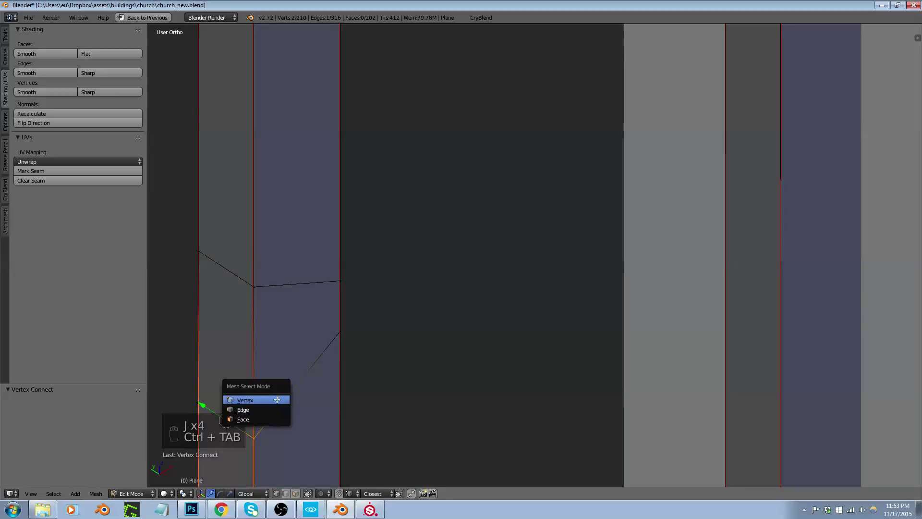
{"action": "left_click", "coordinate": [272, 399]}
{"action": "right_click", "coordinate": [291, 389], "text": "shift"}
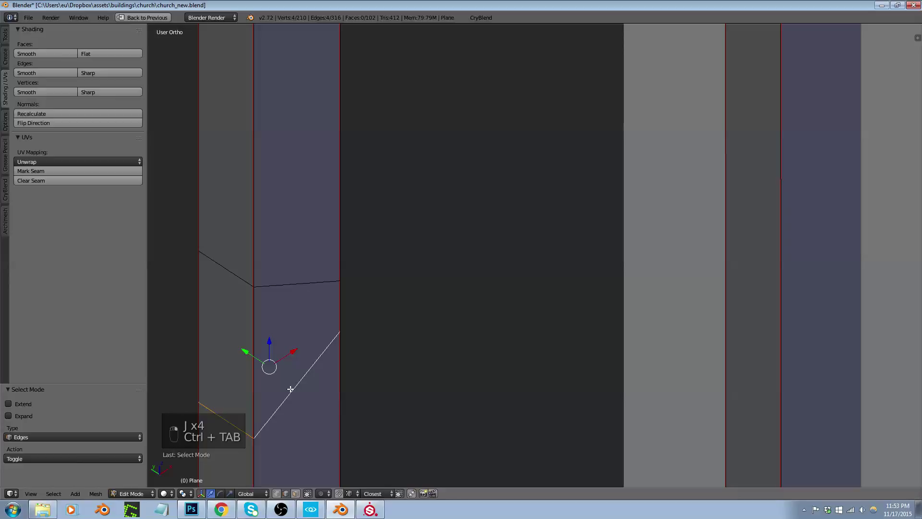
{"action": "key", "text": "s"}
{"action": "key", "text": "z"}
{"action": "key", "text": "0"}
{"action": "key", "text": "Return"}
Flatten the mullion's upper edge ring along Z and try to delete it as an edge loop
{"action": "middle_click_drag", "start_coordinate": [281, 372], "coordinate": [294, 274], "text": "shift"}
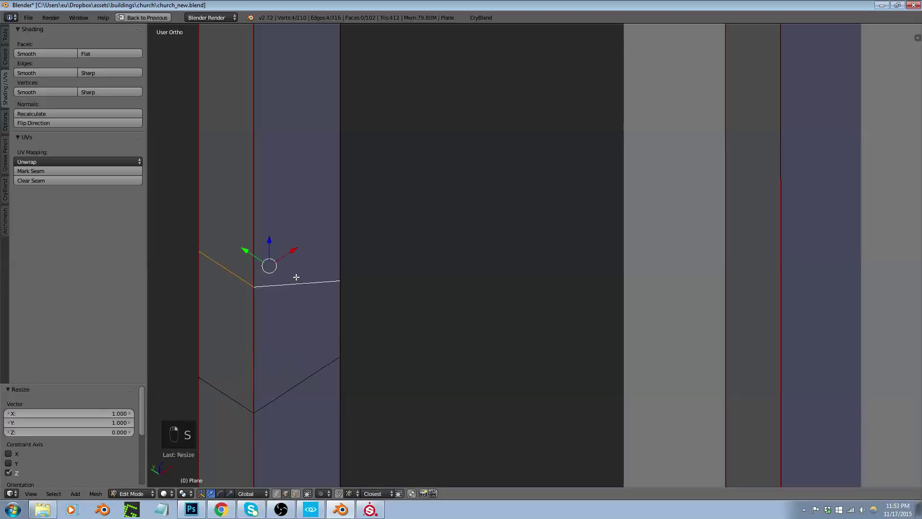
{"action": "key", "text": "x"}
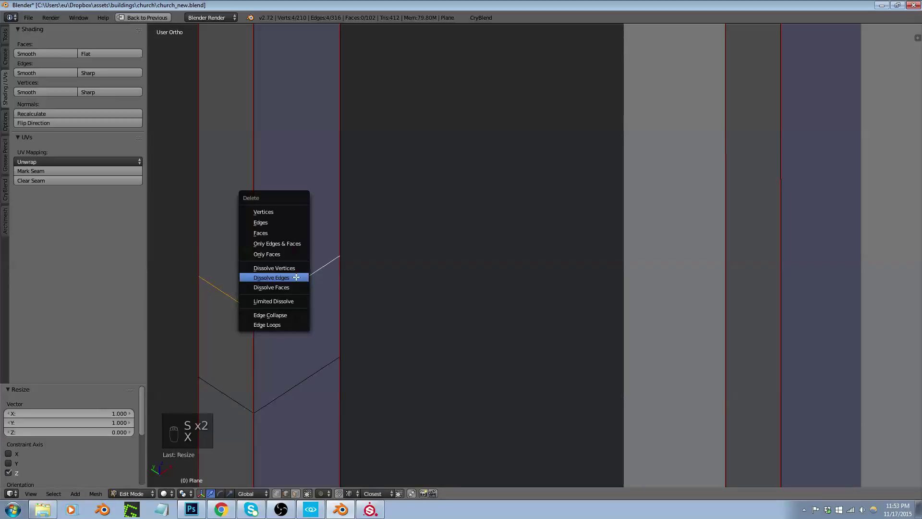
{"action": "left_click", "coordinate": [280, 325]}
Select both edge rings on the mullion and scale them to 0 along Z so they share one height
{"action": "middle_click_drag", "start_coordinate": [361, 250], "coordinate": [304, 342]}
{"action": "right_click", "coordinate": [303, 348], "text": "shift"}
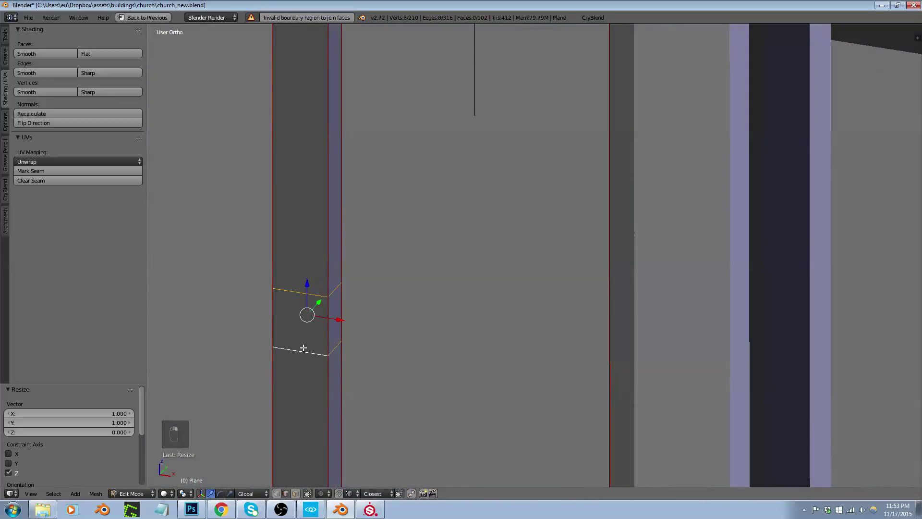
{"action": "key", "text": "s"}
{"action": "key", "text": "z"}
{"action": "key", "text": "0"}
{"action": "key", "text": "Return"}
Move the merged mullion edge rings down by 2.289 along Z to the foot of the mullion
{"action": "scroll", "coordinate": [312, 343], "scroll_direction": "down", "scroll_amount": 4}
{"action": "scroll", "coordinate": [314, 343], "scroll_direction": "down", "scroll_amount": 3}
{"action": "middle_click_drag", "start_coordinate": [317, 342], "coordinate": [347, 335]}
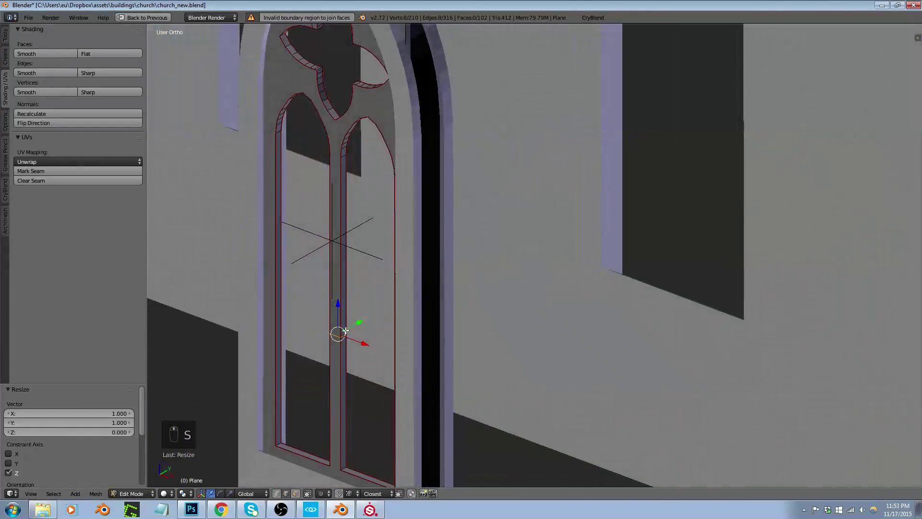
{"action": "scroll", "coordinate": [339, 269], "scroll_direction": "up", "scroll_amount": 5}
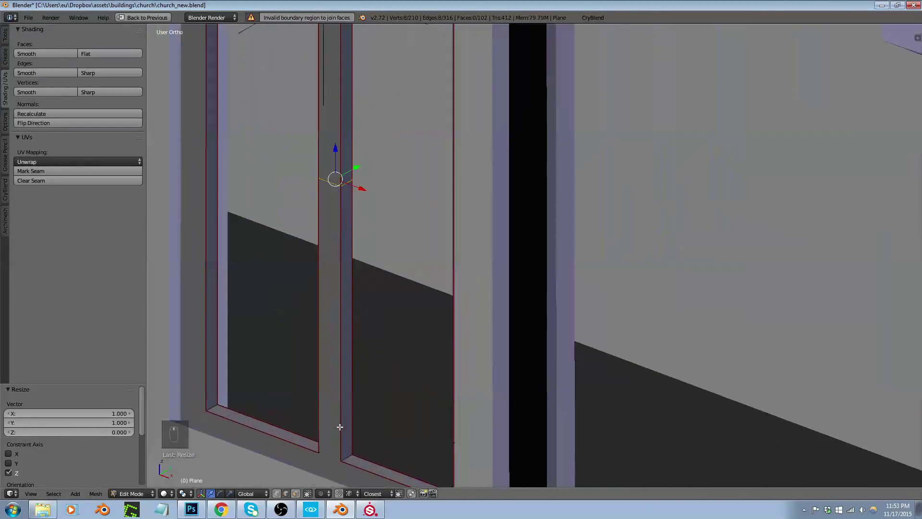
{"action": "key", "text": "g"}
{"action": "key", "text": "z"}
{"action": "left_click", "coordinate": [339, 459]}
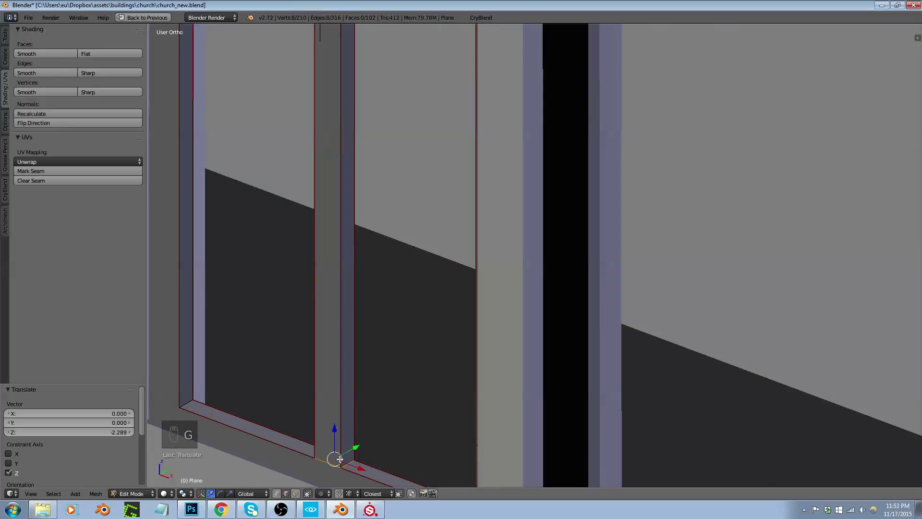
Select the whole window tracery mesh and remove its doubled vertices
{"action": "scroll", "coordinate": [340, 432], "scroll_direction": "down", "scroll_amount": 4}
{"action": "middle_click_drag", "start_coordinate": [341, 350], "coordinate": [377, 344]}
{"action": "key", "text": "a"}
{"action": "key", "text": "a"}
{"action": "middle_click_drag", "start_coordinate": [362, 264], "coordinate": [382, 268]}
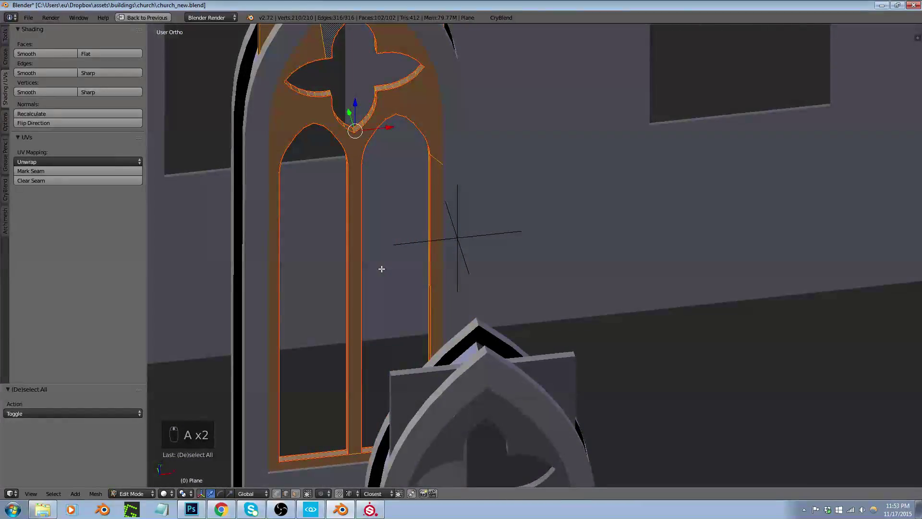
{"action": "key", "text": "x"}
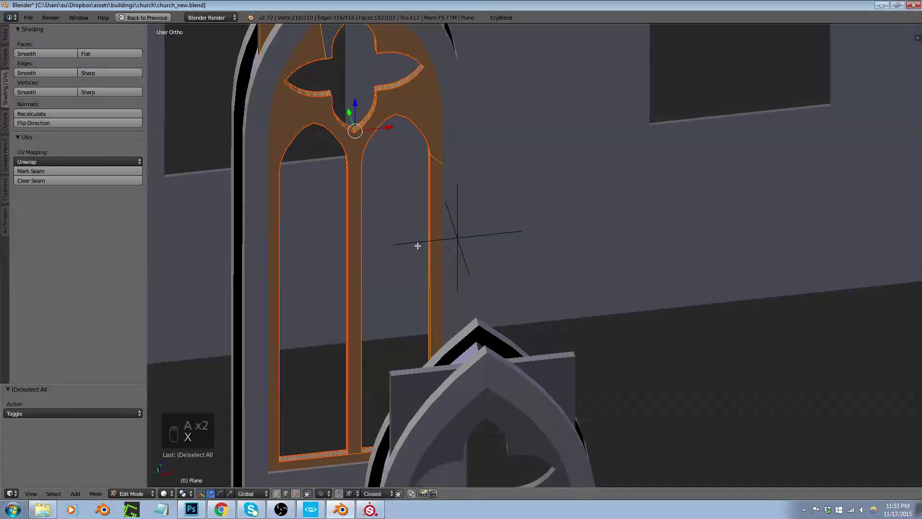
{"action": "key", "text": "ctrl+v"}
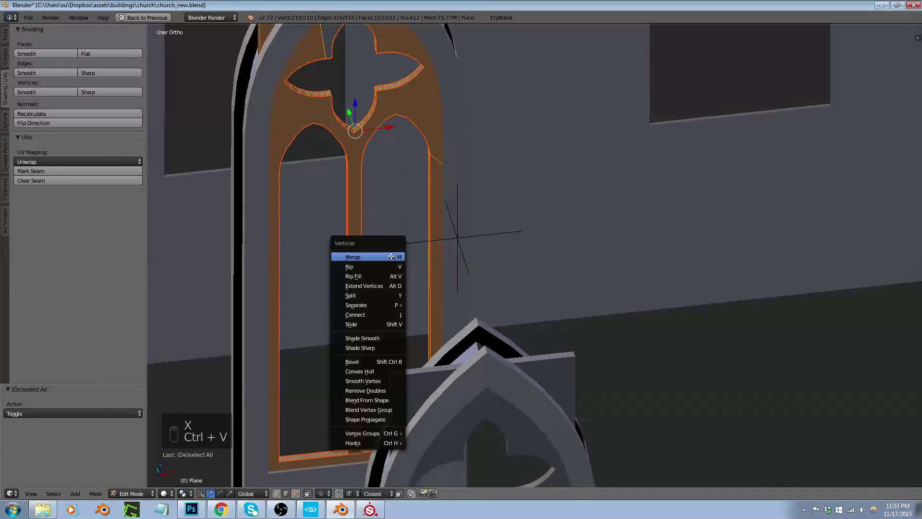
{"action": "left_click", "coordinate": [364, 391]}
{"action": "middle_click_drag", "start_coordinate": [346, 326], "coordinate": [382, 310]}
Undo the doubles removal and the downward move of the mullion edge rings
{"action": "key", "text": "ctrl+z"}
{"action": "scroll", "coordinate": [366, 424], "scroll_direction": "up", "scroll_amount": 4}
{"action": "scroll", "coordinate": [357, 373], "scroll_direction": "up", "scroll_amount": 5}
{"action": "right_click", "coordinate": [350, 414], "text": "alt"}
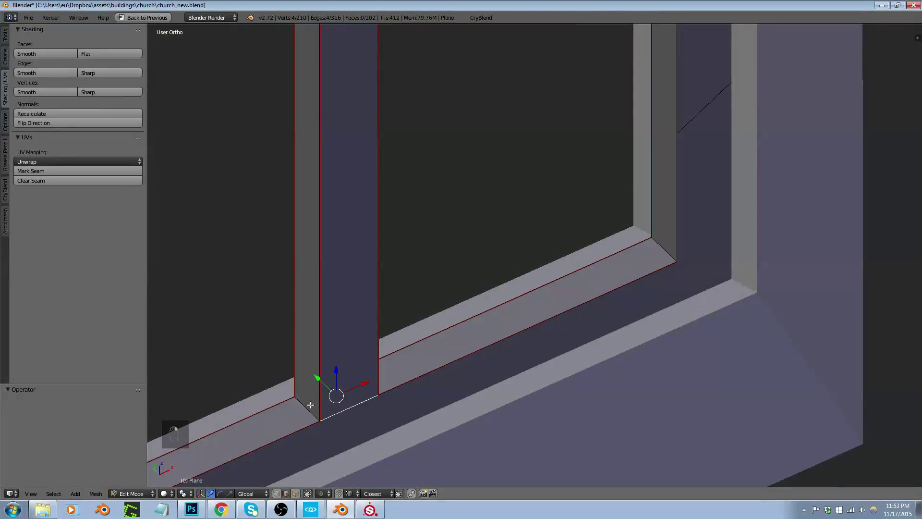
{"action": "key", "text": "ctrl+z"}
{"action": "key", "text": "ctrl+z"}
{"action": "key", "text": "ctrl+z"}
{"action": "key", "text": "ctrl+z"}
{"action": "key", "text": "ctrl+z"}
{"action": "key", "text": "ctrl+z"}
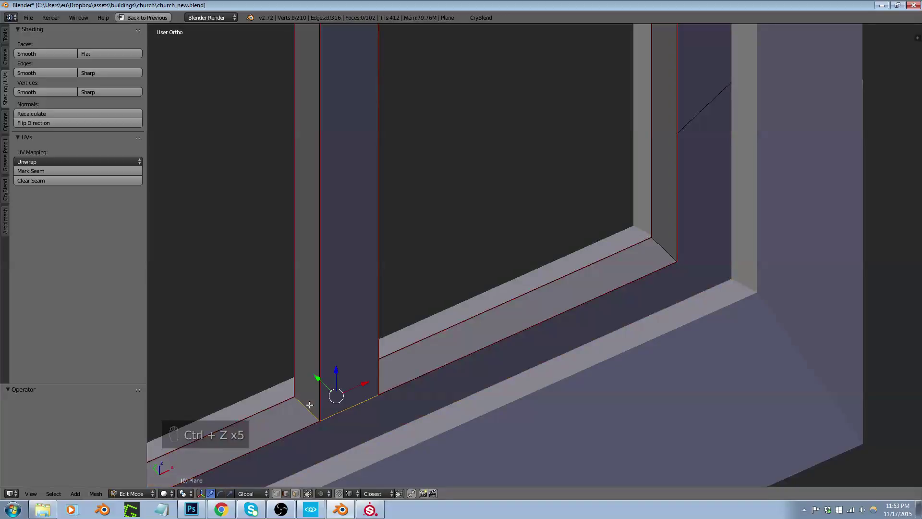
{"action": "scroll", "coordinate": [309, 405], "scroll_direction": "down", "scroll_amount": 6}
{"action": "middle_click_drag", "start_coordinate": [342, 388], "coordinate": [269, 386]}
{"action": "scroll", "coordinate": [288, 416], "scroll_direction": "down", "scroll_amount": 4}
{"action": "middle_click_drag", "start_coordinate": [299, 354], "coordinate": [291, 318]}
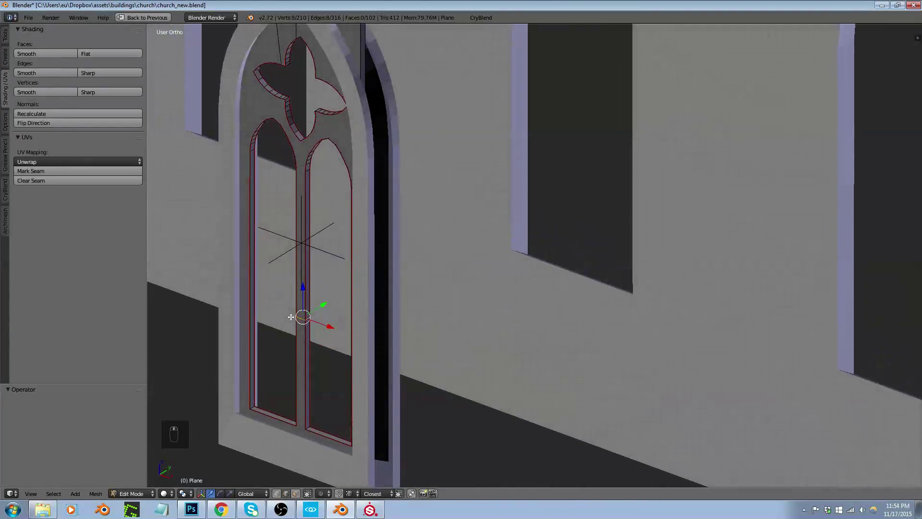
Try selecting the edge loops that border the two lancet openings, and clear the selection
{"action": "key", "text": "ctrl+Tab"}
{"action": "left_click", "coordinate": [270, 318]}
{"action": "left_click", "coordinate": [253, 239], "text": "alt+shift"}
{"action": "middle_click_drag", "start_coordinate": [248, 334], "coordinate": [323, 309]}
{"action": "scroll", "coordinate": [315, 303], "scroll_direction": "up", "scroll_amount": 4}
{"action": "left_click", "coordinate": [301, 278], "text": "alt+shift"}
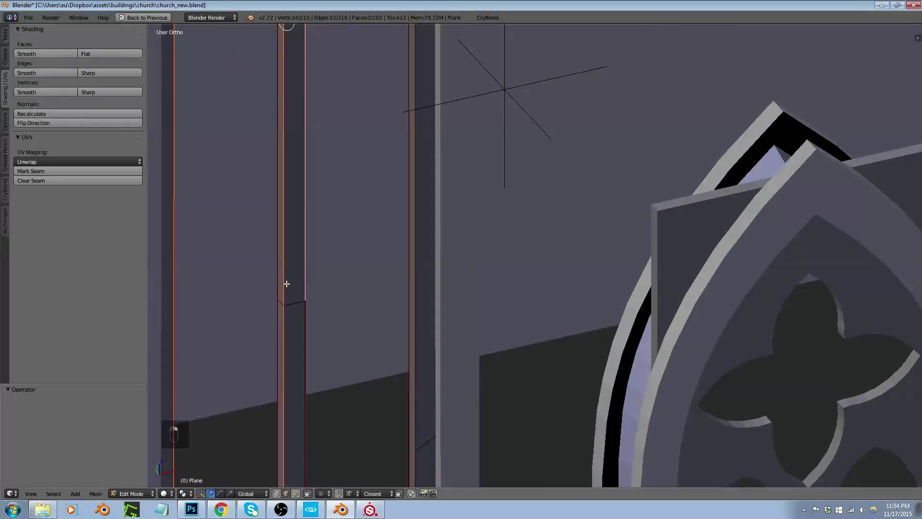
{"action": "left_click", "coordinate": [303, 321], "text": "alt+shift"}
{"action": "scroll", "coordinate": [303, 320], "scroll_direction": "down", "scroll_amount": 3}
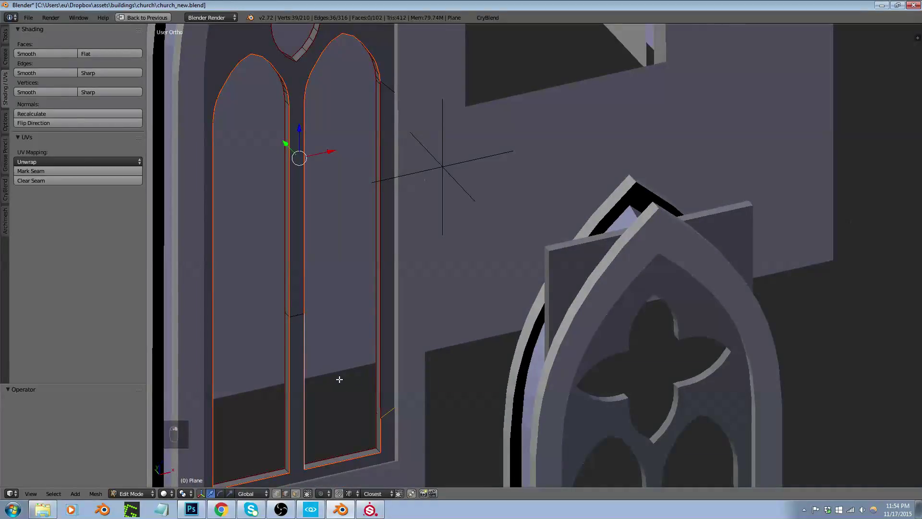
{"action": "left_click", "coordinate": [381, 163], "text": "alt+shift"}
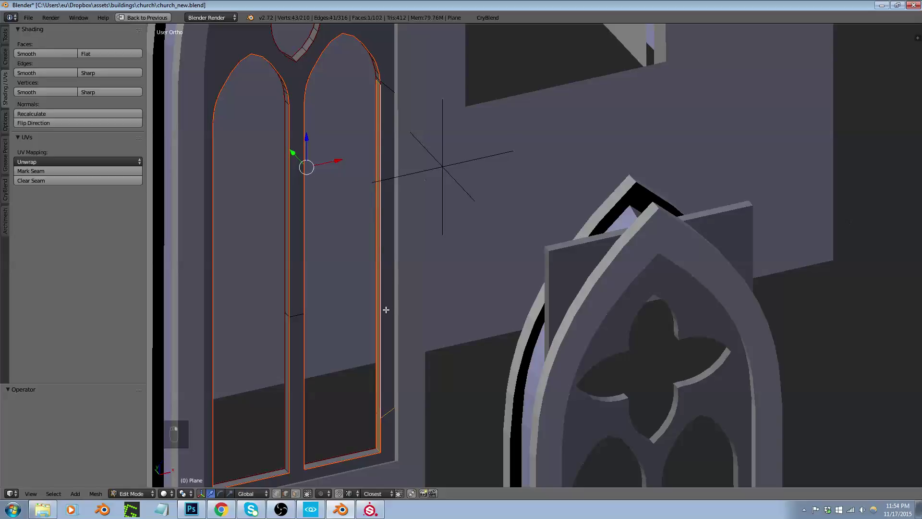
{"action": "middle_click_drag", "start_coordinate": [385, 309], "coordinate": [391, 315]}
{"action": "key", "text": "a"}
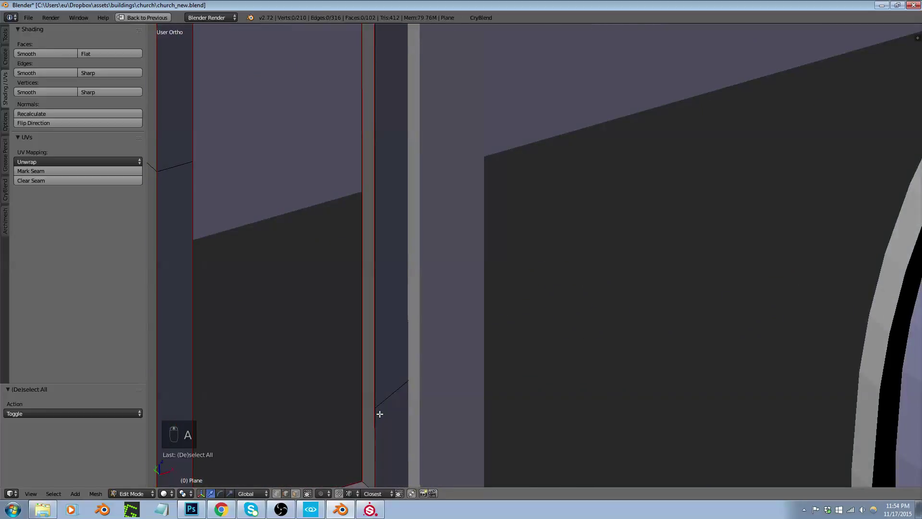
Switch to vertex selection and connect the two lower vertices across the inner jamb face of the outer lancet
{"action": "scroll", "coordinate": [379, 413], "scroll_direction": "up", "scroll_amount": 5}
{"action": "key", "text": "ctrl+Tab"}
{"action": "left_click", "coordinate": [370, 405]}
{"action": "left_click", "coordinate": [366, 397]}
{"action": "middle_click_drag", "start_coordinate": [366, 398], "coordinate": [464, 402]}
{"action": "middle_click_drag", "start_coordinate": [446, 358], "coordinate": [424, 373]}
{"action": "left_click", "coordinate": [295, 407], "text": "shift"}
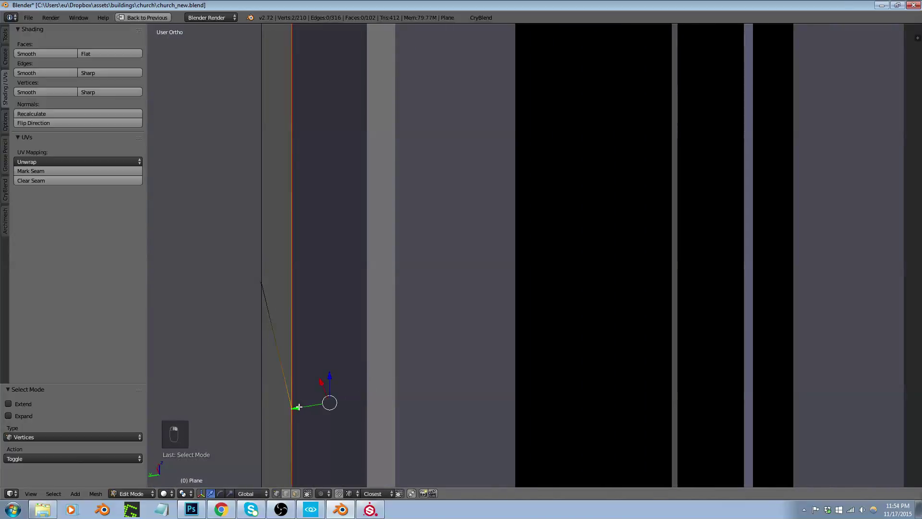
{"action": "key", "text": "j"}
Switch to edge selection, select the three connected edges around the outer jamb, and scale them to 0 along Z
{"action": "middle_click_drag", "start_coordinate": [298, 406], "coordinate": [483, 399]}
{"action": "key", "text": "ctrl+Tab"}
{"action": "left_click", "coordinate": [480, 405]}
{"action": "key", "text": "ctrl+Tab"}
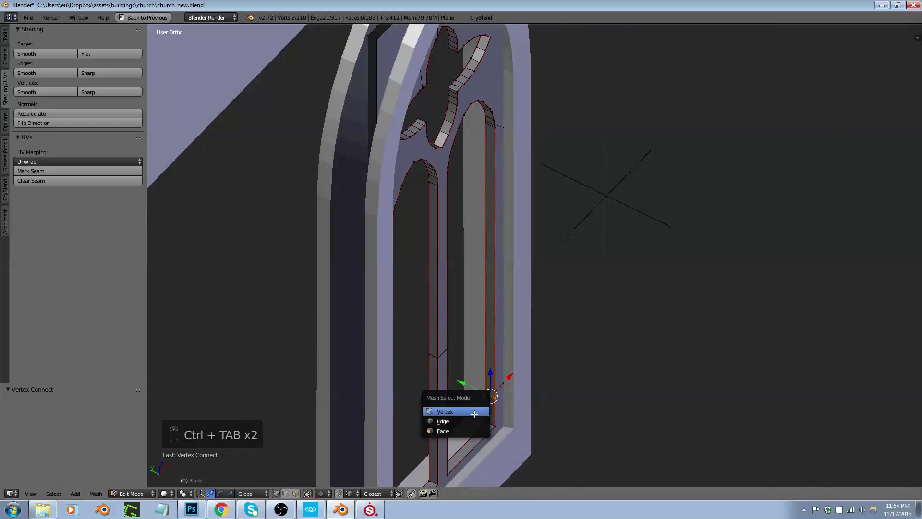
{"action": "left_click", "coordinate": [468, 420]}
{"action": "scroll", "coordinate": [494, 404], "scroll_direction": "up", "scroll_amount": 5}
{"action": "right_click", "coordinate": [500, 375]}
{"action": "right_click", "coordinate": [488, 383], "text": "shift"}
{"action": "middle_click_drag", "start_coordinate": [488, 383], "coordinate": [553, 387]}
{"action": "right_click", "coordinate": [478, 373], "text": "shift"}
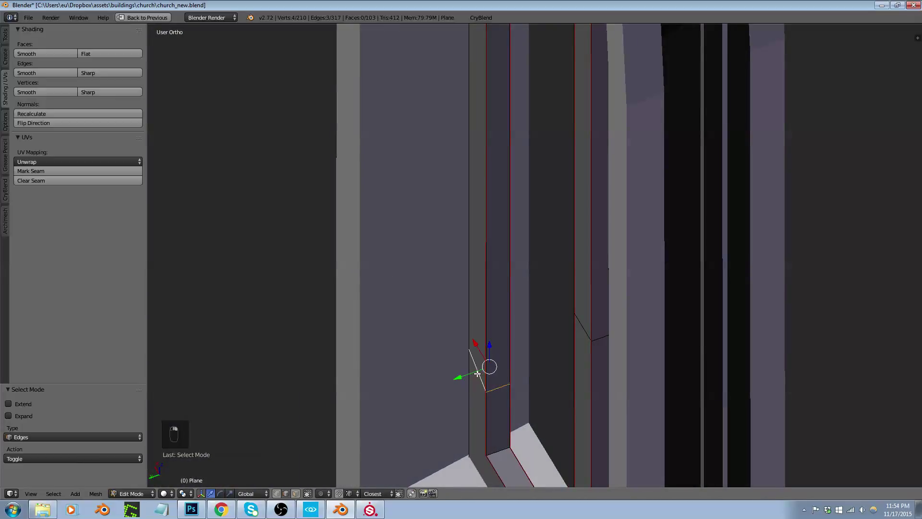
{"action": "key", "text": "s"}
{"action": "key", "text": "z"}
{"action": "key", "text": "0"}
{"action": "key", "text": "Return"}
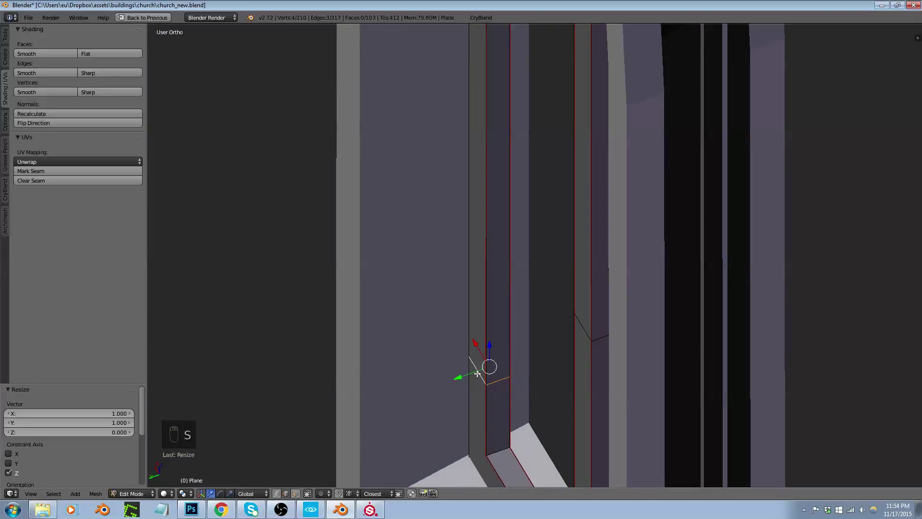
Remove doubled vertices on the flattened jamb edges with a merge distance of 0.0001
{"action": "key", "text": "ctrl+v"}
{"action": "left_click", "coordinate": [481, 370]}
{"action": "middle_click_drag", "start_coordinate": [488, 368], "coordinate": [498, 382]}
{"action": "scroll", "coordinate": [498, 382], "scroll_direction": "up", "scroll_amount": 5}
{"action": "scroll", "coordinate": [474, 384], "scroll_direction": "down", "scroll_amount": 10}
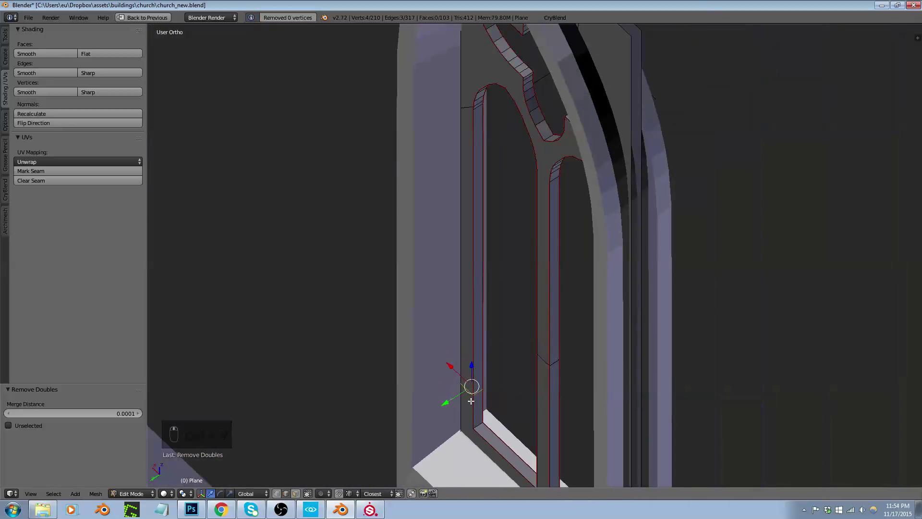
{"action": "scroll", "coordinate": [477, 111], "scroll_direction": "up", "scroll_amount": 5}
Keep edge selection active and select the border edge loop around the outer lancet opening
{"action": "key", "text": "ctrl+Tab"}
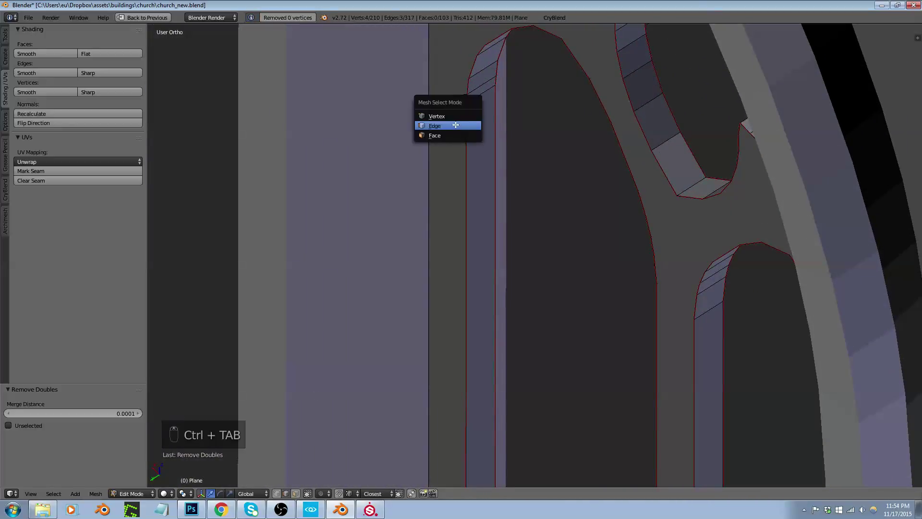
{"action": "left_click", "coordinate": [465, 124]}
{"action": "scroll", "coordinate": [464, 141], "scroll_direction": "down", "scroll_amount": 6}
{"action": "right_click", "coordinate": [465, 419], "text": "alt+shift"}
{"action": "middle_click_drag", "start_coordinate": [465, 420], "coordinate": [494, 416]}
{"action": "scroll", "coordinate": [493, 416], "scroll_direction": "down", "scroll_amount": 3}
{"action": "left_click", "coordinate": [553, 192], "text": "alt+shift"}
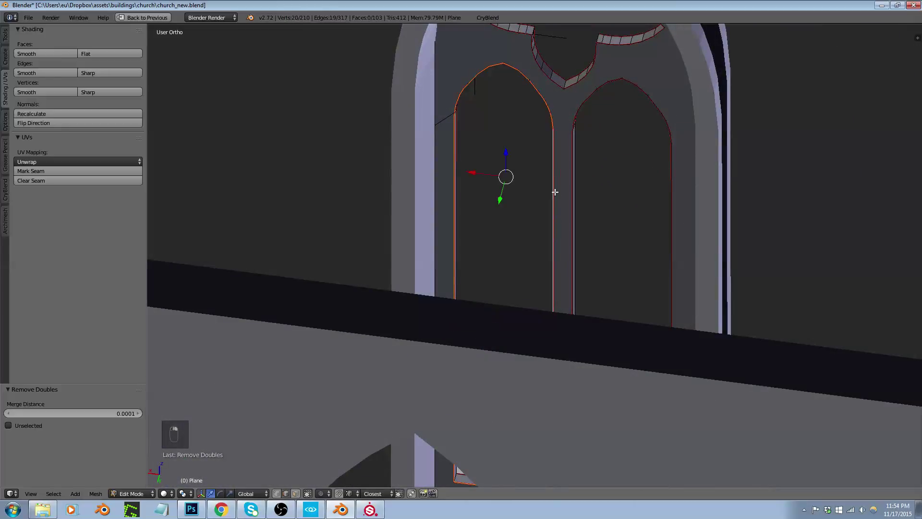
Add the remaining front and back border edge loops of both lancet openings to the selection
{"action": "scroll", "coordinate": [578, 204], "scroll_direction": "up", "scroll_amount": 3}
{"action": "left_click", "coordinate": [570, 206], "text": "alt+shift"}
{"action": "middle_click_drag", "start_coordinate": [594, 270], "coordinate": [772, 309]}
{"action": "left_click", "coordinate": [450, 392], "text": "alt+shift"}
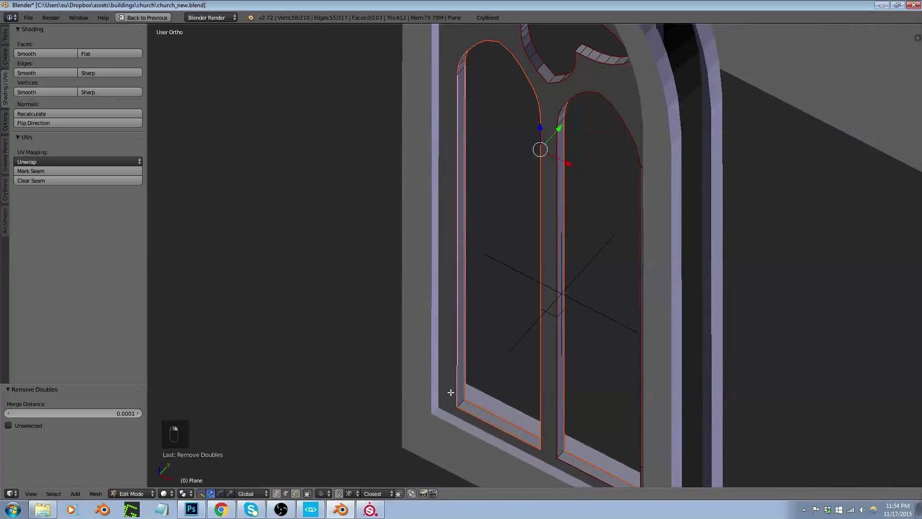
{"action": "middle_click_drag", "start_coordinate": [537, 367], "coordinate": [641, 253]}
{"action": "left_click", "coordinate": [555, 165], "text": "alt+shift"}
{"action": "left_click", "coordinate": [558, 318], "text": "alt+shift"}
{"action": "left_click", "coordinate": [652, 229], "text": "alt+shift"}
{"action": "scroll", "coordinate": [645, 404], "scroll_direction": "up", "scroll_amount": 6}
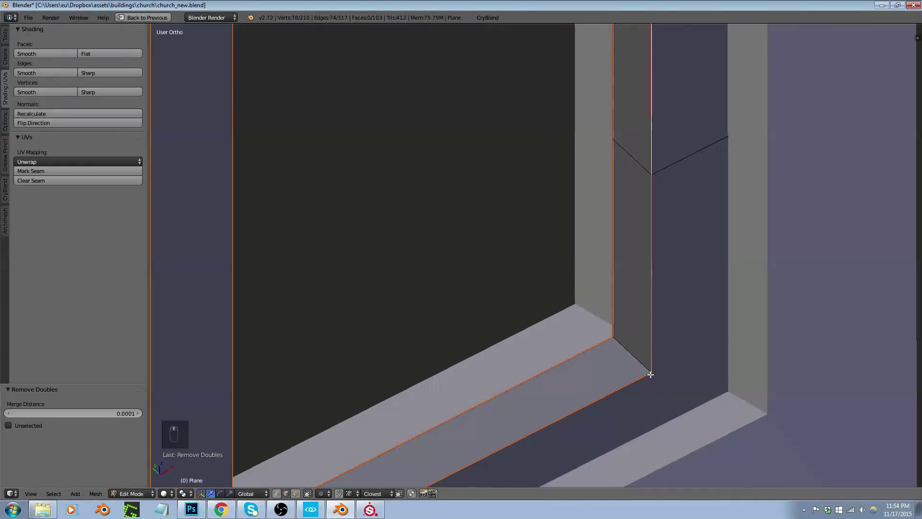
Switch to face selection, select the outer jamb faces inside the right lancet, and scale them to 0 along X
{"action": "middle_click_drag", "start_coordinate": [651, 374], "coordinate": [632, 378]}
{"action": "scroll", "coordinate": [633, 379], "scroll_direction": "down", "scroll_amount": 4}
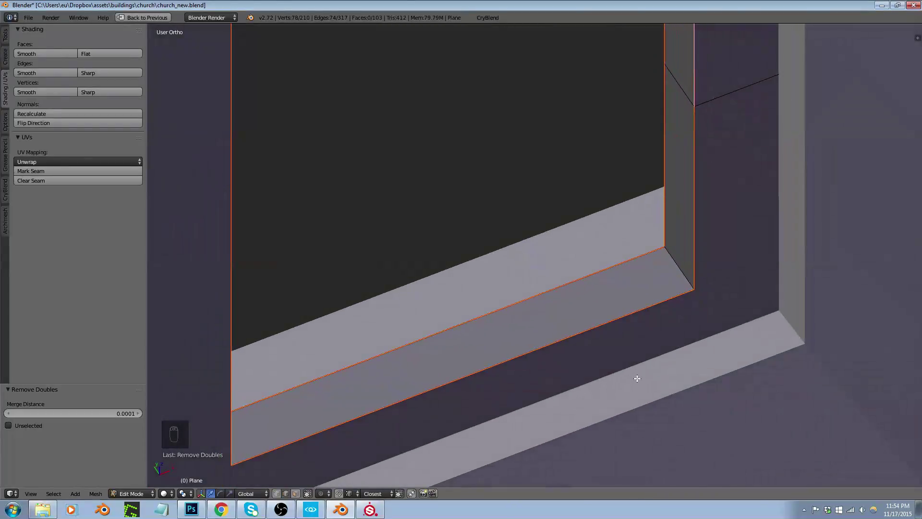
{"action": "key", "text": "ctrl+Tab"}
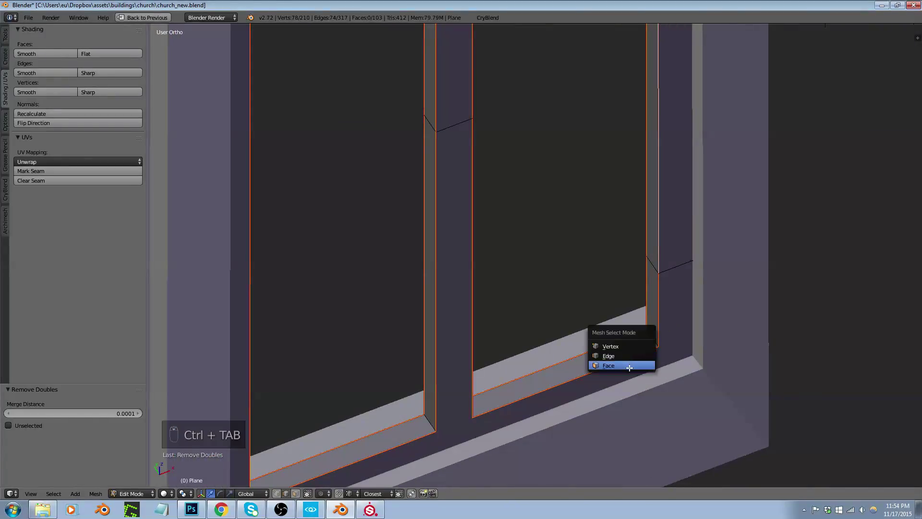
{"action": "left_click", "coordinate": [629, 366]}
{"action": "right_click", "coordinate": [654, 291]}
{"action": "scroll", "coordinate": [644, 451], "scroll_direction": "down", "scroll_amount": 1}
{"action": "scroll", "coordinate": [644, 451], "scroll_direction": "down", "scroll_amount": 4}
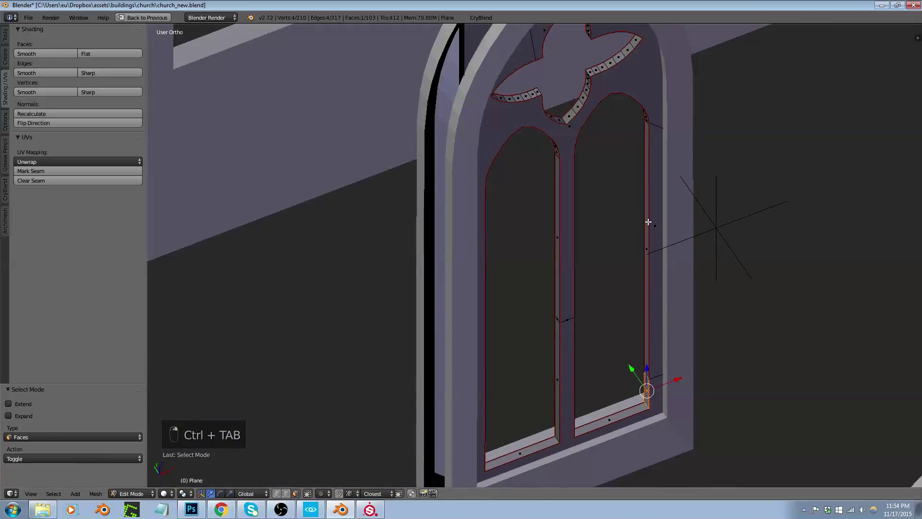
{"action": "right_click", "coordinate": [648, 221], "text": "shift"}
{"action": "key", "text": "s"}
{"action": "key", "text": "x"}
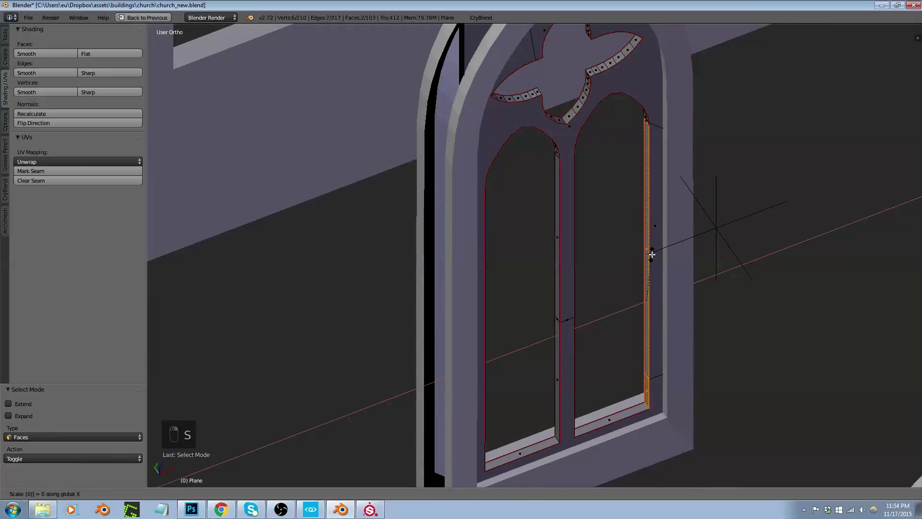
{"action": "key", "text": "Return"}
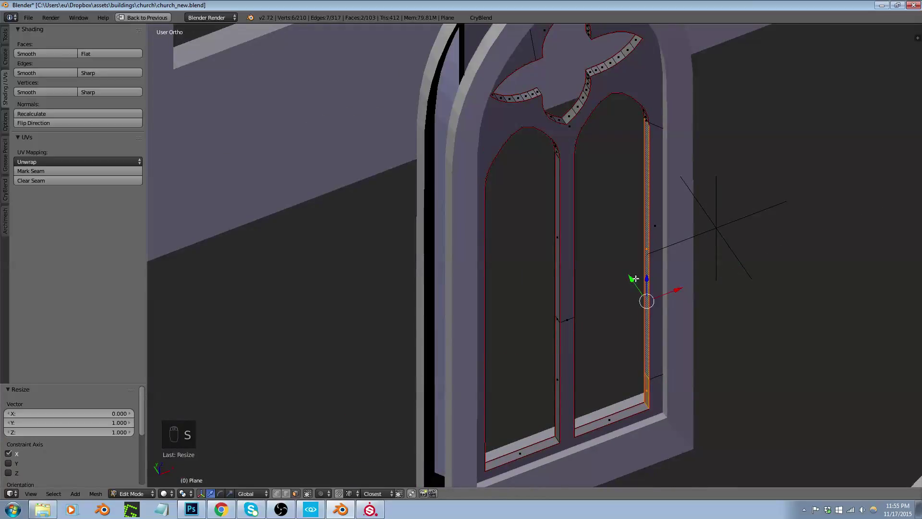
Select the two mullion side faces inside the right lancet and scale them to 0 along X
{"action": "middle_click_drag", "start_coordinate": [638, 277], "coordinate": [558, 284]}
{"action": "right_click", "coordinate": [580, 268]}
{"action": "right_click", "coordinate": [577, 168], "text": "shift"}
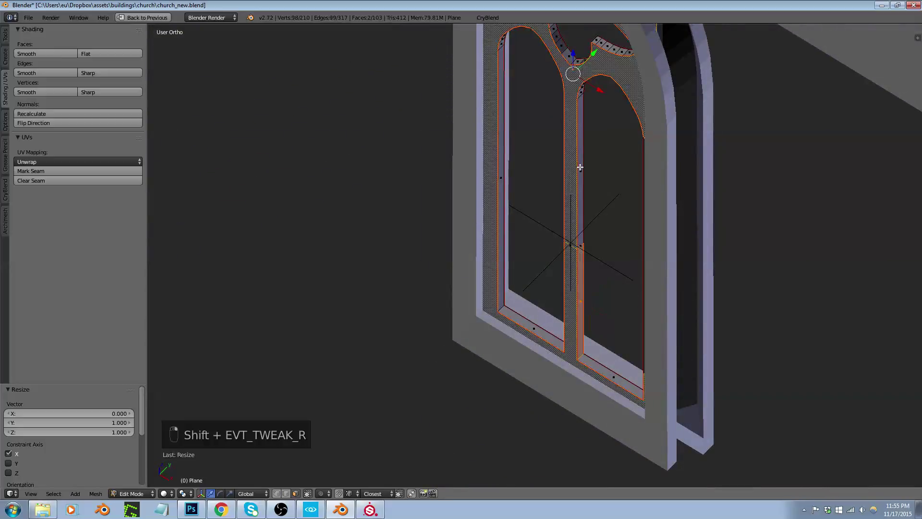
{"action": "key", "text": "ctrl+z"}
{"action": "key", "text": "s"}
{"action": "key", "text": "x"}
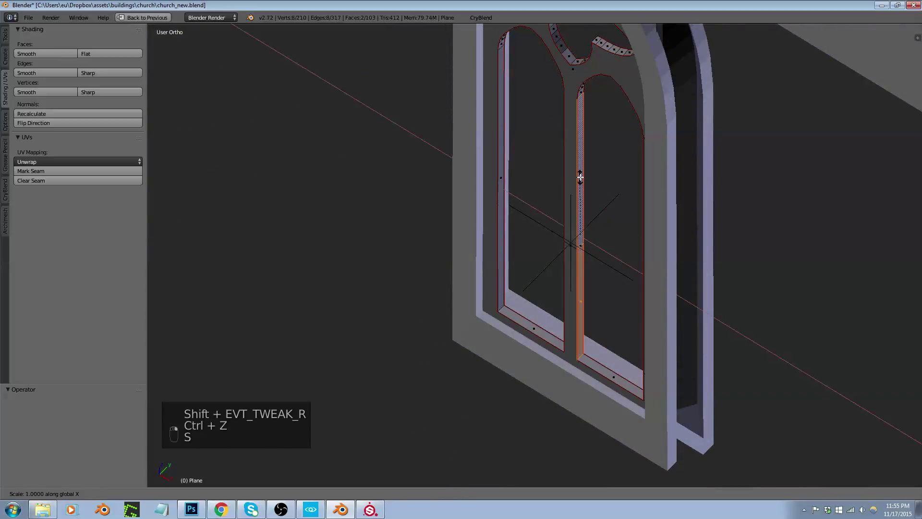
{"action": "key", "text": "Return"}
Select the outer jamb face inside the left lancet and flatten it by scaling to 0 along X
{"action": "right_click", "coordinate": [503, 185]}
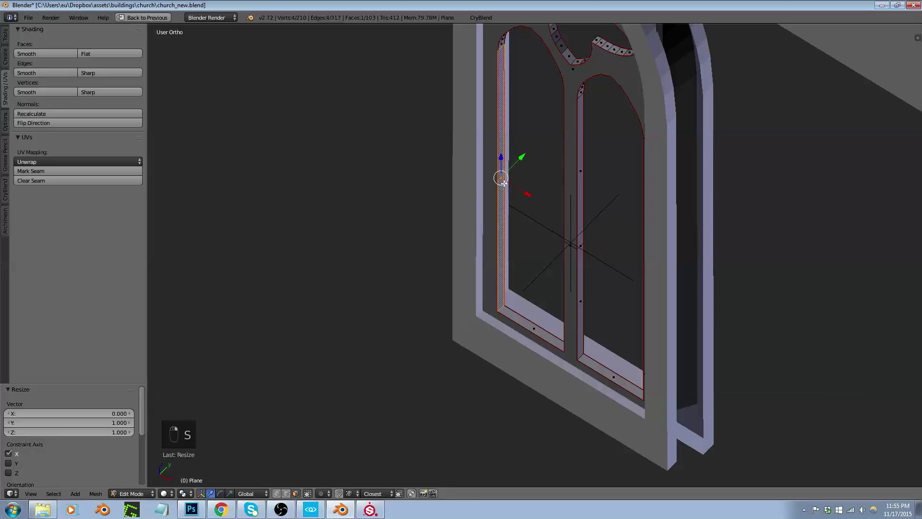
{"action": "key", "text": "s"}
{"action": "right_click", "coordinate": [510, 174]}
{"action": "middle_click_drag", "start_coordinate": [510, 179], "coordinate": [579, 199]}
Select the lower and upper mullion faces inside the left lancet and scale them to 0 along X
{"action": "right_click", "coordinate": [568, 190]}
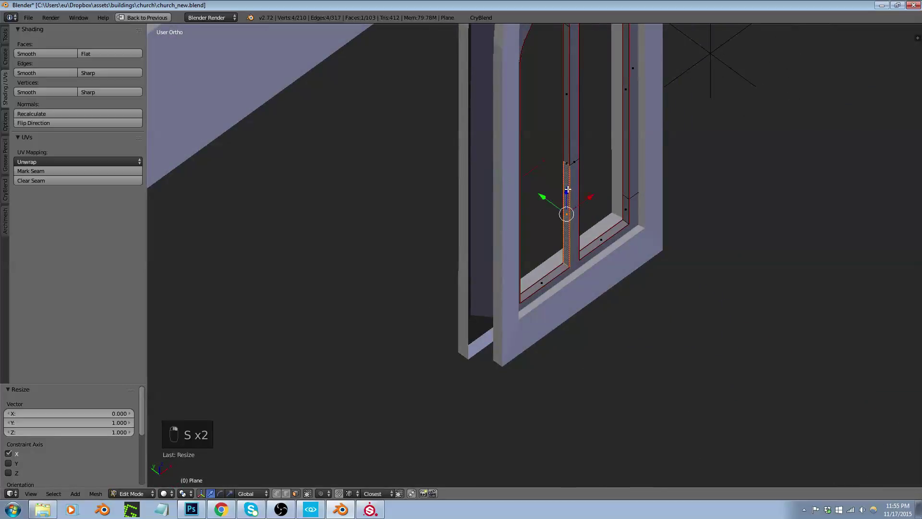
{"action": "right_click", "coordinate": [569, 131], "text": "shift"}
{"action": "key", "text": "s"}
{"action": "key", "text": "x"}
{"action": "right_click", "coordinate": [569, 131]}
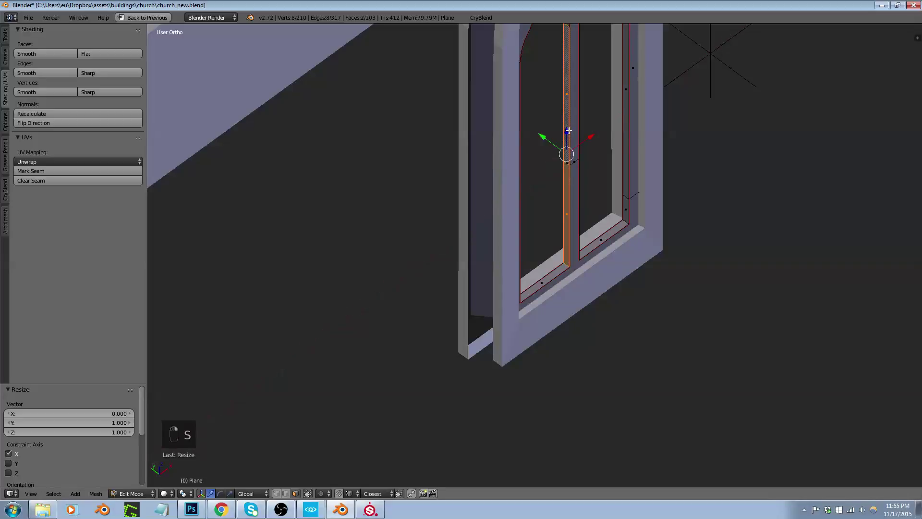
Keep face selection active, show the mesh in wireframe, and delete the degenerate face lying on the mullion's front crossing edge
{"action": "scroll", "coordinate": [533, 171], "scroll_direction": "up", "scroll_amount": 10}
{"action": "key", "text": "ctrl+Tab"}
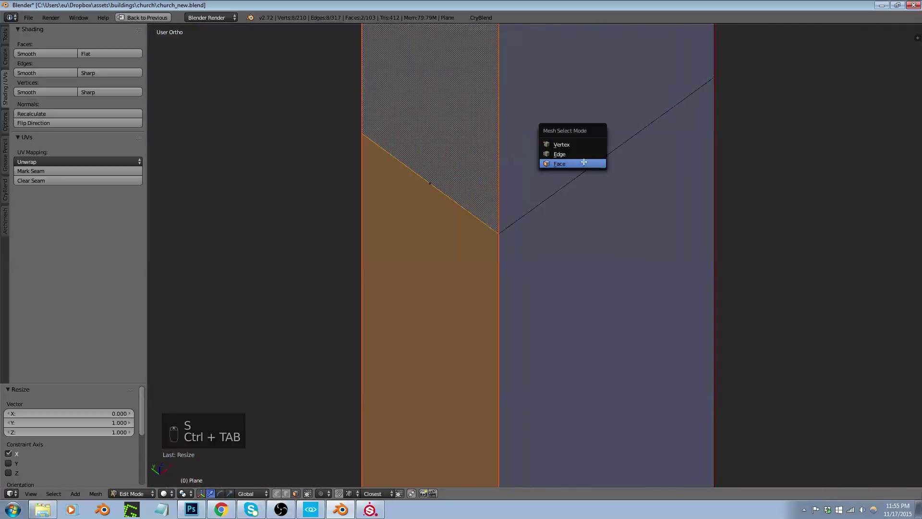
{"action": "left_click", "coordinate": [573, 153]}
{"action": "key", "text": "ctrl+Tab"}
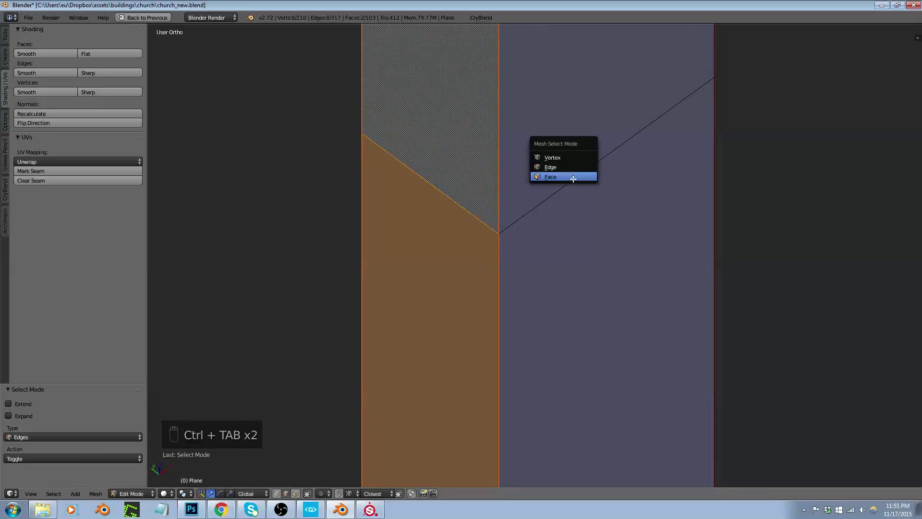
{"action": "left_click", "coordinate": [572, 179]}
{"action": "right_click", "coordinate": [604, 153]}
{"action": "key", "text": "z"}
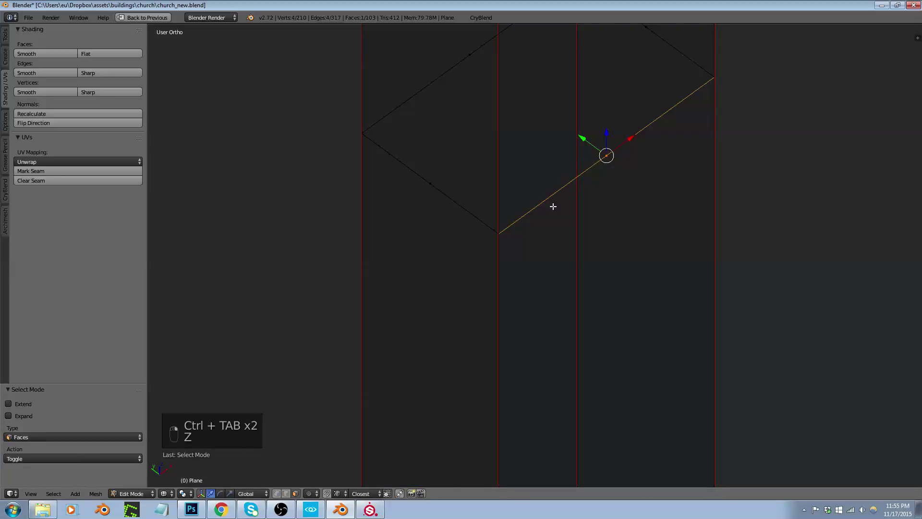
{"action": "key", "text": "x"}
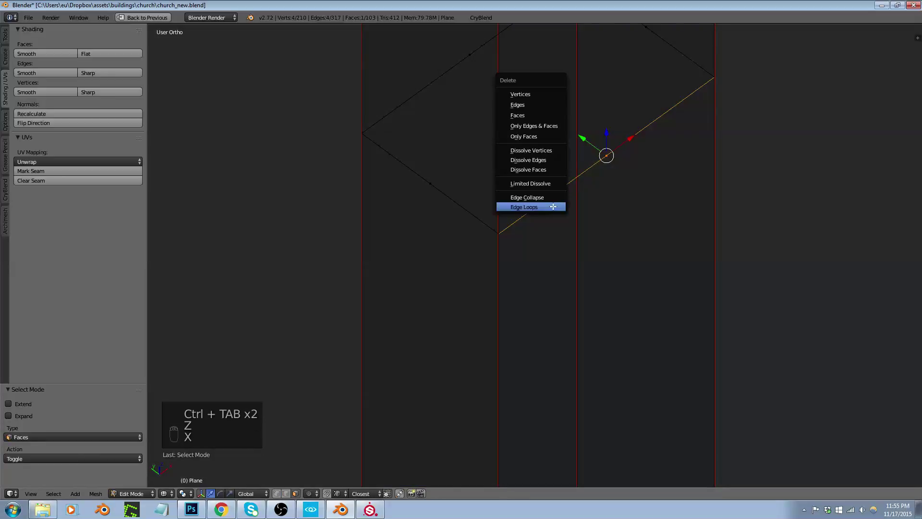
{"action": "left_click", "coordinate": [532, 116]}
Delete the remaining degenerate faces on the mullion's side and back crossing edges
{"action": "right_click", "coordinate": [431, 204]}
{"action": "key", "text": "x"}
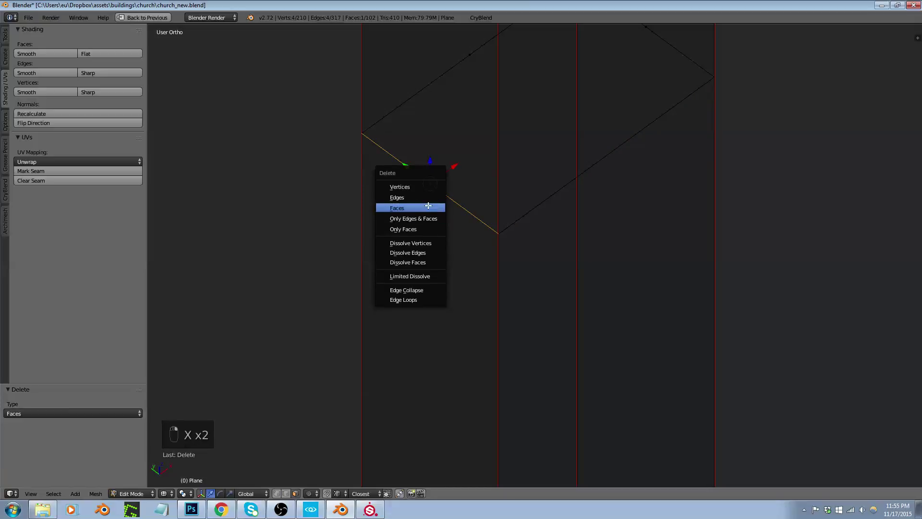
{"action": "left_click", "coordinate": [427, 205]}
{"action": "scroll", "coordinate": [420, 331], "scroll_direction": "down", "scroll_amount": 3}
{"action": "right_click", "coordinate": [495, 179]}
{"action": "key", "text": "x"}
{"action": "left_click", "coordinate": [511, 163]}
Inspect the wireframe around the lancet arches, jambs and mullion for further stray faces
{"action": "scroll", "coordinate": [443, 228], "scroll_direction": "down", "scroll_amount": 5}
{"action": "scroll", "coordinate": [443, 228], "scroll_direction": "down", "scroll_amount": 5}
{"action": "scroll", "coordinate": [560, 366], "scroll_direction": "up", "scroll_amount": 5}
{"action": "scroll", "coordinate": [551, 228], "scroll_direction": "up", "scroll_amount": 4}
{"action": "scroll", "coordinate": [597, 325], "scroll_direction": "down", "scroll_amount": 8}
{"action": "scroll", "coordinate": [610, 377], "scroll_direction": "down", "scroll_amount": 6}
{"action": "middle_click_drag", "start_coordinate": [611, 378], "coordinate": [527, 358]}
{"action": "scroll", "coordinate": [526, 358], "scroll_direction": "down", "scroll_amount": 1}
{"action": "scroll", "coordinate": [607, 207], "scroll_direction": "up", "scroll_amount": 7}
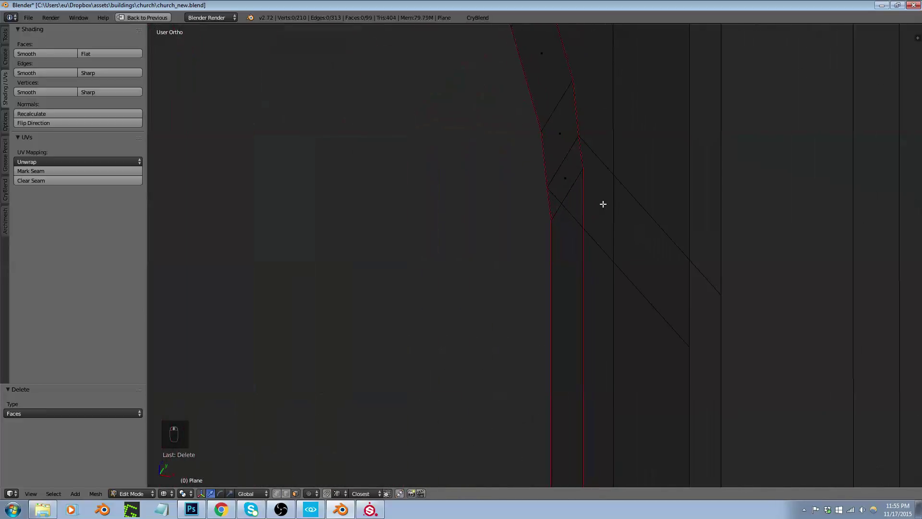
{"action": "scroll", "coordinate": [624, 313], "scroll_direction": "down", "scroll_amount": 2}
{"action": "middle_click_drag", "start_coordinate": [502, 334], "coordinate": [553, 441], "text": "shift"}
{"action": "scroll", "coordinate": [525, 369], "scroll_direction": "down", "scroll_amount": 1}
{"action": "scroll", "coordinate": [525, 345], "scroll_direction": "up", "scroll_amount": 5}
{"action": "scroll", "coordinate": [503, 259], "scroll_direction": "down", "scroll_amount": 5}
{"action": "scroll", "coordinate": [503, 265], "scroll_direction": "down", "scroll_amount": 3}
{"action": "scroll", "coordinate": [469, 307], "scroll_direction": "up", "scroll_amount": 2}
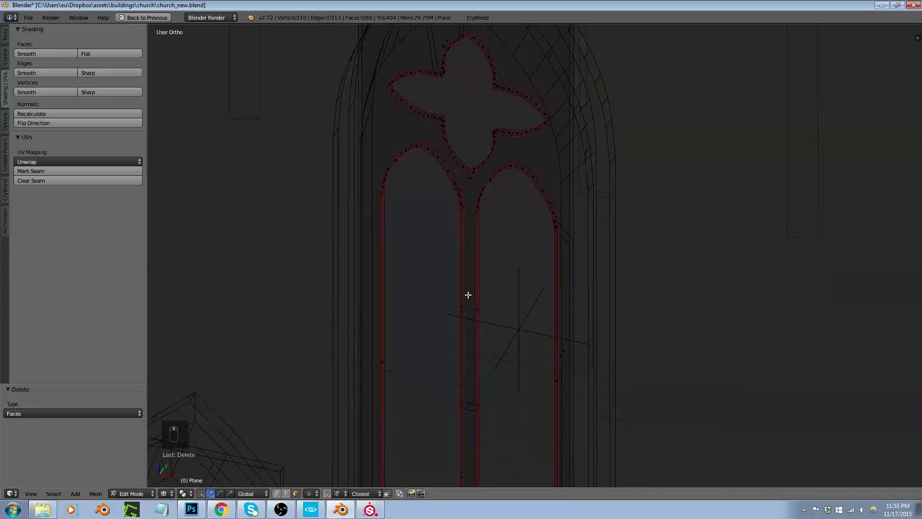
In edge selection, select the front and back border loops of both lancet openings and bevel them by 0.004 with 1 segment
{"action": "key", "text": "ctrl+Tab"}
{"action": "left_click", "coordinate": [460, 269]}
{"action": "left_click", "coordinate": [456, 252], "text": "alt"}
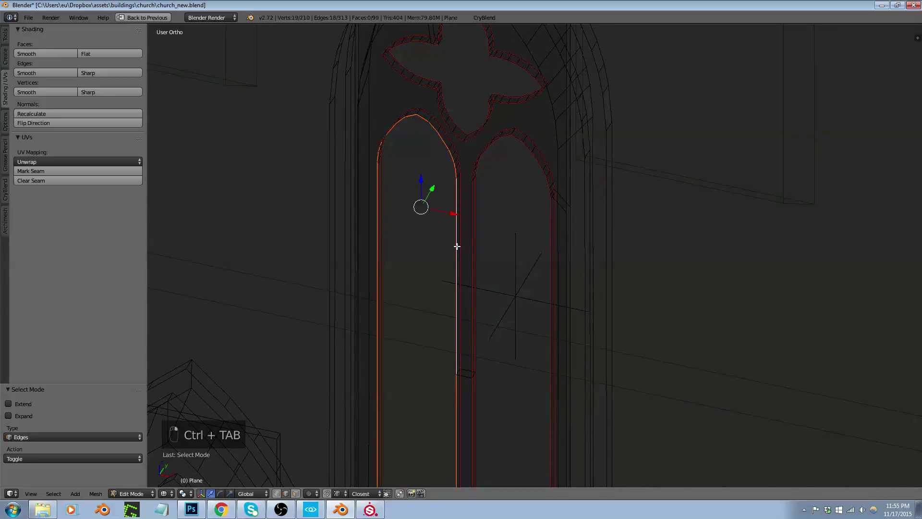
{"action": "left_click", "coordinate": [474, 264], "text": "alt+shift"}
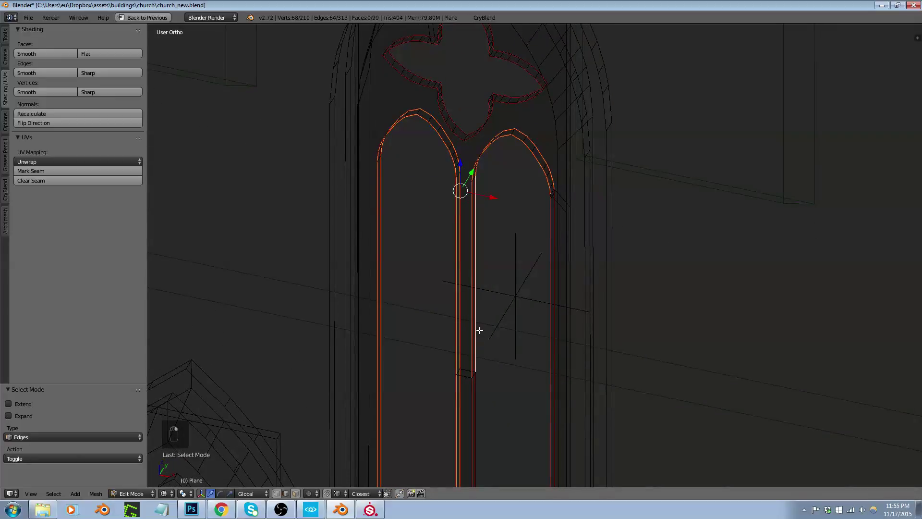
{"action": "left_click", "coordinate": [473, 398], "text": "alt+shift"}
{"action": "scroll", "coordinate": [478, 395], "scroll_direction": "down", "scroll_amount": 3}
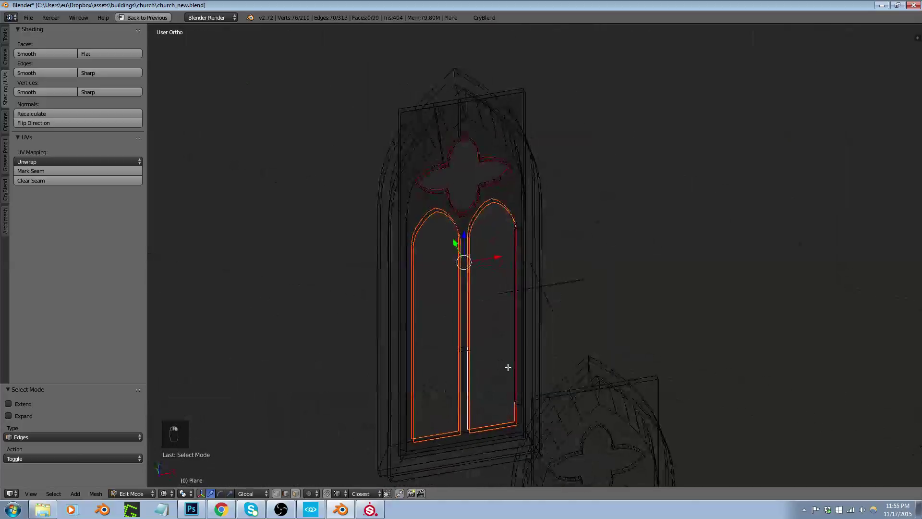
{"action": "scroll", "coordinate": [507, 368], "scroll_direction": "up", "scroll_amount": 5}
{"action": "left_click", "coordinate": [507, 361], "text": "alt+shift"}
{"action": "mouse_move", "coordinate": [514, 383]}
{"action": "middle_mouse_down"}
{"action": "mouse_move", "coordinate": [495, 382]}
{"action": "mouse_move", "coordinate": [404, 315]}
{"action": "middle_mouse_up"}
{"action": "key", "text": "z"}
{"action": "scroll", "coordinate": [404, 316], "scroll_direction": "down", "scroll_amount": 4}
{"action": "scroll", "coordinate": [393, 446], "scroll_direction": "up", "scroll_amount": 5}
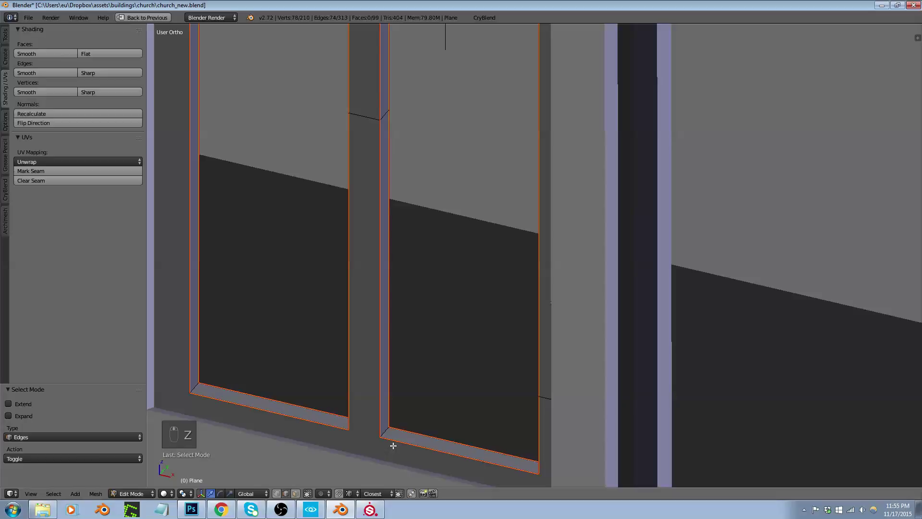
{"action": "key", "text": "ctrl+b"}
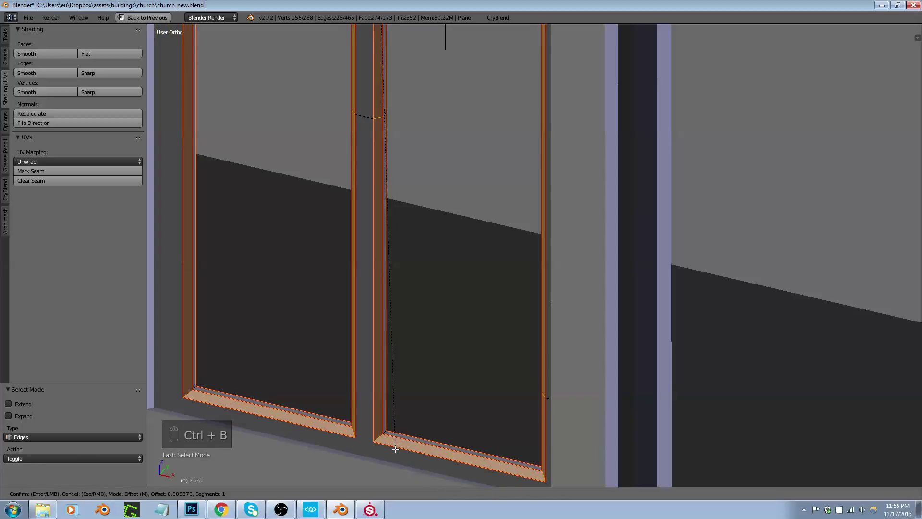
{"action": "left_click", "coordinate": [395, 445]}
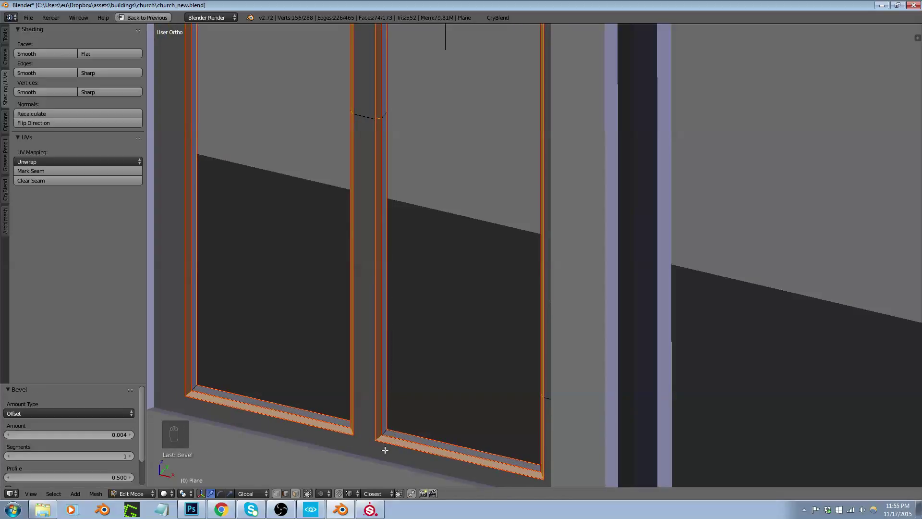
Select the front and back border edge loops of the quatrefoil opening
{"action": "scroll", "coordinate": [388, 468], "scroll_direction": "down", "scroll_amount": 5}
{"action": "middle_click_drag", "start_coordinate": [420, 411], "coordinate": [397, 404]}
{"action": "middle_click_drag", "start_coordinate": [377, 328], "coordinate": [383, 453], "text": "shift"}
{"action": "scroll", "coordinate": [356, 200], "scroll_direction": "up", "scroll_amount": 3}
{"action": "right_click", "coordinate": [352, 202], "text": "alt"}
{"action": "scroll", "coordinate": [355, 149], "scroll_direction": "down", "scroll_amount": 3}
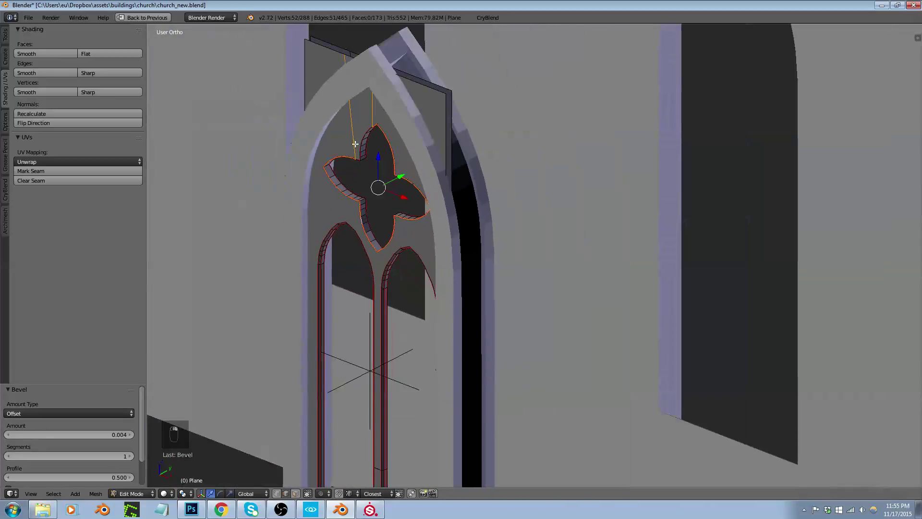
{"action": "scroll", "coordinate": [362, 144], "scroll_direction": "up", "scroll_amount": 3}
{"action": "right_click", "coordinate": [366, 137], "text": "alt+shift"}
{"action": "right_click", "coordinate": [372, 252], "text": "alt+shift"}
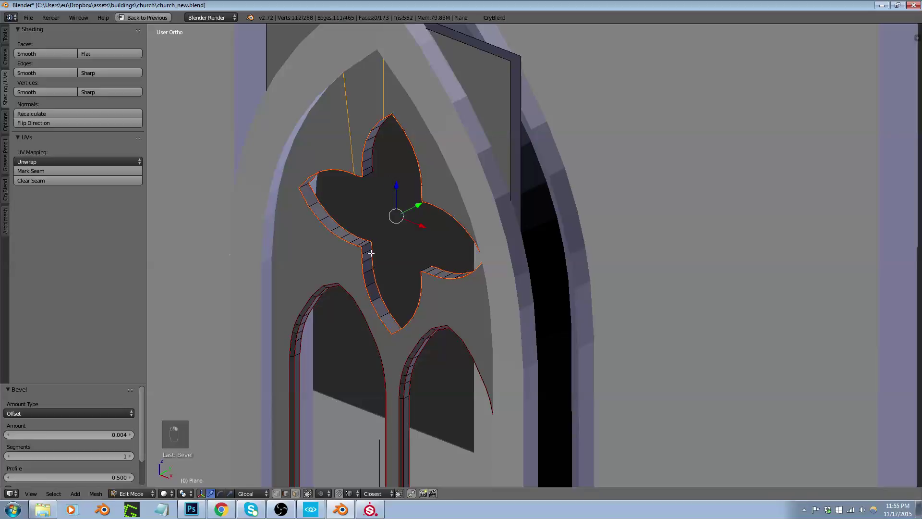
{"action": "right_click", "coordinate": [375, 166], "text": "alt+shift"}
Remove the four connecting edges above the quatrefoil from the selection, leaving only its border loops selected
{"action": "middle_click_drag", "start_coordinate": [375, 167], "coordinate": [248, 200]}
{"action": "key", "text": "z"}
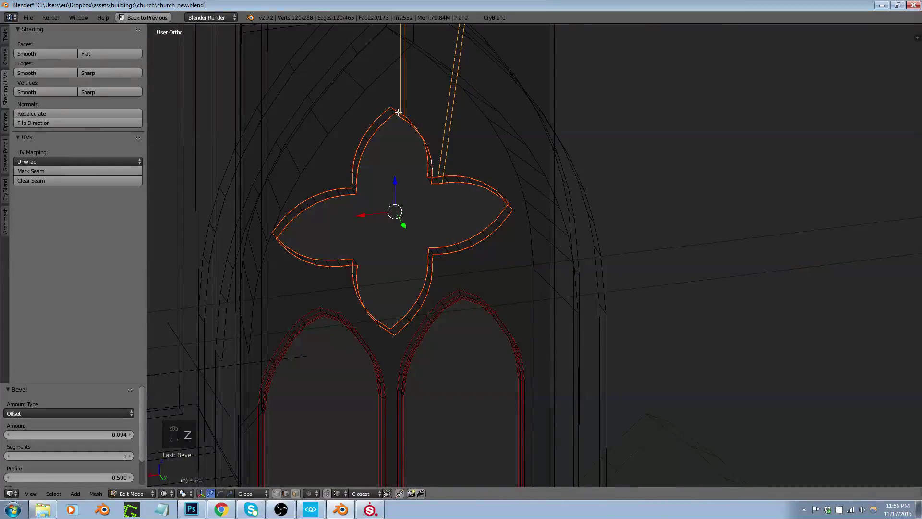
{"action": "right_click", "coordinate": [407, 86], "text": "shift"}
{"action": "right_click", "coordinate": [455, 117], "text": "shift"}
{"action": "right_click", "coordinate": [447, 107], "text": "shift"}
{"action": "right_click", "coordinate": [402, 83], "text": "shift"}
{"action": "key", "text": "ctrl+z"}
{"action": "key", "text": "ctrl+z"}
{"action": "key", "text": "ctrl+z"}
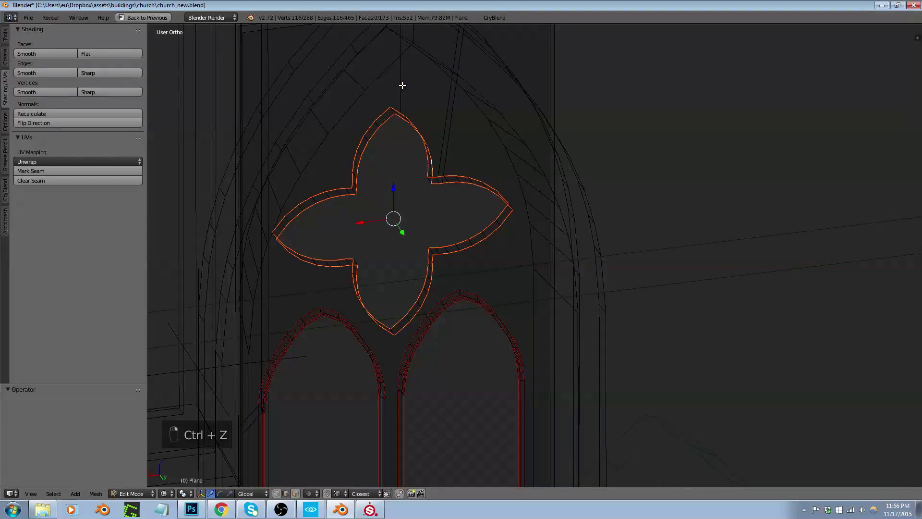
Try to bevel the quatrefoil's front and back border loops in solid shading
{"action": "key", "text": "z"}
{"action": "middle_click_drag", "start_coordinate": [424, 169], "coordinate": [451, 189]}
{"action": "key", "text": "ctrl+b"}
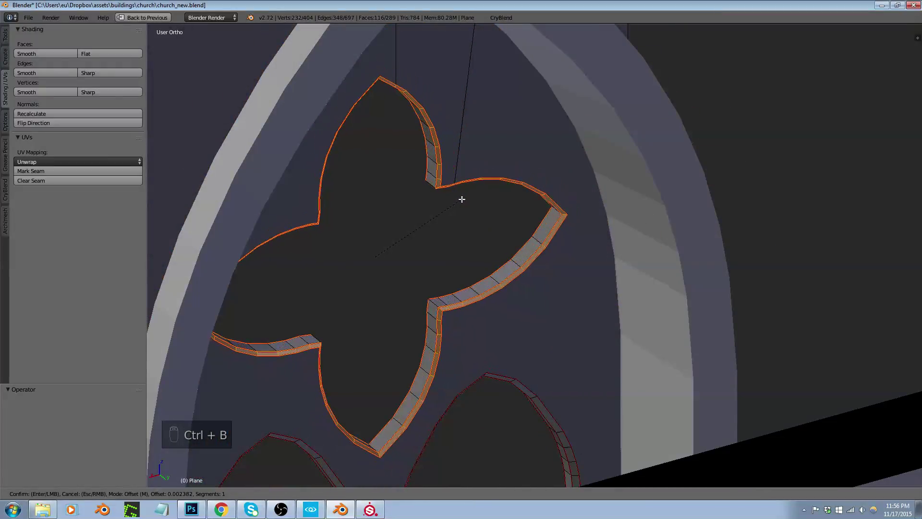
{"action": "key", "text": "Escape"}
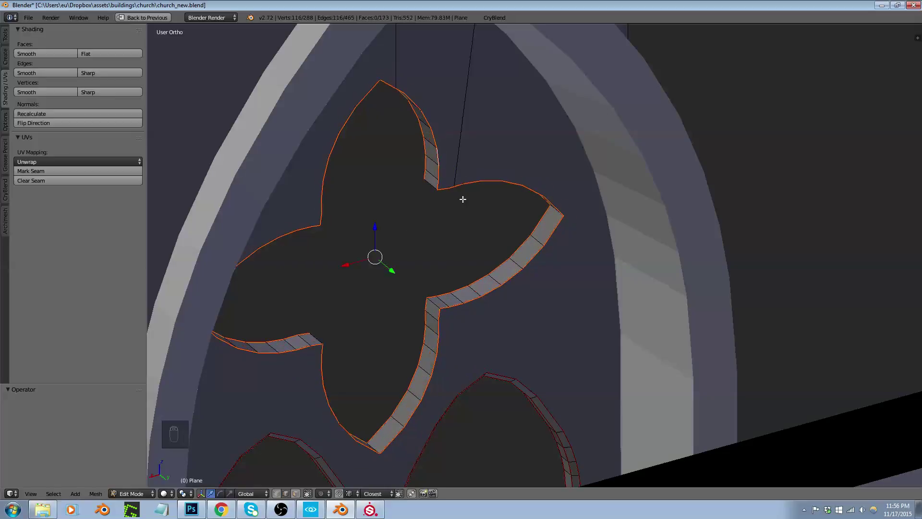
In vertex selection, connect the loose front and back vertices across the quatrefoil's rim beside its upper inner corner
{"action": "scroll", "coordinate": [454, 190], "scroll_direction": "up", "scroll_amount": 4}
{"action": "key", "text": "ctrl+Tab"}
{"action": "left_click", "coordinate": [452, 182]}
{"action": "right_click", "coordinate": [462, 175]}
{"action": "middle_click_drag", "start_coordinate": [462, 175], "coordinate": [542, 153]}
{"action": "scroll", "coordinate": [567, 144], "scroll_direction": "down", "scroll_amount": 5}
{"action": "scroll", "coordinate": [605, 135], "scroll_direction": "up", "scroll_amount": 2}
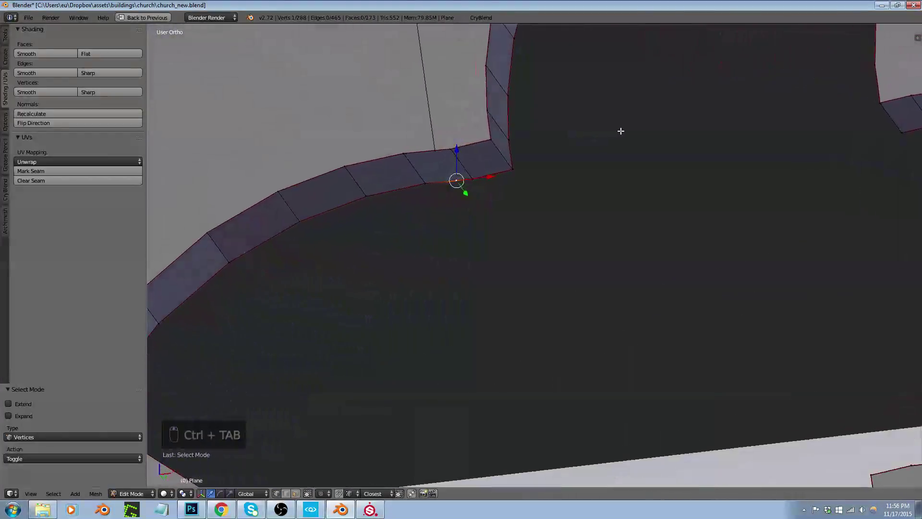
{"action": "right_click", "coordinate": [436, 151], "text": "shift"}
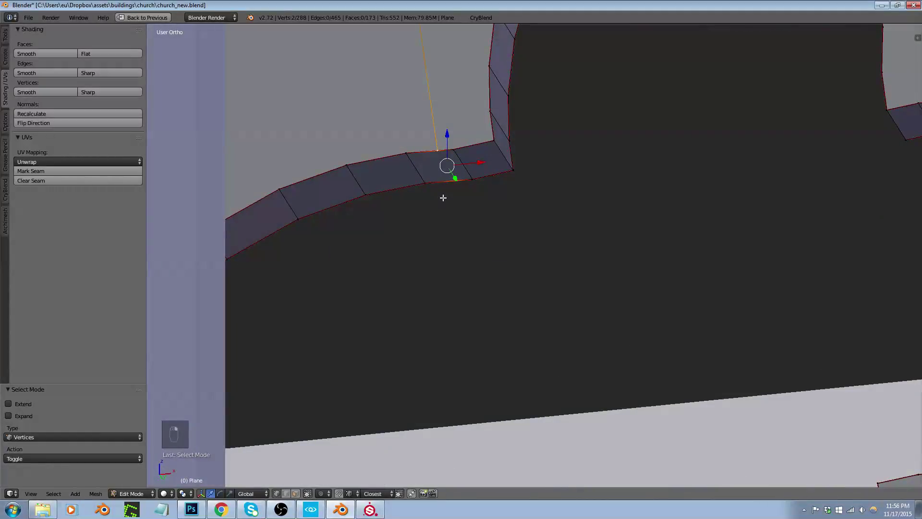
{"action": "key", "text": "j"}
Connect the loose front and back vertices across the rim near the quatrefoil's top tip
{"action": "scroll", "coordinate": [416, 241], "scroll_direction": "down", "scroll_amount": 3}
{"action": "middle_click_drag", "start_coordinate": [613, 192], "coordinate": [483, 177]}
{"action": "right_click", "coordinate": [500, 38]}
{"action": "right_click", "coordinate": [512, 45], "text": "shift"}
{"action": "middle_click_drag", "start_coordinate": [525, 70], "coordinate": [393, 108]}
{"action": "middle_click_drag", "start_coordinate": [464, 117], "coordinate": [494, 129]}
In edge selection, select the quatrefoil's front and back border loops and bevel them by 0.005 with 1 segment
{"action": "key", "text": "ctrl+Tab"}
{"action": "left_click", "coordinate": [491, 138]}
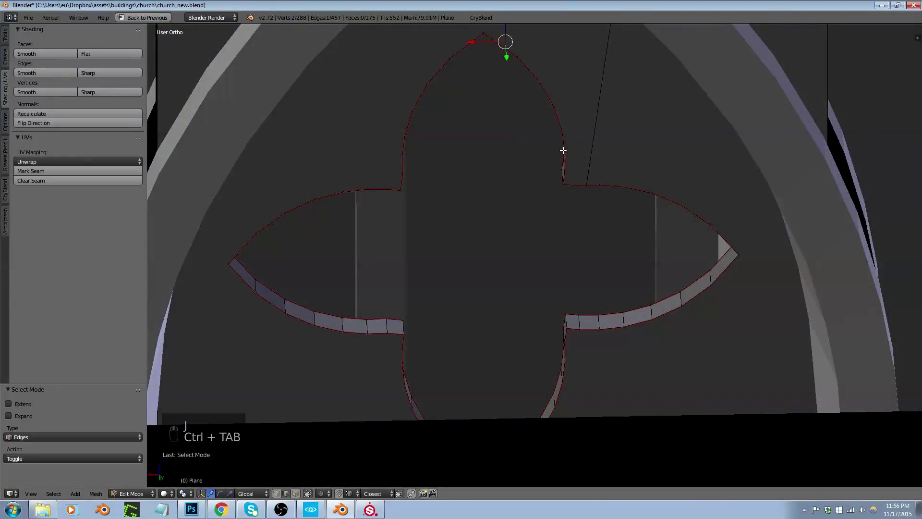
{"action": "right_click", "coordinate": [621, 186], "text": "alt"}
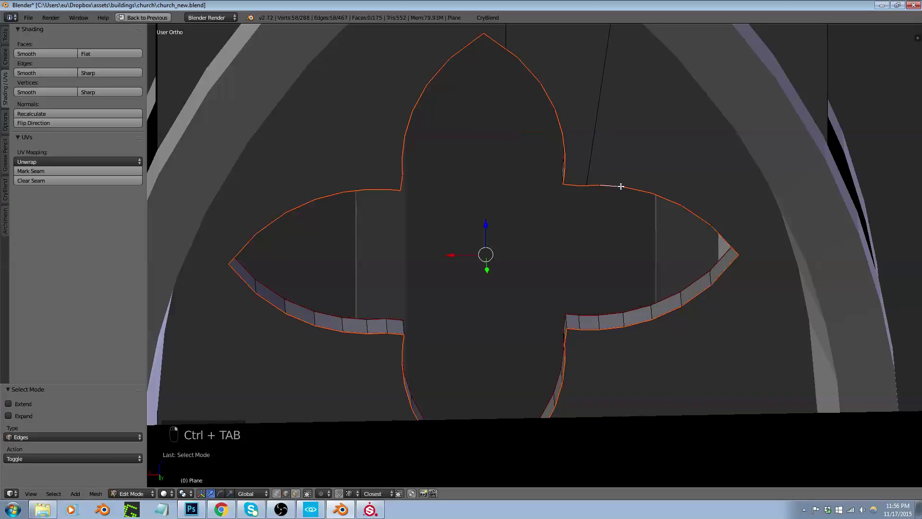
{"action": "right_click", "coordinate": [589, 322], "text": "alt+shift"}
{"action": "middle_click_drag", "start_coordinate": [589, 322], "coordinate": [495, 117]}
{"action": "right_click", "coordinate": [415, 93], "text": "alt+shift"}
{"action": "key", "text": "ctrl+b"}
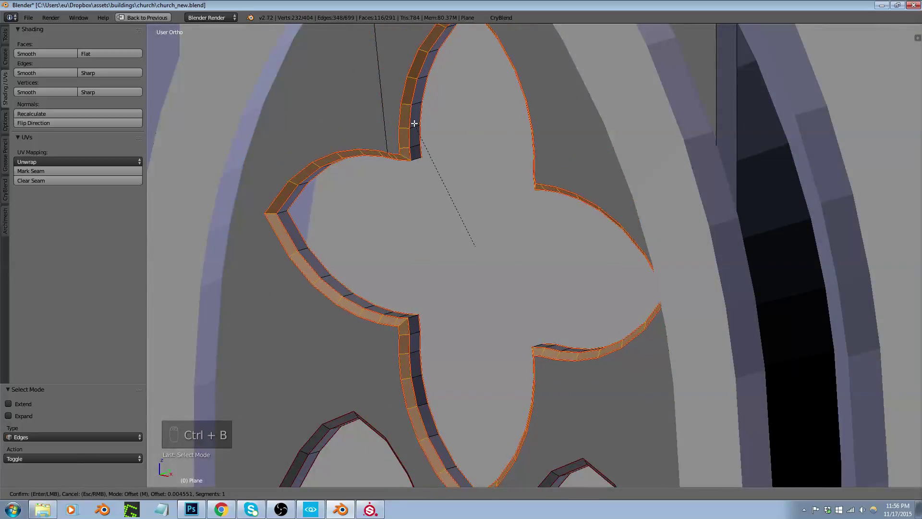
{"action": "left_click", "coordinate": [413, 122]}
{"action": "scroll", "coordinate": [412, 127], "scroll_direction": "down", "scroll_amount": 6}
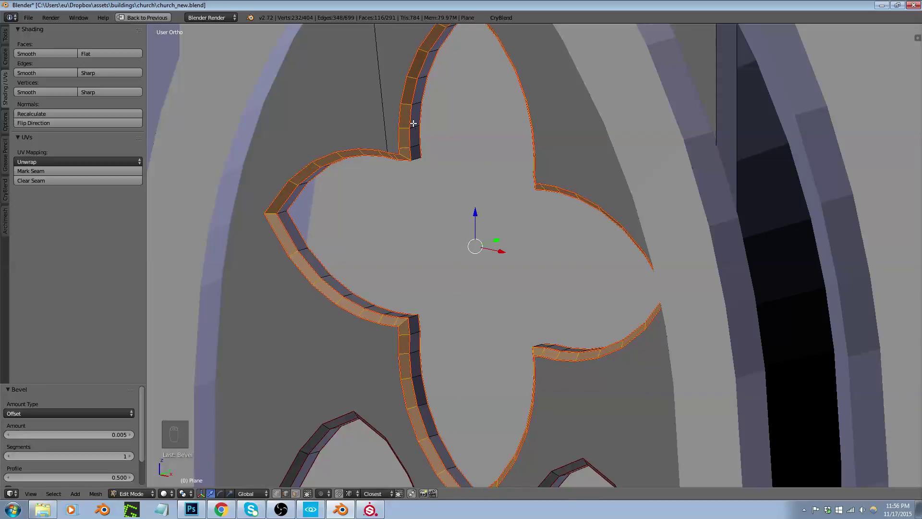
Duplicate the tracery panel in place in object mode and isolate the copy on a separate empty layer
{"action": "key", "text": "Tab"}
{"action": "mouse_move", "coordinate": [407, 189]}
{"action": "middle_mouse_down"}
{"action": "mouse_move", "coordinate": [415, 197]}
{"action": "mouse_move", "coordinate": [396, 200]}
{"action": "mouse_move", "coordinate": [407, 206]}
{"action": "mouse_move", "coordinate": [489, 214]}
{"action": "mouse_move", "coordinate": [419, 201]}
{"action": "middle_mouse_up"}
{"action": "scroll", "coordinate": [399, 194], "scroll_direction": "down", "scroll_amount": 5}
{"action": "scroll", "coordinate": [401, 182], "scroll_direction": "up", "scroll_amount": 3}
{"action": "scroll", "coordinate": [401, 186], "scroll_direction": "down", "scroll_amount": 4}
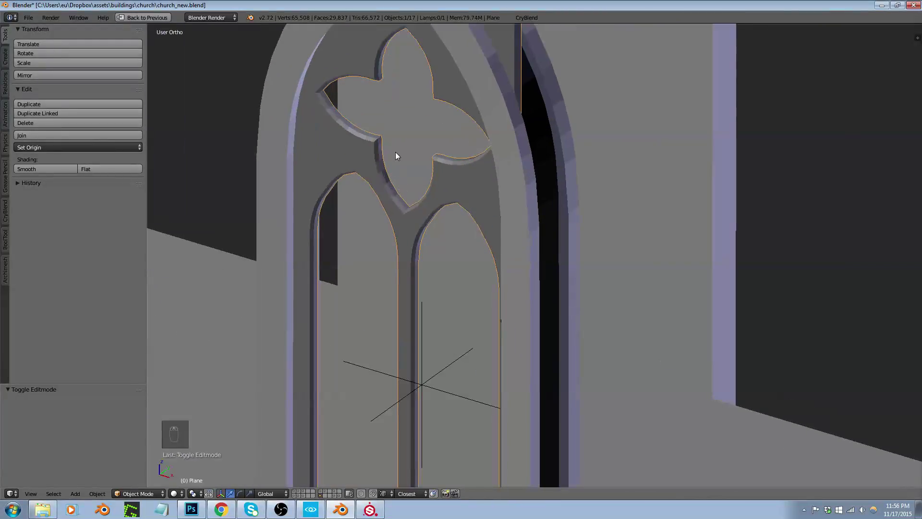
{"action": "key", "text": "shift+d"}
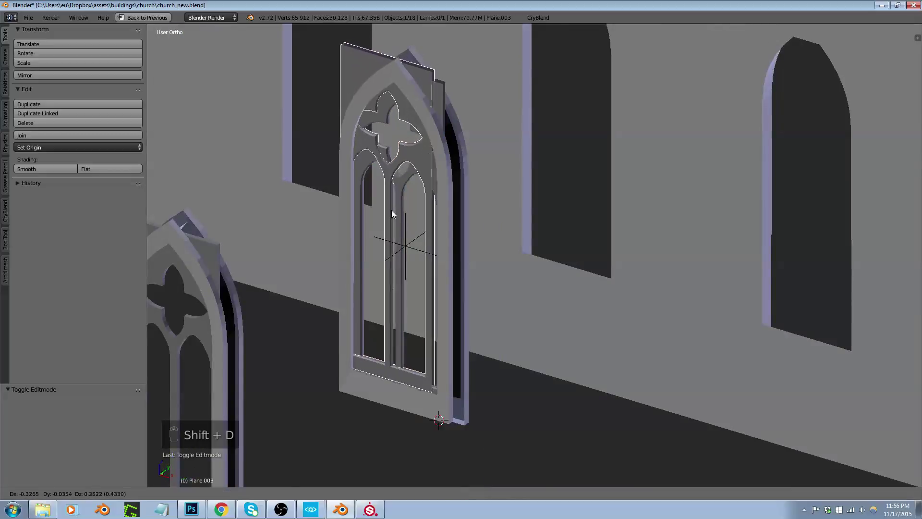
{"action": "right_click", "coordinate": [391, 211]}
{"action": "key", "text": "m"}
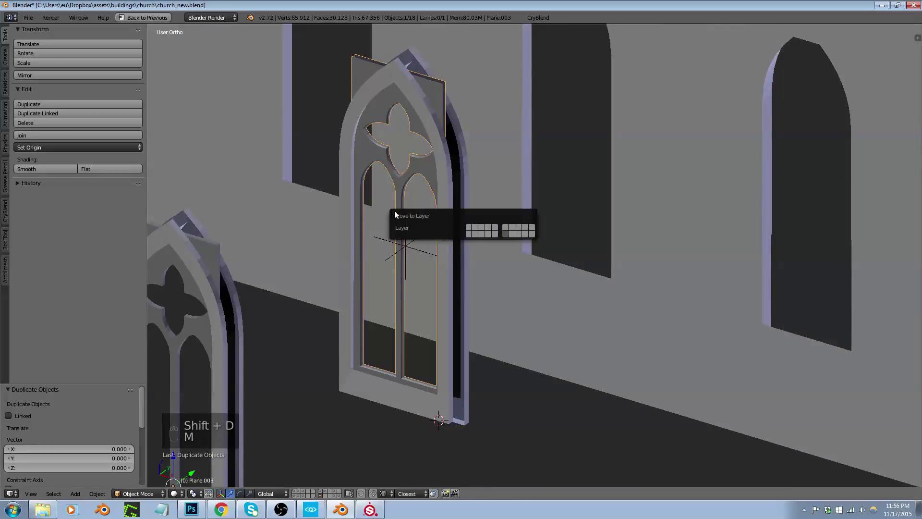
{"action": "left_click", "coordinate": [510, 232]}
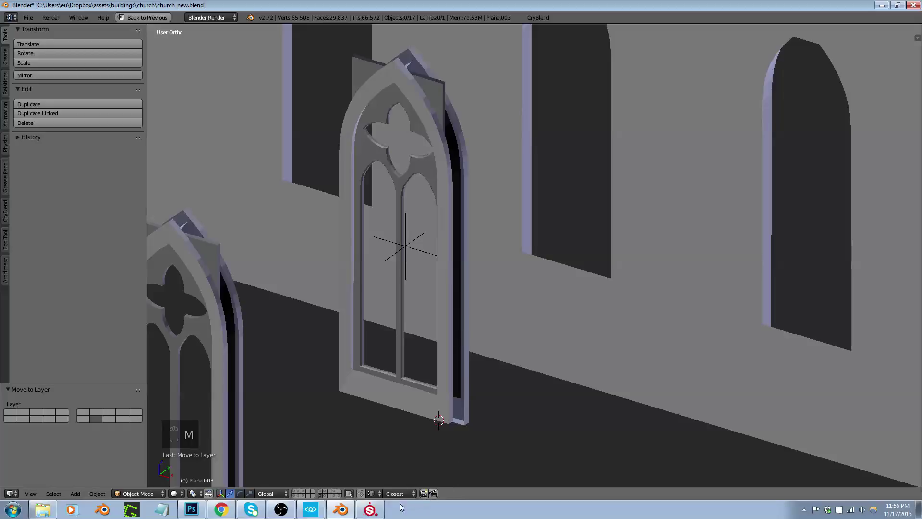
{"action": "left_click", "coordinate": [326, 495]}
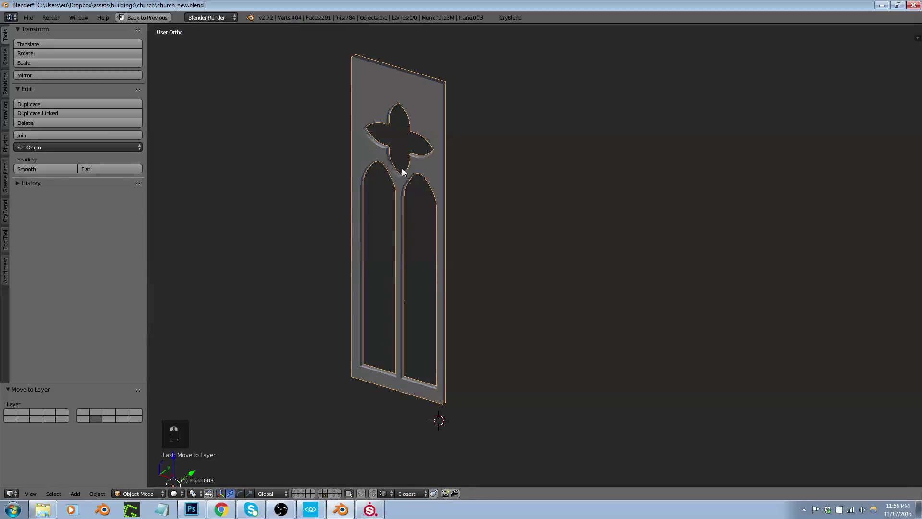
Restore the multi-editor layout and add a Subdivision Surface modifier to the copied tracery panel
{"action": "key", "text": "shift+space"}
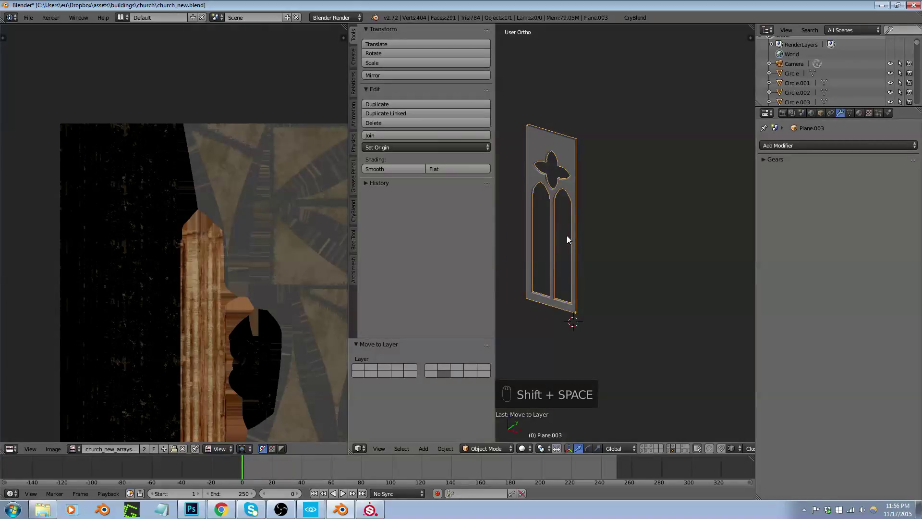
{"action": "key", "text": "t"}
{"action": "left_click", "coordinate": [826, 145]}
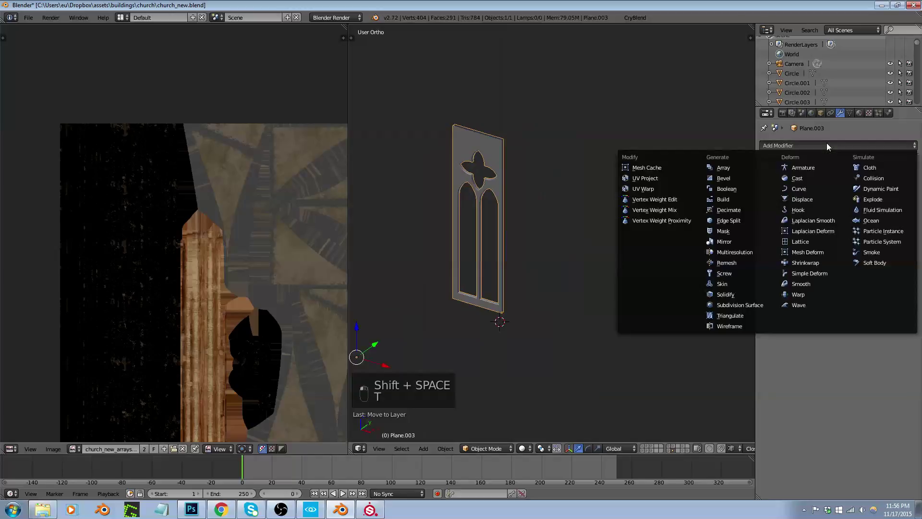
{"action": "left_click", "coordinate": [740, 305]}
{"action": "middle_click_drag", "start_coordinate": [532, 235], "coordinate": [486, 187]}
Triangulate all faces of the copied tracery panel and check the subdivided surface in object mode
{"action": "key", "text": "Tab"}
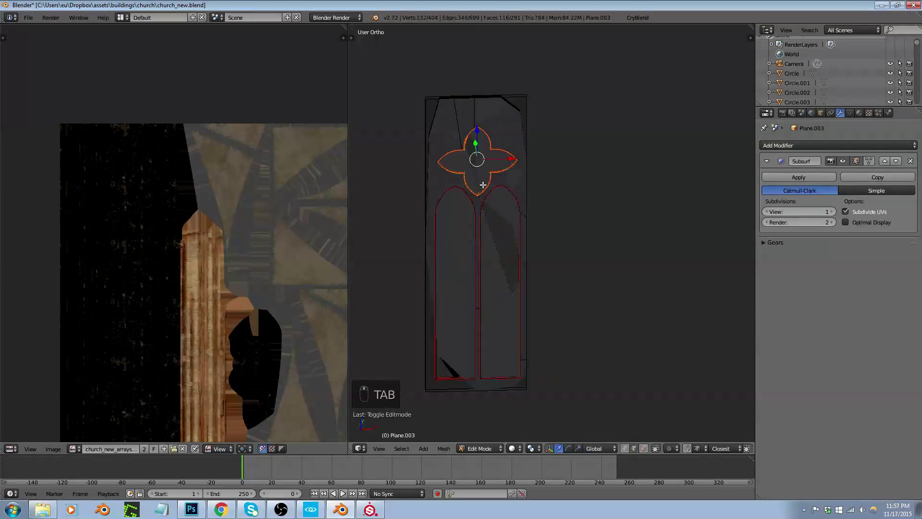
{"action": "scroll", "coordinate": [484, 185], "scroll_direction": "up", "scroll_amount": 5}
{"action": "key", "text": "a"}
{"action": "key", "text": "a"}
{"action": "key", "text": "a"}
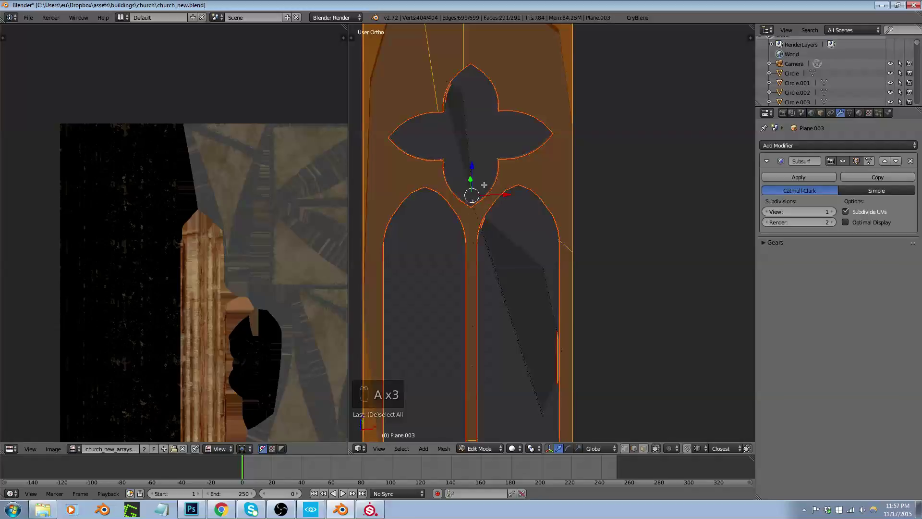
{"action": "key", "text": "ctrl+t"}
{"action": "key", "text": "Tab"}
{"action": "middle_click_drag", "start_coordinate": [483, 188], "coordinate": [460, 198]}
{"action": "key", "text": "Tab"}
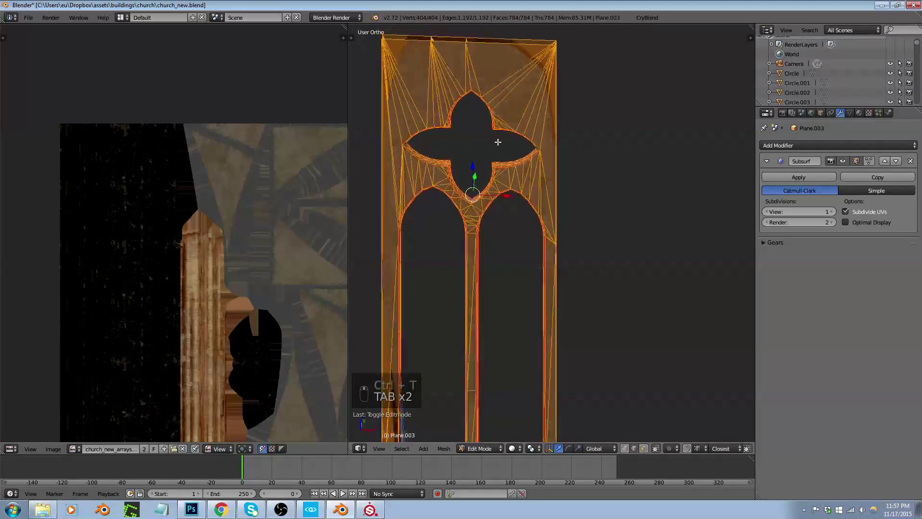
{"action": "key", "text": "Tab"}
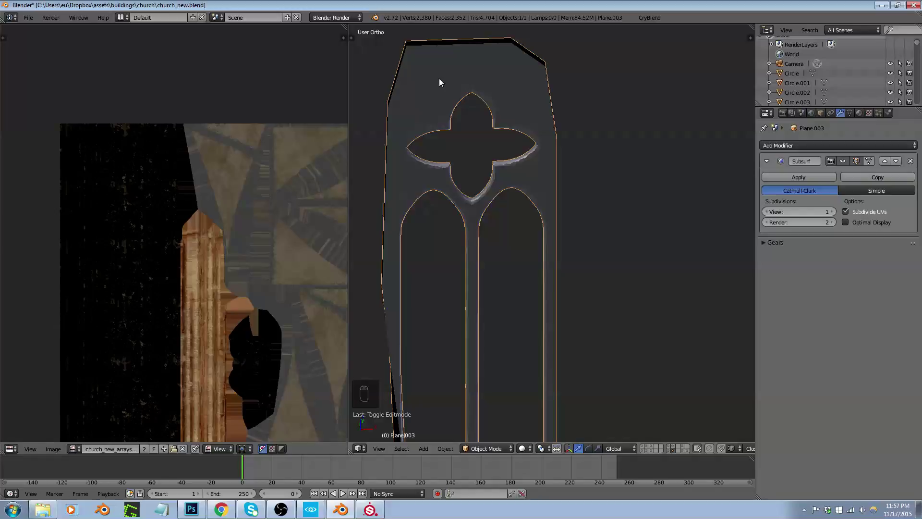
Delete the subdivided tracery copy and display the layer holding the church windows again
{"action": "key", "text": "x"}
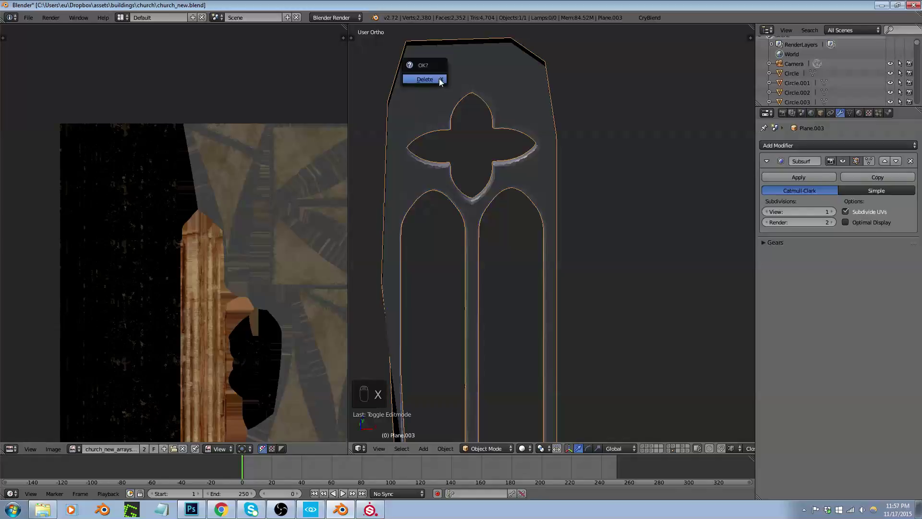
{"action": "left_click", "coordinate": [439, 78]}
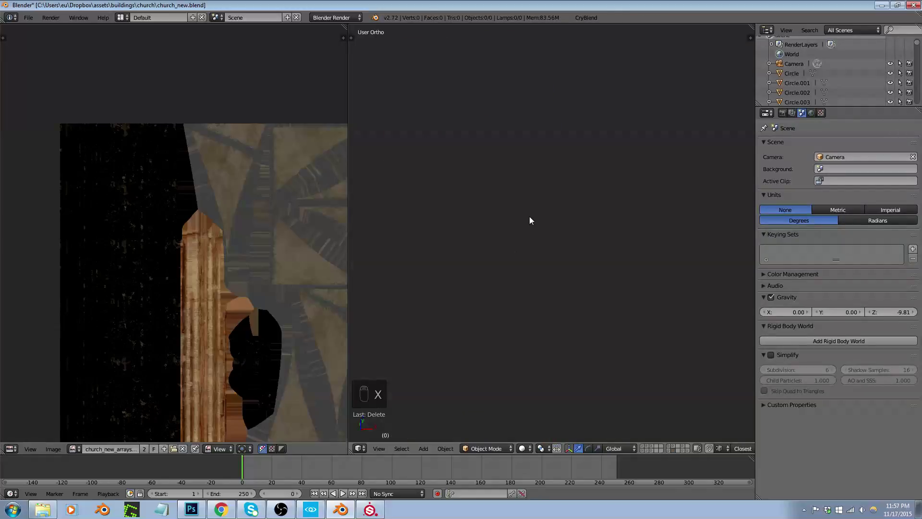
{"action": "key", "text": "1"}
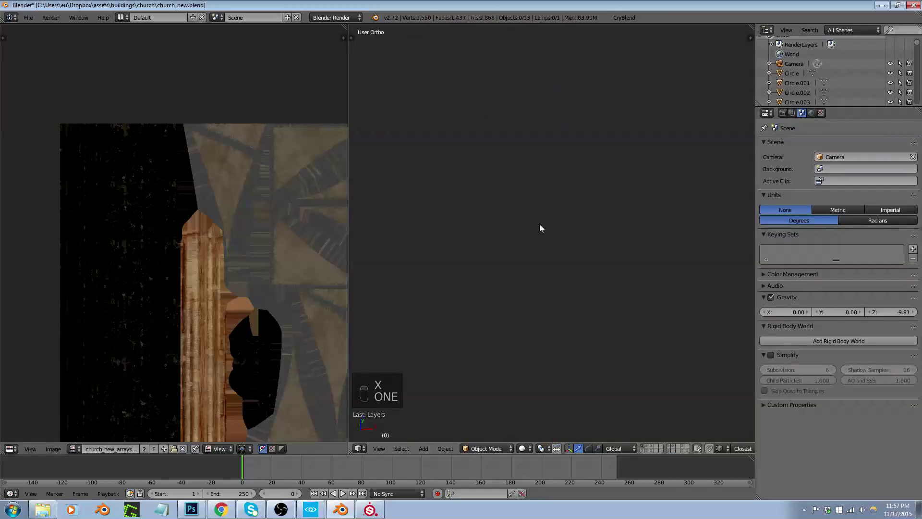
{"action": "left_click", "coordinate": [669, 450]}
Select the original tracery panel inside the window frame and delete it
{"action": "right_click", "coordinate": [517, 180]}
{"action": "middle_click_drag", "start_coordinate": [533, 191], "coordinate": [482, 191]}
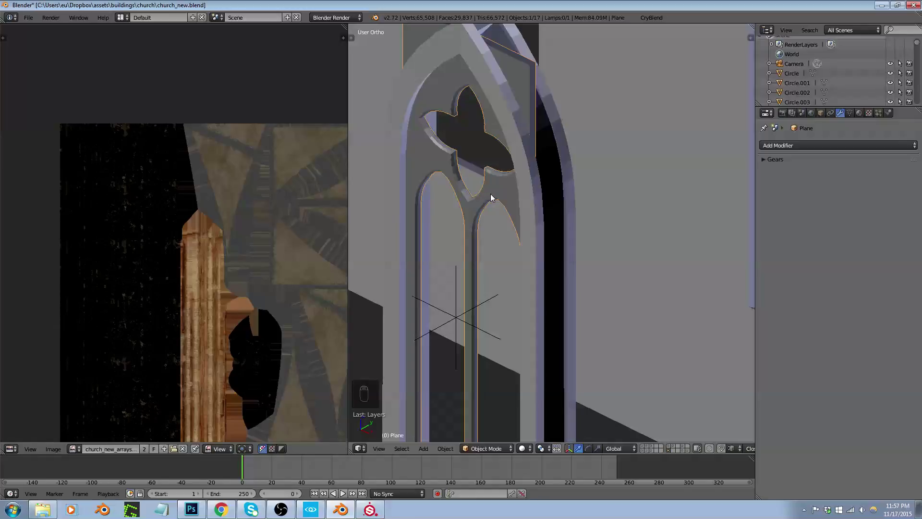
{"action": "middle_click_drag", "start_coordinate": [494, 194], "coordinate": [508, 196]}
{"action": "key", "text": "x"}
{"action": "left_click", "coordinate": [508, 196]}
{"action": "middle_click_drag", "start_coordinate": [505, 197], "coordinate": [518, 200]}
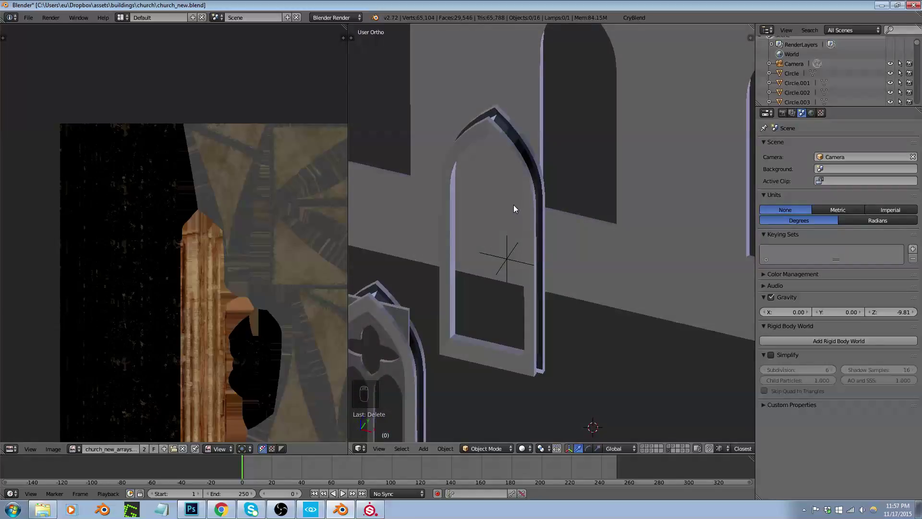
Add a mesh plane at the 3D cursor and frame it in top orthographic view
{"action": "key", "text": "shift+a"}
{"action": "left_click", "coordinate": [544, 206]}
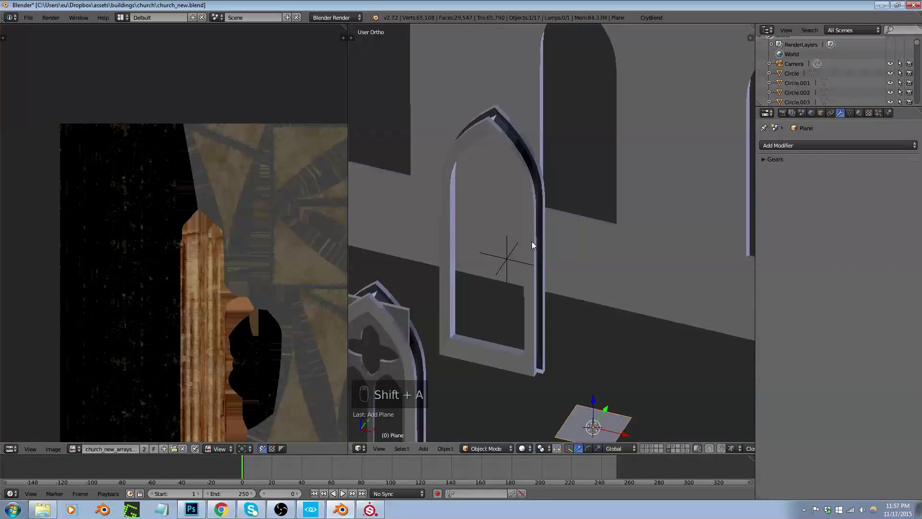
{"action": "middle_click_drag", "start_coordinate": [656, 388], "coordinate": [564, 304]}
{"action": "key", "text": "KP_7"}
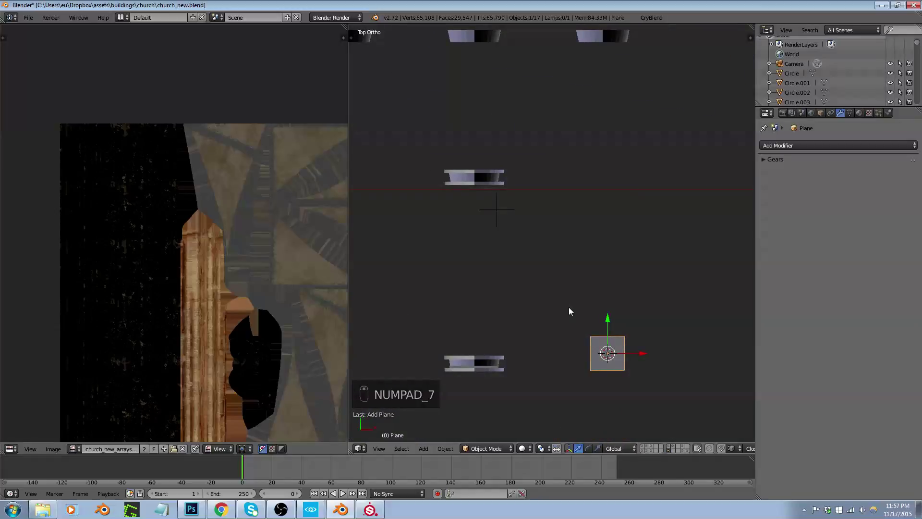
{"action": "key", "text": "KP_5"}
{"action": "key", "text": "KP_5"}
{"action": "key", "text": "KP_Decimal"}
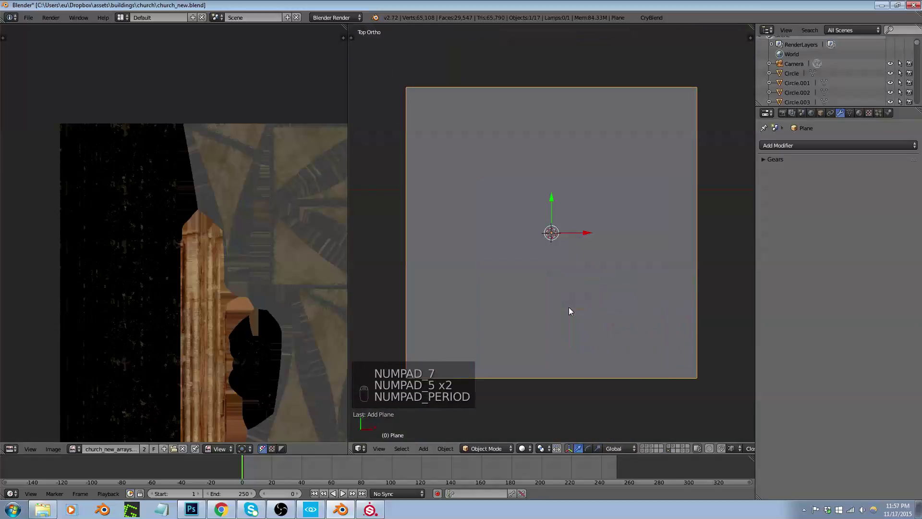
Subdivide the new plane with 10 cuts
{"action": "key", "text": "Tab"}
{"action": "key", "text": "w"}
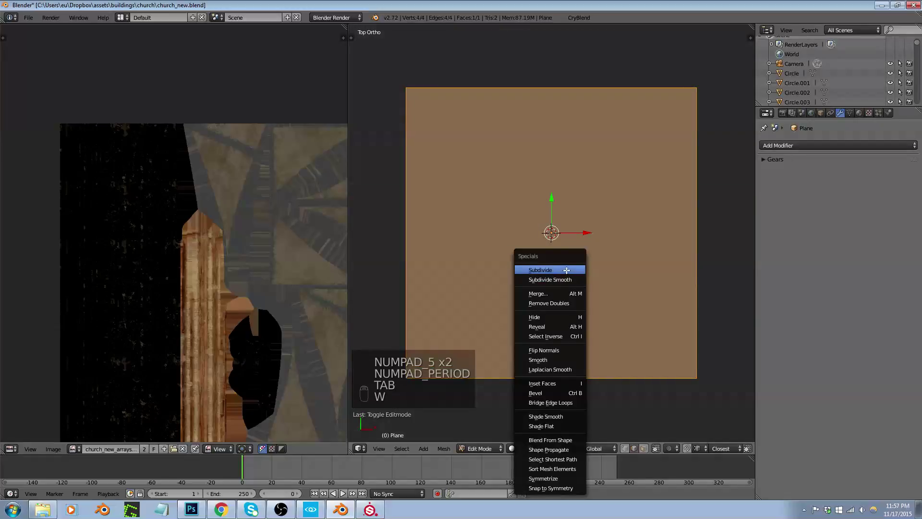
{"action": "left_click", "coordinate": [567, 271]}
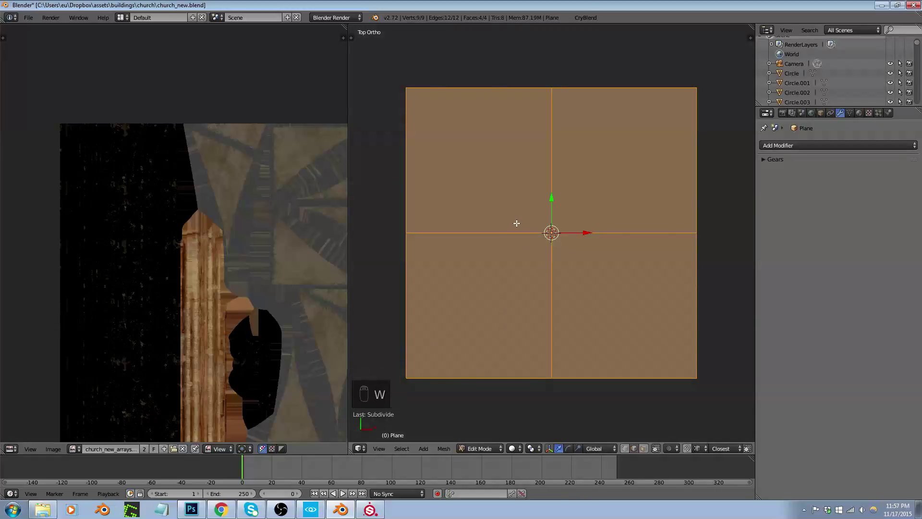
{"action": "key", "text": "t"}
{"action": "left_click_drag", "start_coordinate": [409, 368], "coordinate": [475, 367]}
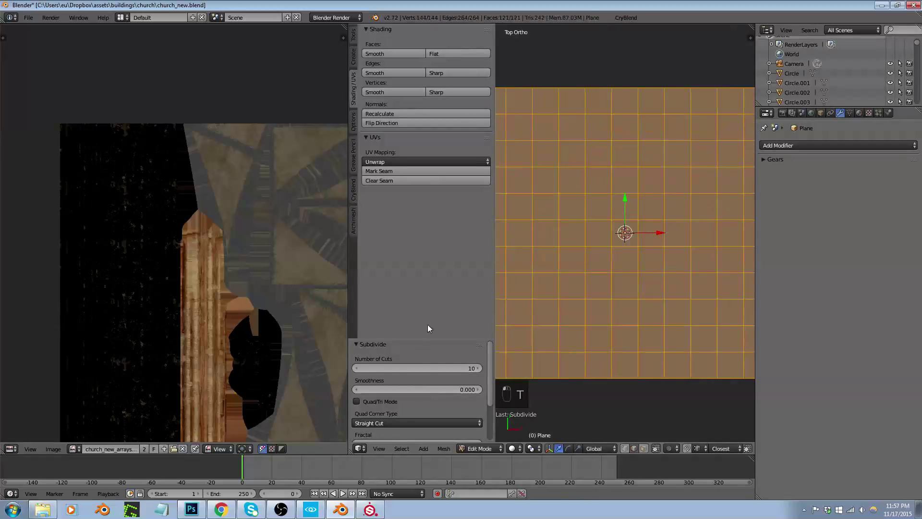
{"action": "key", "text": "t"}
In face selection, select five faces forming a plus shape above the centre of the plane's grid
{"action": "scroll", "coordinate": [510, 169], "scroll_direction": "up", "scroll_amount": 2}
{"action": "scroll", "coordinate": [509, 182], "scroll_direction": "down", "scroll_amount": 2}
{"action": "key", "text": "ctrl+Tab"}
{"action": "left_click", "coordinate": [528, 197]}
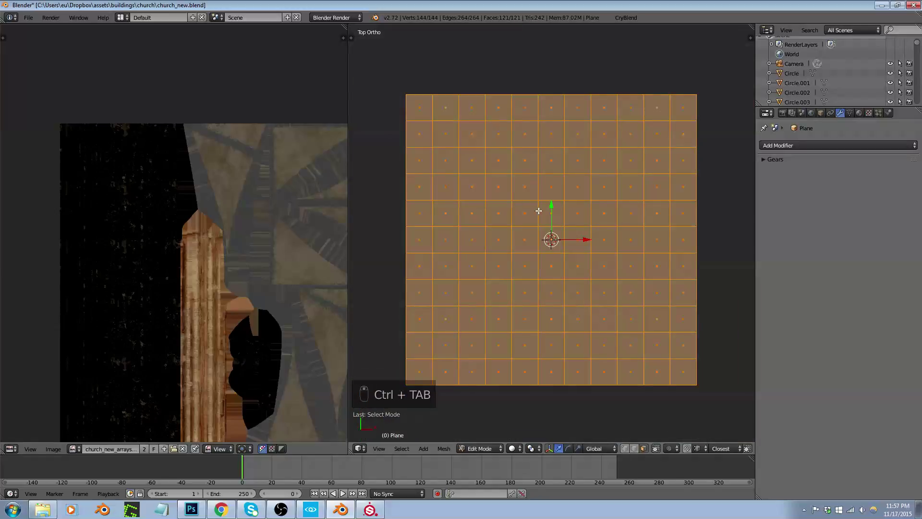
{"action": "right_click", "coordinate": [551, 186]}
{"action": "right_click", "coordinate": [524, 186], "text": "shift"}
{"action": "right_click", "coordinate": [551, 160], "text": "shift"}
{"action": "right_click", "coordinate": [577, 186], "text": "shift"}
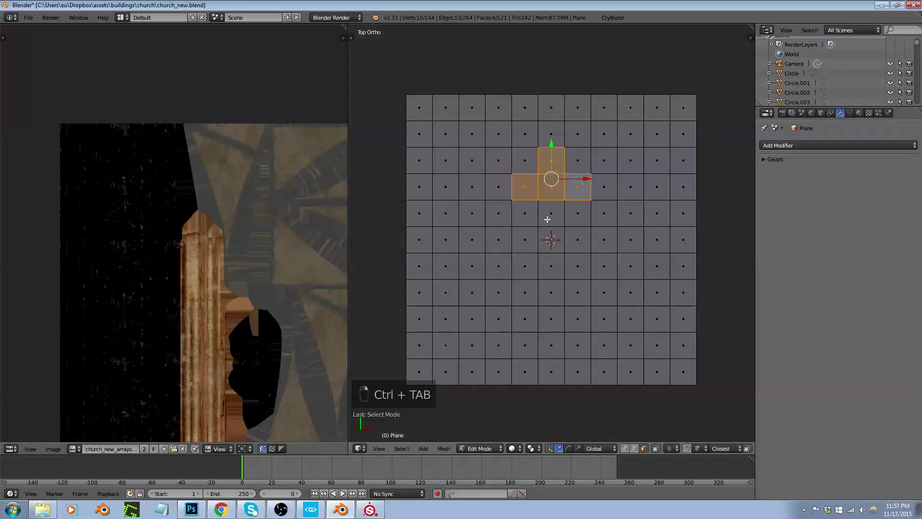
{"action": "right_click", "coordinate": [547, 219], "text": "shift"}
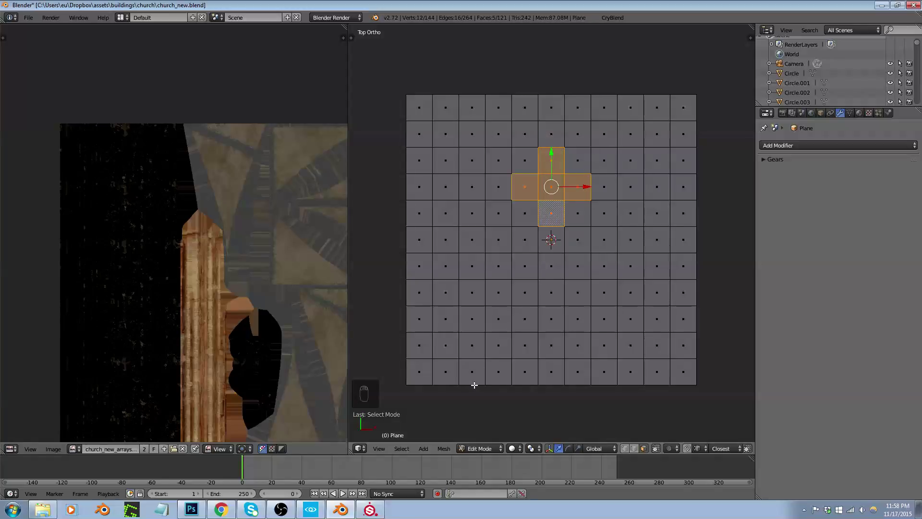
Try the To Sphere transform on the plus-shaped face selection
{"action": "left_click", "coordinate": [444, 448]}
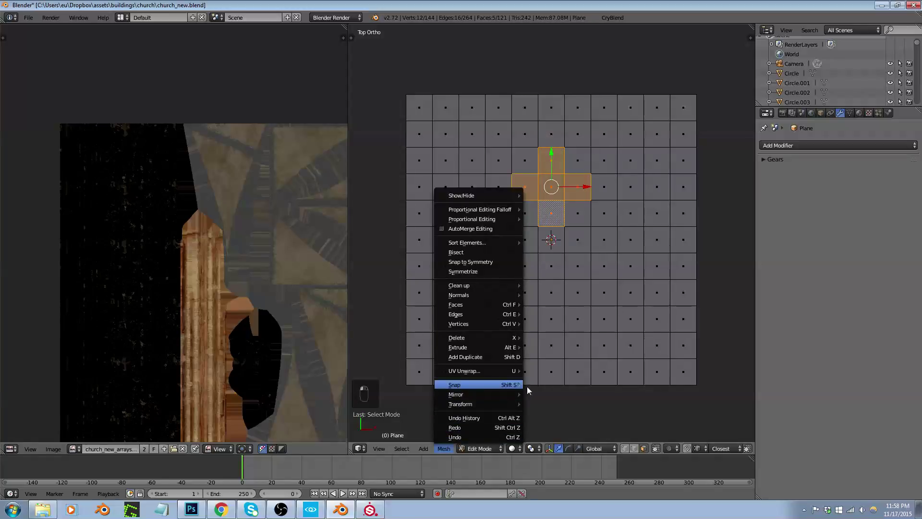
{"action": "mouse_move", "coordinate": [510, 407]}
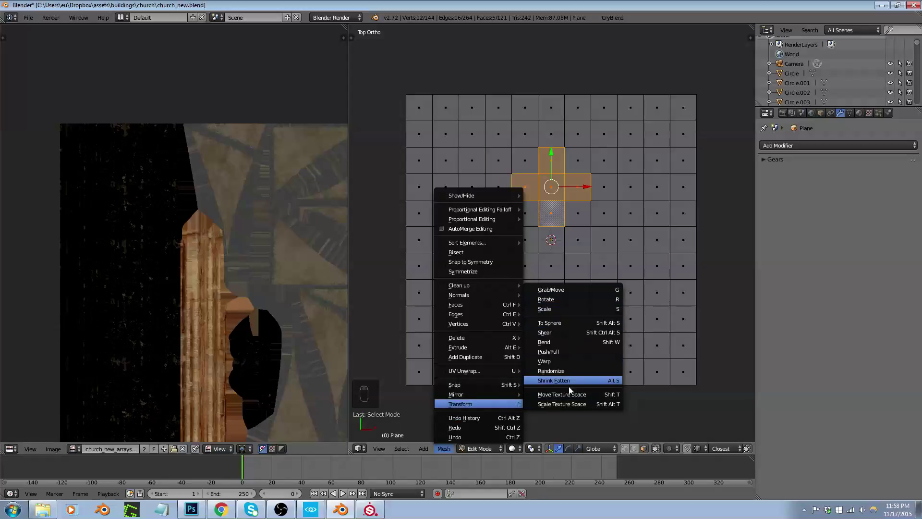
{"action": "left_click", "coordinate": [557, 323]}
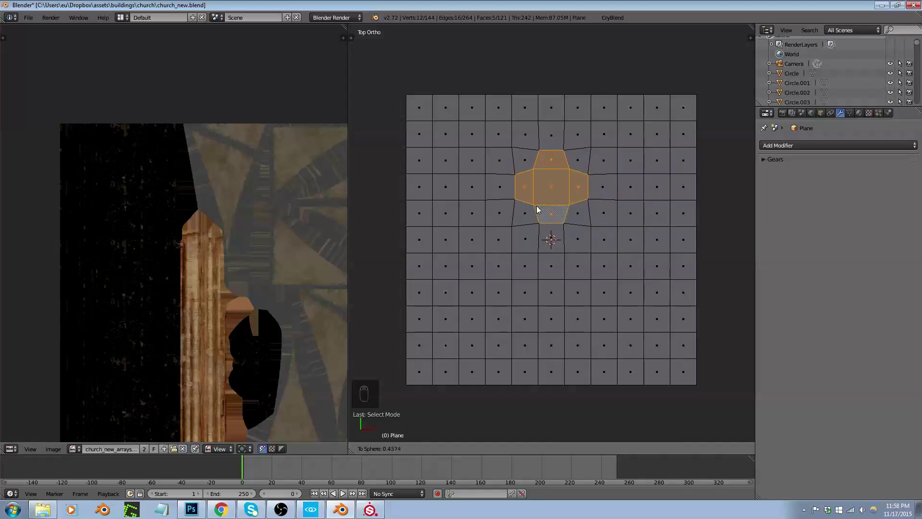
{"action": "right_click", "coordinate": [570, 206]}
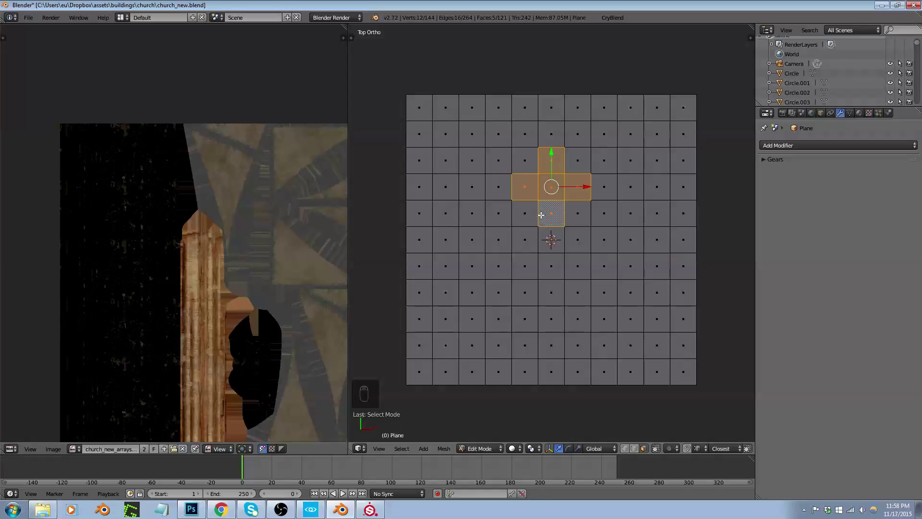
Return to object mode and delete the subdivided demonstration plane
{"action": "key", "text": "Tab"}
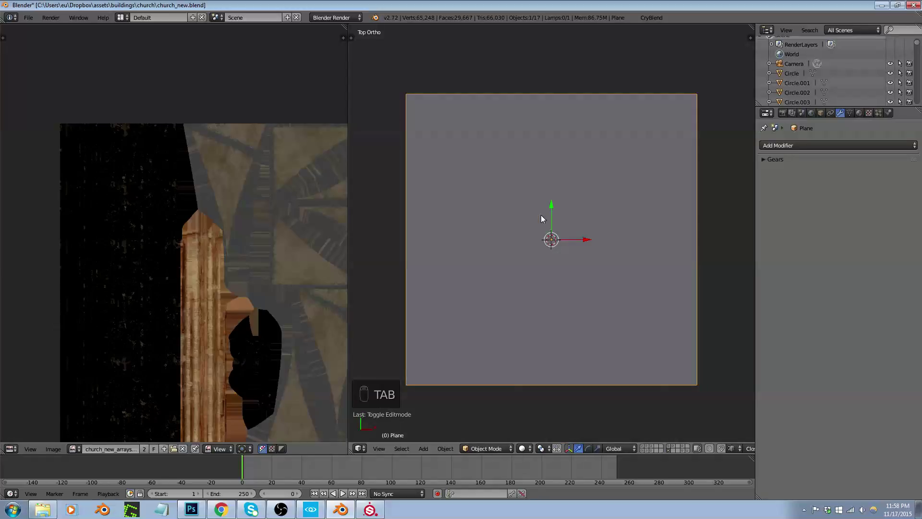
{"action": "scroll", "coordinate": [541, 219], "scroll_direction": "down", "scroll_amount": 10}
{"action": "middle_click_drag", "start_coordinate": [542, 219], "coordinate": [516, 166]}
{"action": "scroll", "coordinate": [521, 207], "scroll_direction": "up", "scroll_amount": 5}
{"action": "key", "text": "x"}
{"action": "left_click", "coordinate": [545, 217]}
Select the tracery panel of the neighbouring window and open its mesh for editing
{"action": "scroll", "coordinate": [447, 235], "scroll_direction": "up", "scroll_amount": 3}
{"action": "right_click", "coordinate": [417, 216]}
{"action": "key", "text": "Tab"}
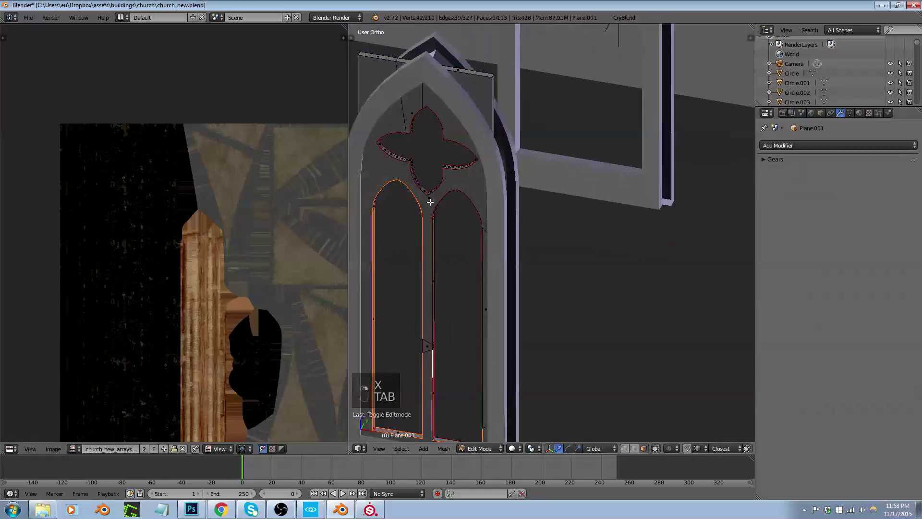